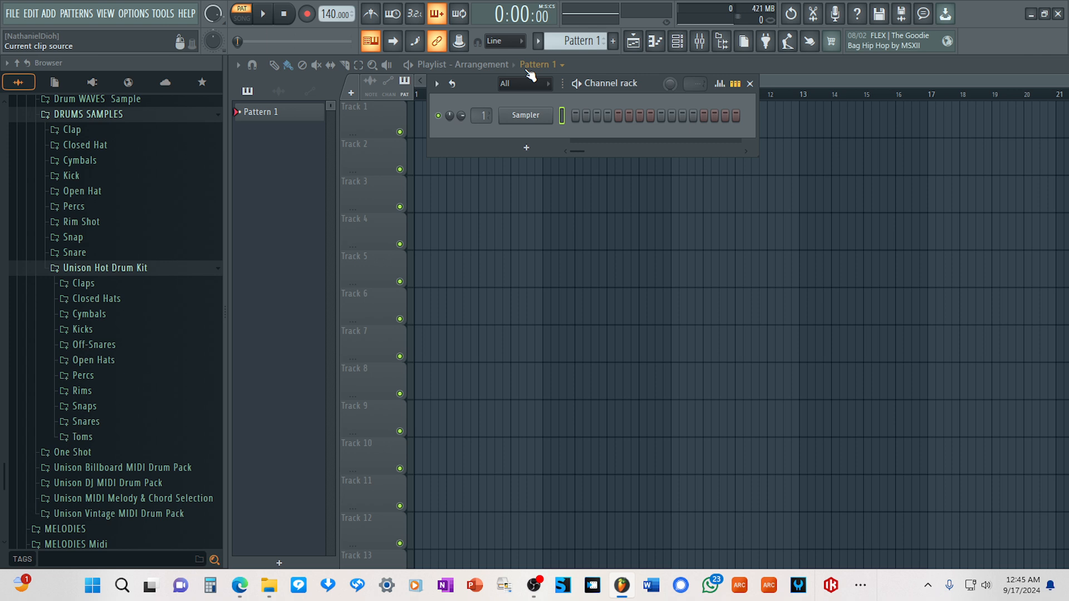
# Insert a Unison MIDI Wizard 2 channel above the Sampler in the channel rack.
pyautogui.rightClick(546, 116)
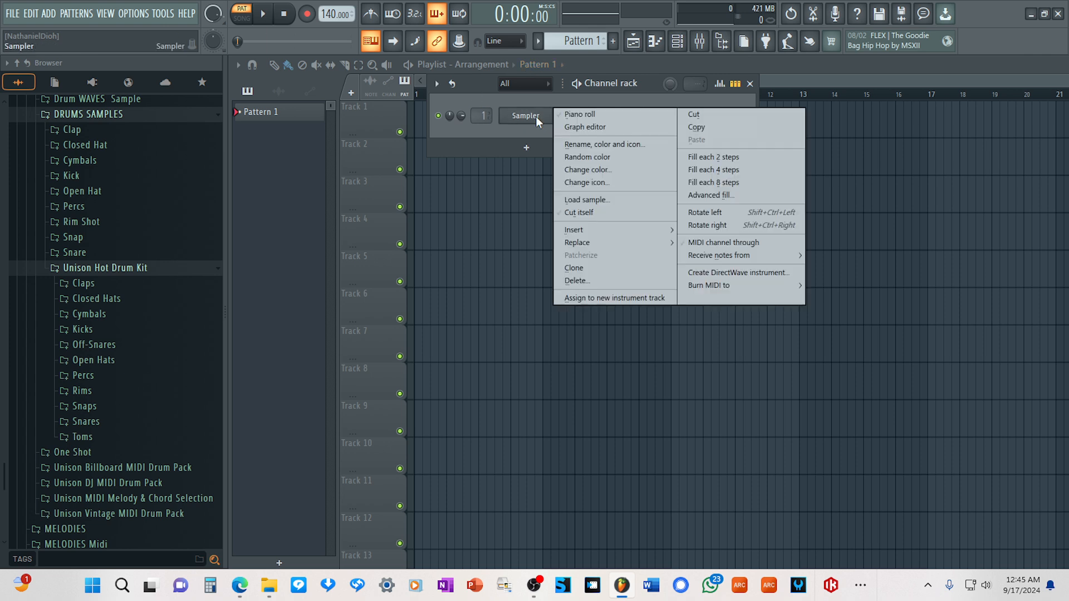
pyautogui.moveTo(593, 231)
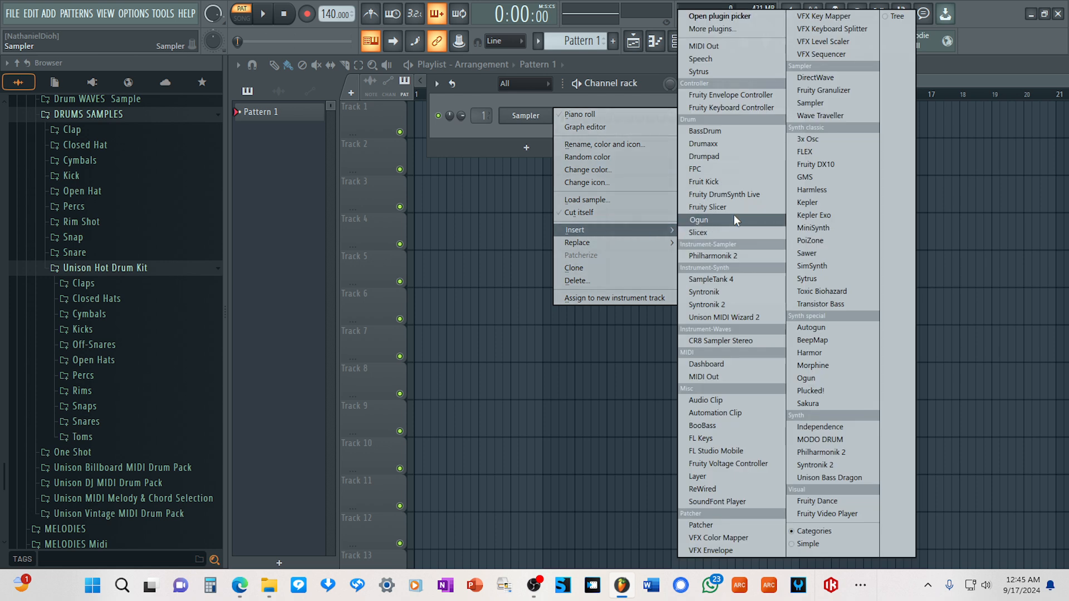
pyautogui.click(743, 316)
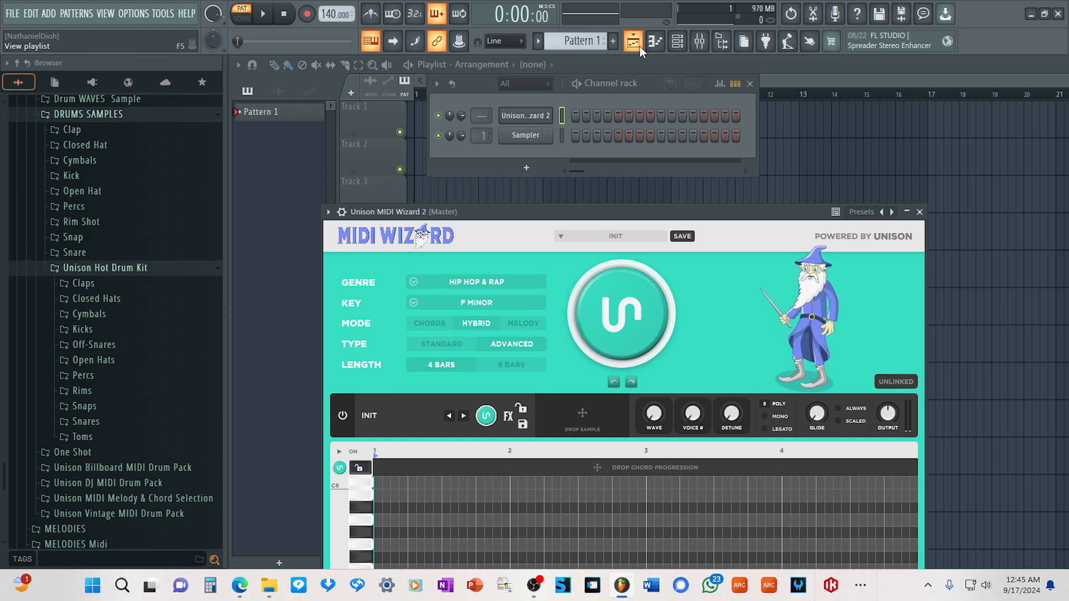
pyautogui.click(613, 237)
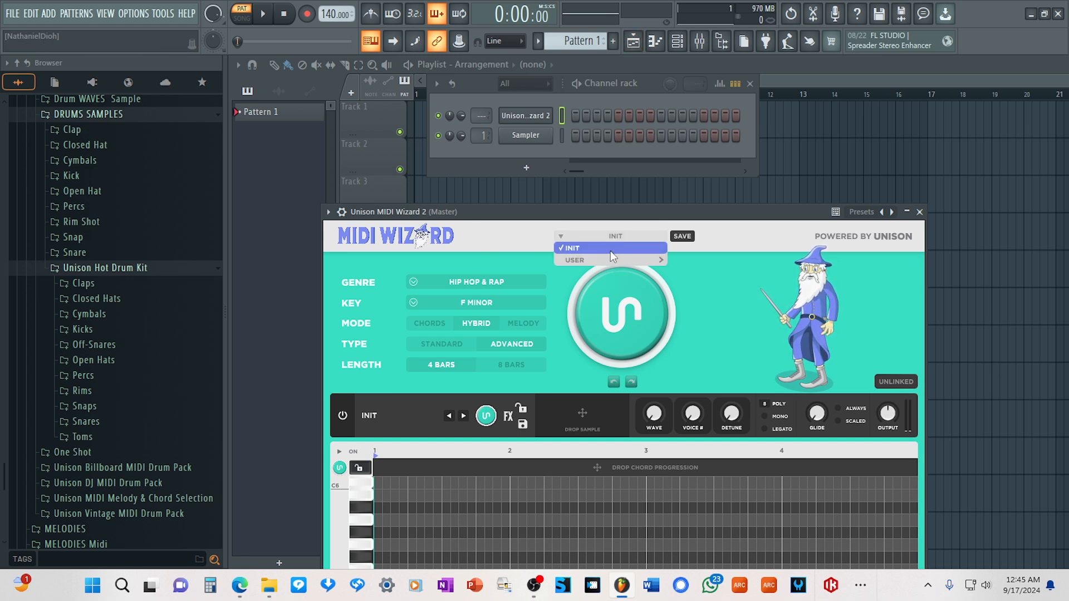
pyautogui.moveTo(607, 259)
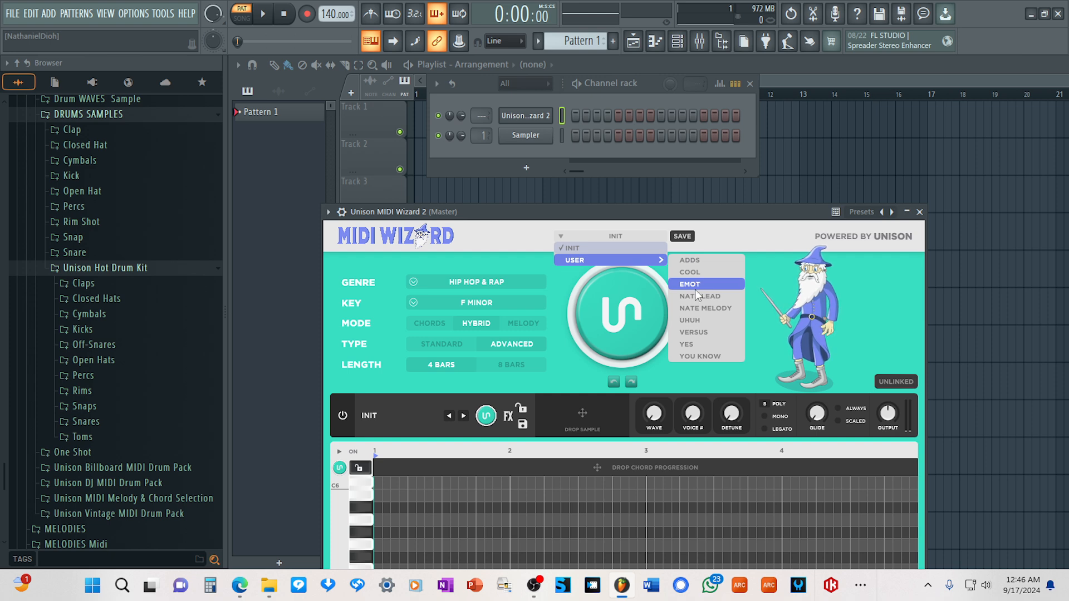
pyautogui.click(672, 272)
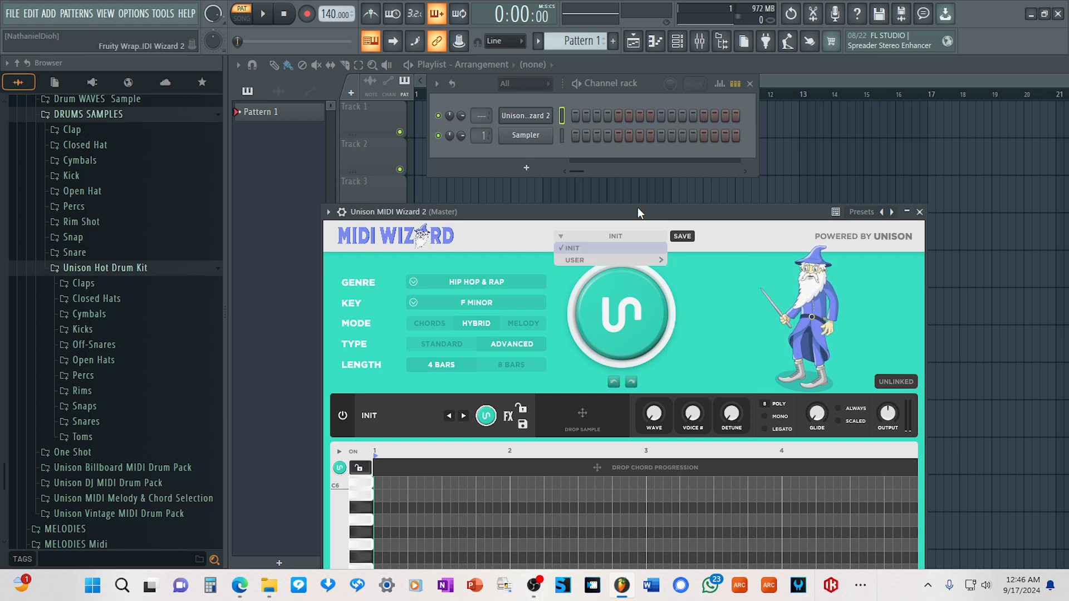
pyautogui.moveTo(636, 207); pyautogui.dragTo(701, 189)
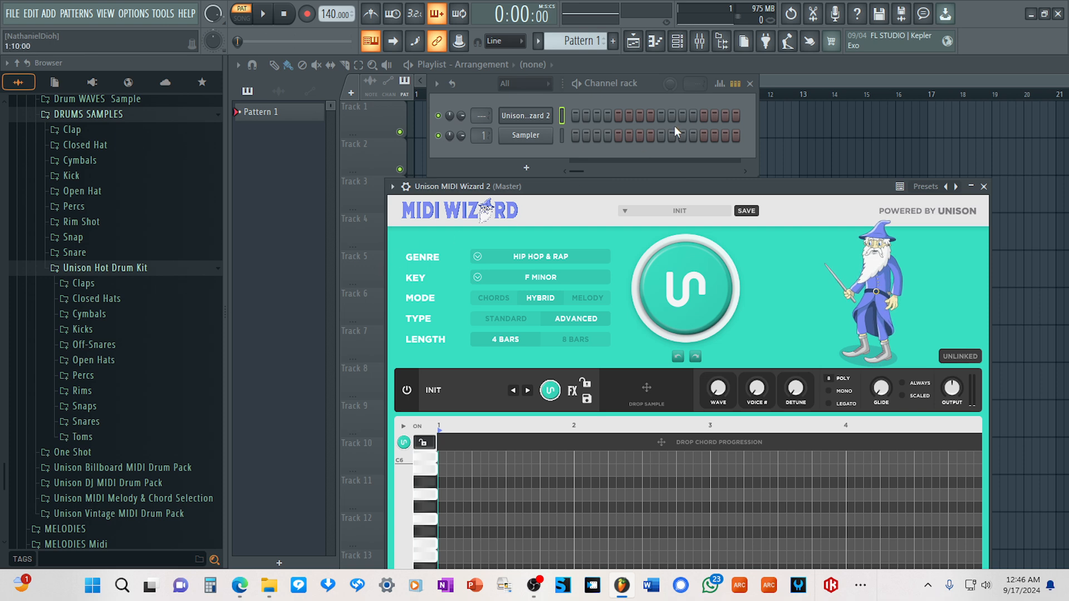
pyautogui.moveTo(625, 189); pyautogui.dragTo(588, 168)
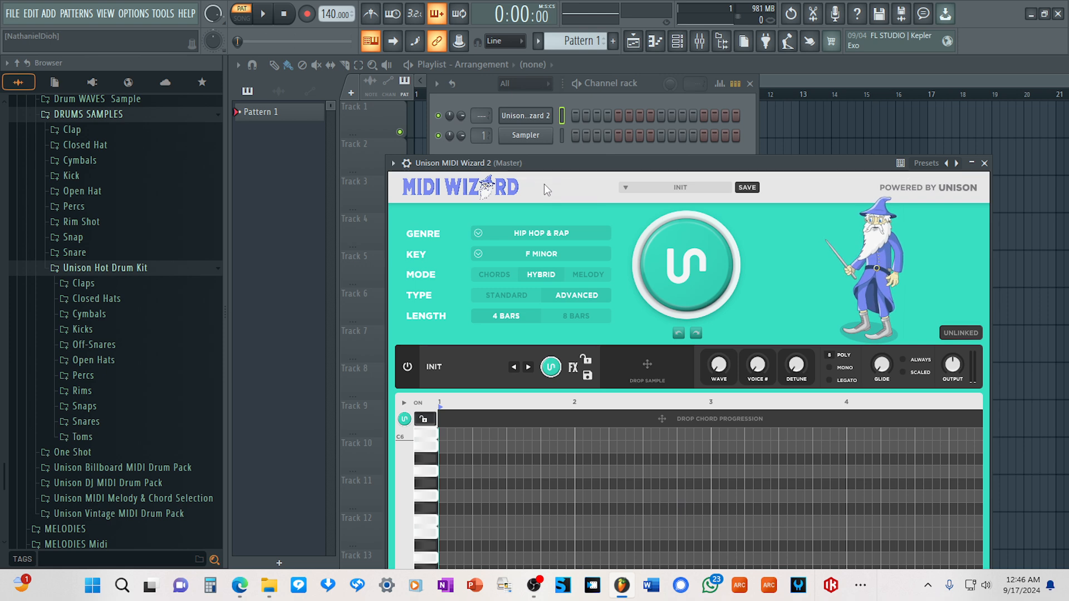
pyautogui.moveTo(530, 163); pyautogui.dragTo(549, 188)
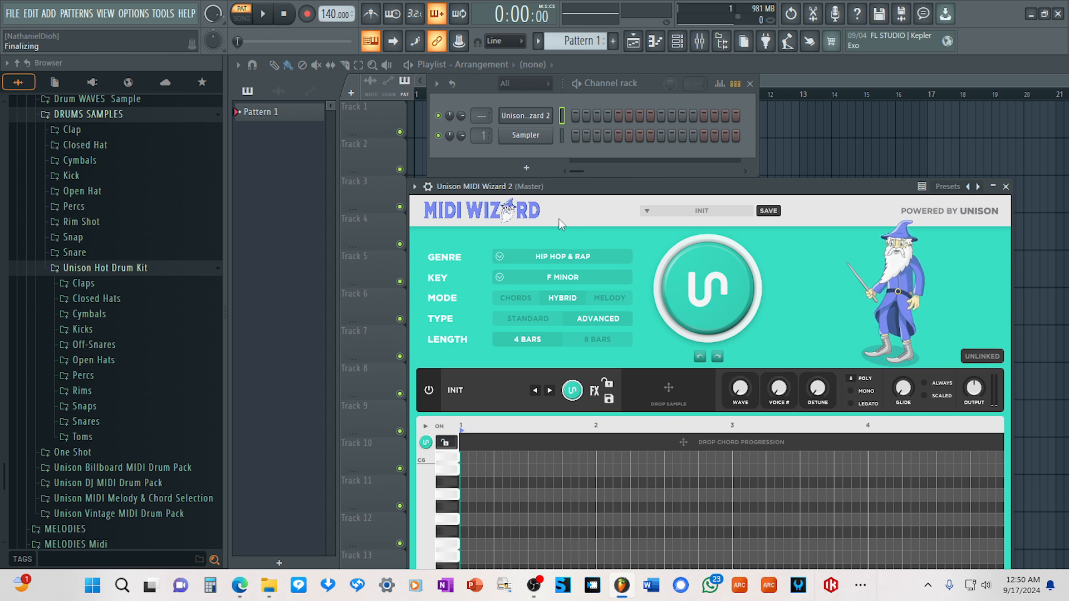
pyautogui.moveTo(539, 593)
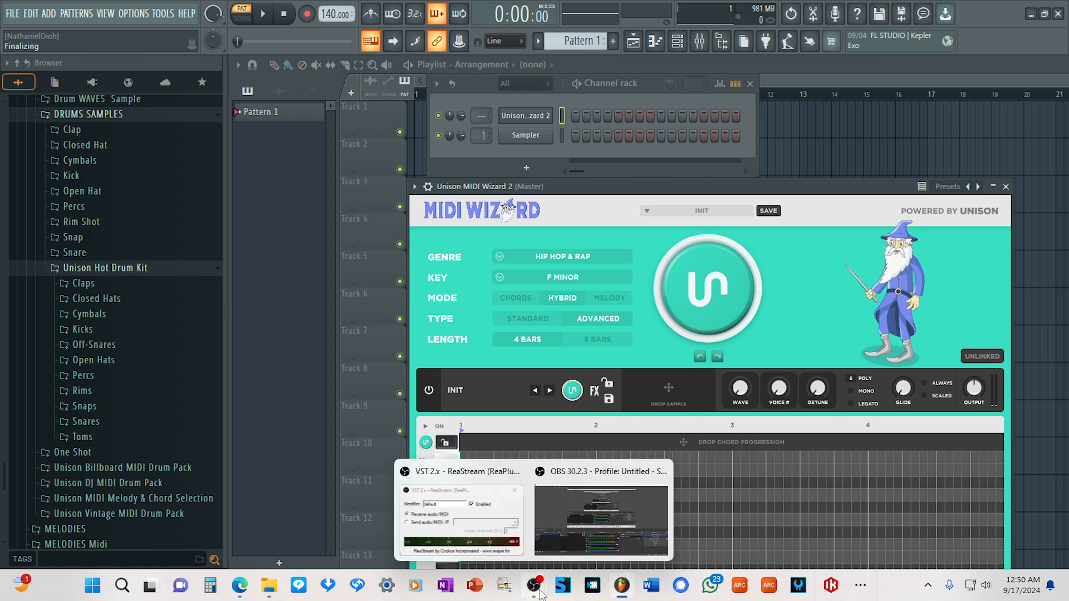
pyautogui.click(558, 521)
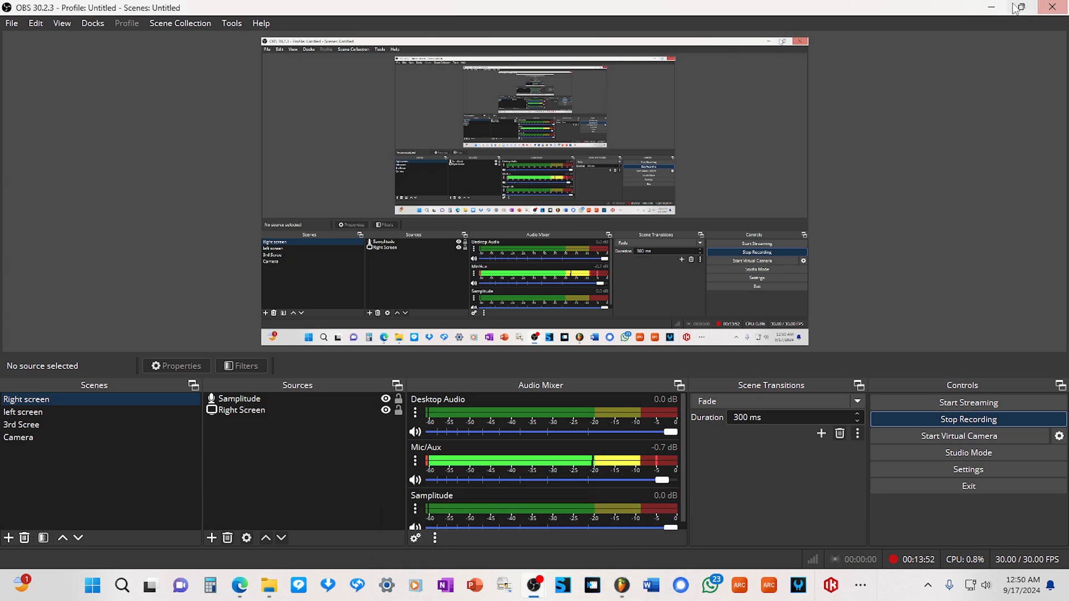
pyautogui.click(990, 6)
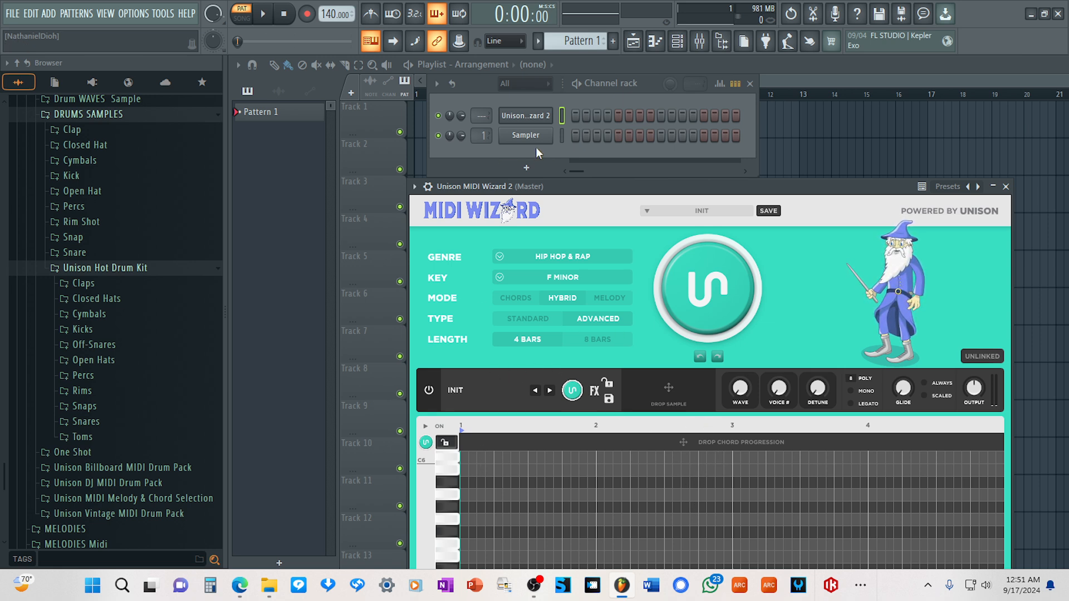
pyautogui.moveTo(697, 191); pyautogui.dragTo(665, 114)
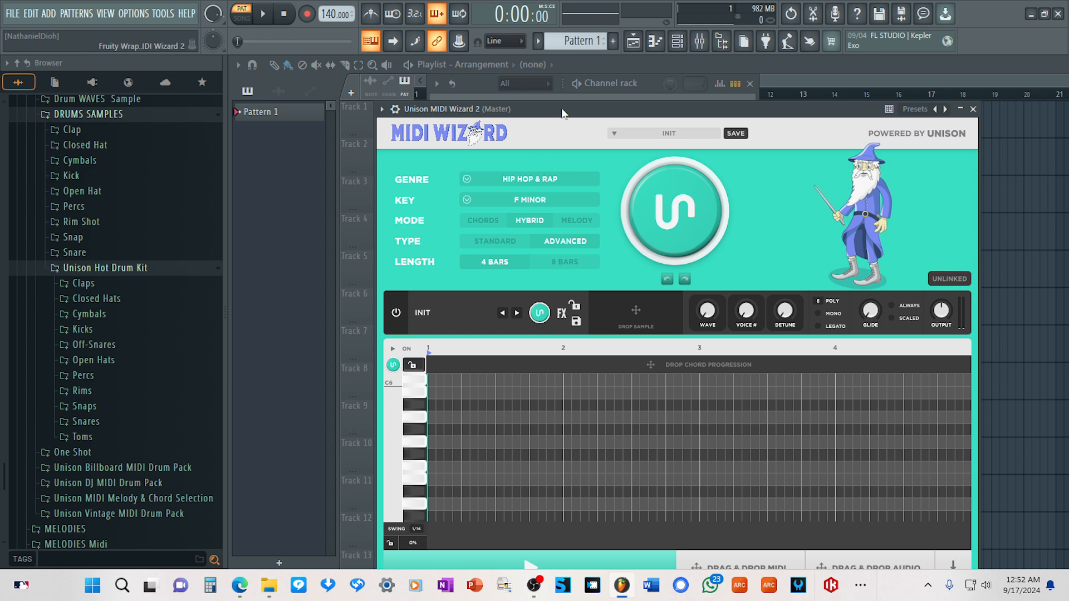
pyautogui.moveTo(563, 111); pyautogui.dragTo(522, 190)
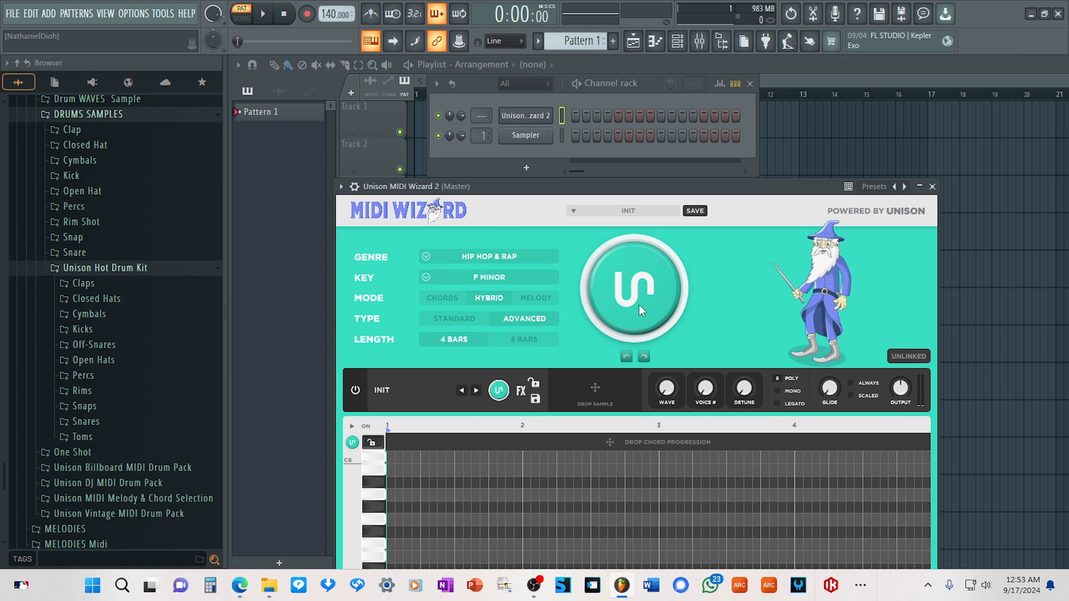
# Set MIDI Wizard's mode to Chords and generate a 4-bar Hip Hop & Rap progression in F minor.
pyautogui.click(442, 298)
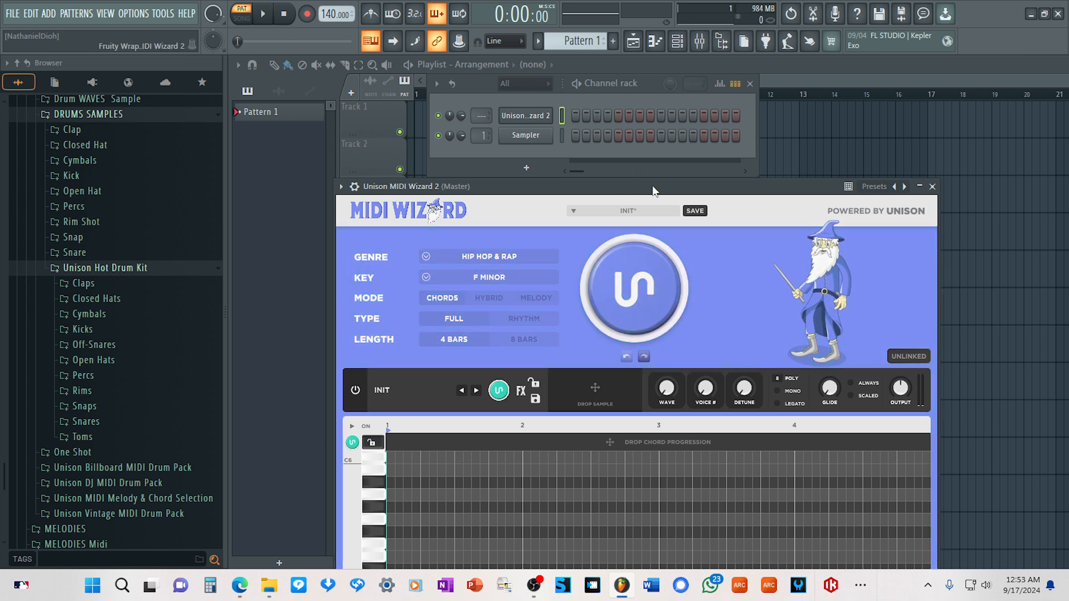
pyautogui.moveTo(650, 187); pyautogui.dragTo(654, 173)
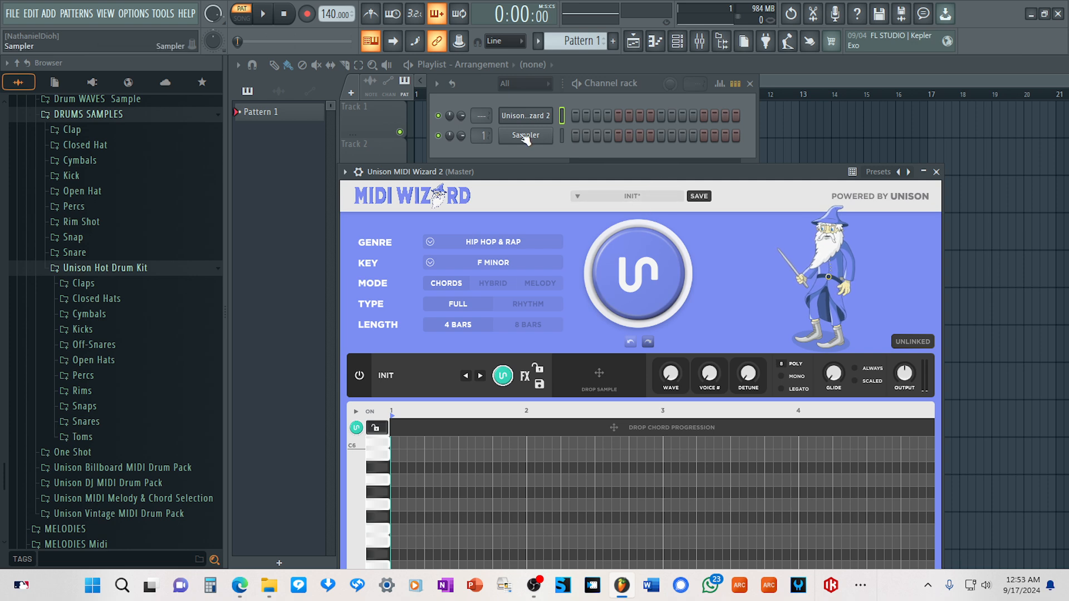
pyautogui.click(639, 273)
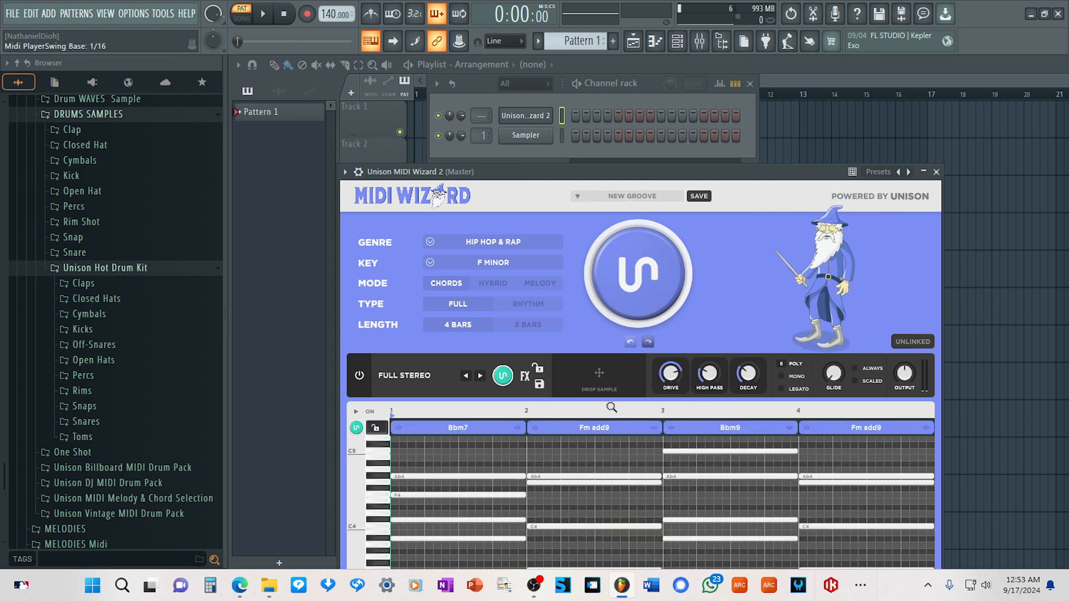
# Place the channel rack and MIDI Wizard window side by side and audition the generated chord progression.
pyautogui.moveTo(645, 175); pyautogui.dragTo(839, 97)
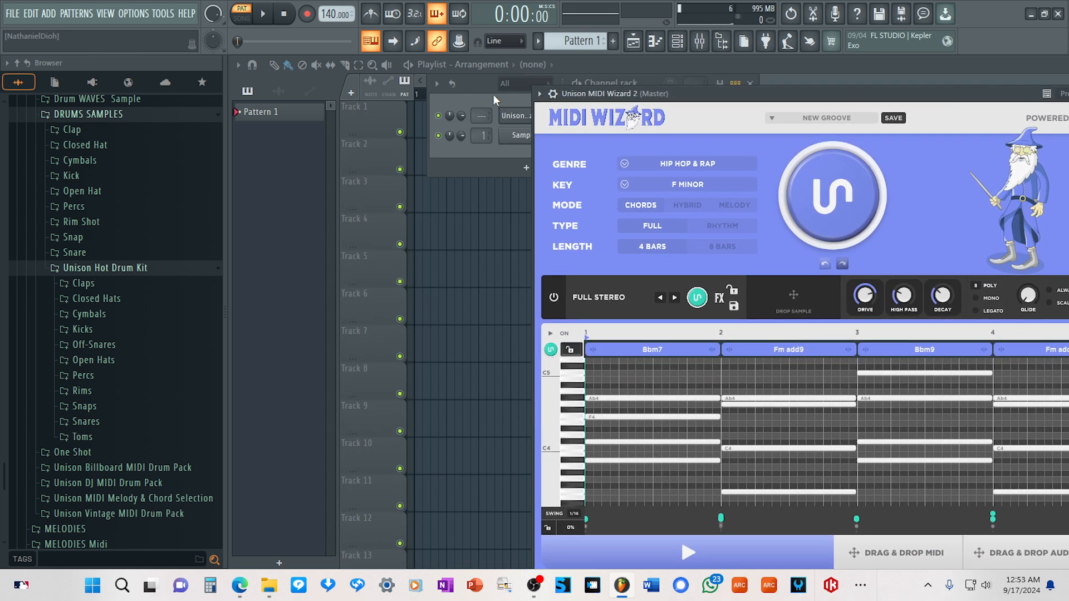
pyautogui.moveTo(493, 83); pyautogui.dragTo(300, 106)
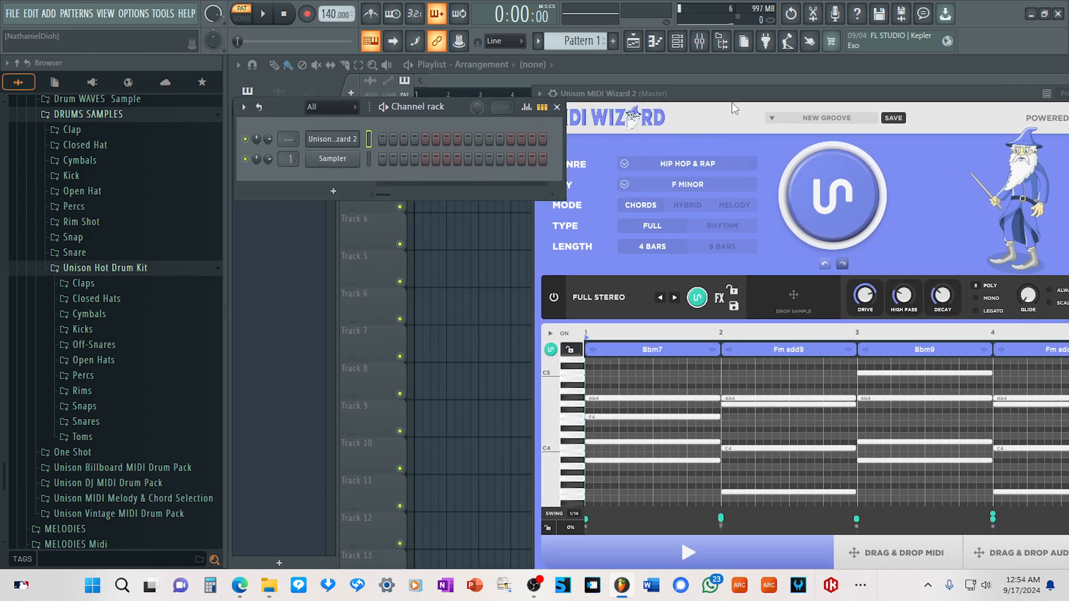
pyautogui.moveTo(732, 103); pyautogui.dragTo(632, 104)
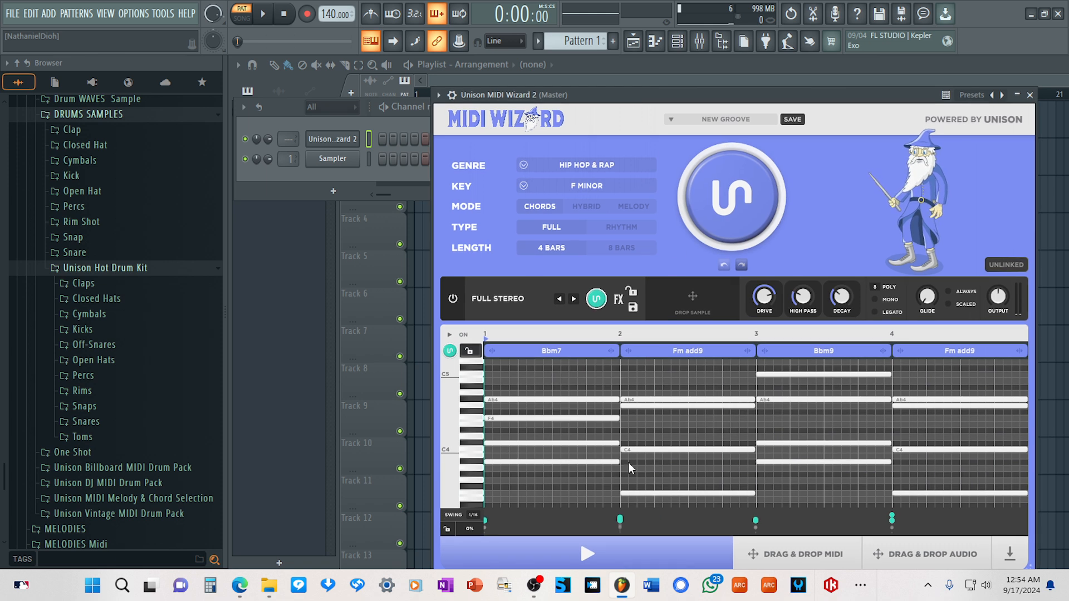
pyautogui.click(657, 554)
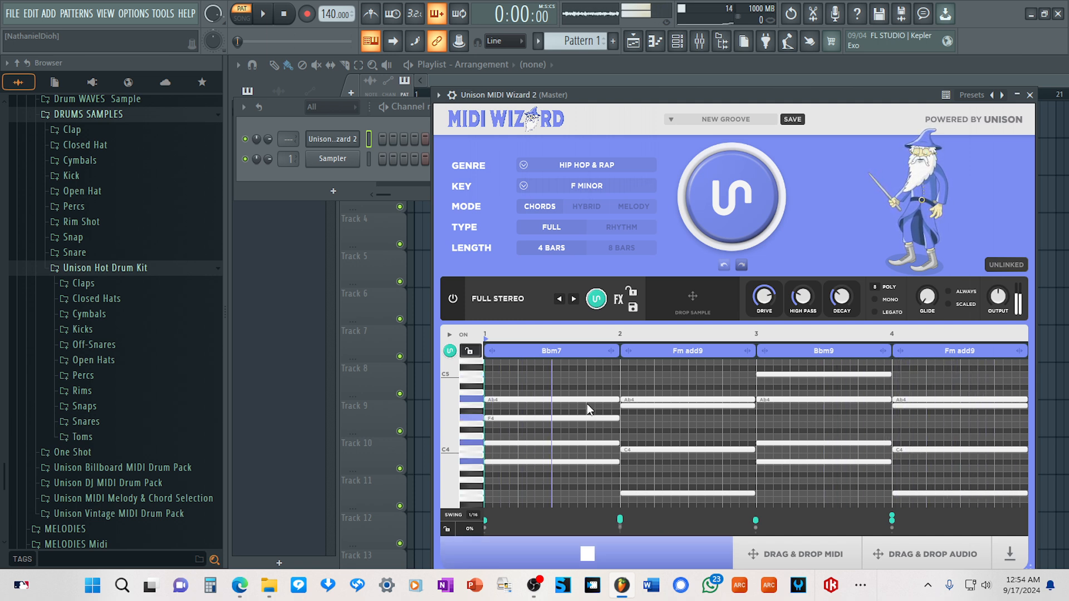
pyautogui.click(630, 560)
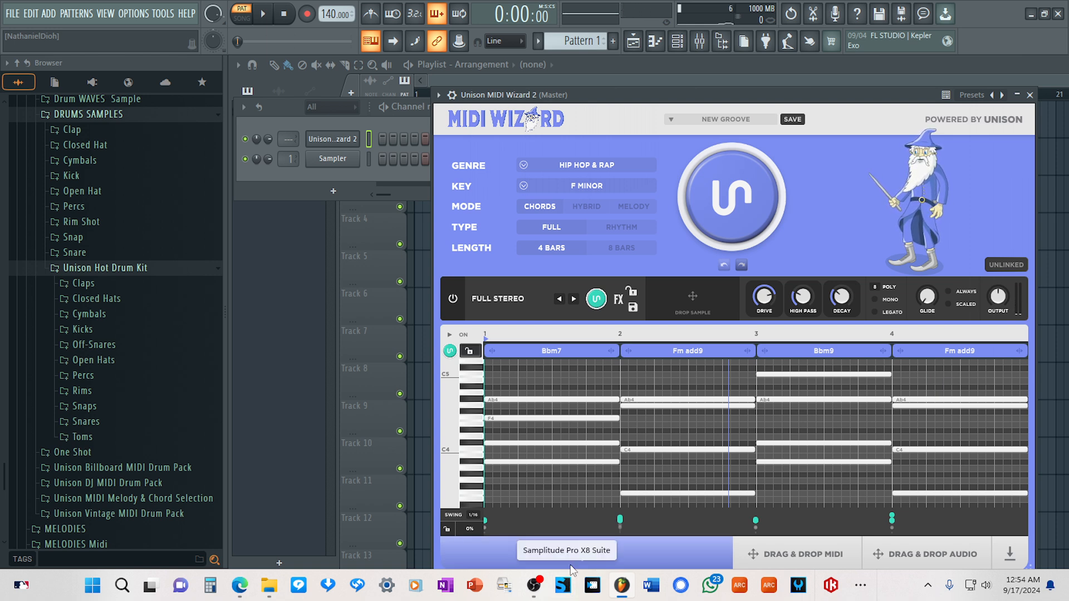
# Insert a SampleTank 4 channel above the Sampler and move its window fully into view.
pyautogui.rightClick(325, 159)
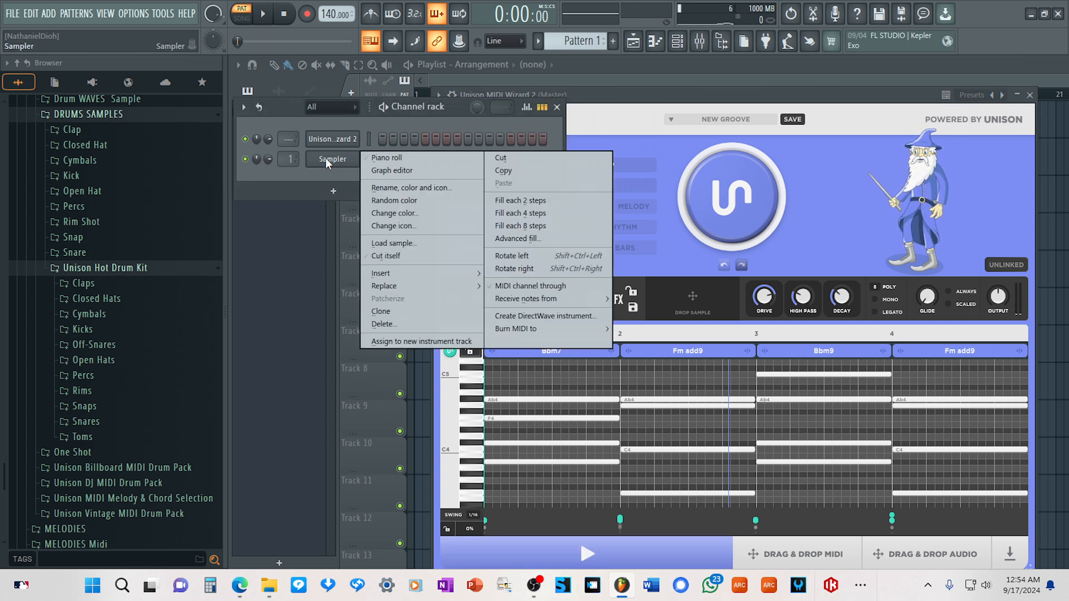
pyautogui.moveTo(402, 284)
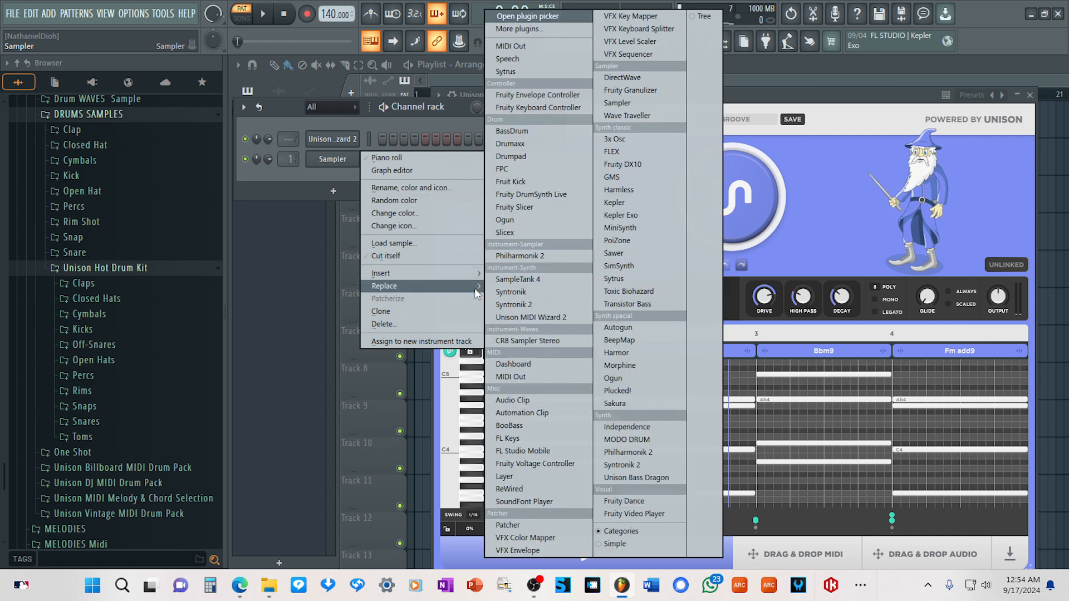
pyautogui.click(514, 281)
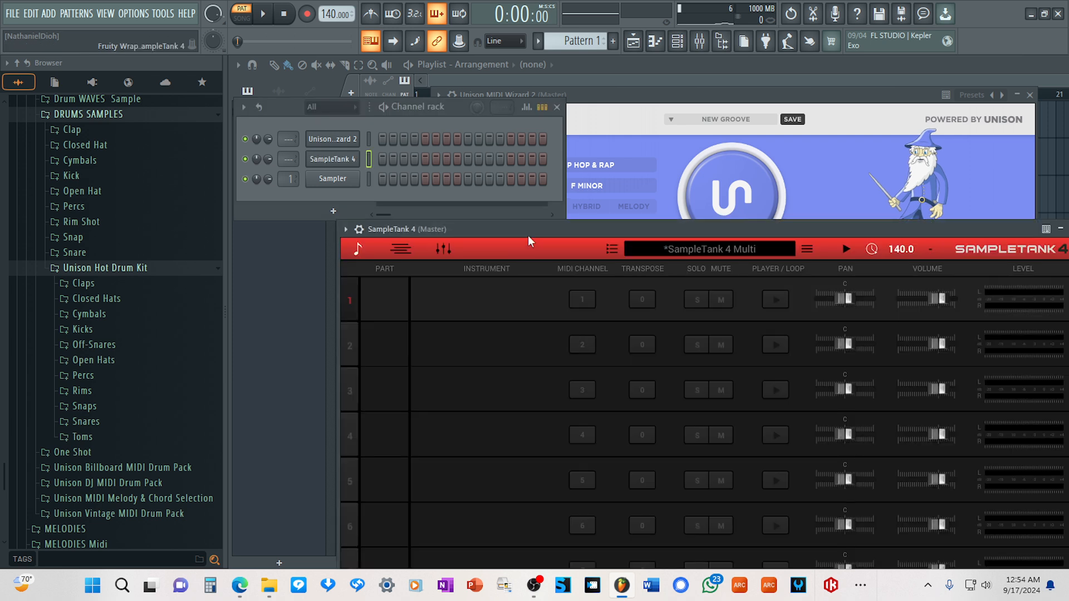
pyautogui.moveTo(517, 229); pyautogui.dragTo(425, 179)
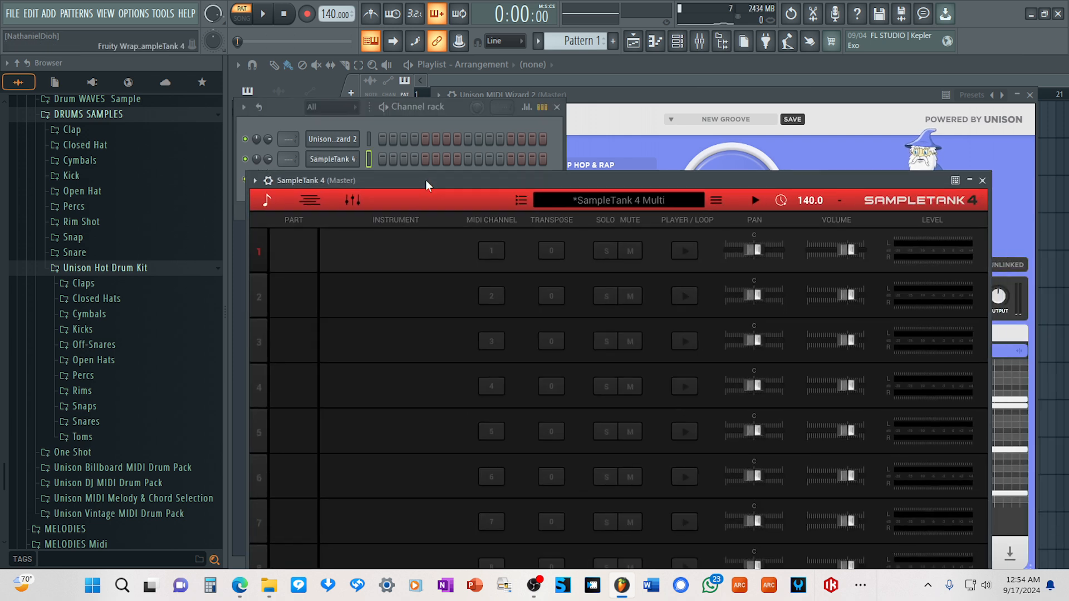
# Set the MIDI channel of SampleTank parts 2 through 7 to 1 and move the window clear of the channel rack.
pyautogui.moveTo(404, 254)
pyautogui.moveTo(495, 297)
pyautogui.mouseDown()
pyautogui.moveTo(484, 385)
pyautogui.moveTo(498, 424)
pyautogui.mouseUp()
pyautogui.moveTo(490, 519); pyautogui.dragTo(493, 568)
pyautogui.moveTo(427, 185); pyautogui.dragTo(433, 210)
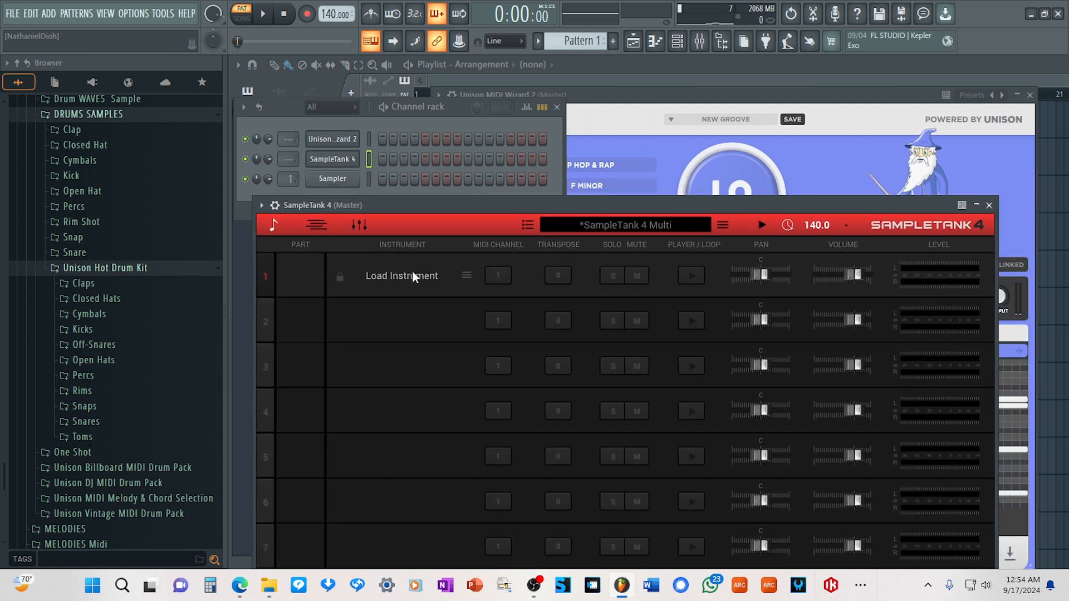
# Load the Synth Pad instrument Abnormal into SampleTank's first part and set its rack channel volume to 53%.
pyautogui.click(412, 269)
pyautogui.scroll(-1, 402, 512)
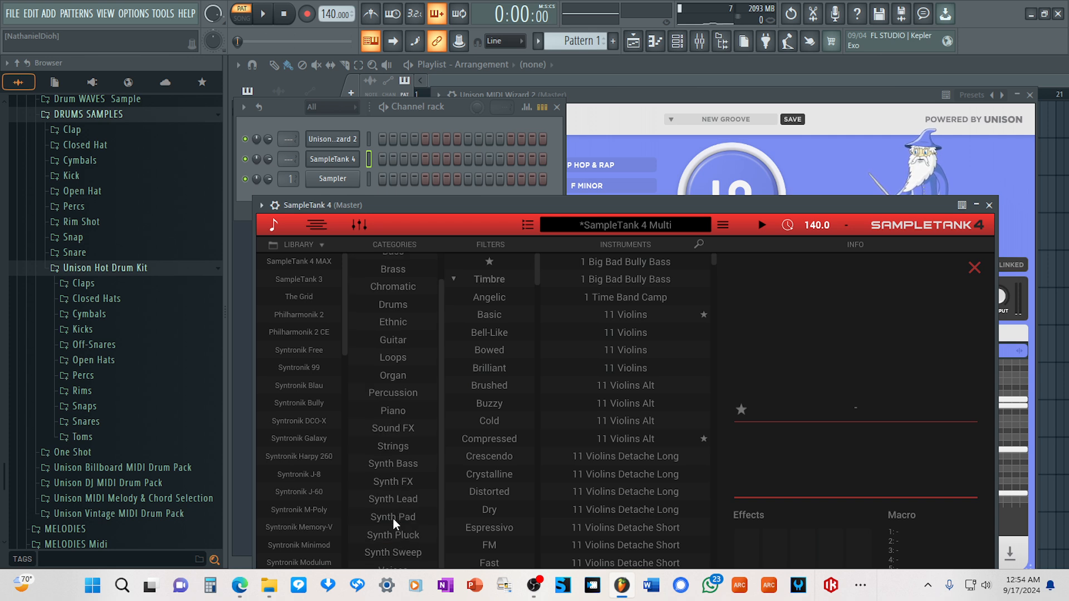
pyautogui.click(393, 517)
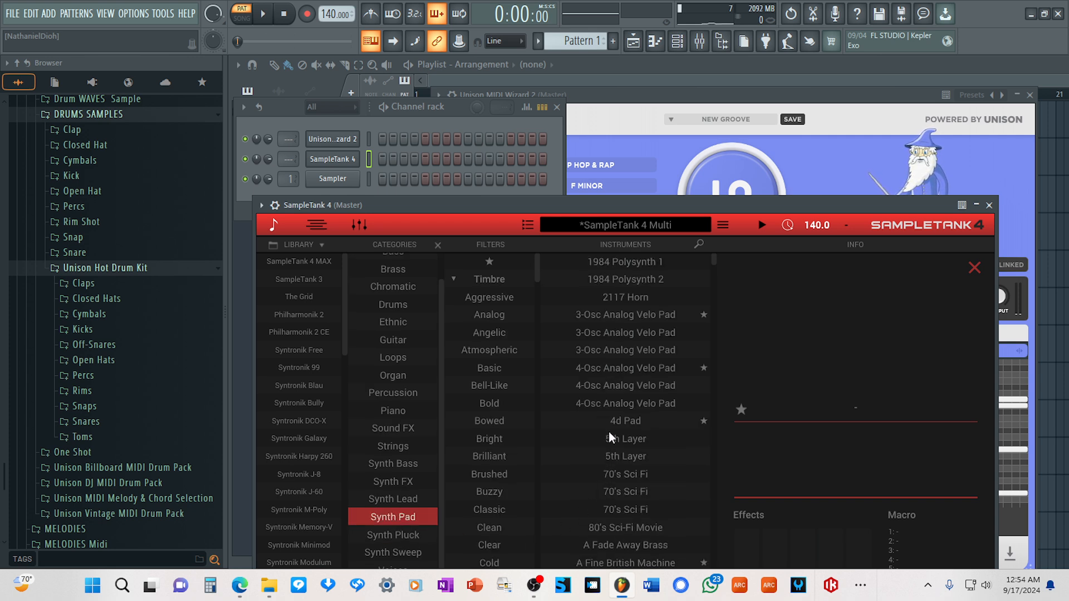
pyautogui.scroll(-3, 622, 476)
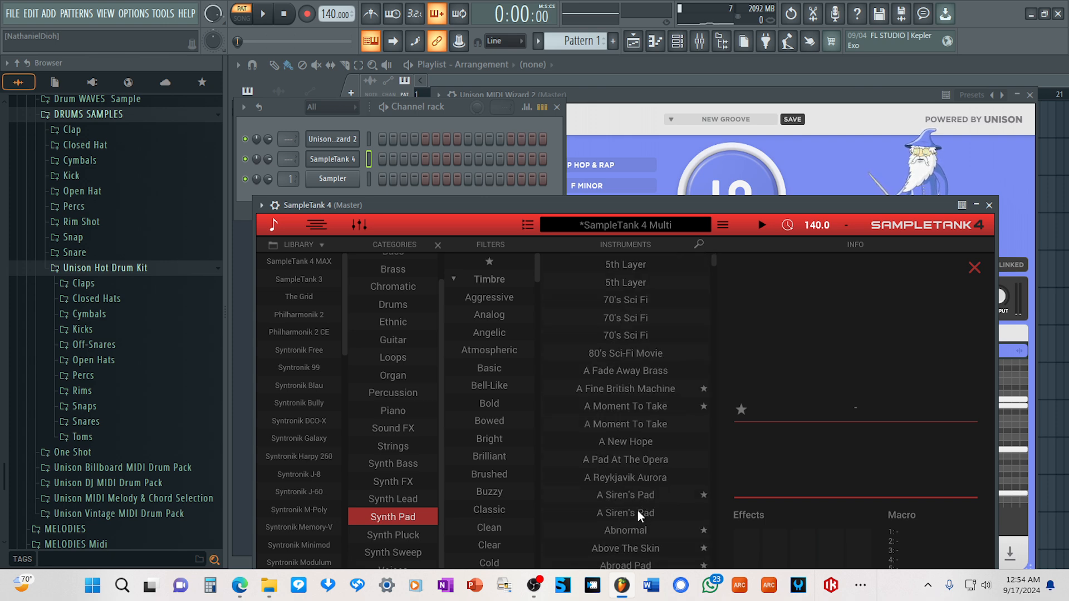
pyautogui.click(638, 529)
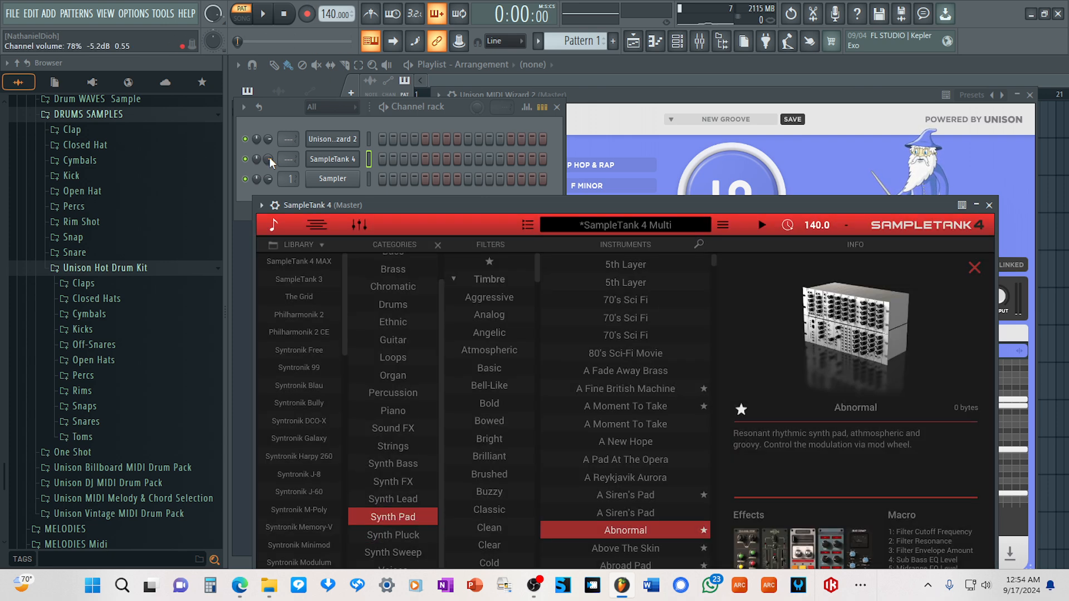
pyautogui.moveTo(269, 158); pyautogui.dragTo(269, 159)
# Extend the MIDI Wizard chord progression to 8 bars and transfer its MIDI onto the SampleTank 4 channel.
pyautogui.click(826, 96)
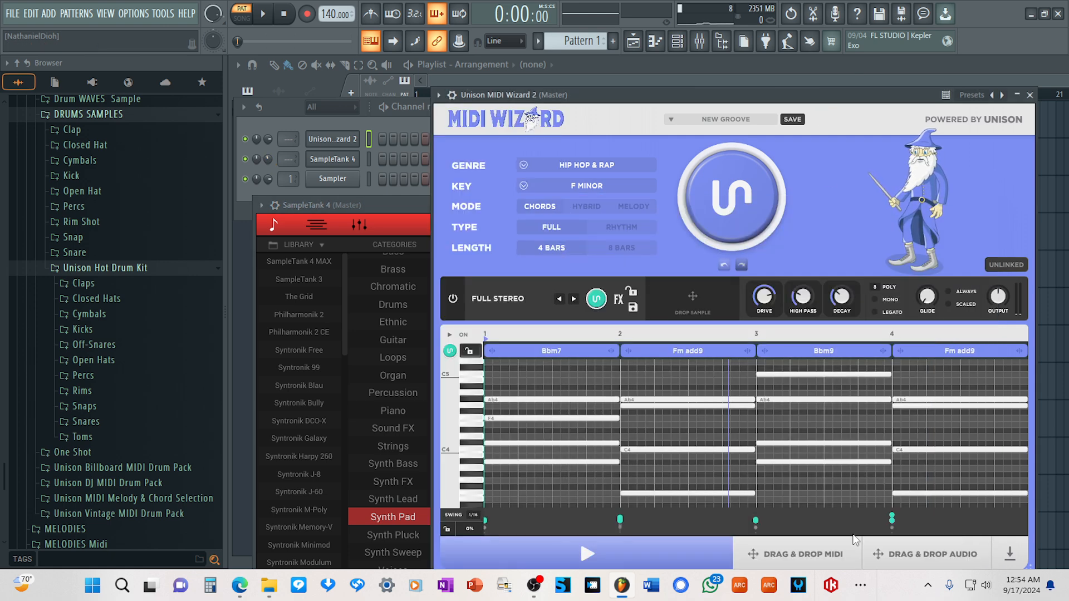
pyautogui.click(621, 248)
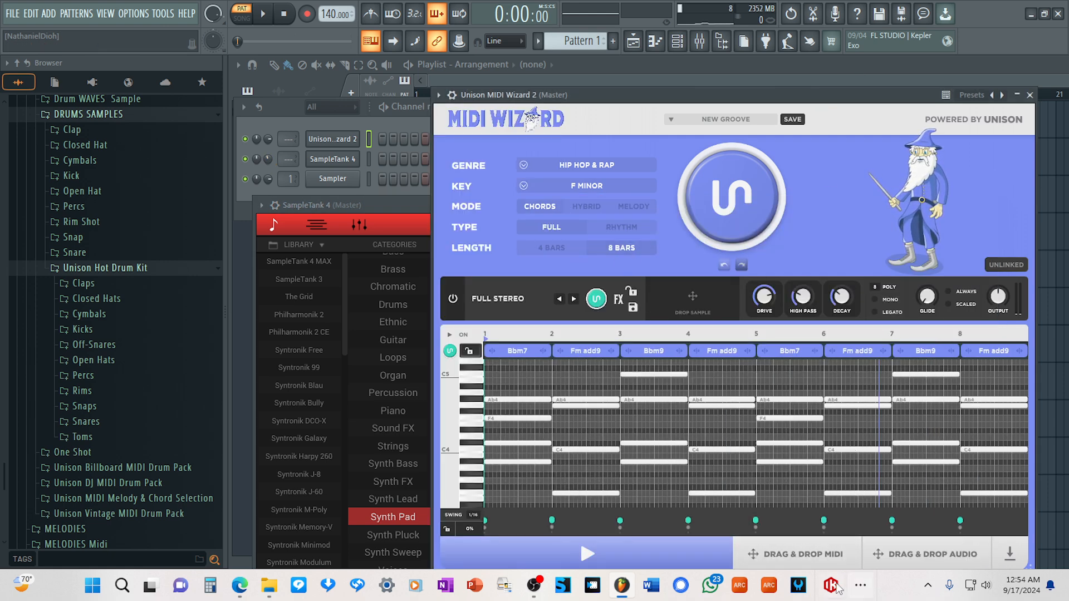
pyautogui.moveTo(814, 549); pyautogui.dragTo(332, 159)
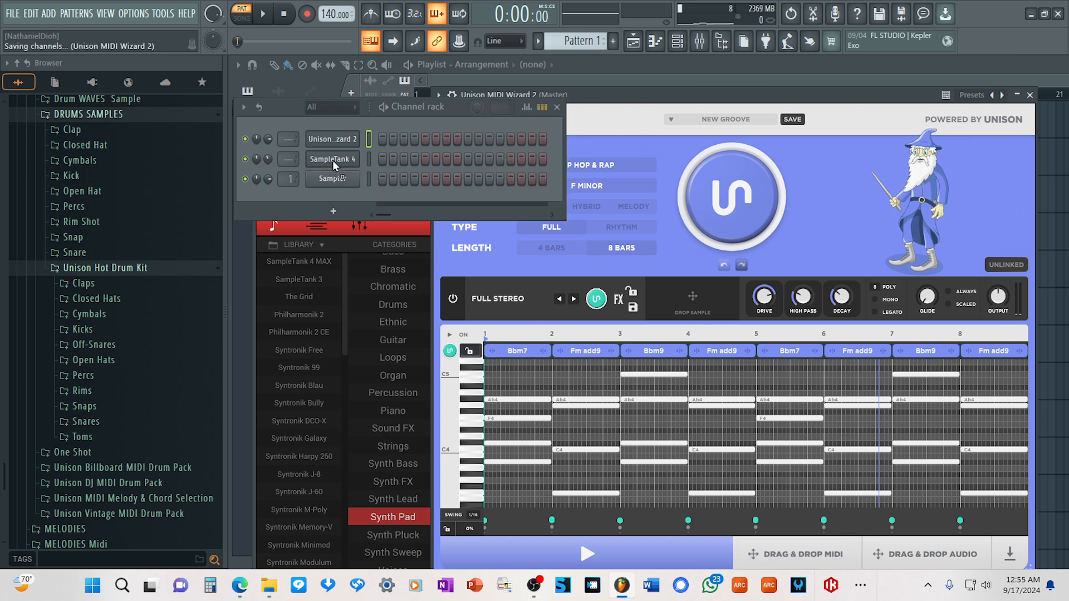
# Turn off MIDI Wizard's internal sound, start pattern playback and close the MIDI Wizard window.
pyautogui.click(451, 299)
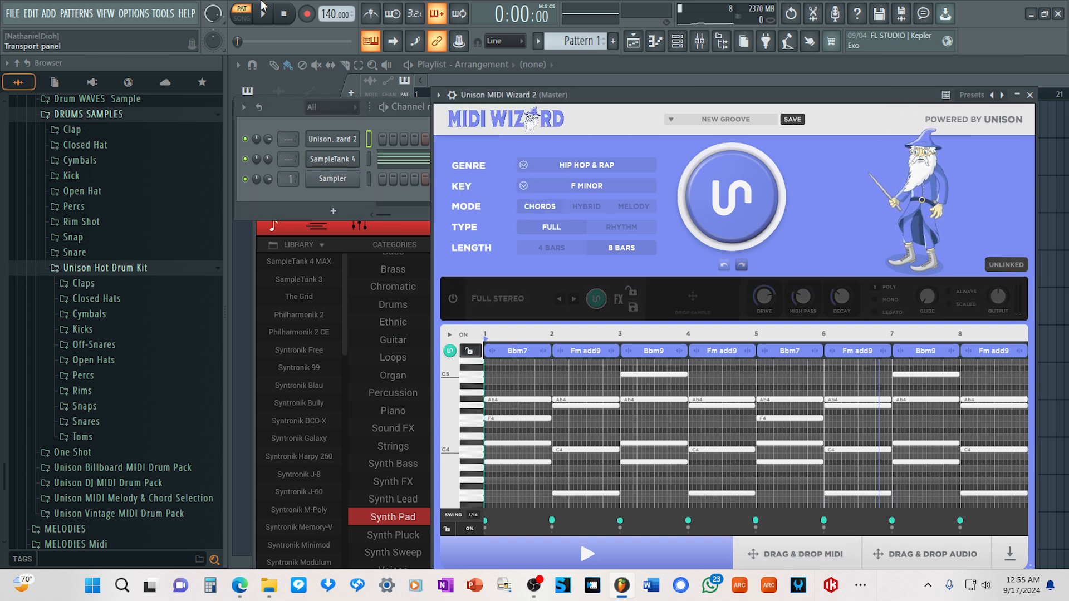
pyautogui.click(263, 15)
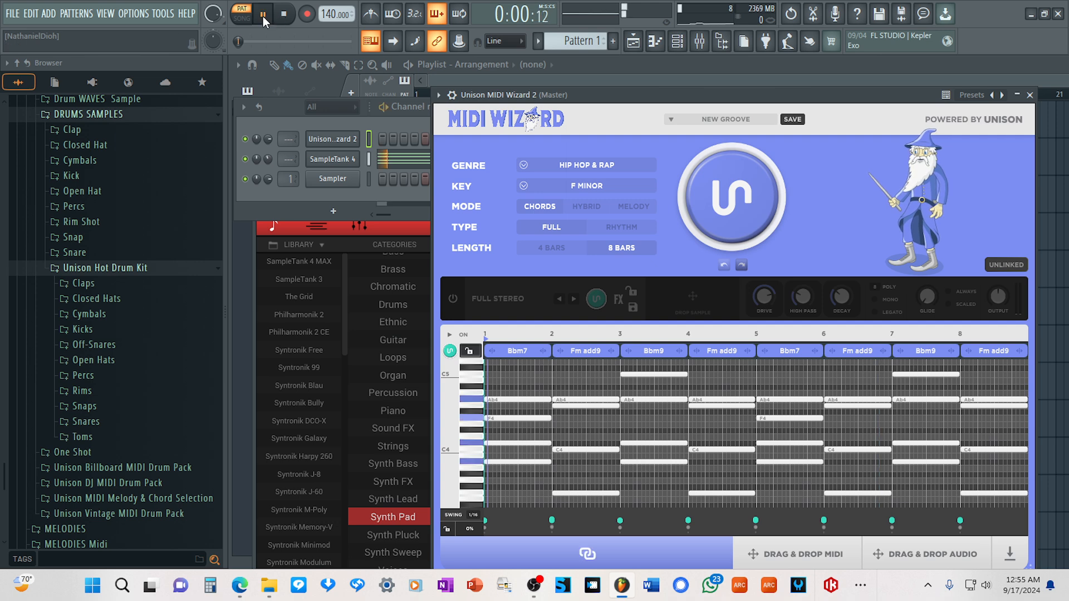
pyautogui.click(1030, 95)
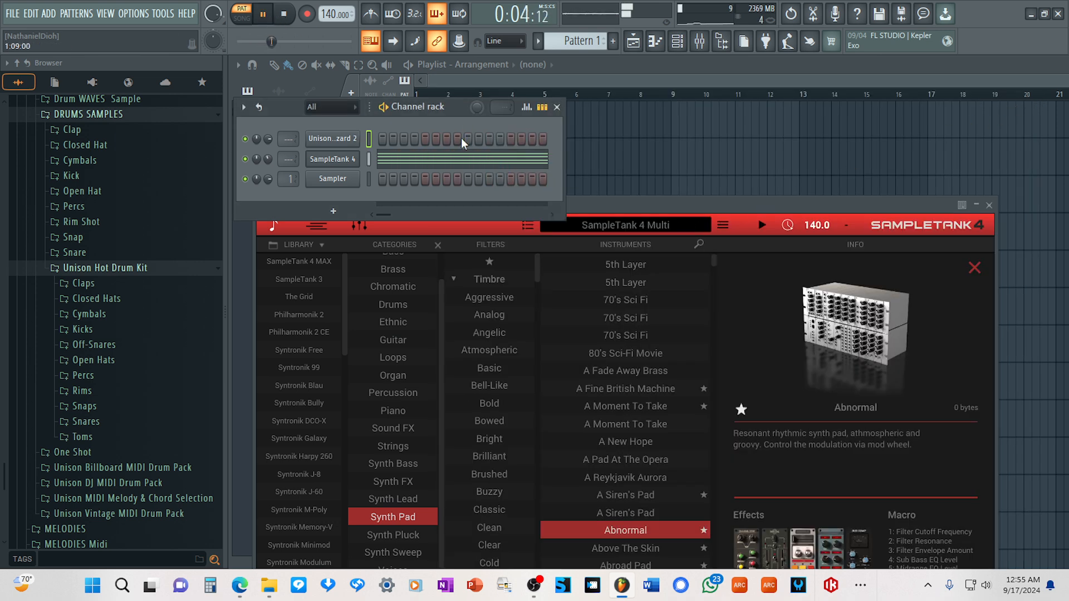
# Move the channel rack and SampleTank windows so both fit in view, and raise the system volume.
pyautogui.moveTo(450, 105); pyautogui.dragTo(561, 89)
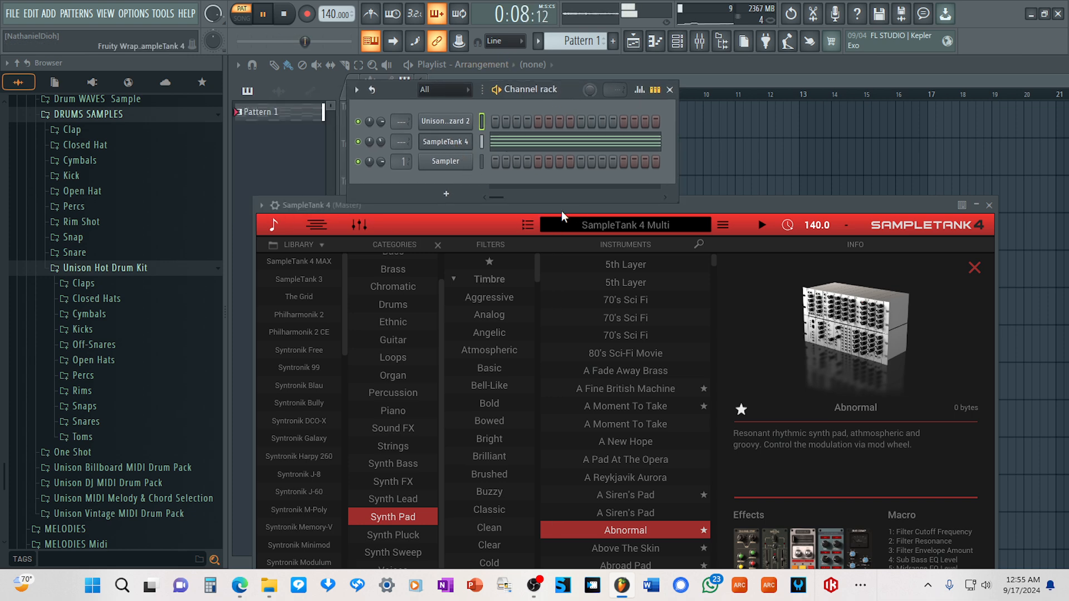
pyautogui.moveTo(714, 202); pyautogui.dragTo(745, 148)
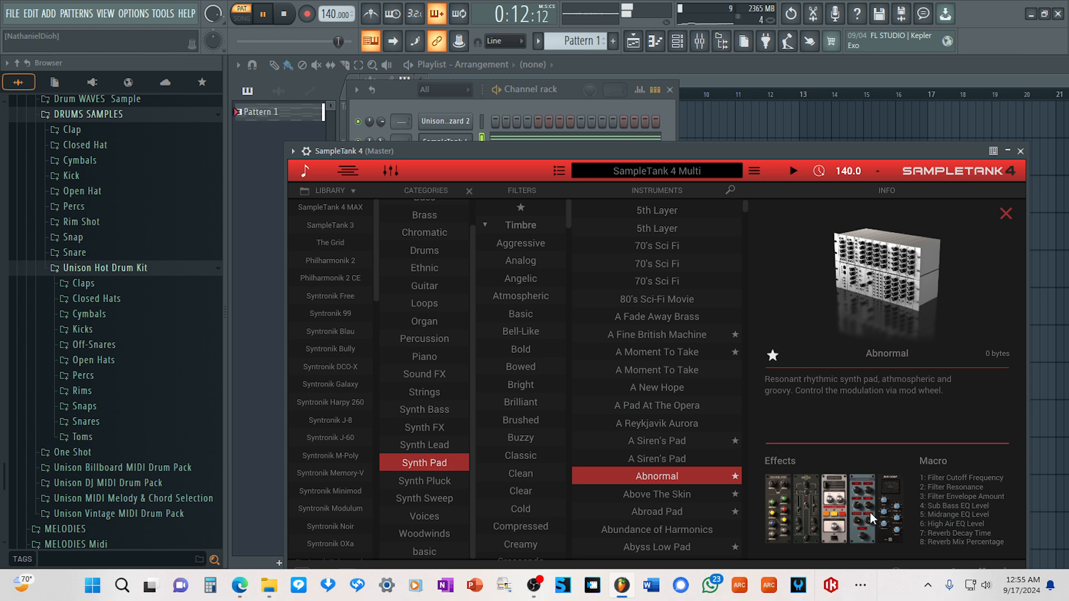
pyautogui.click(979, 584)
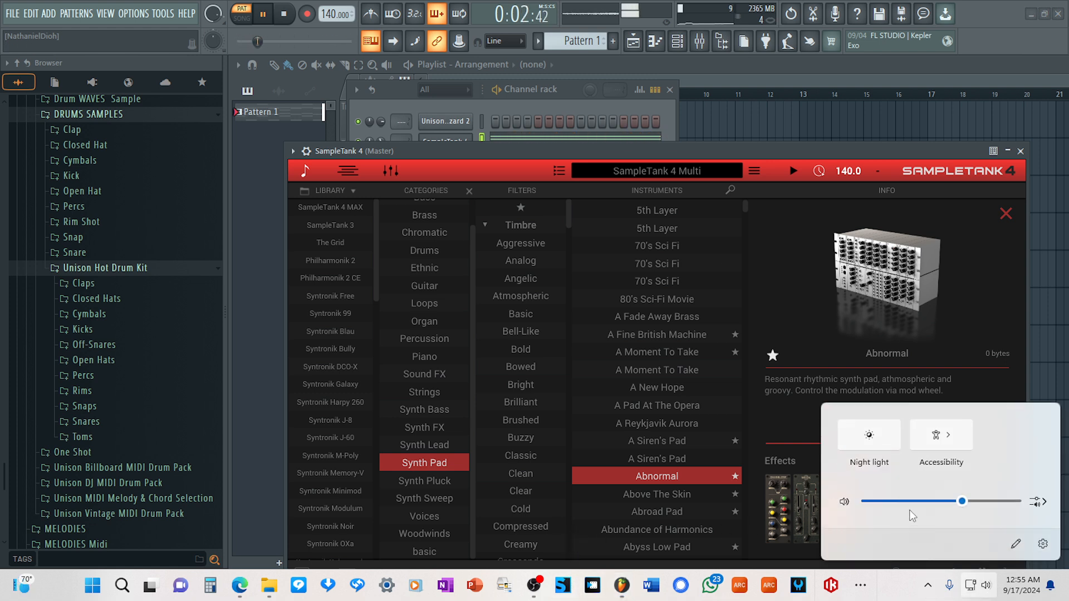
pyautogui.moveTo(960, 511); pyautogui.dragTo(1003, 512)
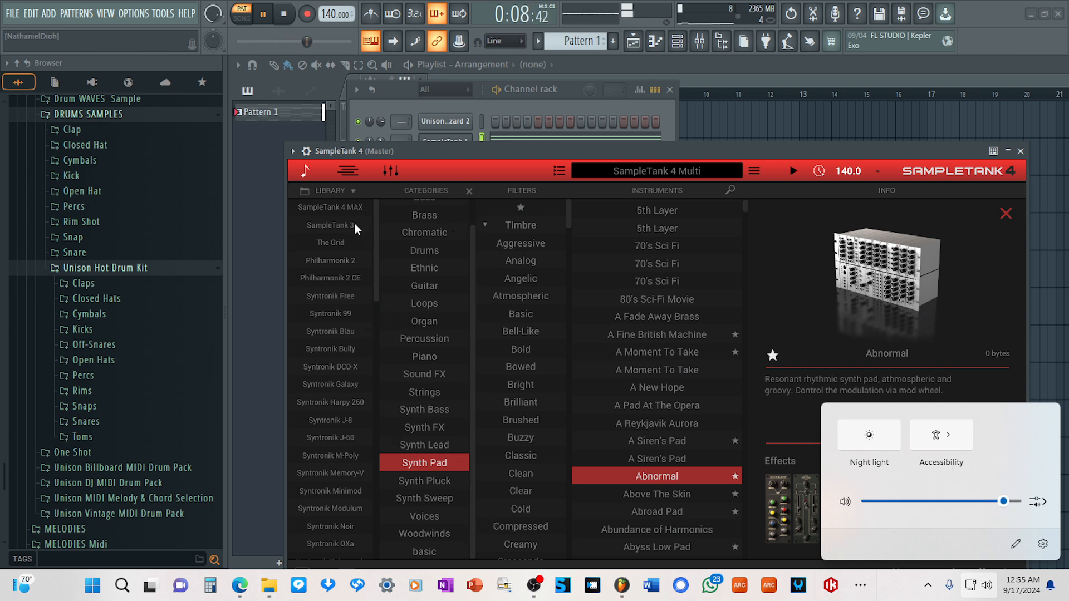
# Load the Synth Pad instrument A Pad At The Opera into SampleTank's second part and set its volume to -16.46 dB.
pyautogui.click(308, 172)
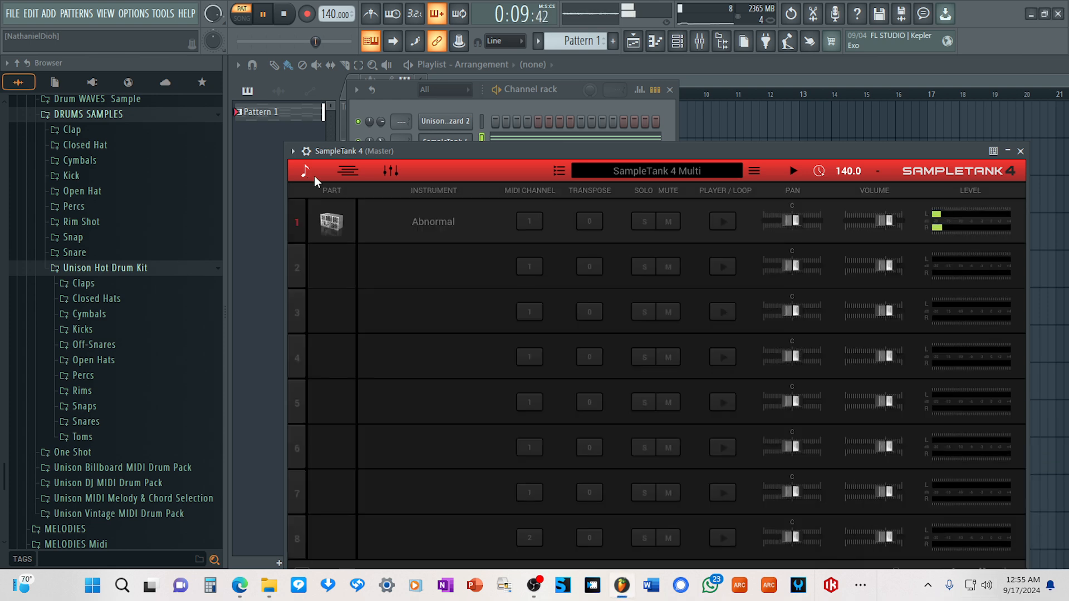
pyautogui.click(420, 267)
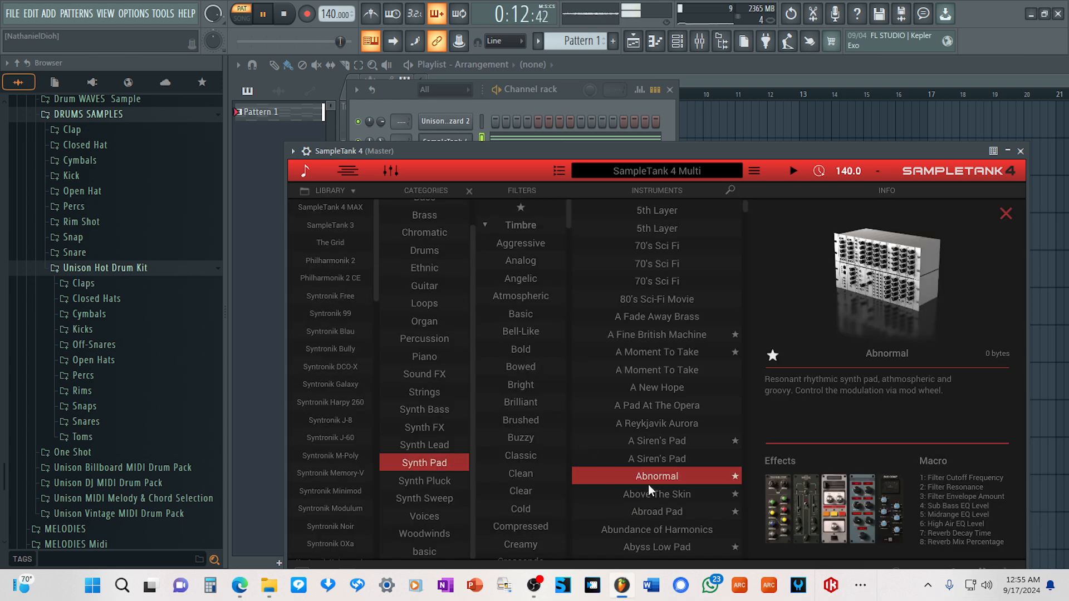
pyautogui.scroll(-1, 649, 480)
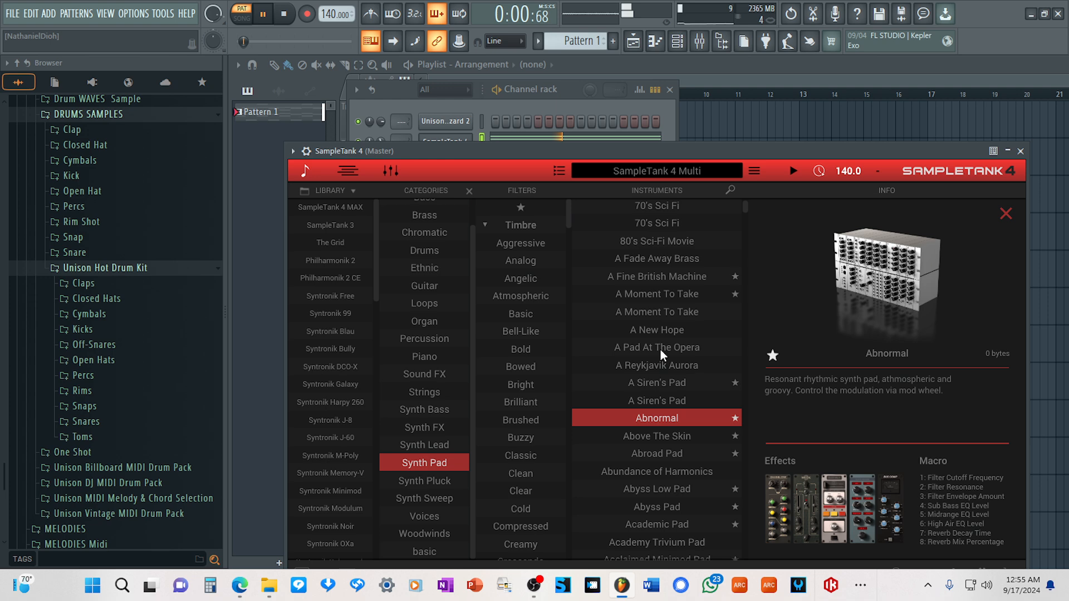
pyautogui.doubleClick(660, 350)
pyautogui.click(305, 170)
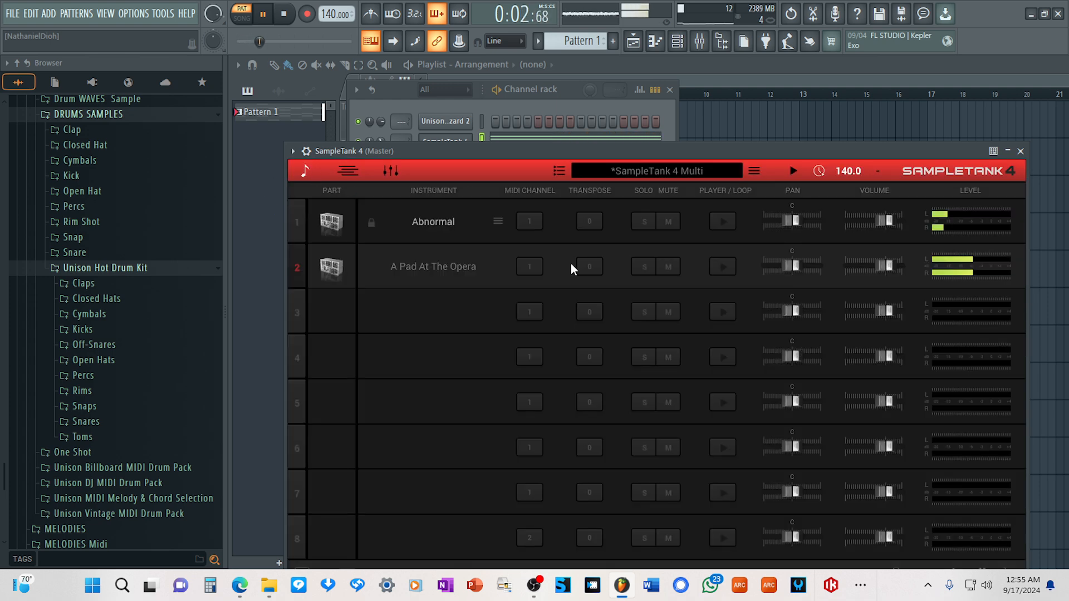
pyautogui.moveTo(876, 265); pyautogui.dragTo(860, 281)
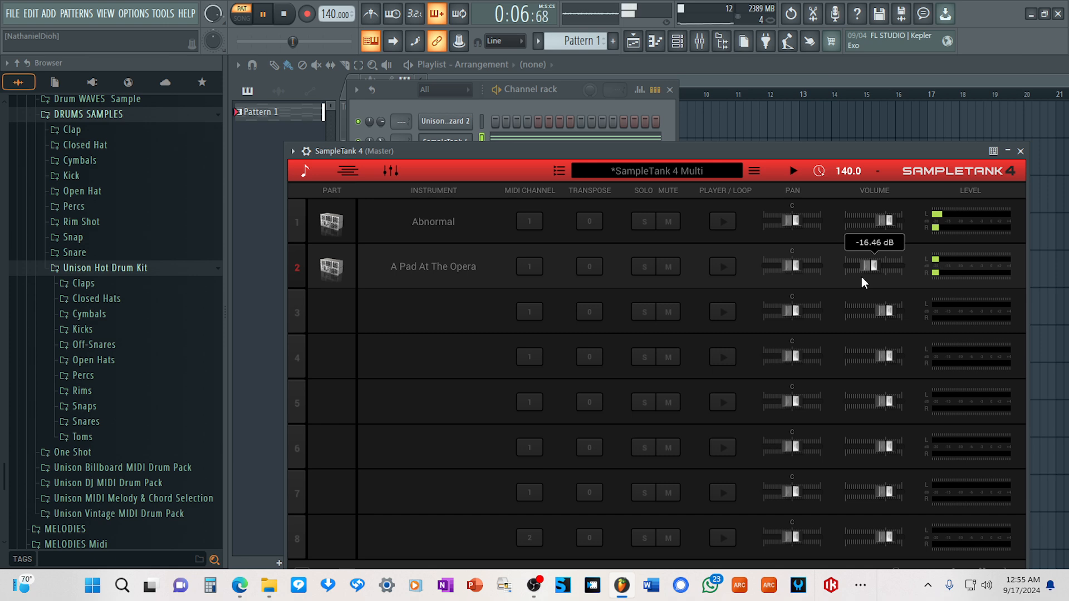
# Replace the instrument in SampleTank's second part with Academic Pad and set its volume to -20.33 dB.
pyautogui.click(452, 265)
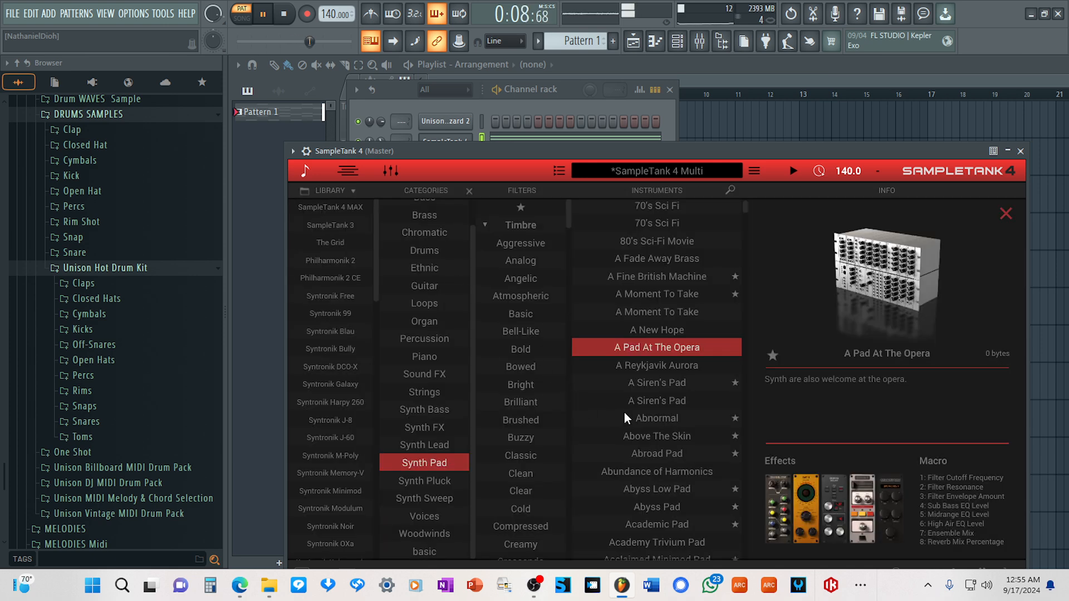
pyautogui.scroll(-1, 625, 414)
pyautogui.click(682, 469)
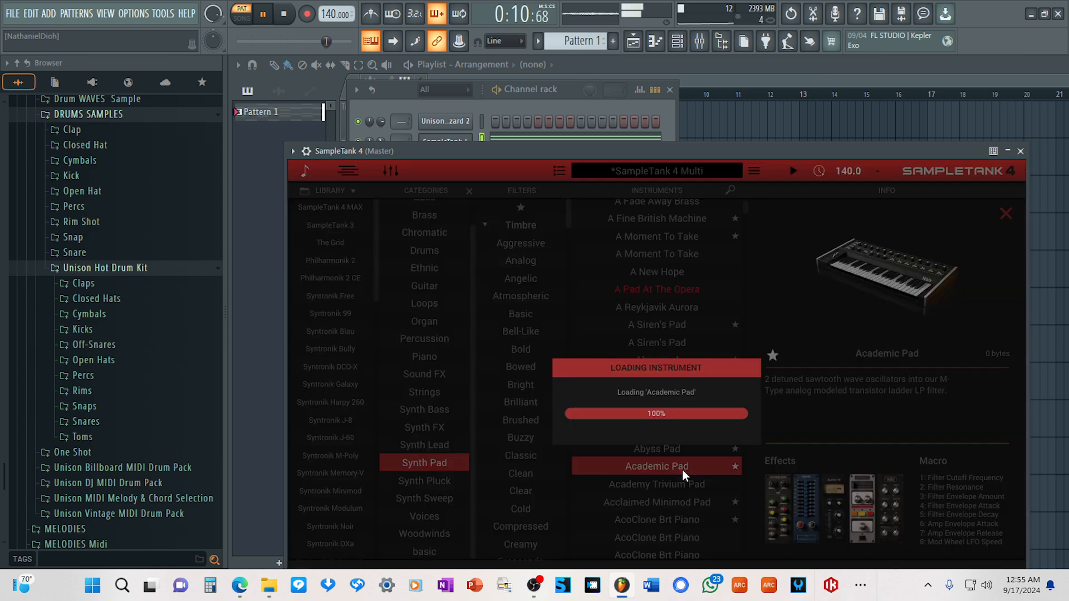
pyautogui.click(305, 170)
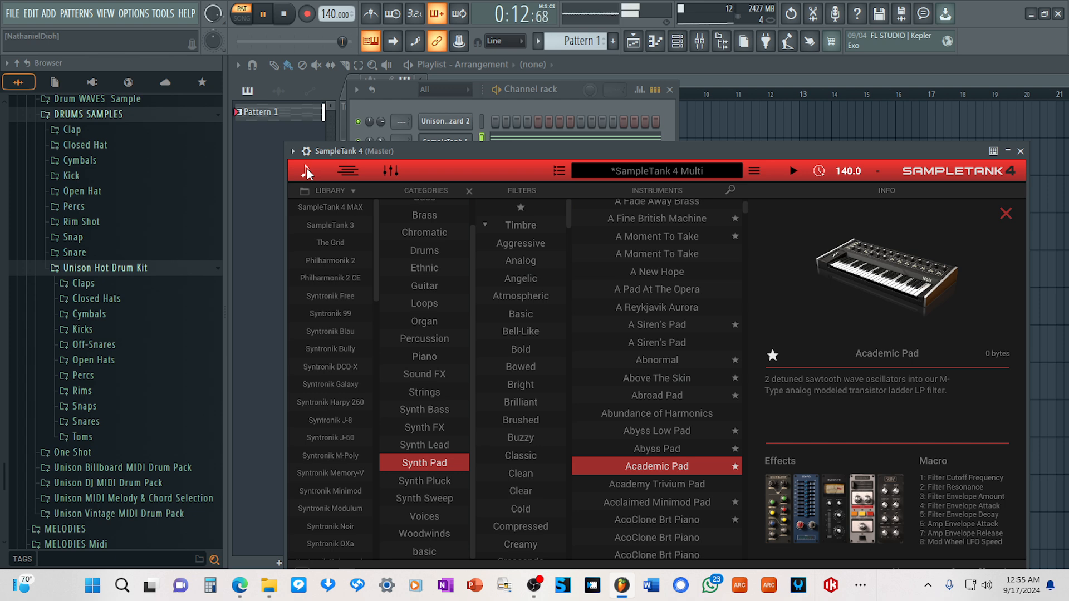
pyautogui.moveTo(867, 269); pyautogui.dragTo(864, 268)
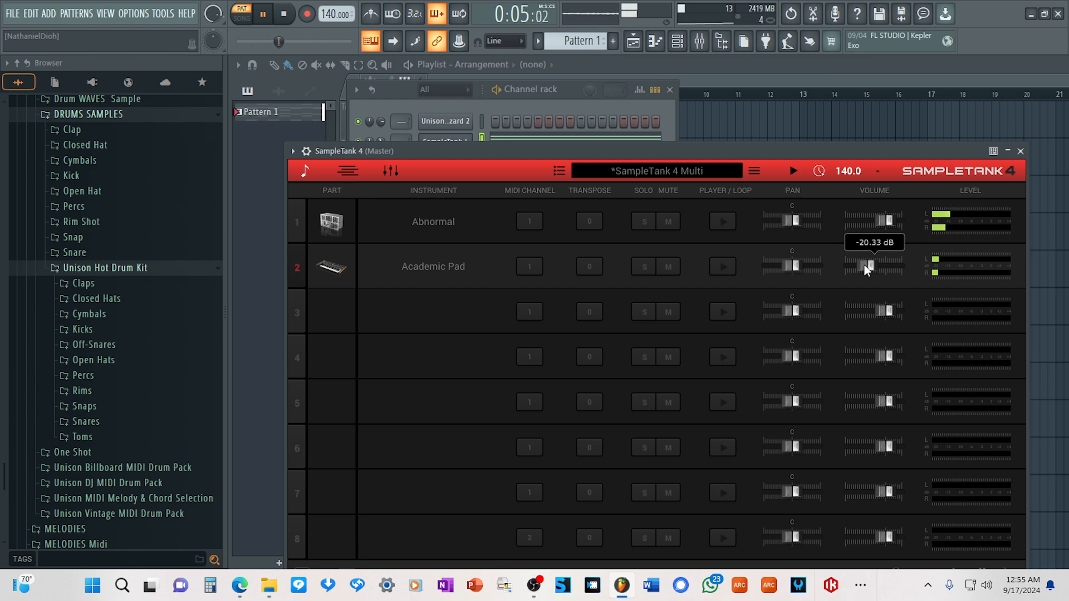
# Load VibrOrgan from the Organ category into SampleTank's third part and lower its volume.
pyautogui.click(450, 311)
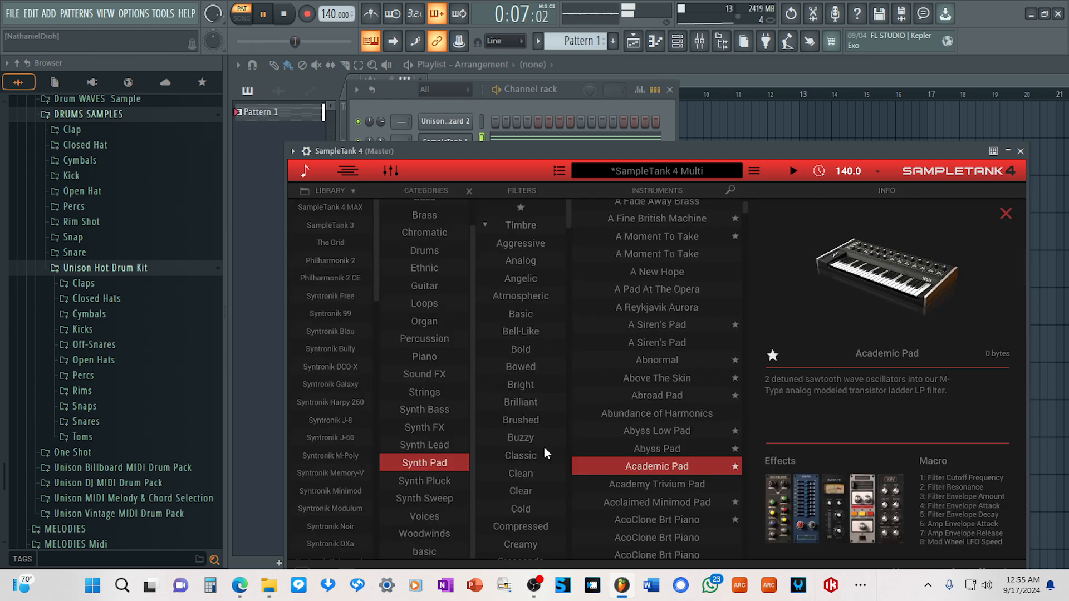
pyautogui.click(429, 457)
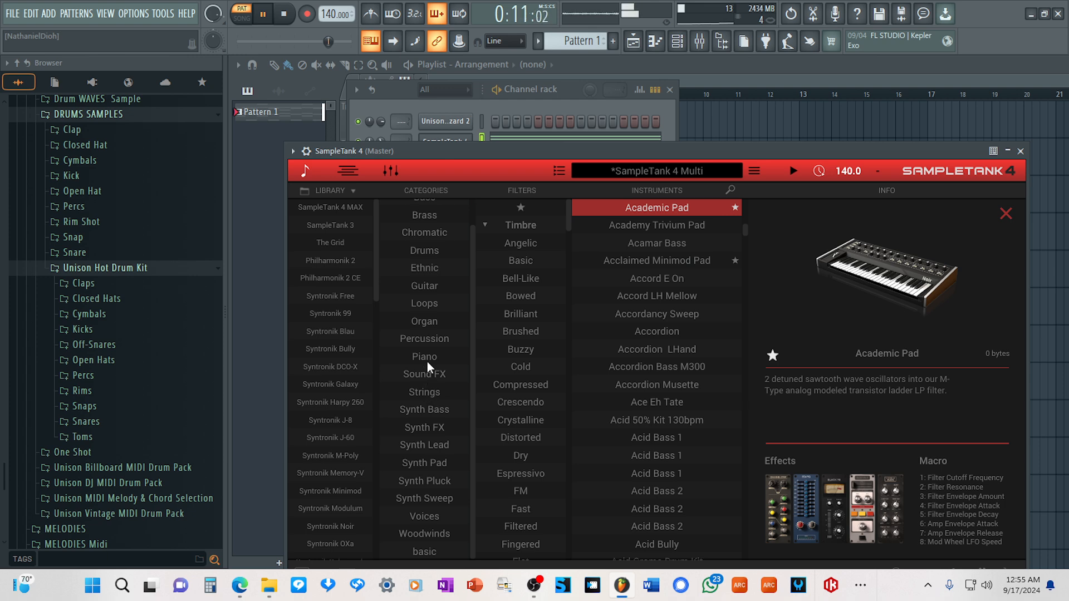
pyautogui.click(426, 321)
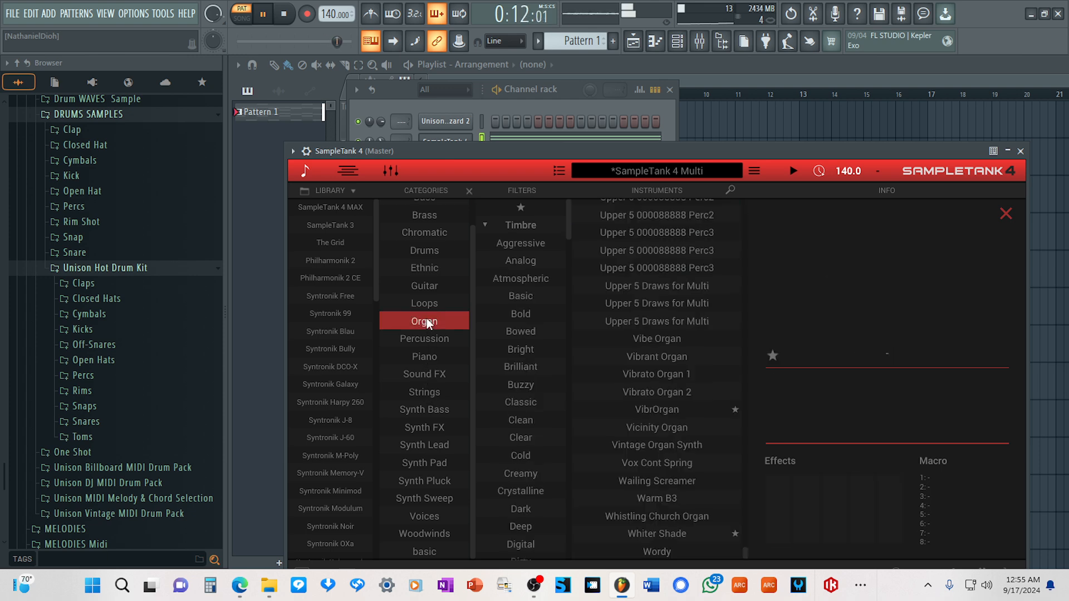
pyautogui.click(666, 409)
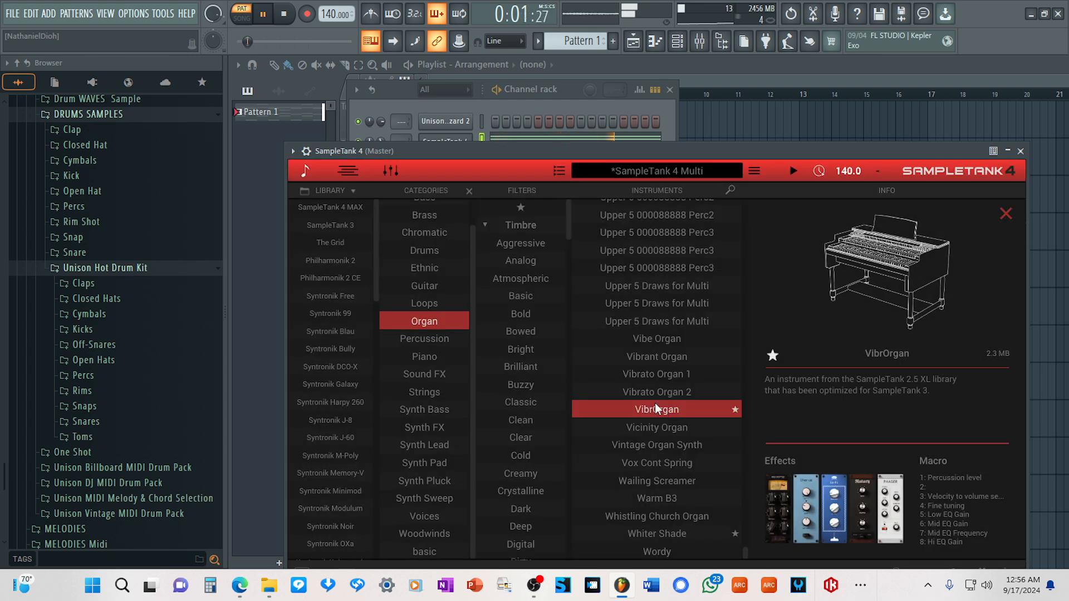
pyautogui.click(305, 171)
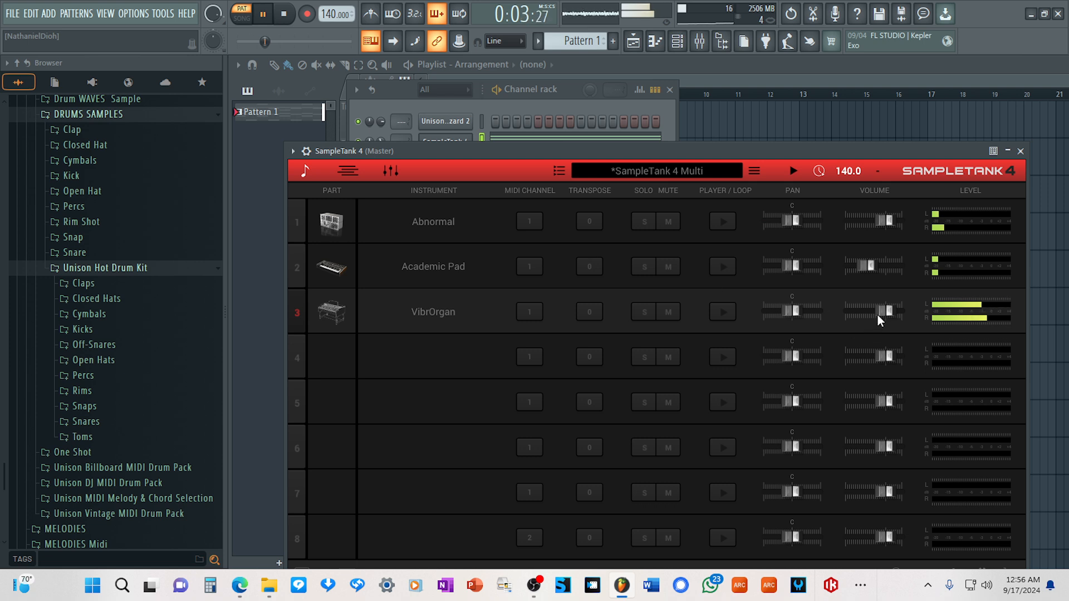
pyautogui.moveTo(877, 315); pyautogui.dragTo(865, 325)
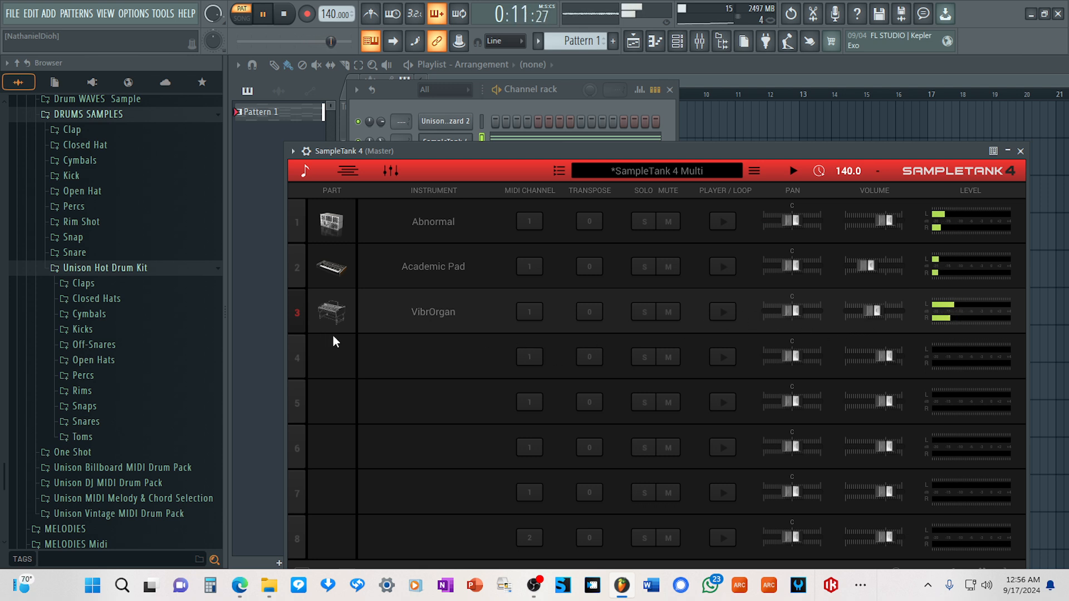
# Lower the volumes of SampleTank's empty parts 4 through 7, with part 5 at -25.87 dB.
pyautogui.moveTo(414, 350)
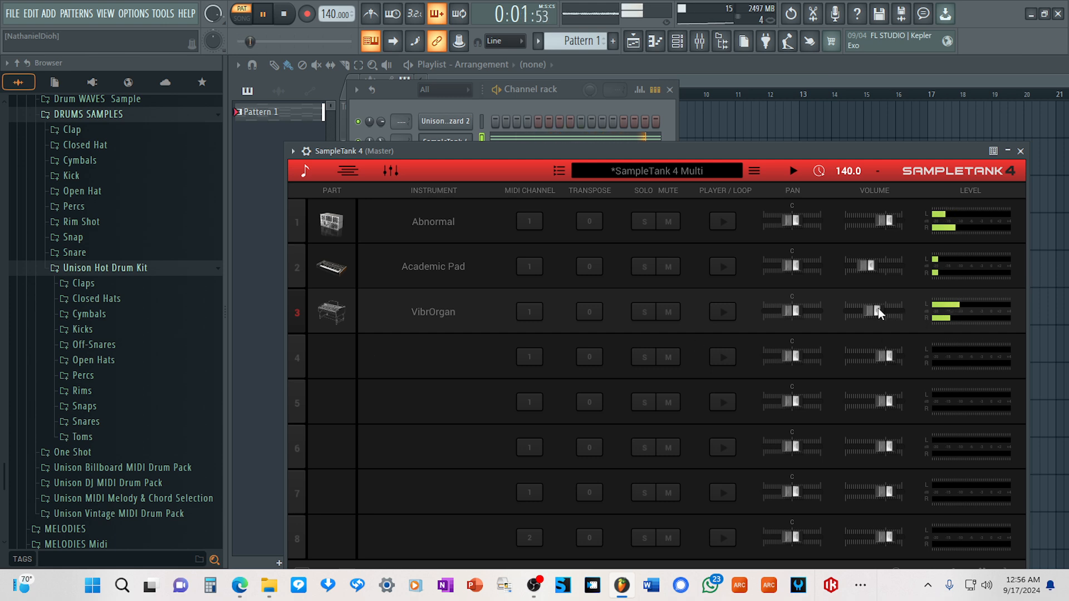
pyautogui.click(437, 355)
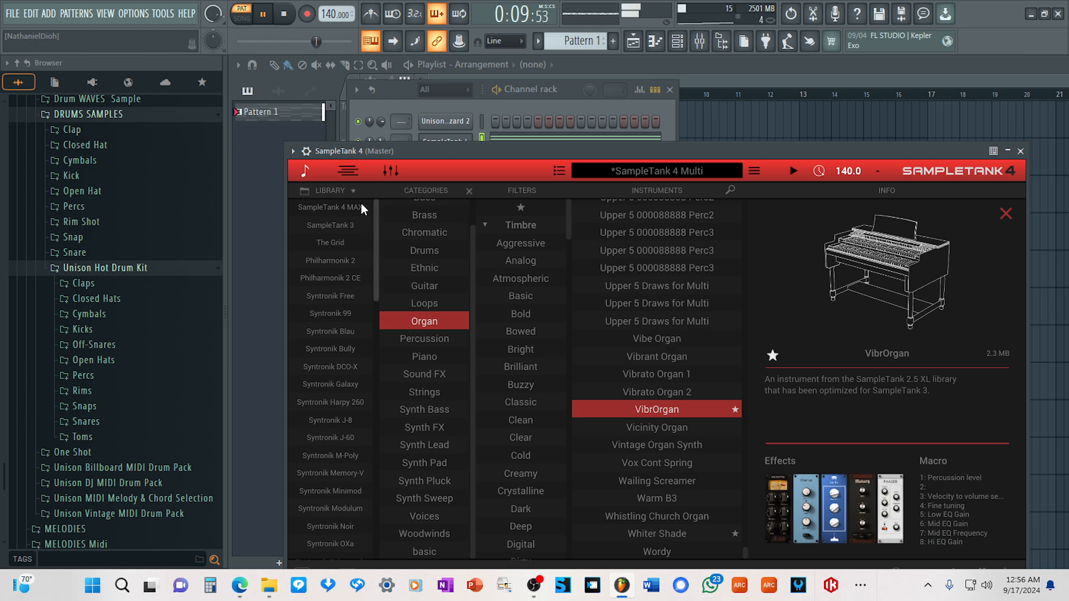
pyautogui.click(306, 171)
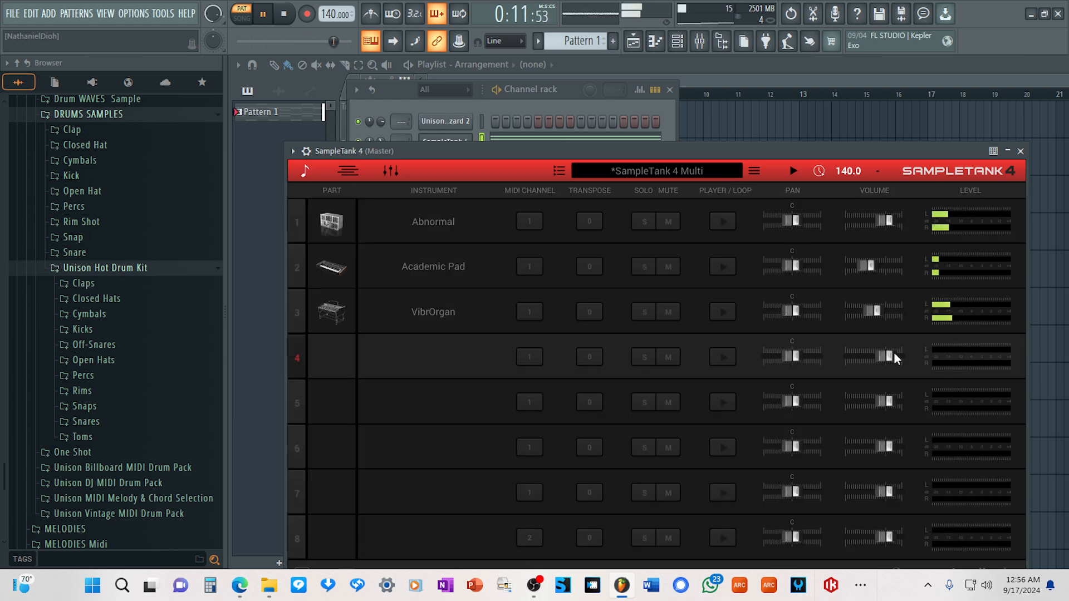
pyautogui.moveTo(894, 356); pyautogui.dragTo(872, 356)
pyautogui.moveTo(887, 400); pyautogui.dragTo(864, 403)
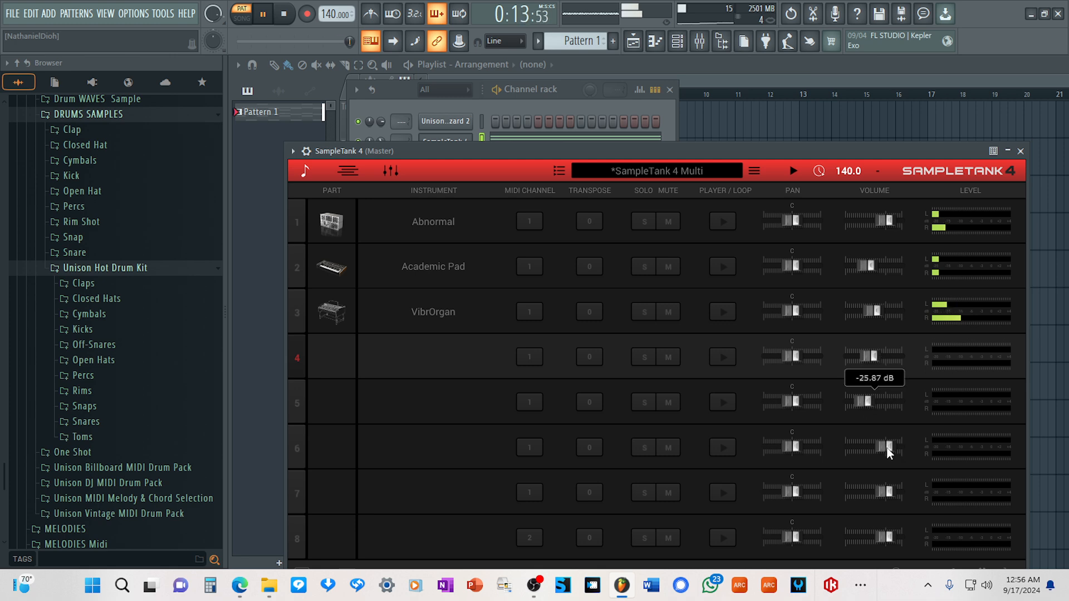
pyautogui.moveTo(887, 451); pyautogui.dragTo(863, 452)
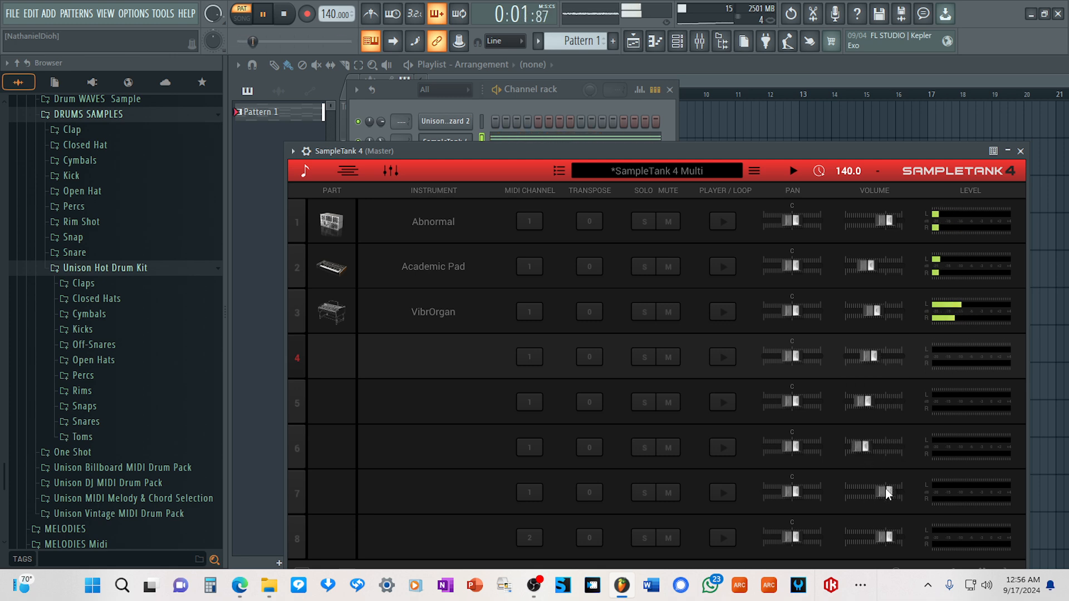
pyautogui.moveTo(887, 492); pyautogui.dragTo(872, 492)
# Load Vibe Organ into SampleTank's fourth part and set its volume to -7.61 dB while soloing it briefly.
pyautogui.click(449, 359)
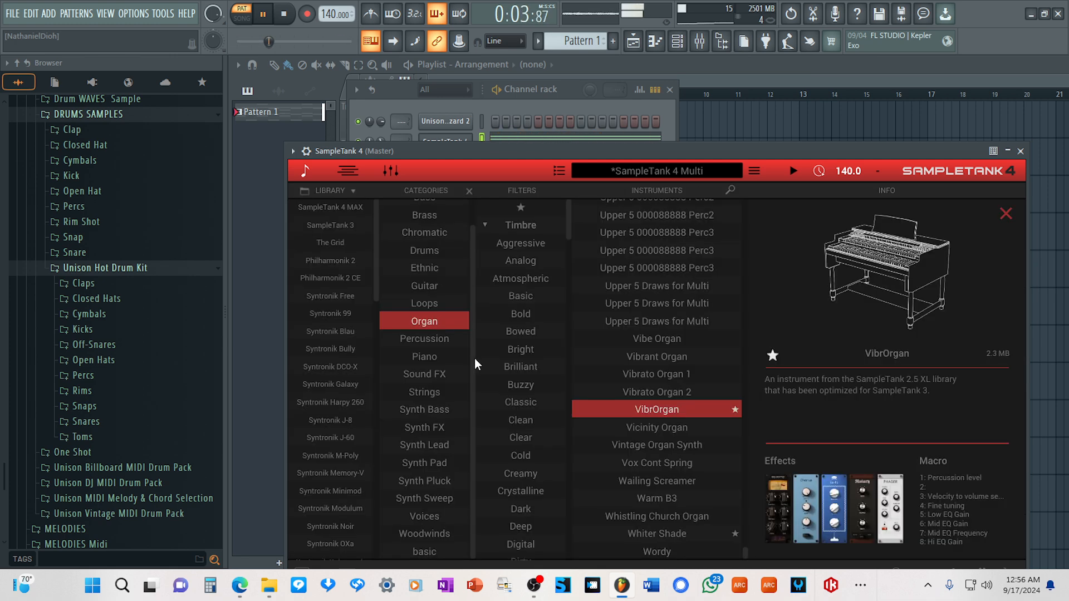
pyautogui.click(663, 341)
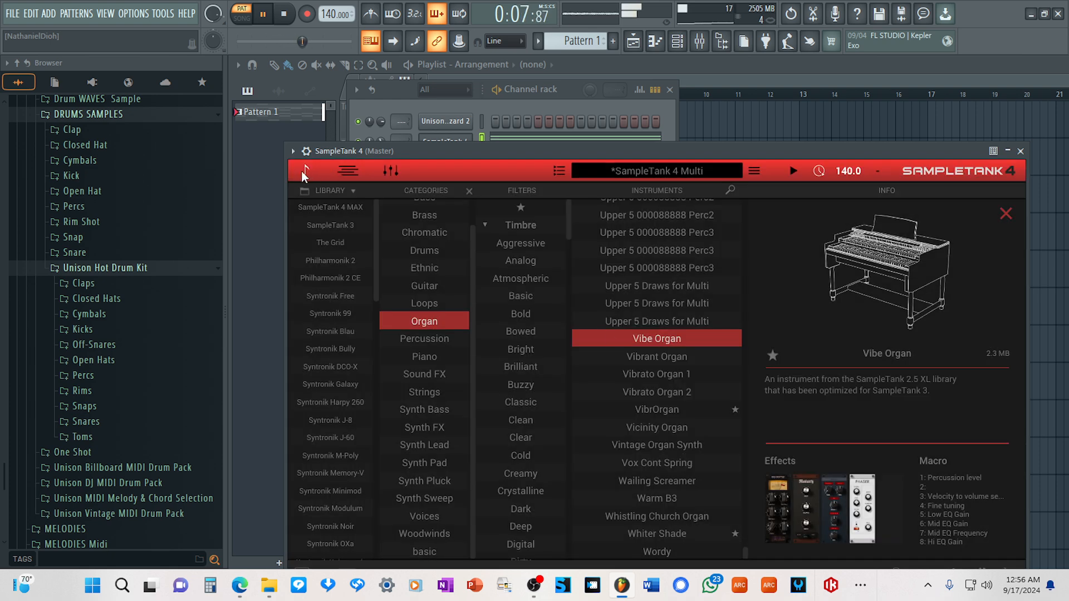
pyautogui.click(305, 170)
pyautogui.click(645, 356)
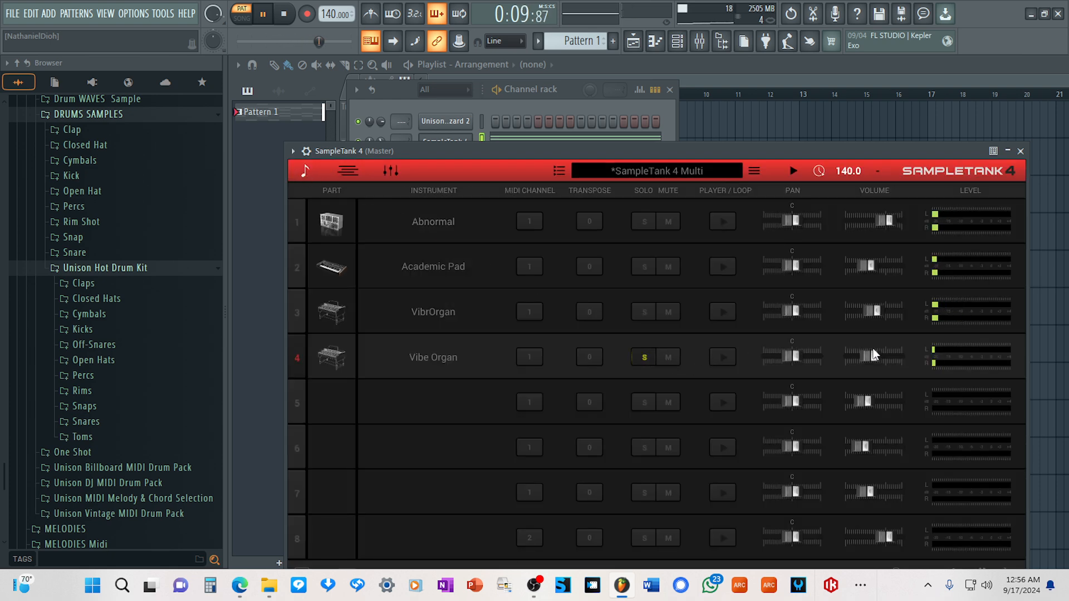
pyautogui.moveTo(872, 355); pyautogui.dragTo(880, 362)
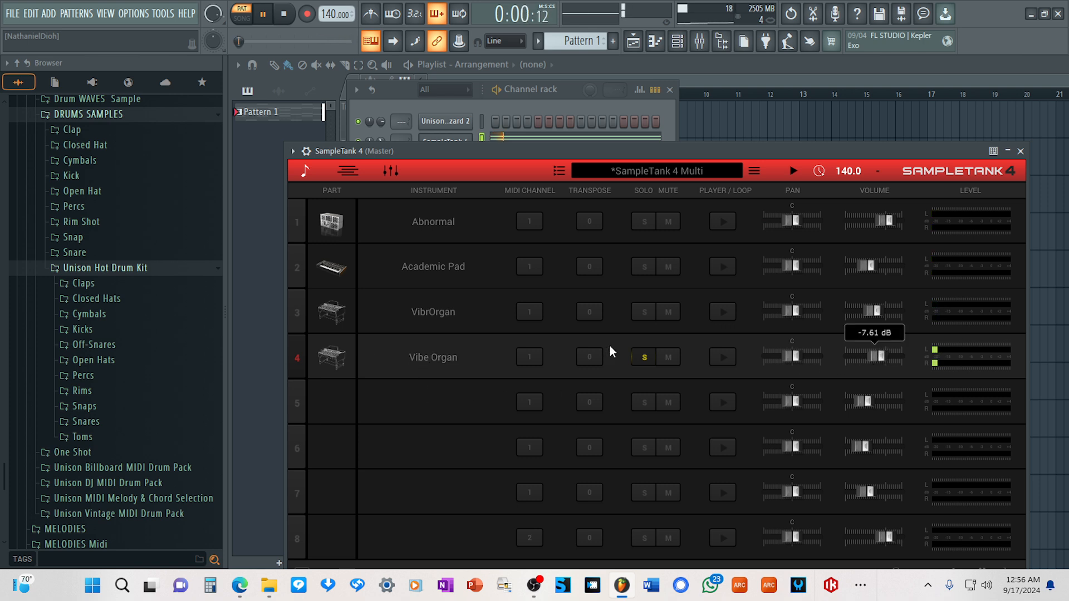
pyautogui.click(644, 357)
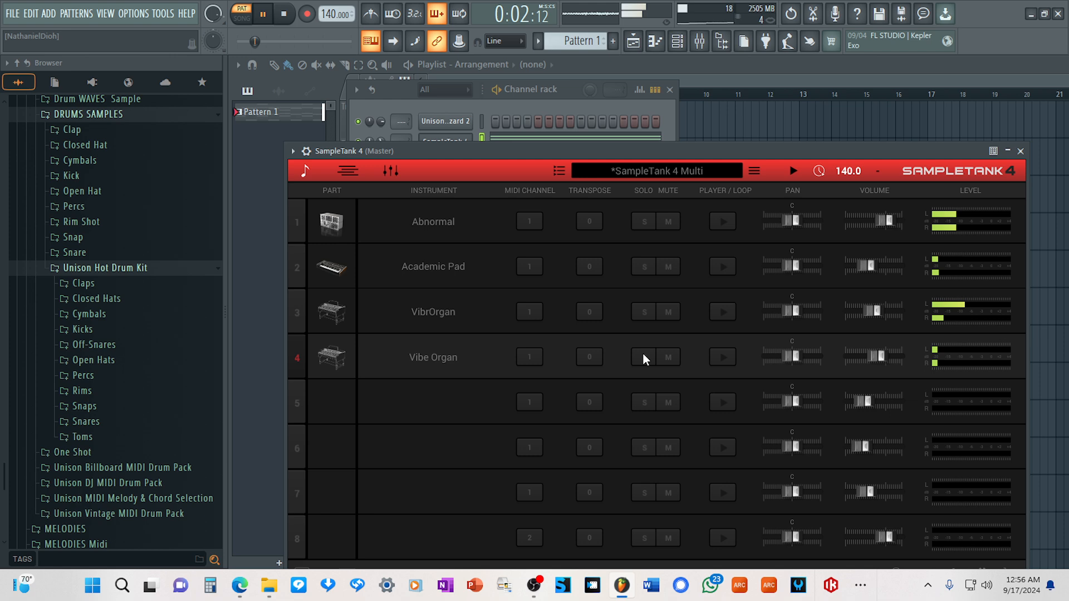
# Replace Vibe Organ in SampleTank's fourth part with Wordy, followed by Whiter Shade.
pyautogui.click(444, 356)
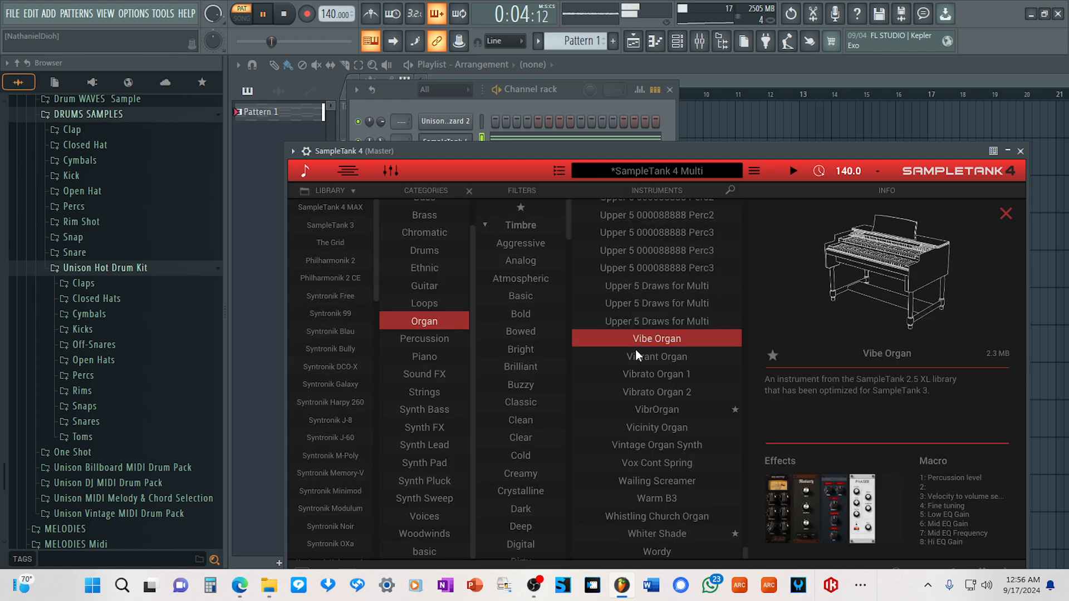
pyautogui.click(658, 550)
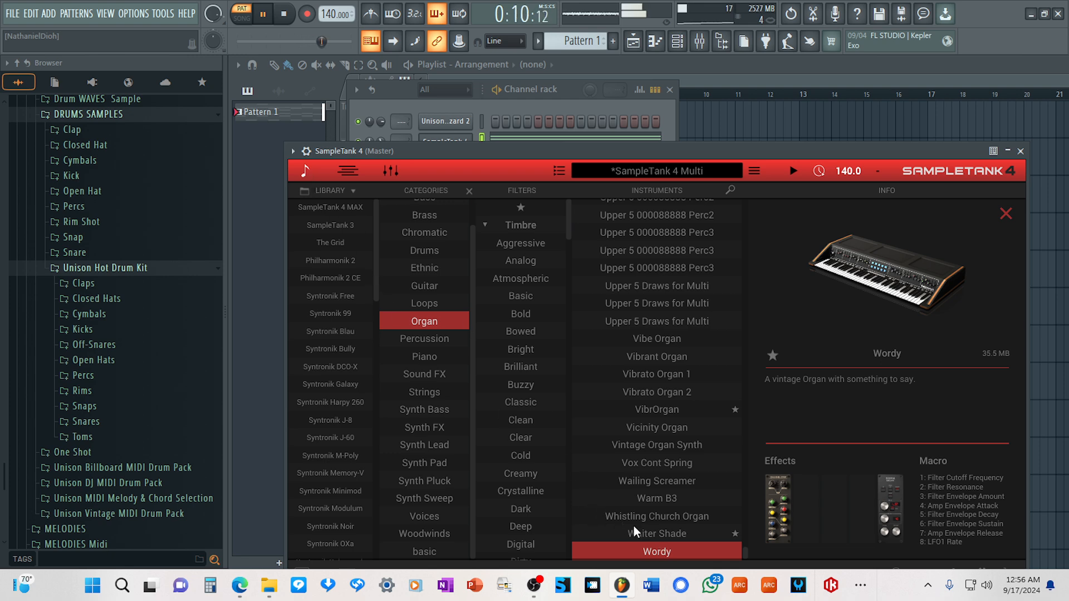
pyautogui.click(660, 532)
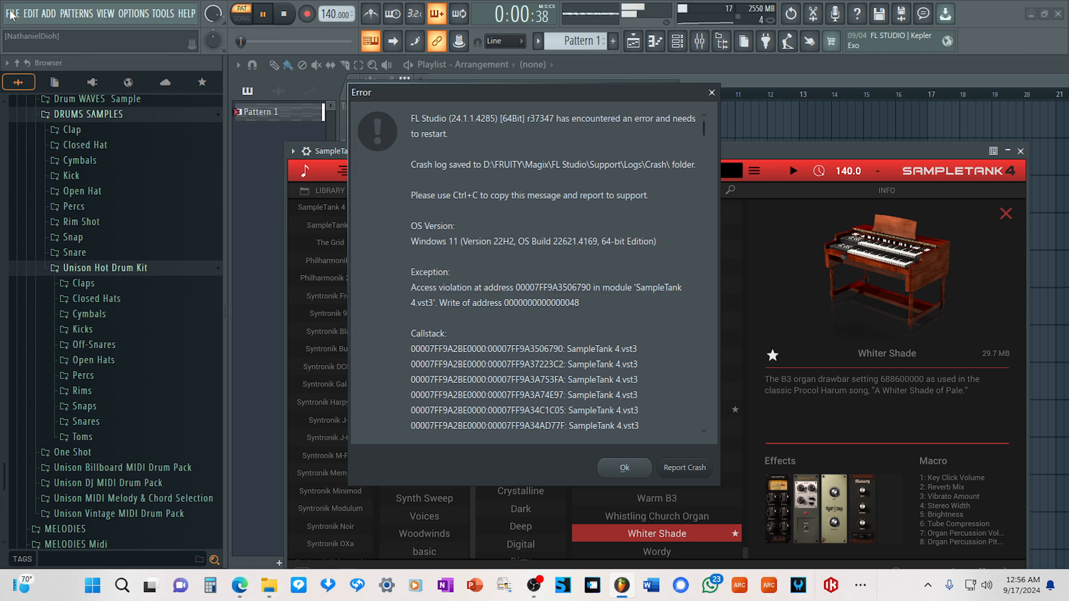
# Open the crash report diagnostics, and save the project under the name Start in a new project folder.
pyautogui.click(685, 467)
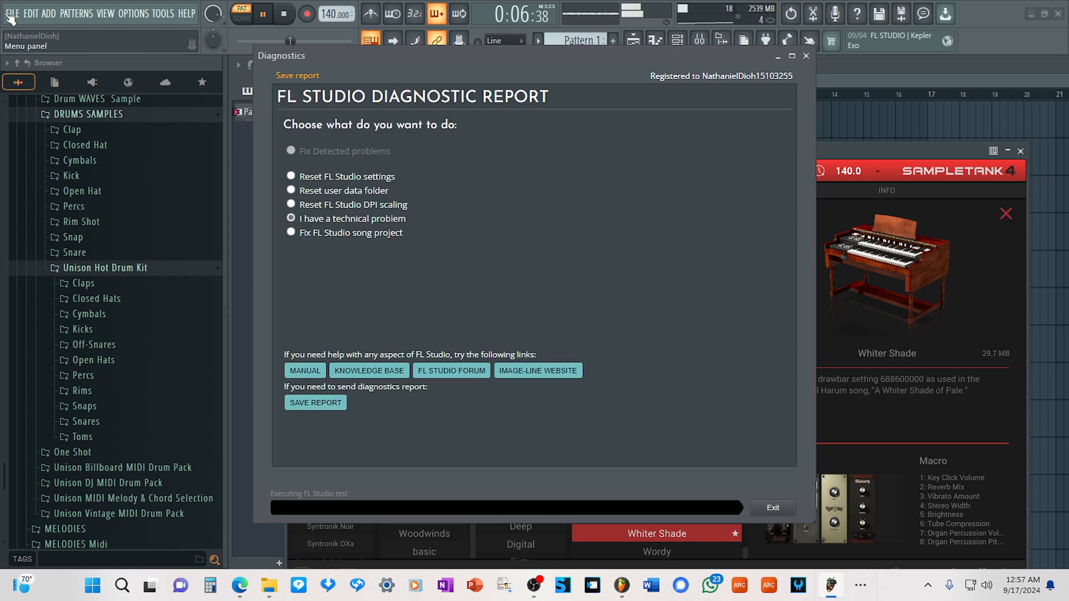
pyautogui.click(8, 14)
pyautogui.click(22, 75)
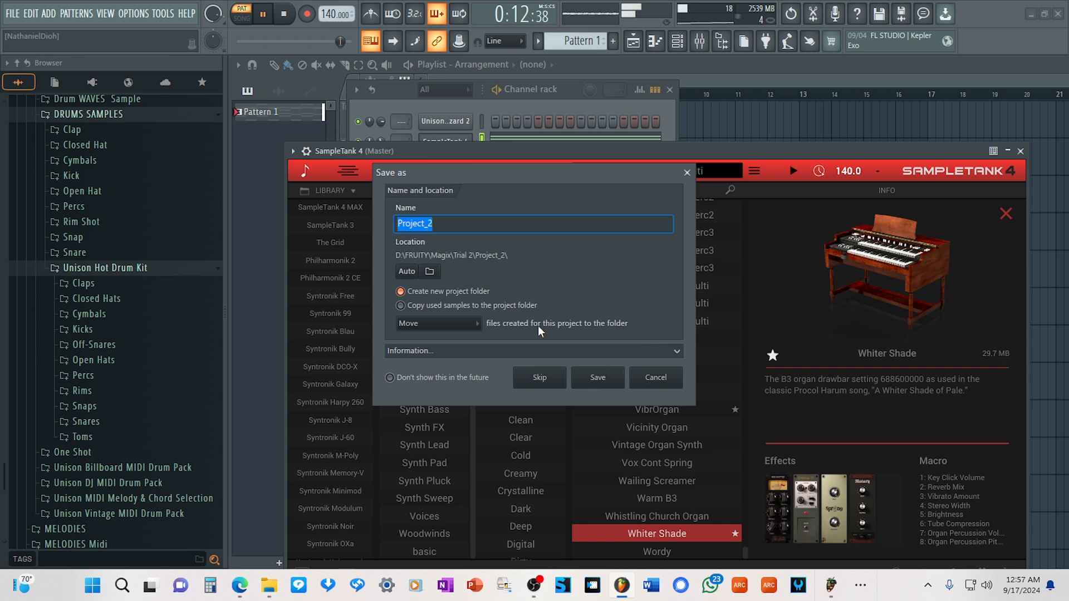
pyautogui.write('Start')
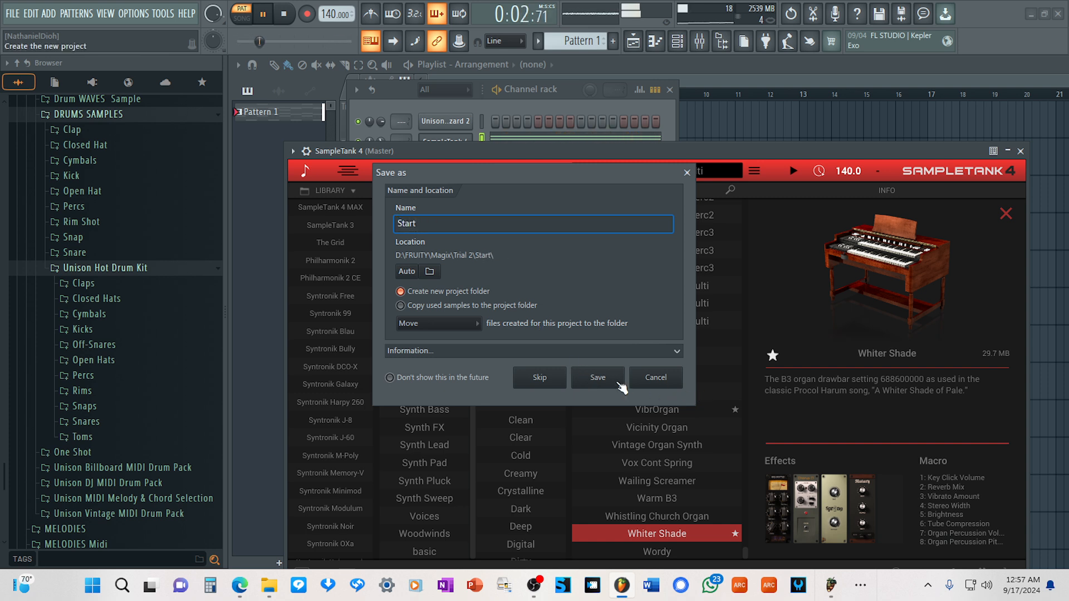
pyautogui.click(597, 378)
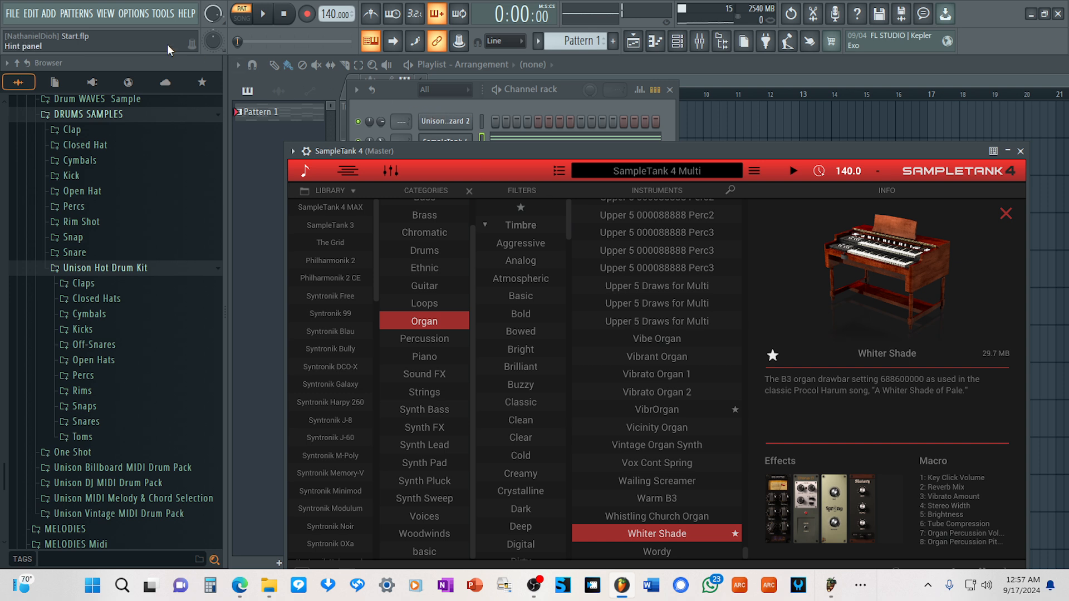
# Restart pattern playback and move the SampleTank window higher to reveal its keyboard.
pyautogui.moveTo(644, 154); pyautogui.dragTo(646, 134)
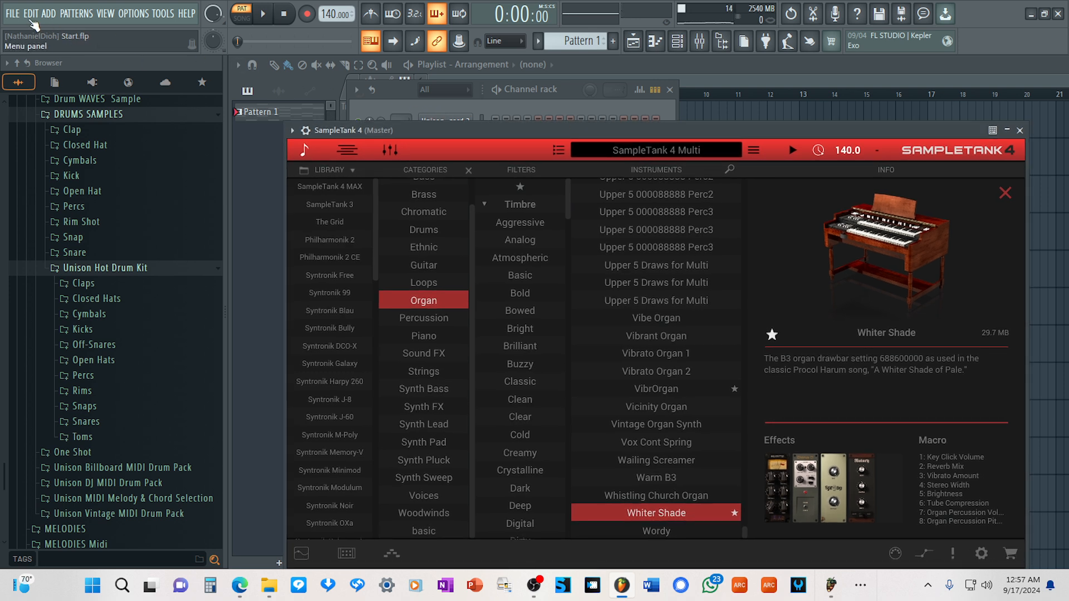
pyautogui.press('space')
pyautogui.moveTo(566, 130); pyautogui.dragTo(576, 101)
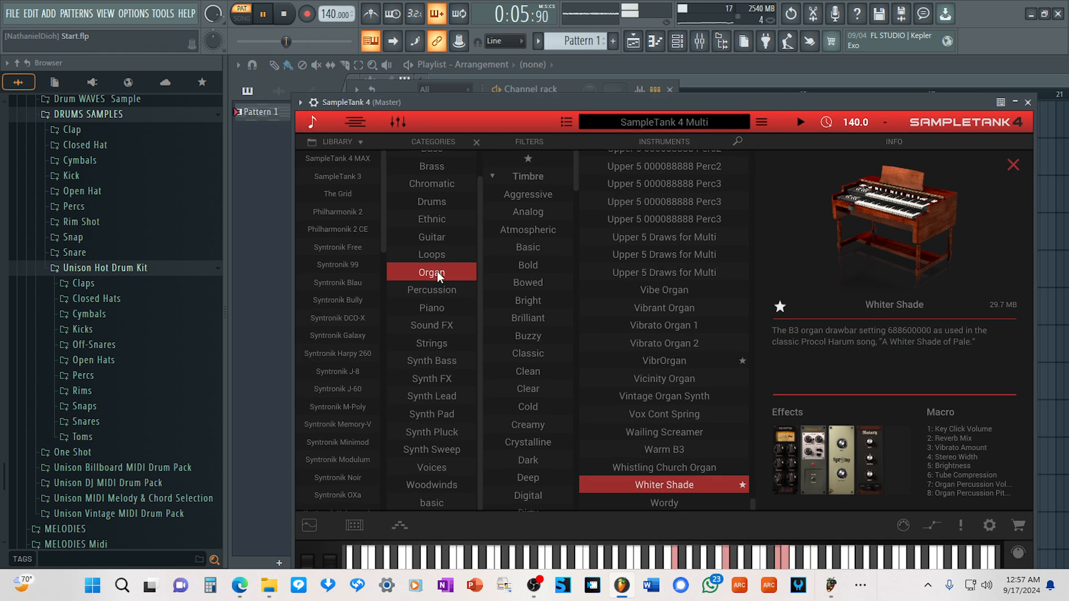
# Replace Whiter Shade with the Thick B3 organ in SampleTank's fourth part and set its volume to 0.56 dB.
pyautogui.scroll(4, 653, 311)
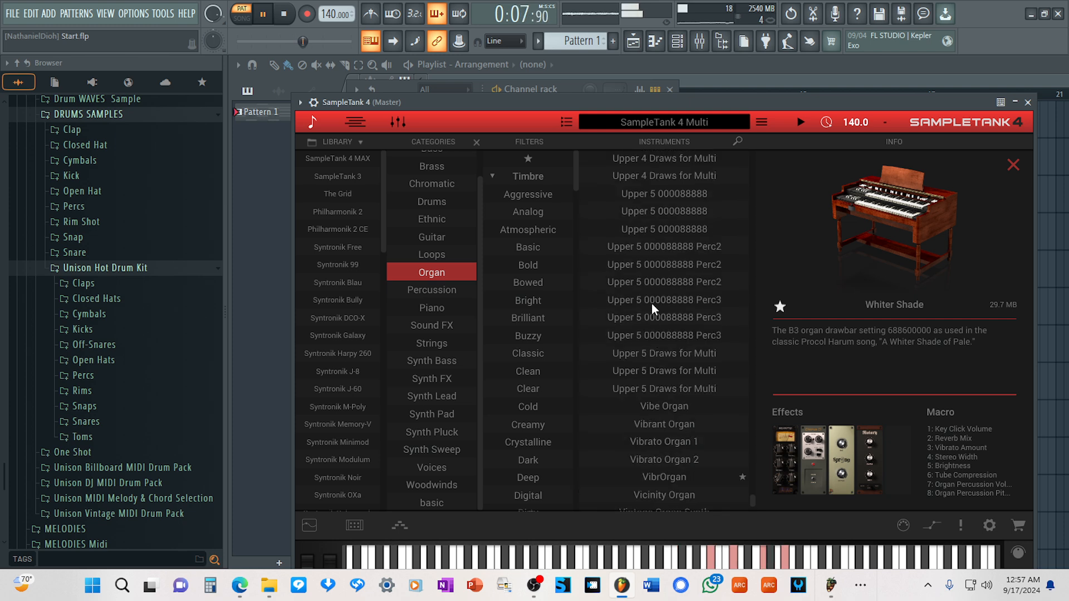
pyautogui.scroll(2, 648, 297)
pyautogui.scroll(3, 648, 284)
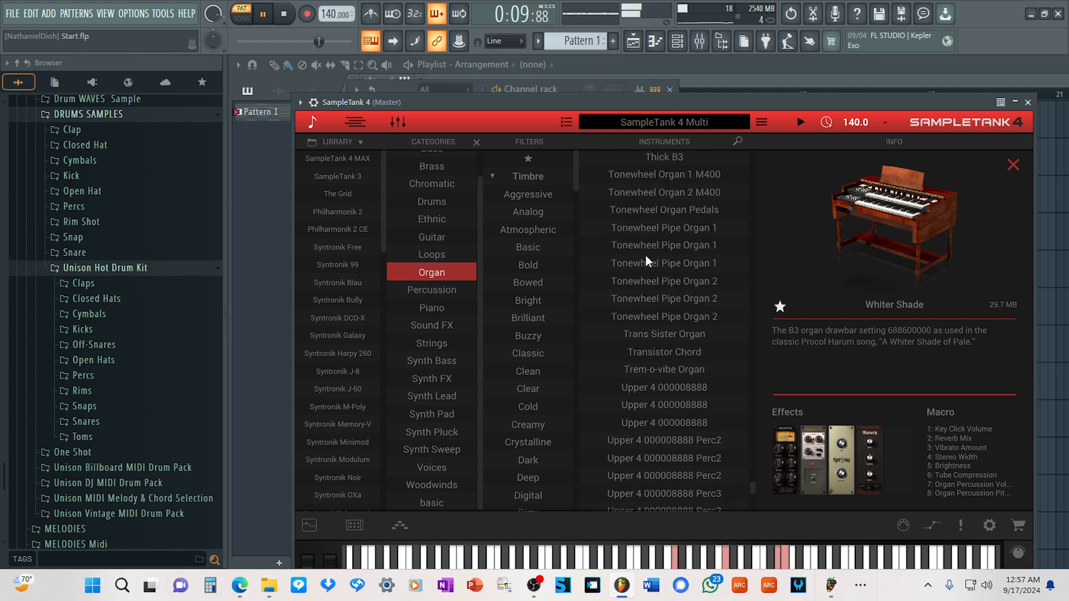
pyautogui.scroll(2, 649, 272)
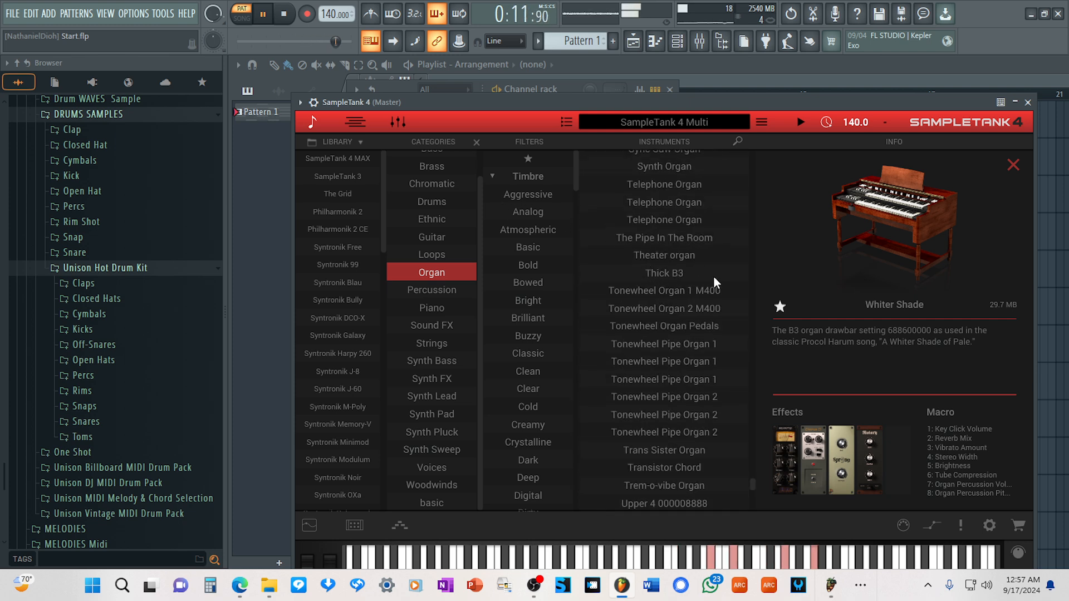
pyautogui.click(643, 273)
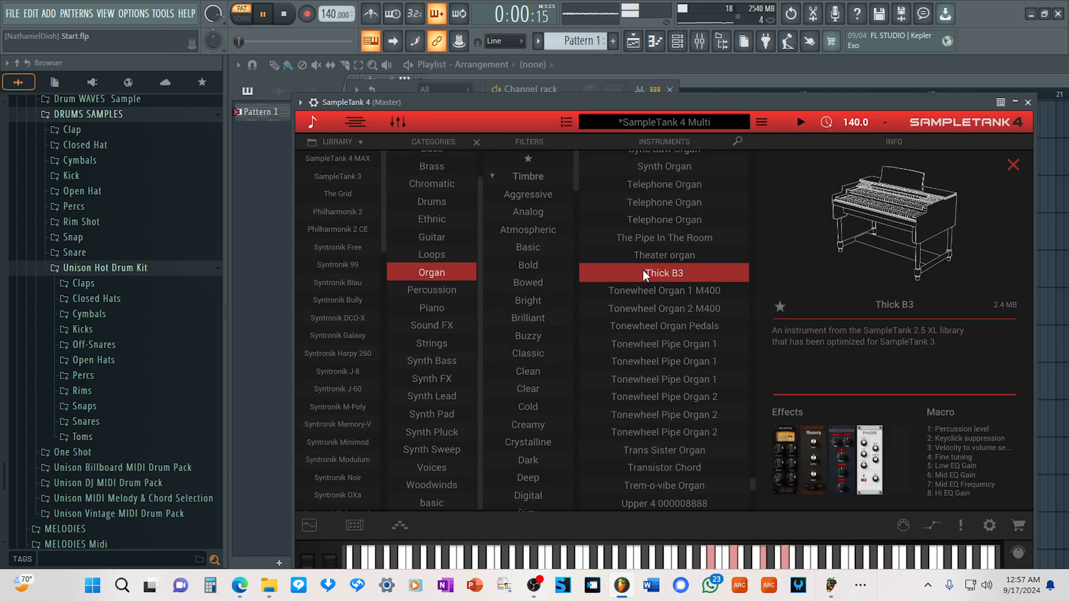
pyautogui.click(315, 126)
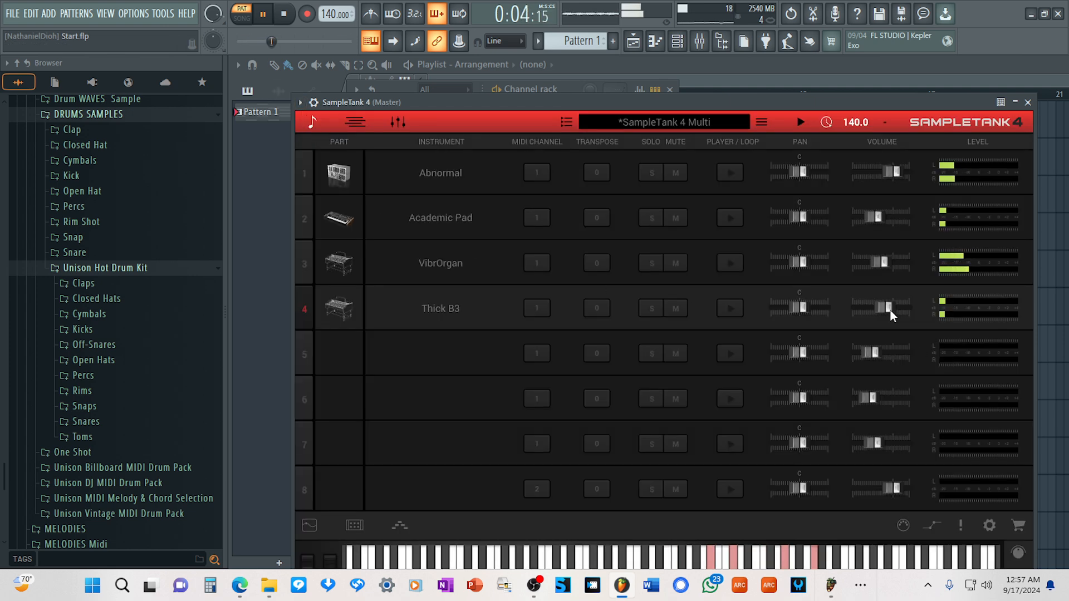
pyautogui.moveTo(890, 310); pyautogui.dragTo(899, 318)
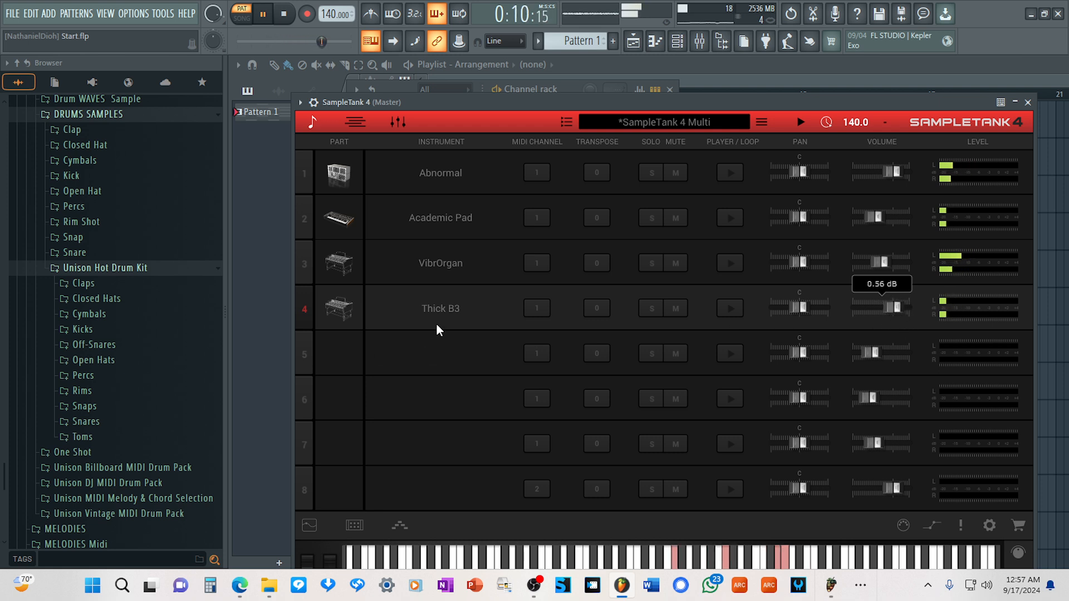
# Load Wurly Pad from the Piano category into SampleTank's fifth part and set its volume to -2.36 dB.
pyautogui.click(437, 353)
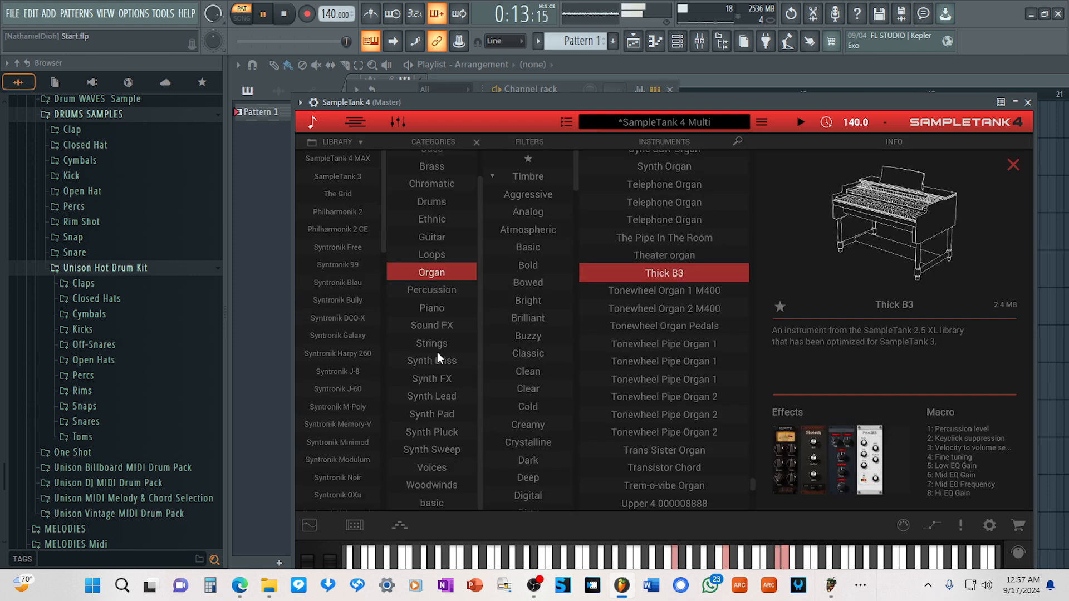
pyautogui.click(430, 270)
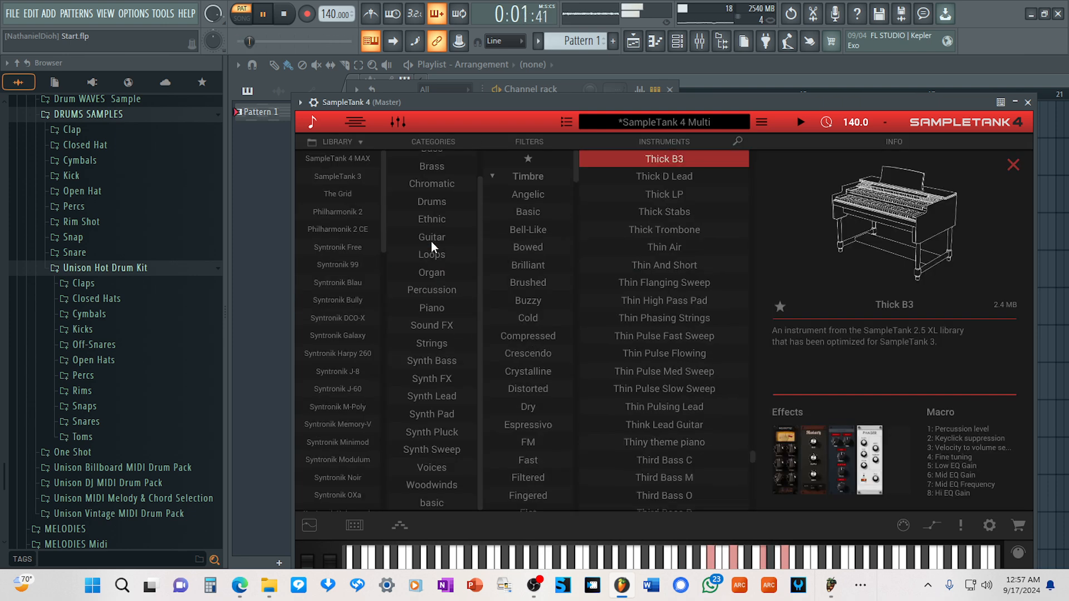
pyautogui.click(428, 309)
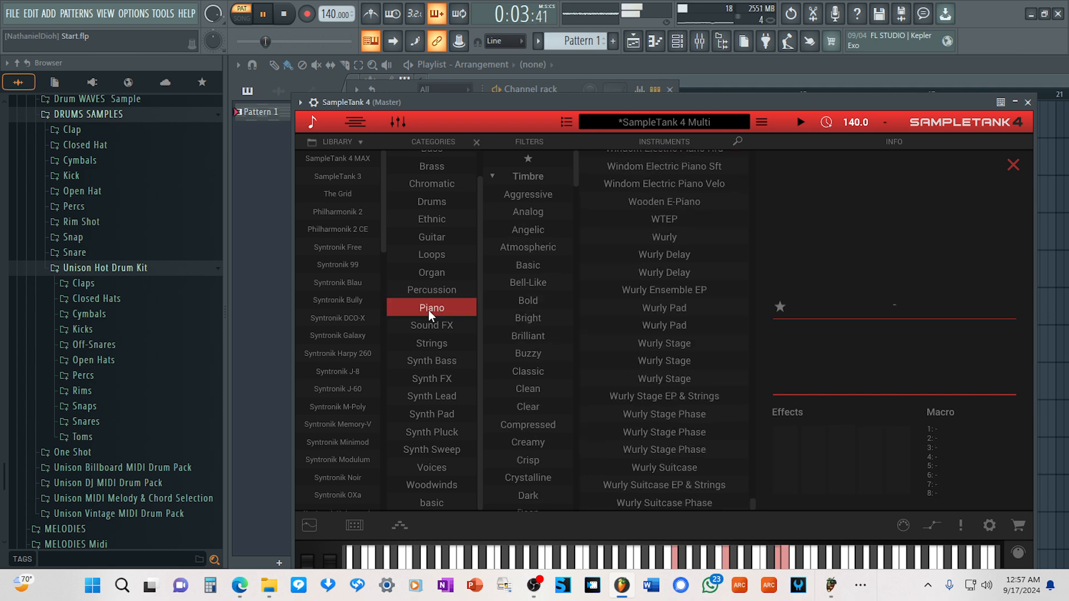
pyautogui.click(659, 310)
pyautogui.click(313, 125)
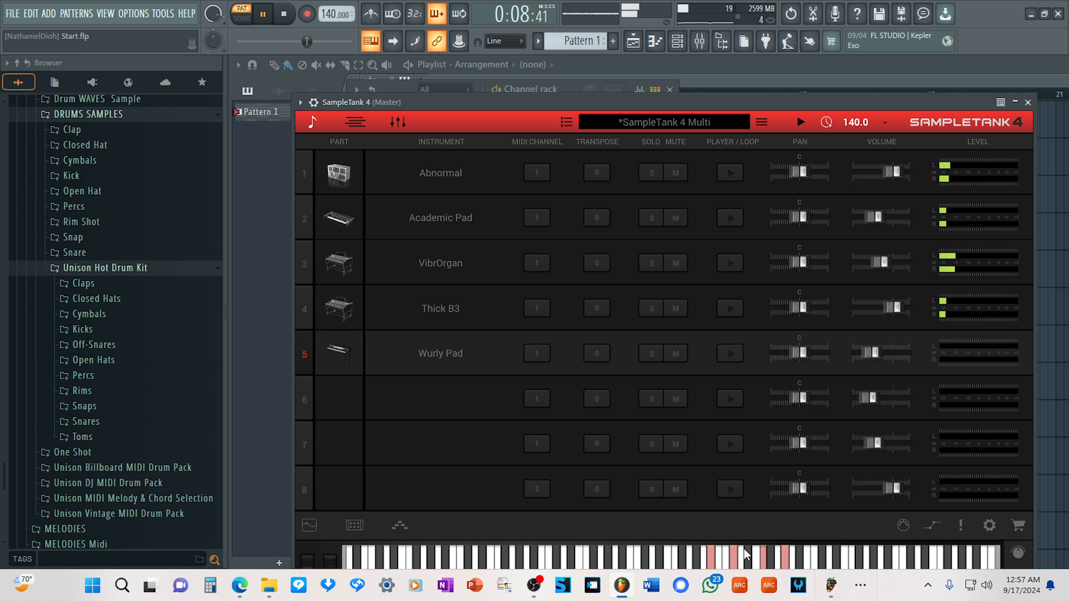
pyautogui.moveTo(865, 355); pyautogui.dragTo(886, 359)
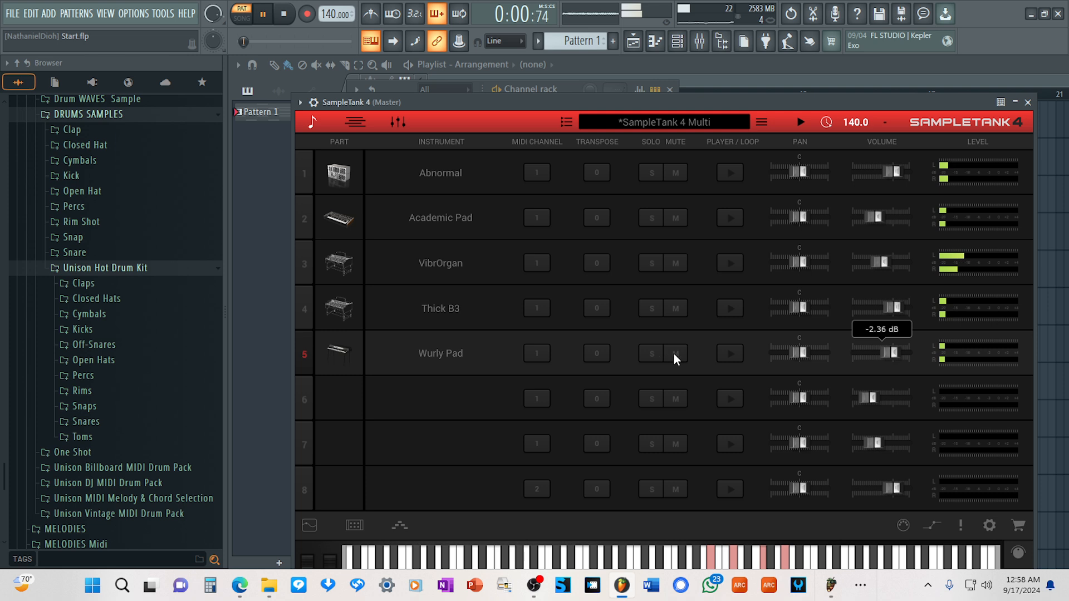
# Solo Wurly Pad and set its volume to 1.12 dB, adding Thick B3 to the solo at -5.55 dB.
pyautogui.click(656, 354)
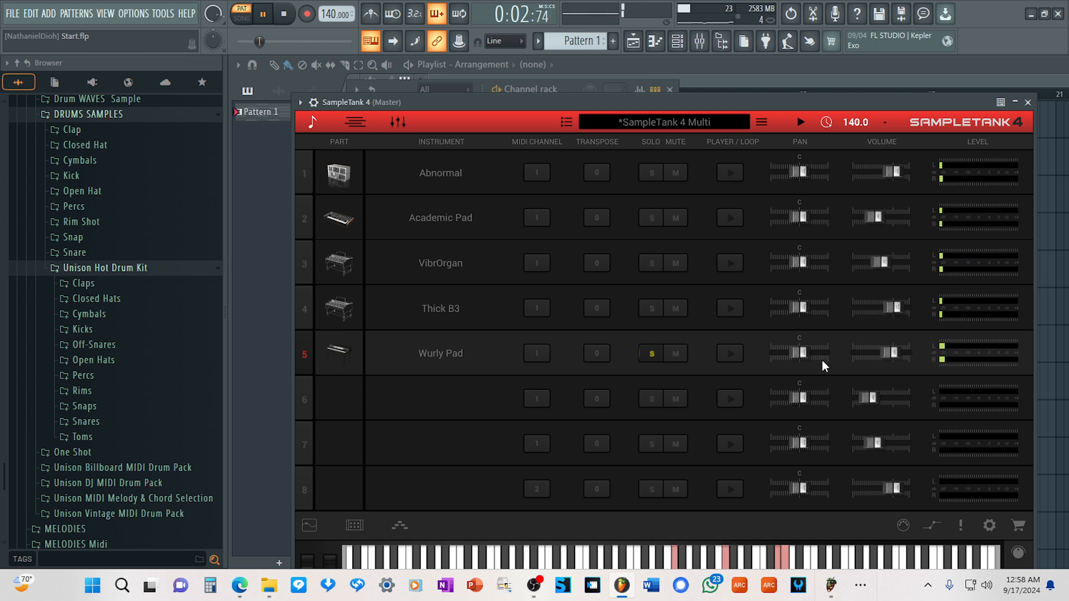
pyautogui.moveTo(894, 356)
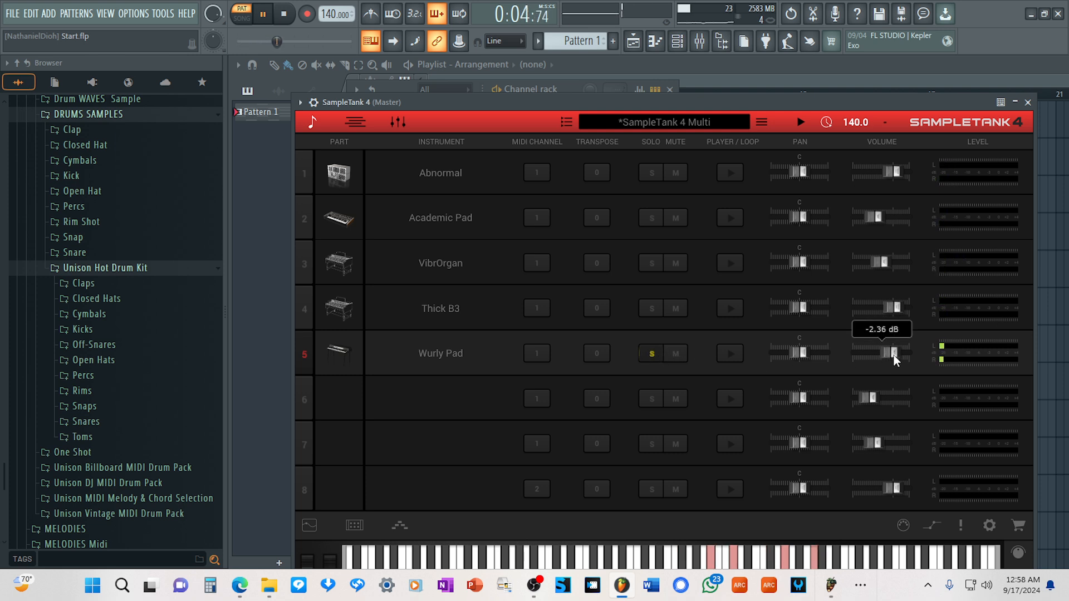
pyautogui.moveTo(894, 357); pyautogui.dragTo(896, 358)
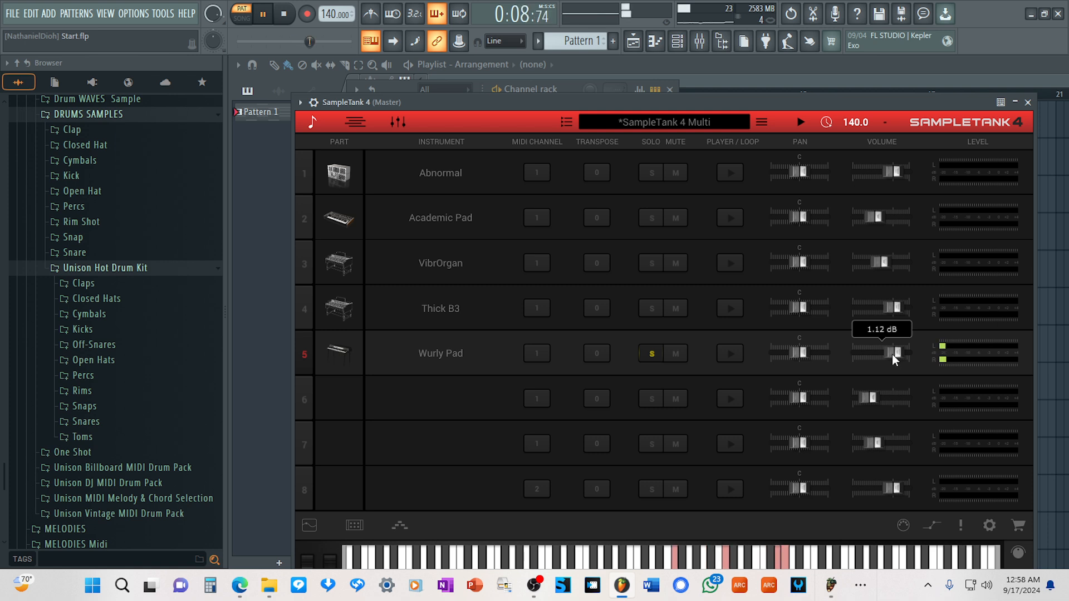
pyautogui.click(652, 308)
pyautogui.moveTo(886, 307); pyautogui.dragTo(888, 309)
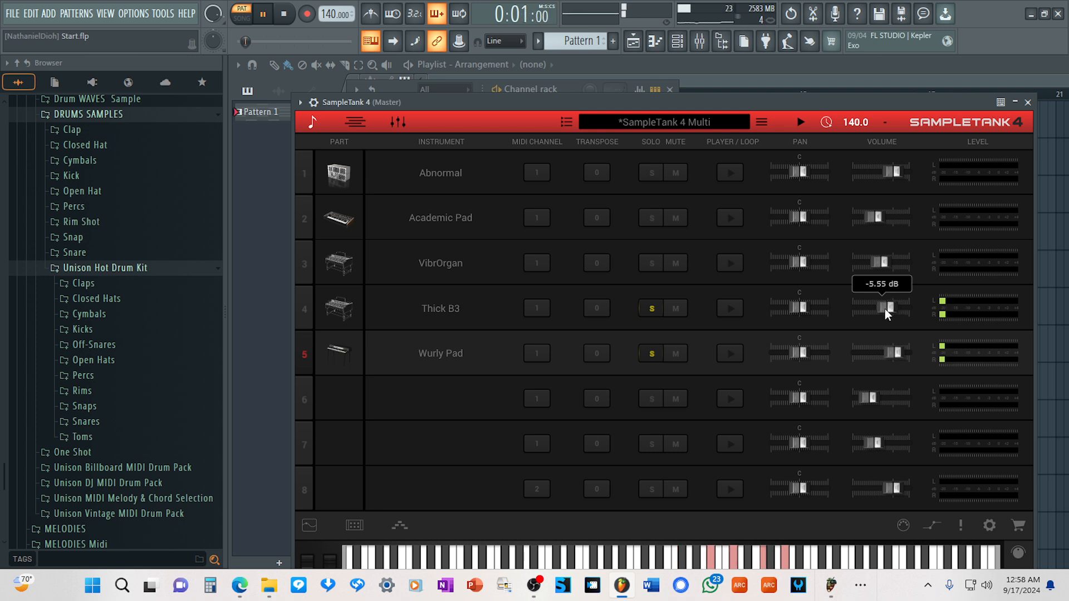
# Add VibrOrgan to the soloed parts and lower its volume to -18.34 dB.
pyautogui.click(659, 262)
pyautogui.moveTo(875, 262)
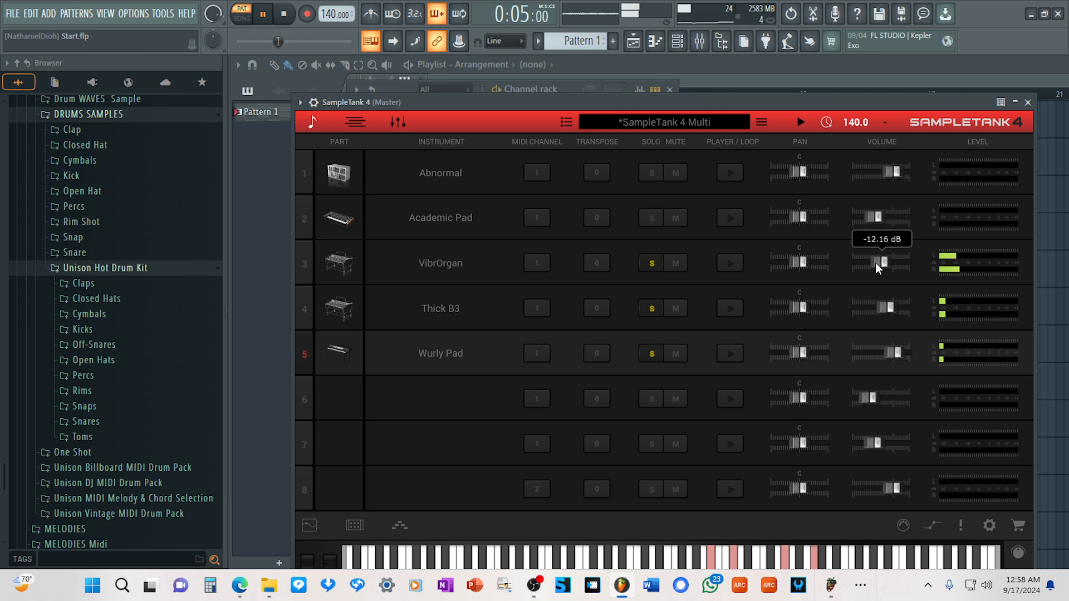
pyautogui.moveTo(875, 263); pyautogui.dragTo(871, 264)
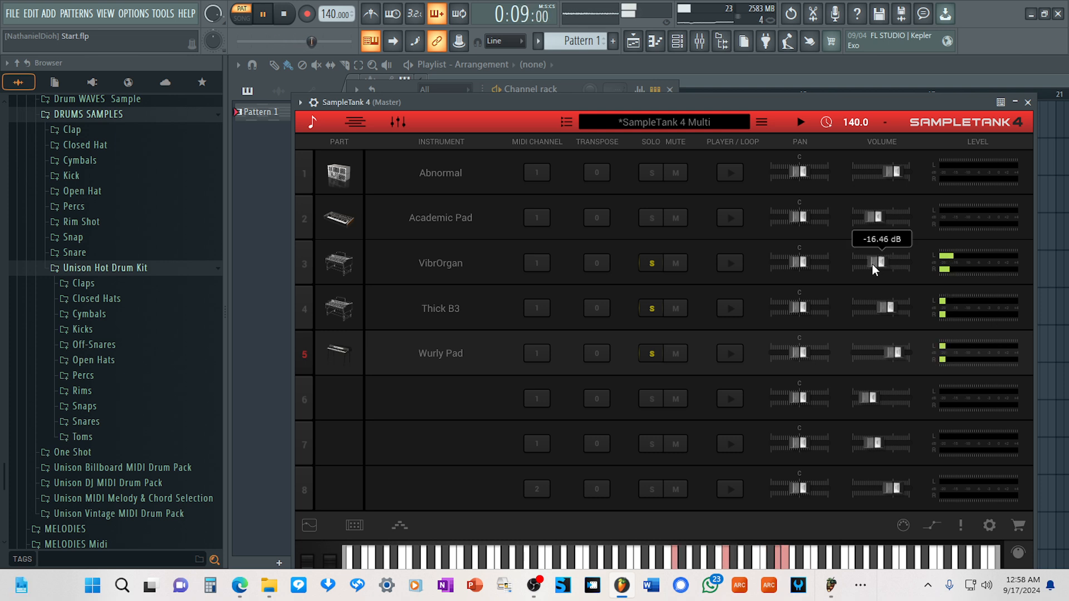
pyautogui.moveTo(871, 264); pyautogui.dragTo(870, 264)
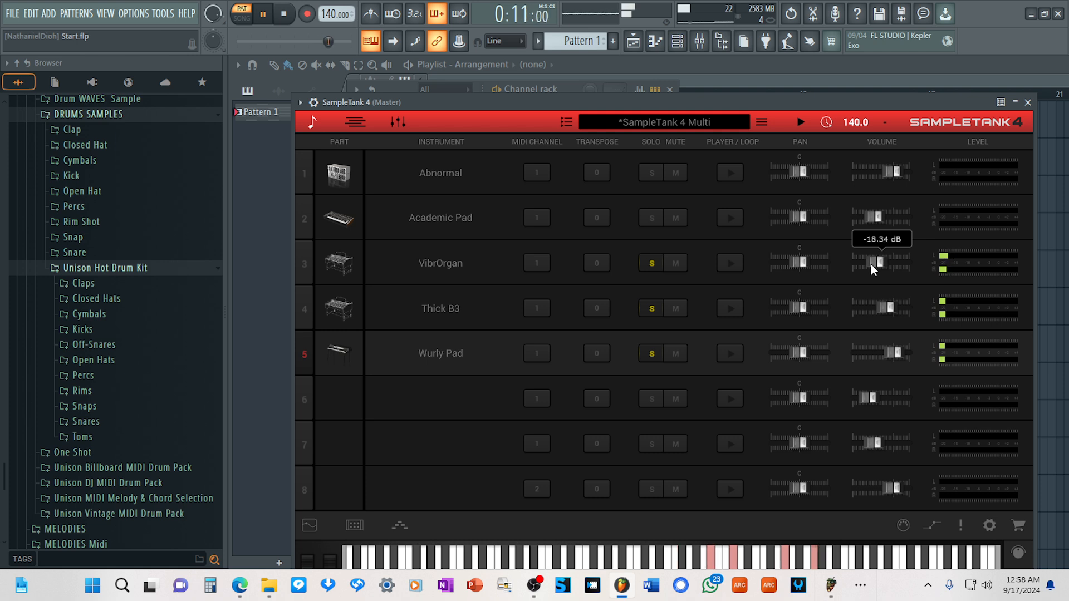
# Add Academic Pad and Abnormal to the soloed parts and slightly lower Abnormal's volume.
pyautogui.click(651, 218)
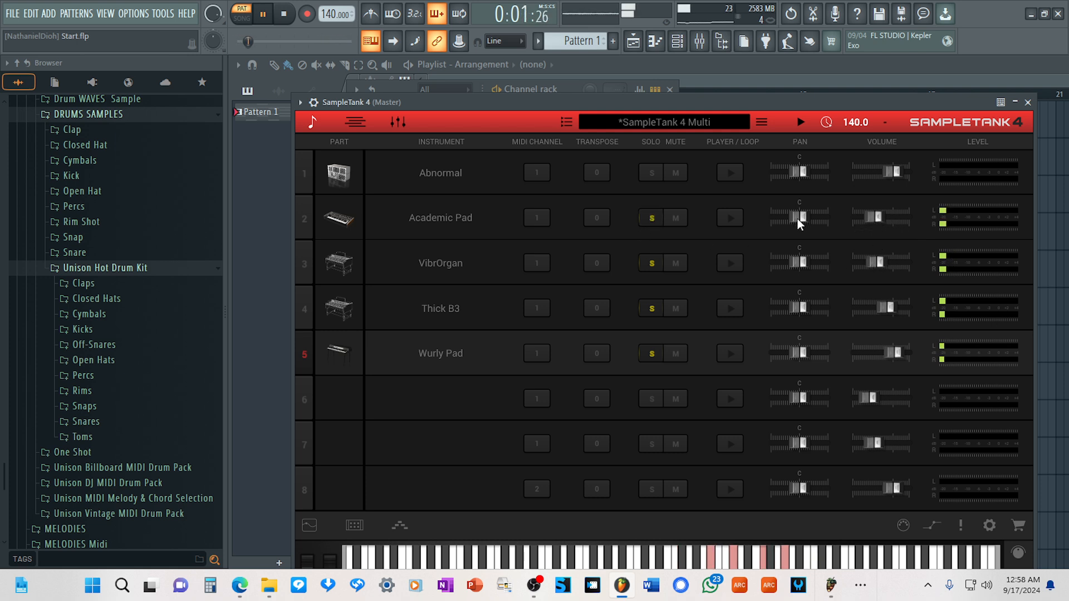
pyautogui.click(652, 168)
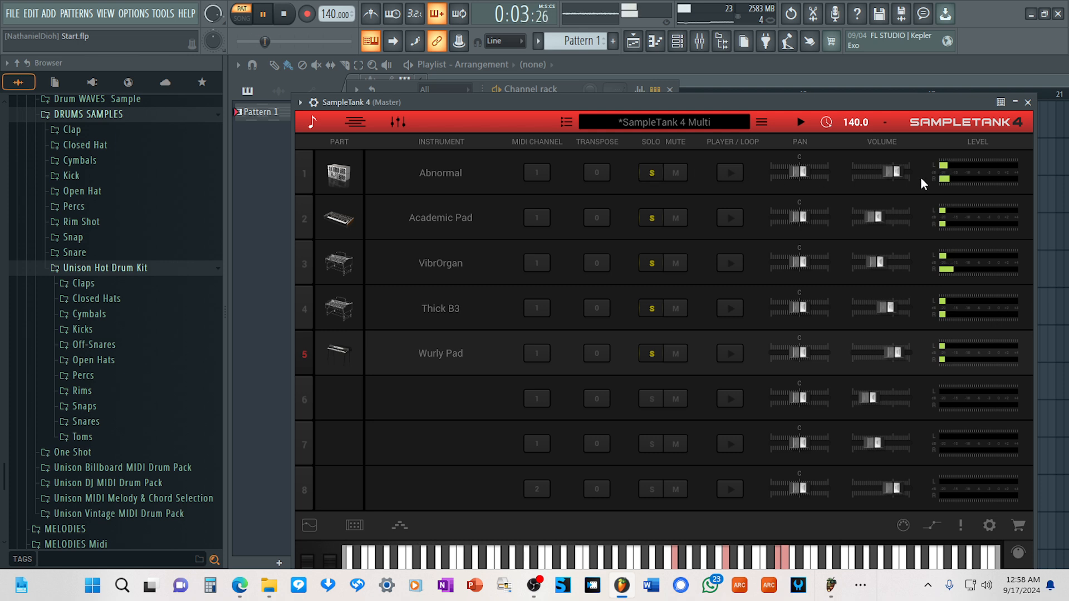
pyautogui.moveTo(892, 176)
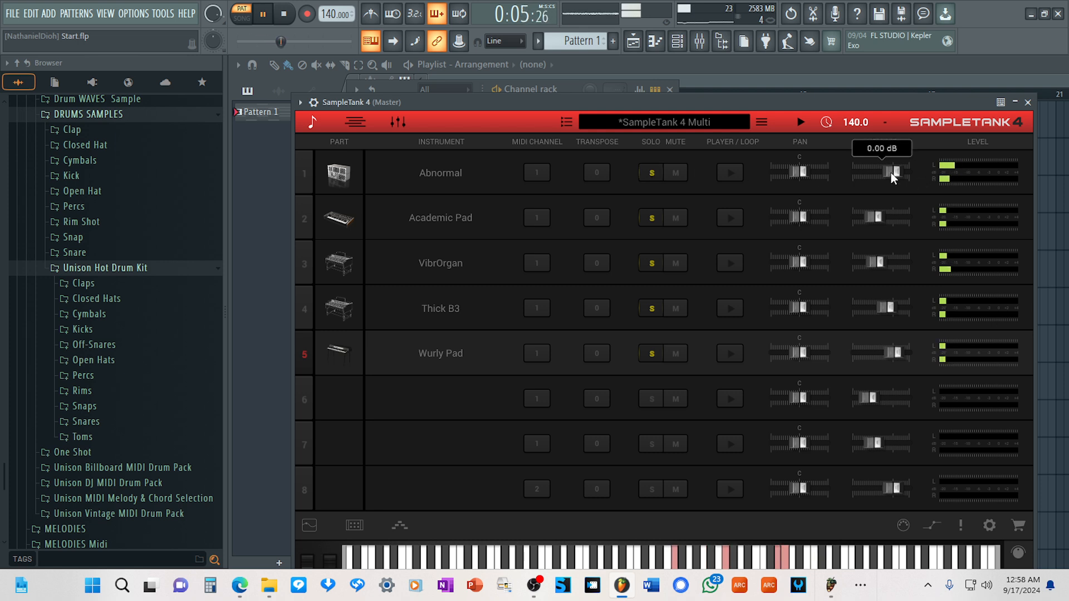
pyautogui.moveTo(891, 173); pyautogui.dragTo(887, 173)
# Turn off solo on all five loaded SampleTank parts.
pyautogui.click(651, 173)
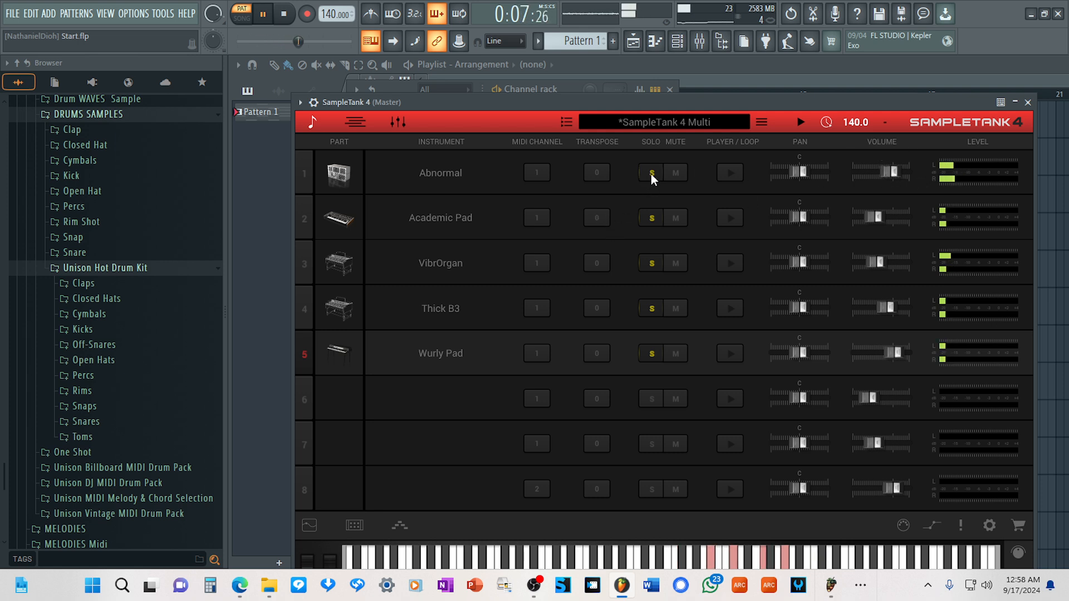
pyautogui.click(651, 217)
pyautogui.click(650, 262)
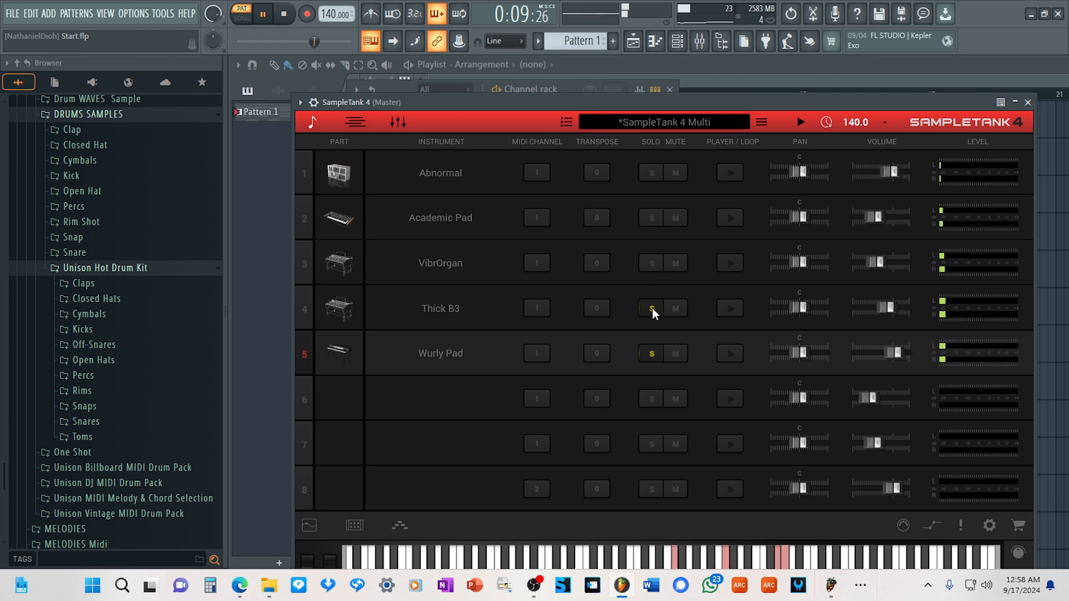
pyautogui.click(648, 350)
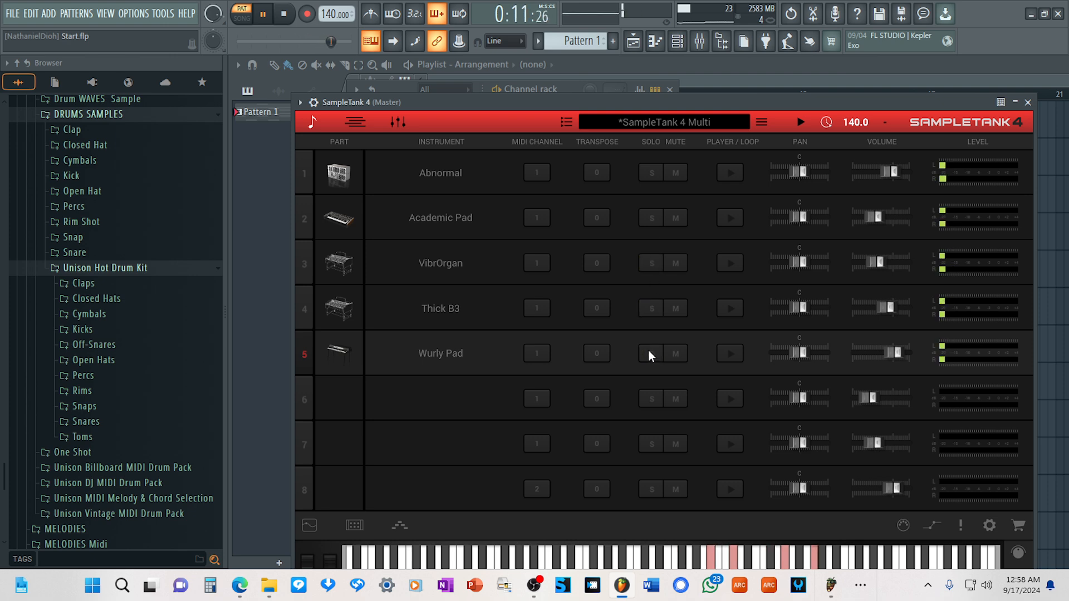
# Load Wurly Stage EP & Strings into SampleTank's sixth part, set its volume to -2.97 dB and solo it.
pyautogui.click(450, 404)
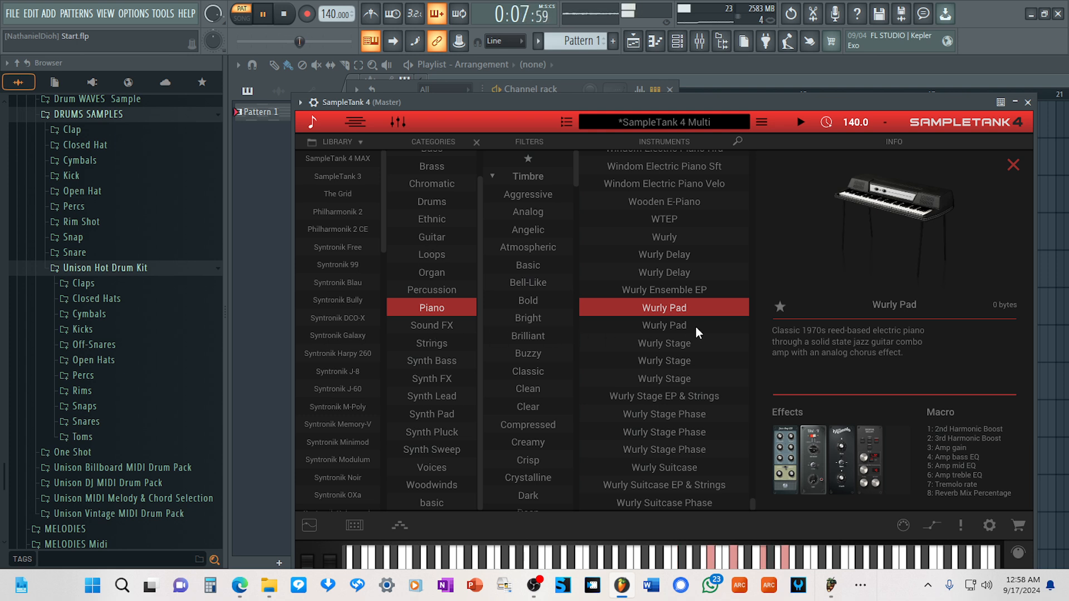
pyautogui.click(657, 398)
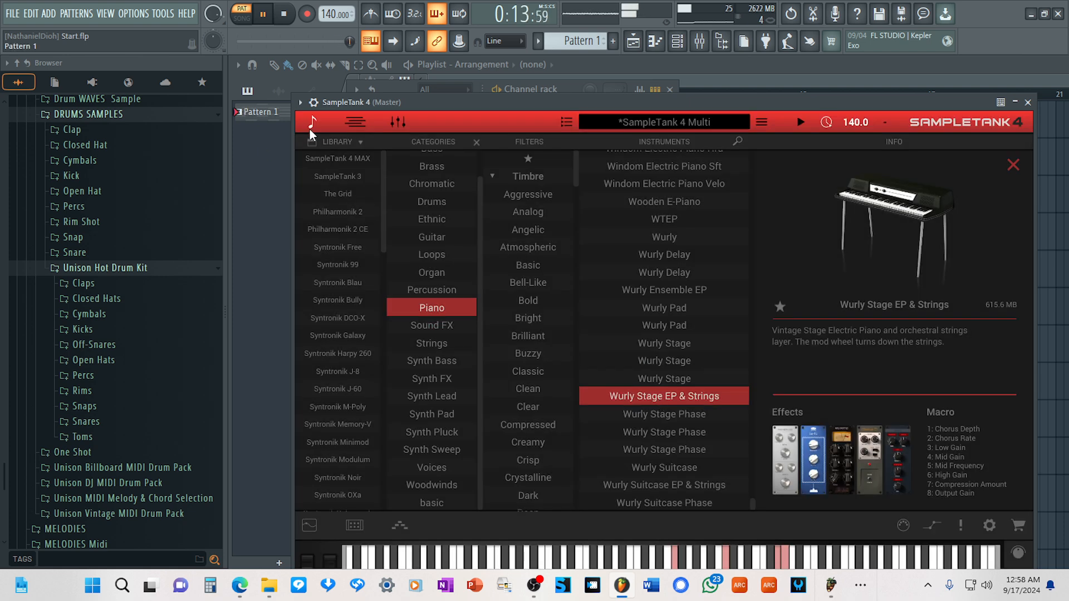
pyautogui.click(310, 129)
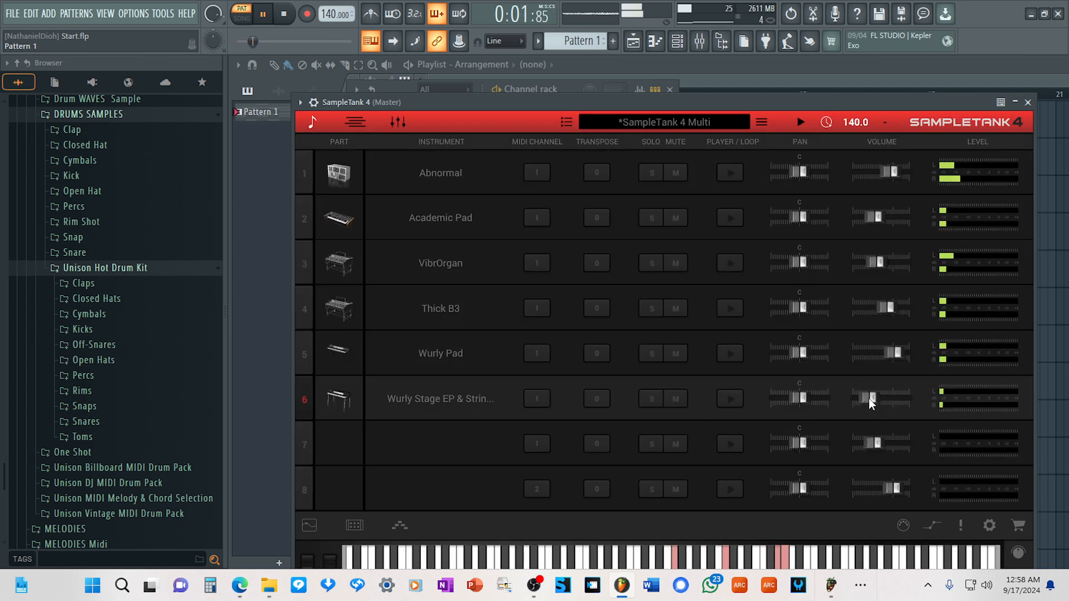
pyautogui.moveTo(869, 399); pyautogui.dragTo(890, 403)
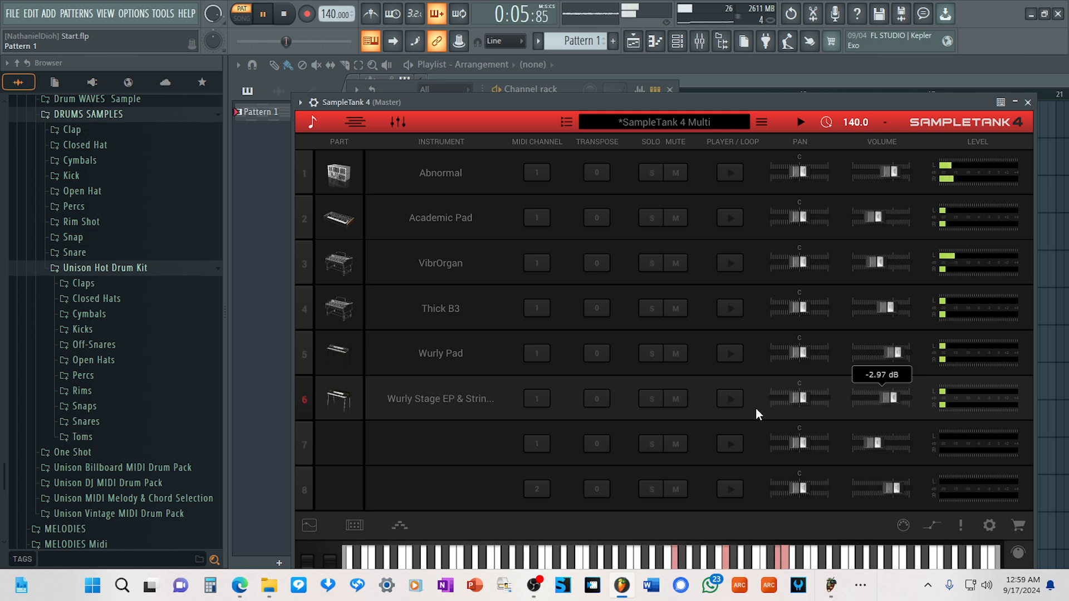
pyautogui.click(652, 399)
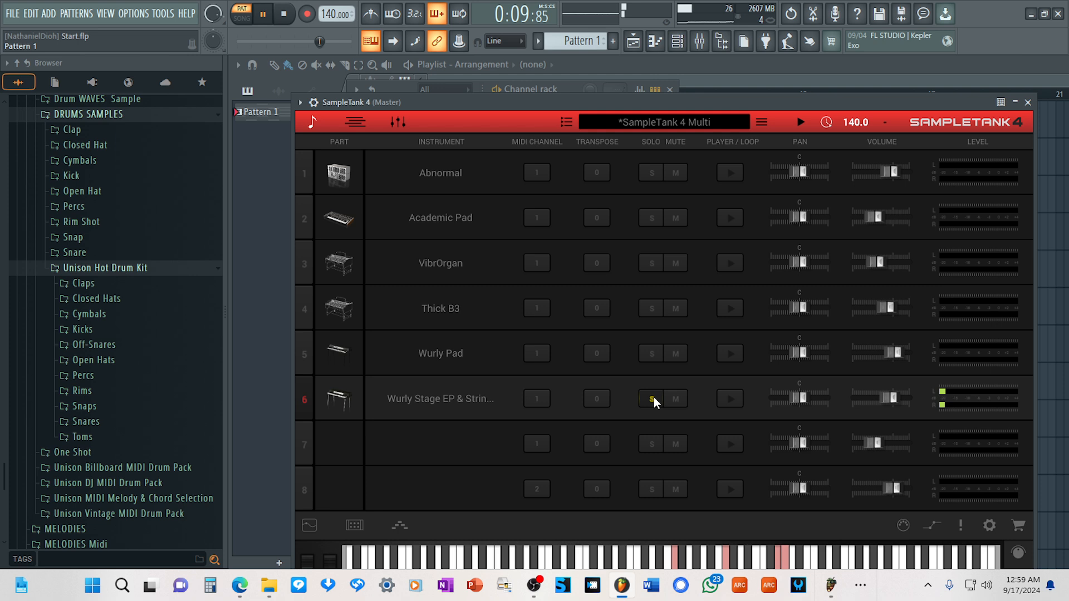
# Turn off solo on the Wurly Stage EP & Strings part.
pyautogui.click(652, 398)
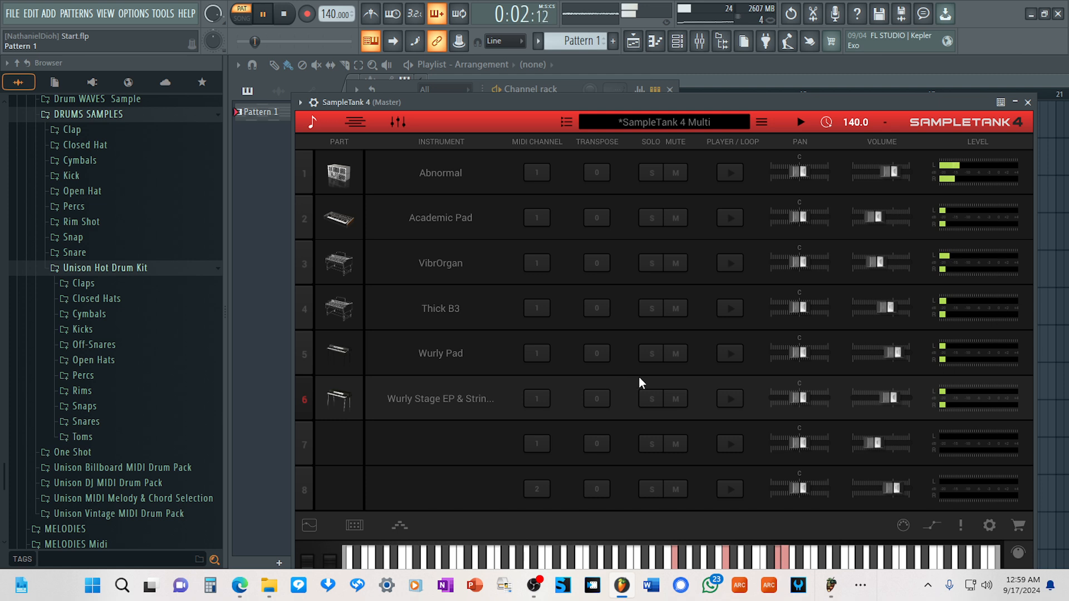
# Mute Wurly Stage EP & Strings, Thick B3 and Wurly Pad to compare the mix, and unmute all three.
pyautogui.click(676, 399)
pyautogui.click(676, 309)
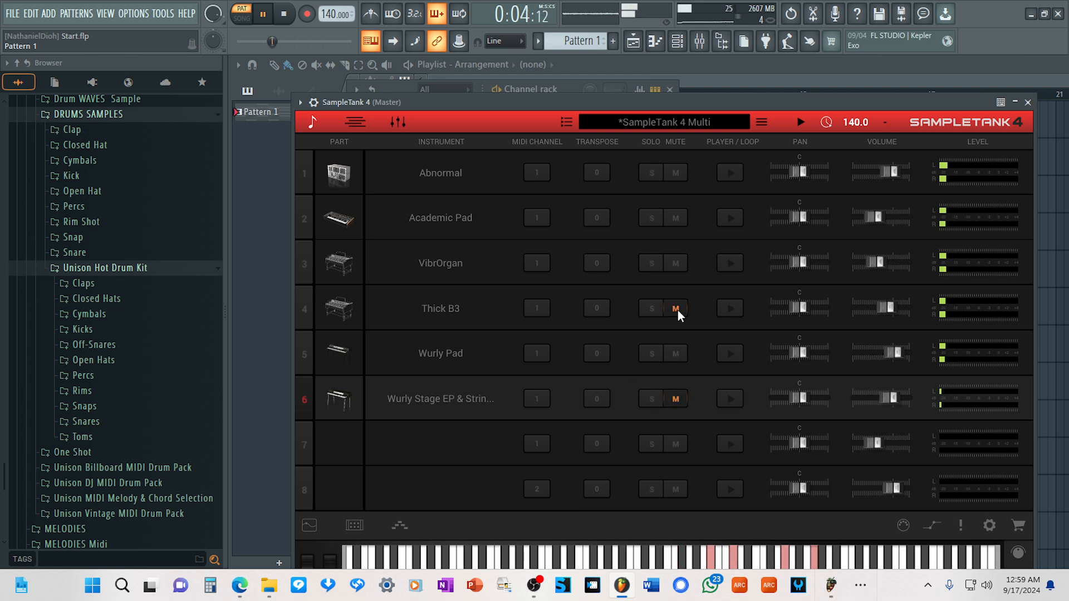
pyautogui.click(678, 355)
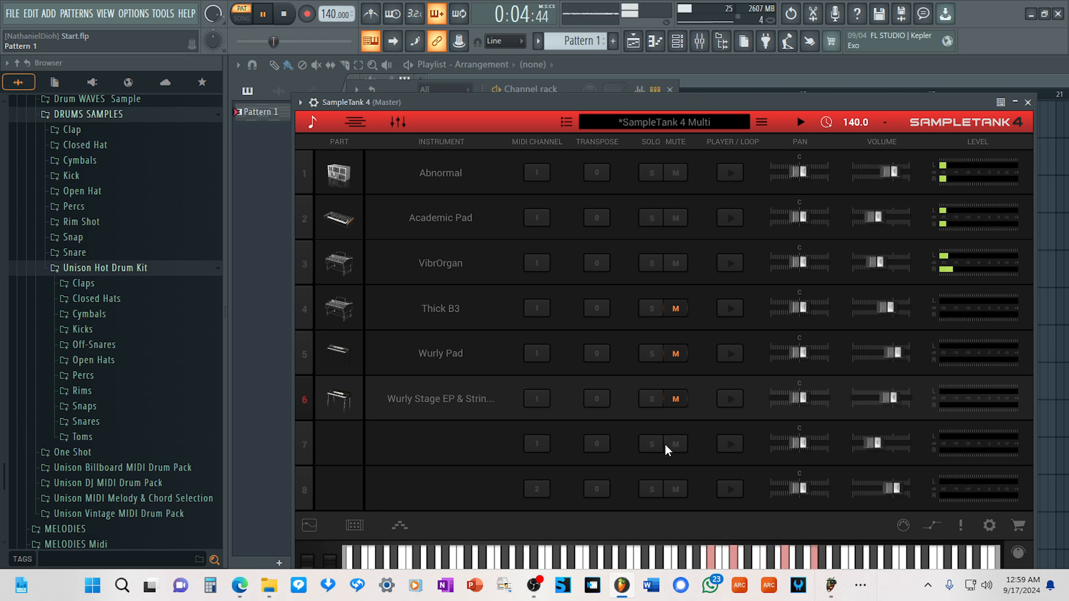
pyautogui.click(675, 308)
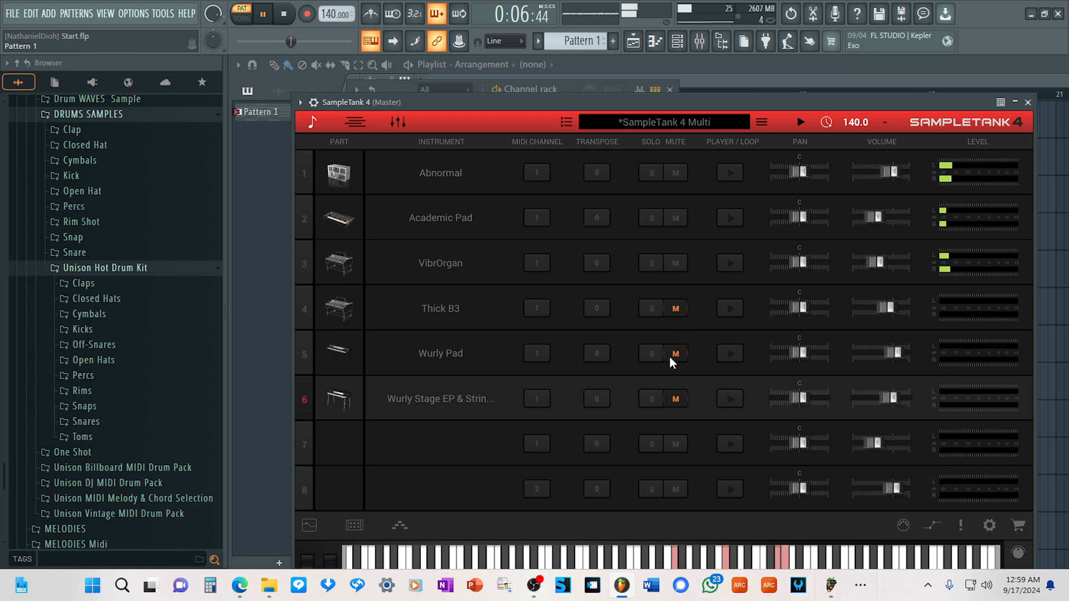
pyautogui.click(675, 354)
pyautogui.click(677, 396)
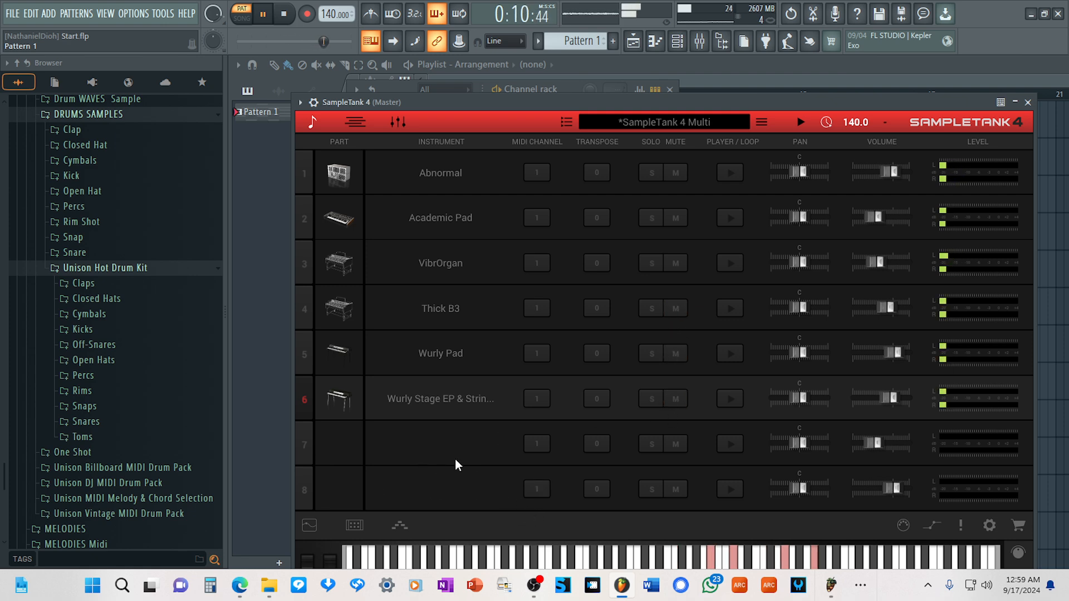
# Load Alien Waters from the Synth Sweep category into SampleTank's seventh part and return to the parts overview.
pyautogui.click(429, 446)
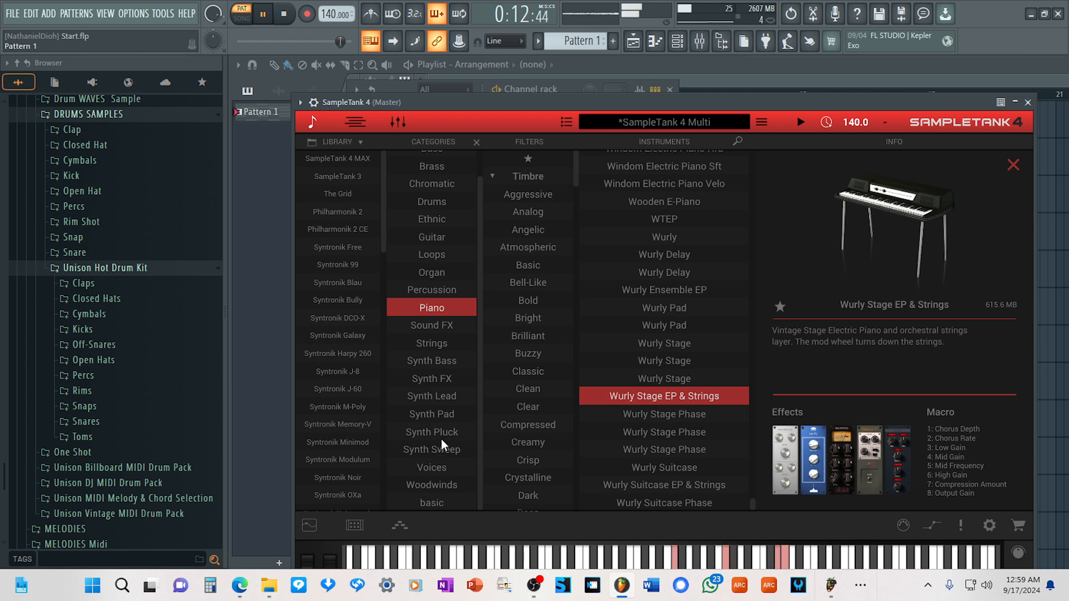
pyautogui.click(431, 307)
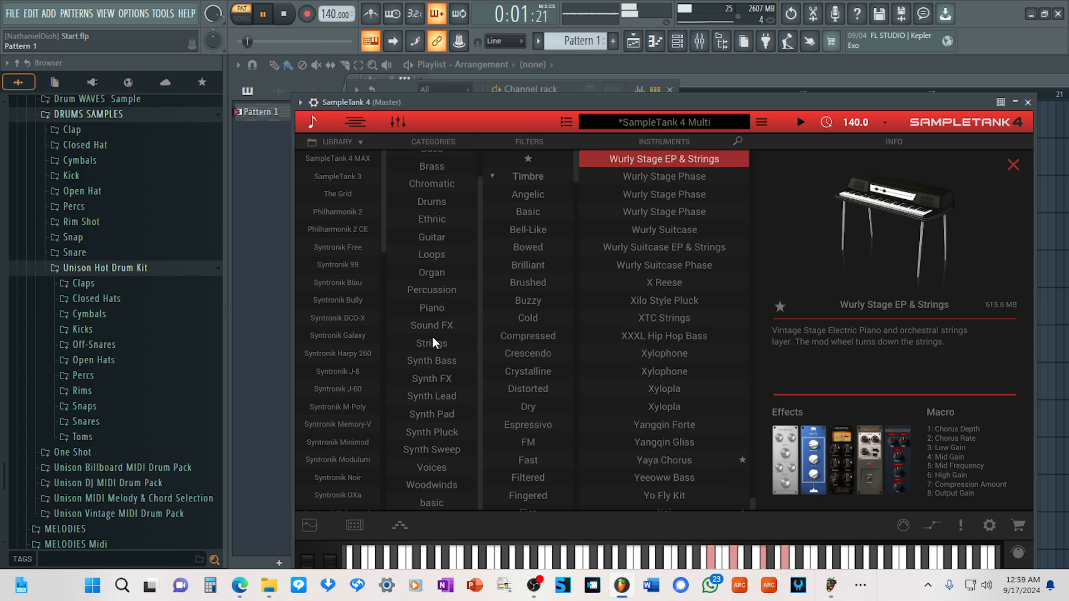
pyautogui.click(437, 449)
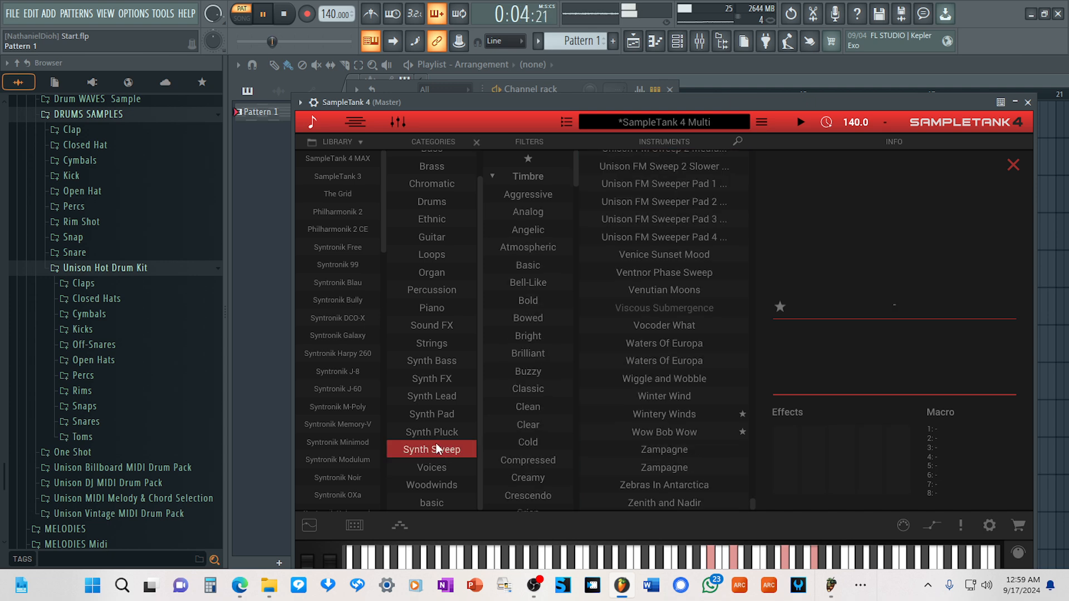
pyautogui.click(314, 125)
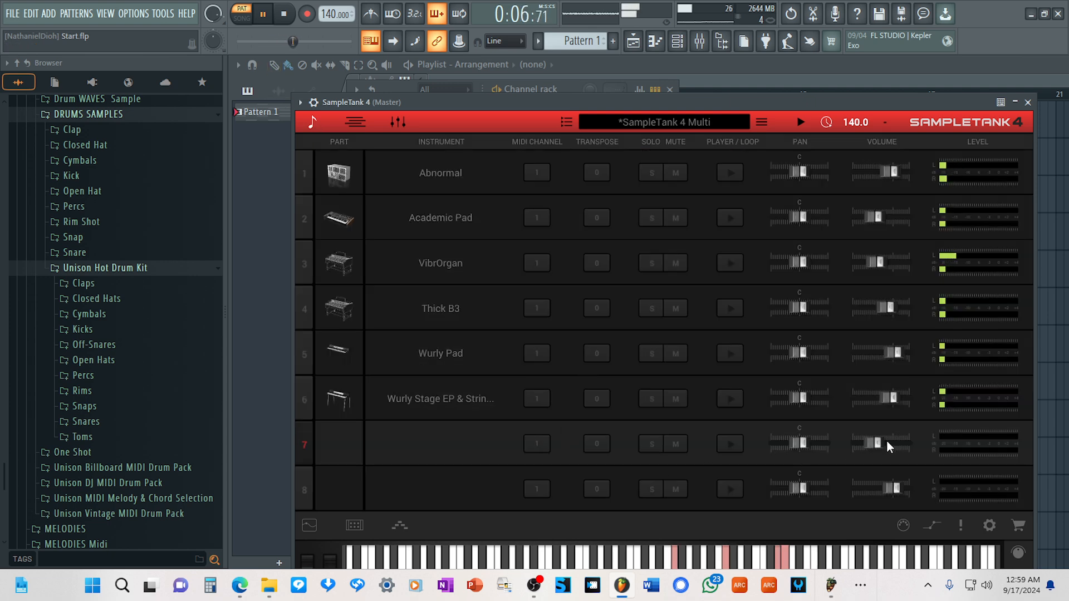
pyautogui.click(439, 443)
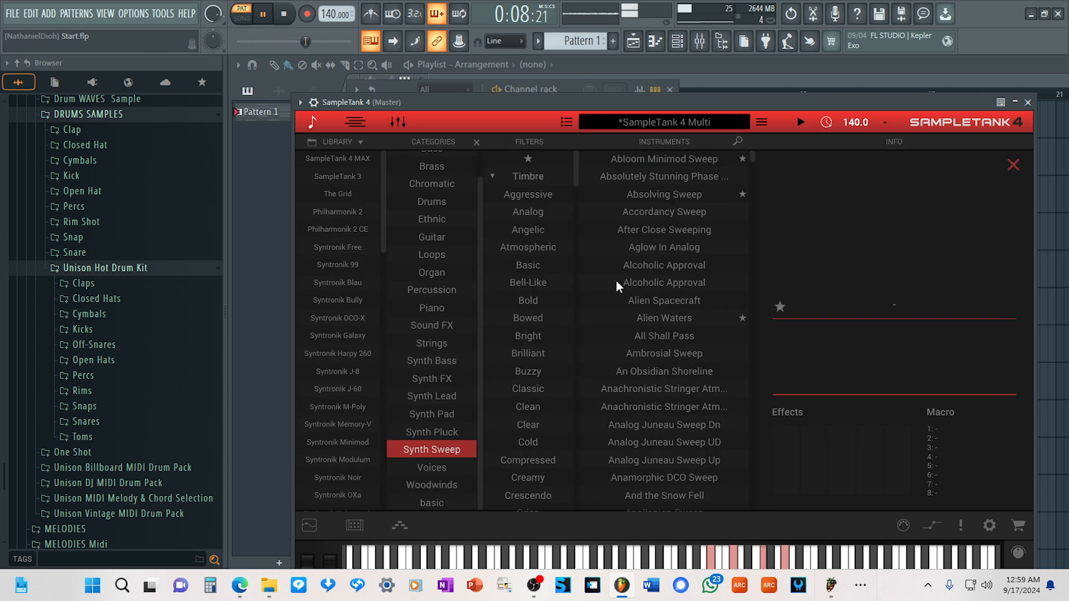
pyautogui.click(665, 320)
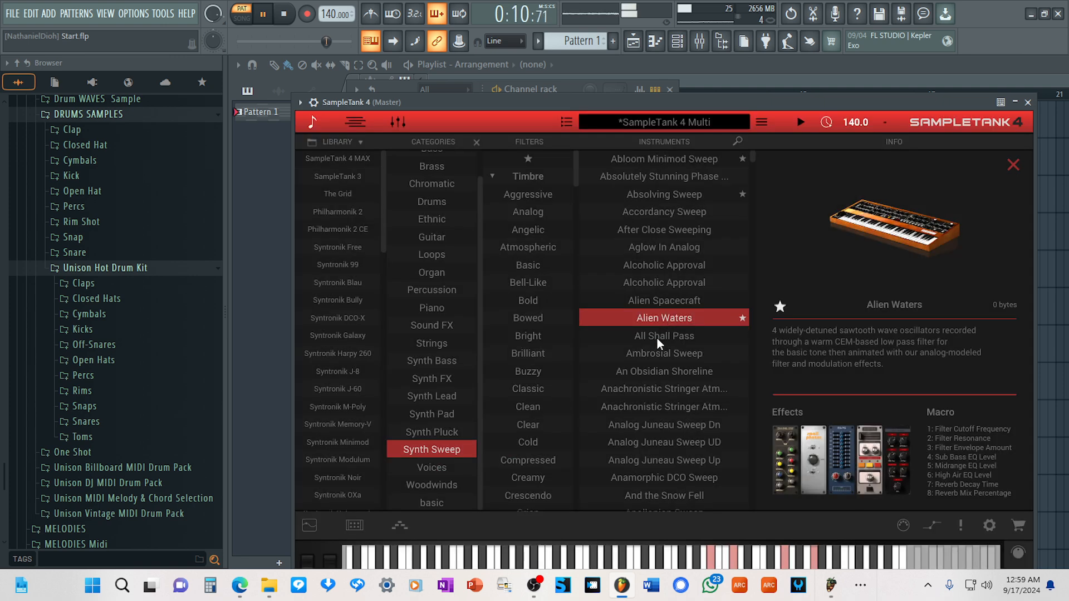
pyautogui.click(313, 124)
# Raise the Alien Waters volume to -6.22 dB while soloing it, and turn its solo off.
pyautogui.moveTo(868, 443); pyautogui.dragTo(884, 444)
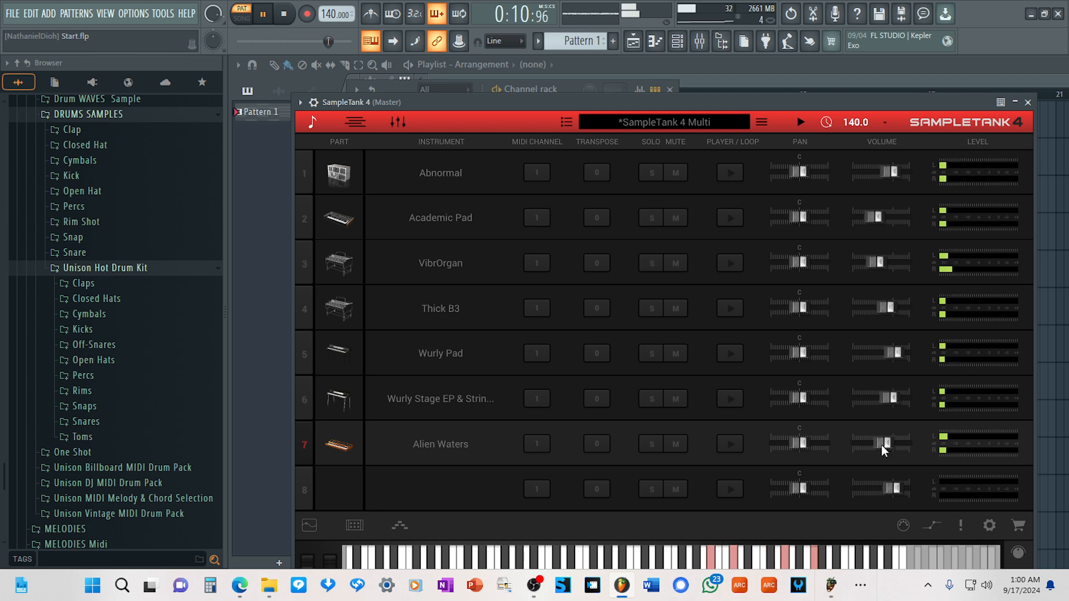
pyautogui.click(652, 444)
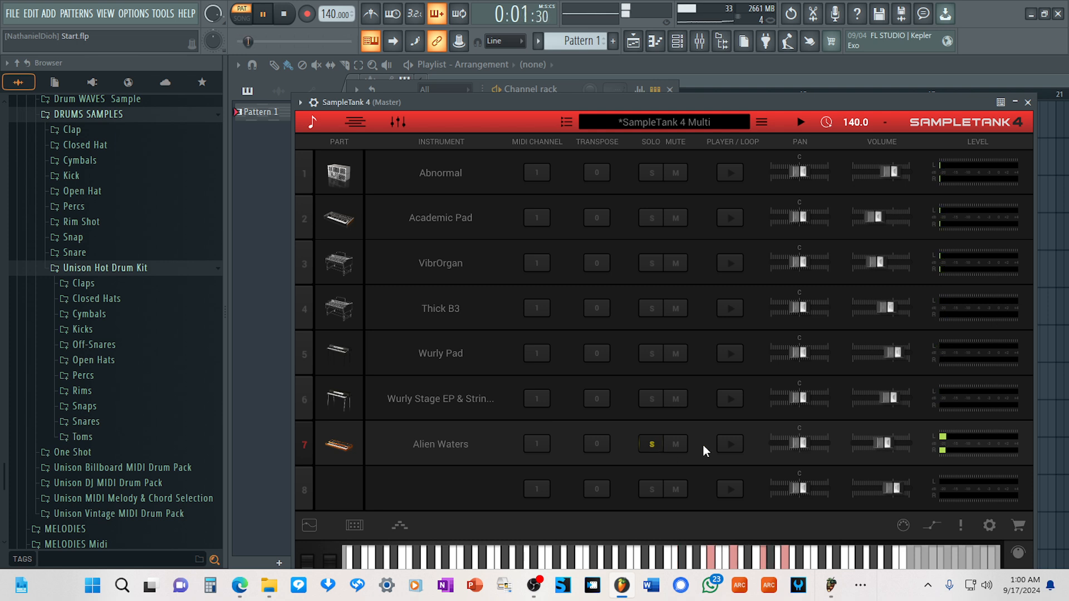
pyautogui.moveTo(882, 443); pyautogui.dragTo(884, 443)
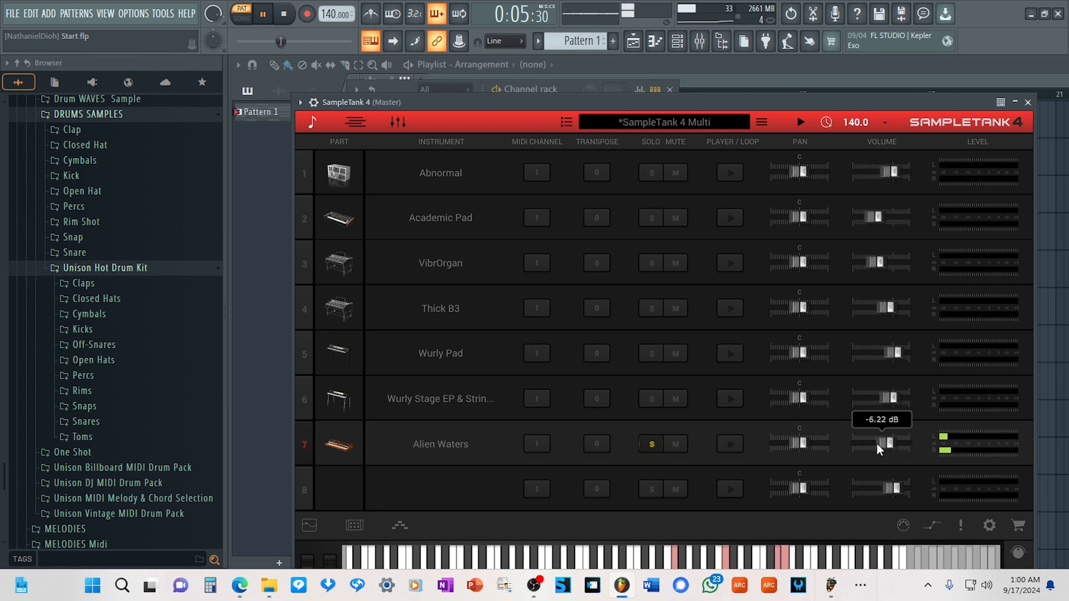
pyautogui.click(650, 441)
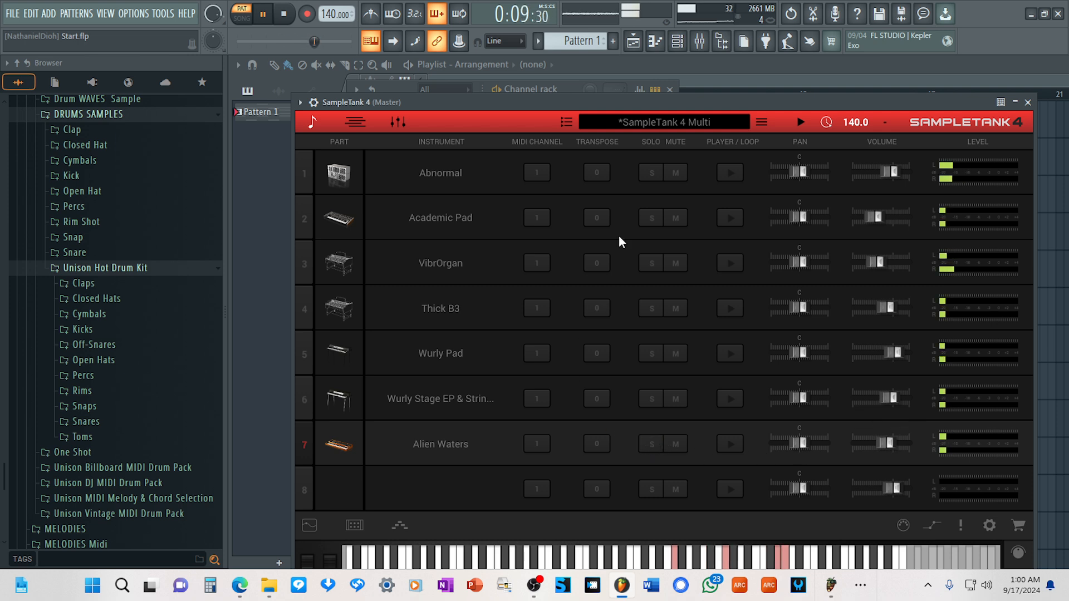
# Save the layered SampleTank setup as a multi named Under water in the Multis folder and close the plugin window.
pyautogui.click(762, 123)
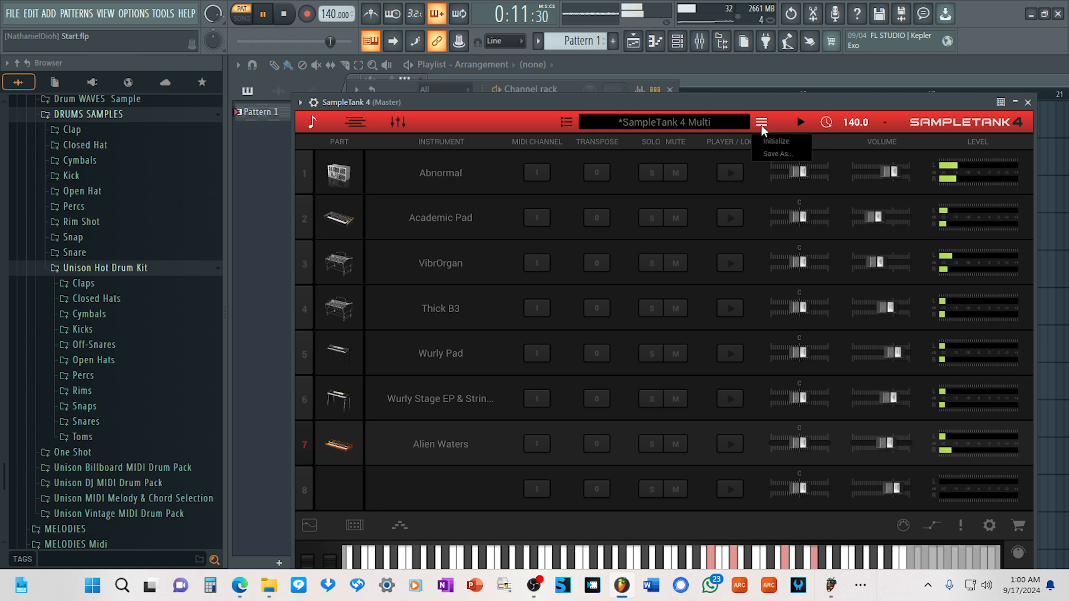
pyautogui.click(776, 153)
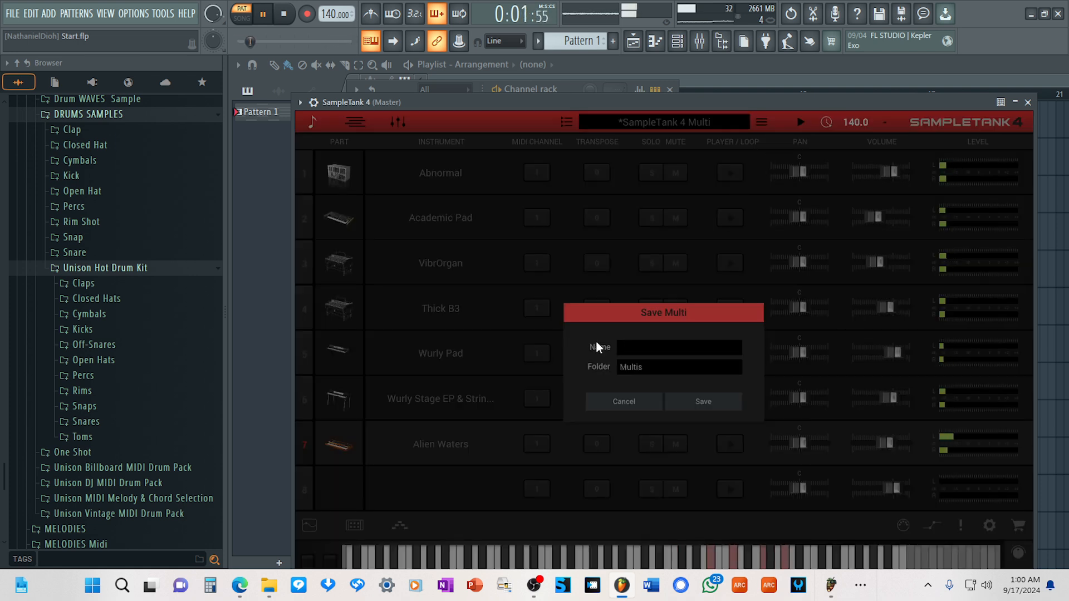
pyautogui.write('Under water')
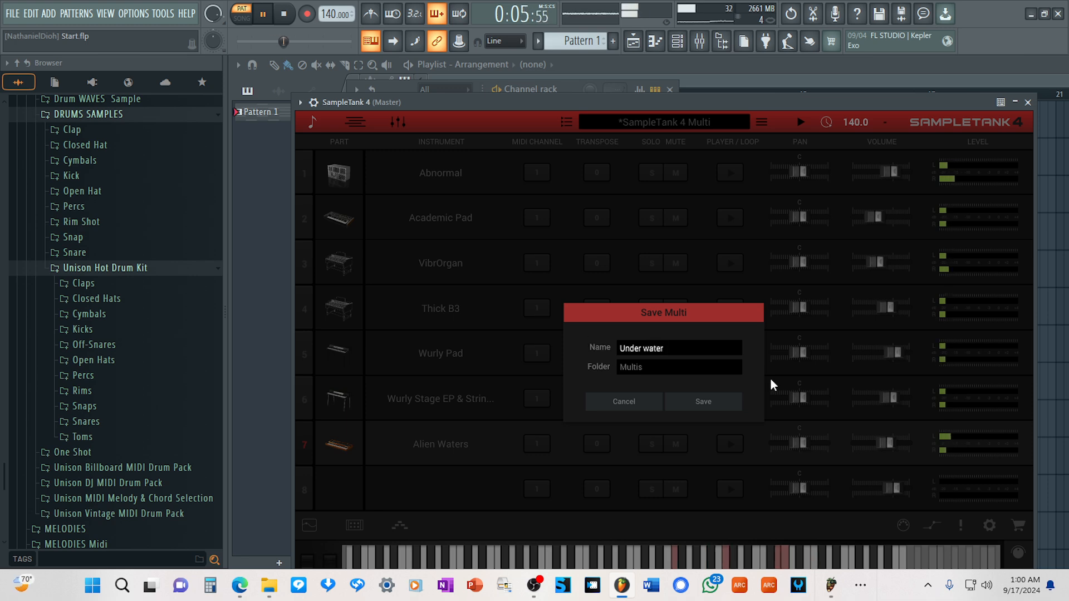
pyautogui.click(702, 402)
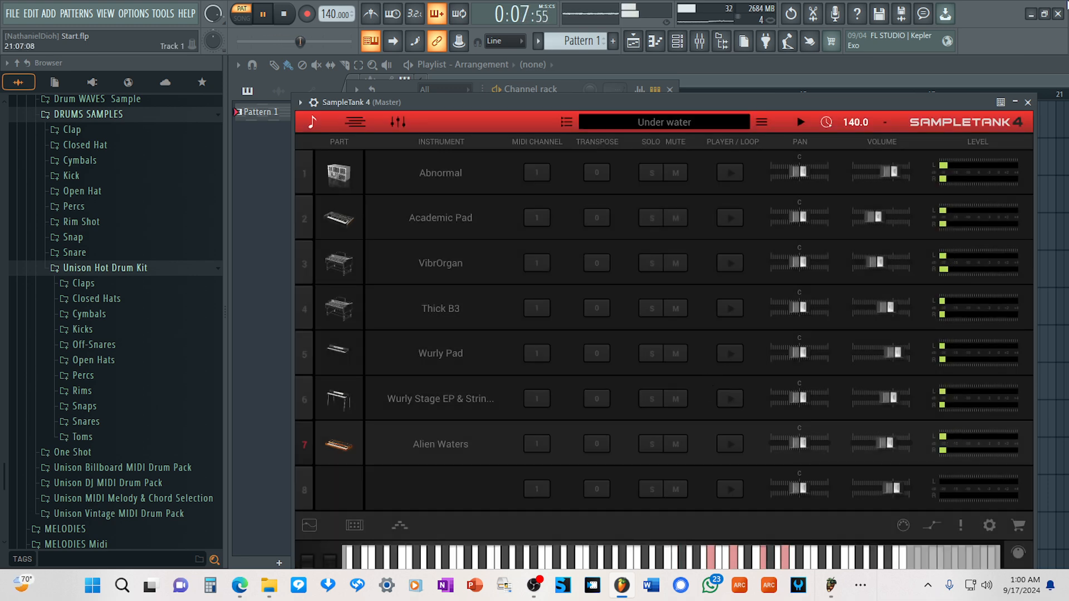
pyautogui.click(1027, 102)
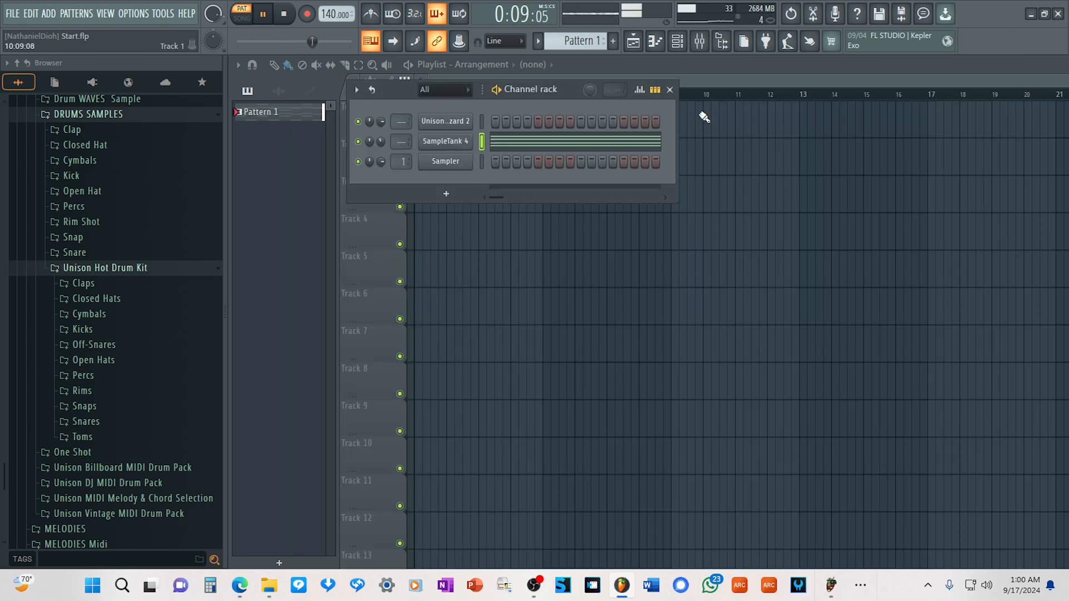
# Switch Unison MIDI Wizard 2 to Melody mode, audition the lead melody with its internal SOL sound and turn that sound off.
pyautogui.click(433, 119)
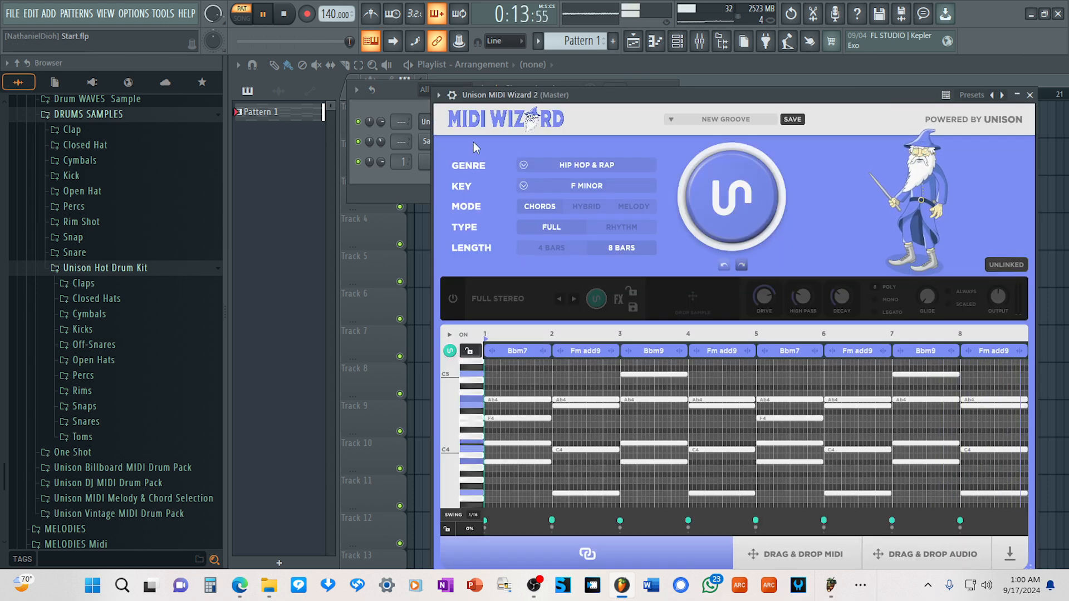
pyautogui.click(624, 207)
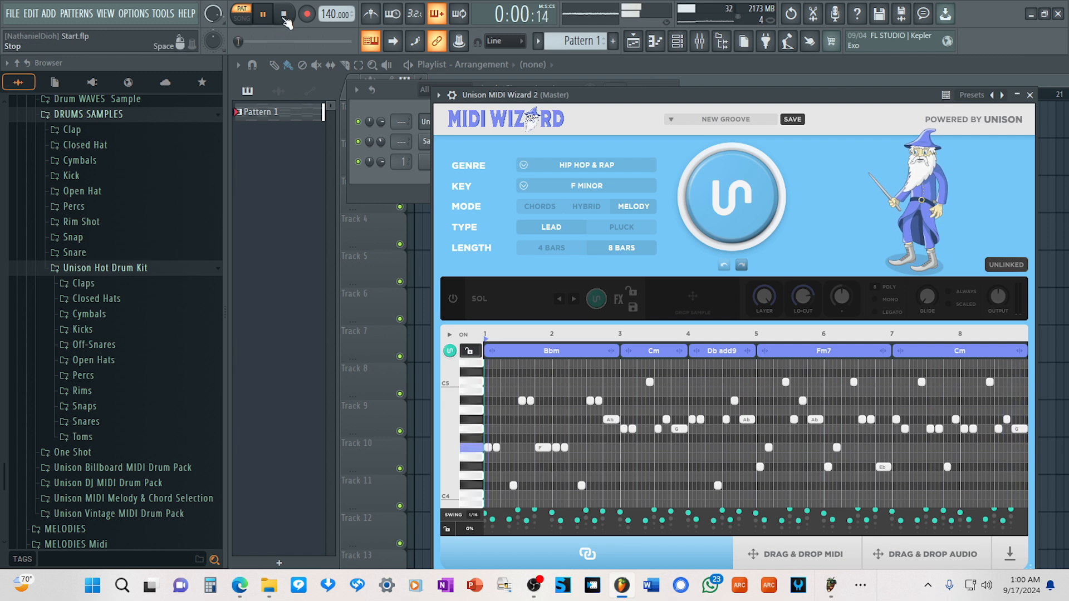
pyautogui.click(452, 299)
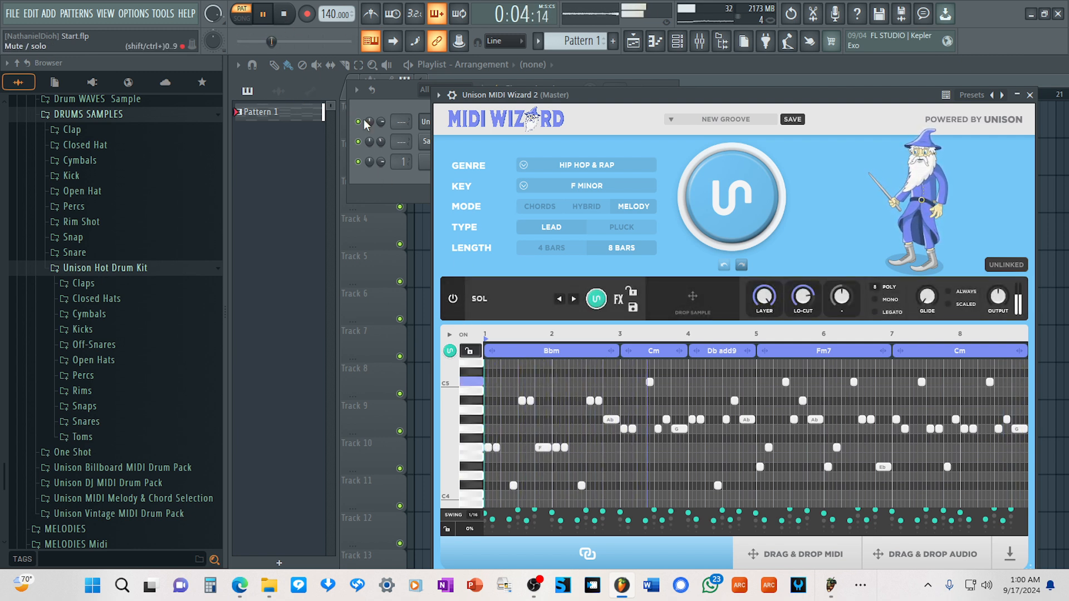
pyautogui.scroll(-3, 381, 122)
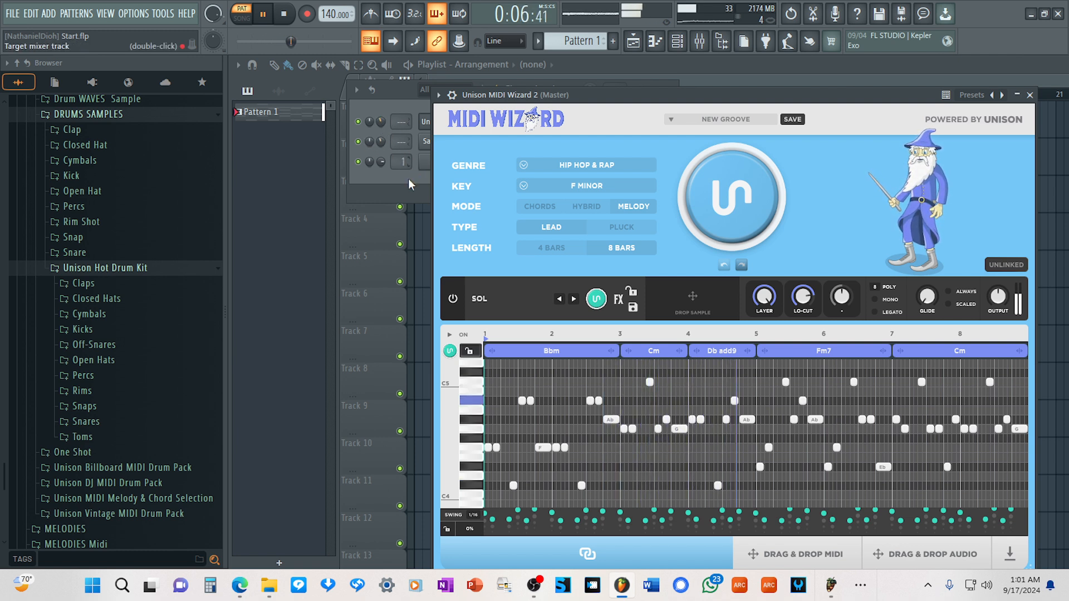
pyautogui.click(453, 299)
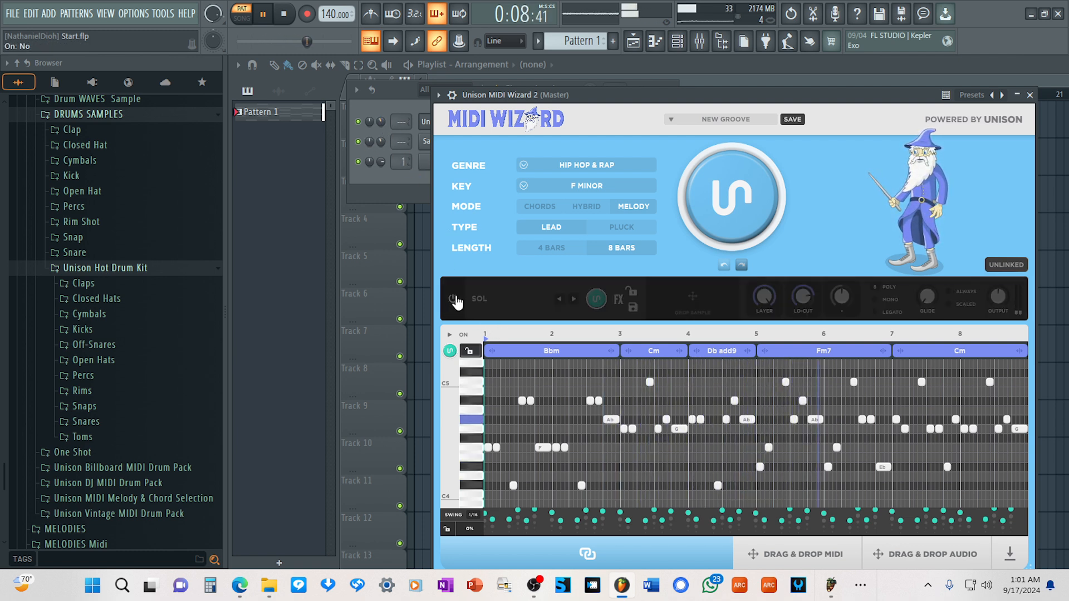
# Insert a second SampleTank 4 channel above Sampler in the channel rack and arrange the plugin windows.
pyautogui.moveTo(643, 100); pyautogui.dragTo(810, 119)
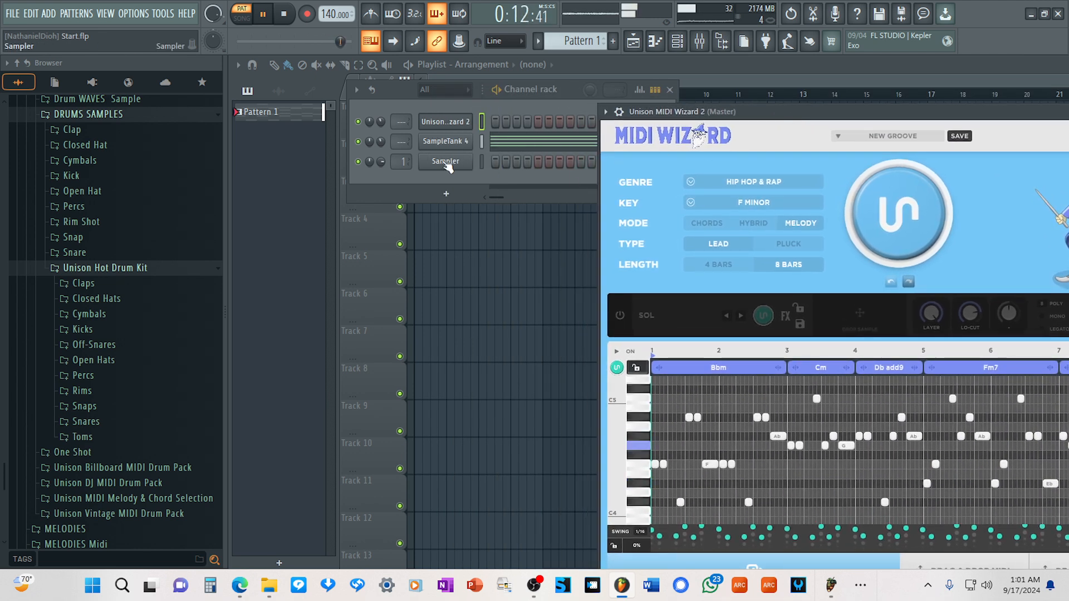
pyautogui.rightClick(470, 161)
pyautogui.moveTo(549, 278)
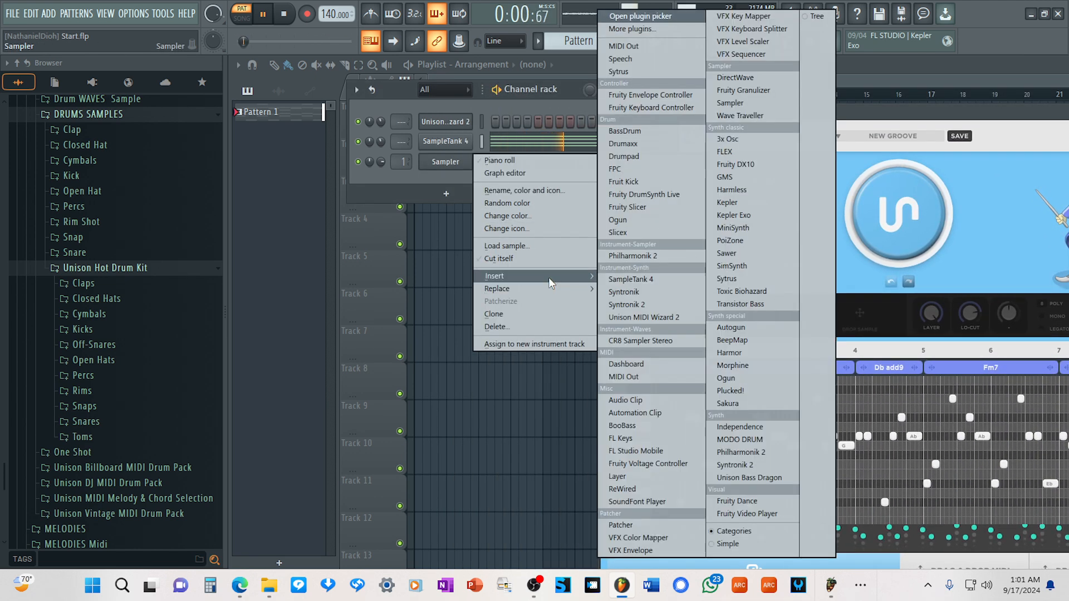
pyautogui.click(635, 278)
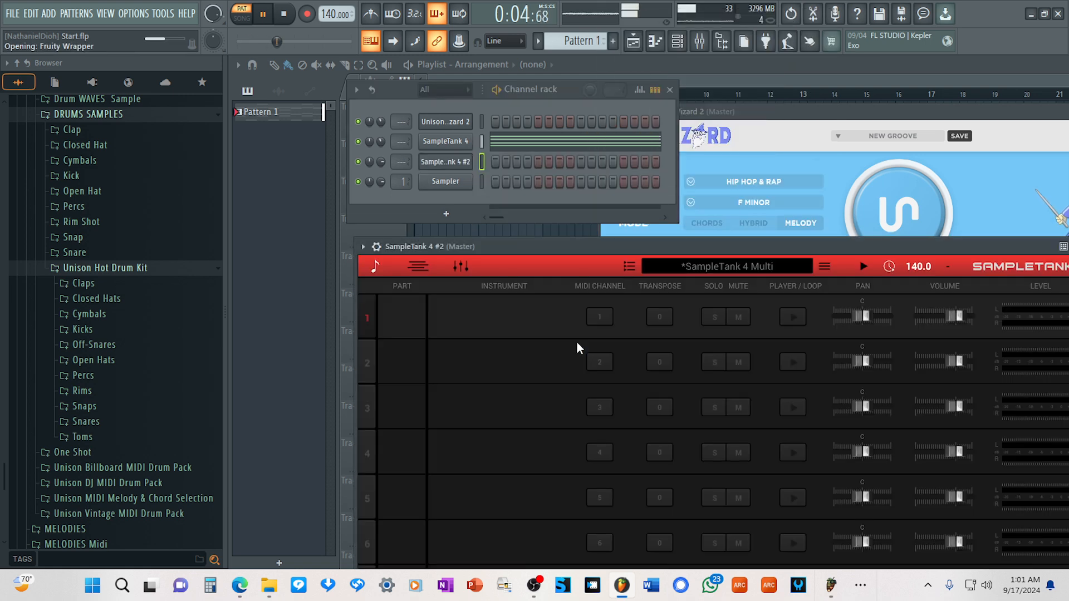
pyautogui.moveTo(621, 244); pyautogui.dragTo(609, 186)
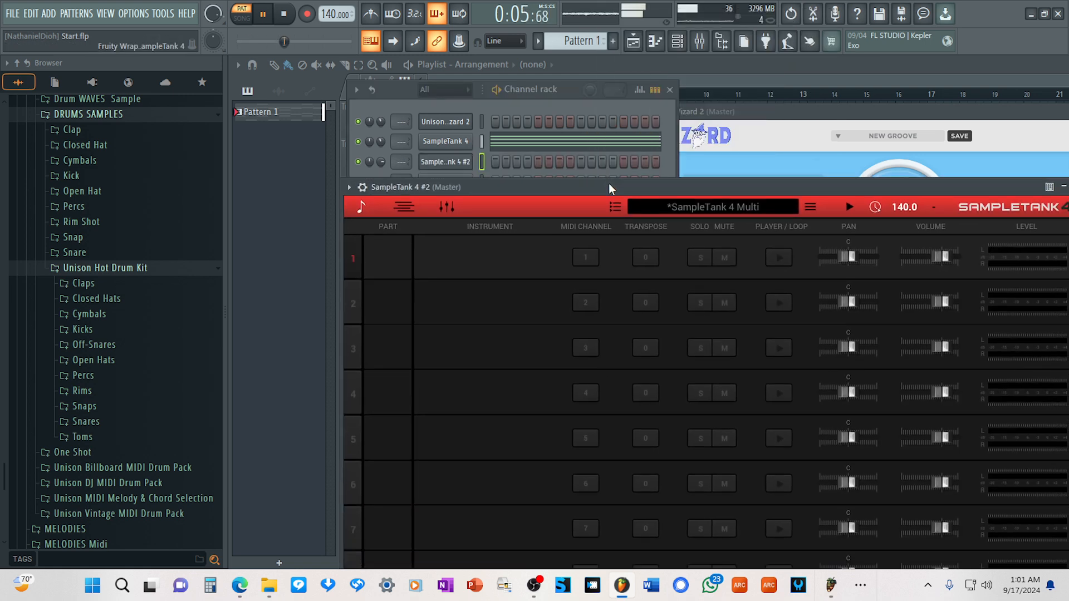
# Load the favourited 1st Trumpet Leg Normal from the Brass category into the first part of the second SampleTank.
pyautogui.click(498, 281)
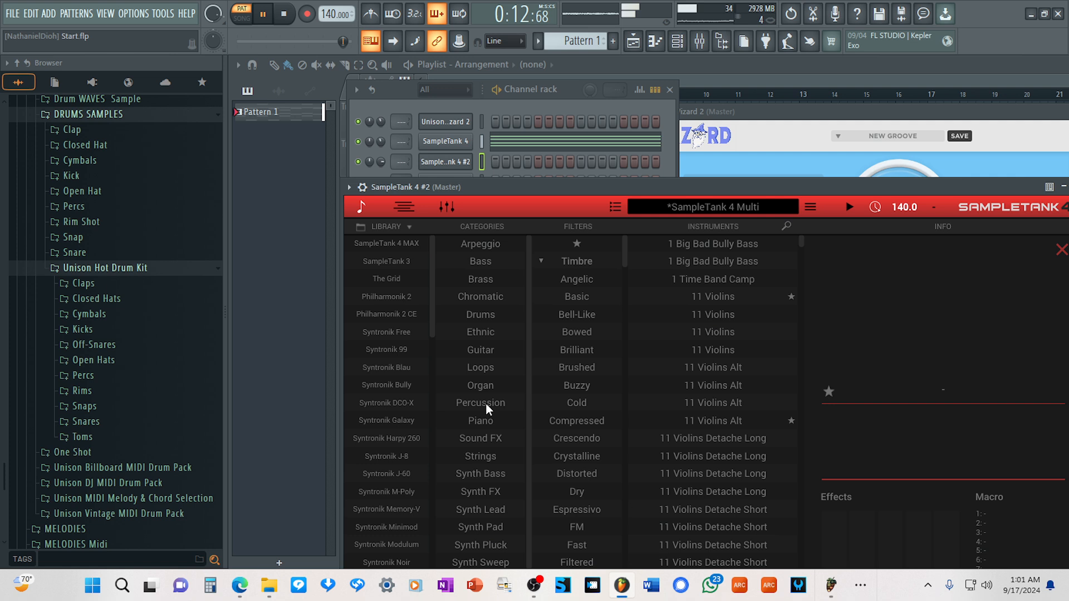
pyautogui.click(483, 281)
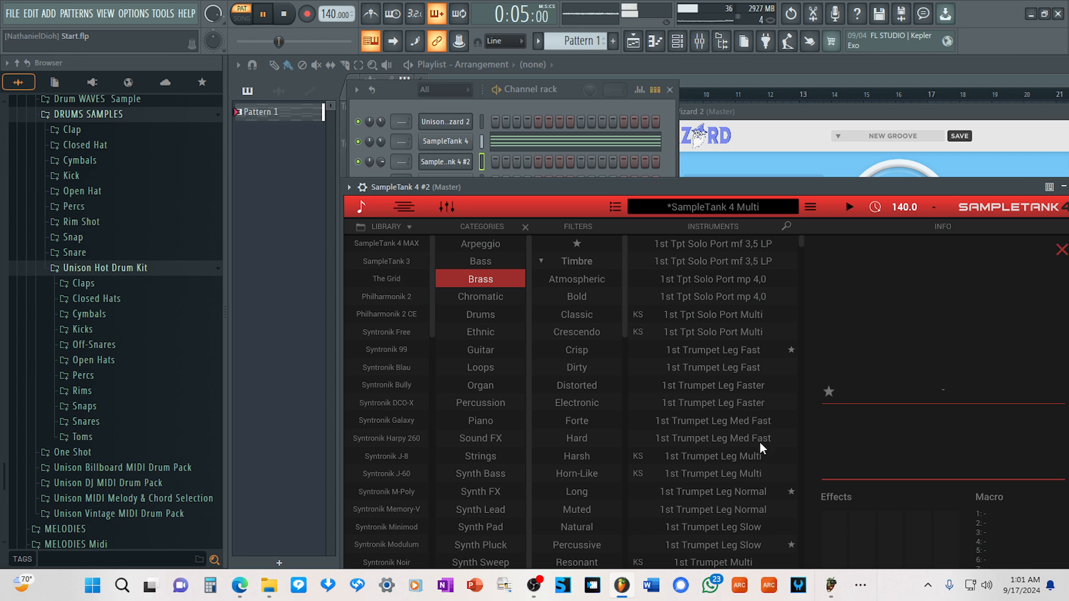
pyautogui.click(742, 492)
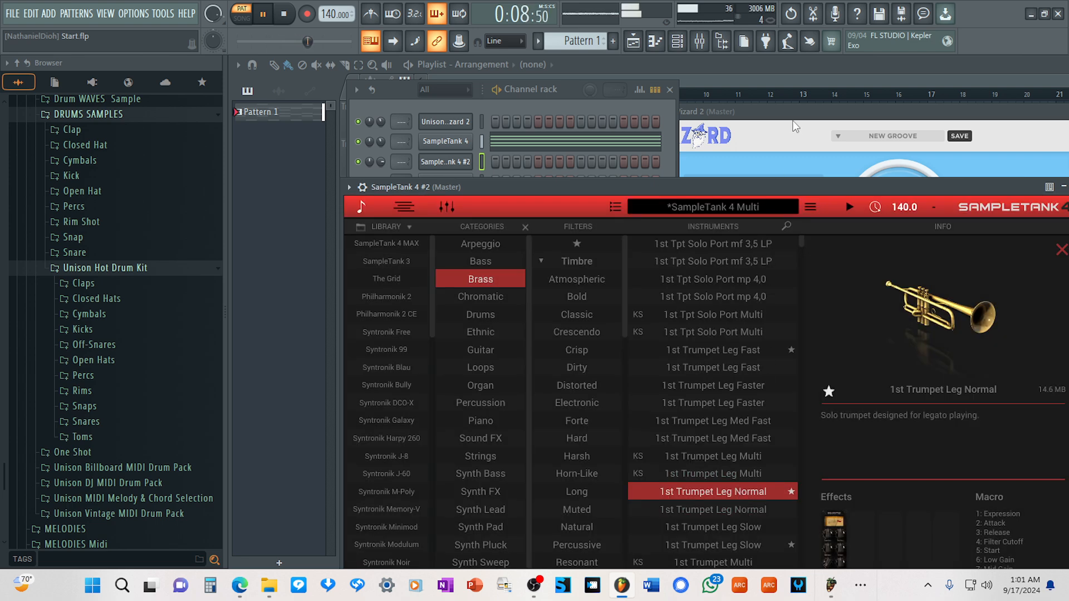
# Transfer the MIDI Wizard lead melody as MIDI onto the second SampleTank 4 channel in the channel rack.
pyautogui.click(796, 127)
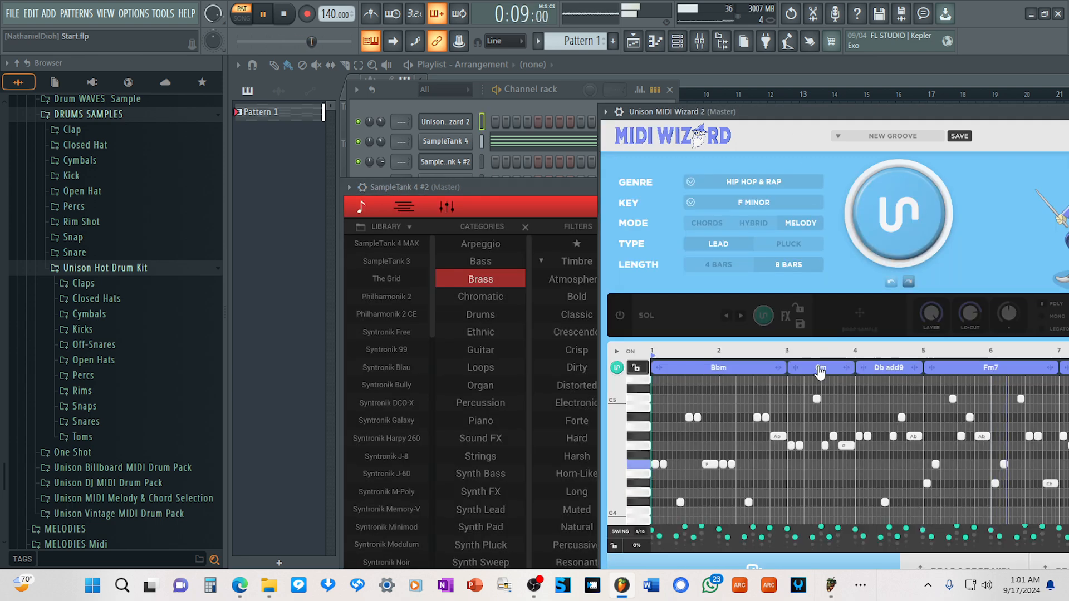
pyautogui.moveTo(971, 561); pyautogui.dragTo(621, 382)
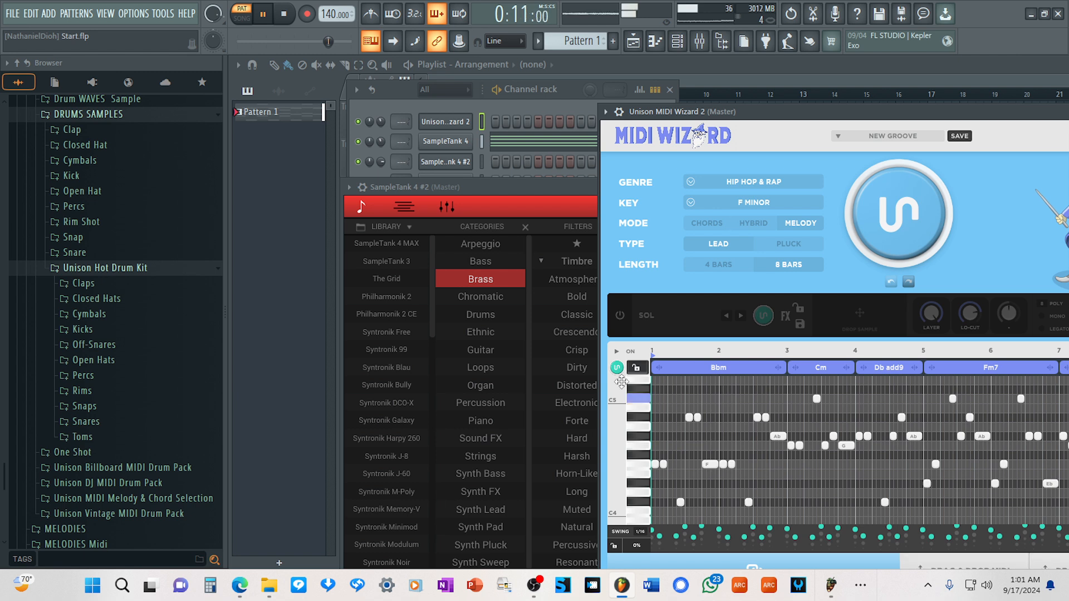
pyautogui.moveTo(460, 183); pyautogui.dragTo(463, 166)
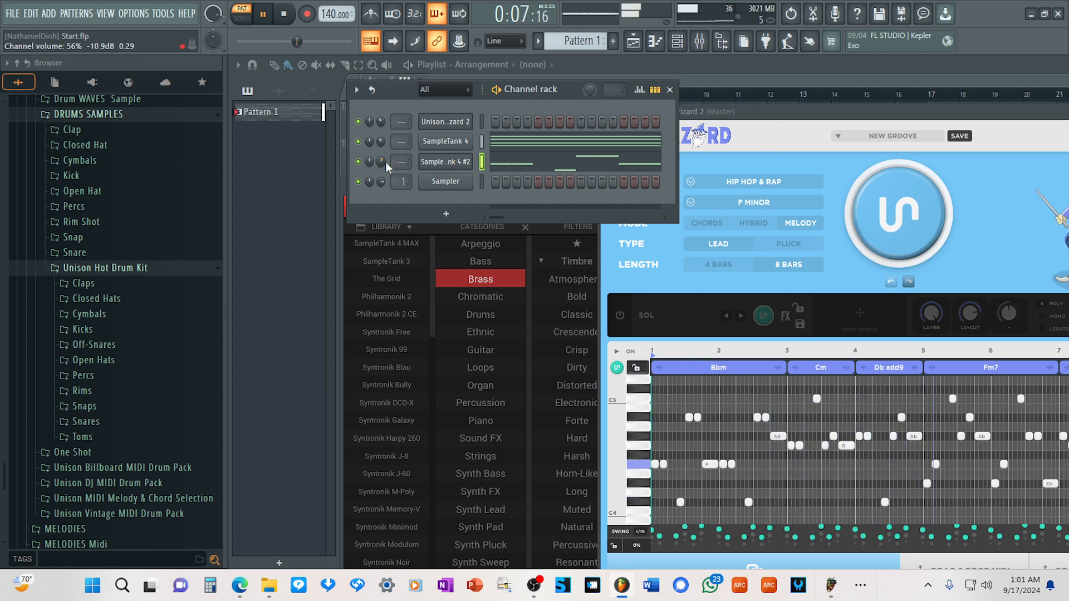
# Close the Unison MIDI Wizard 2 window.
pyautogui.moveTo(786, 136); pyautogui.dragTo(764, 115)
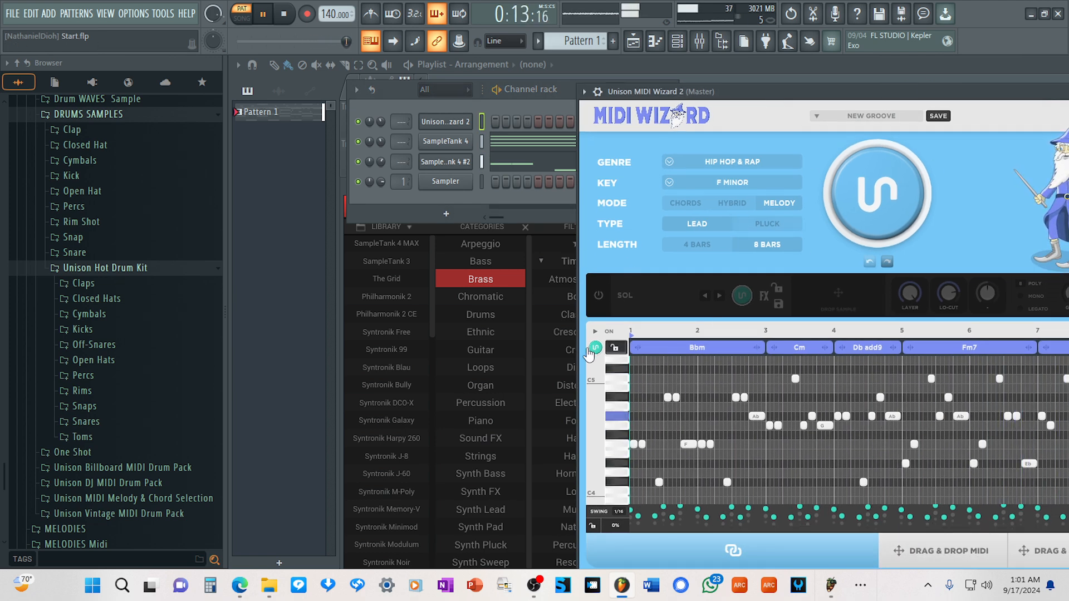
pyautogui.moveTo(908, 98); pyautogui.dragTo(750, 89)
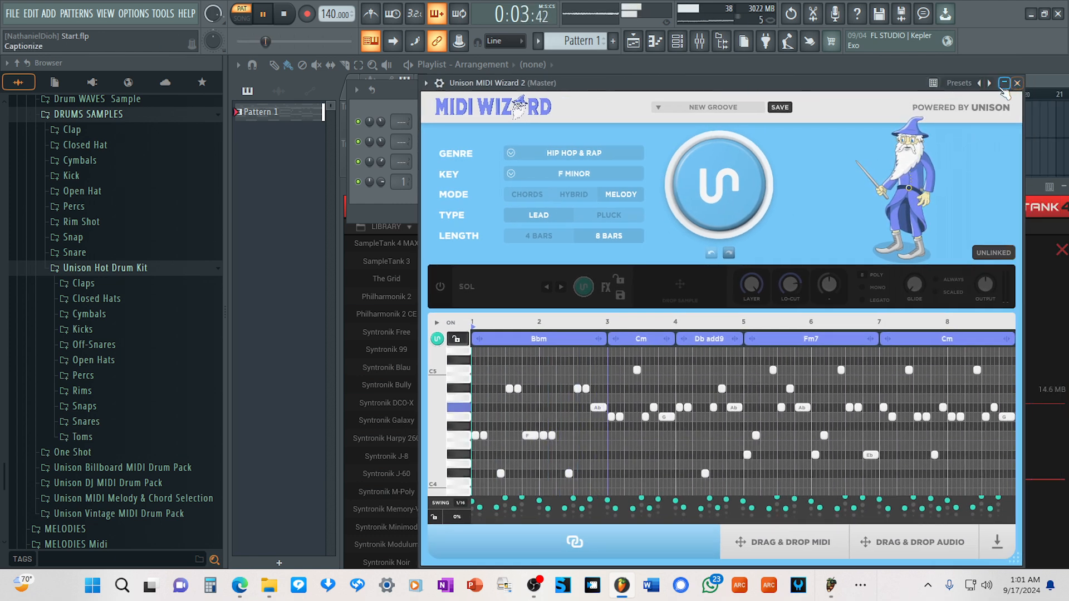
pyautogui.click(1018, 84)
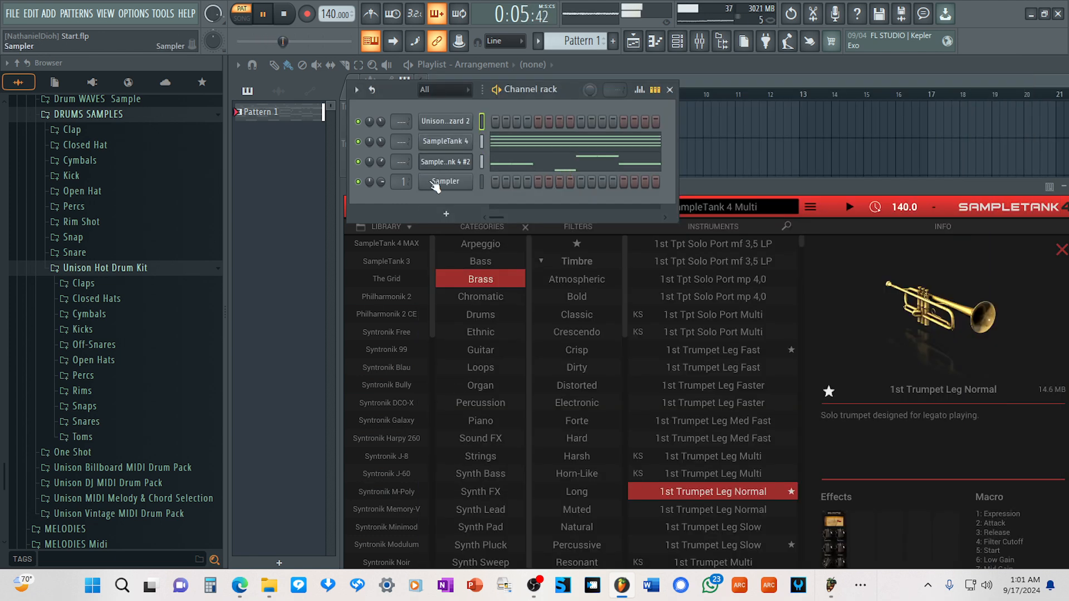
# Load the favourited 1st Trumpet Leg Slow into the first part of the second SampleTank and check the parts overview.
pyautogui.click(514, 320)
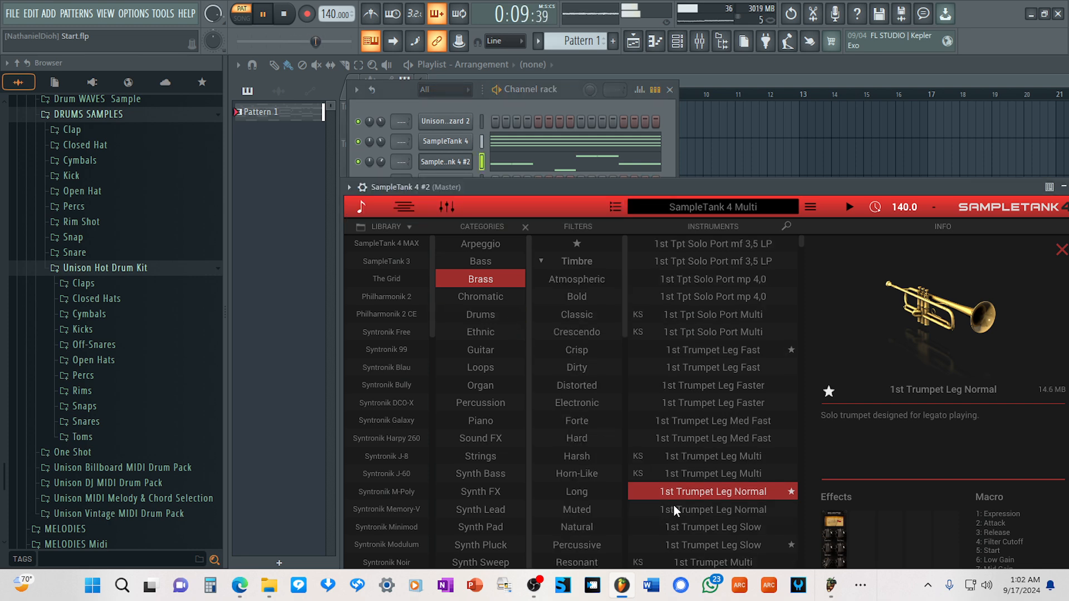
pyautogui.scroll(-2, 673, 504)
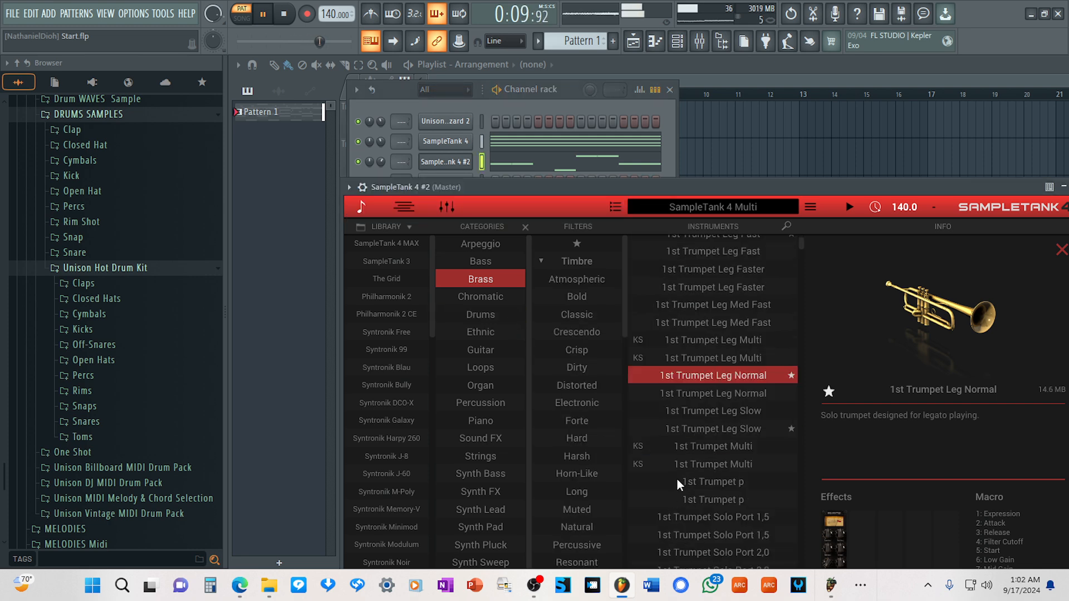
pyautogui.click(719, 429)
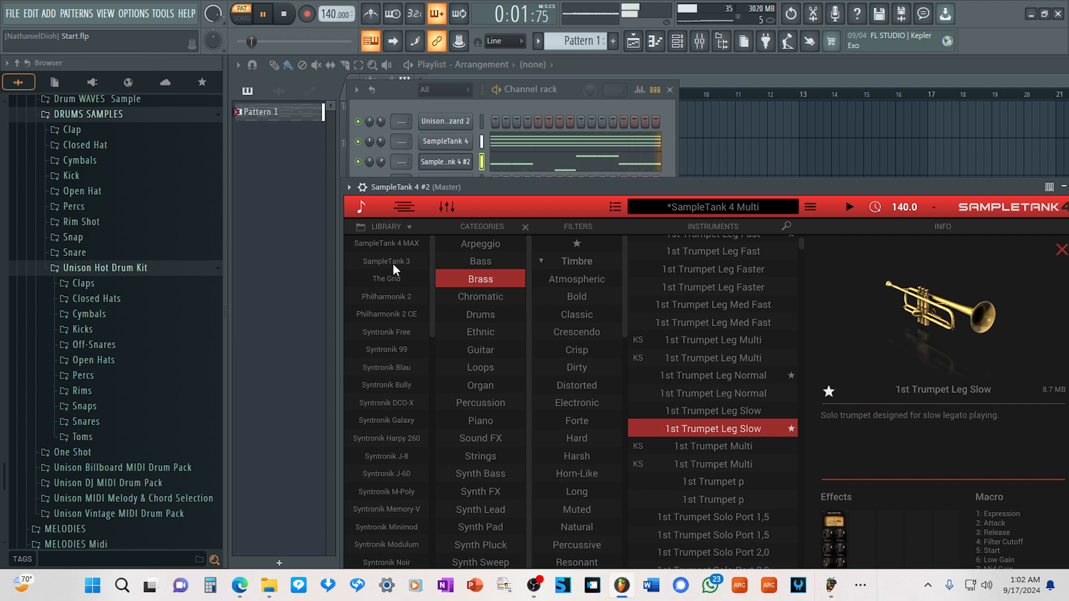
pyautogui.click(362, 208)
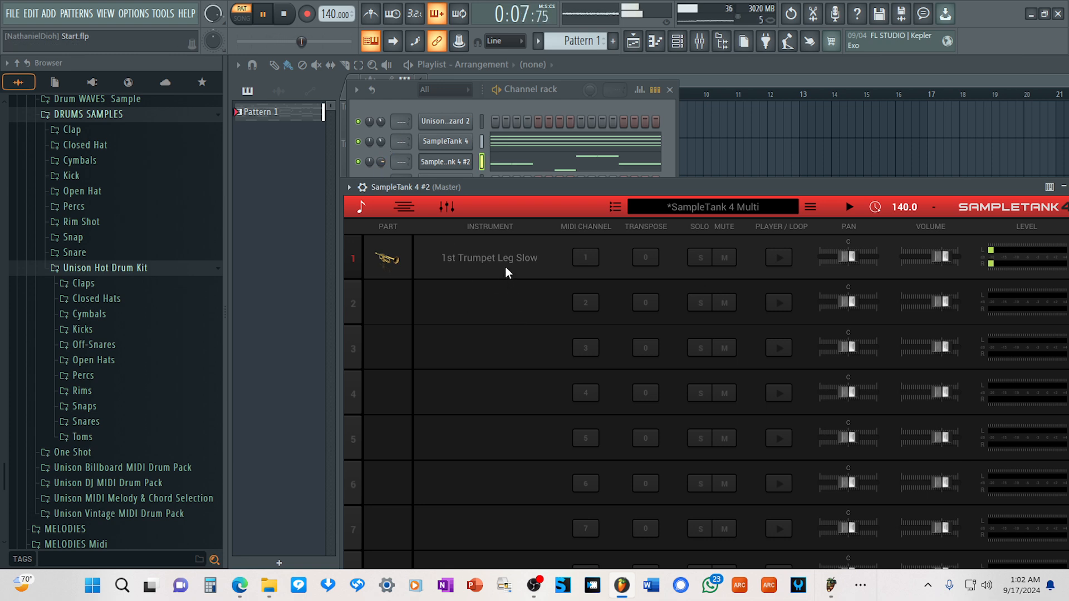
# In the second SampleTank's piano roll, rebalance the opening F6 pairs' velocities: first note 61% in bar 1, then 69% and 94% in bar 2.
pyautogui.click(562, 164)
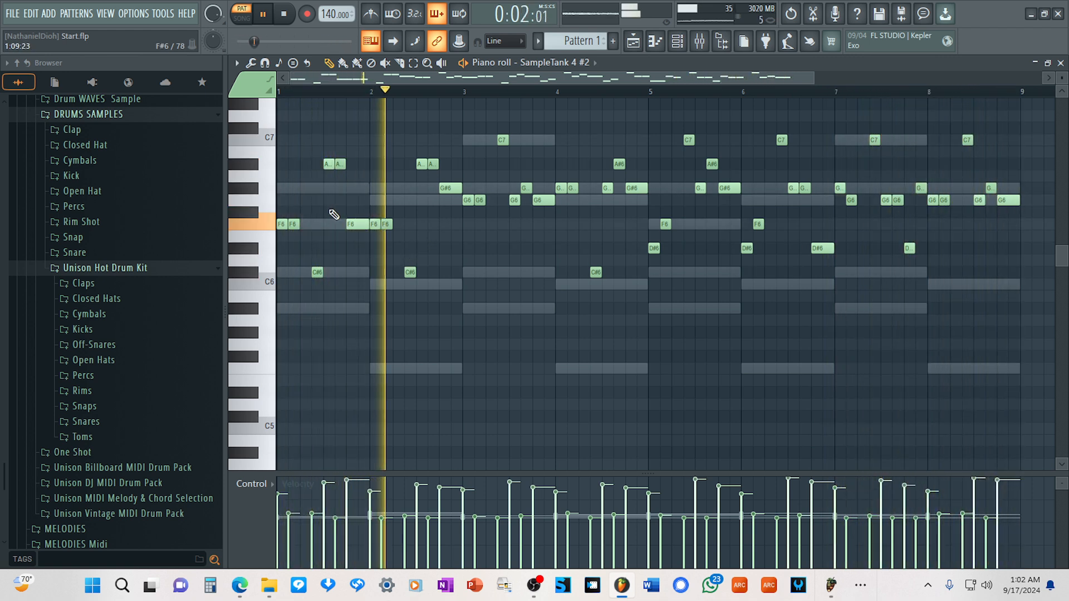
pyautogui.press('space')
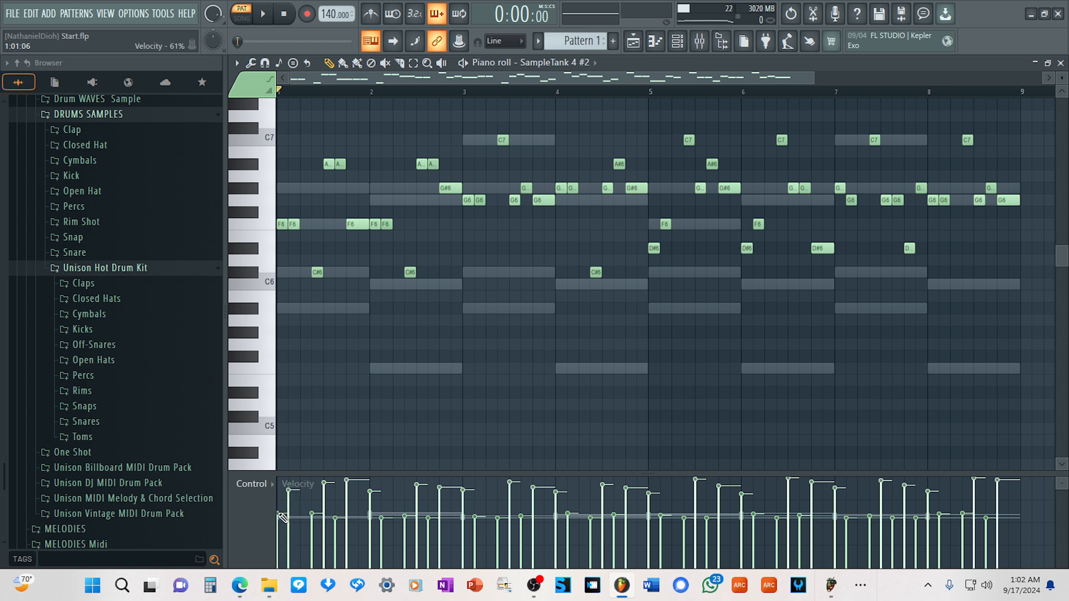
pyautogui.press('space')
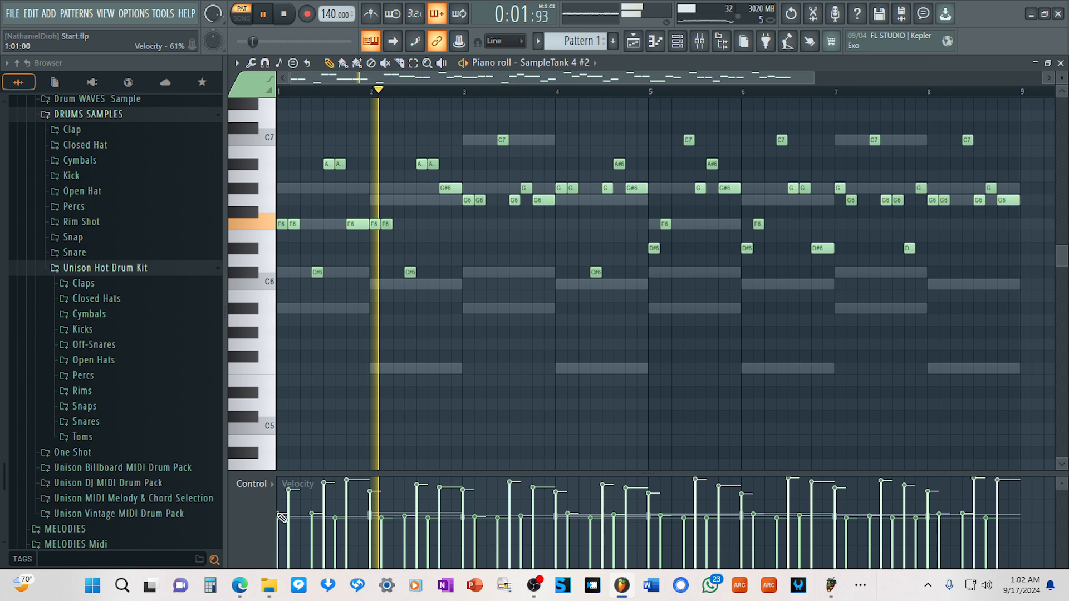
pyautogui.press('space')
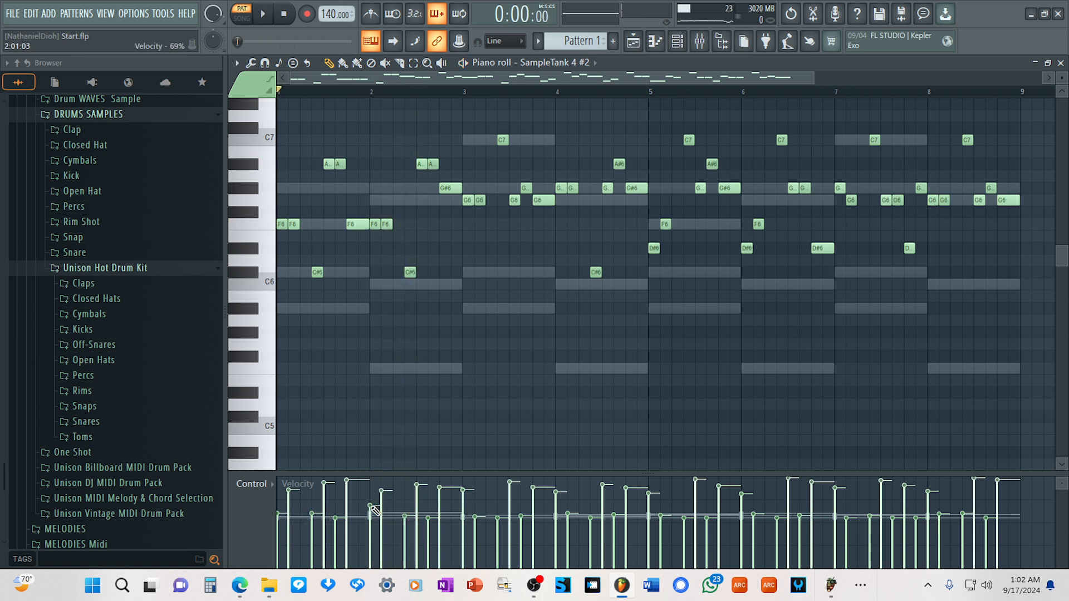
pyautogui.press('space')
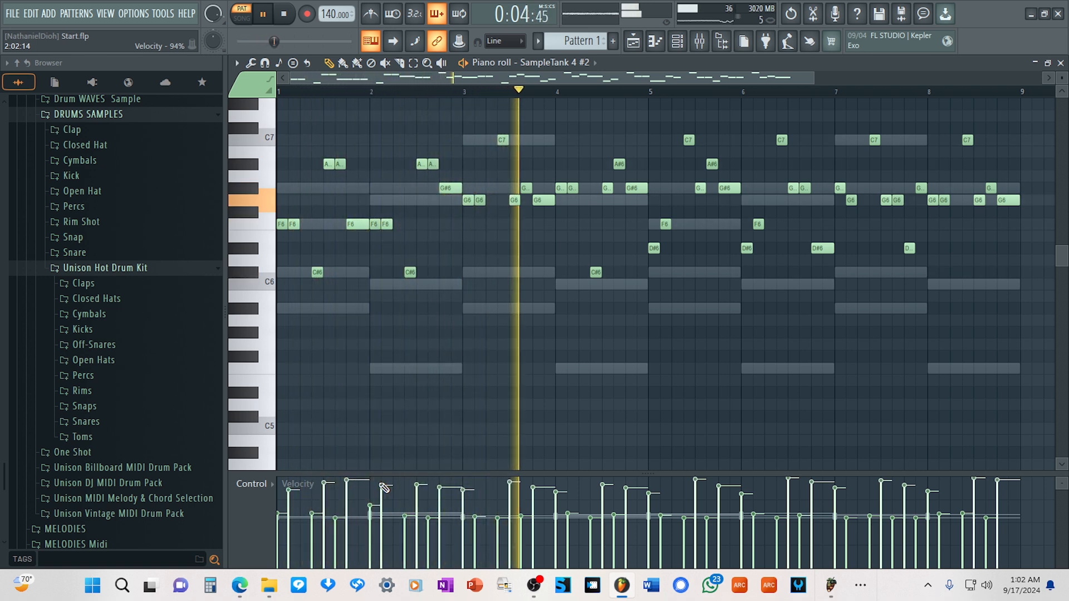
# In bar 3, delete the C7 and the short G6 after it, place an F6 lasting two steps there and audition the melody.
pyautogui.press('space')
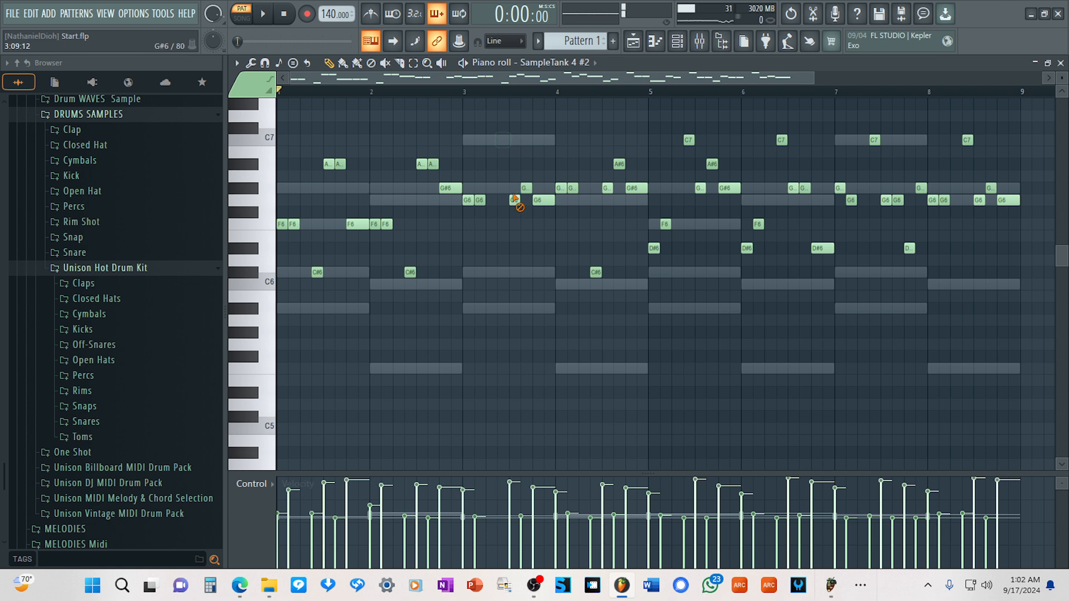
pyautogui.press('space')
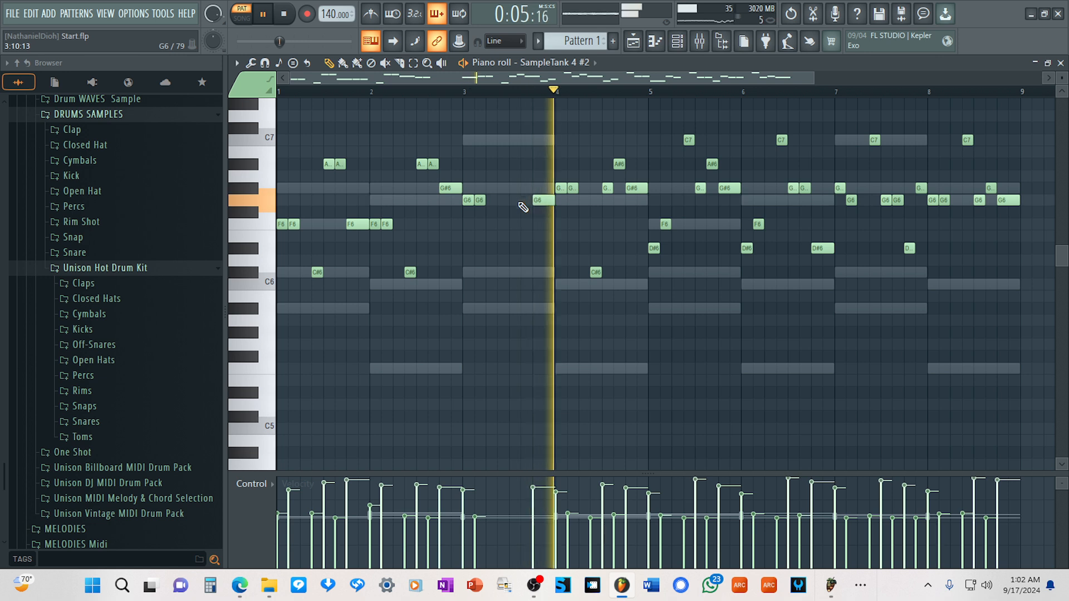
pyautogui.press('space')
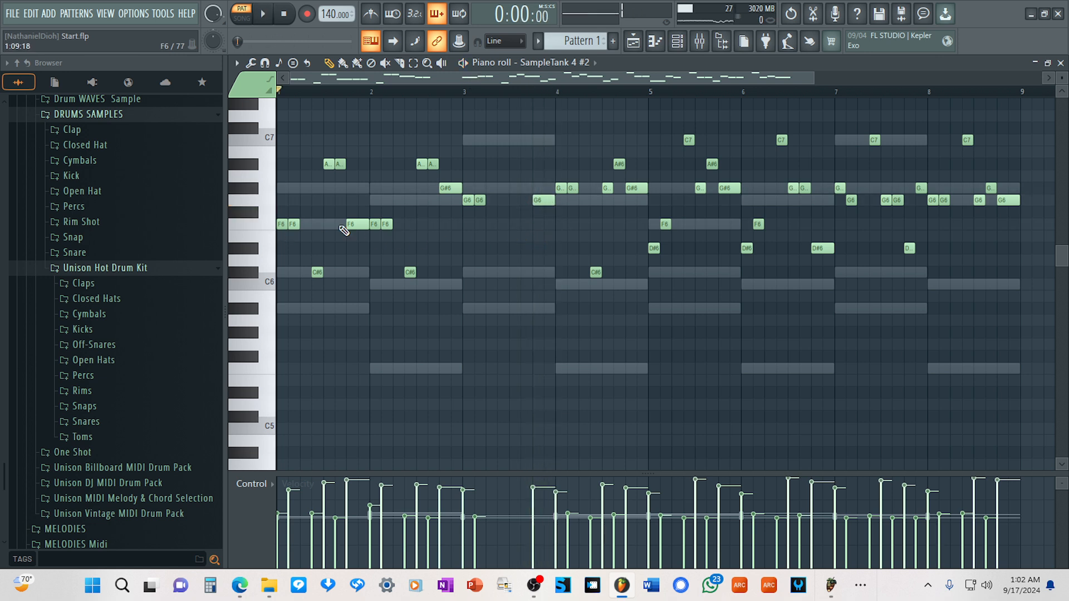
pyautogui.click(512, 224)
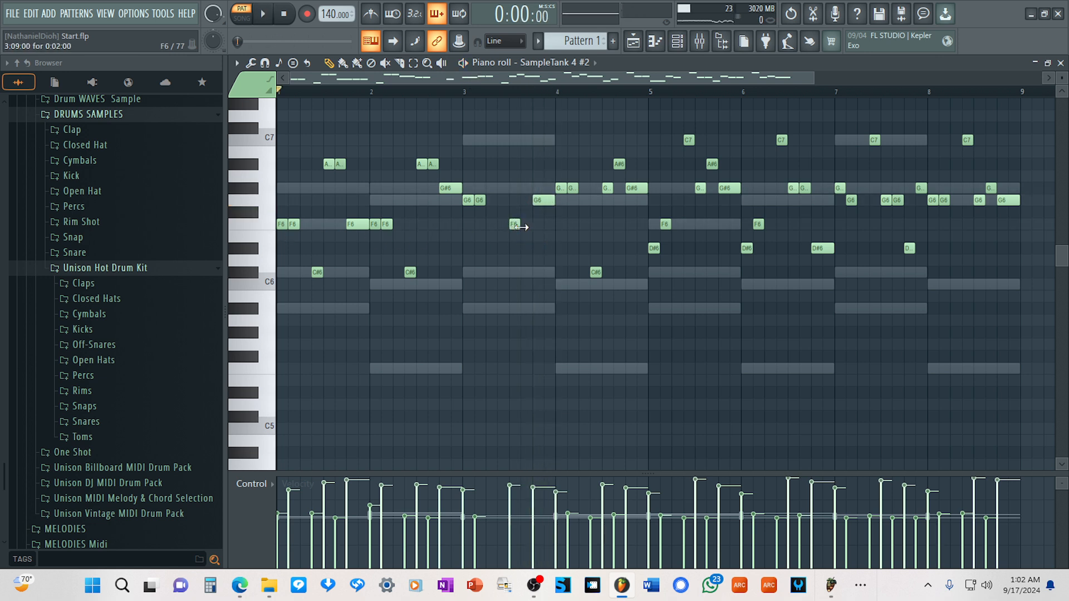
pyautogui.press('space')
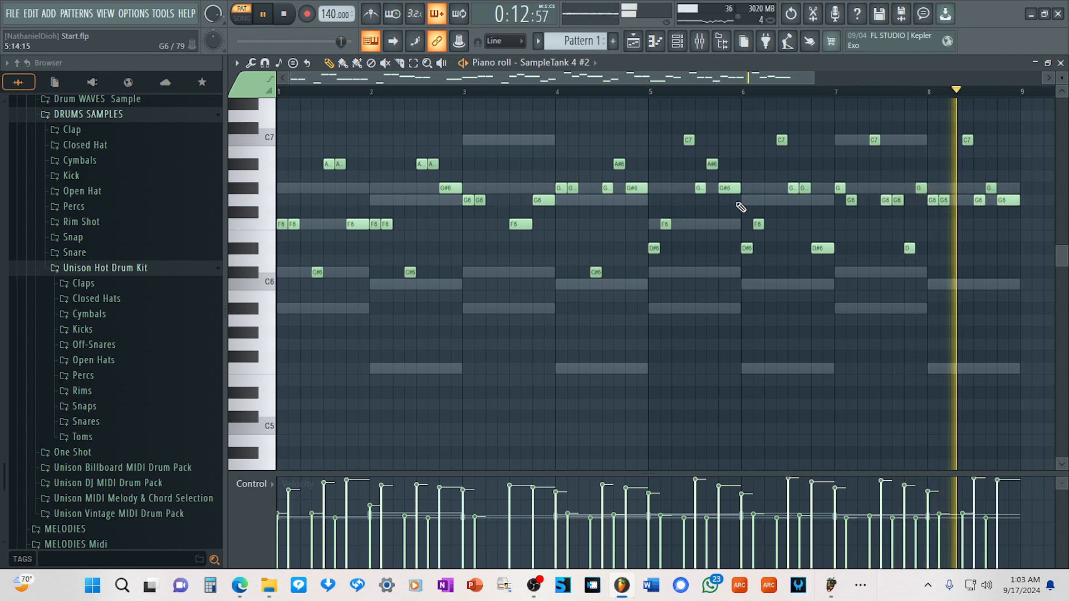
pyautogui.press('space')
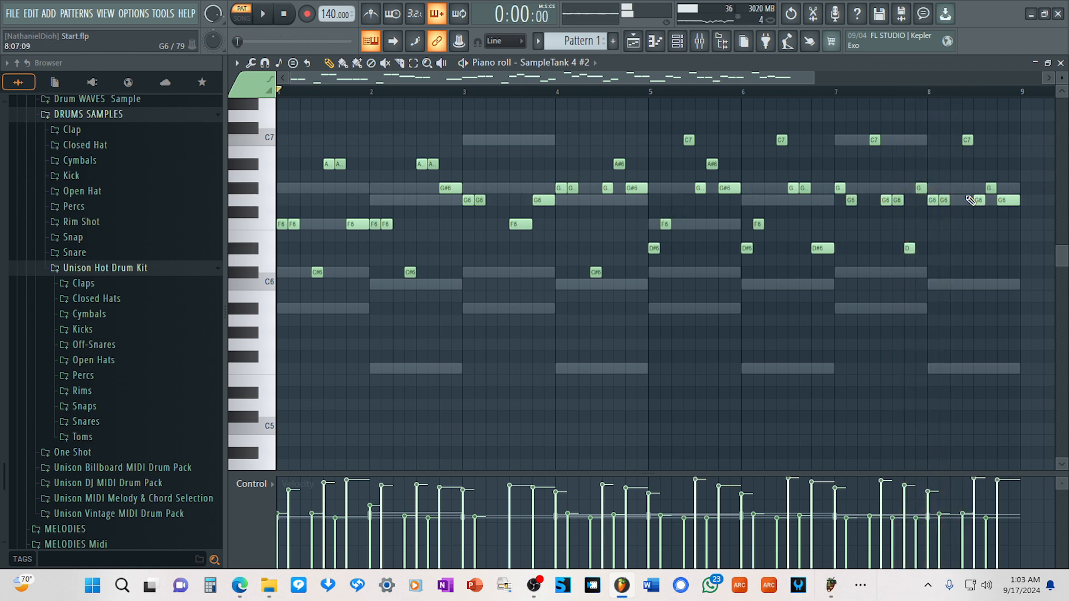
# Delete the last three notes of the melody in bar 8 and audition the ending from bar 5.
pyautogui.rightClick(1008, 200)
pyautogui.rightClick(990, 188)
pyautogui.rightClick(978, 200)
pyautogui.scroll(3, 946, 217)
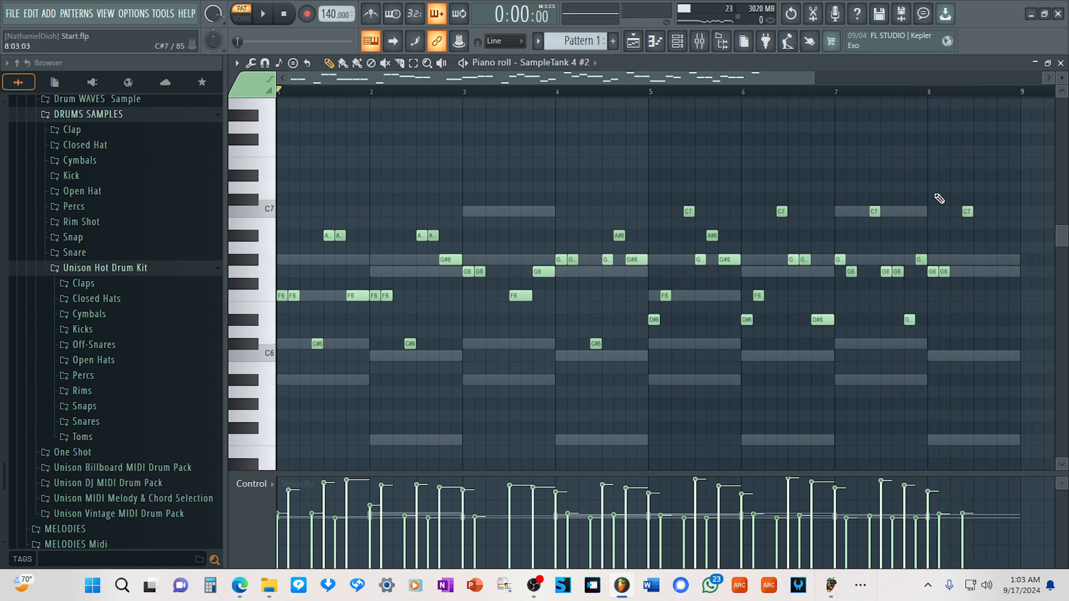
pyautogui.moveTo(823, 91); pyautogui.dragTo(832, 97)
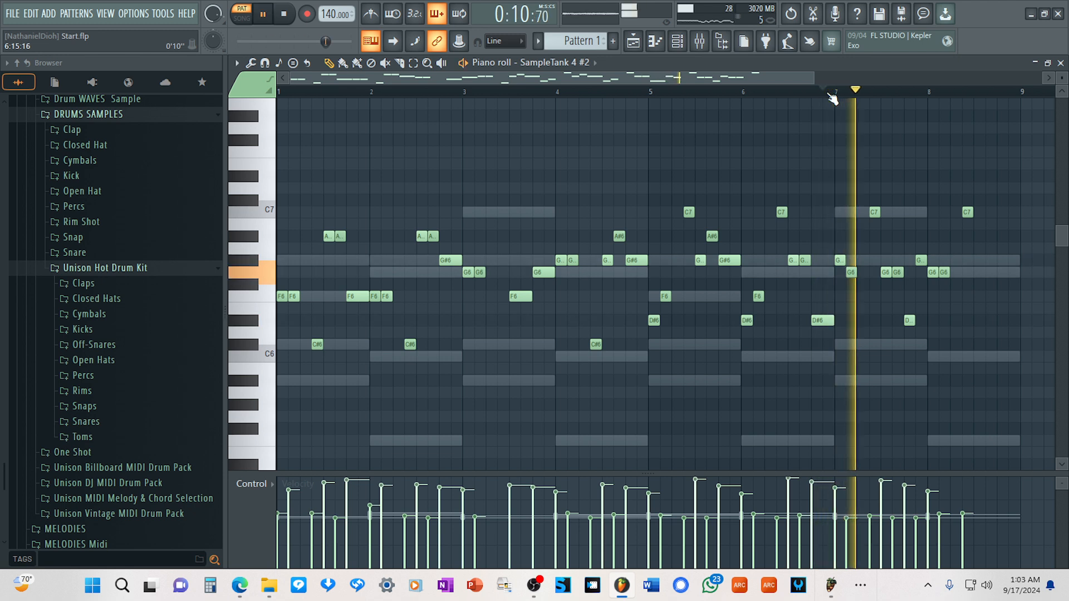
pyautogui.press('space')
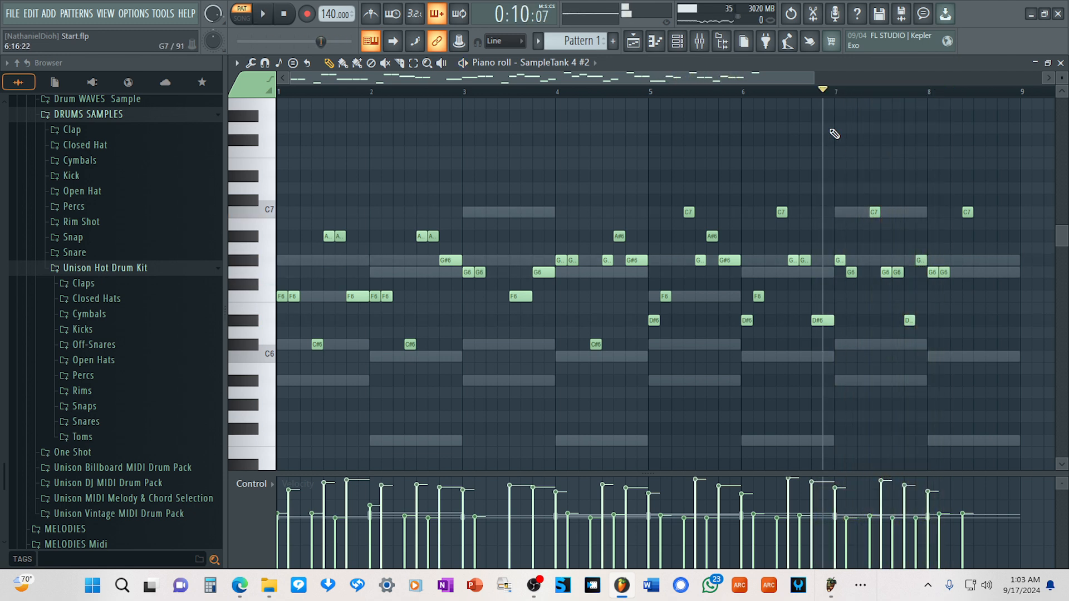
pyautogui.click(651, 94)
pyautogui.press('space')
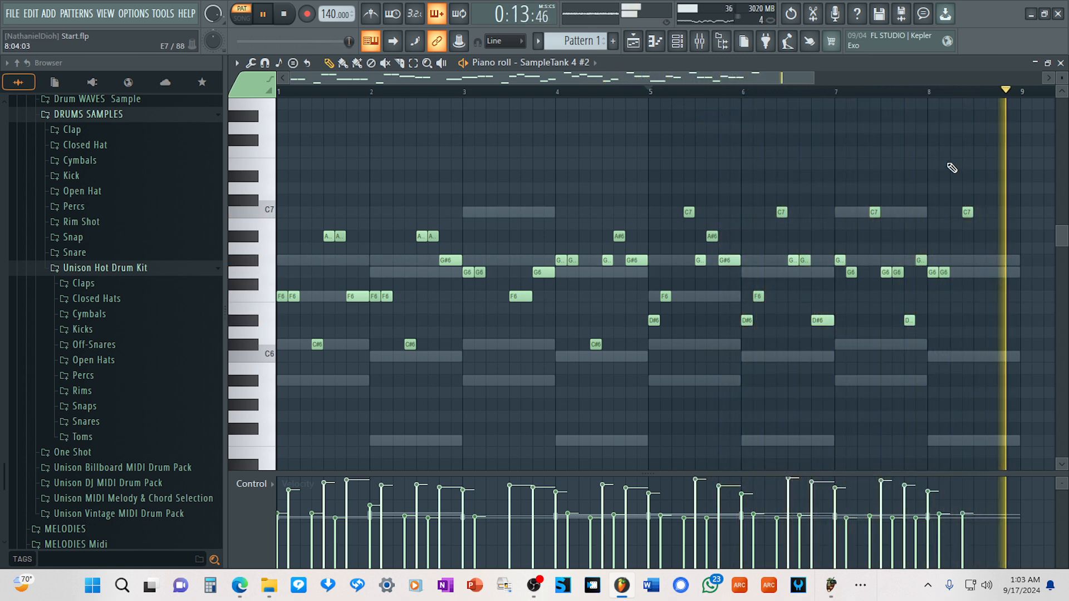
pyautogui.press('space')
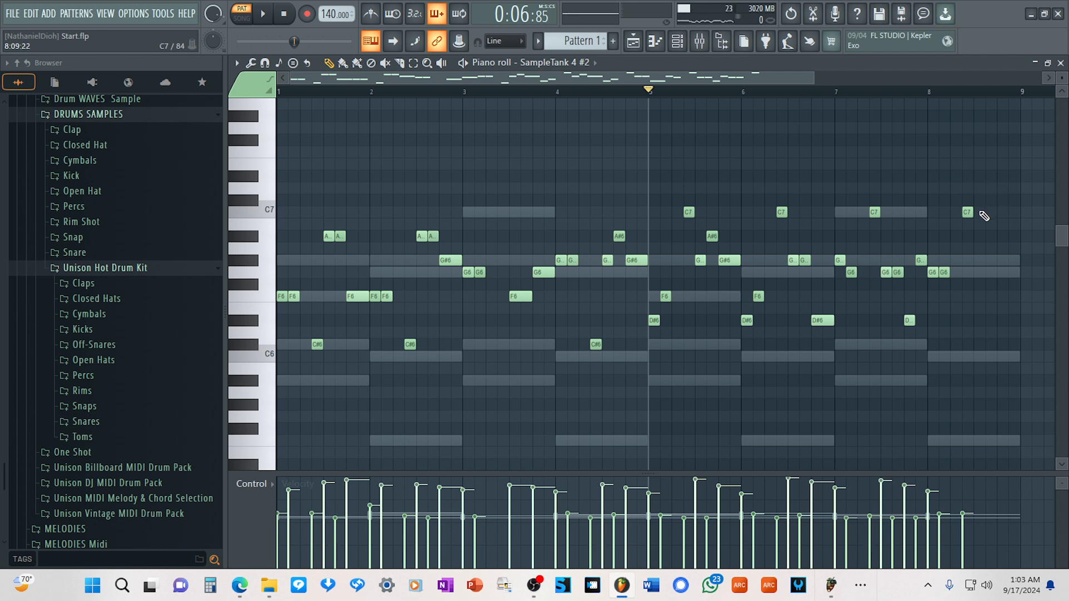
# End bar 8 with a short C7 right after the existing one and a final two-step C7, auditioning D7 and B6 for the last note.
pyautogui.click(983, 214)
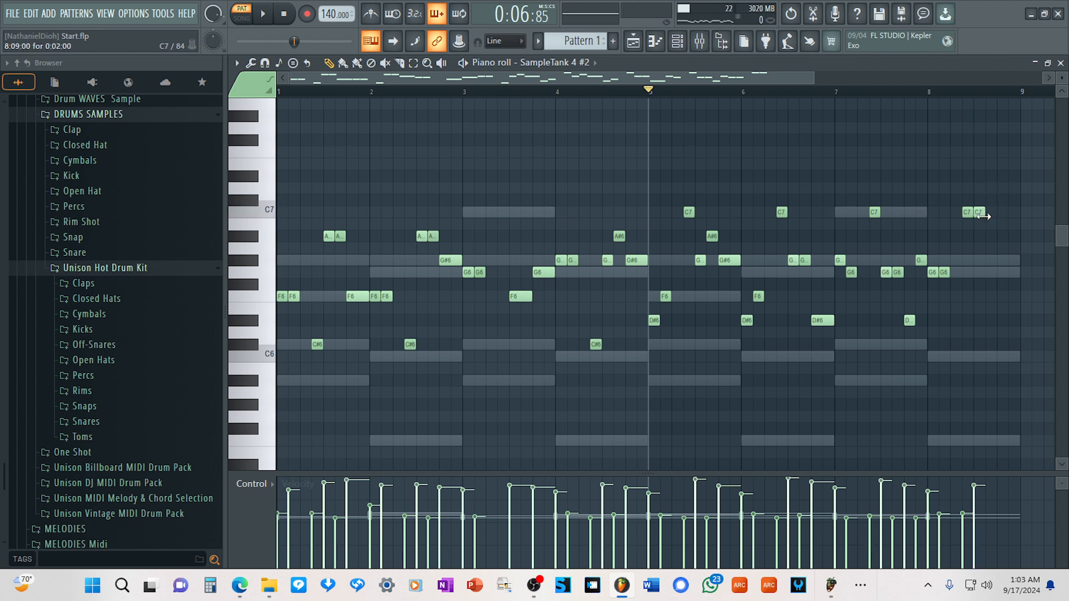
pyautogui.click(1000, 187)
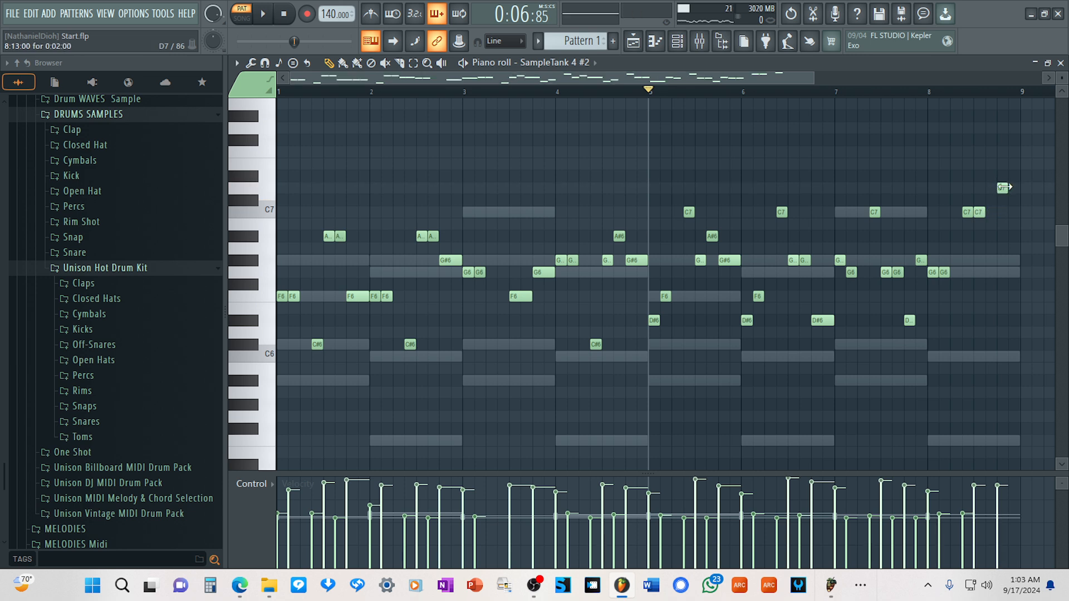
pyautogui.press('space')
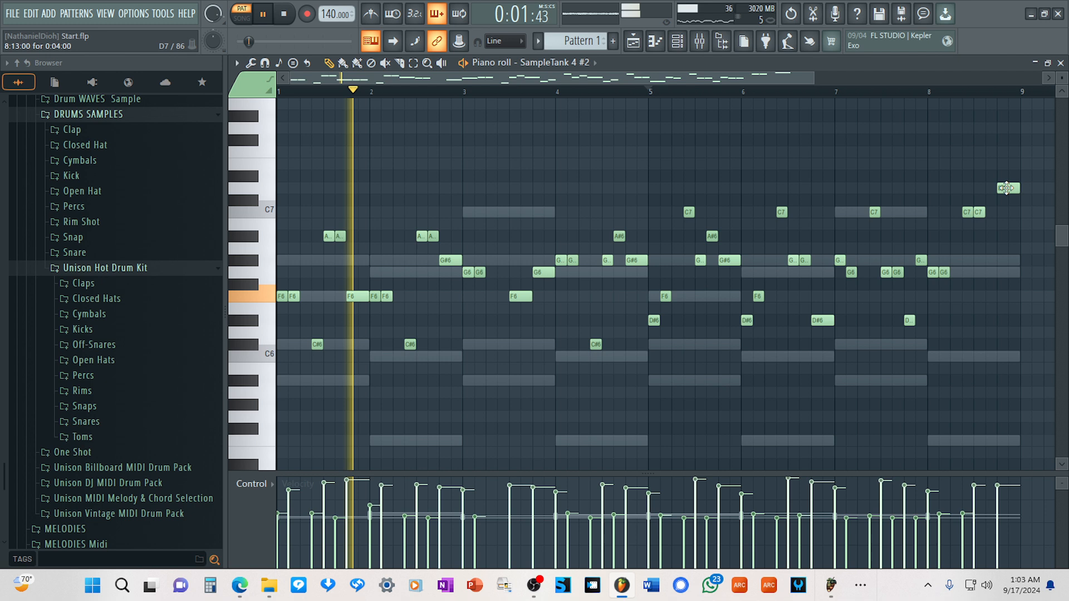
pyautogui.moveTo(1011, 189); pyautogui.dragTo(1007, 232)
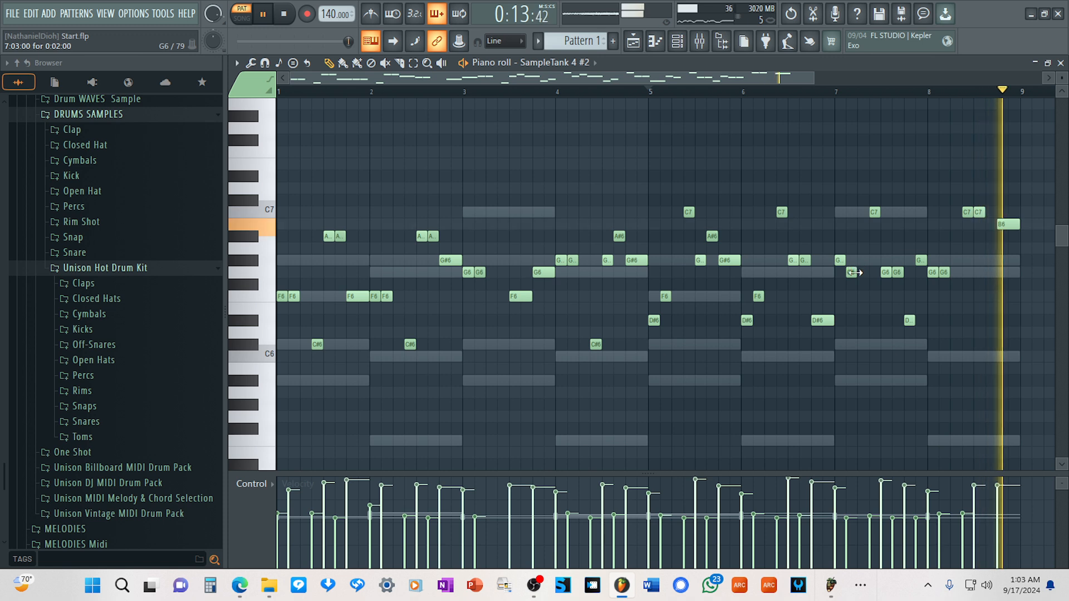
pyautogui.moveTo(1008, 225); pyautogui.dragTo(1008, 214)
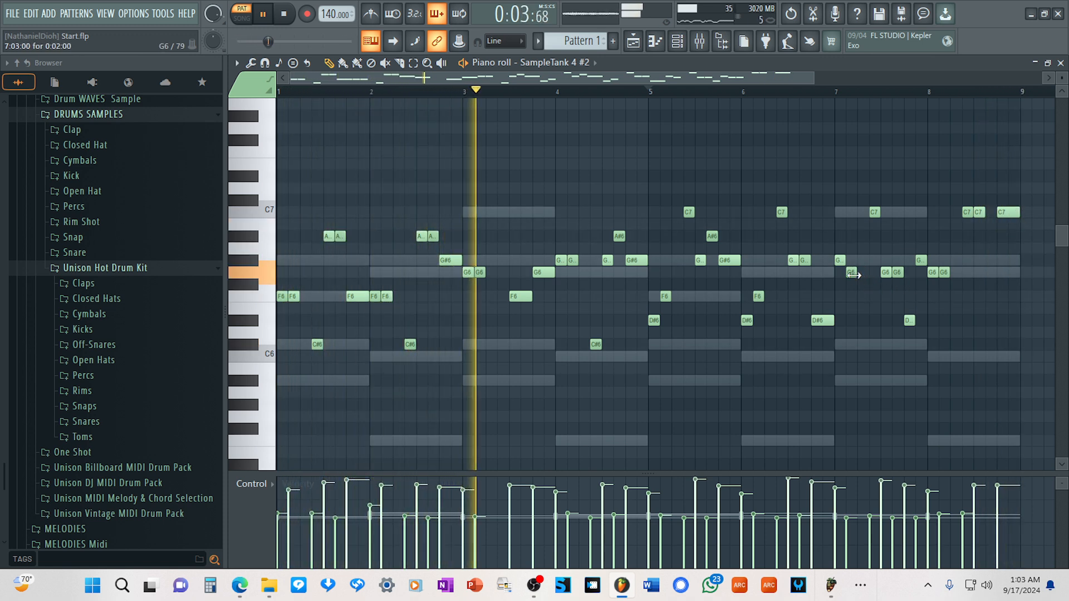
# Raise the second note of bar 7 to C7 after trying A#6, and delete the other C7 in that bar.
pyautogui.moveTo(851, 274); pyautogui.dragTo(843, 237)
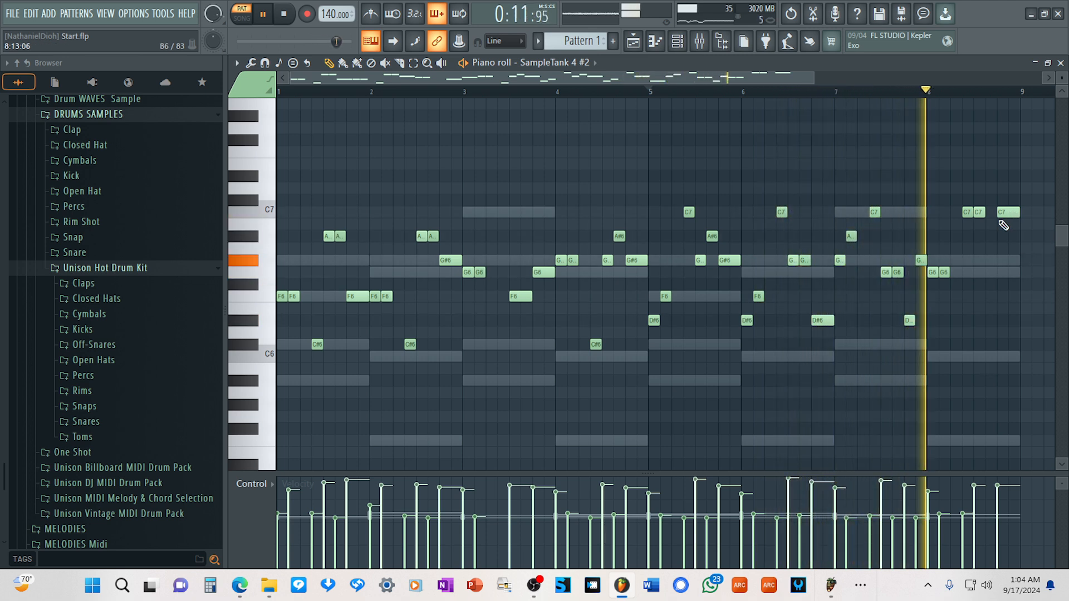
pyautogui.press('space')
pyautogui.rightClick(873, 208)
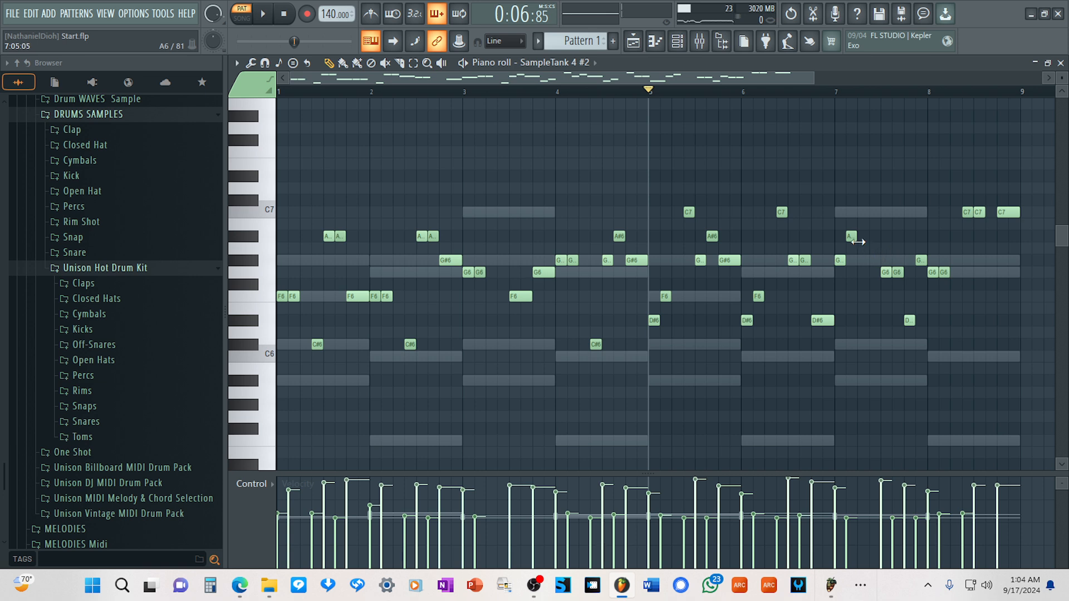
pyautogui.moveTo(851, 237); pyautogui.dragTo(851, 213)
pyautogui.press('space')
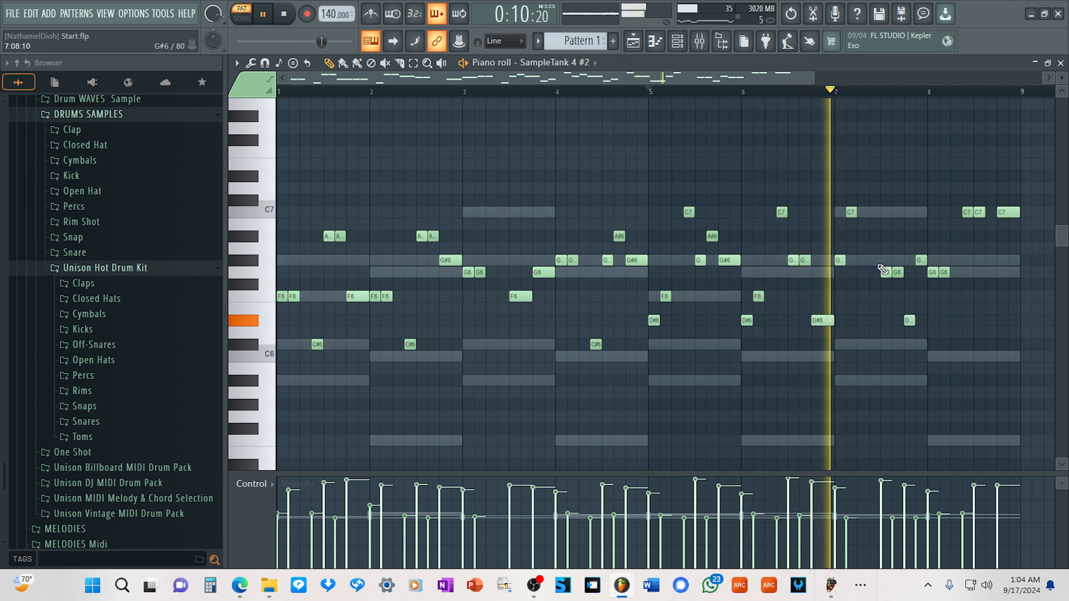
pyautogui.press('space')
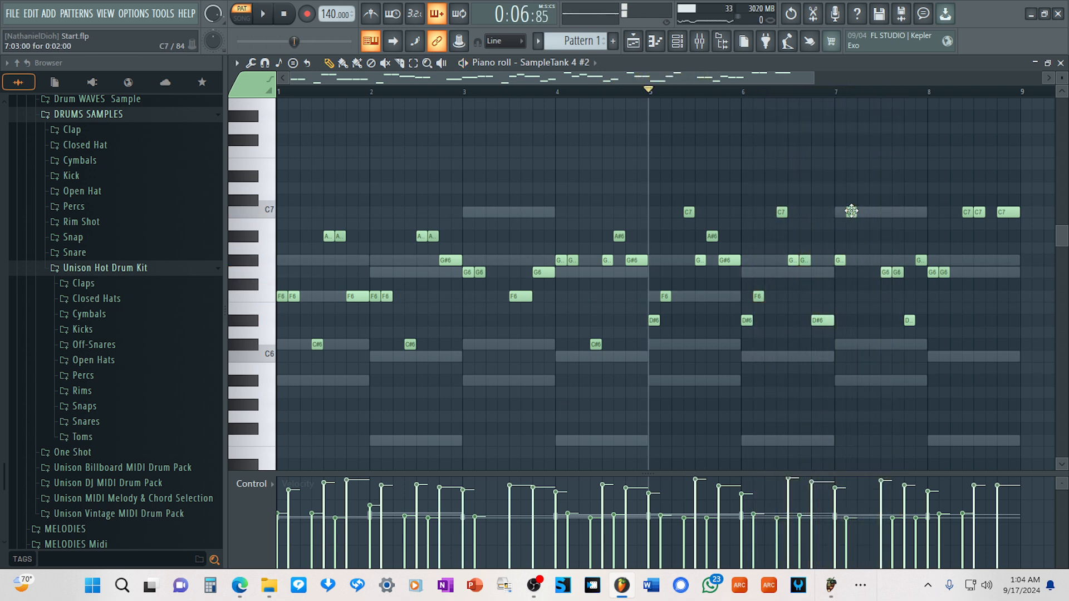
# Shift bar 7's C7 one step later, set its velocity to 86% and audition the passage from bar 5.
pyautogui.moveTo(848, 212); pyautogui.dragTo(864, 211)
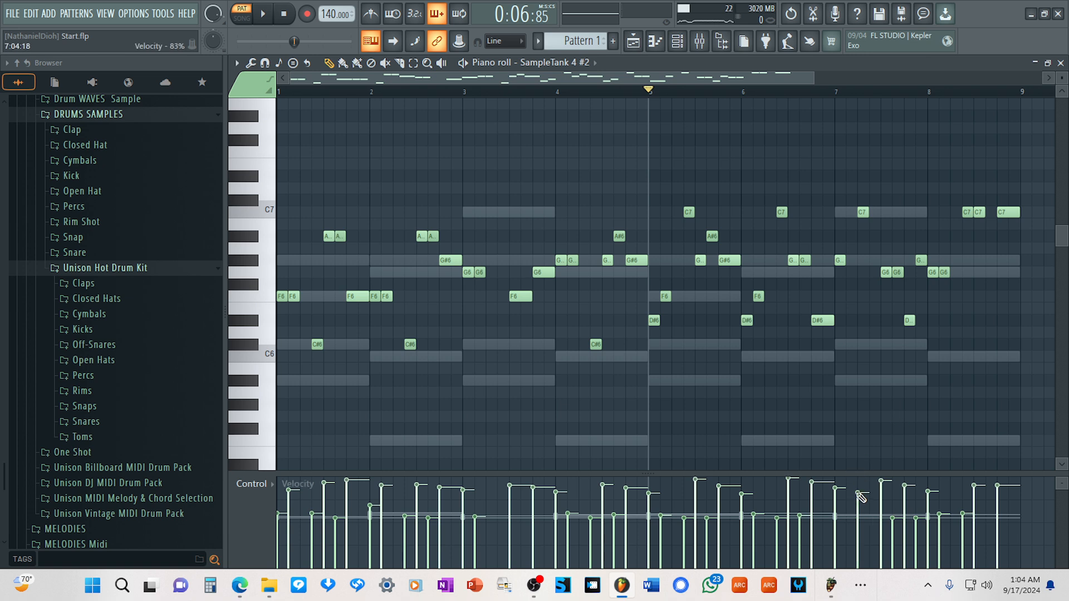
pyautogui.press('space')
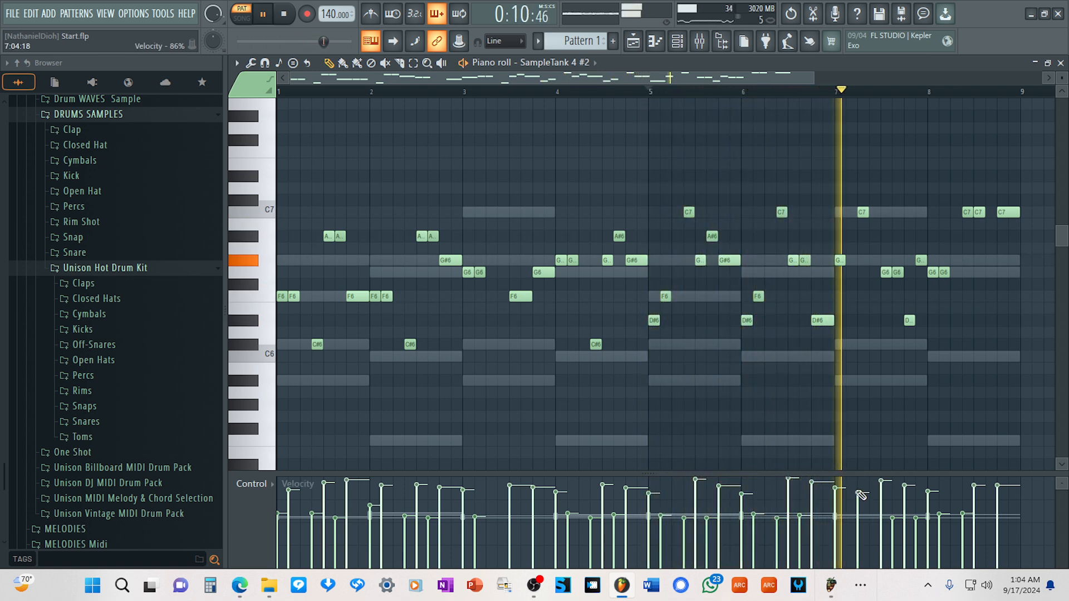
pyautogui.press('space')
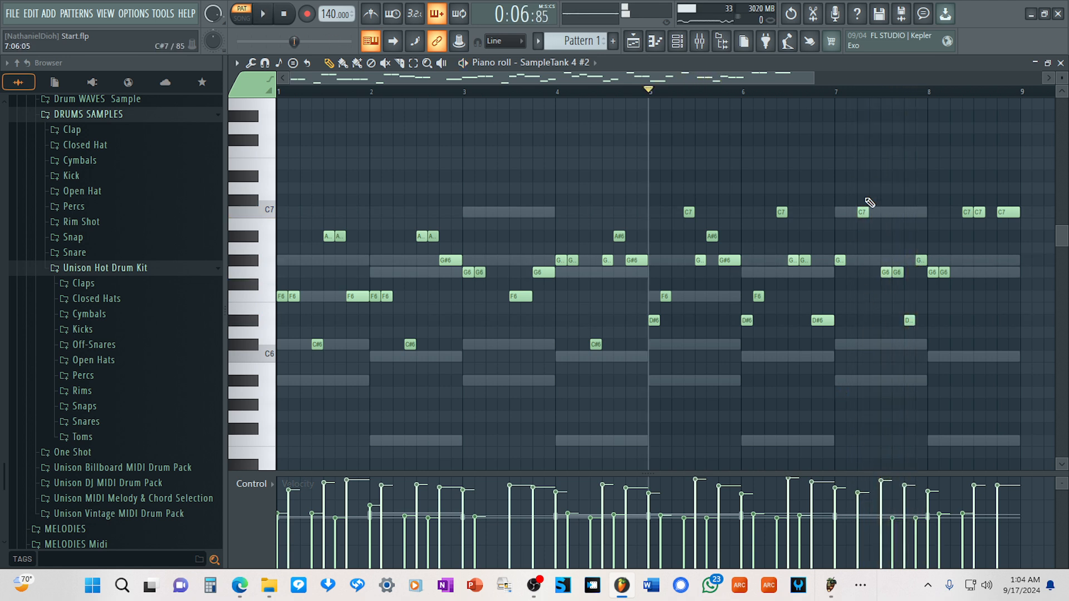
# Shift bar 7's C7 one step earlier and lower it to A#6, trying B6 during playback of the melody.
pyautogui.moveTo(866, 212); pyautogui.dragTo(854, 211)
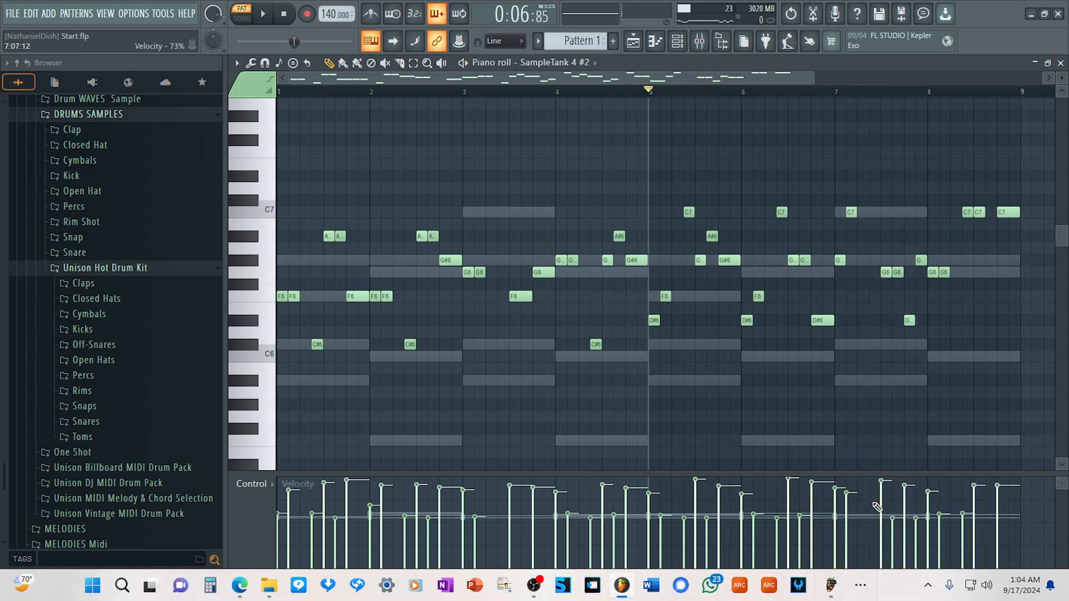
pyautogui.press('space')
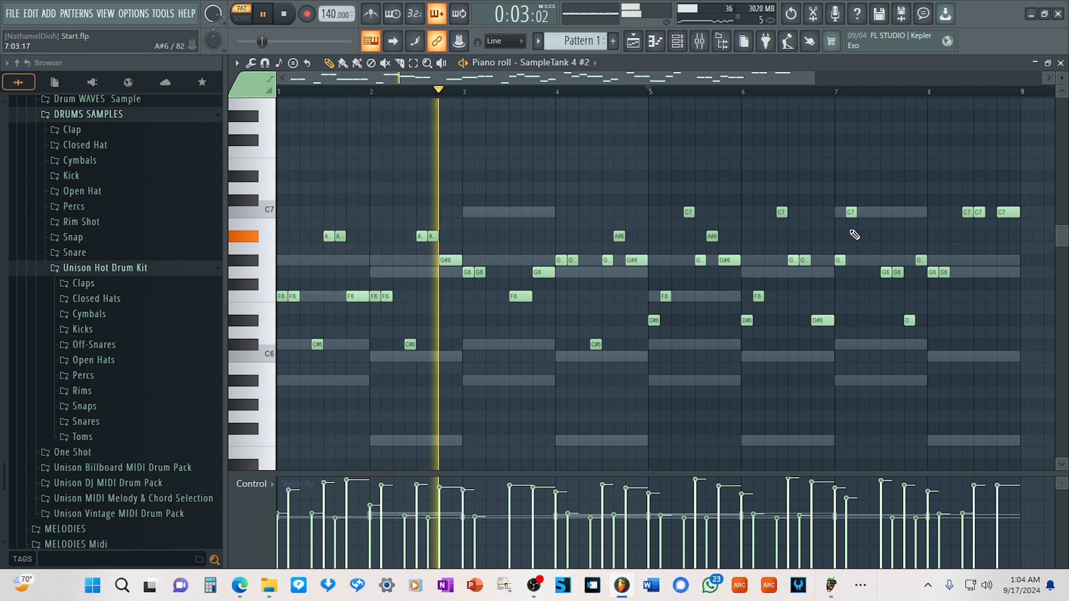
pyautogui.click(852, 225)
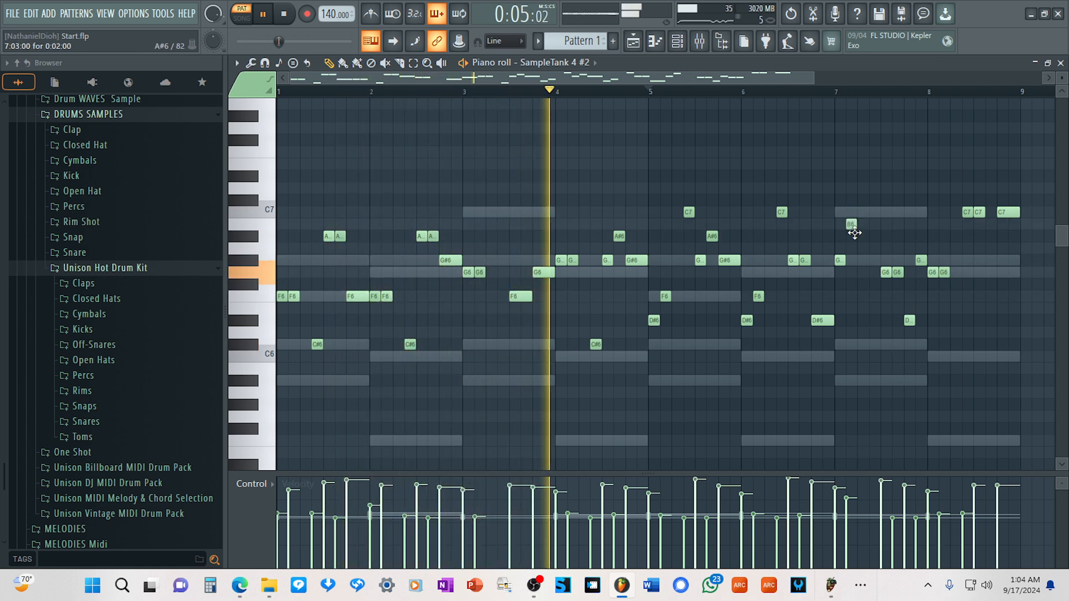
pyautogui.moveTo(854, 233); pyautogui.dragTo(855, 246)
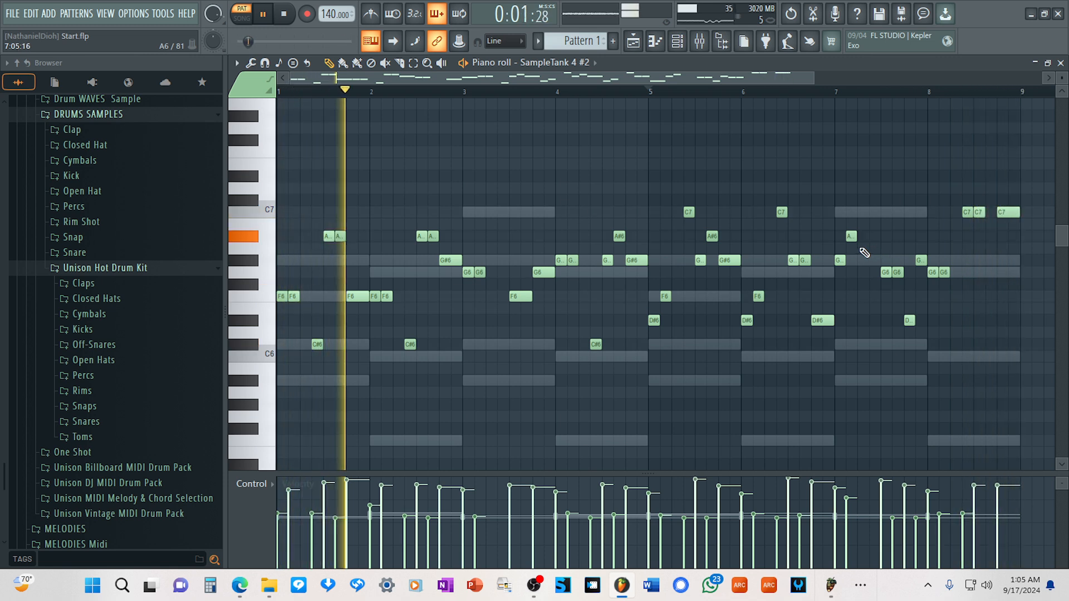
# Bring up the second SampleTank 4 used for the trumpet lead and set parts 2 to 4 to MIDI channel 1.
pyautogui.click(679, 42)
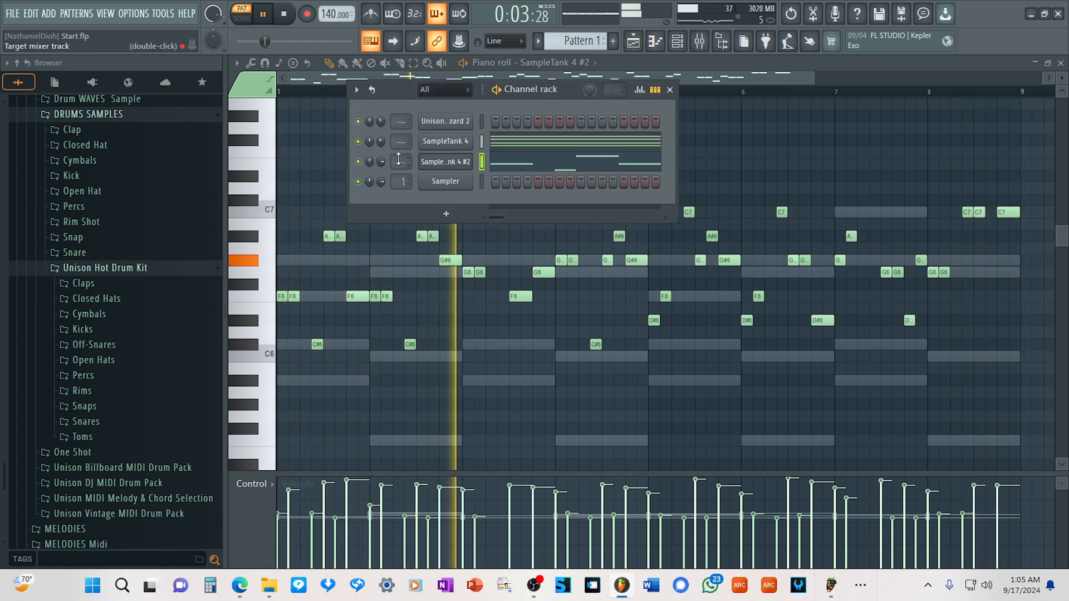
pyautogui.click(453, 167)
pyautogui.moveTo(543, 187); pyautogui.dragTo(516, 169)
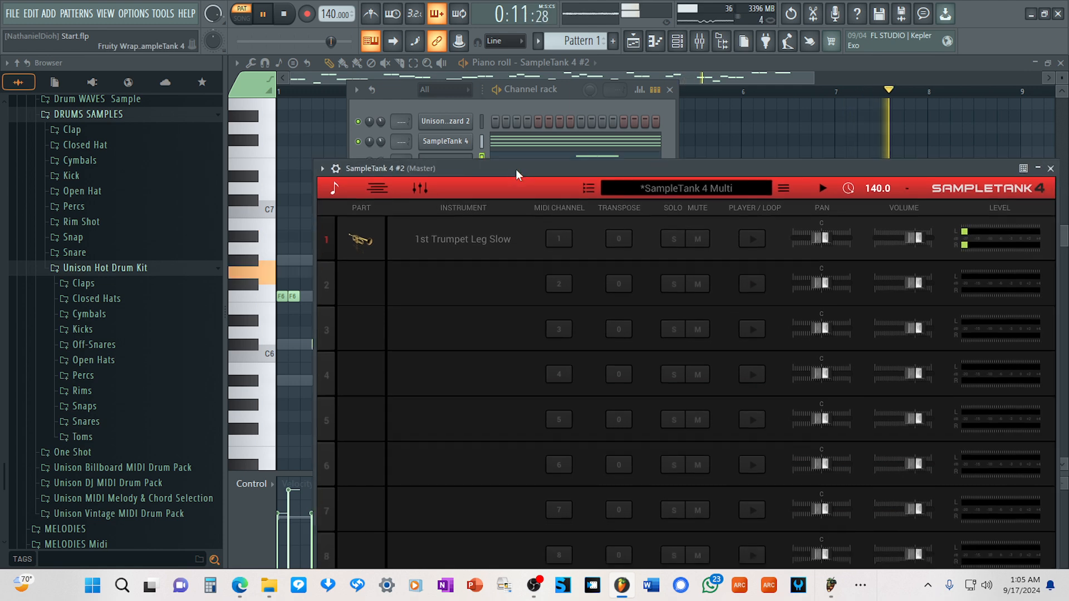
pyautogui.moveTo(557, 282); pyautogui.dragTo(558, 297)
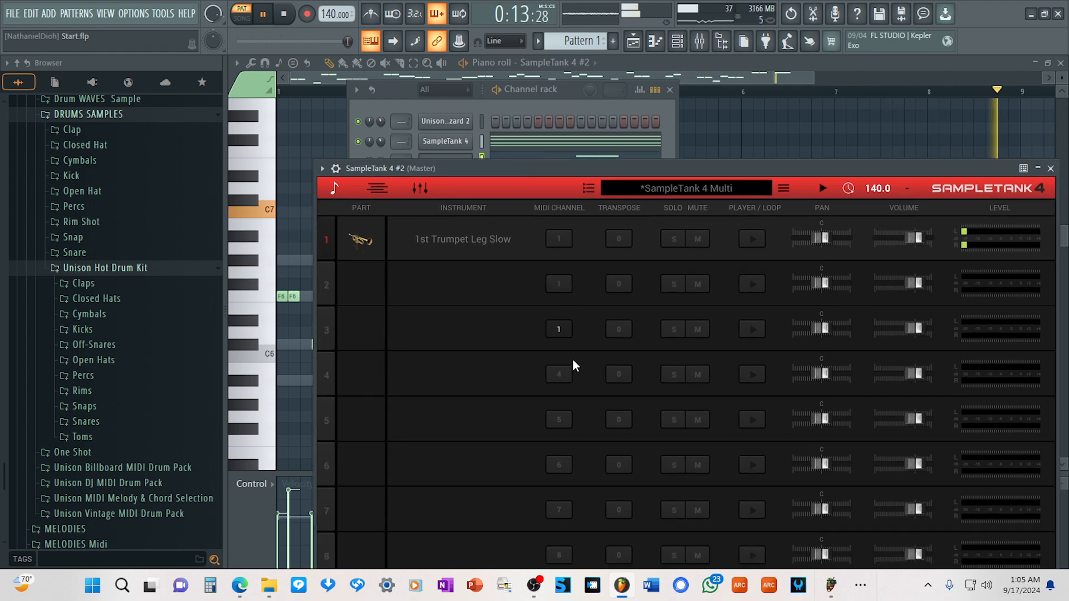
# Layer the Brass instrument 2nd Trumpet Sus mf 4,0 LP on part 2 and slightly lower the volume of part 1.
pyautogui.click(454, 280)
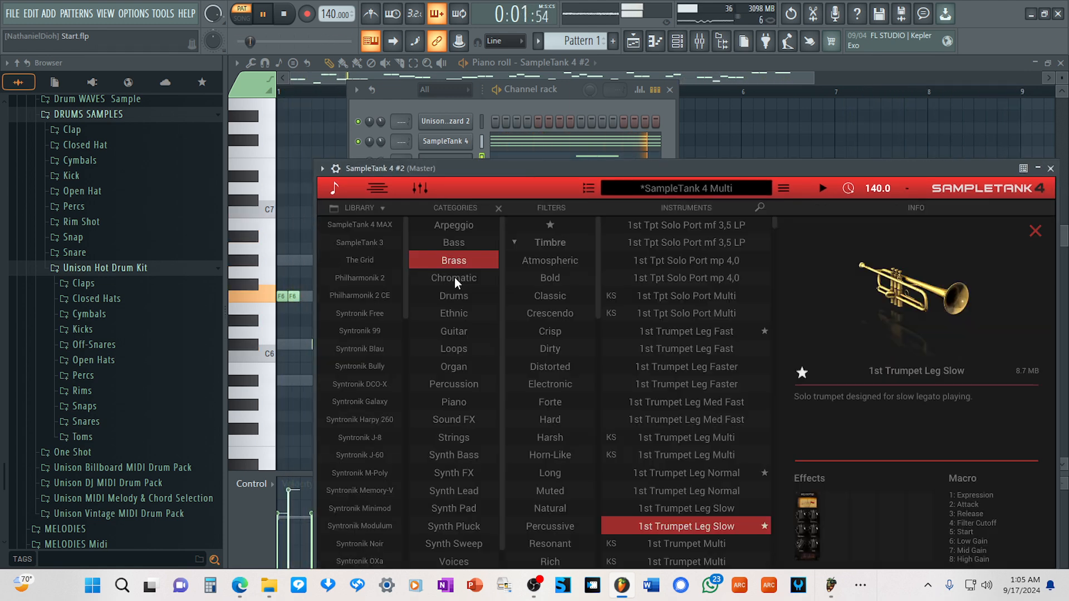
pyautogui.scroll(-5, 643, 413)
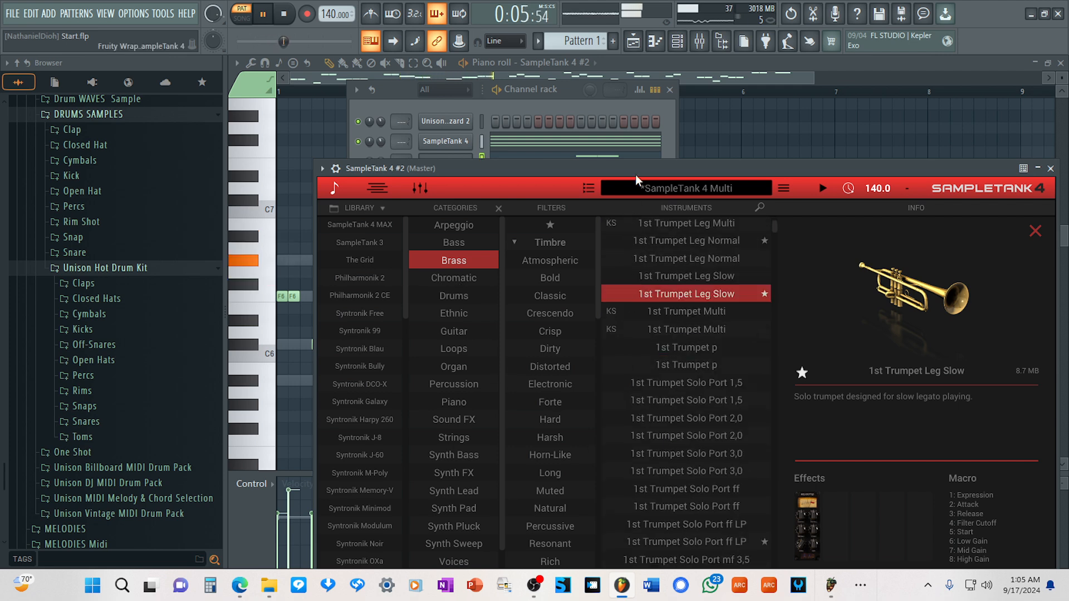
pyautogui.moveTo(636, 175); pyautogui.dragTo(646, 88)
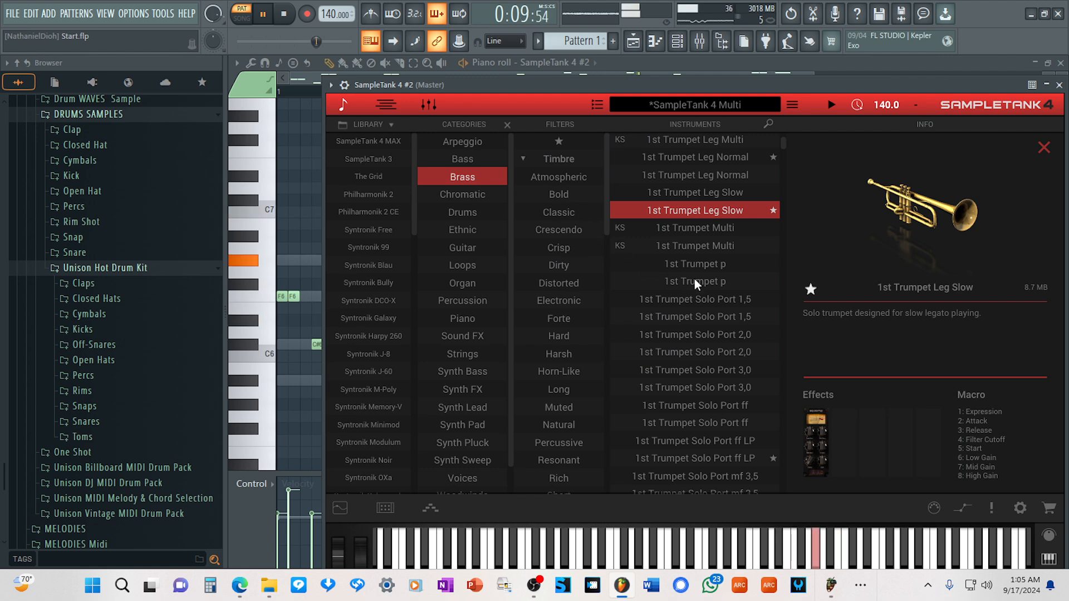
pyautogui.scroll(-1, 694, 278)
pyautogui.scroll(-3, 696, 282)
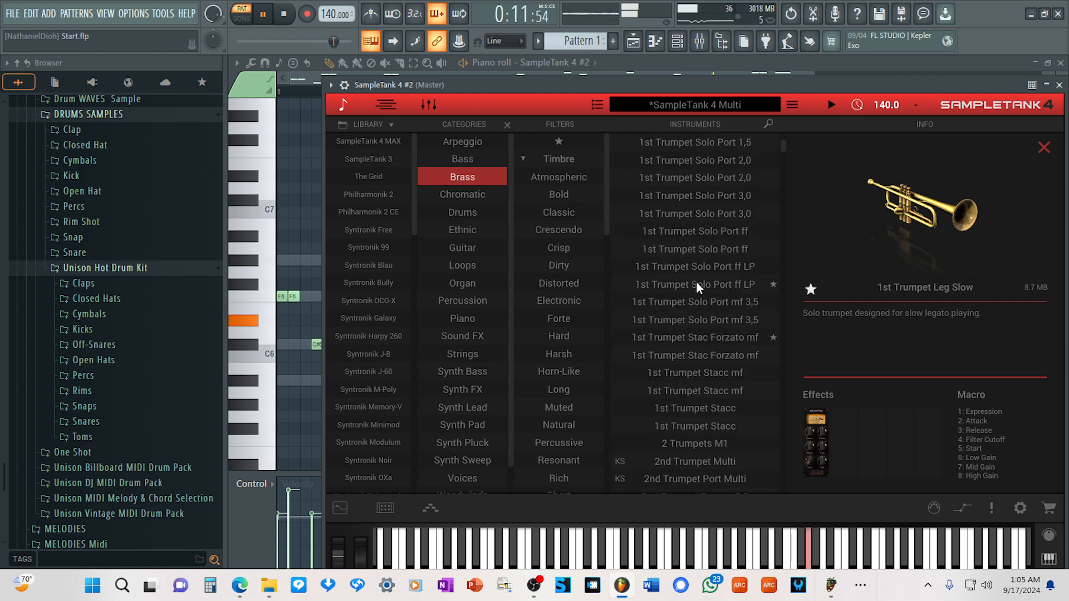
pyautogui.scroll(-3, 700, 291)
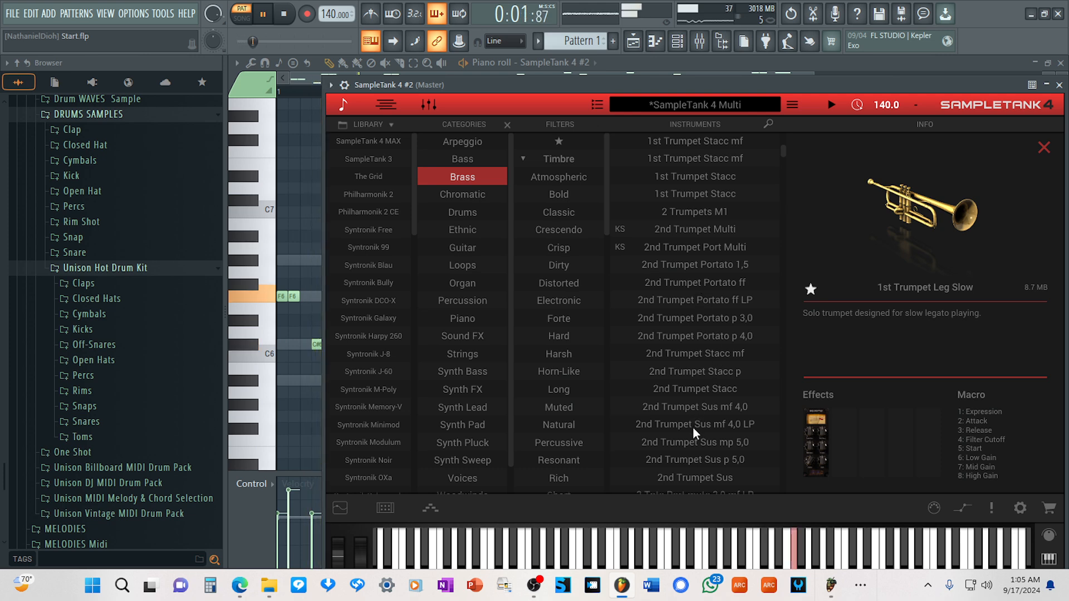
pyautogui.doubleClick(685, 423)
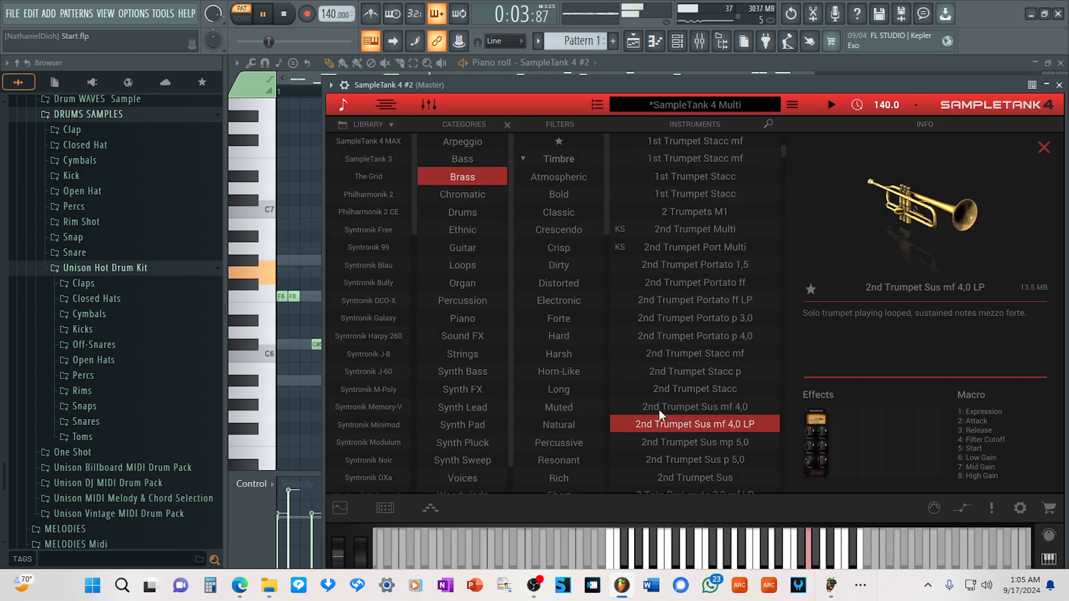
pyautogui.click(343, 103)
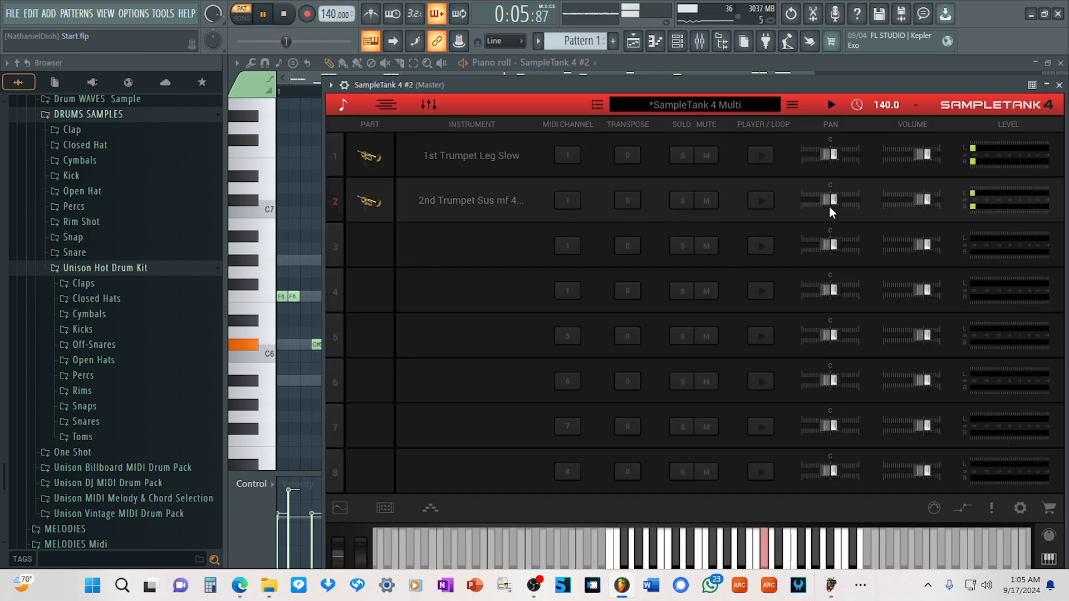
pyautogui.moveTo(920, 158)
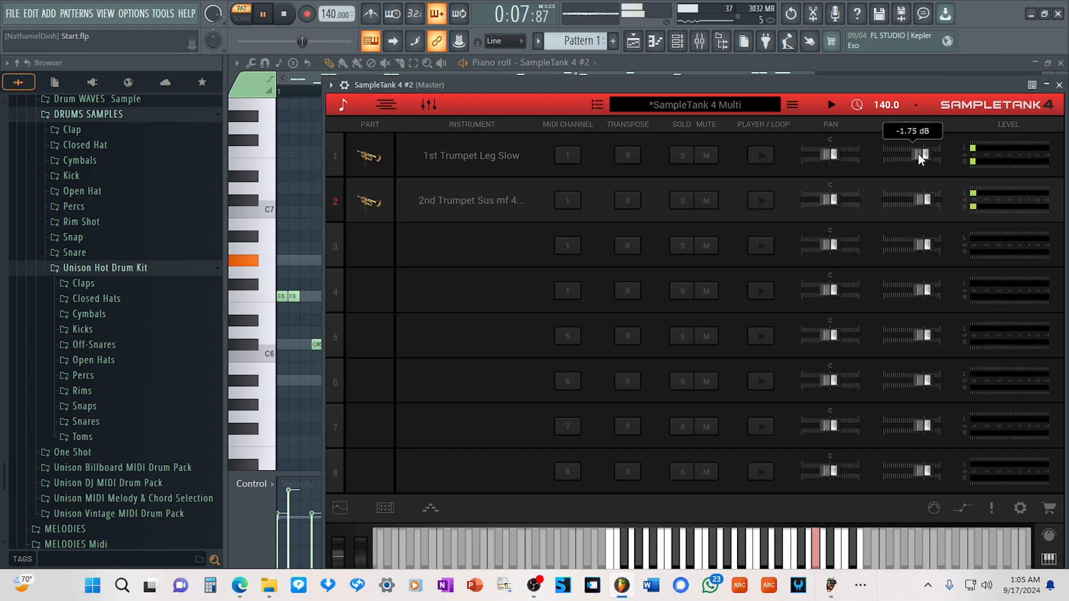
# Load the guitar Spring Up The Box into part 3 after auditioning Steel stretch-Pad, Springuitar and Spring Wahness M400.
pyautogui.click(473, 245)
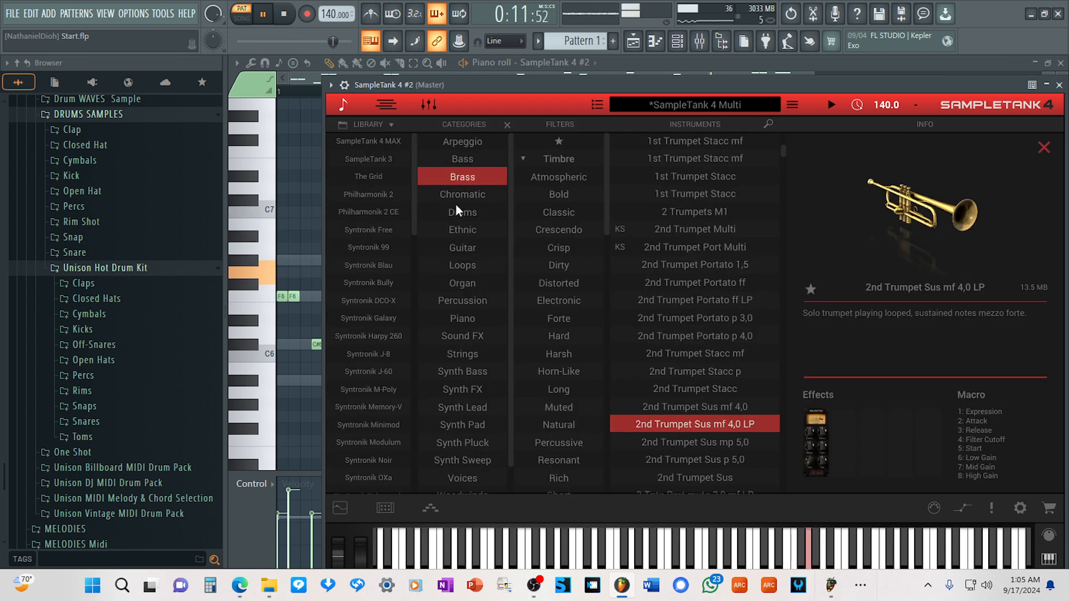
pyautogui.click(458, 179)
pyautogui.click(467, 245)
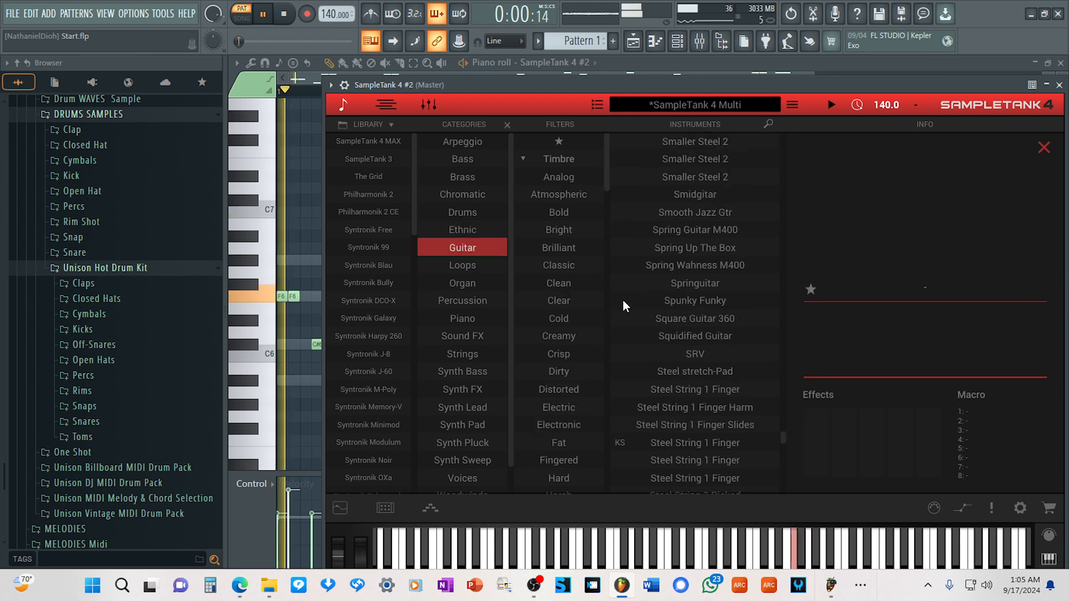
pyautogui.click(690, 372)
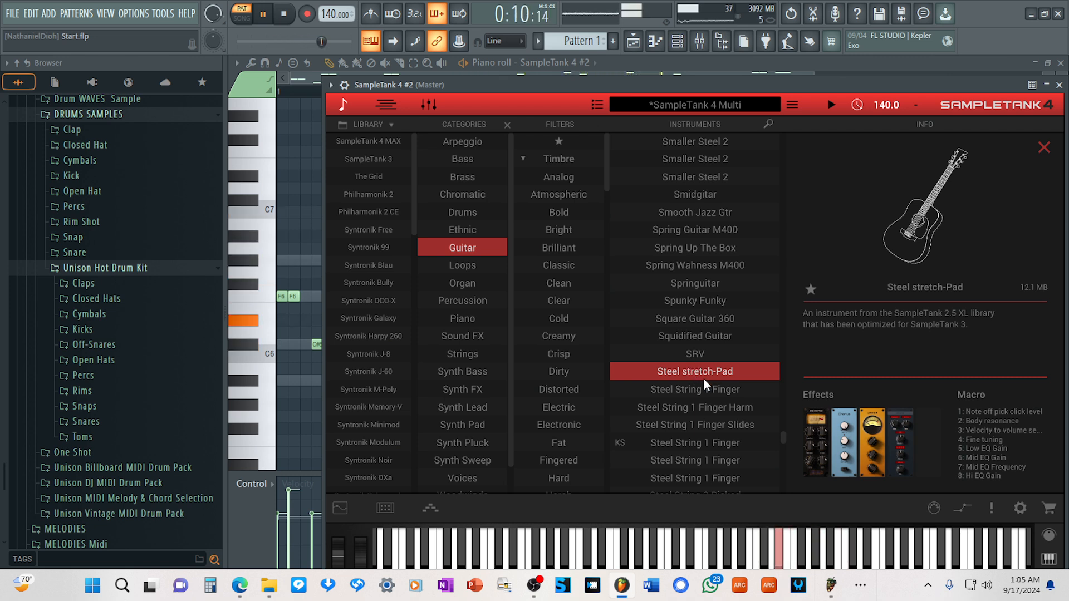
pyautogui.click(701, 285)
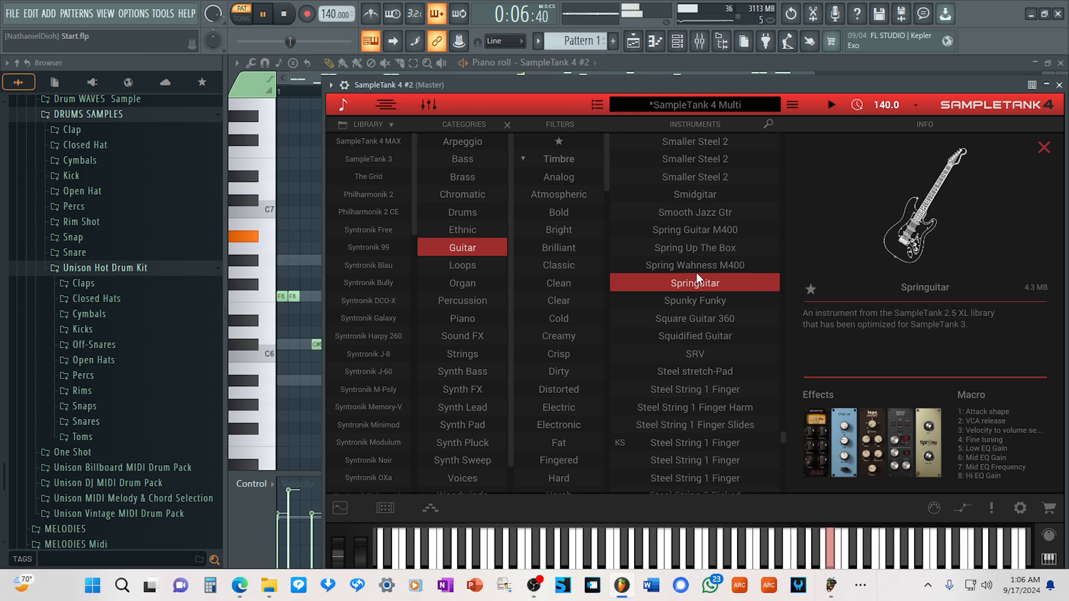
pyautogui.click(696, 267)
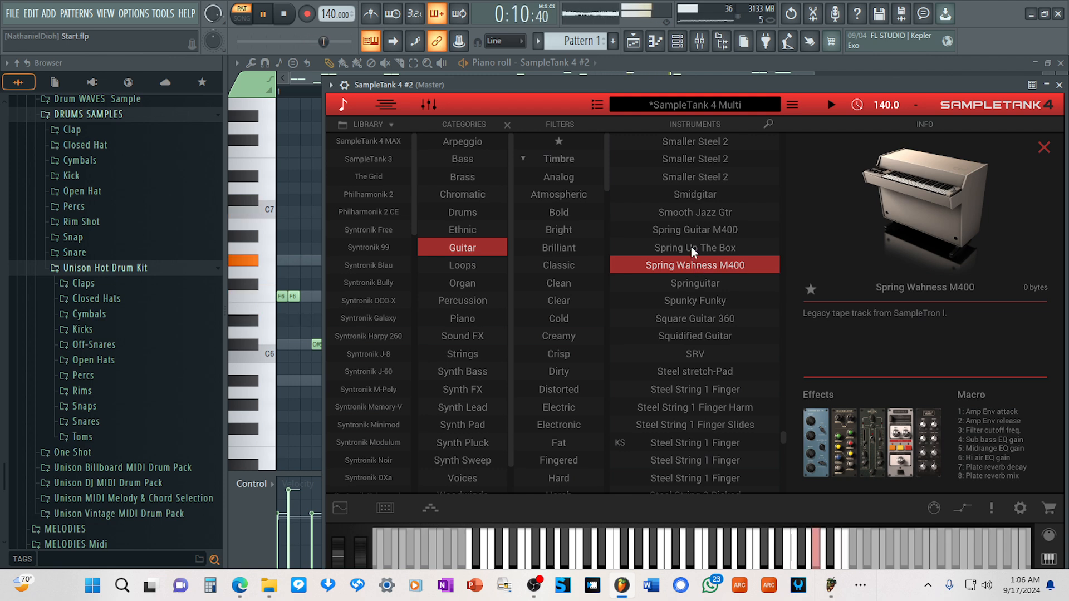
pyautogui.click(691, 247)
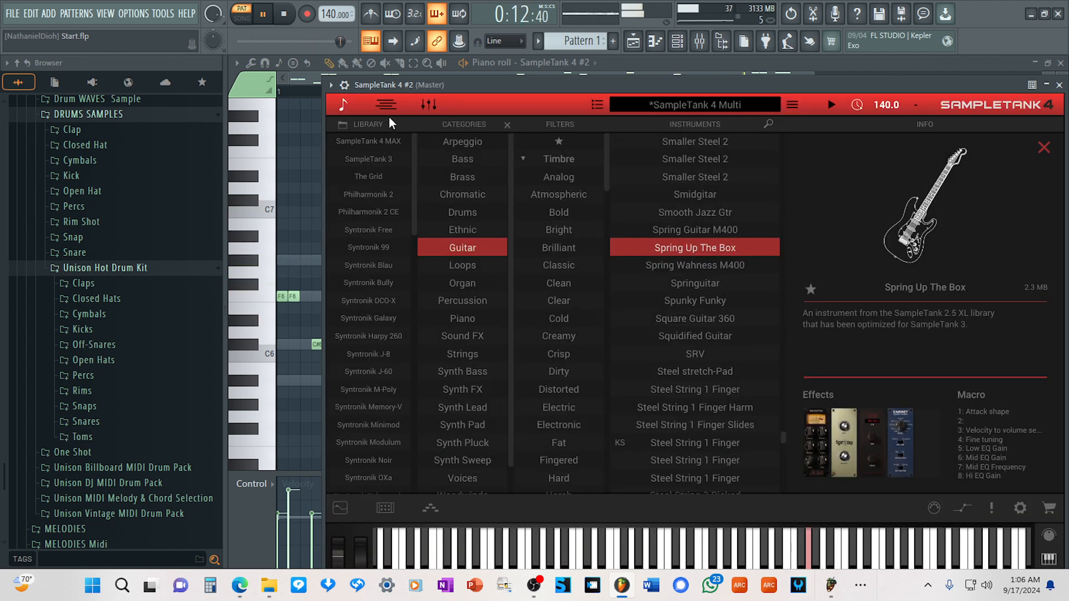
# Set the volume of part 3 to -11.36 dB and part 5 to -16.46 dB, and lower part 4 as well.
pyautogui.click(342, 105)
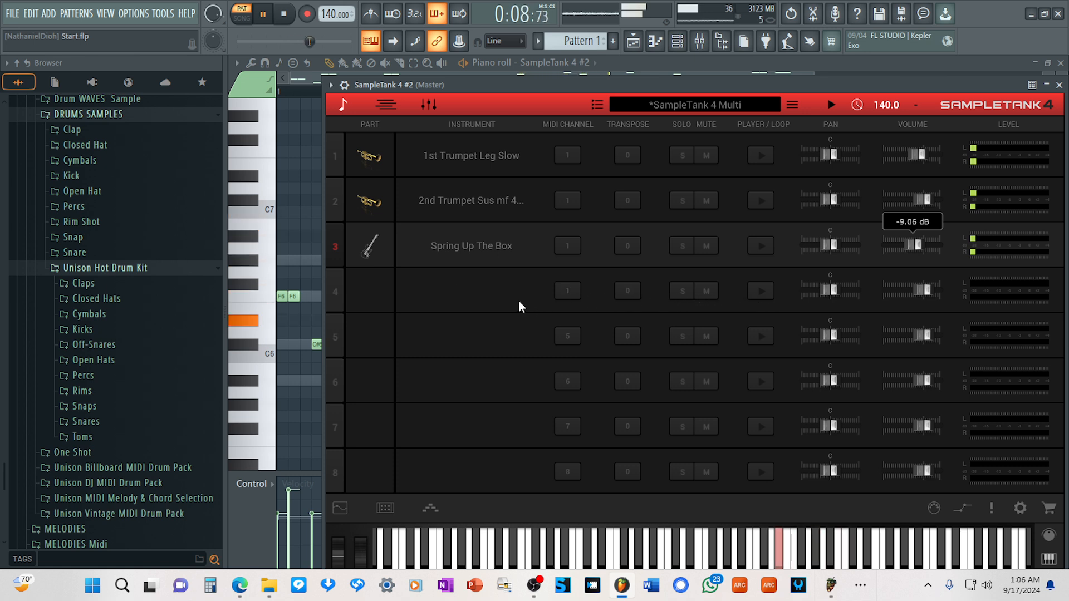
pyautogui.moveTo(920, 289); pyautogui.dragTo(910, 290)
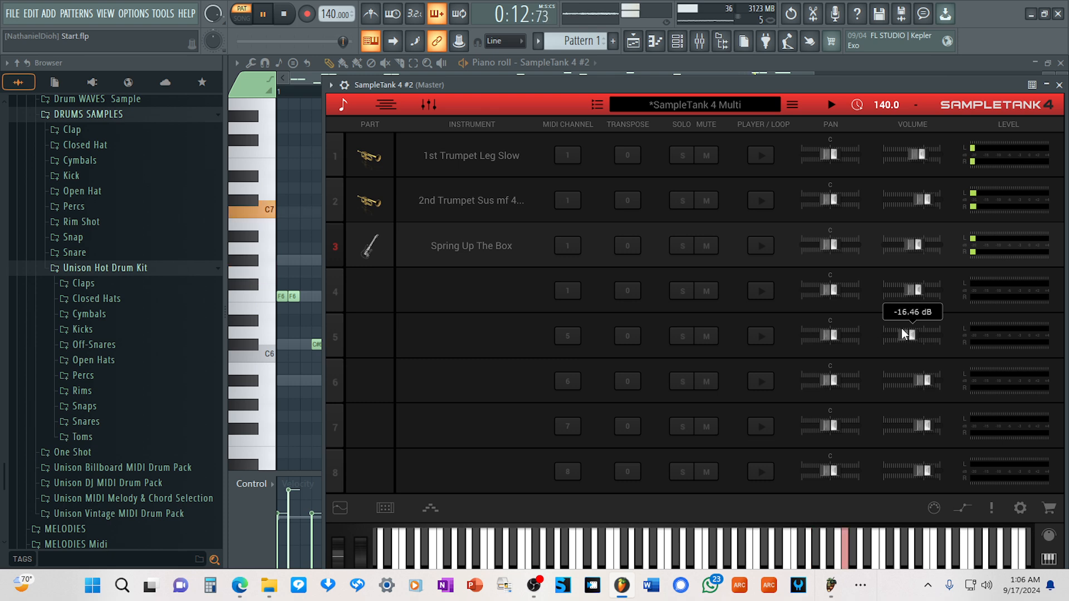
pyautogui.moveTo(915, 244); pyautogui.dragTo(913, 244)
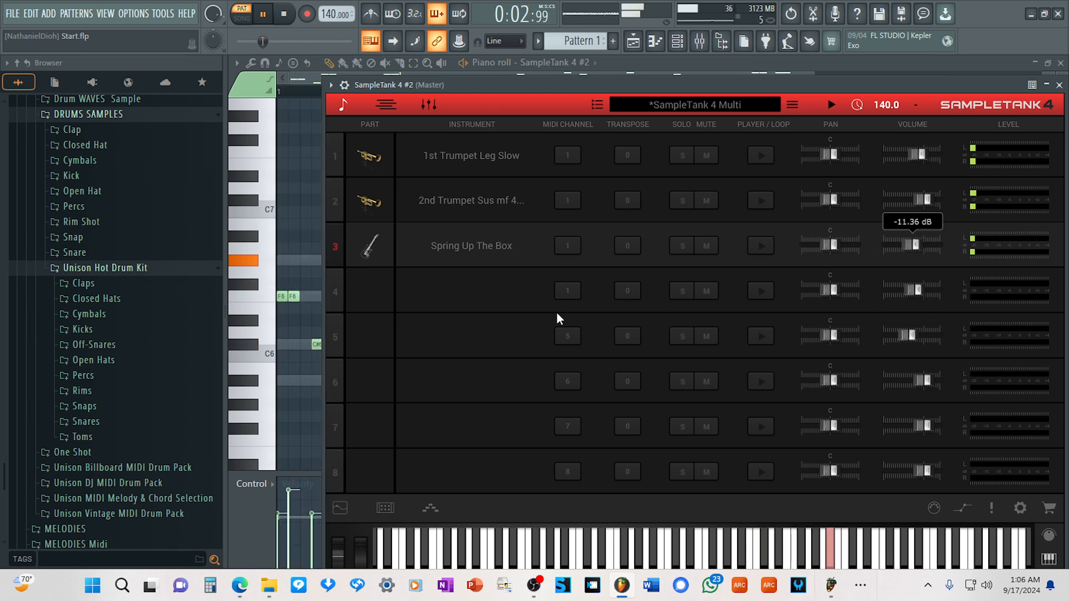
# Load the guitar Six String Acoustic into part 4 after trying Smidgitar, lower its volume slightly and close SampleTank.
pyautogui.click(454, 291)
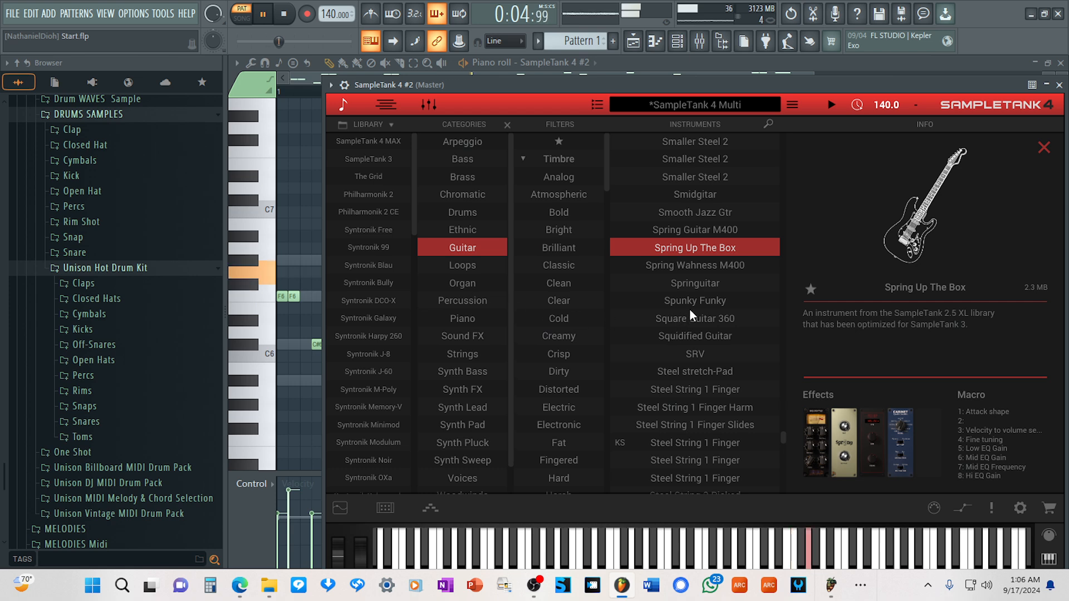
pyautogui.click(693, 195)
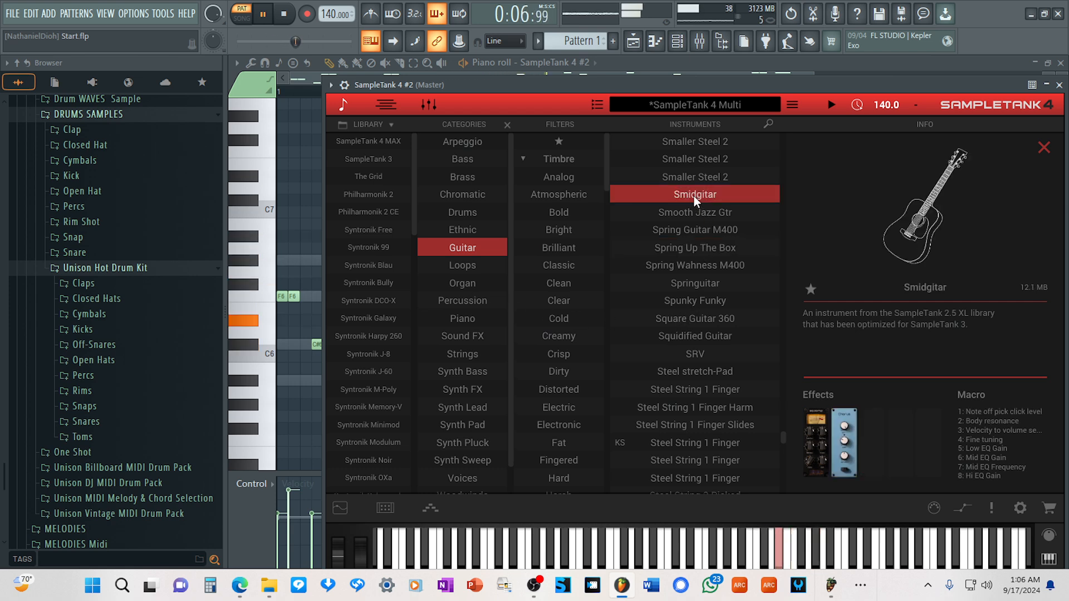
pyautogui.click(344, 105)
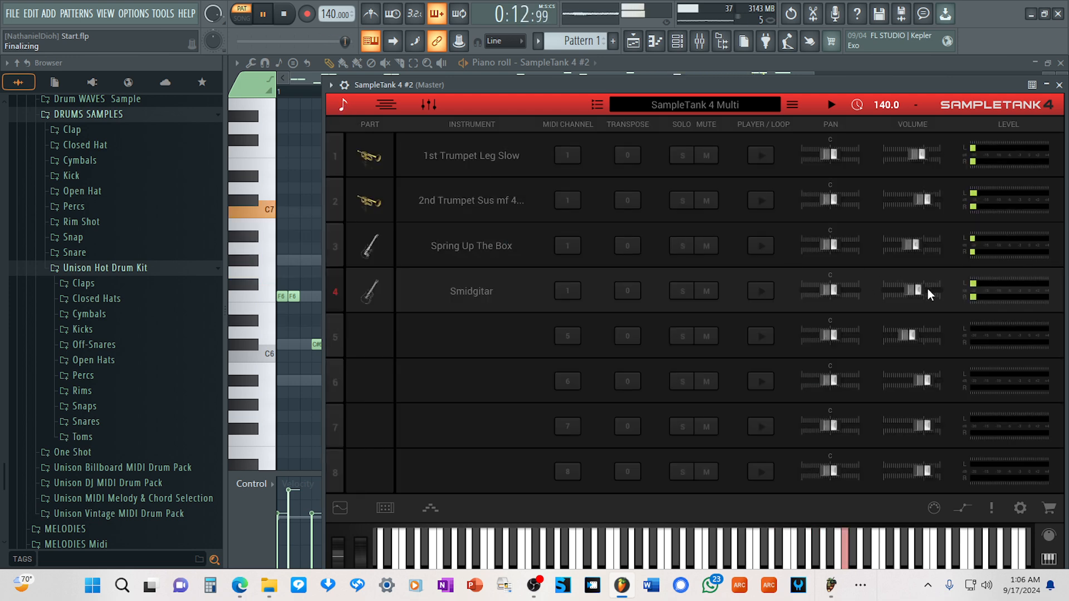
pyautogui.click(485, 291)
pyautogui.scroll(4, 698, 245)
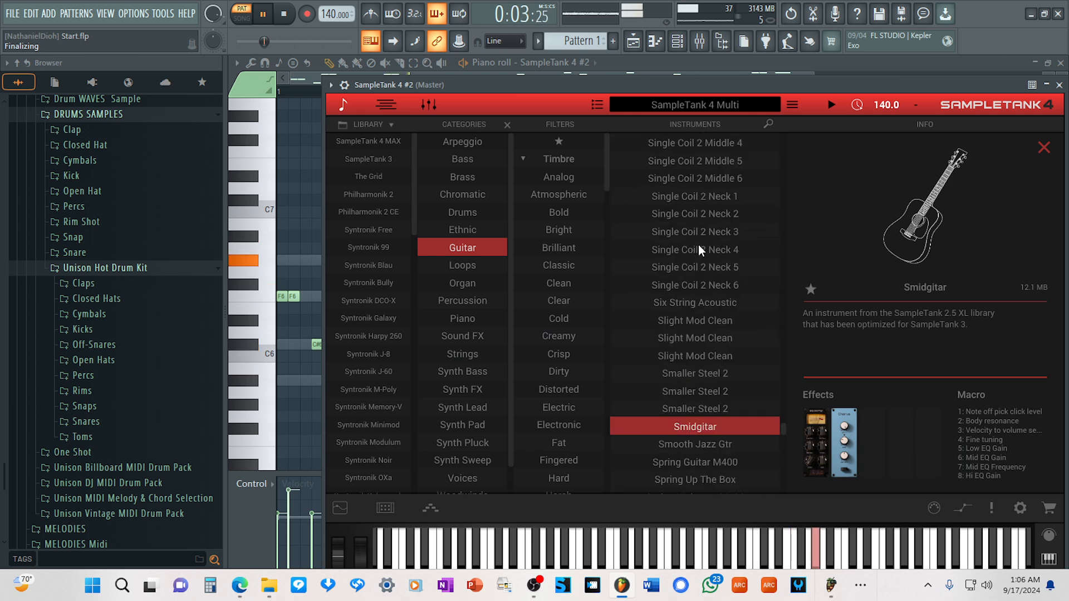
pyautogui.click(687, 302)
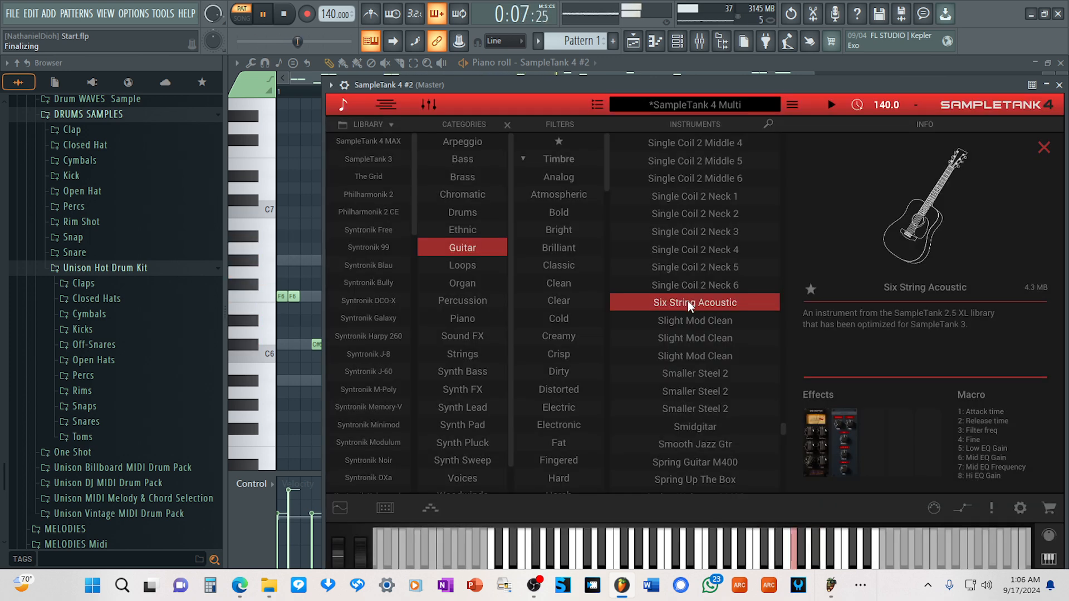
pyautogui.click(344, 104)
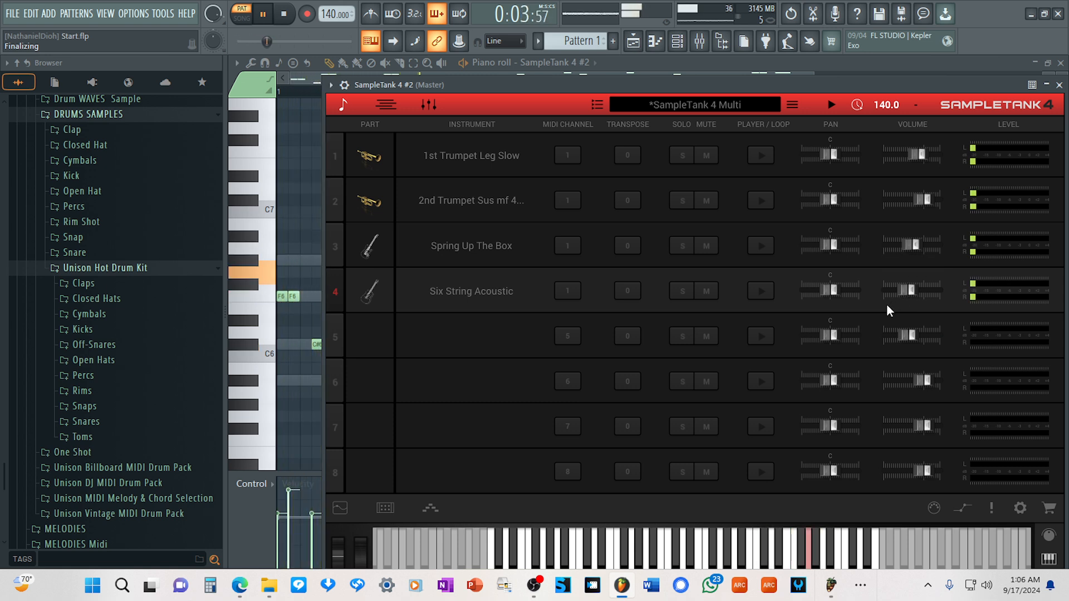
pyautogui.click(1060, 85)
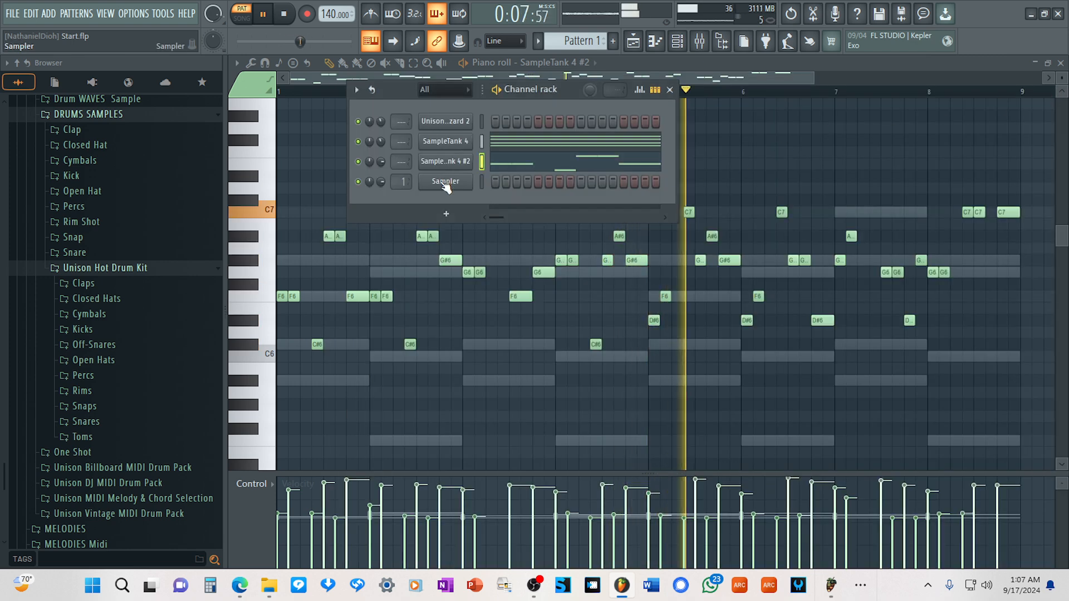
# Save the project with the layered lead sound.
pyautogui.rightClick(471, 187)
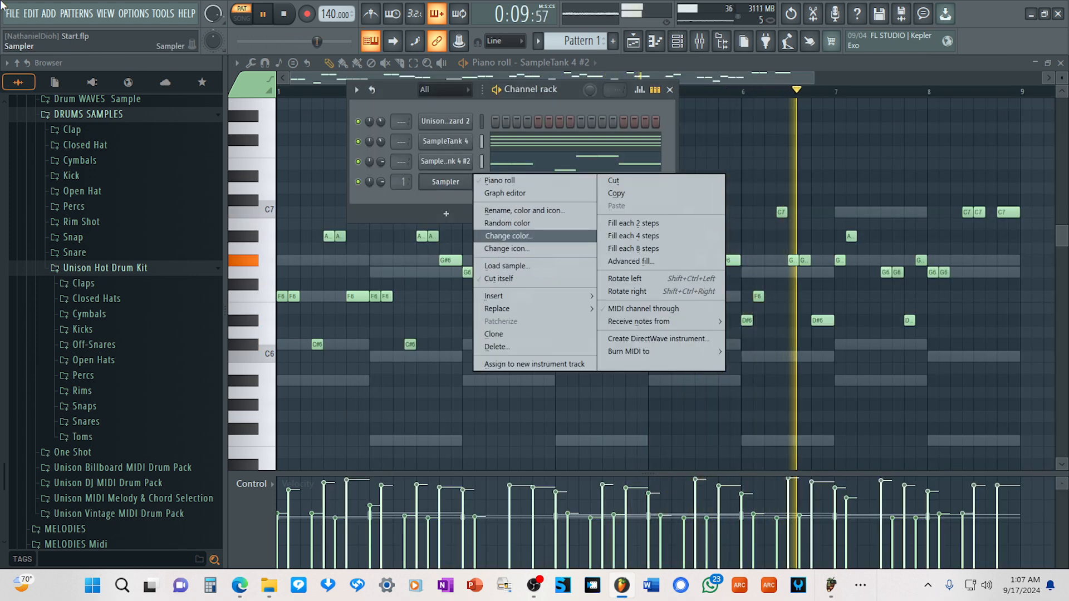
pyautogui.click(14, 18)
pyautogui.click(37, 75)
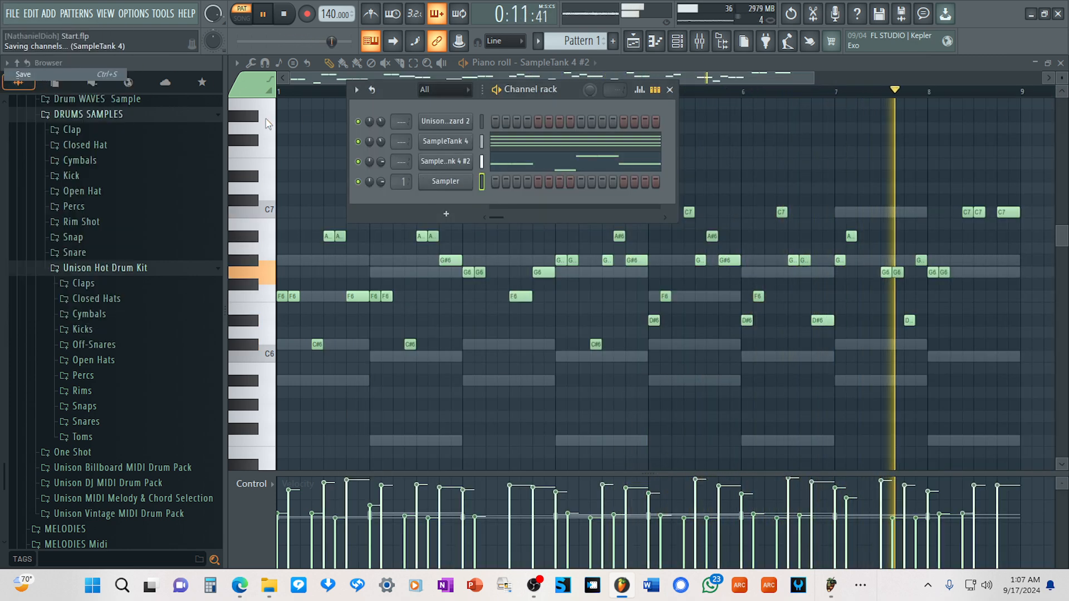
# Insert a third SampleTank 4 channel from the Sampler channel in the channel rack.
pyautogui.rightClick(467, 182)
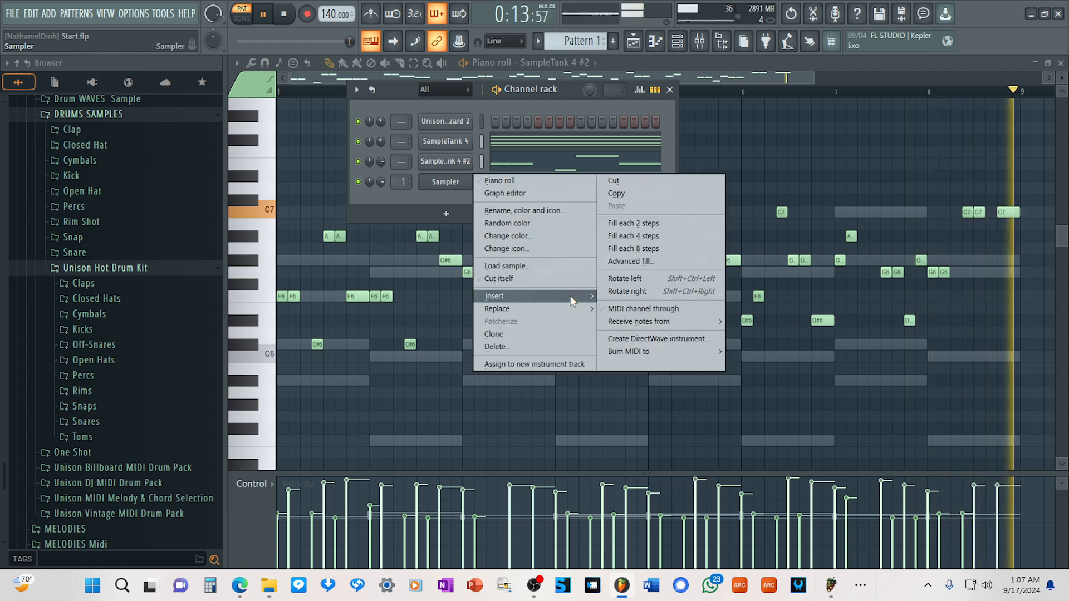
pyautogui.moveTo(535, 296)
pyautogui.click(643, 280)
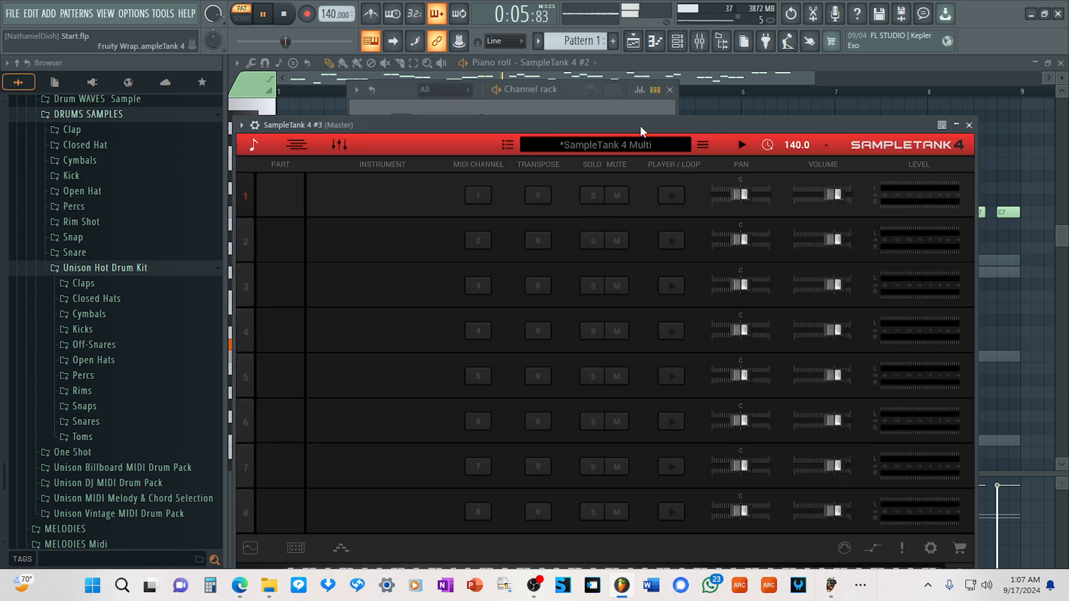
# Open Unison MIDI Wizard 2 from the channel rack and generate a new 8-bar Hip Hop & Rap lead melody in F minor.
pyautogui.moveTo(640, 126); pyautogui.dragTo(645, 186)
pyautogui.moveTo(569, 179); pyautogui.dragTo(567, 196)
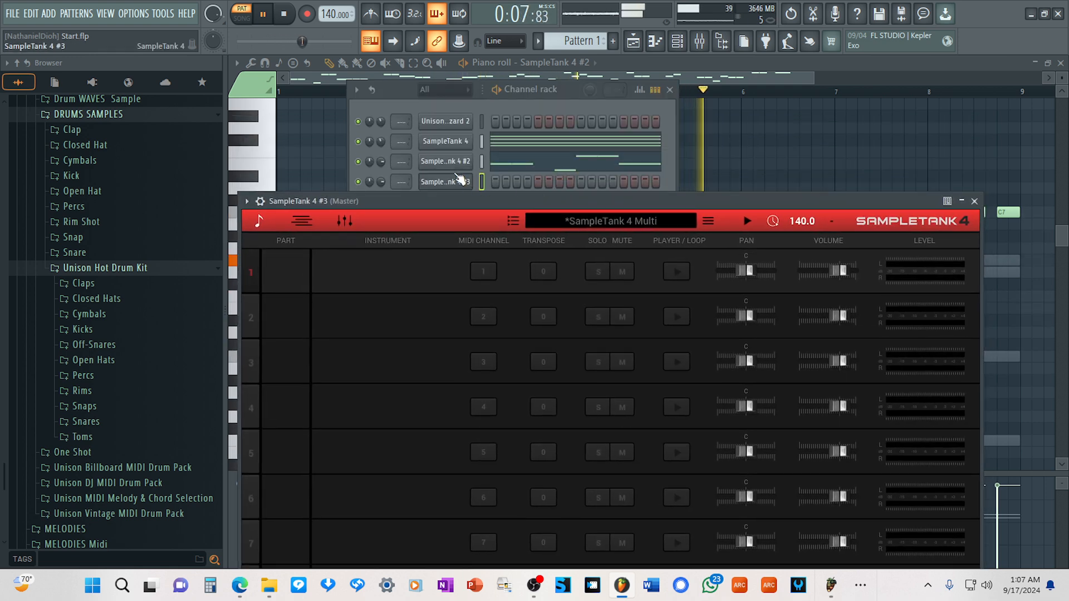
pyautogui.click(445, 125)
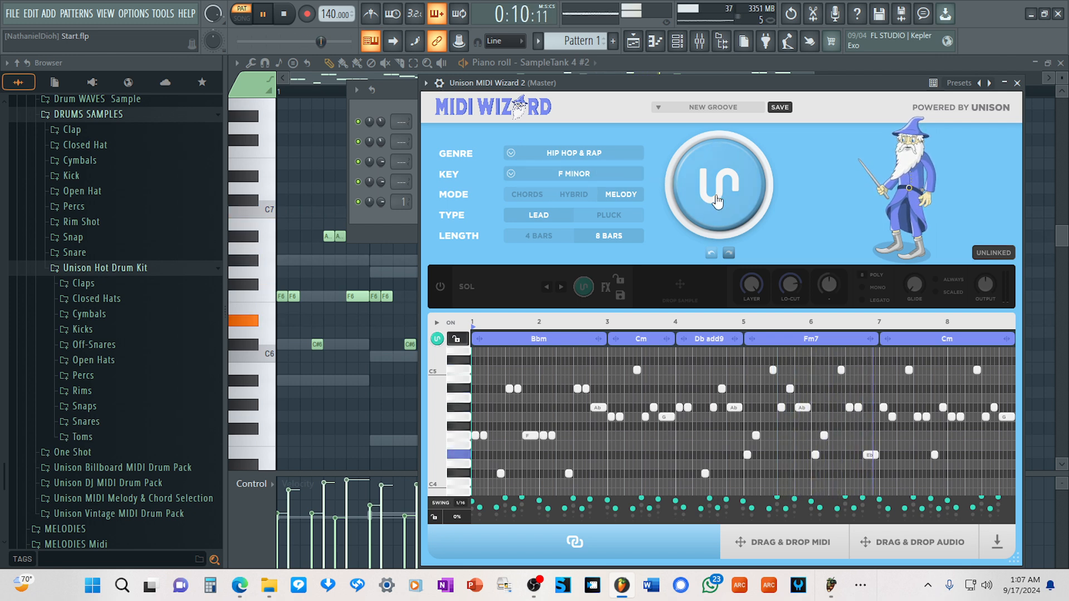
pyautogui.click(717, 200)
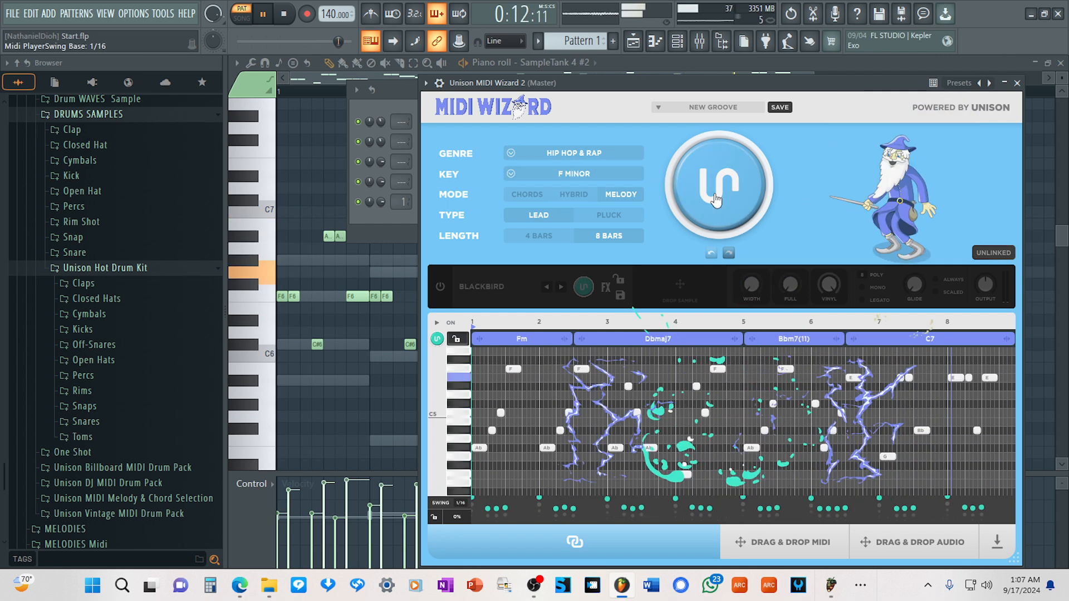
# Switch on MIDI Wizard's built-in sound and try the flute preset Alan on the generated melody.
pyautogui.click(440, 287)
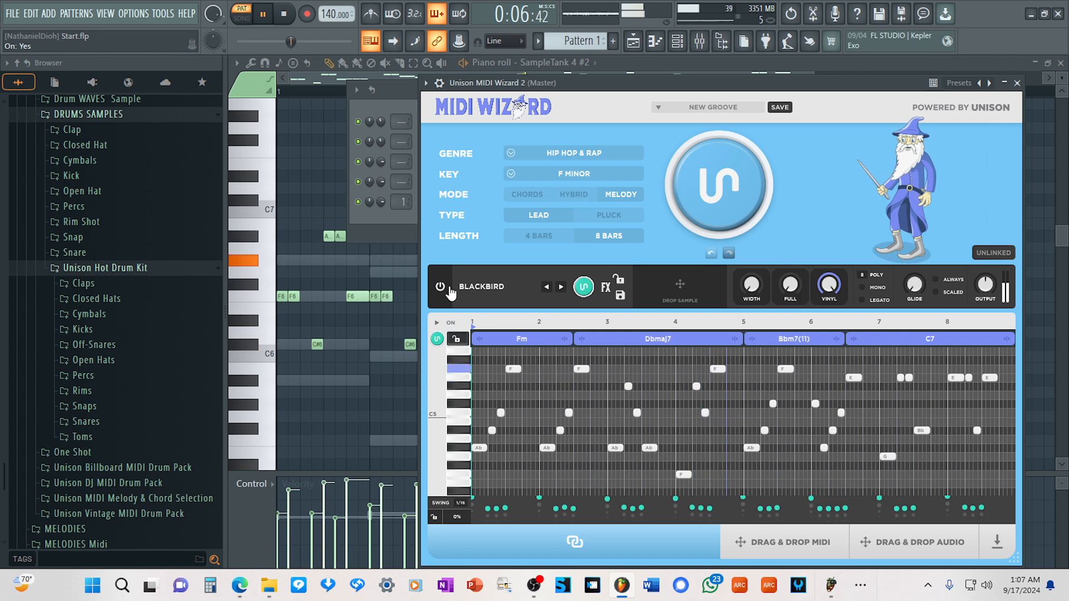
pyautogui.click(480, 286)
pyautogui.moveTo(519, 325)
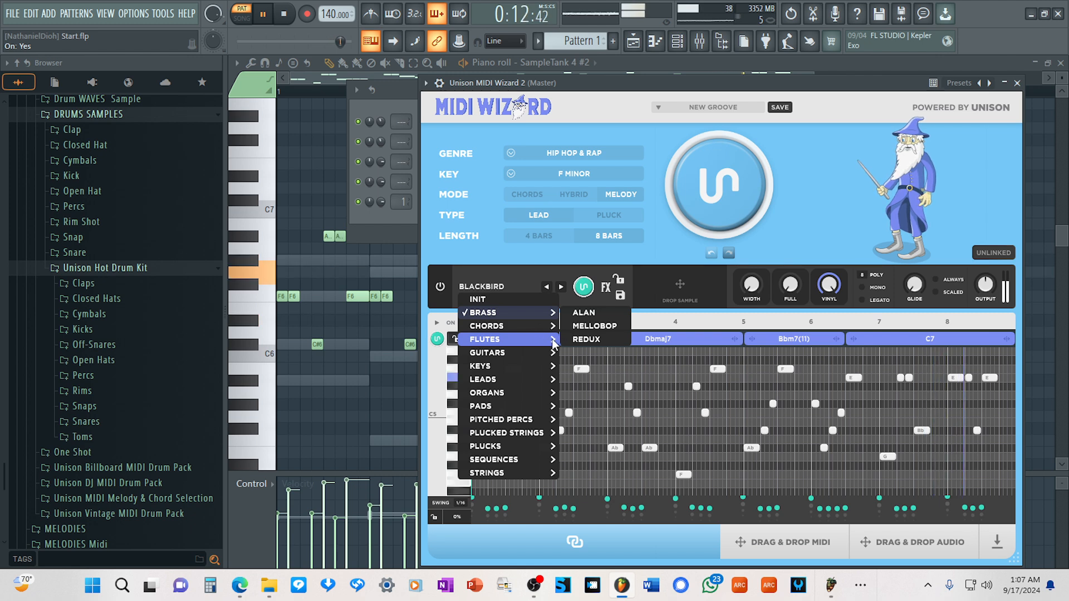
pyautogui.click(595, 315)
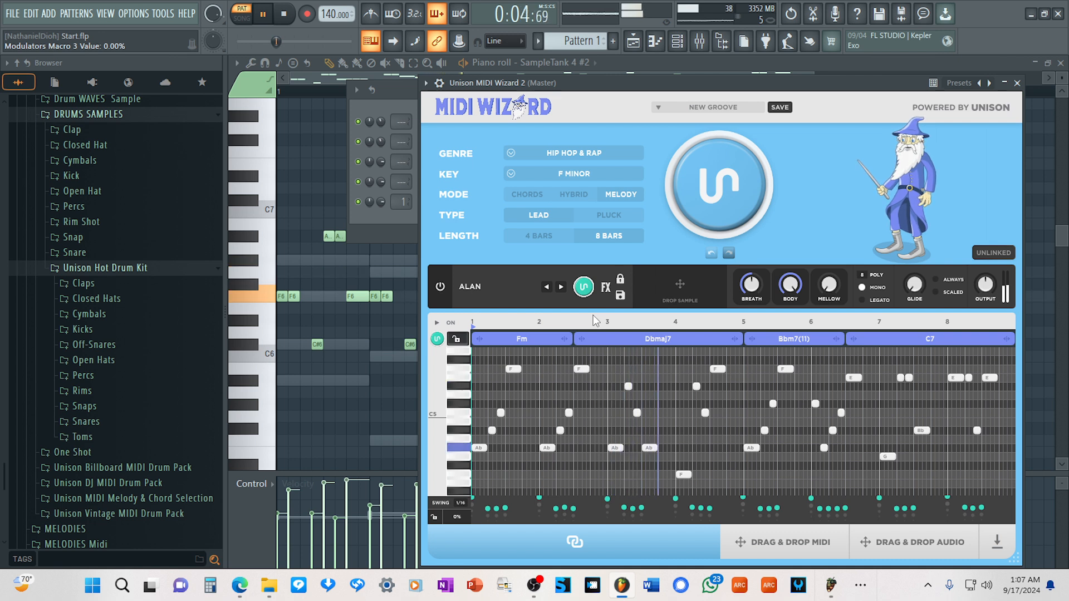
# Try the pluck preset Up High and the sequence preset 516Stutterstep on the melody, and switch the built-in sound off.
pyautogui.click(489, 293)
pyautogui.moveTo(499, 364)
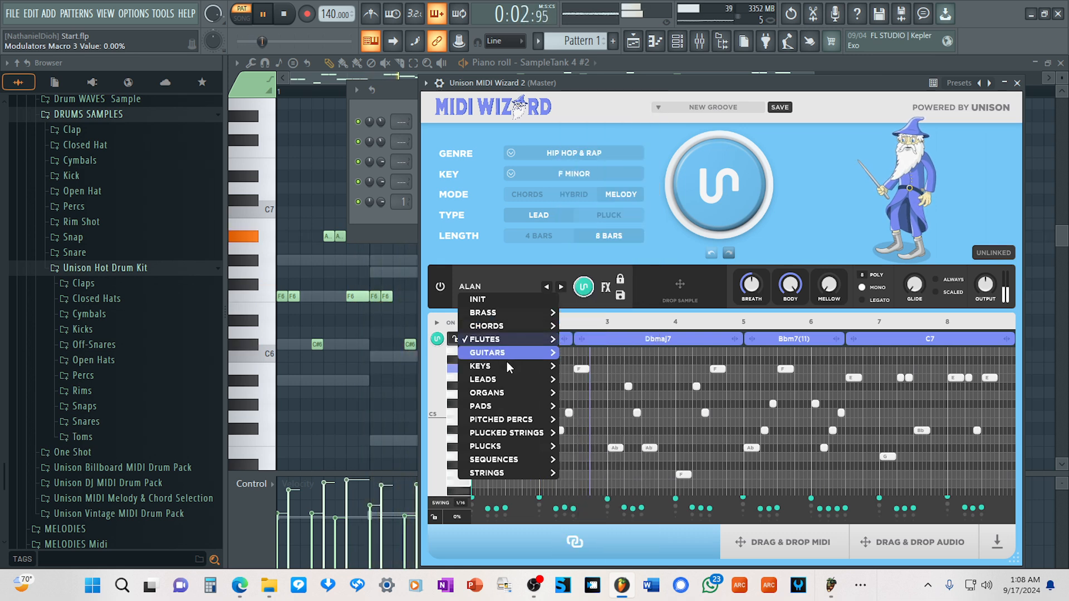
pyautogui.moveTo(537, 455)
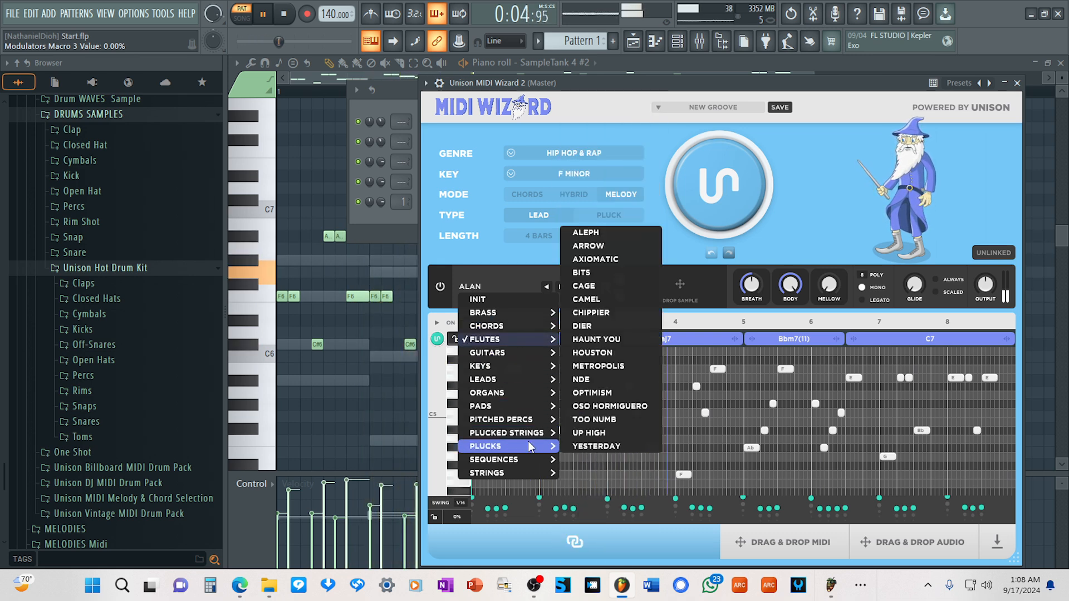
pyautogui.click(589, 433)
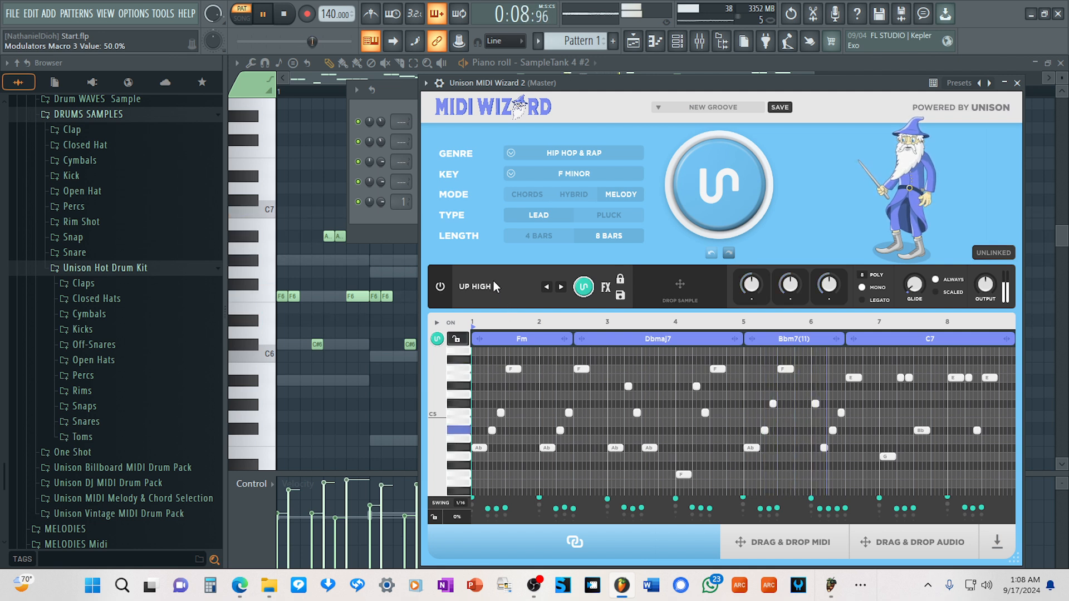
pyautogui.click(561, 287)
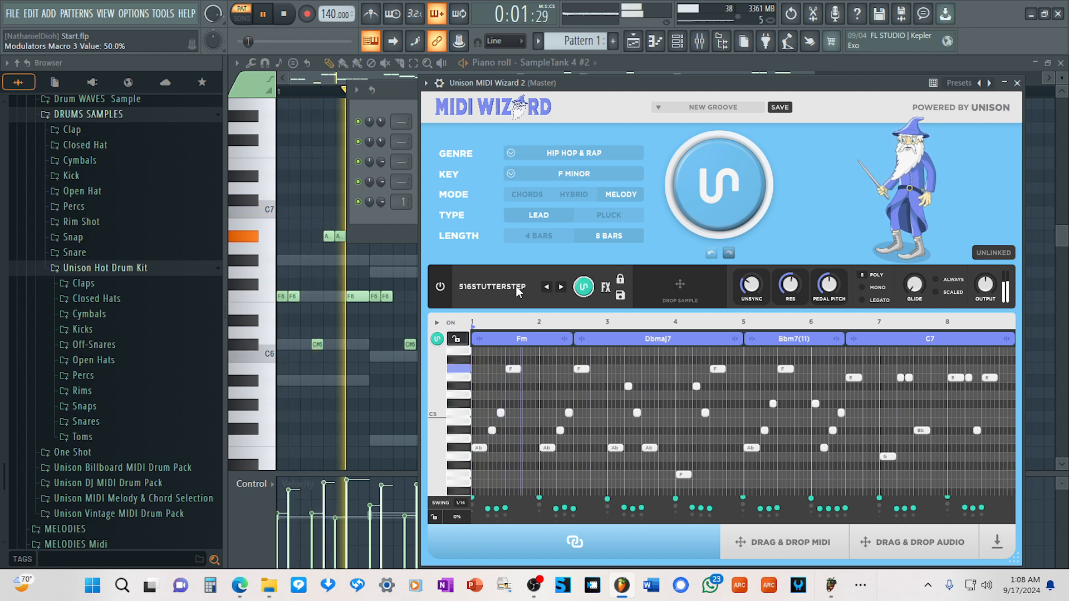
pyautogui.click(483, 282)
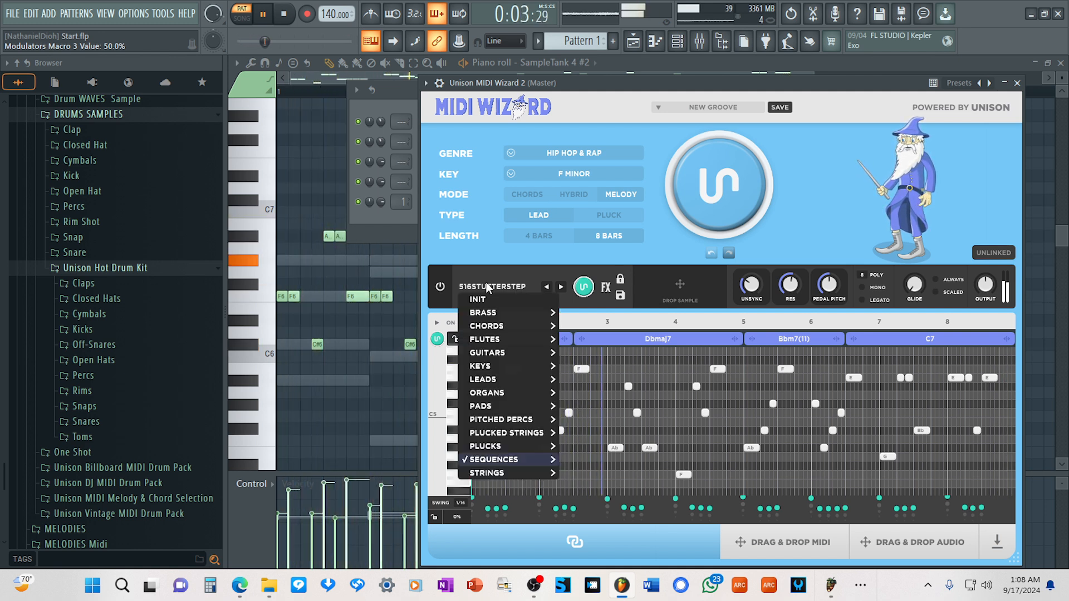
pyautogui.click(444, 286)
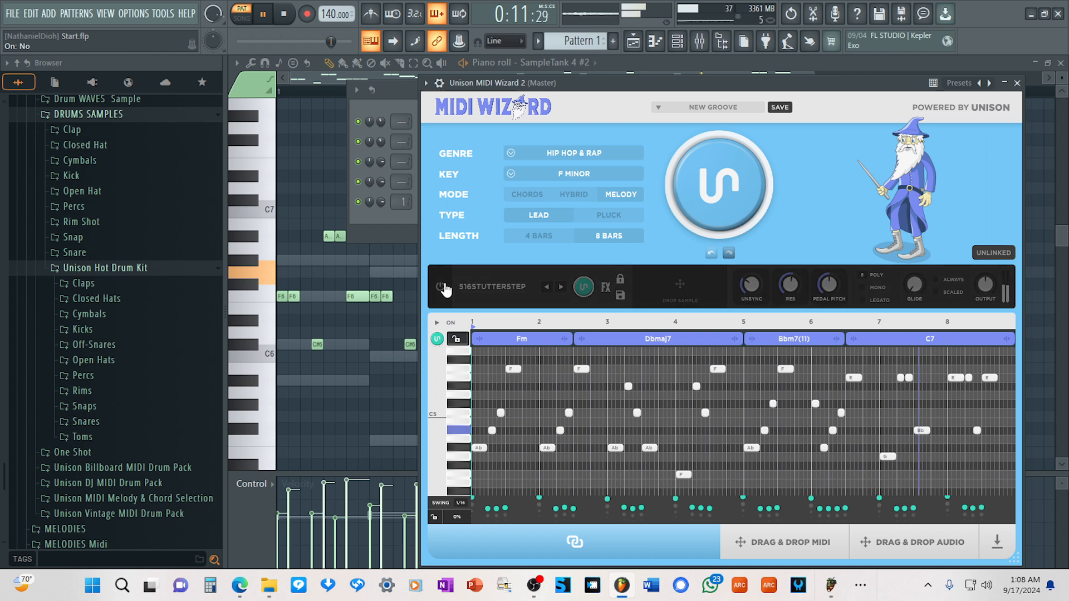
# Stop playback and browse the Arpeggio instruments for part 1 of the third SampleTank 4.
pyautogui.moveTo(661, 86); pyautogui.dragTo(714, 81)
pyautogui.press('space')
pyautogui.rightClick(451, 203)
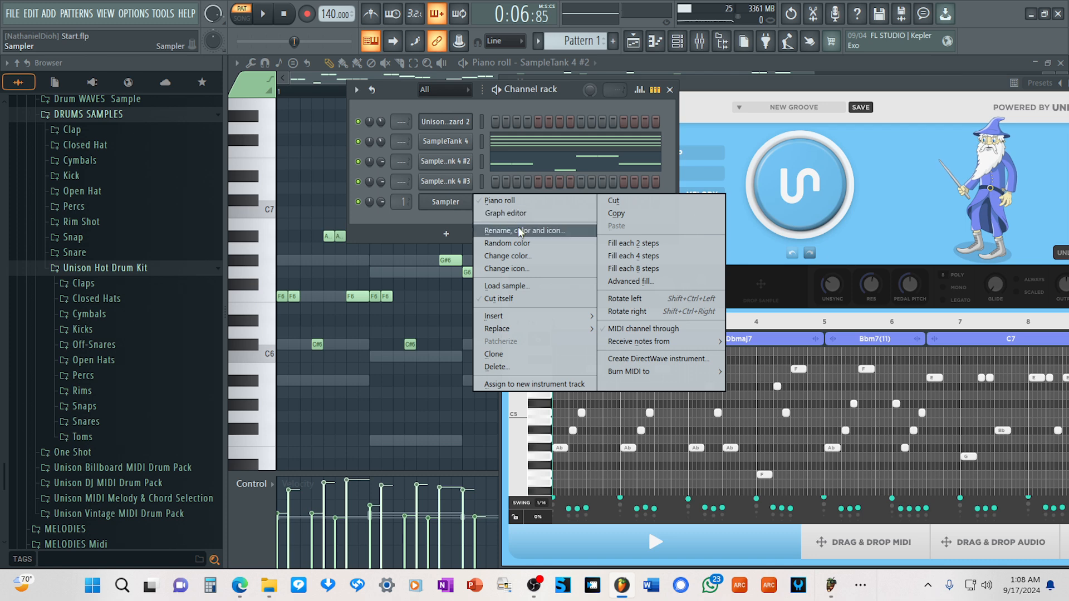
pyautogui.click(412, 187)
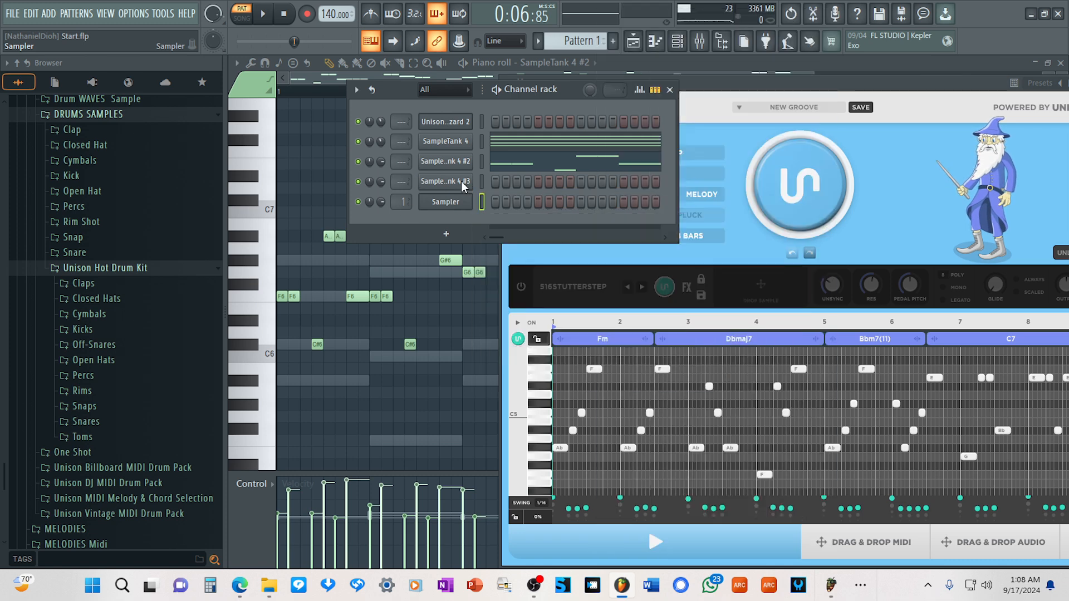
pyautogui.click(462, 183)
pyautogui.click(466, 184)
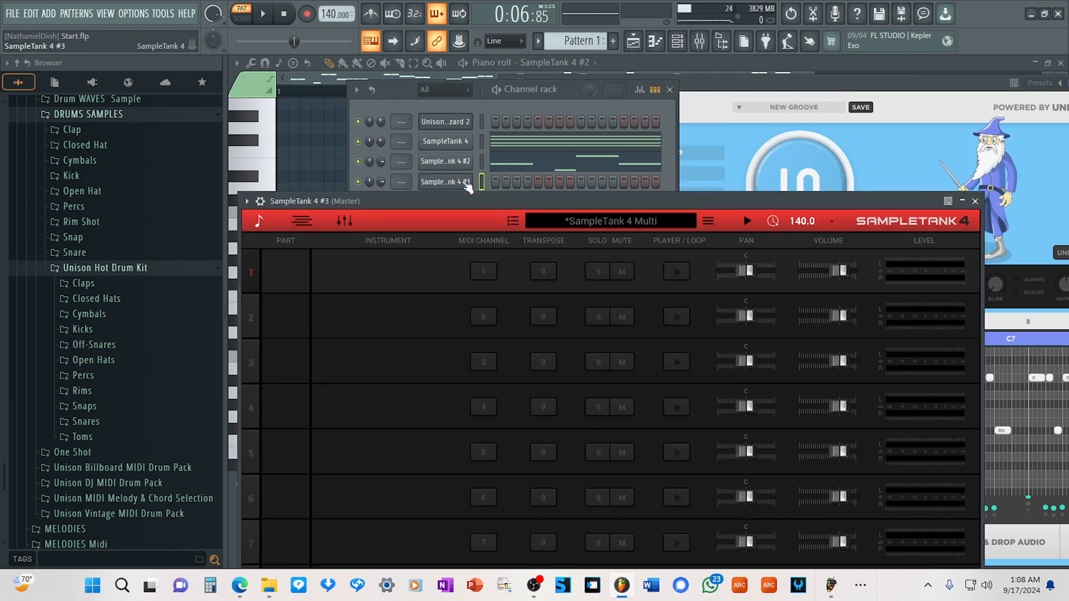
pyautogui.moveTo(477, 191); pyautogui.dragTo(485, 180)
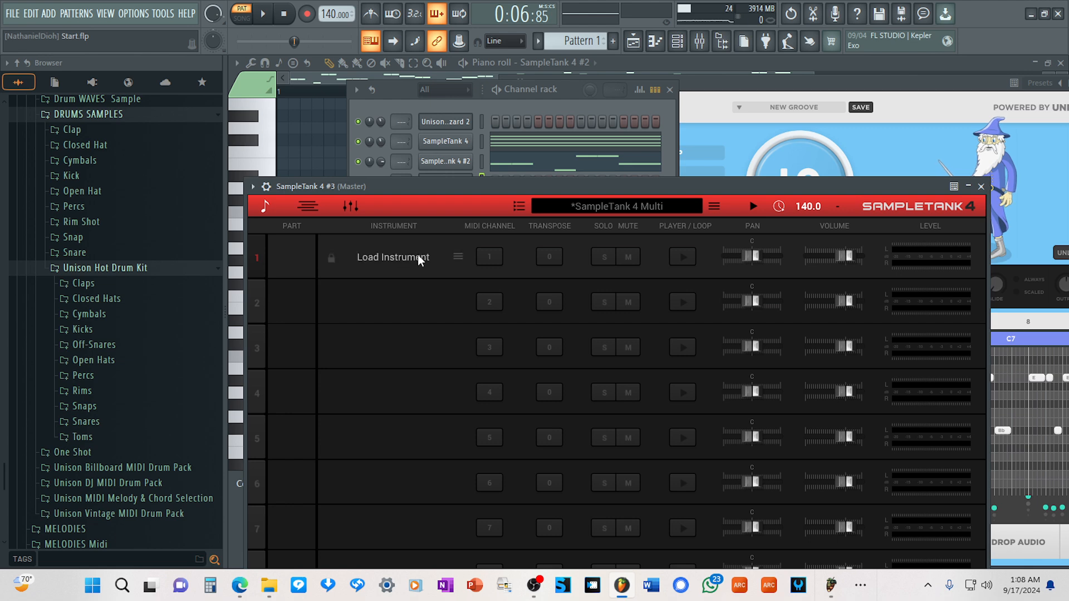
pyautogui.click(416, 258)
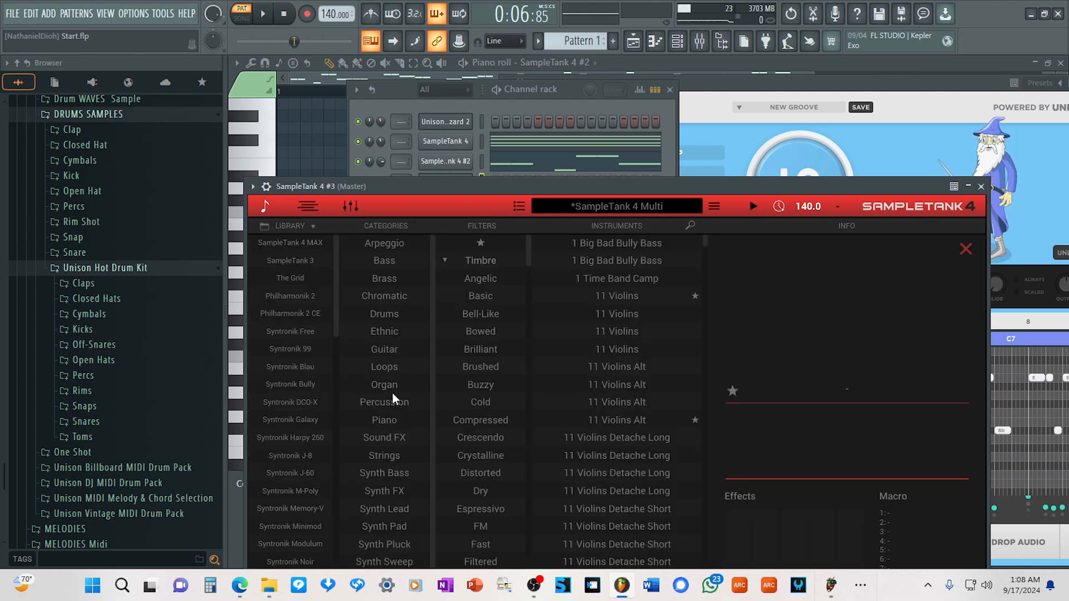
pyautogui.click(390, 246)
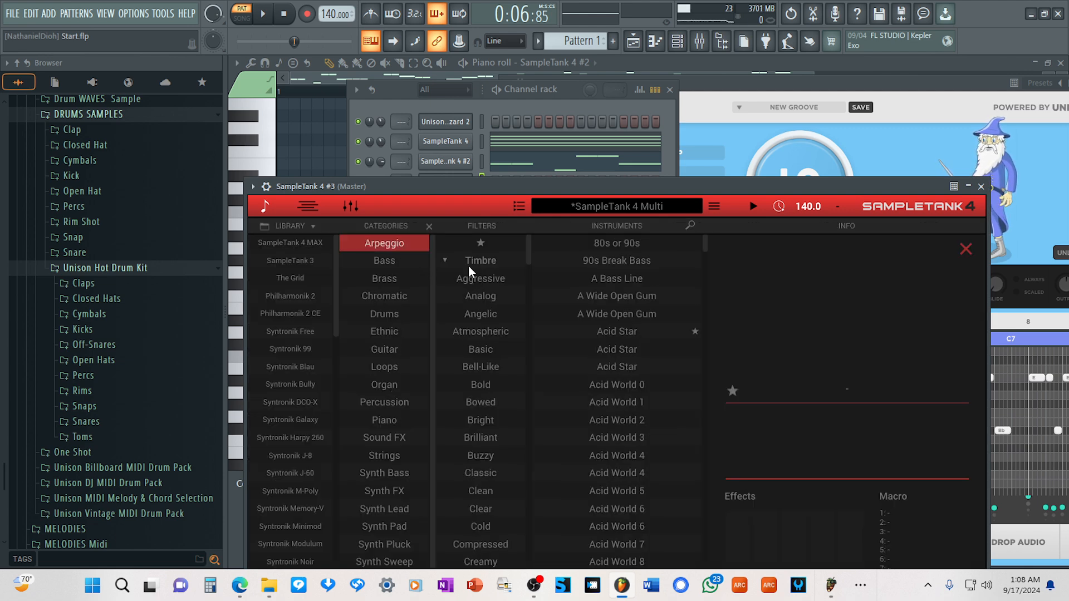
# Transfer the generated melody's MIDI from MIDI Wizard onto the third SampleTank 4 channel in the channel rack.
pyautogui.moveTo(604, 188); pyautogui.dragTo(460, 191)
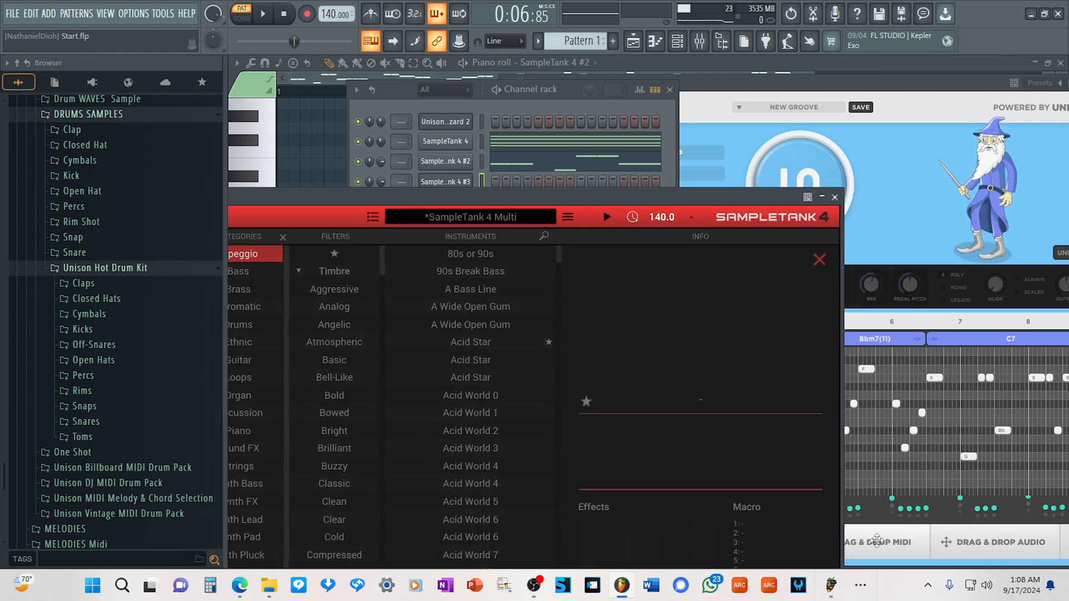
pyautogui.moveTo(876, 540); pyautogui.dragTo(465, 184)
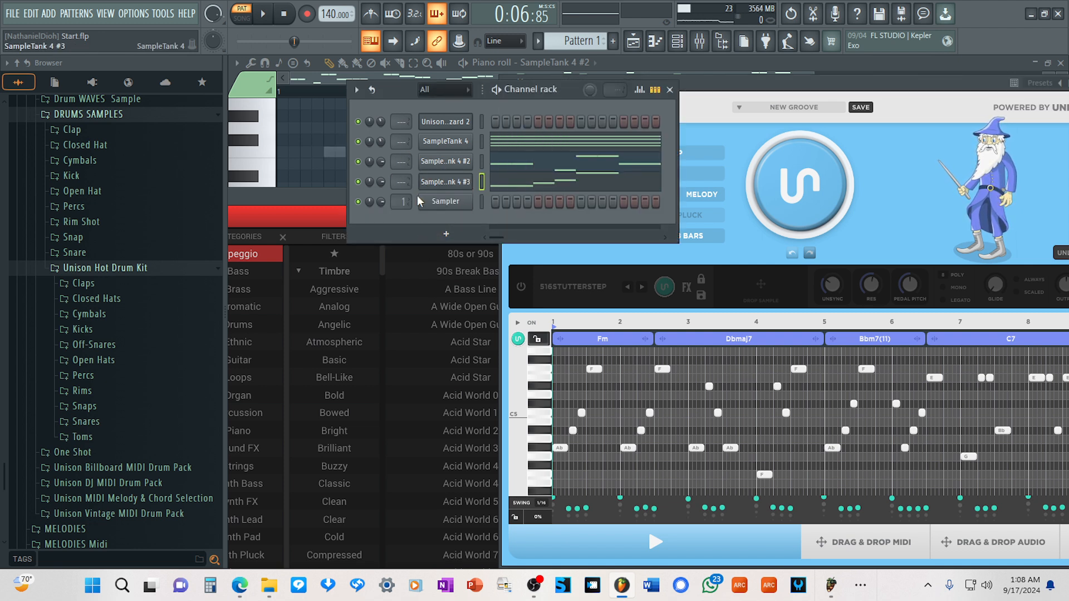
pyautogui.moveTo(319, 196); pyautogui.dragTo(565, 174)
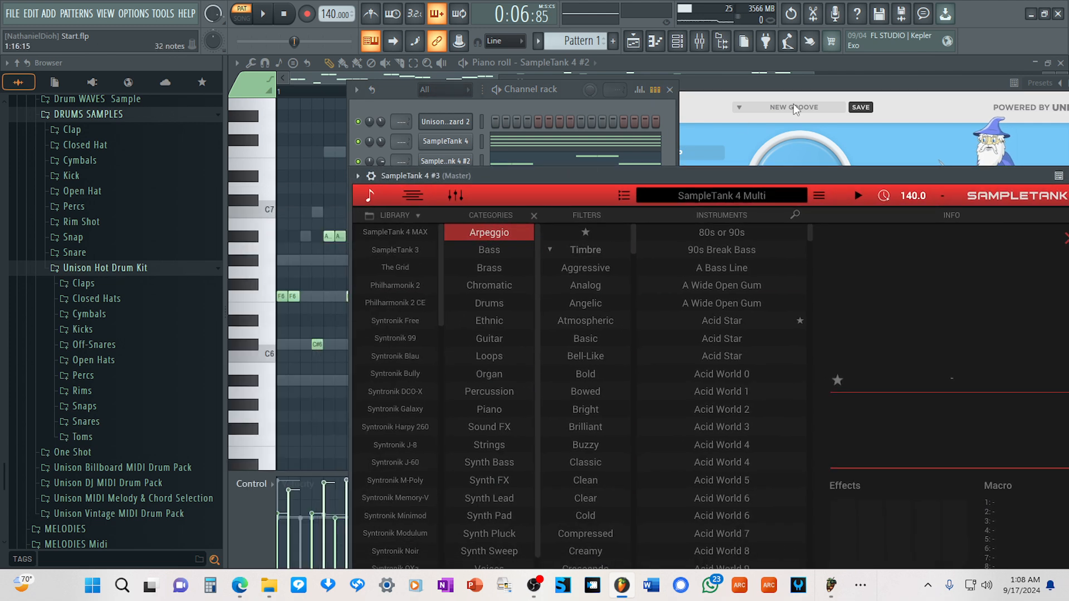
# Start pattern playback and close MIDI Wizard, leaving the channel rack in front.
pyautogui.moveTo(865, 85); pyautogui.dragTo(802, 99)
pyautogui.press('space')
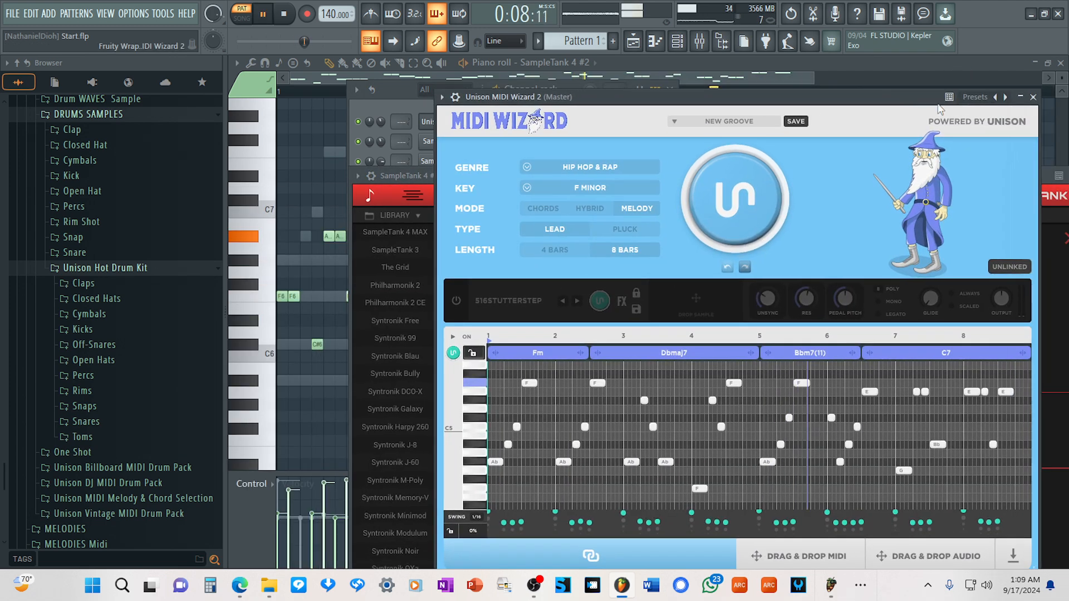
pyautogui.click(1033, 97)
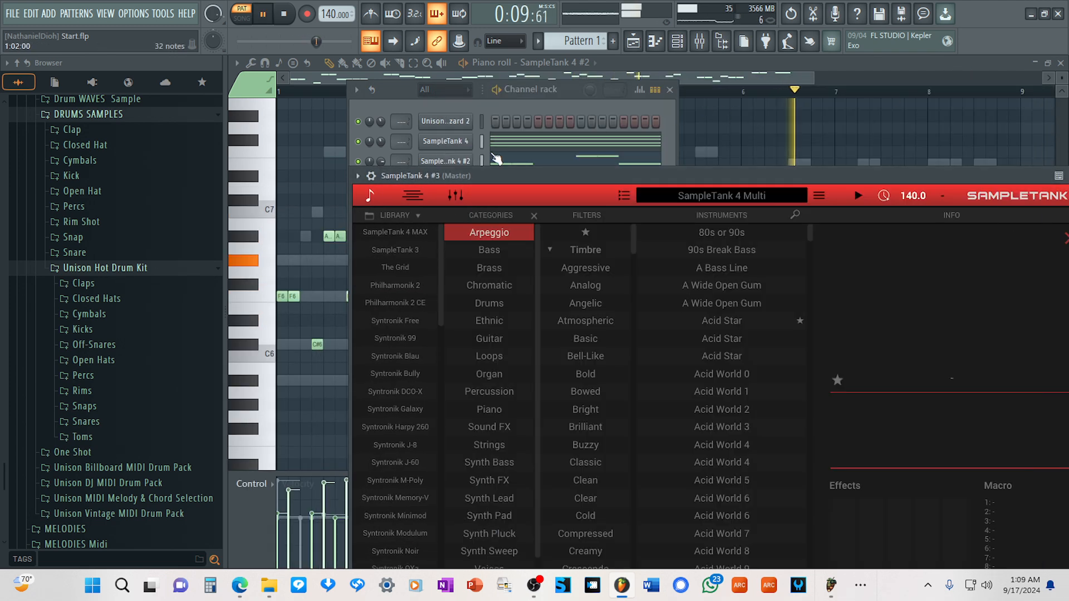
pyautogui.click(412, 92)
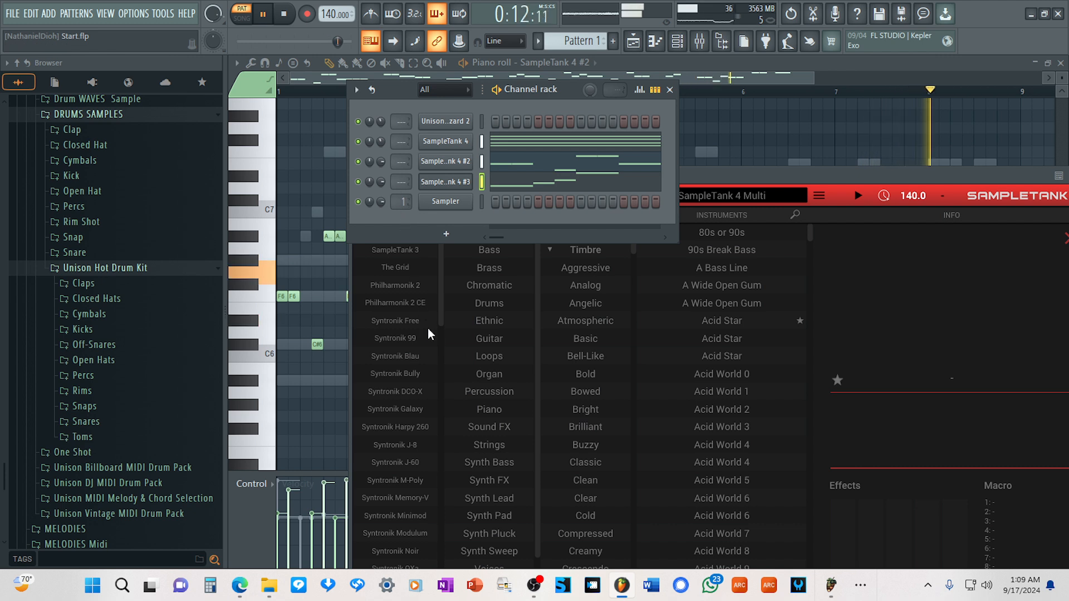
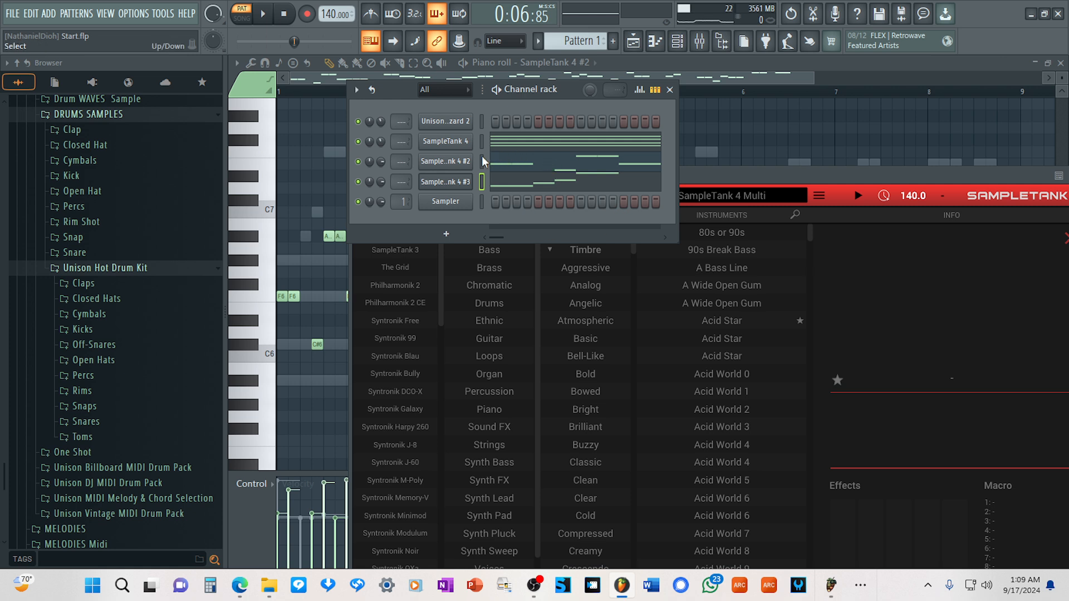
# Start pattern playback and load the La Garra arpeggio into part 1 of the third SampleTank 4.
pyautogui.press('space')
pyautogui.click(461, 185)
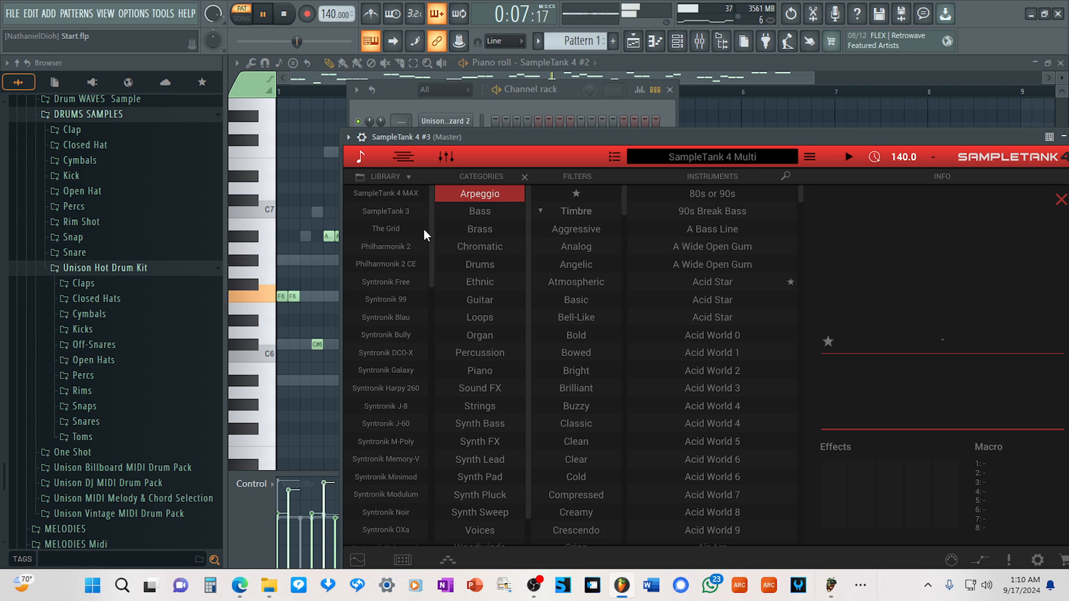
pyautogui.click(360, 155)
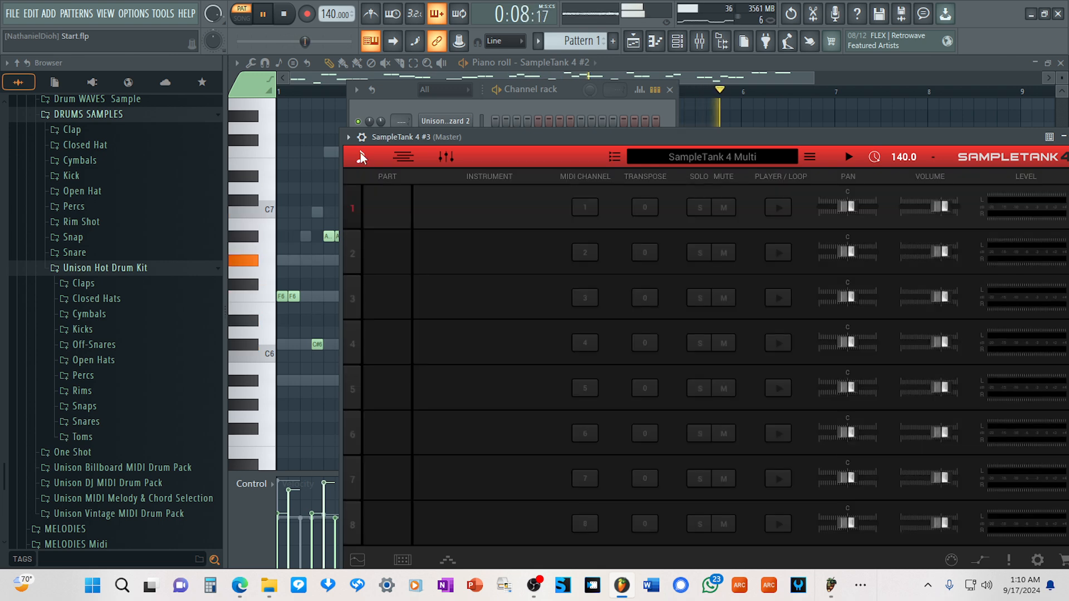
pyautogui.click(452, 205)
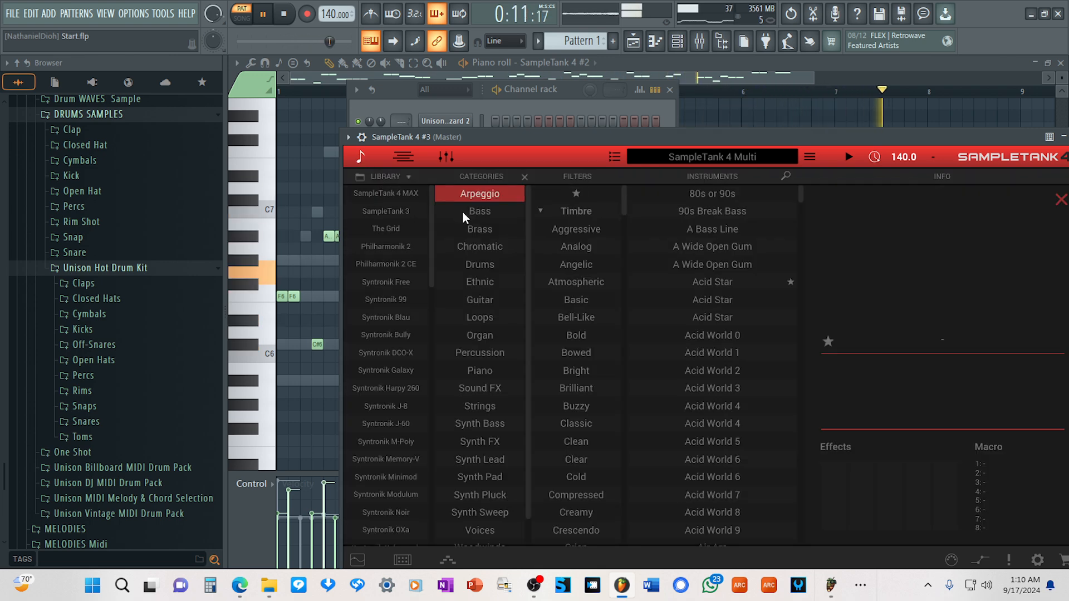
pyautogui.scroll(-4, 718, 352)
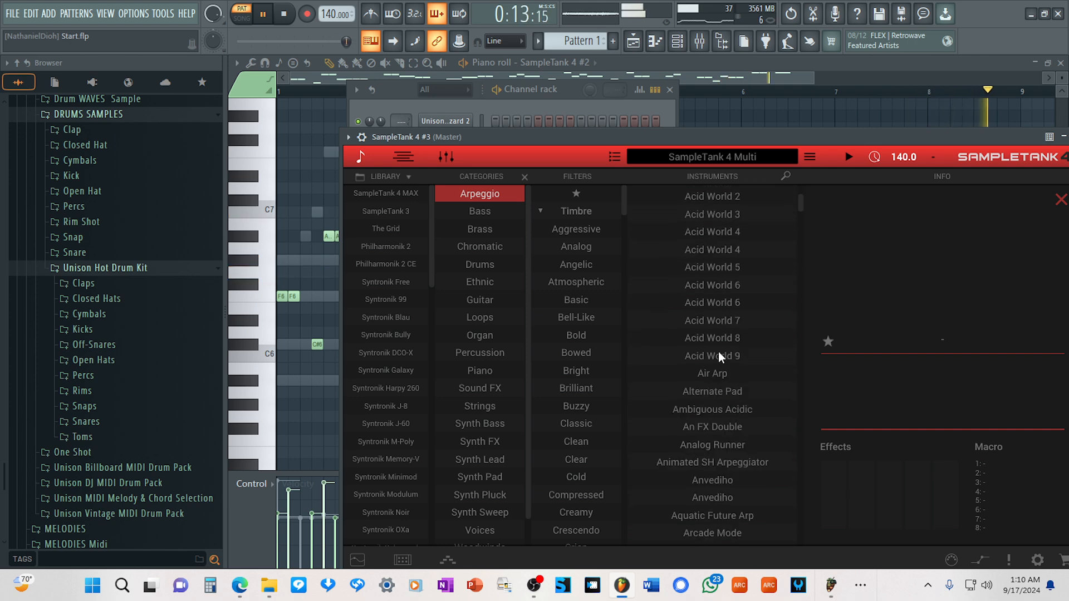
pyautogui.moveTo(801, 209); pyautogui.dragTo(830, 370)
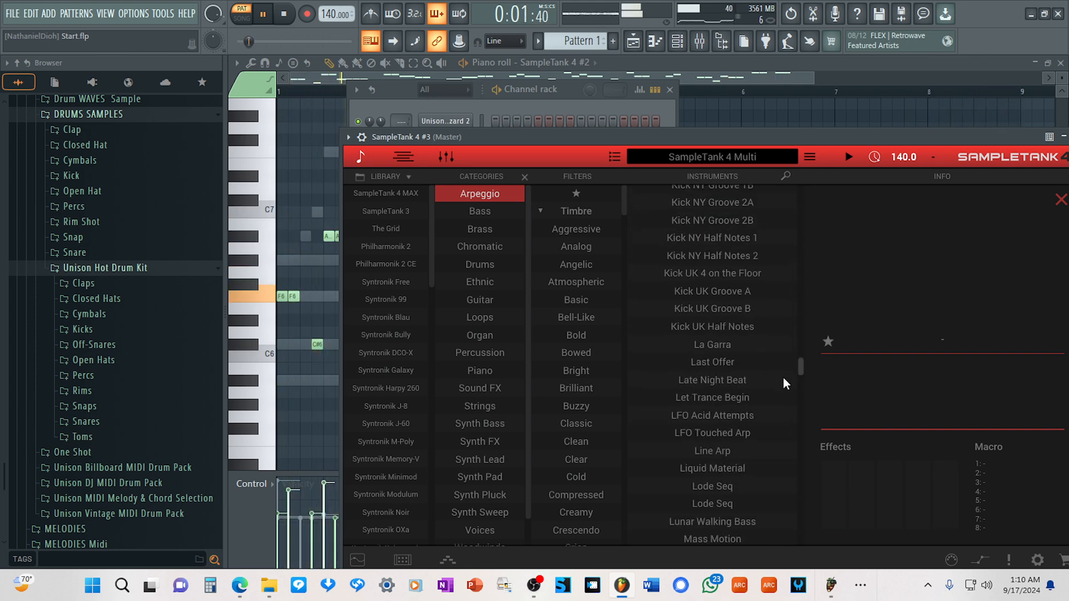
pyautogui.doubleClick(708, 343)
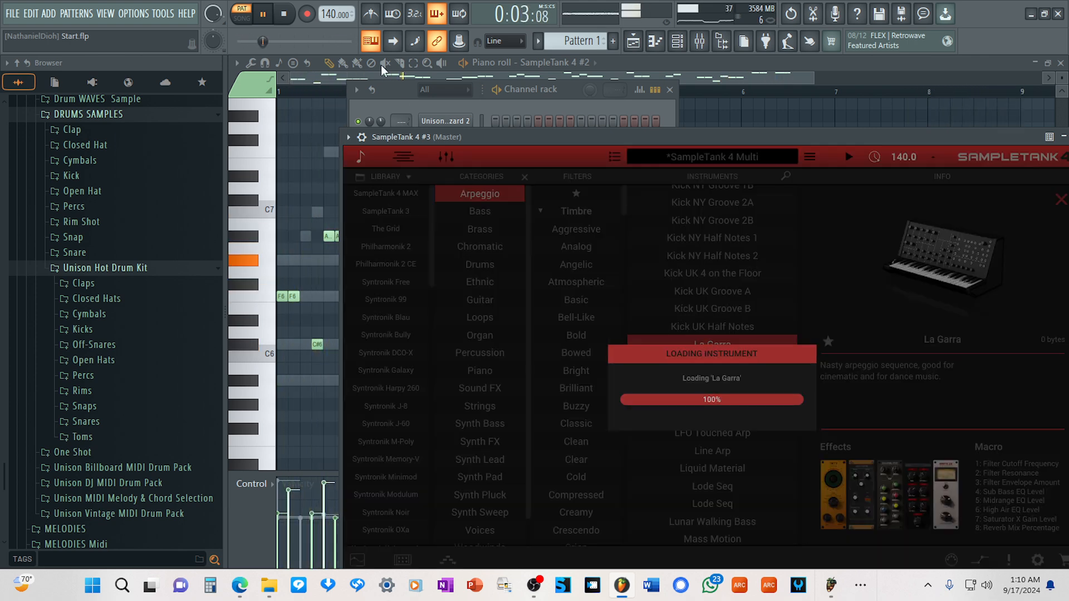
# Lower the channel volume of SampleTank 4 #3 to 56% in the channel rack.
pyautogui.click(402, 106)
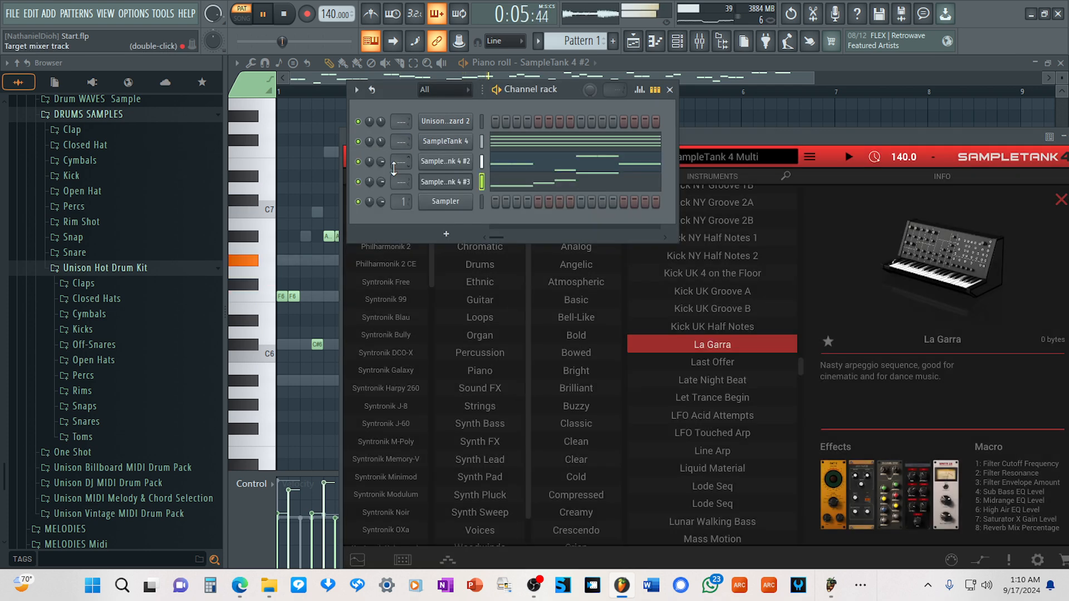
pyautogui.scroll(-5, 381, 181)
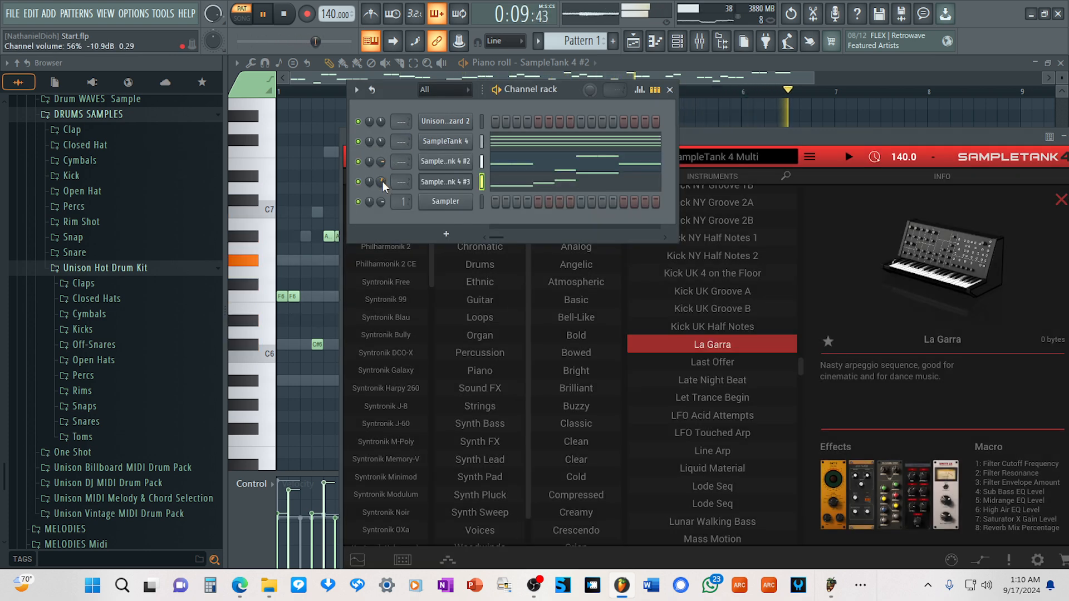
# Try the Last Offer and Line Arp arpeggios on part 1 and settle on the second Lode Seq instrument.
pyautogui.click(703, 362)
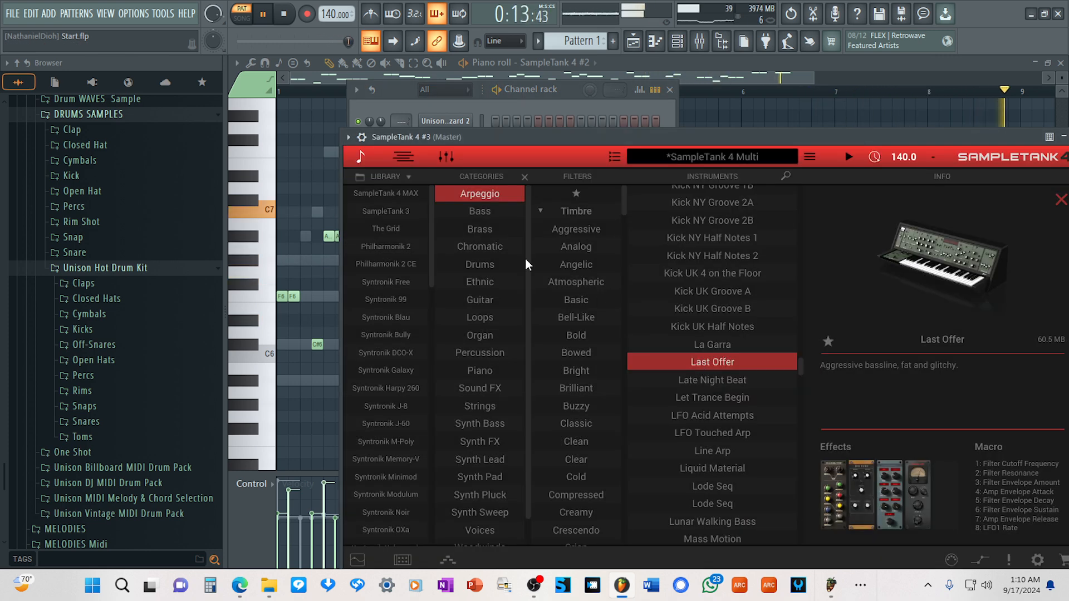
pyautogui.moveTo(457, 133); pyautogui.dragTo(455, 215)
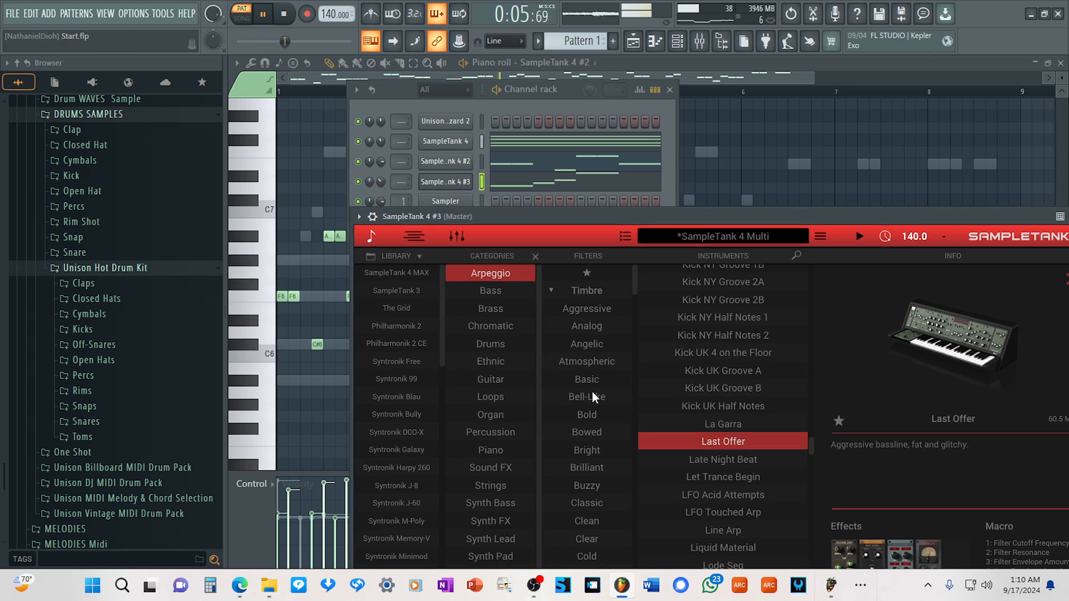
pyautogui.scroll(-5, 723, 295)
pyautogui.click(729, 298)
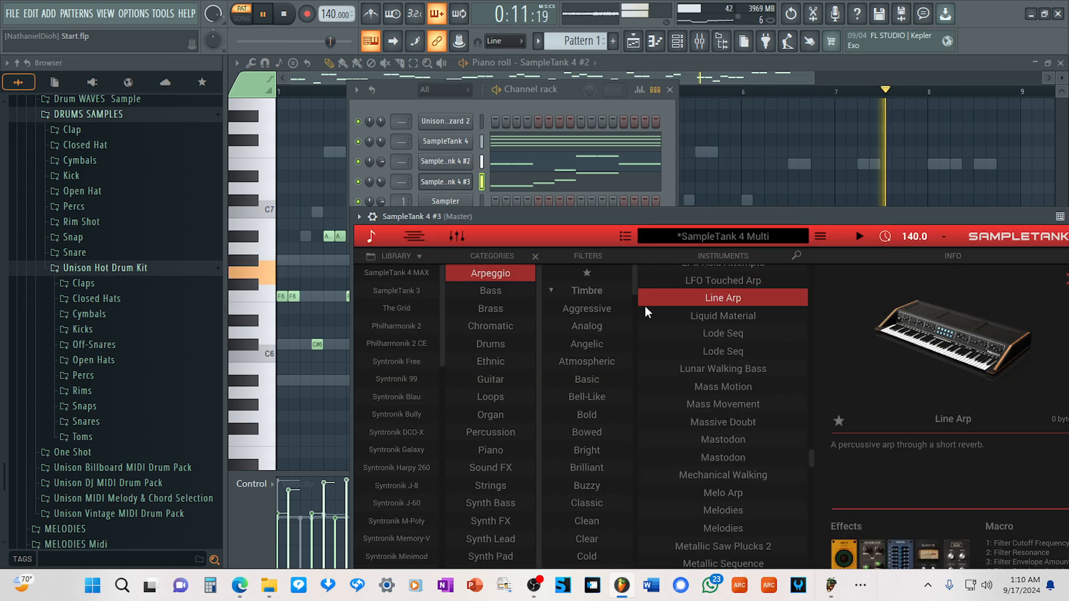
pyautogui.click(727, 349)
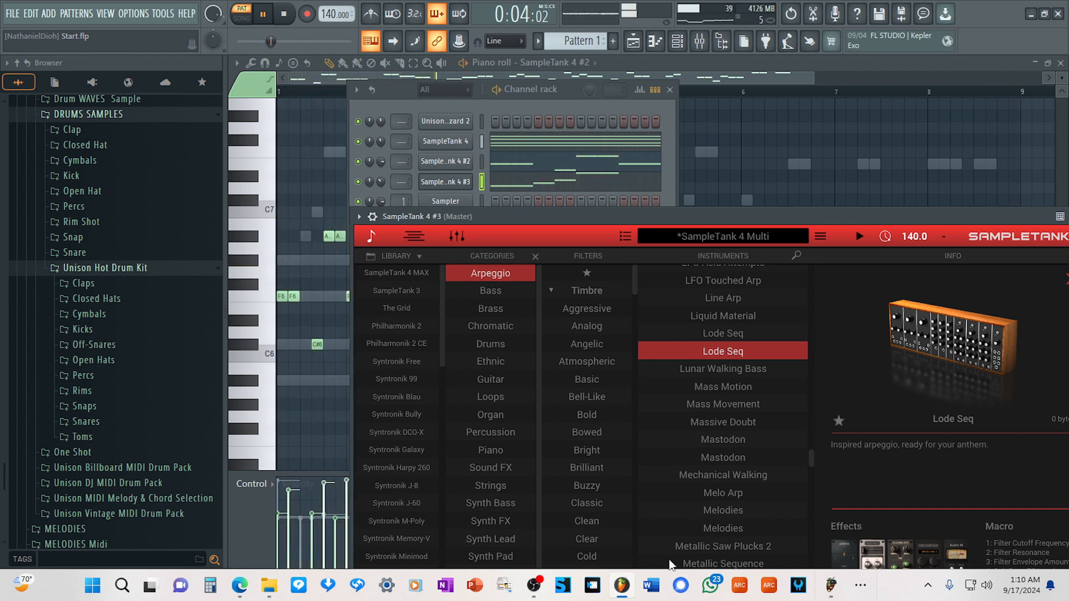
# Set the MIDI channel of parts 2 and 3 to 1 in the third SampleTank 4's parts list.
pyautogui.click(377, 238)
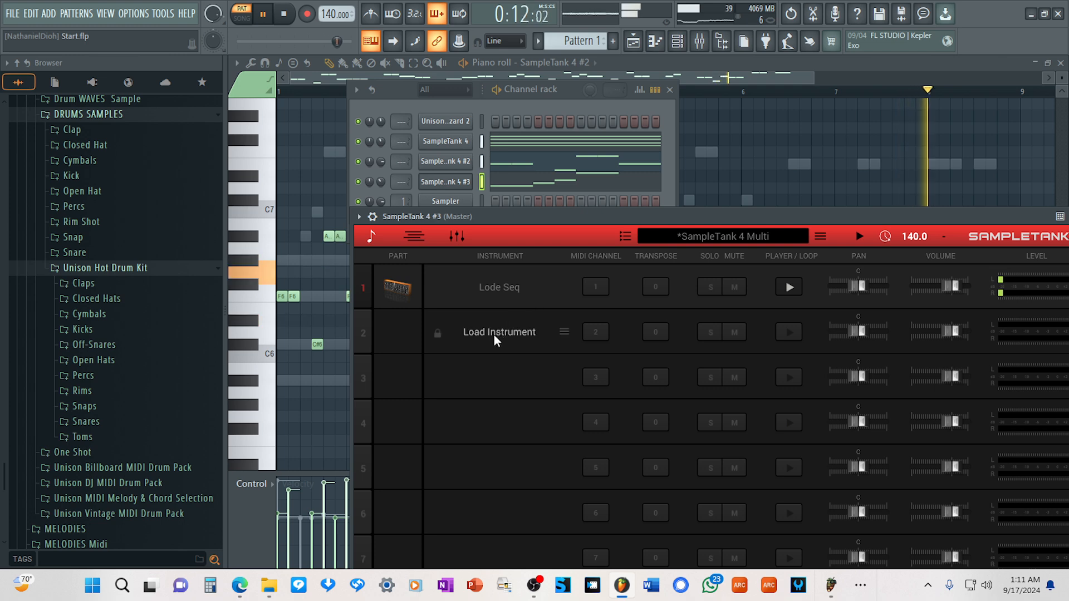
pyautogui.moveTo(600, 334); pyautogui.dragTo(603, 412)
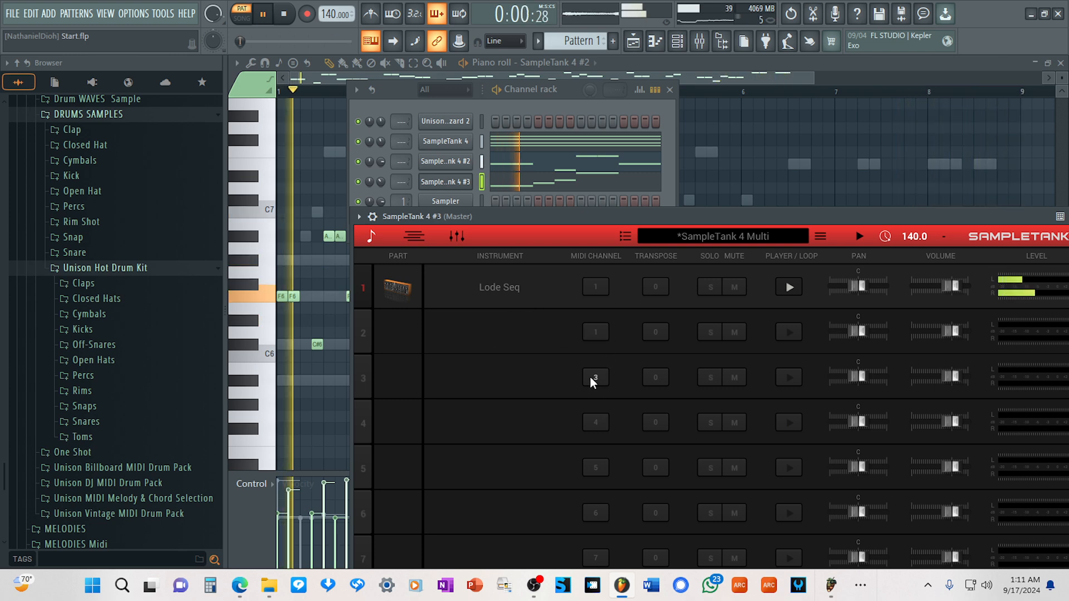
pyautogui.moveTo(590, 376); pyautogui.dragTo(603, 403)
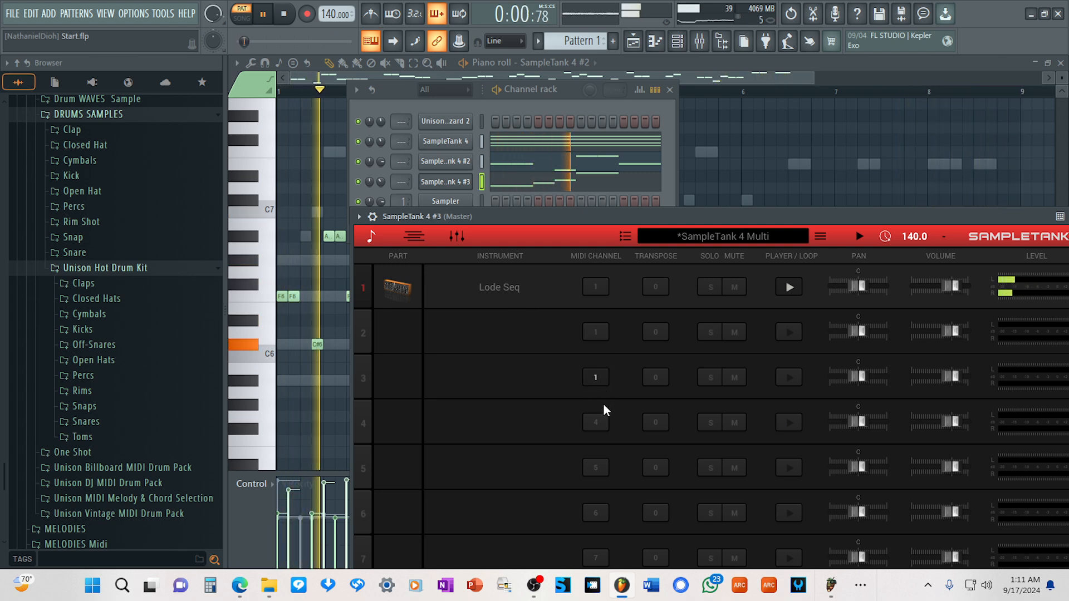
# In the SampleTank 4 #3 piano roll, replace the melody notes in bar 6 with a duplicate of bar 5's notes.
pyautogui.click(594, 183)
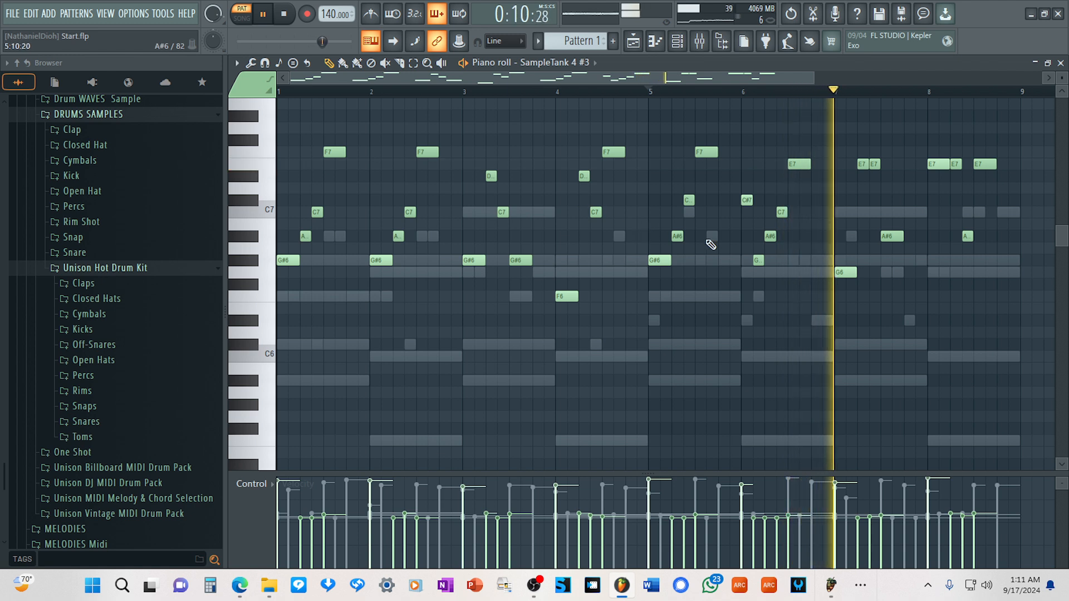
pyautogui.click(716, 90)
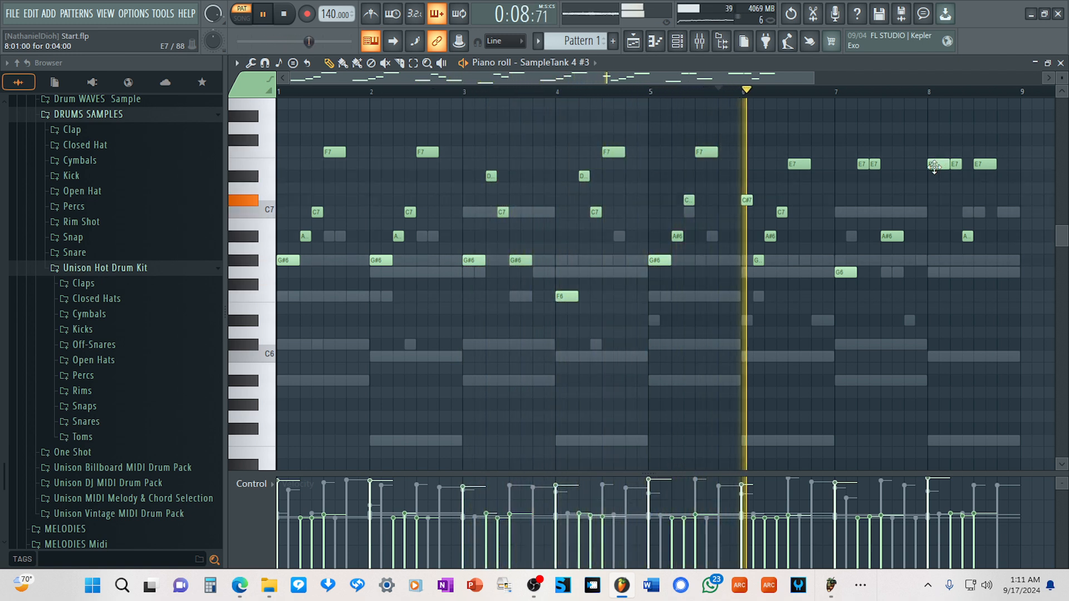
pyautogui.rightClick(799, 164)
pyautogui.rightClick(781, 212)
pyautogui.rightClick(770, 236)
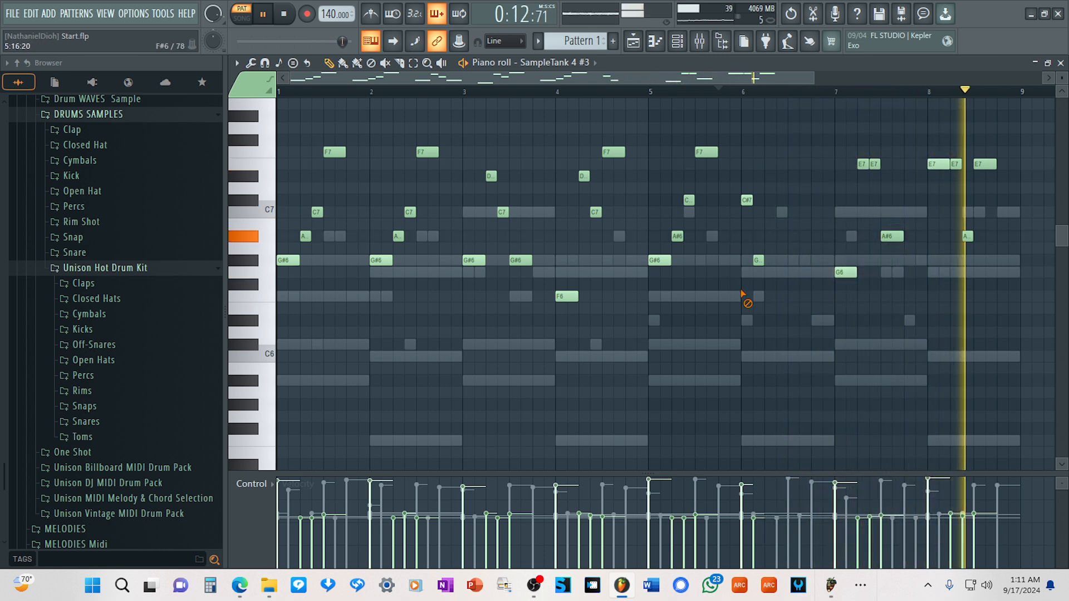
pyautogui.rightClick(758, 260)
pyautogui.rightClick(747, 201)
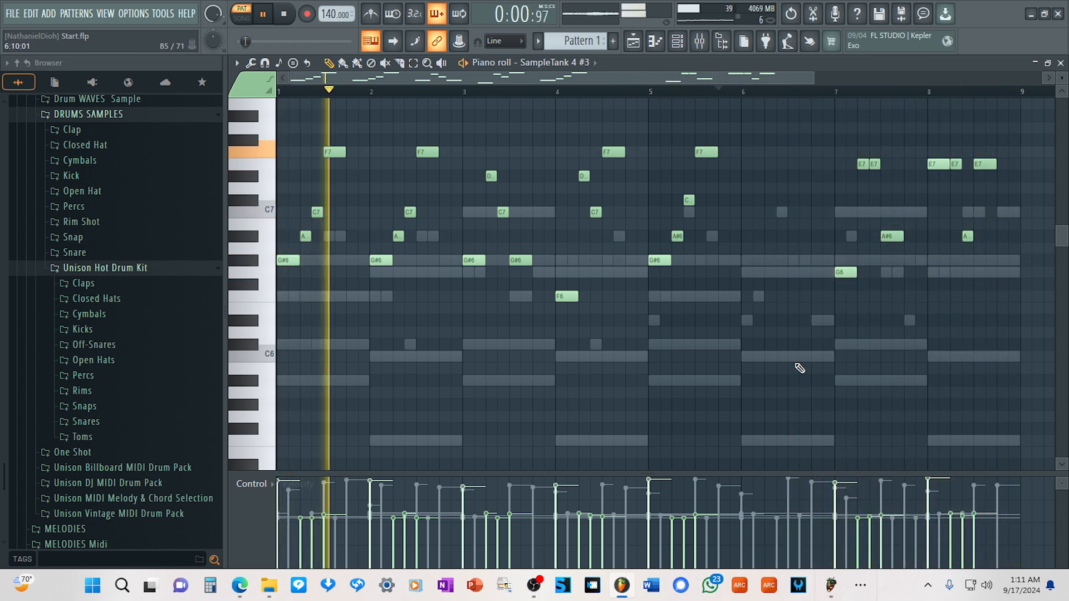
pyautogui.moveTo(801, 374); pyautogui.dragTo(638, 99)
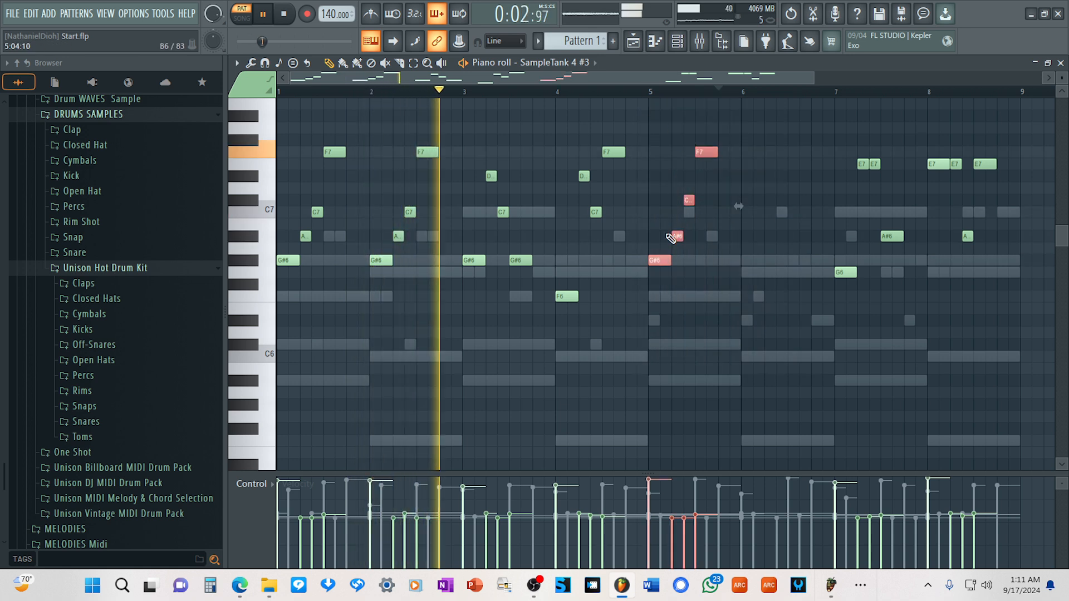
pyautogui.hotkey('ctrl', 'b')
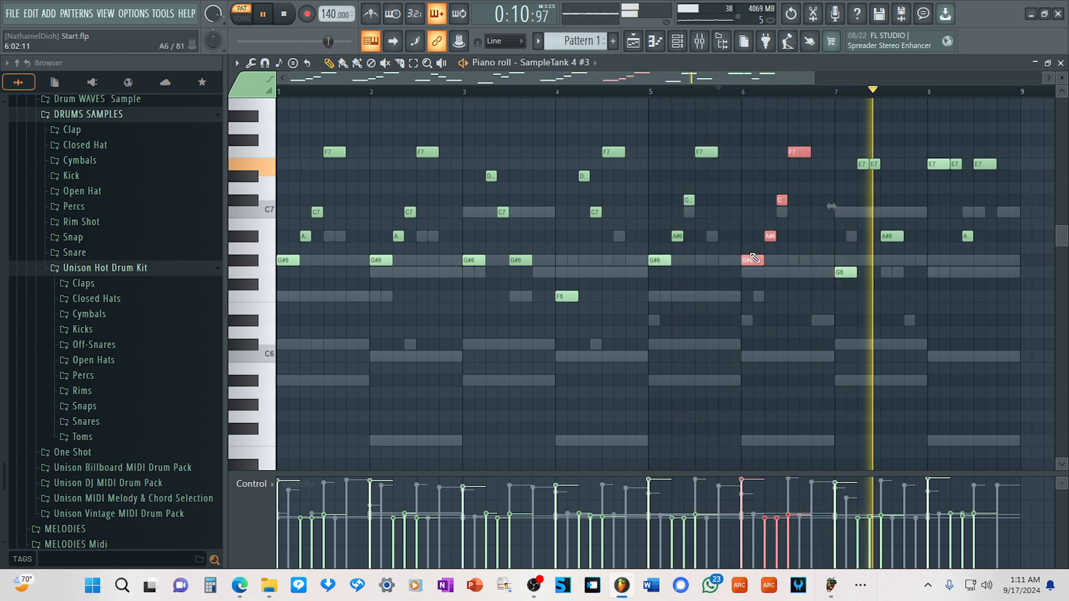
# Delete the melody notes in bar 8 and fill the bar with a copy of the four notes from bar 6.
pyautogui.rightClick(968, 236)
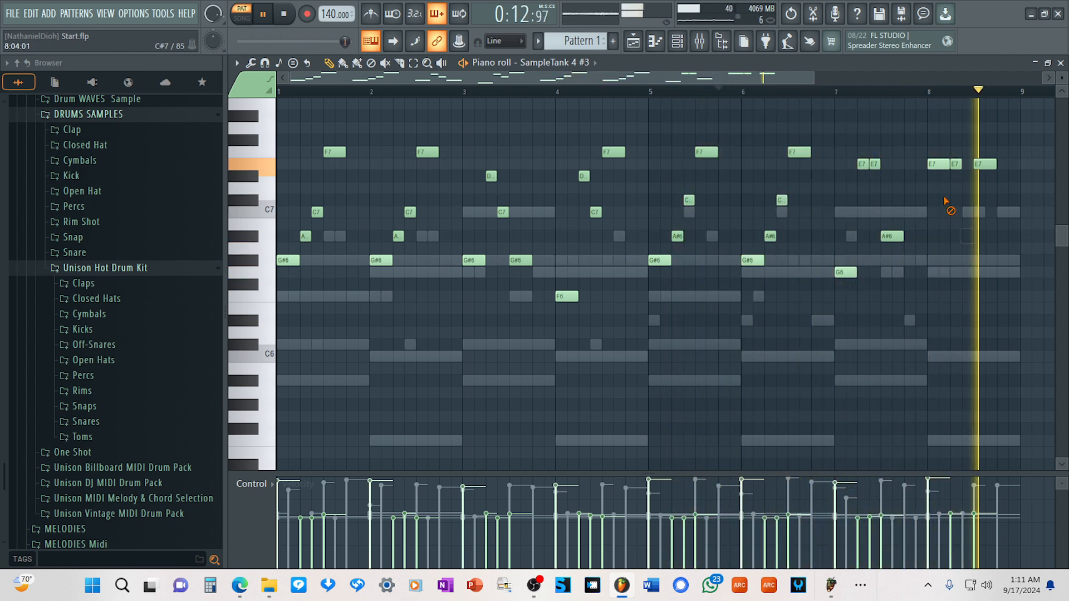
pyautogui.rightClick(938, 164)
pyautogui.rightClick(956, 164)
pyautogui.rightClick(984, 164)
pyautogui.moveTo(786, 297)
pyautogui.mouseDown()
pyautogui.moveTo(793, 158)
pyautogui.moveTo(751, 142)
pyautogui.mouseUp()
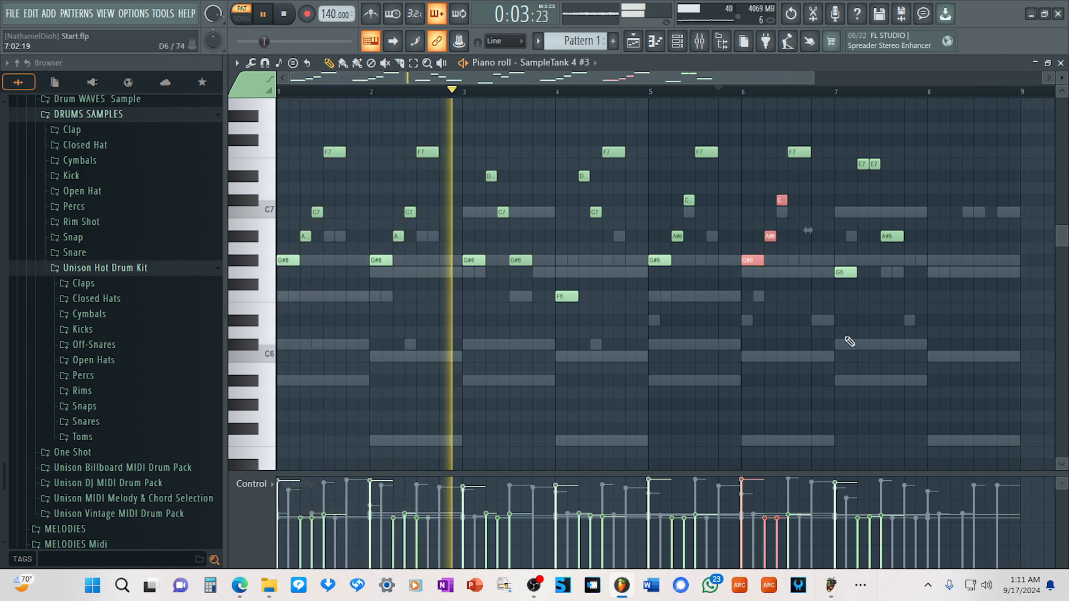
pyautogui.moveTo(817, 322); pyautogui.dragTo(764, 123)
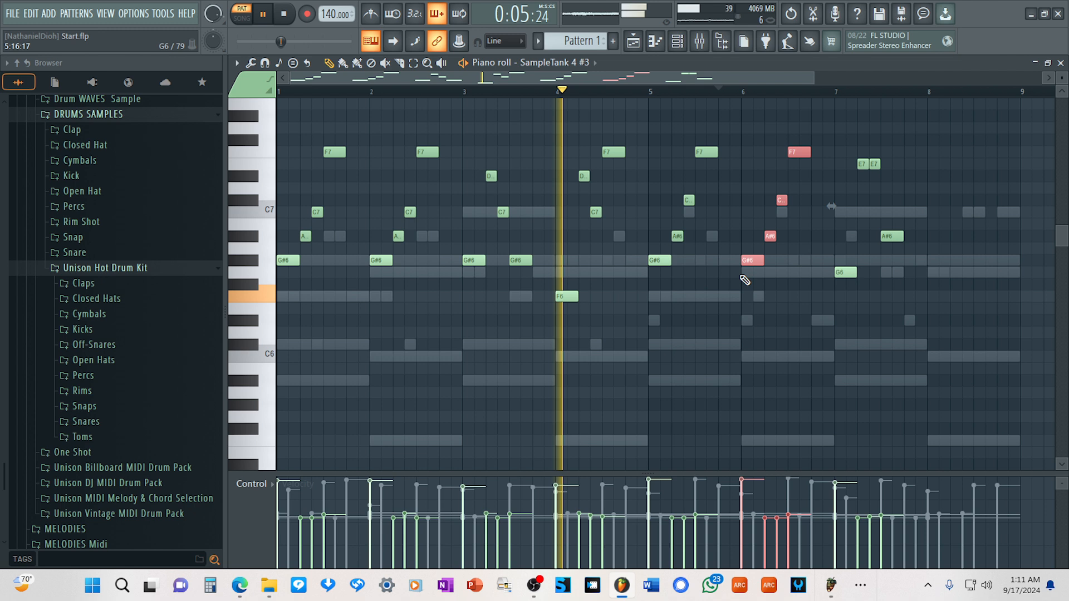
pyautogui.moveTo(748, 261); pyautogui.dragTo(934, 261)
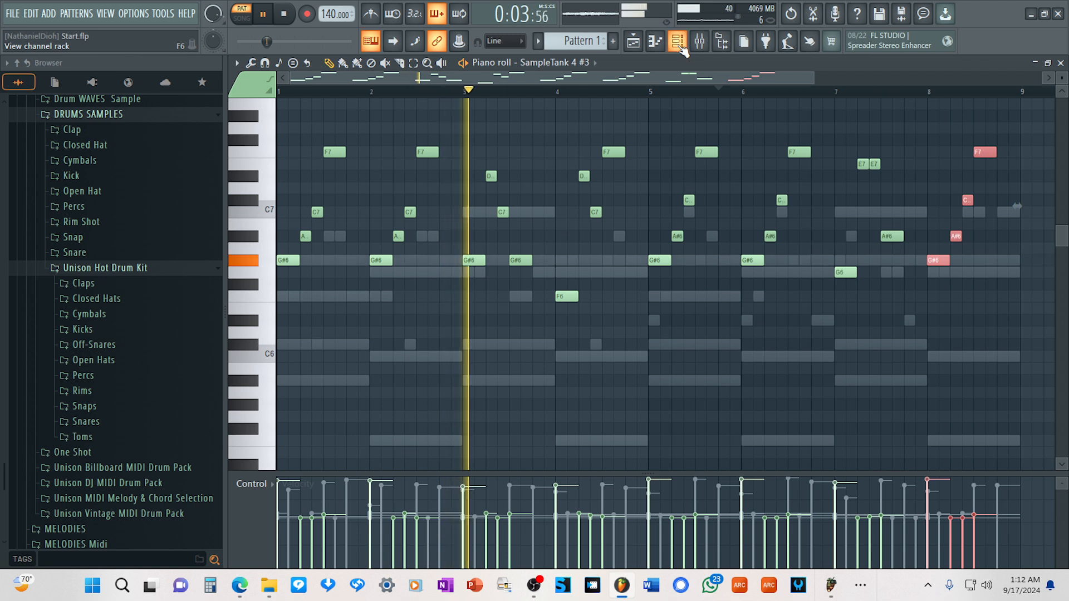
# Return to the third SampleTank 4, open the instrument browser for part 2 and mark Lode Seq as a favorite.
pyautogui.click(679, 47)
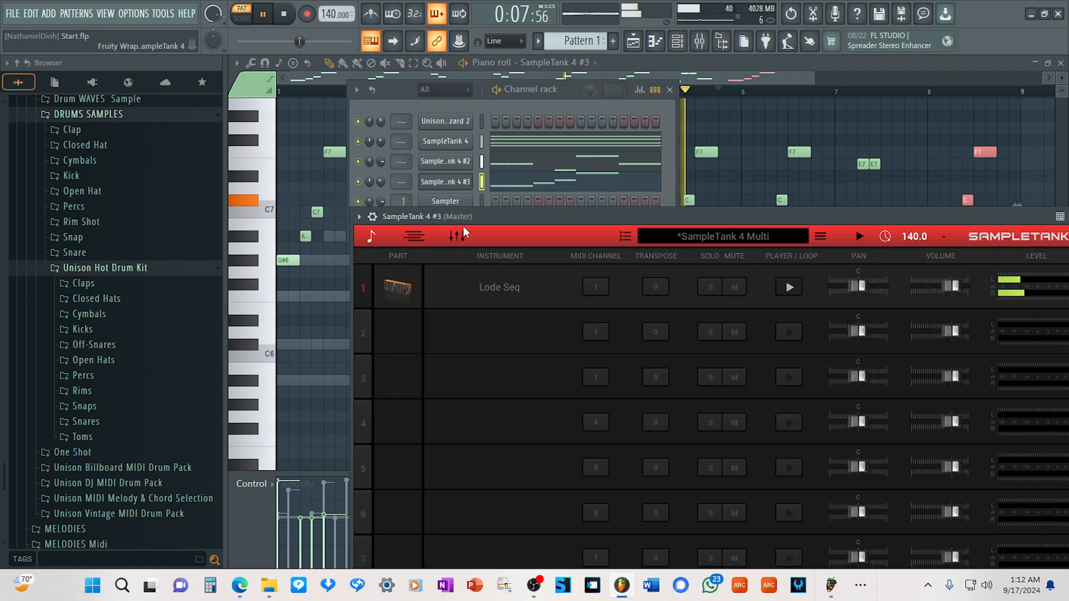
pyautogui.moveTo(564, 218); pyautogui.dragTo(570, 111)
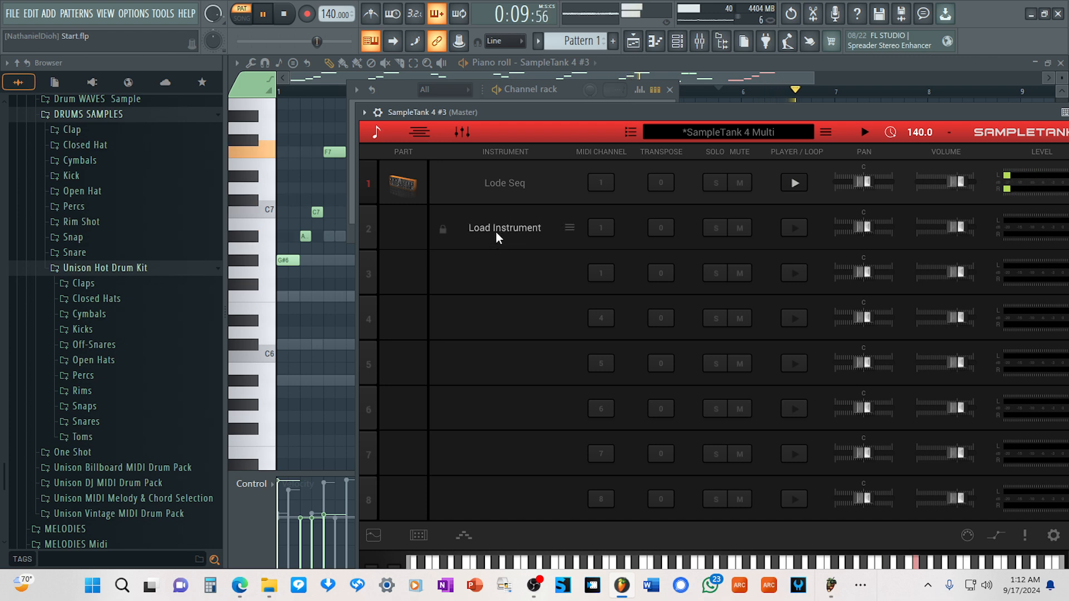
pyautogui.click(496, 232)
pyautogui.moveTo(680, 112); pyautogui.dragTo(660, 89)
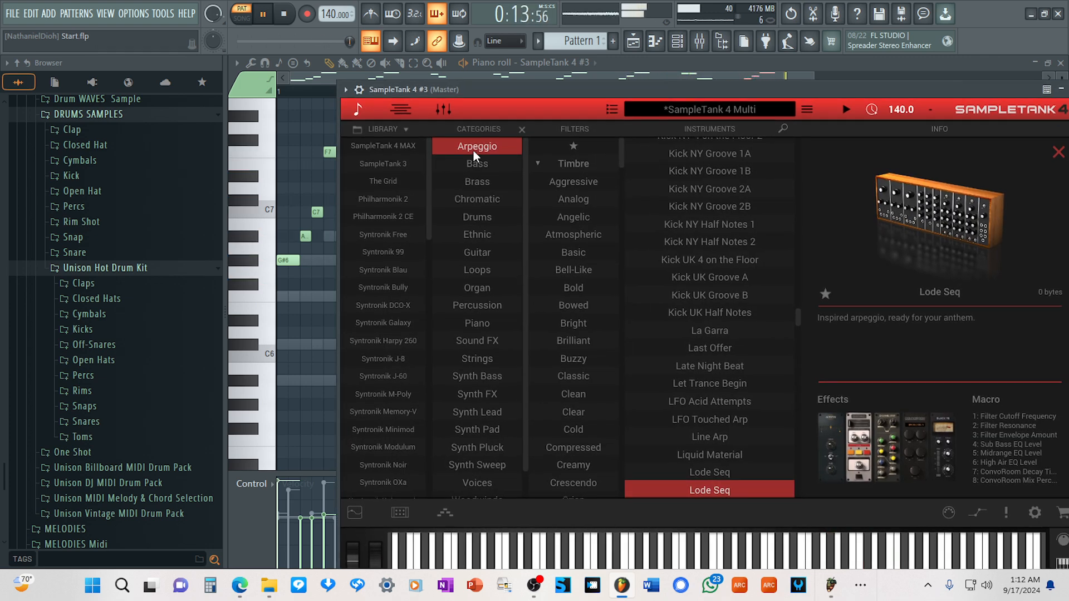
pyautogui.scroll(-1, 655, 449)
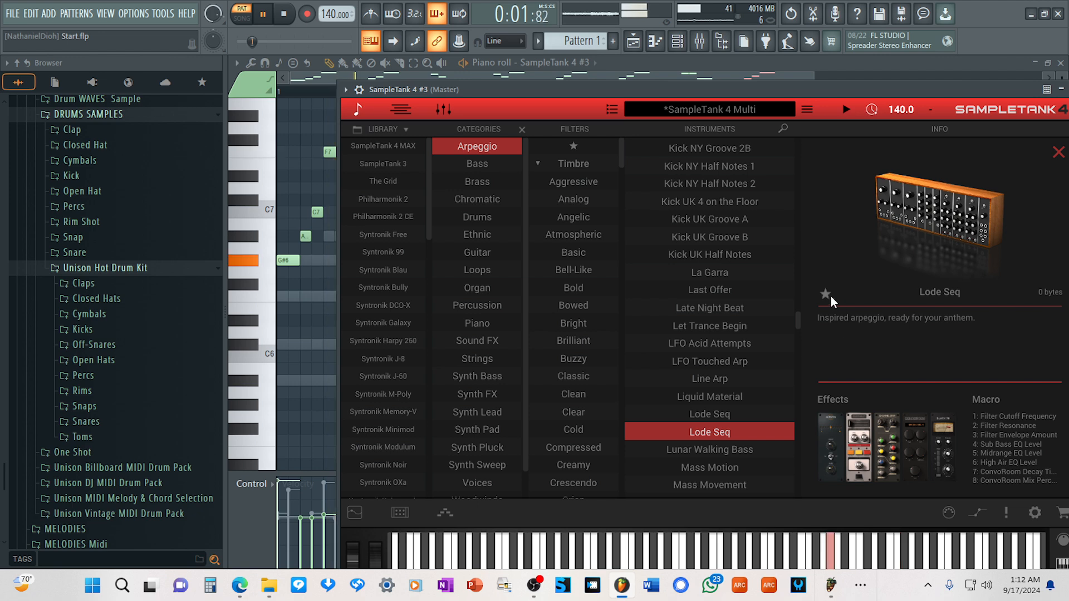
pyautogui.click(826, 294)
# Try the Miscreant Match arpeggio on part 2 and return to the parts list.
pyautogui.scroll(-6, 691, 425)
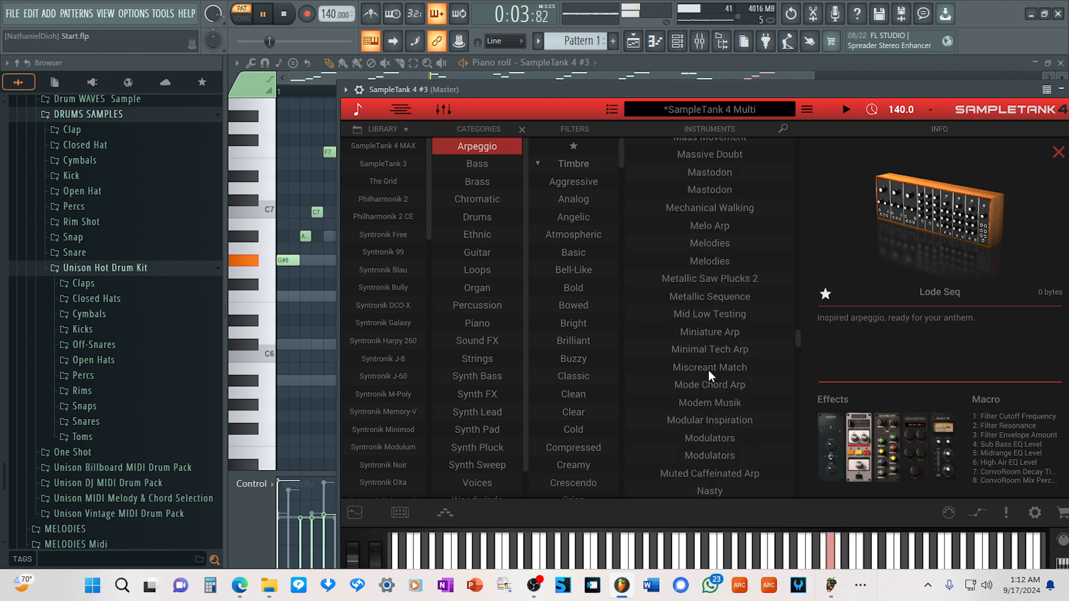
pyautogui.click(708, 369)
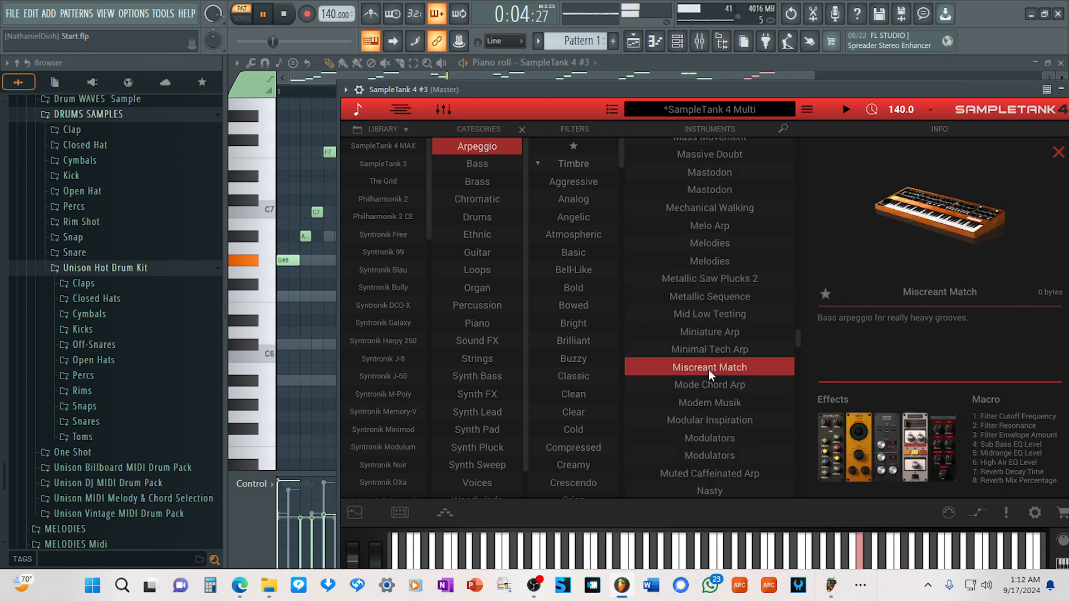
pyautogui.click(358, 111)
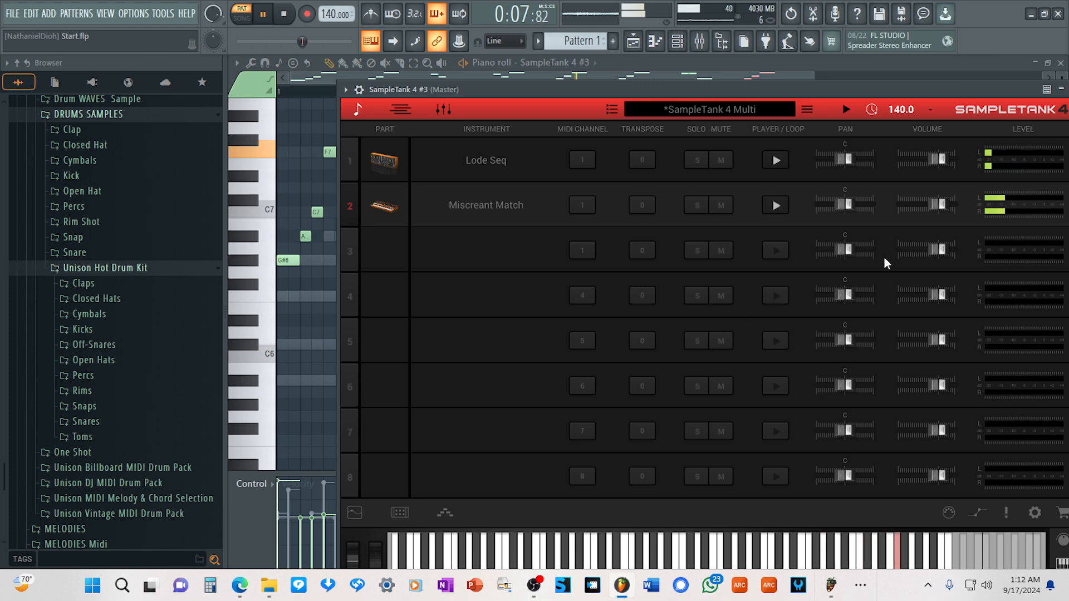
# Try Modem Musik on part 2, load the first Modulators arpeggio in its place and return to the parts list.
pyautogui.click(484, 208)
pyautogui.click(721, 406)
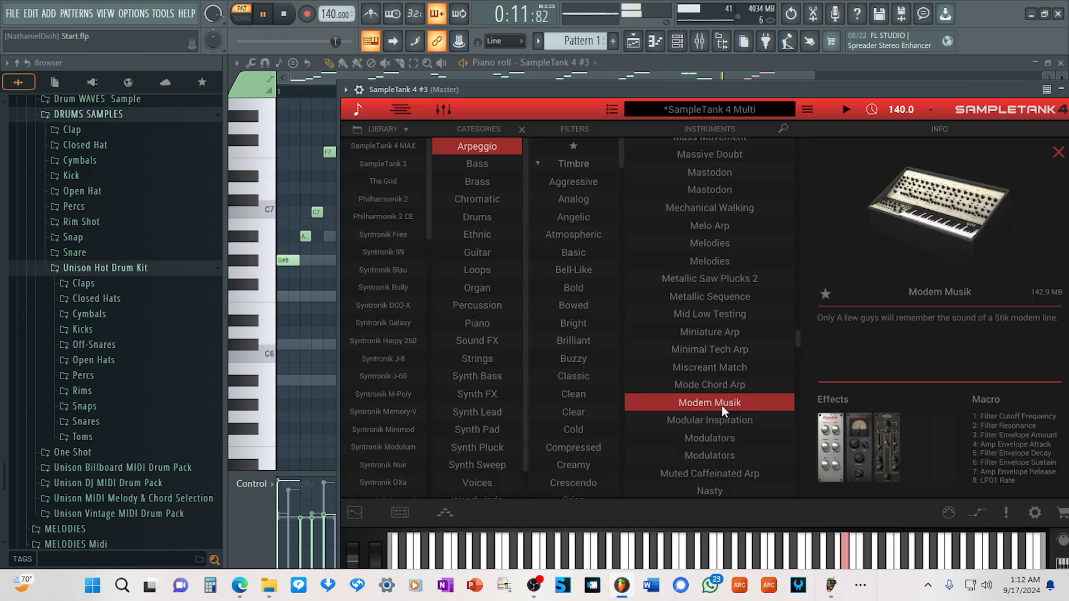
pyautogui.click(704, 440)
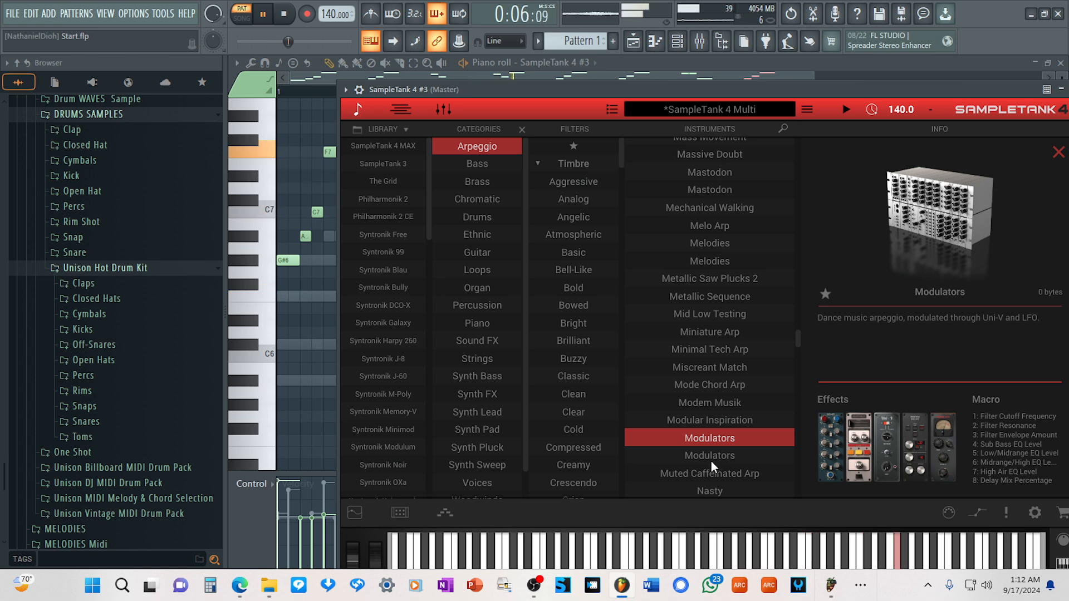
pyautogui.click(359, 109)
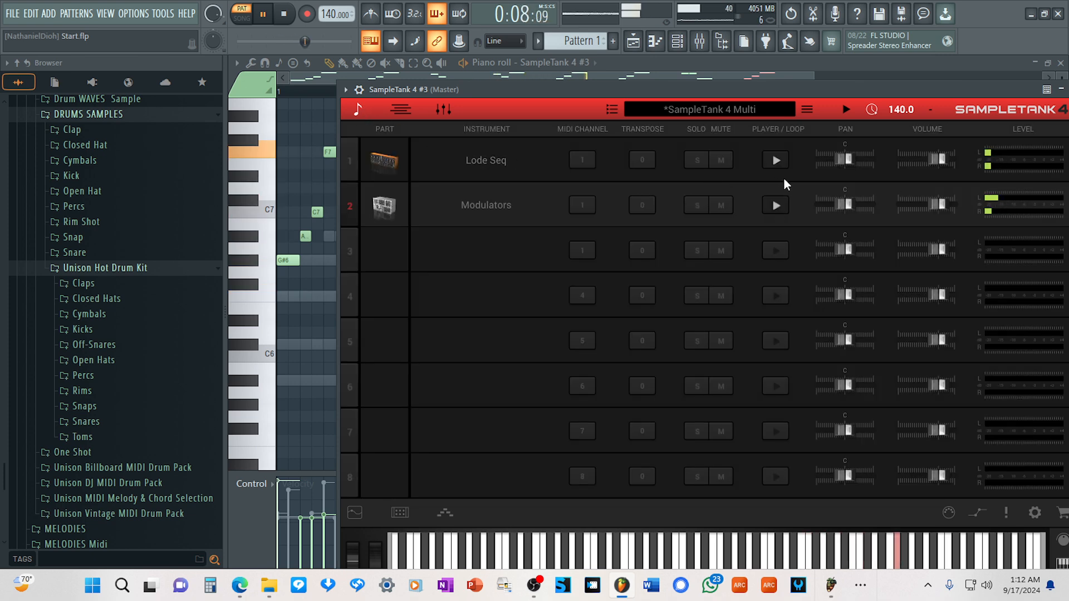
# Lower the volume of the Modulators instrument on part 2 to -10.57 dB.
pyautogui.moveTo(938, 203)
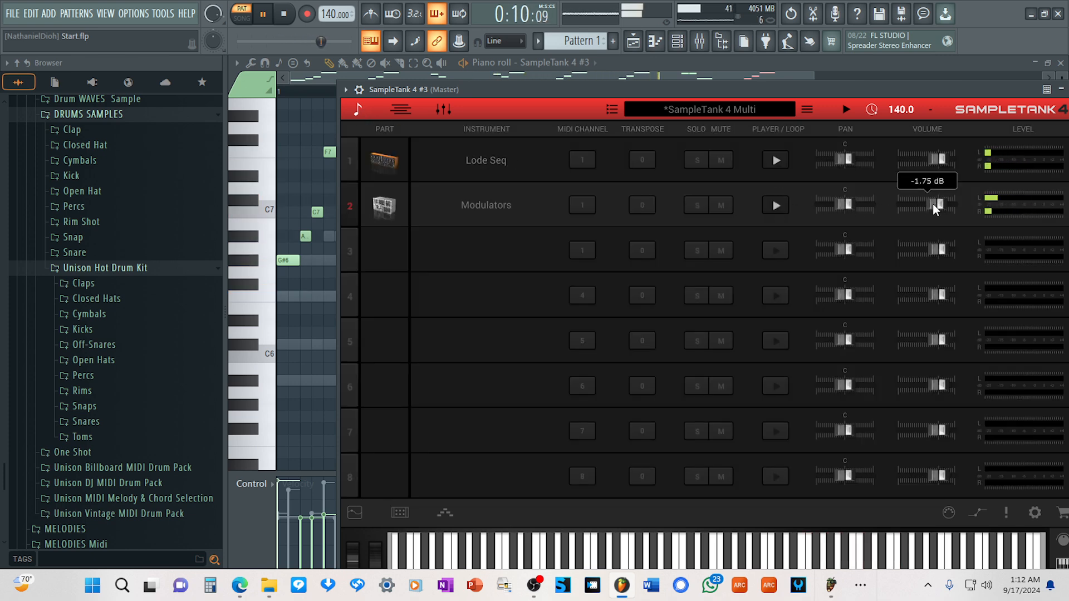
pyautogui.scroll(-3, 936, 208)
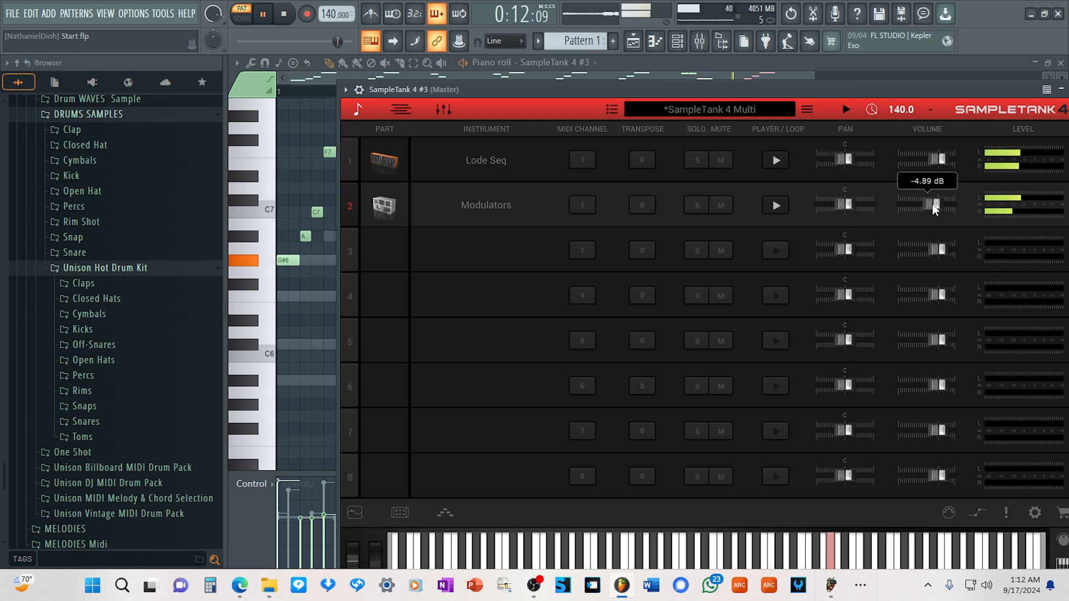
pyautogui.scroll(-2, 929, 203)
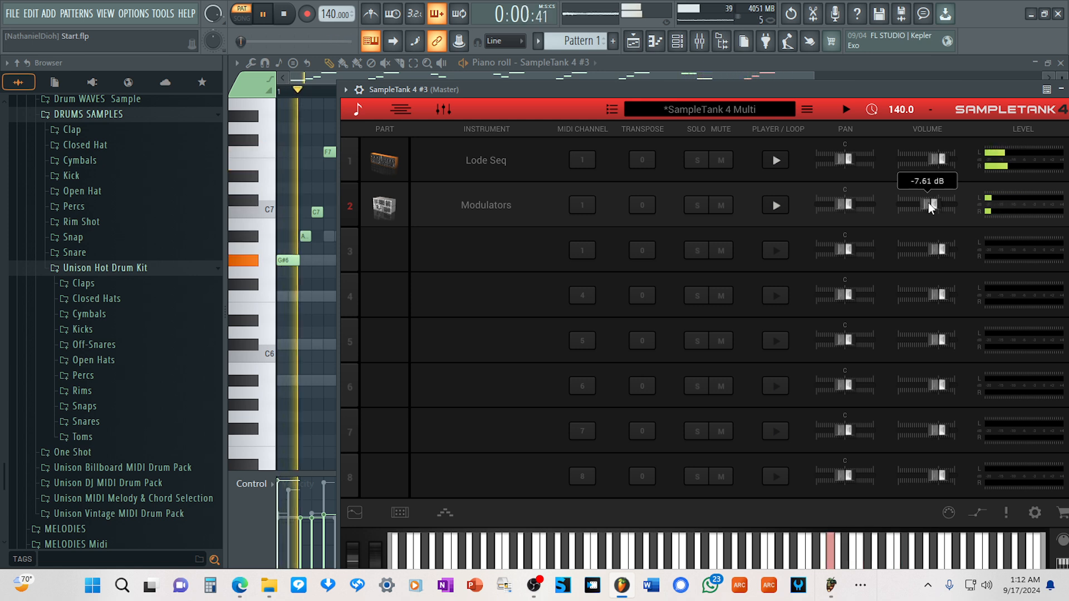
pyautogui.scroll(-2, 927, 203)
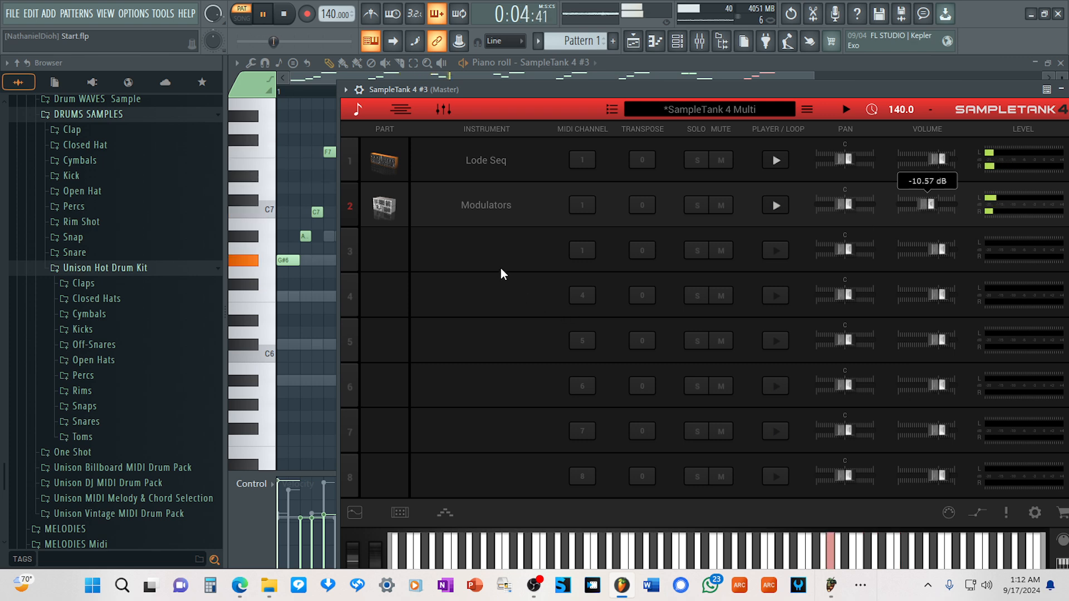
# Open the instrument browser for part 3 and switch the category from Arpeggio to Synth Sweep.
pyautogui.click(476, 249)
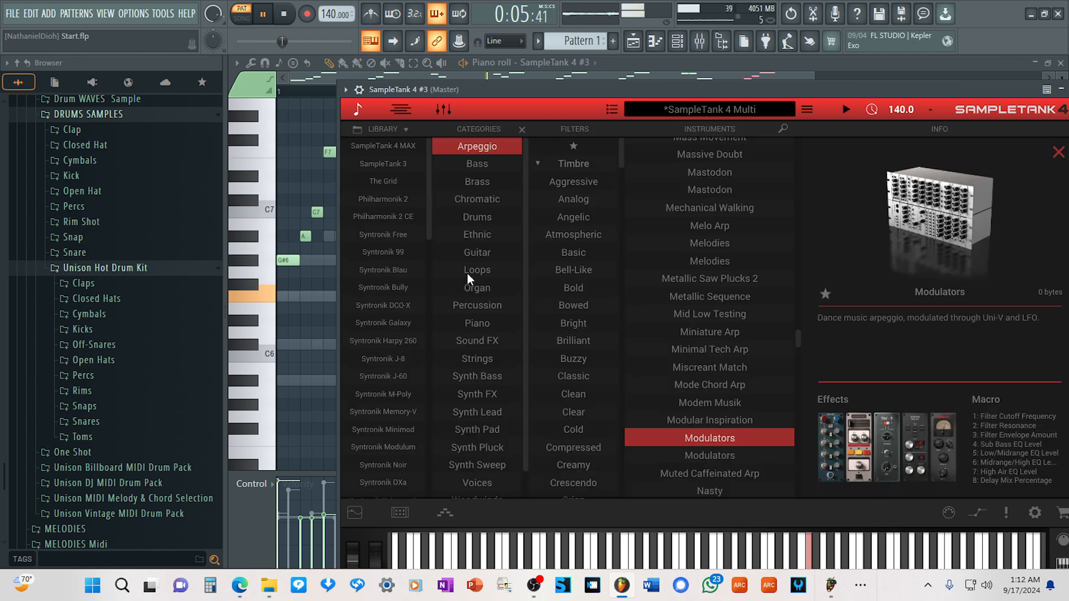
pyautogui.click(489, 146)
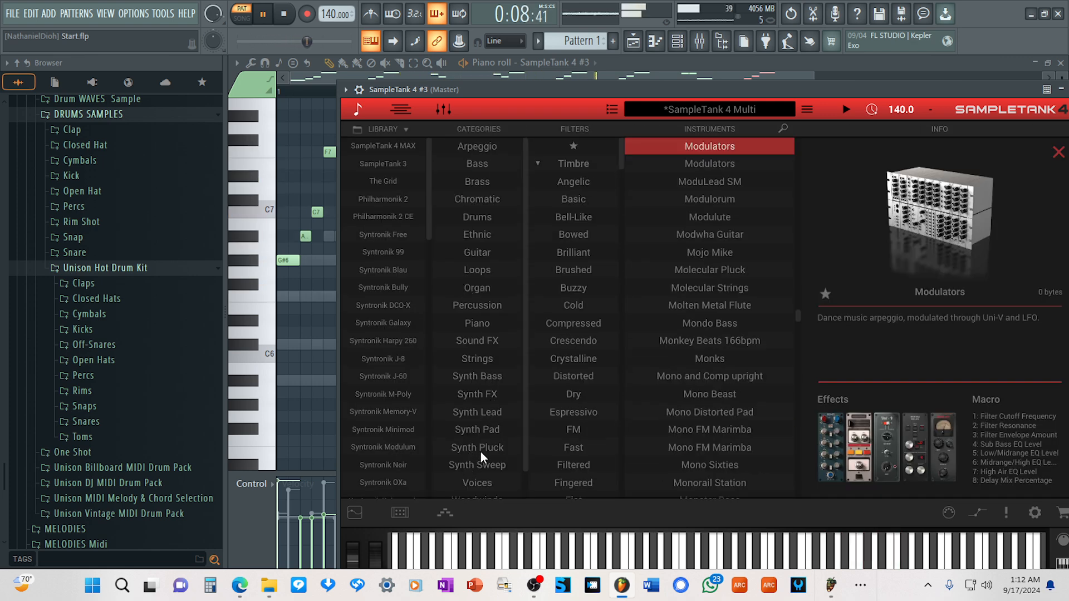
pyautogui.click(477, 465)
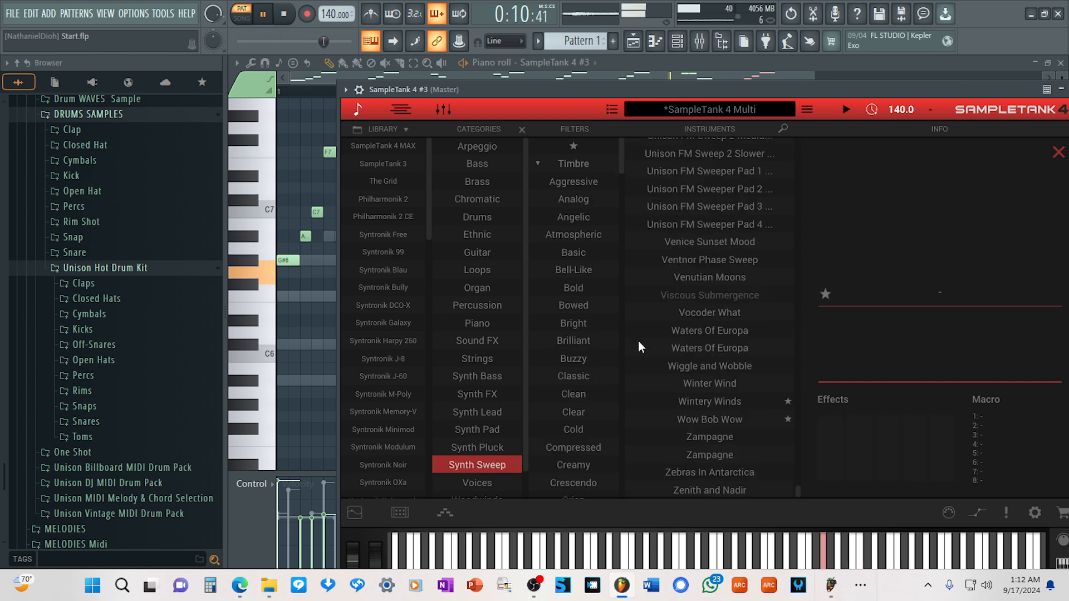
# Load Wow Bob Wow on part 3, return to the parts list and set its volume to -9.06 dB.
pyautogui.doubleClick(719, 419)
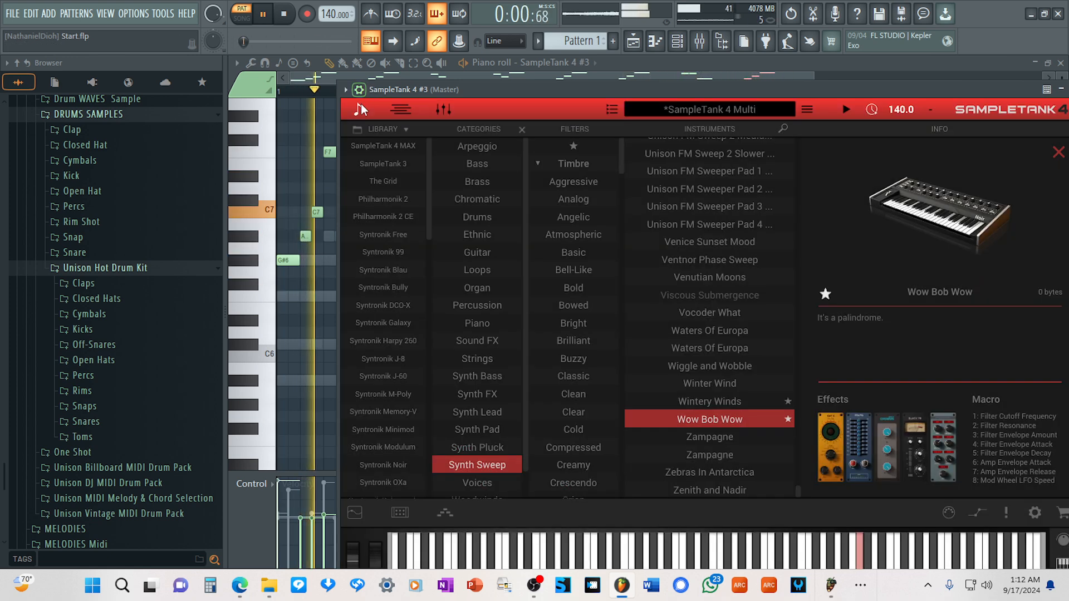
pyautogui.click(359, 108)
pyautogui.moveTo(935, 251); pyautogui.dragTo(926, 252)
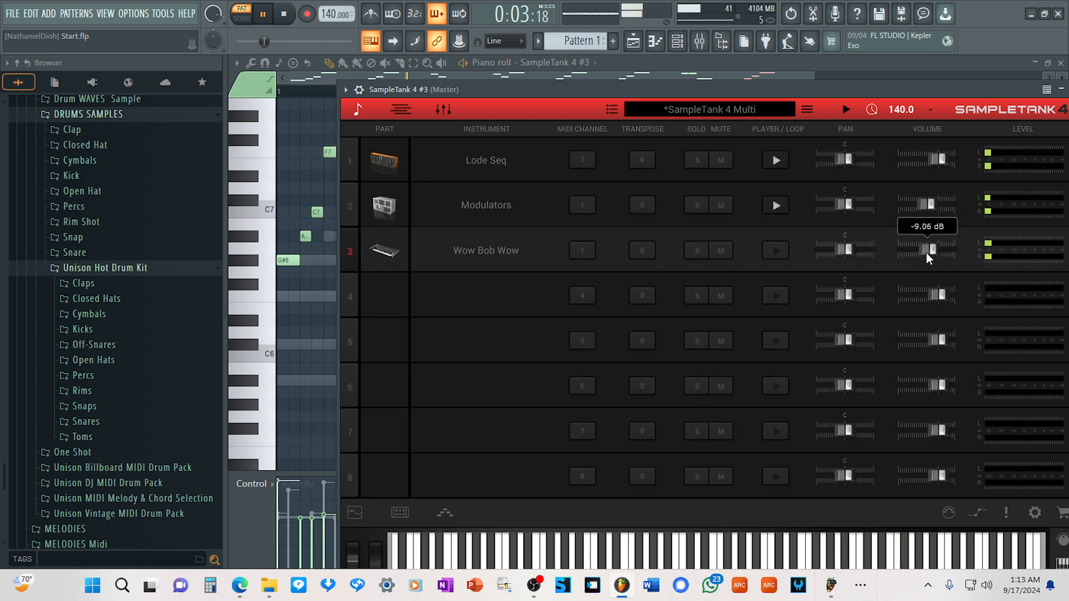
# Try Wintery Winds on part 3, soloing the part and setting its volume to -5.55 dB.
pyautogui.click(485, 252)
pyautogui.doubleClick(715, 401)
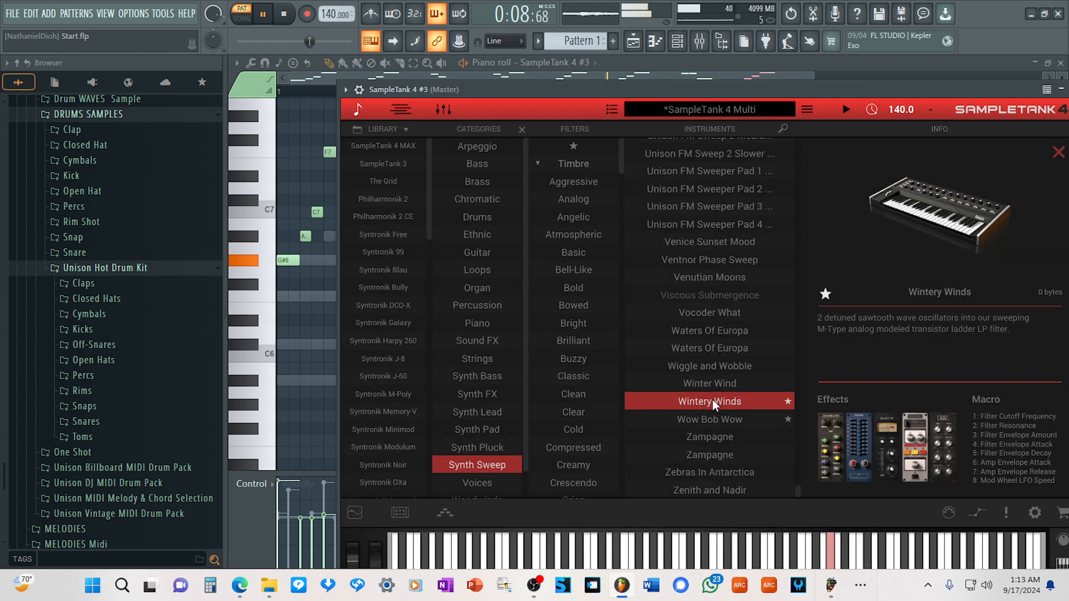
pyautogui.click(357, 109)
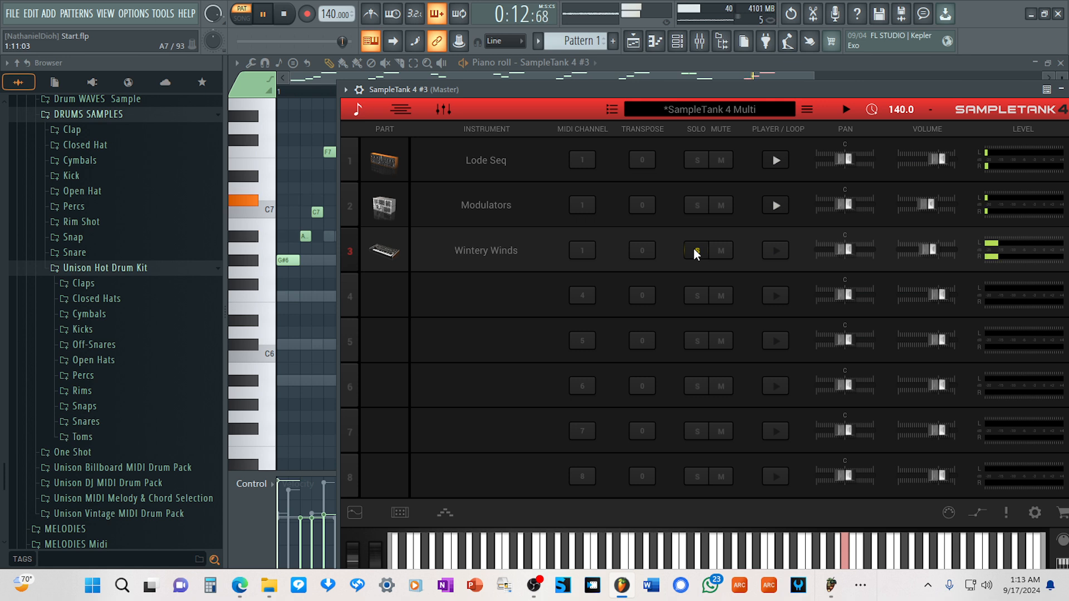
pyautogui.moveTo(933, 253)
pyautogui.mouseDown()
pyautogui.moveTo(947, 252)
pyautogui.moveTo(935, 255)
pyautogui.mouseUp()
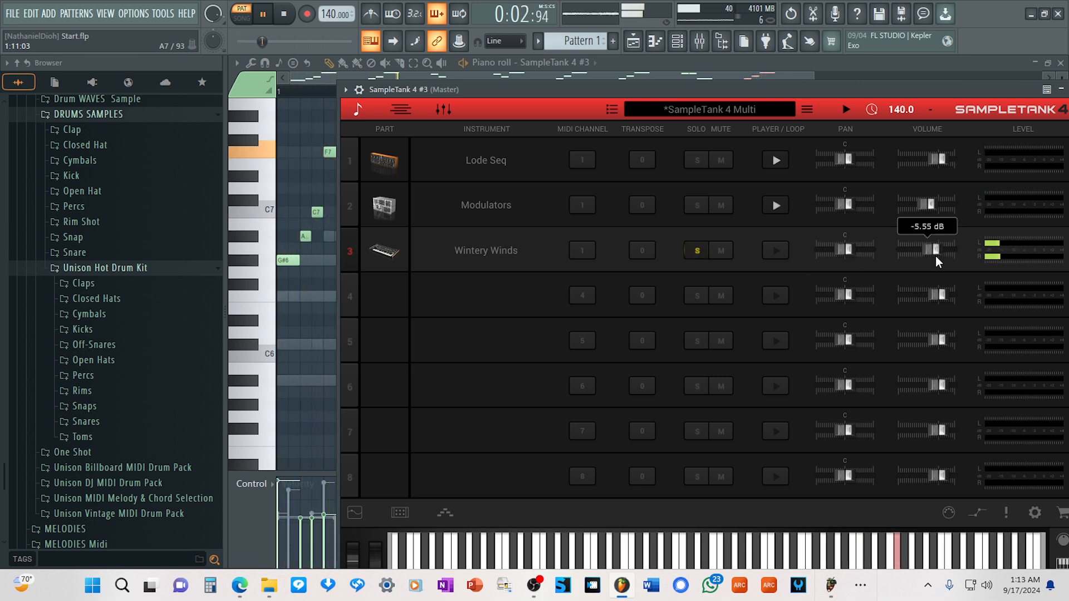
# Try Vocoder What, Unison FM Sweep 1 Faster Pro-V, Tyrant Rage and Throne Room on part 3.
pyautogui.click(489, 249)
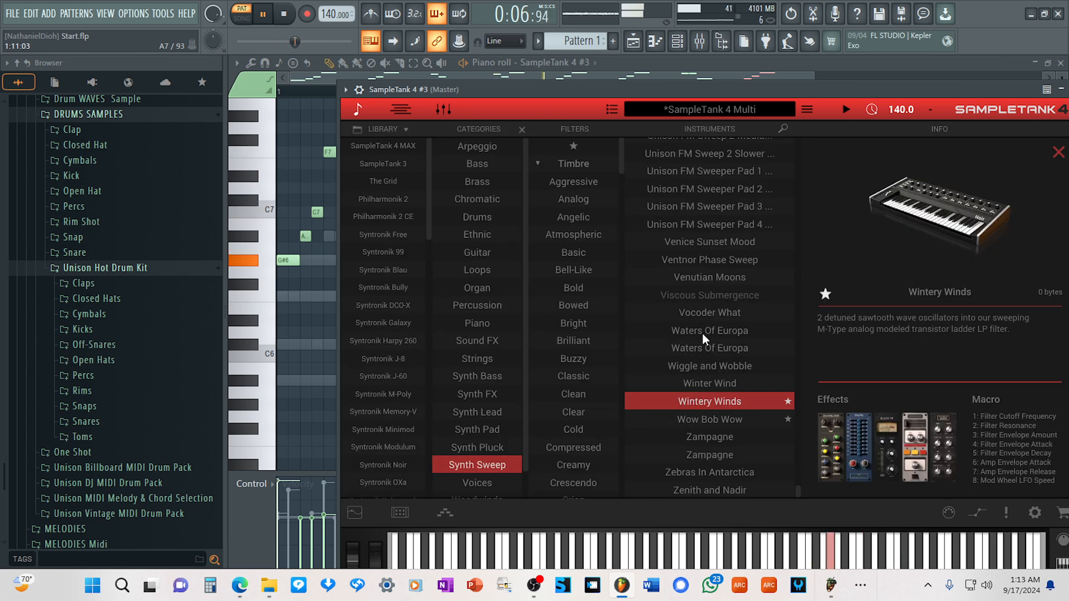
pyautogui.click(705, 312)
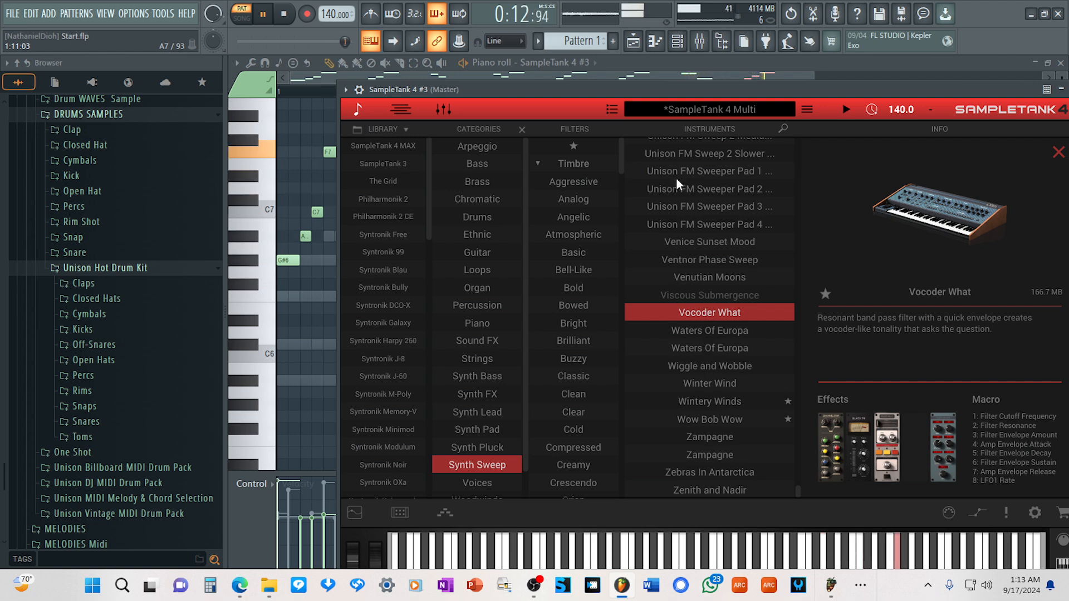
pyautogui.scroll(5, 672, 346)
pyautogui.scroll(-1, 672, 342)
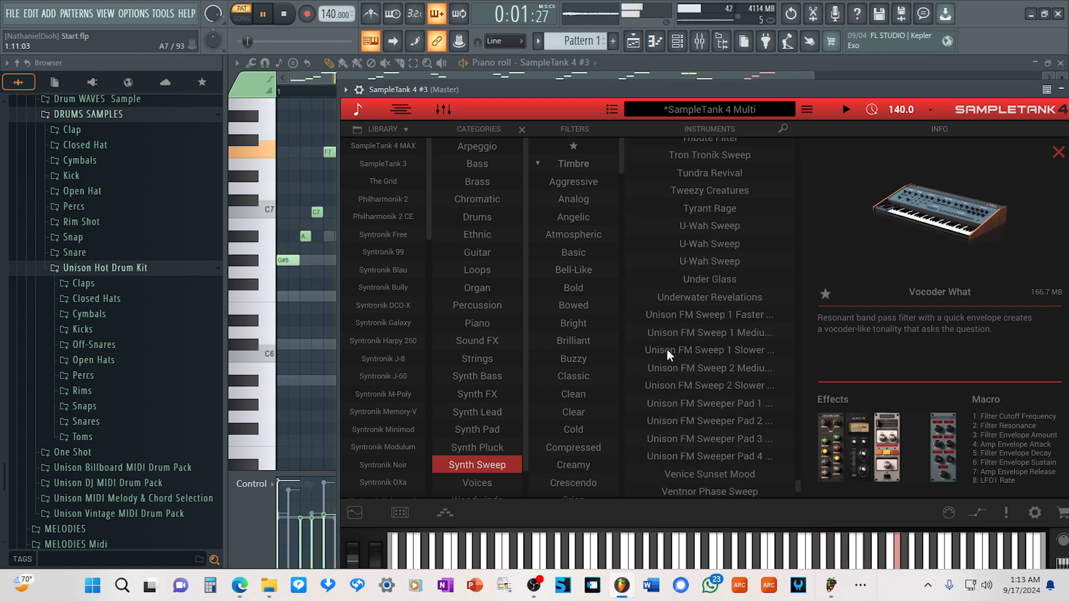
pyautogui.click(670, 316)
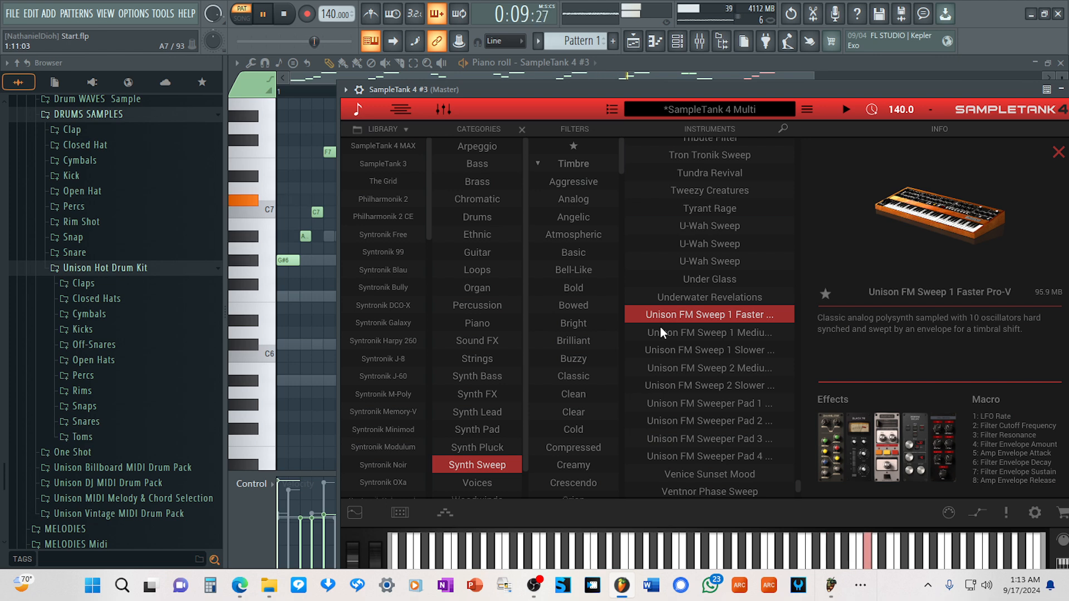
pyautogui.click(703, 209)
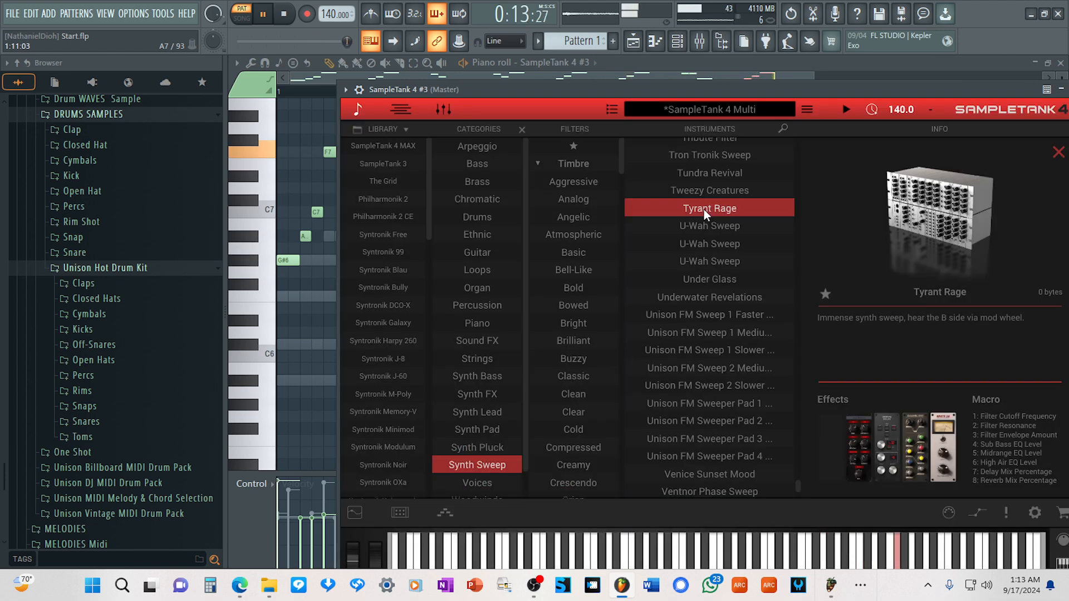
pyautogui.scroll(2, 682, 228)
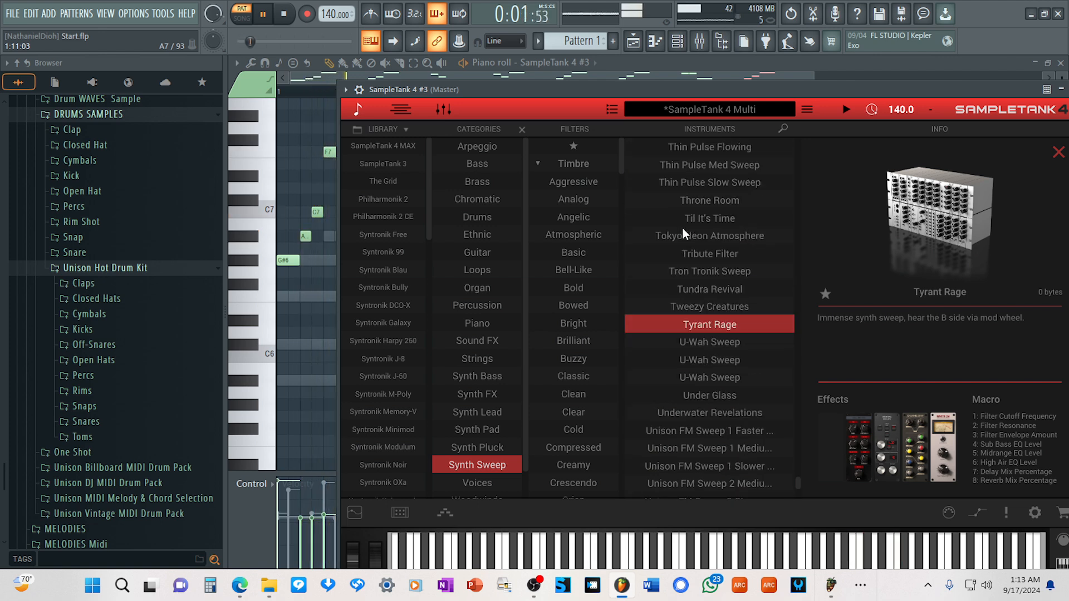
pyautogui.click(703, 206)
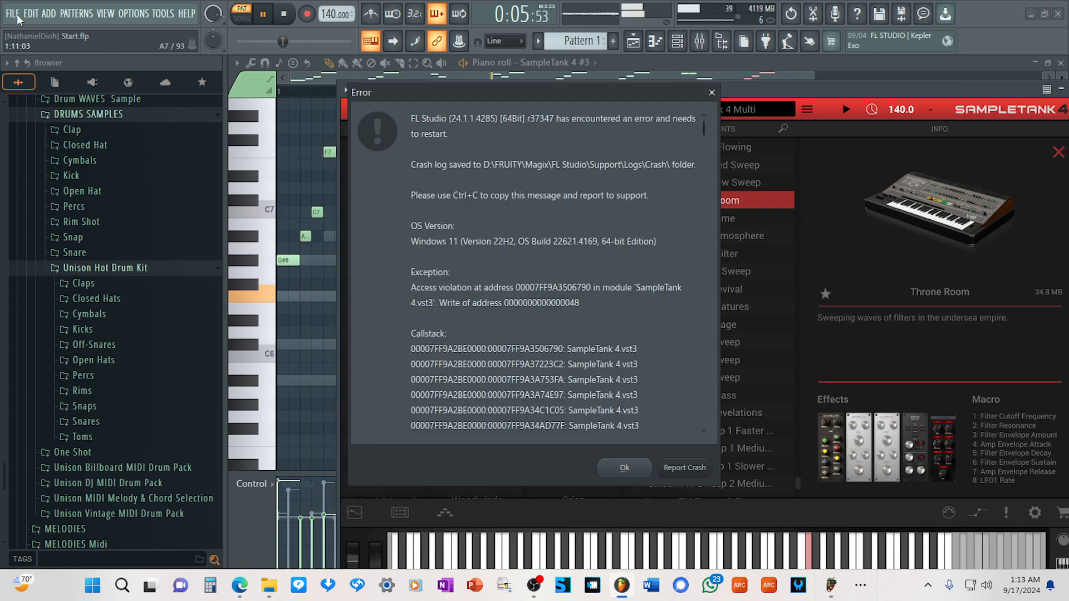
# Dismiss the crash error and the diagnostic report, and save the project.
pyautogui.click(634, 470)
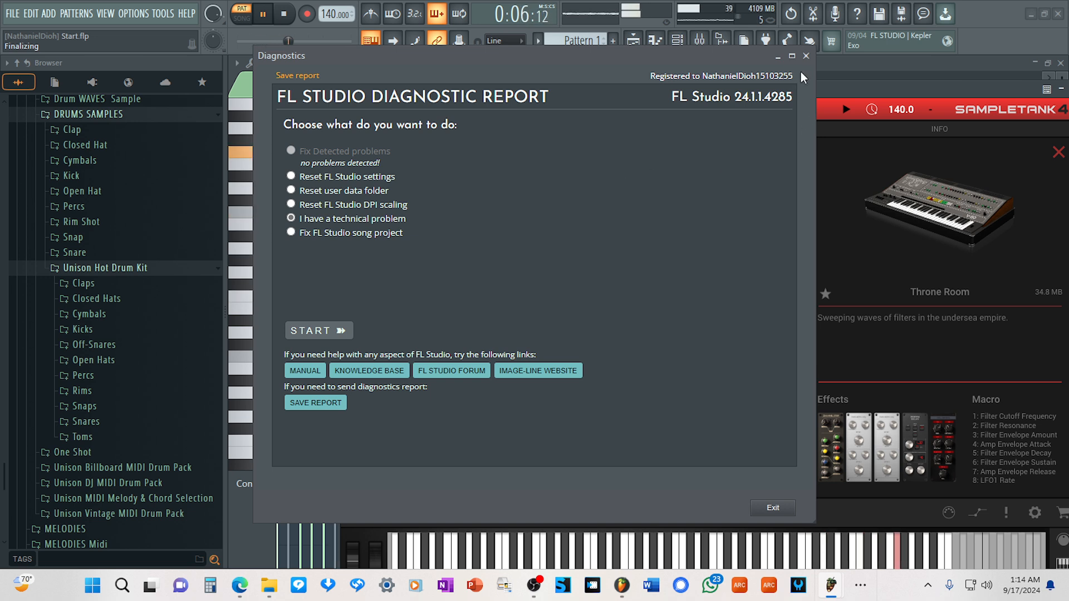
pyautogui.click(779, 509)
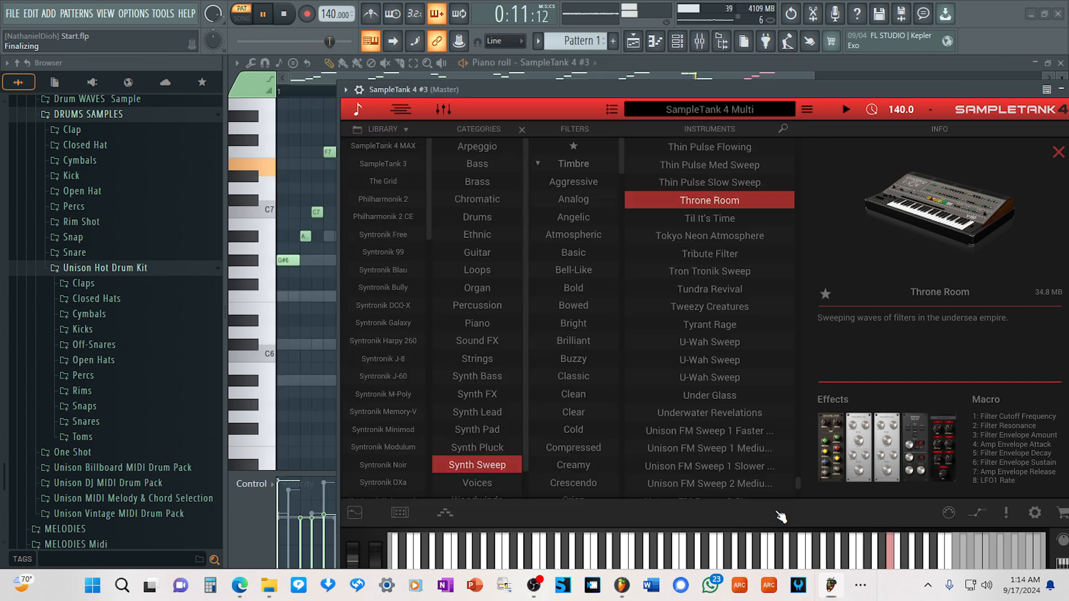
pyautogui.click(19, 21)
pyautogui.click(38, 78)
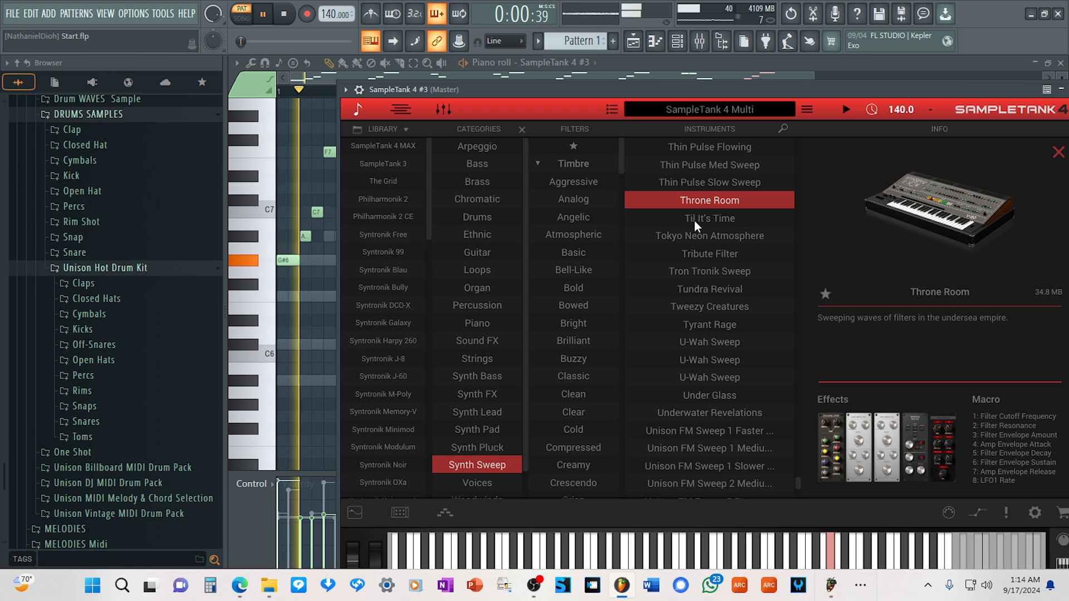
# Try the first The Pest sweep and Temple of Analog on part 3.
pyautogui.scroll(4, 694, 220)
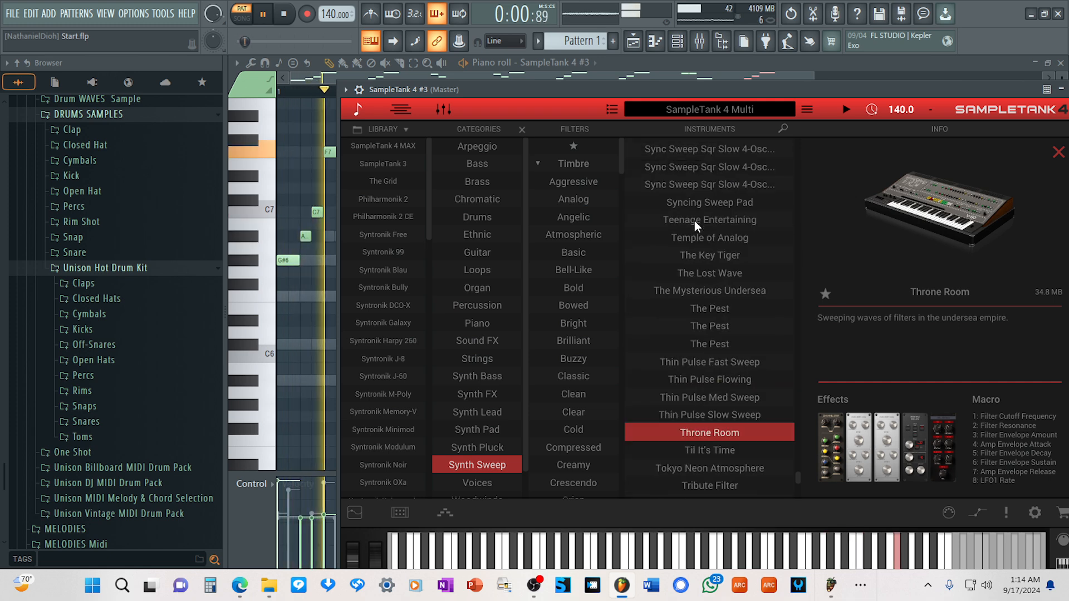
pyautogui.click(710, 308)
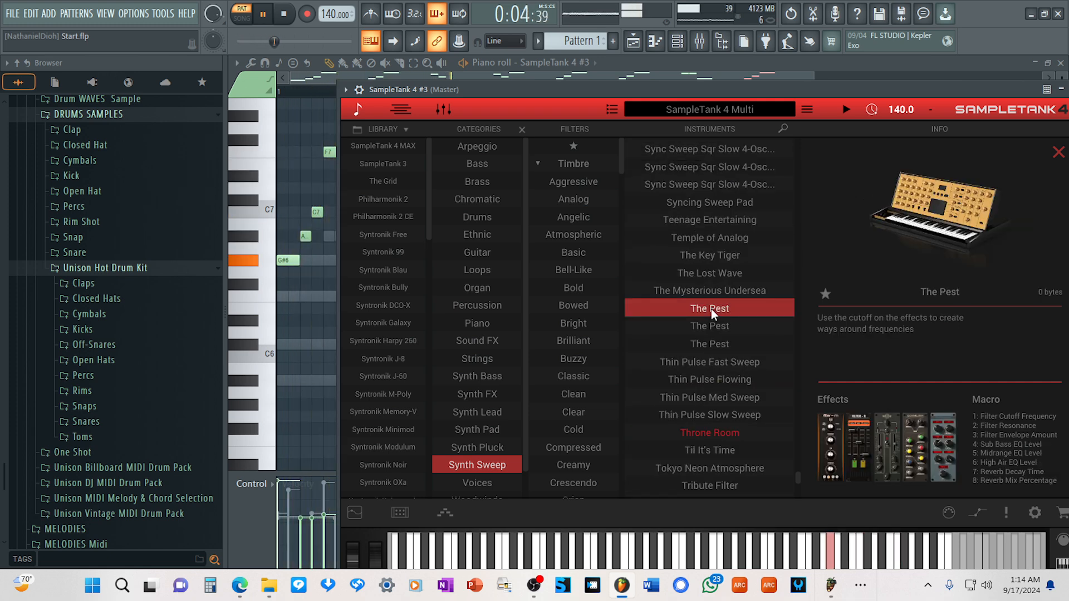
pyautogui.doubleClick(710, 309)
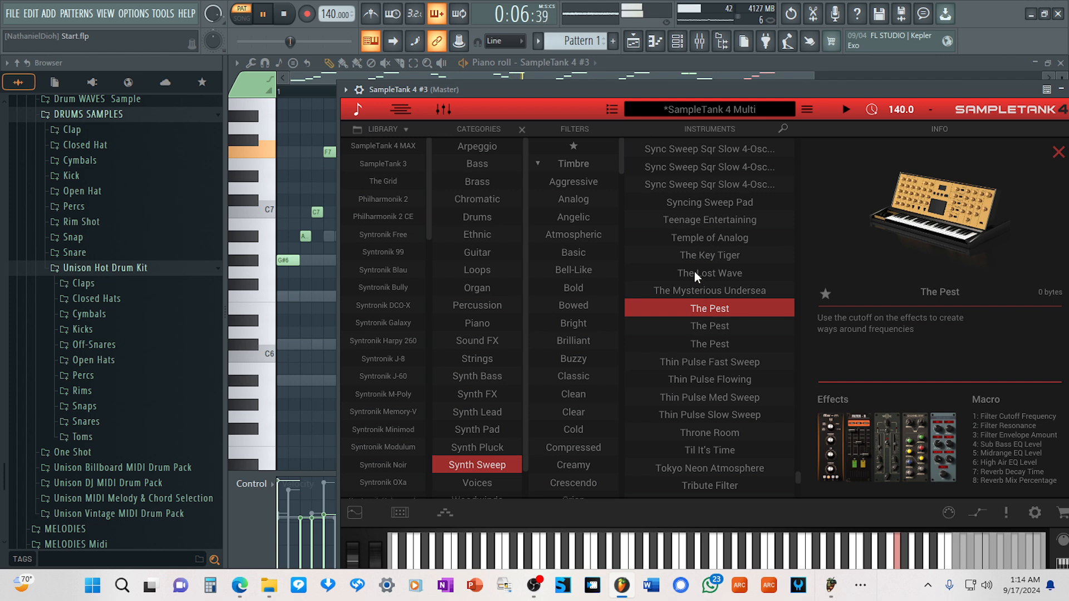
pyautogui.click(695, 240)
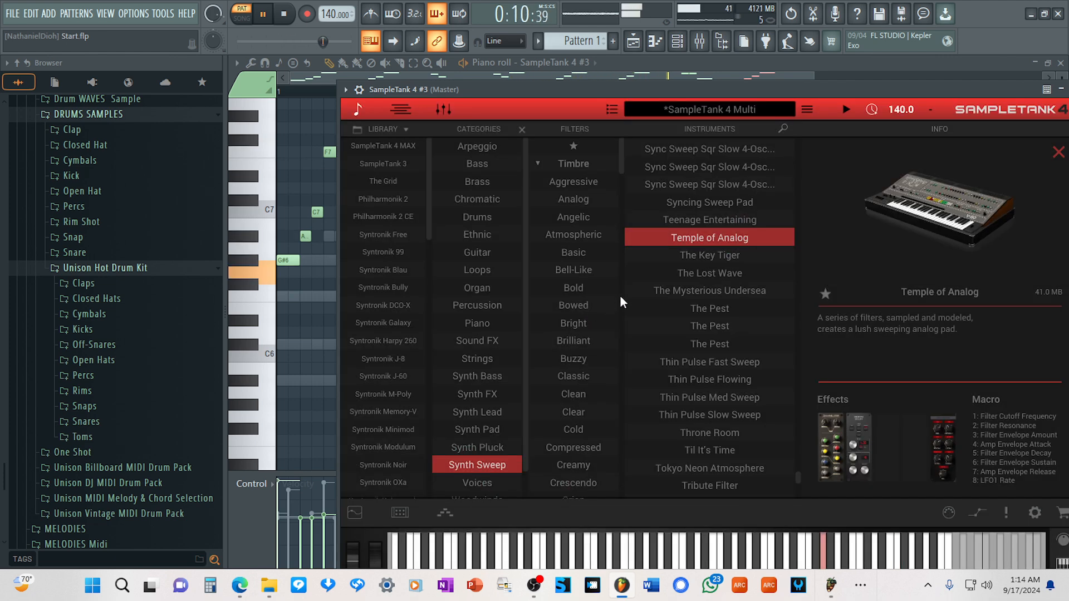
# Load Sync Sweep Sqr Fast 2-Osc Vibrato on part 3.
pyautogui.scroll(2, 622, 278)
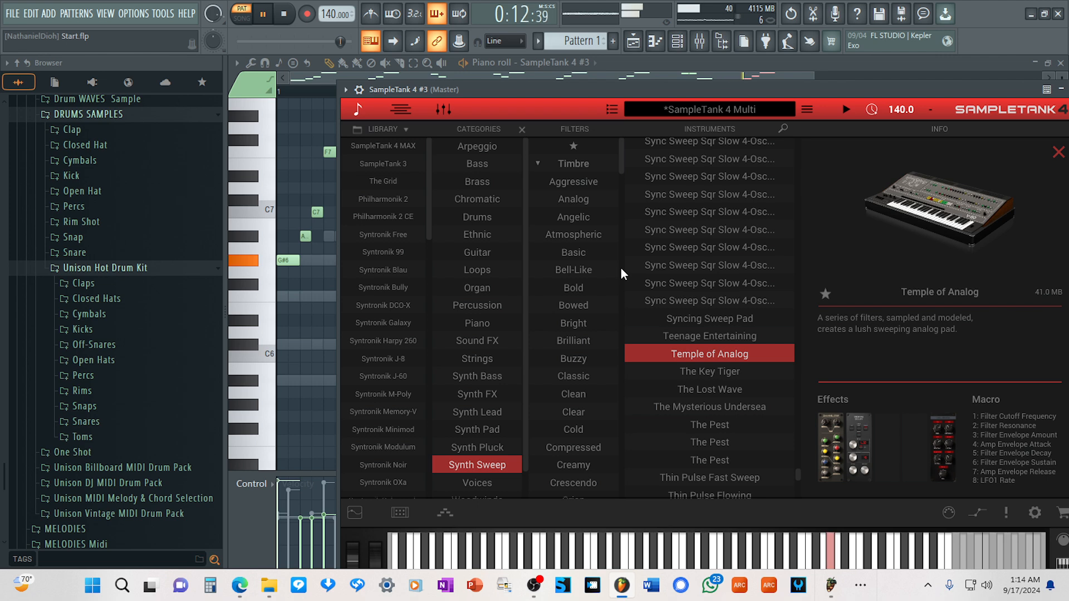
pyautogui.scroll(6, 749, 222)
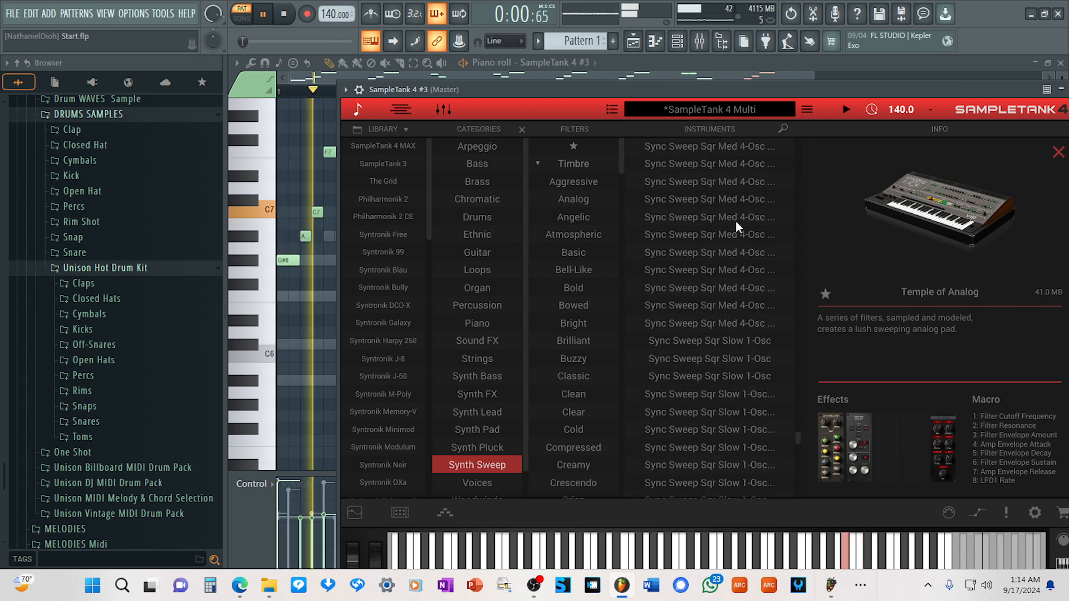
pyautogui.scroll(5, 735, 222)
pyautogui.click(703, 217)
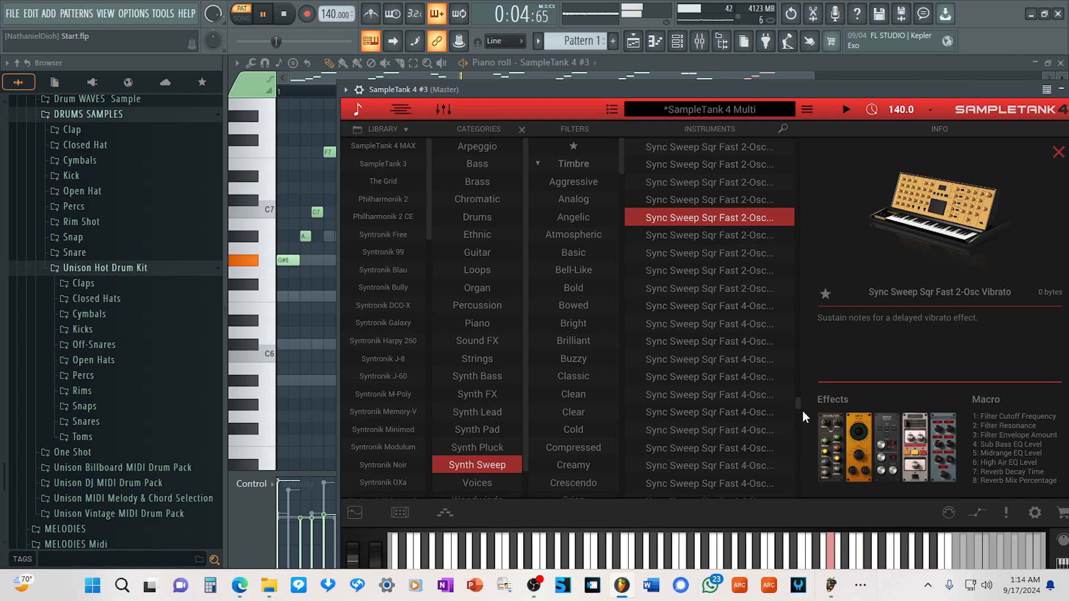
# Return to the parts list, lower the volume of the sweep on part 3 and turn off its solo.
pyautogui.moveTo(800, 405); pyautogui.dragTo(791, 336)
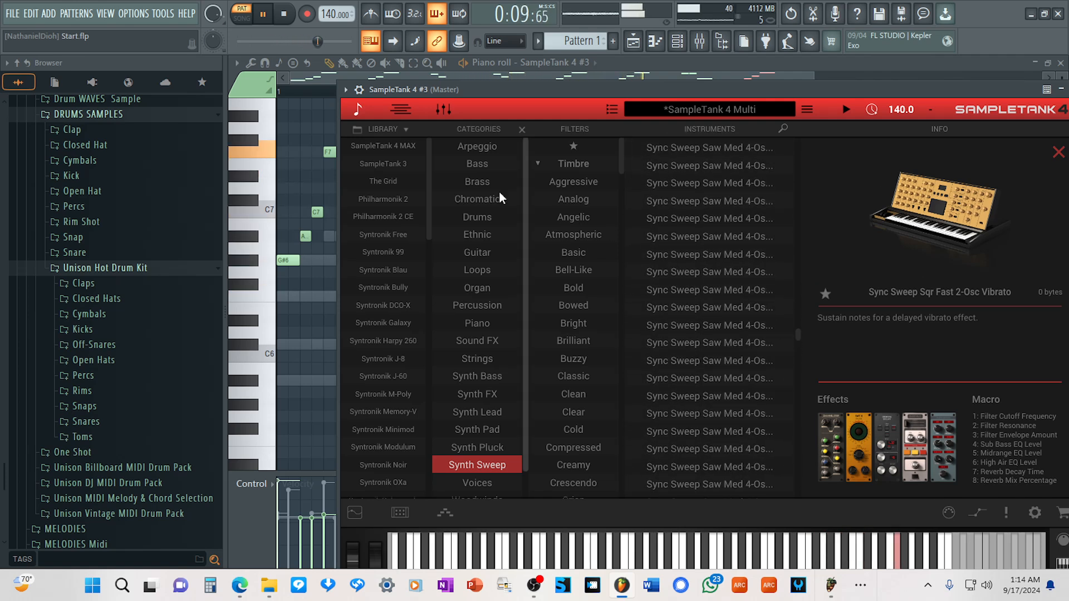
pyautogui.click(360, 111)
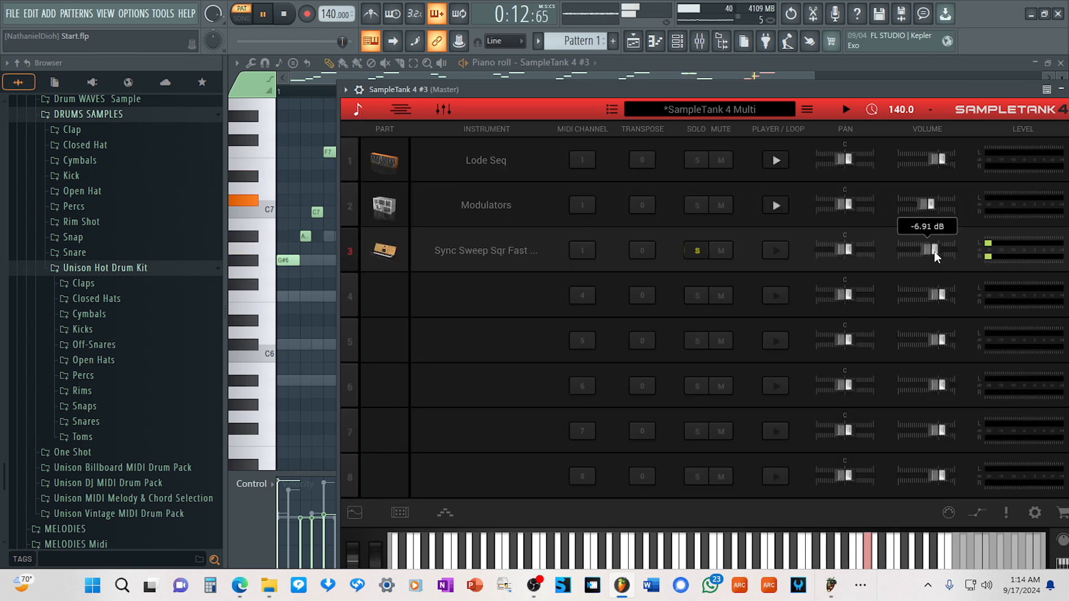
pyautogui.moveTo(930, 254); pyautogui.dragTo(928, 254)
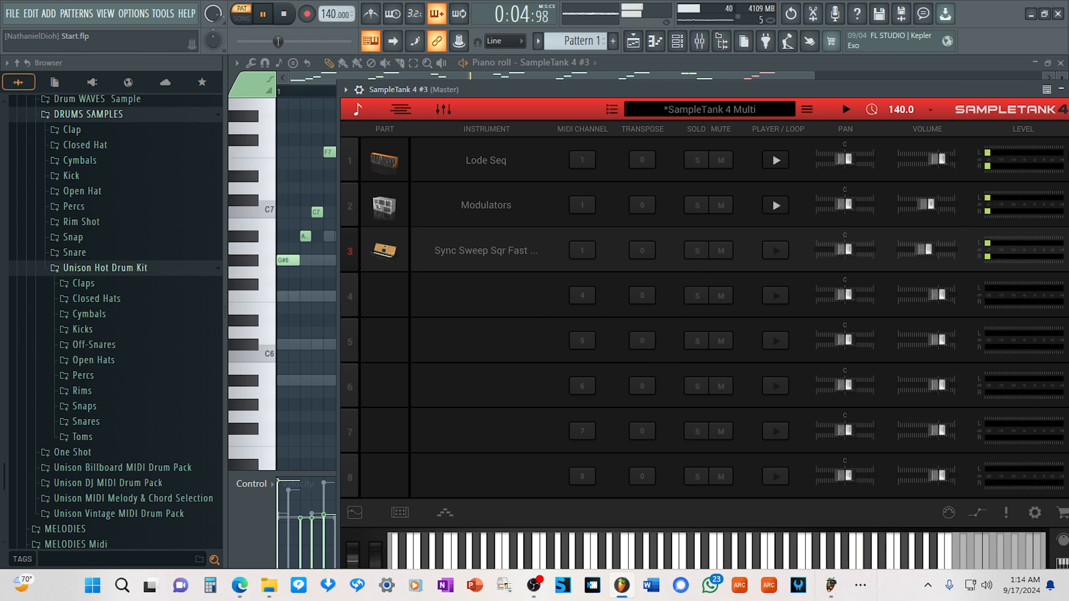
# Close the third SampleTank 4 window and set its channel volume to 25% in the channel rack.
pyautogui.moveTo(964, 85); pyautogui.dragTo(907, 91)
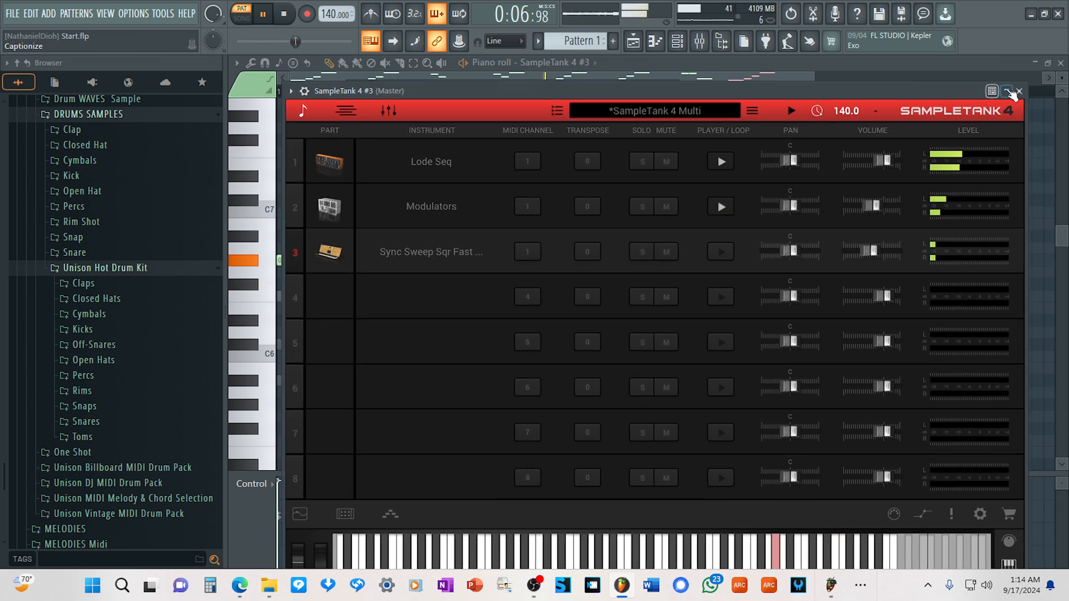
pyautogui.click(1019, 91)
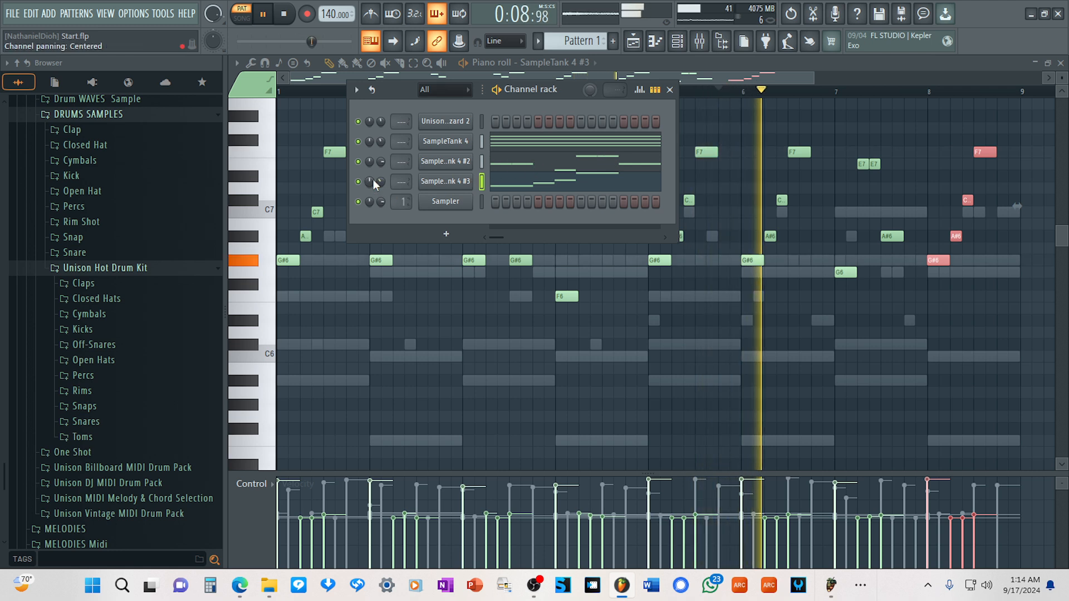
pyautogui.moveTo(382, 183); pyautogui.dragTo(383, 186)
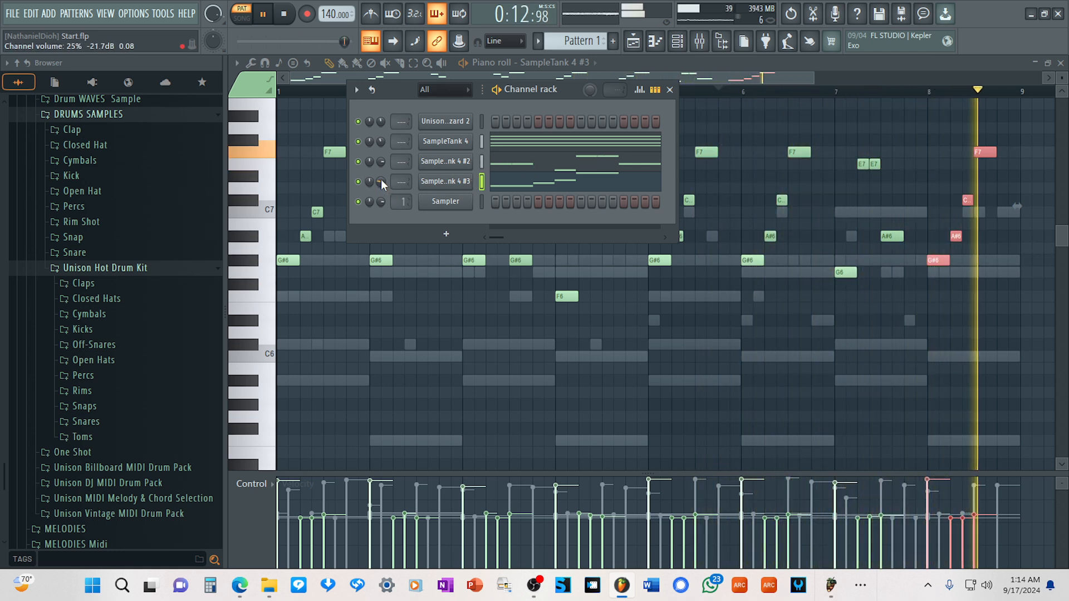
# Mute the third SampleTank 4 channel for comparison and rebalance the channel volumes of all three SampleTank 4 channels.
pyautogui.click(358, 181)
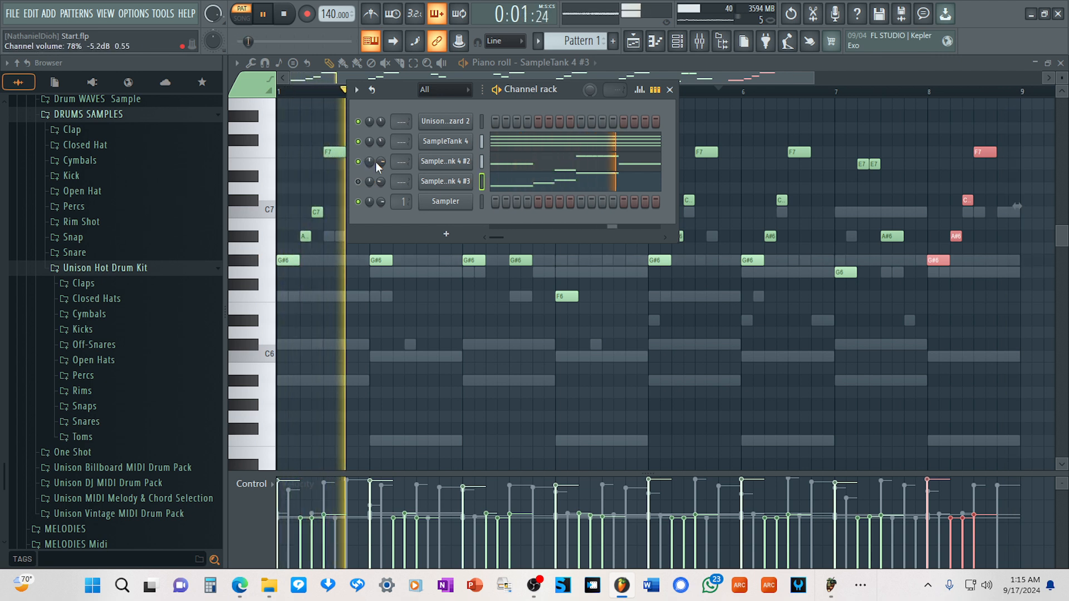
pyautogui.moveTo(381, 160); pyautogui.dragTo(382, 162)
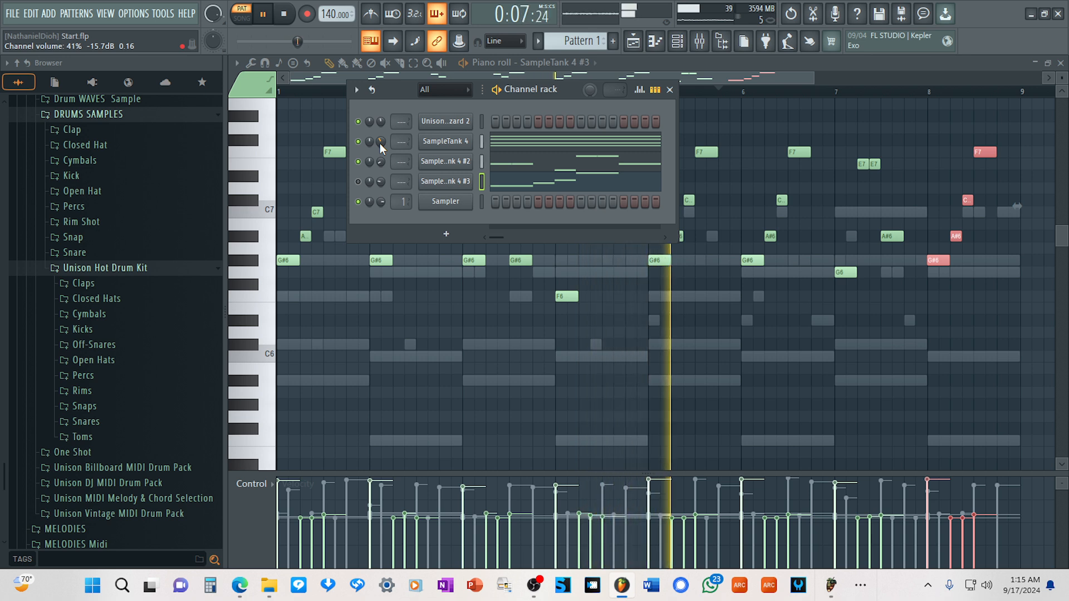
pyautogui.moveTo(382, 147); pyautogui.dragTo(382, 166)
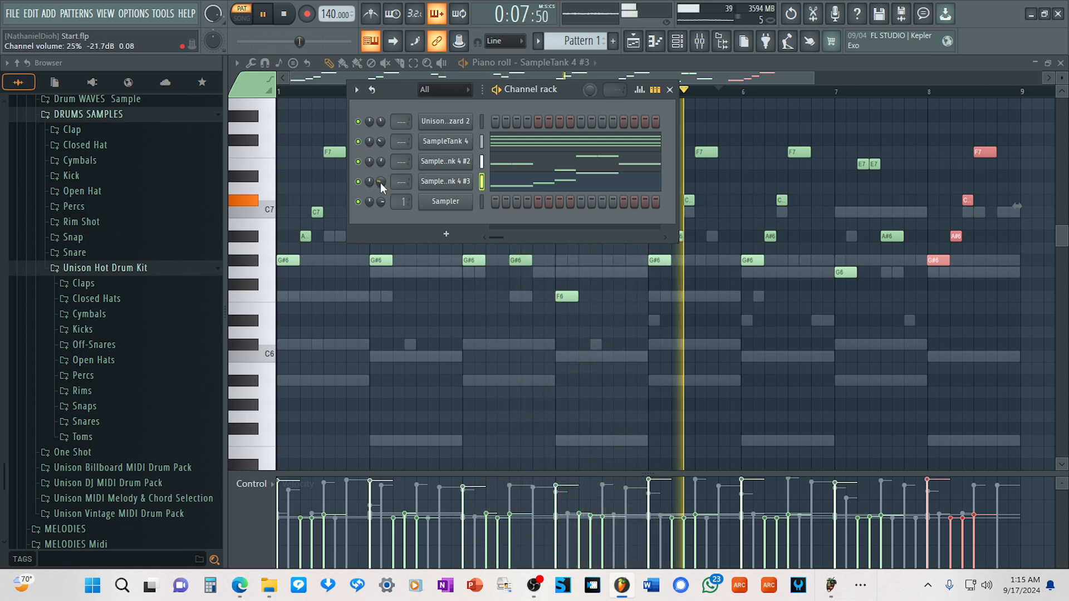
pyautogui.moveTo(380, 183); pyautogui.dragTo(381, 185)
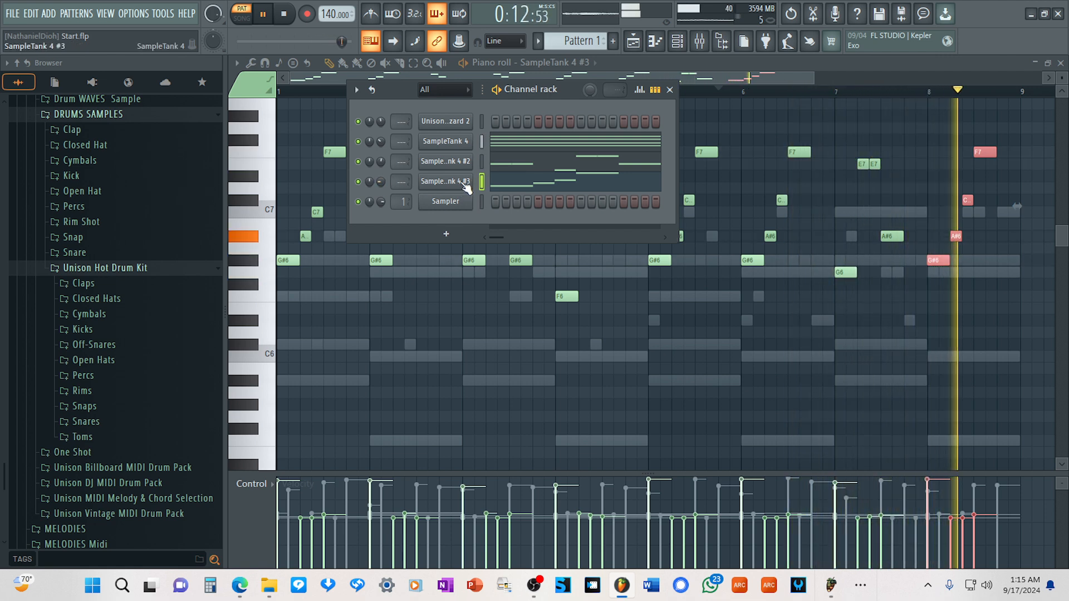
# Slightly lower the volume of Lode Seq on part 1 of the third SampleTank 4, closing its window when done.
pyautogui.click(445, 182)
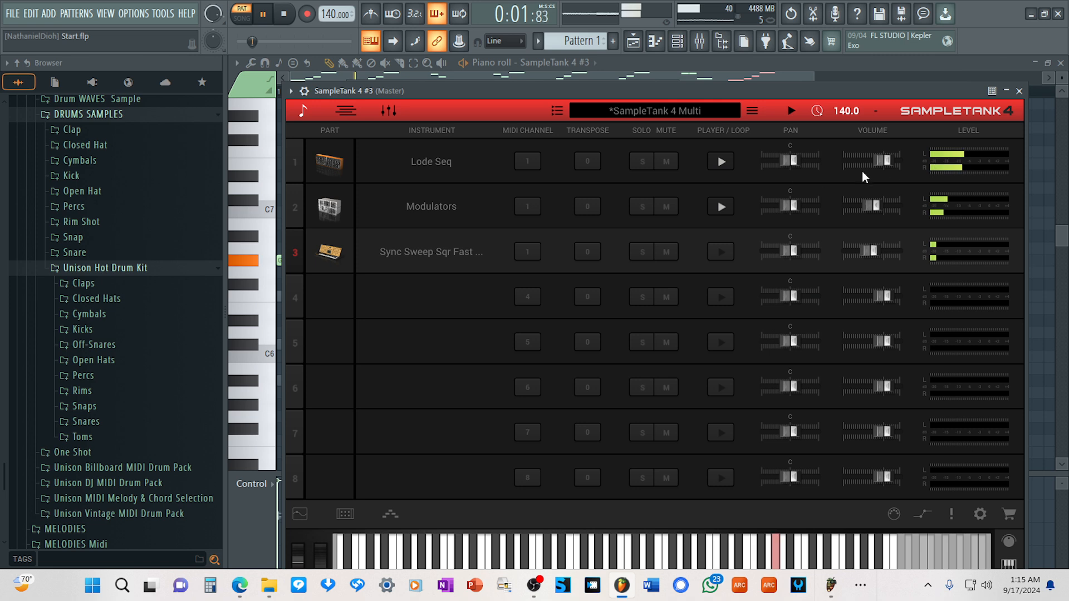
pyautogui.moveTo(888, 162); pyautogui.dragTo(884, 162)
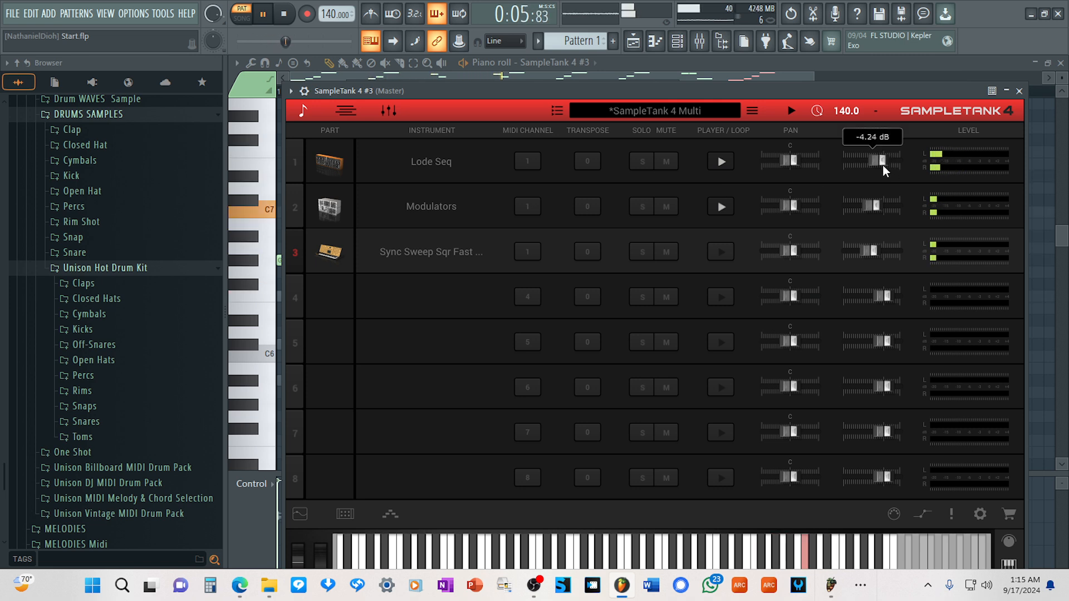
pyautogui.click(1019, 91)
# Insert a fourth SampleTank 4 instrument at the Sampler channel and save the project.
pyautogui.rightClick(457, 208)
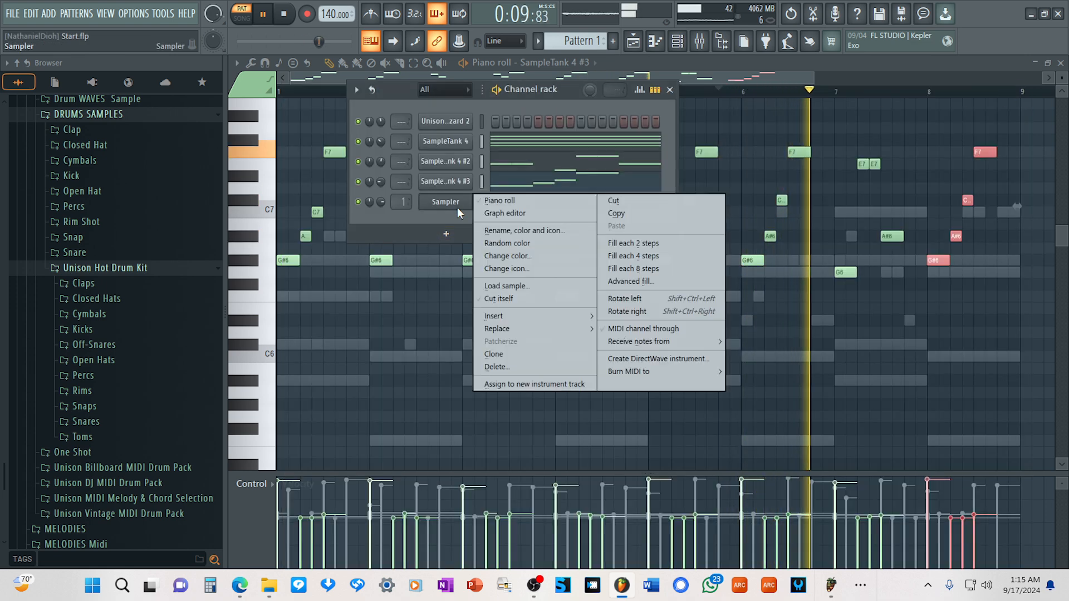
pyautogui.moveTo(501, 316)
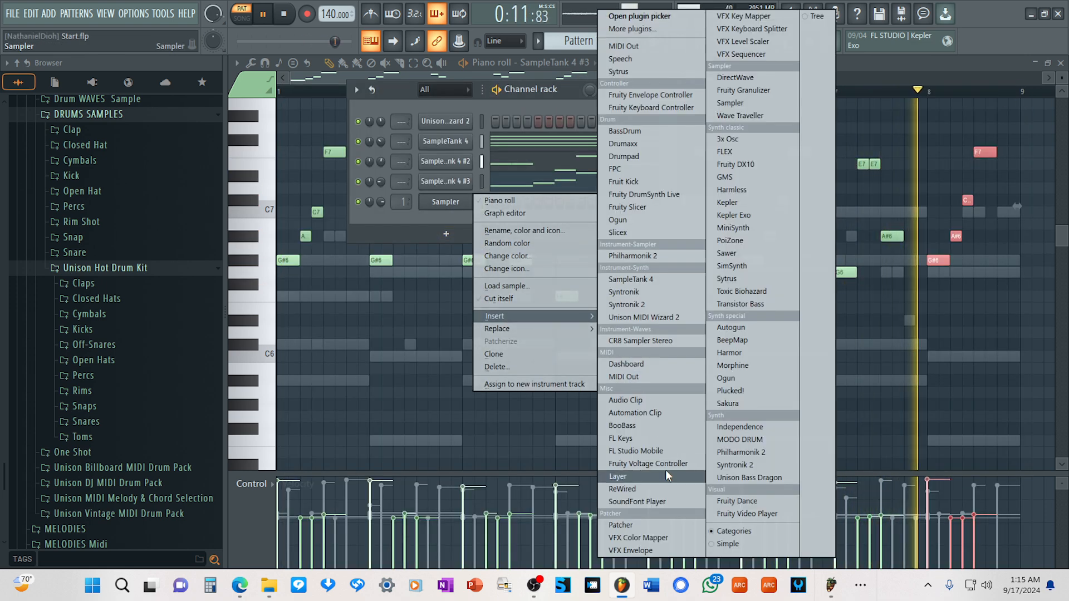
pyautogui.click(646, 280)
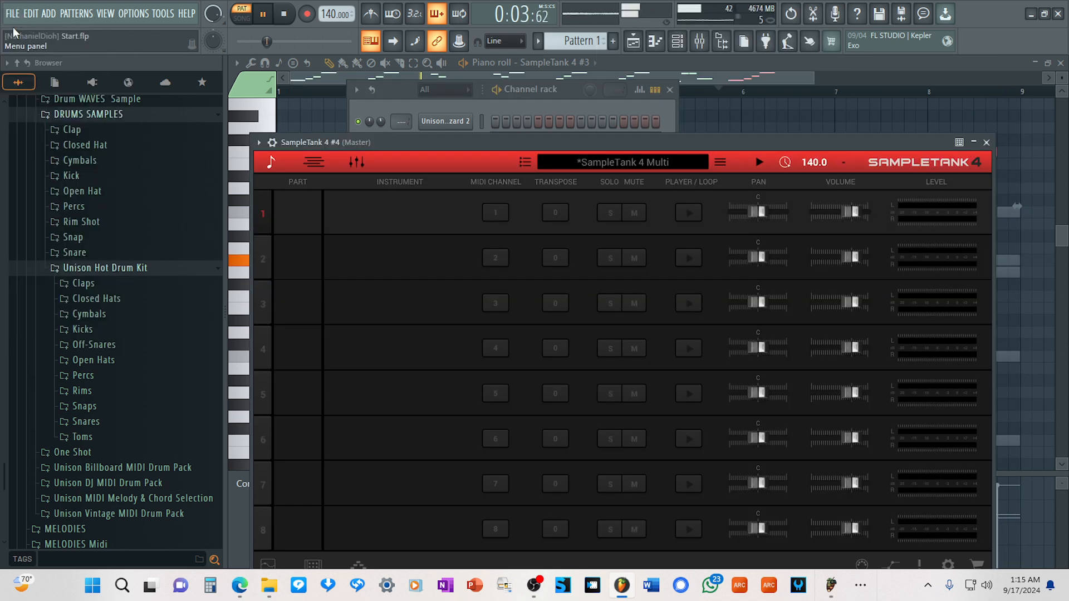
pyautogui.click(13, 13)
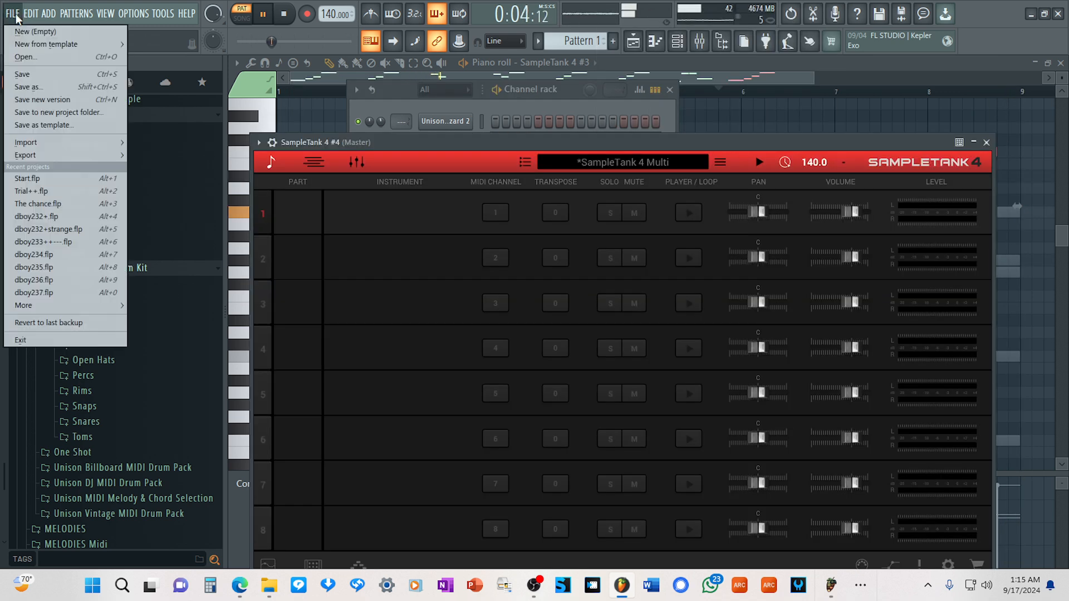
pyautogui.click(23, 75)
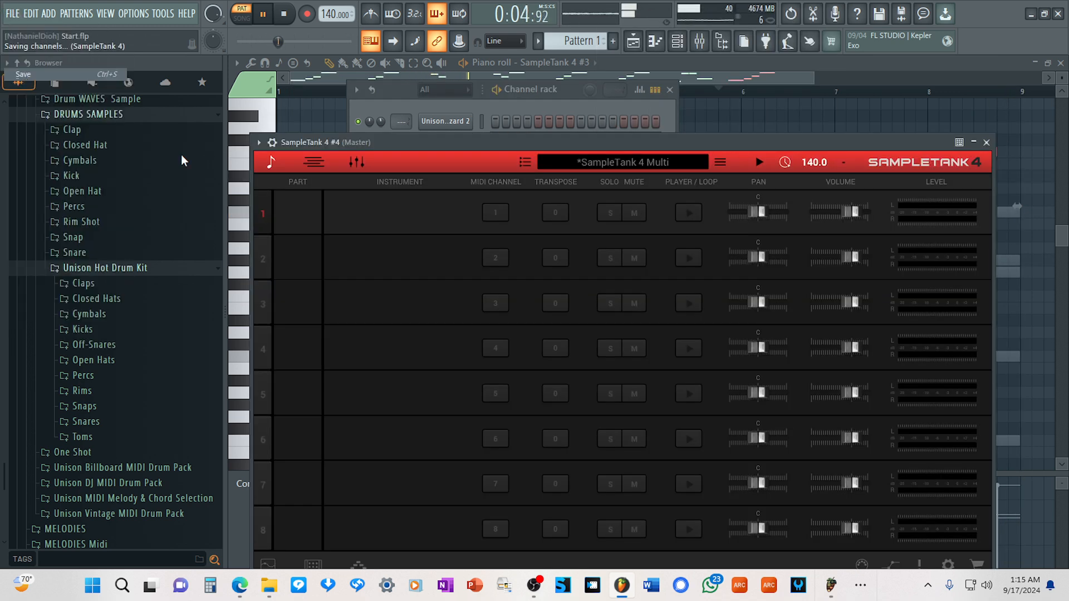
# Load the starred 11 Violins Alt from the Strings category into the new SampleTank 4 and close its window.
pyautogui.click(428, 334)
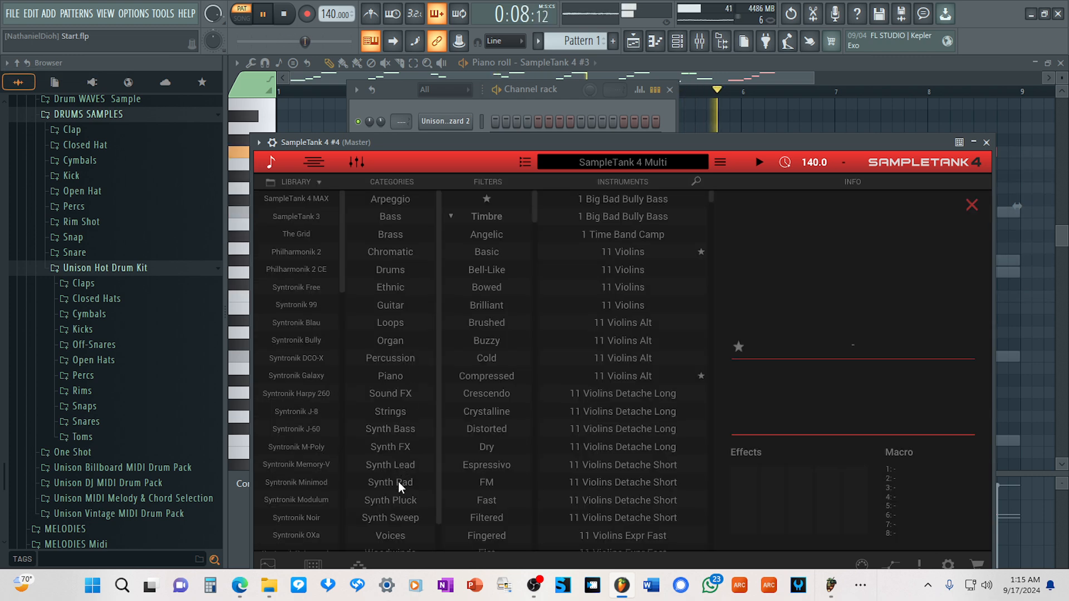
pyautogui.click(391, 412)
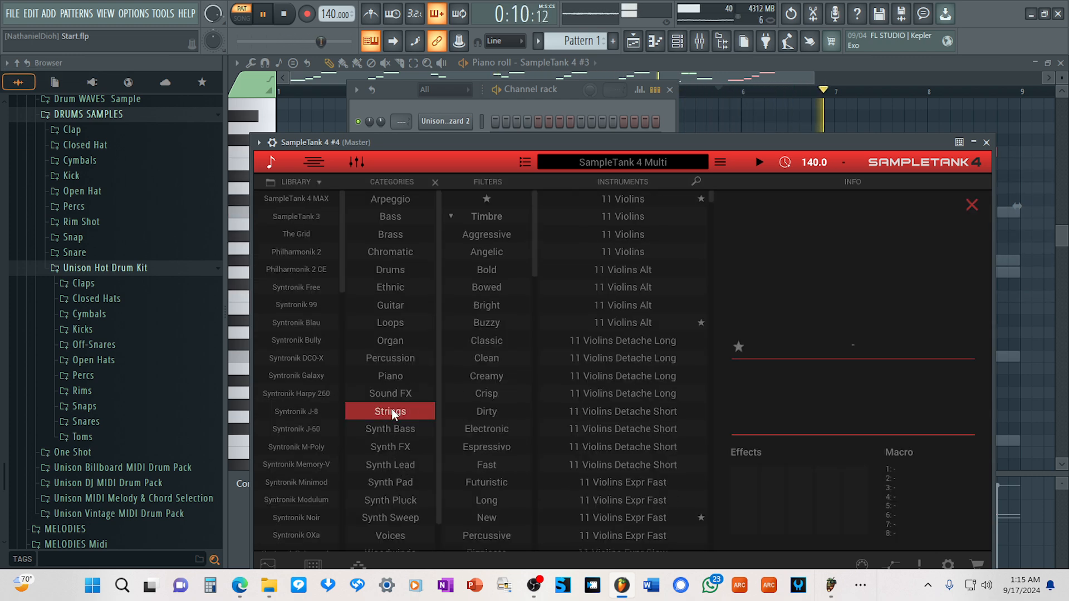
pyautogui.doubleClick(630, 327)
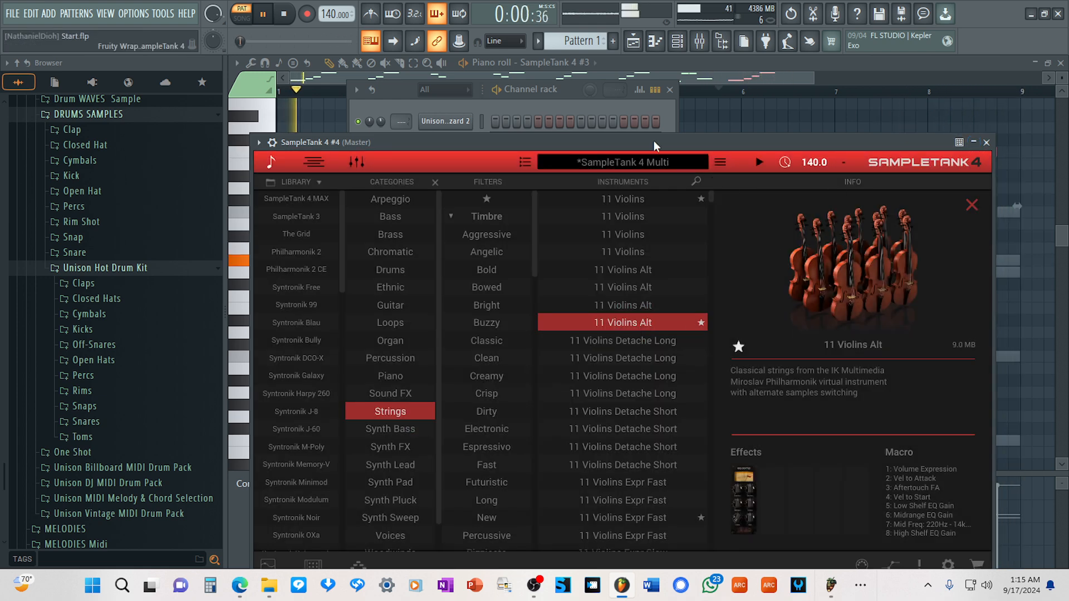
pyautogui.moveTo(654, 143); pyautogui.dragTo(924, 116)
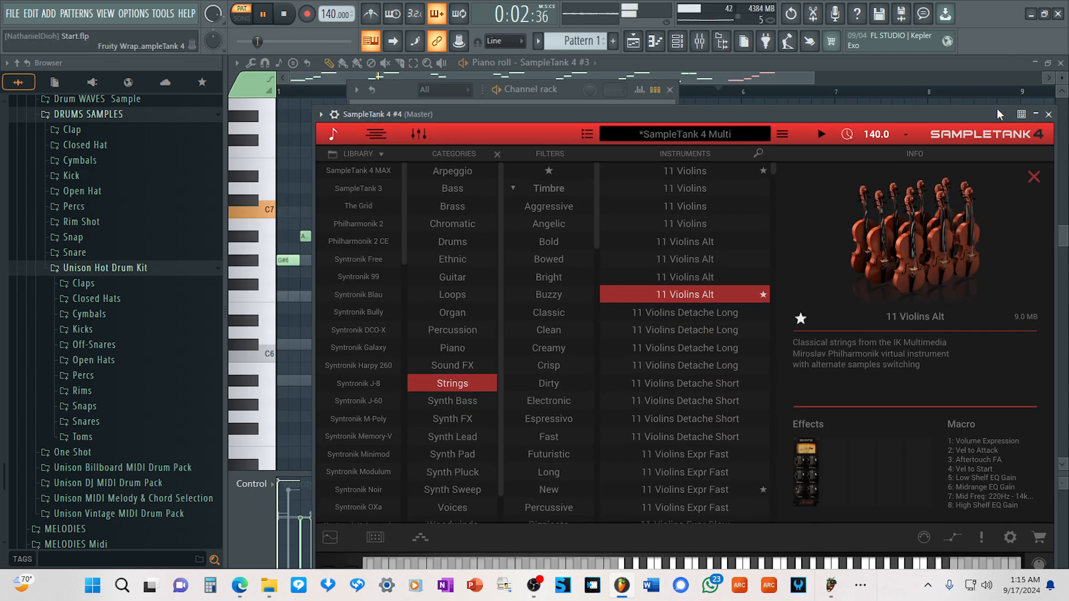
pyautogui.click(1044, 114)
# Open the piano roll of the fourth SampleTank 4 channel and audition C6, E6 and F6 against the playing pattern.
pyautogui.rightClick(450, 208)
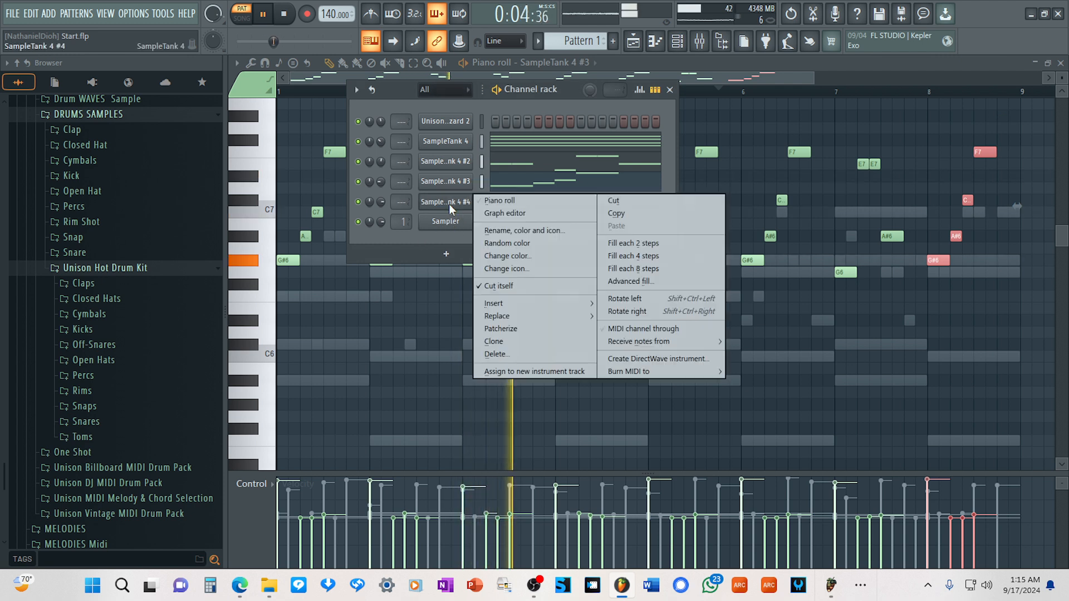
pyautogui.click(511, 202)
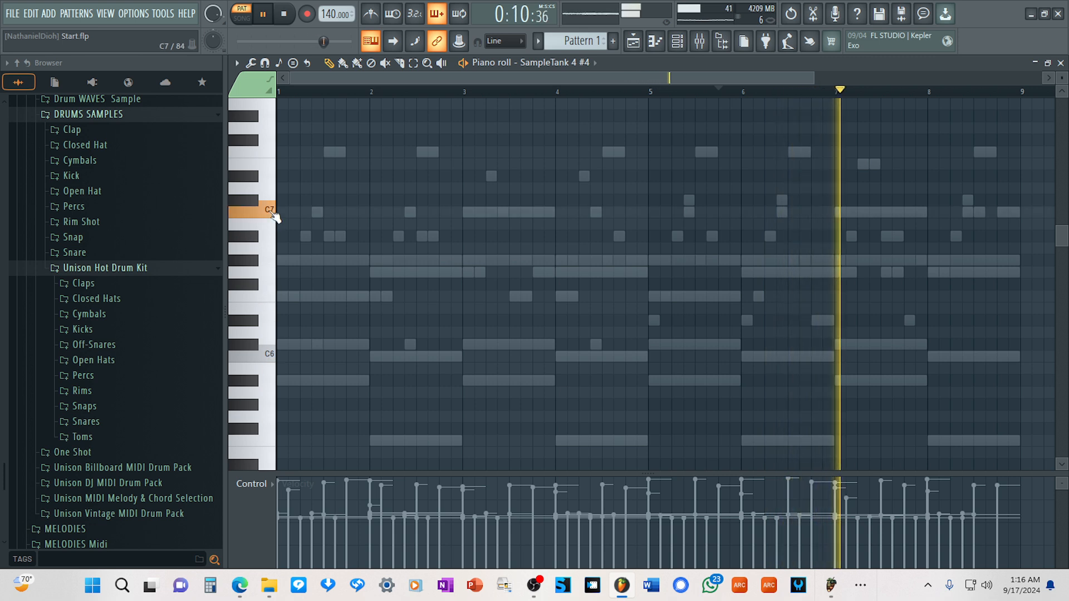
pyautogui.click(272, 356)
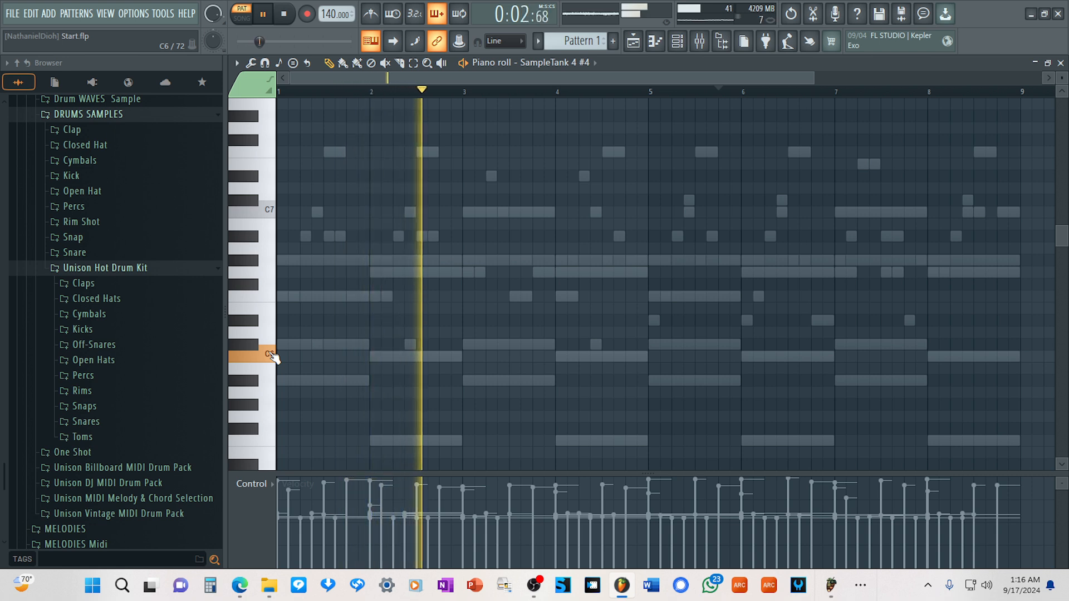
pyautogui.click(264, 311)
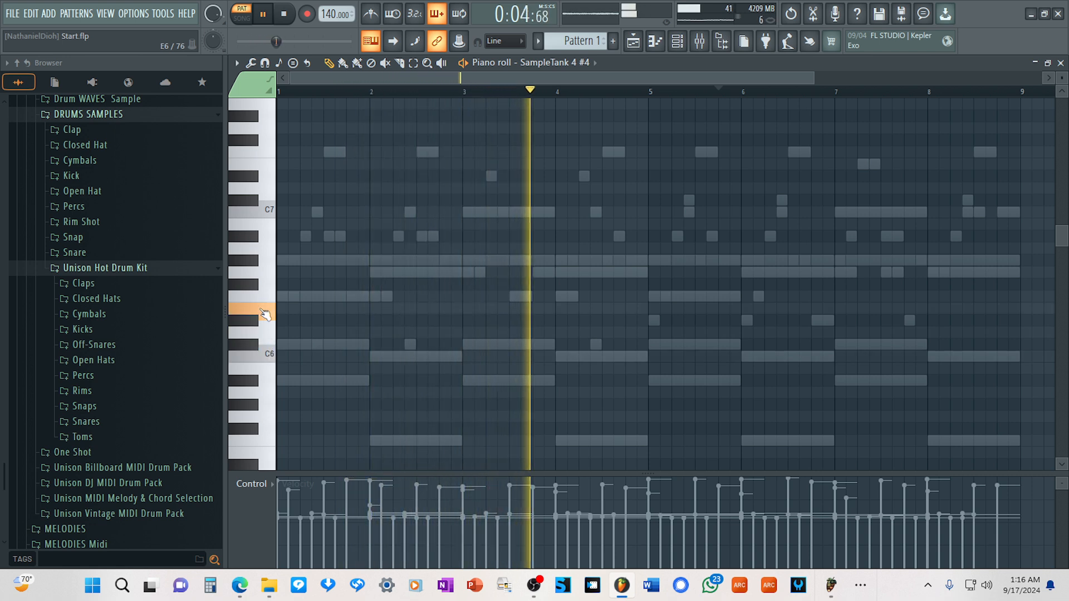
pyautogui.click(267, 301)
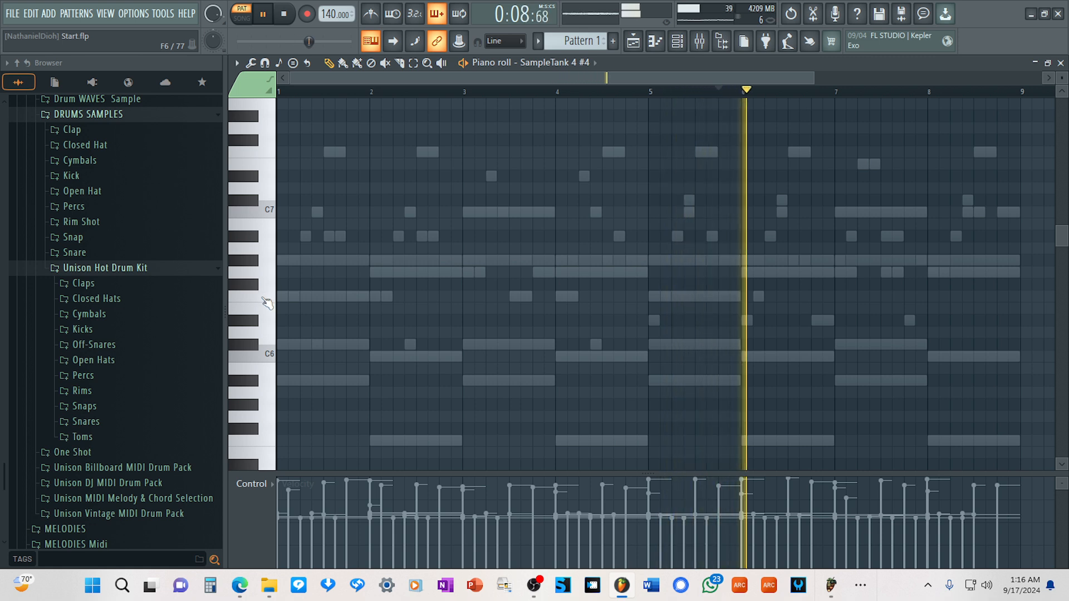
# Draw two-bar notes in the violin part: F6 at bar 1, G#6 at bar 3 and C6 at bar 5.
pyautogui.click(267, 301)
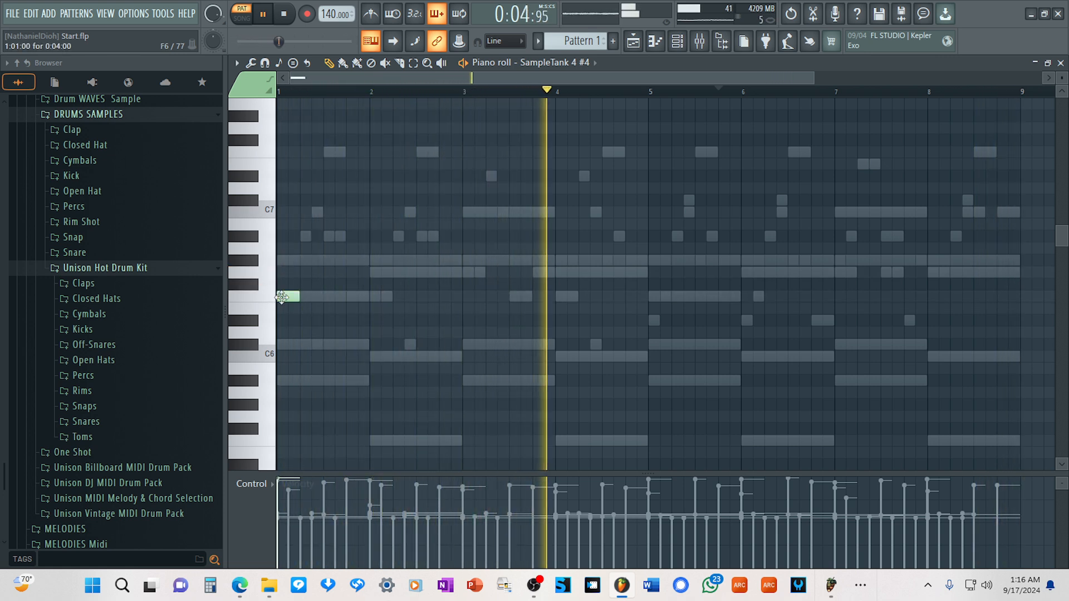
pyautogui.moveTo(300, 296); pyautogui.dragTo(466, 301)
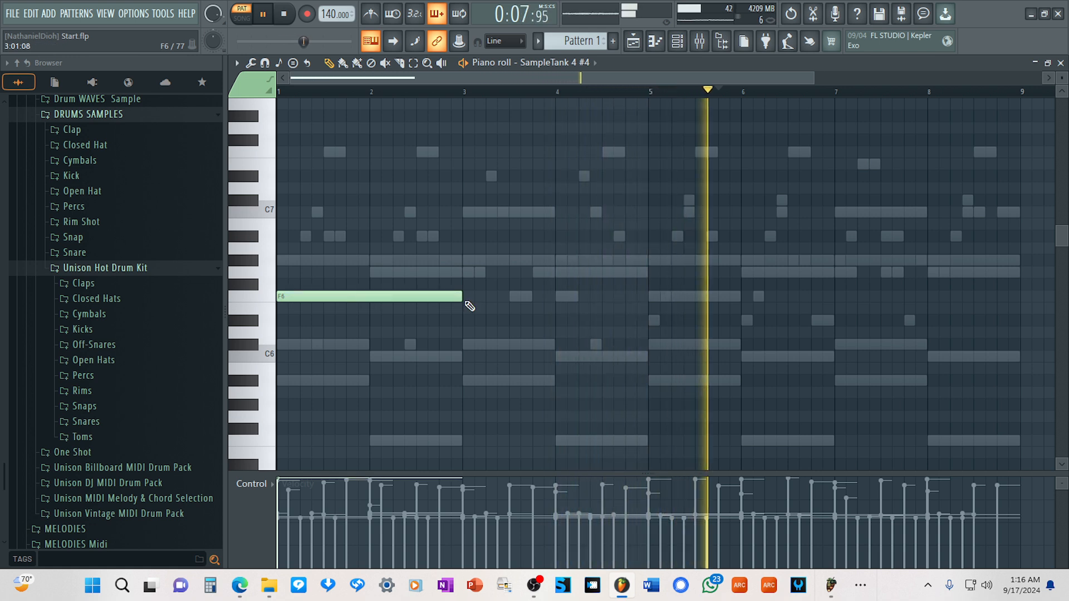
pyautogui.click(472, 259)
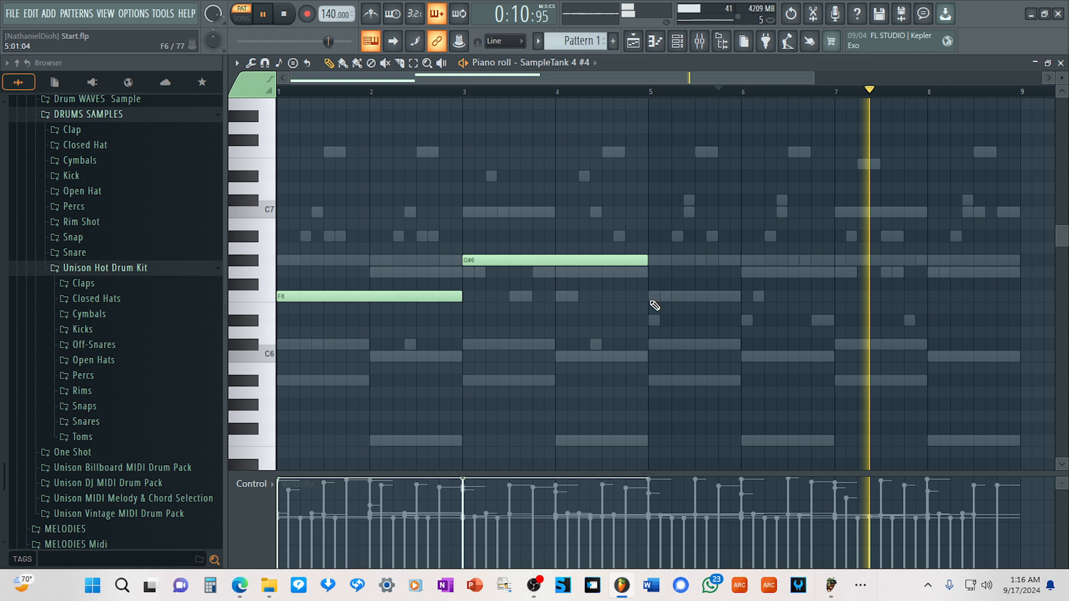
pyautogui.click(651, 355)
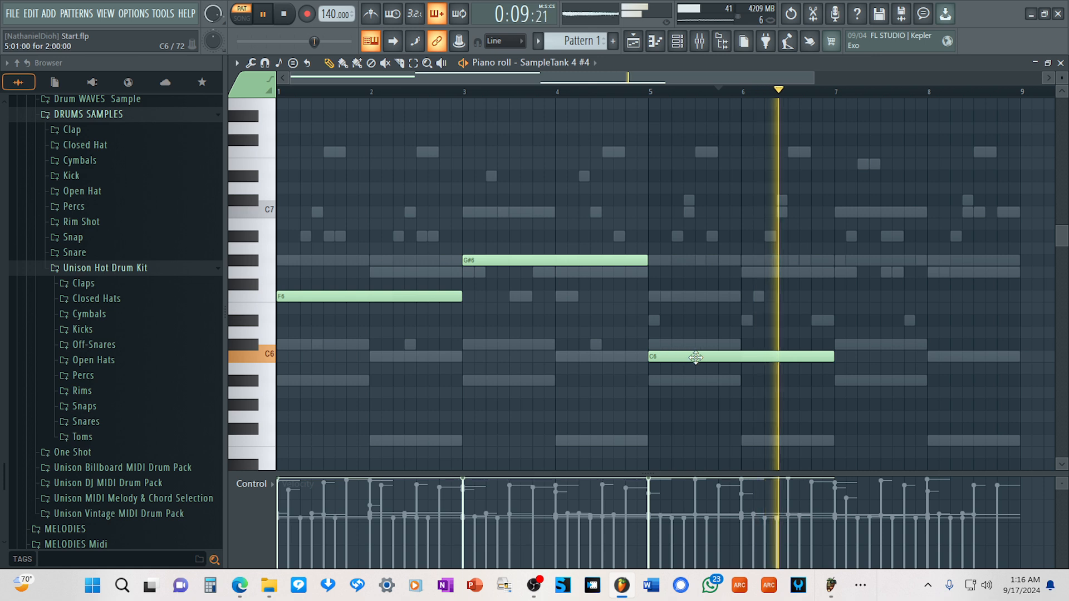
# Complete the violin line with a one-bar F6 note at bar 7 and a one-bar C7 note at bar 8.
pyautogui.click(848, 296)
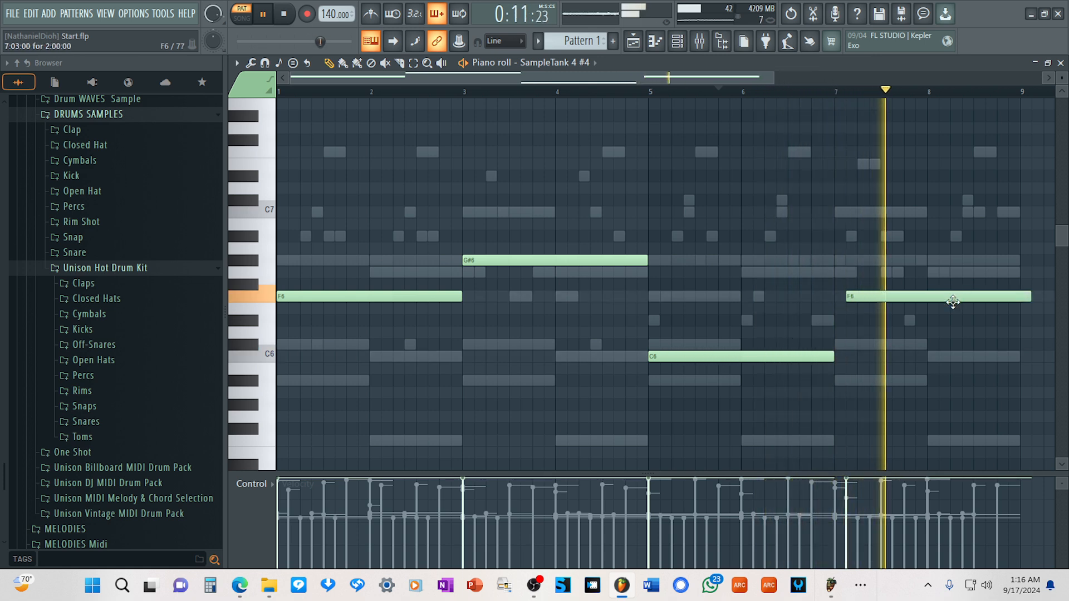
pyautogui.moveTo(951, 301); pyautogui.dragTo(941, 303)
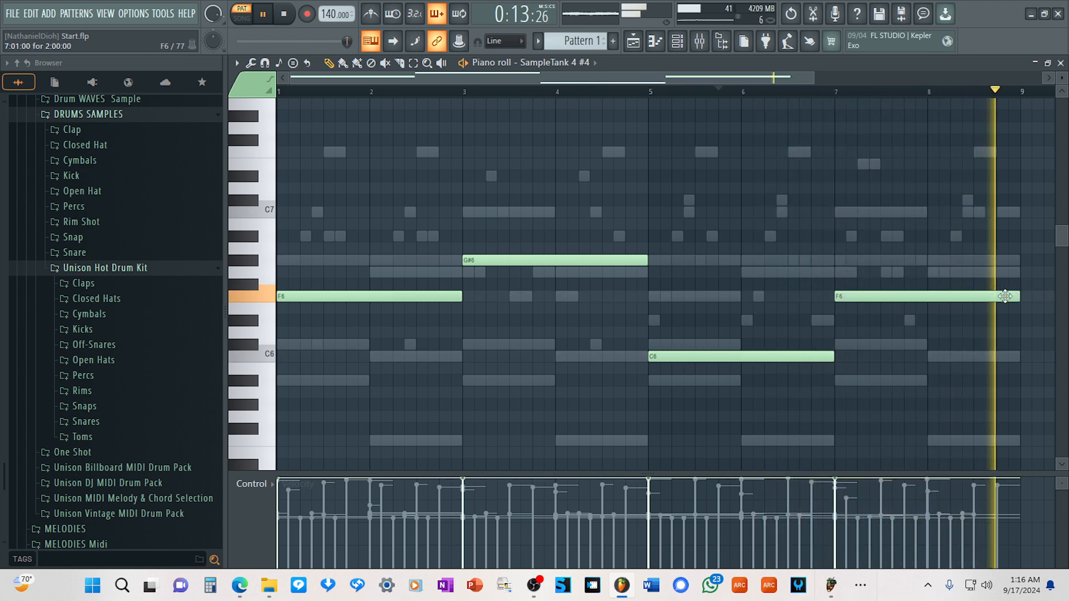
pyautogui.moveTo(1004, 296); pyautogui.dragTo(925, 301)
pyautogui.click(939, 212)
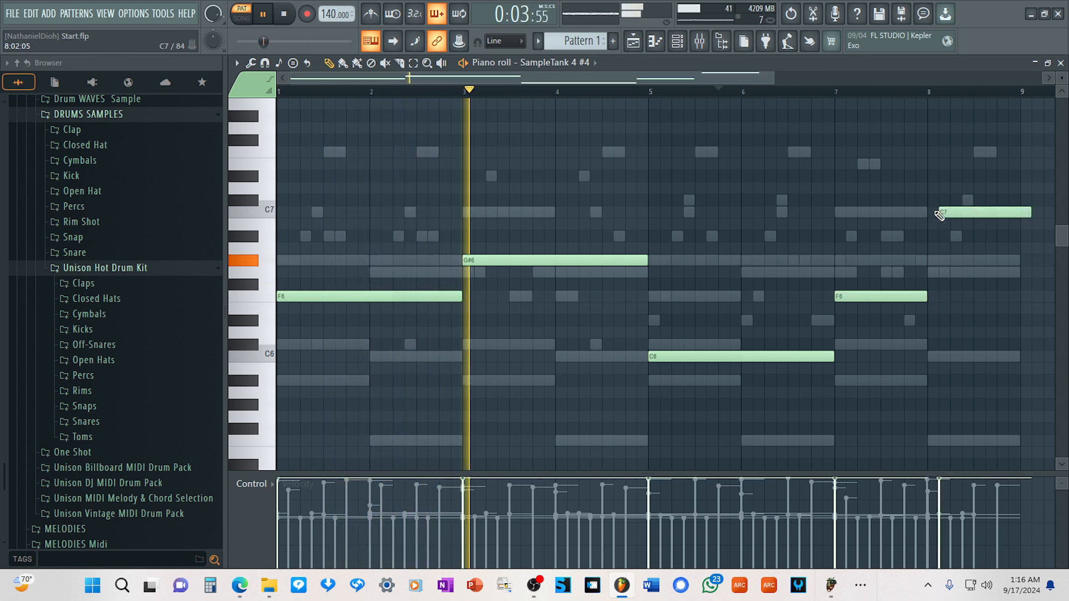
pyautogui.moveTo(956, 211); pyautogui.dragTo(946, 212)
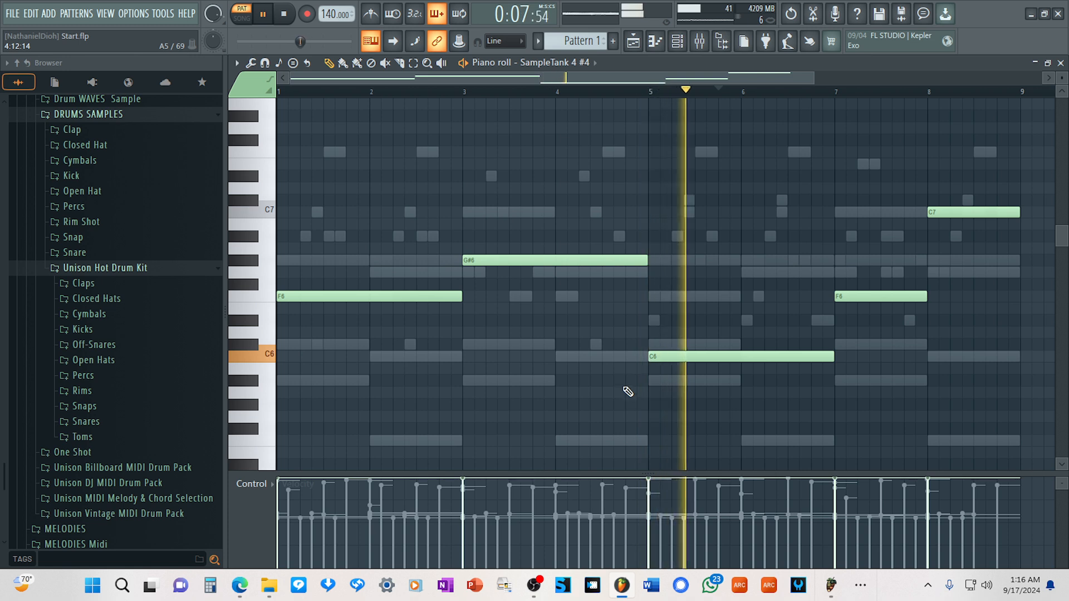
# Bring up the channel rack and lower the channel volume of the fourth SampleTank 4.
pyautogui.press('F6')
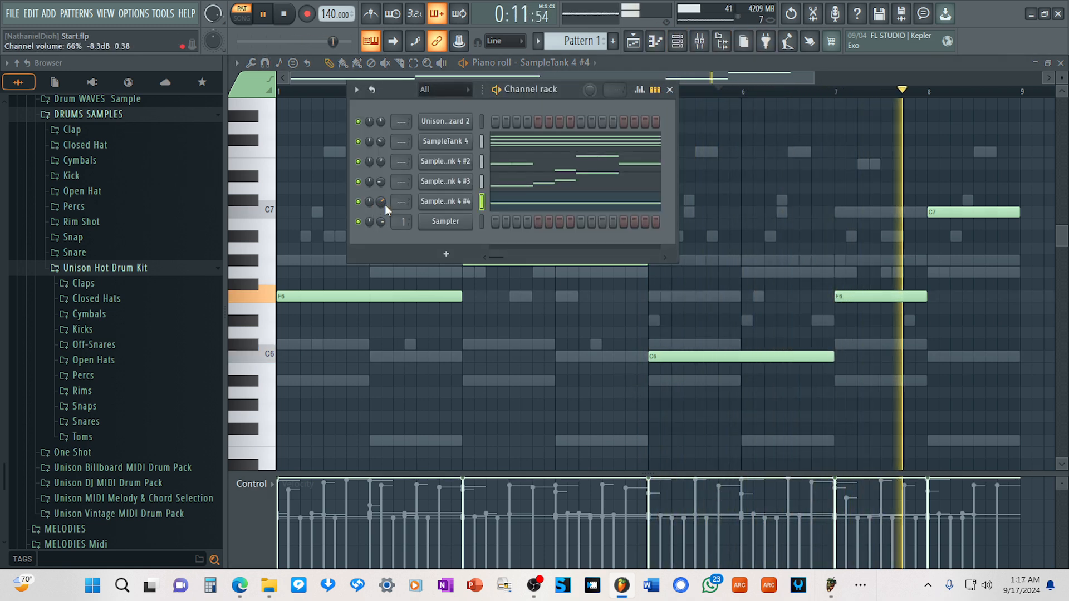
pyautogui.scroll(-6, 376, 201)
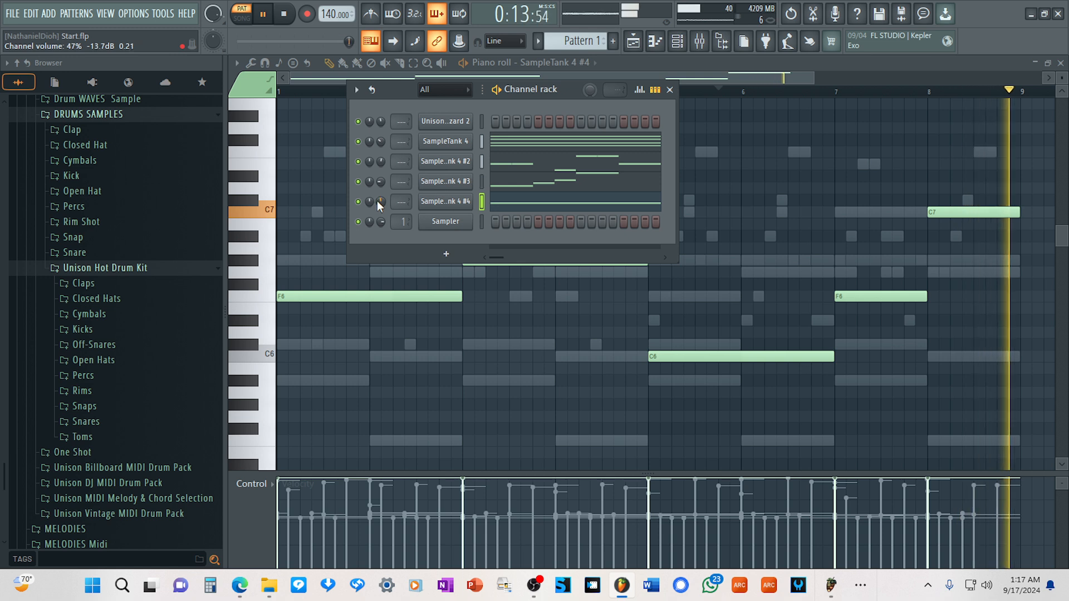
pyautogui.scroll(-1, 379, 201)
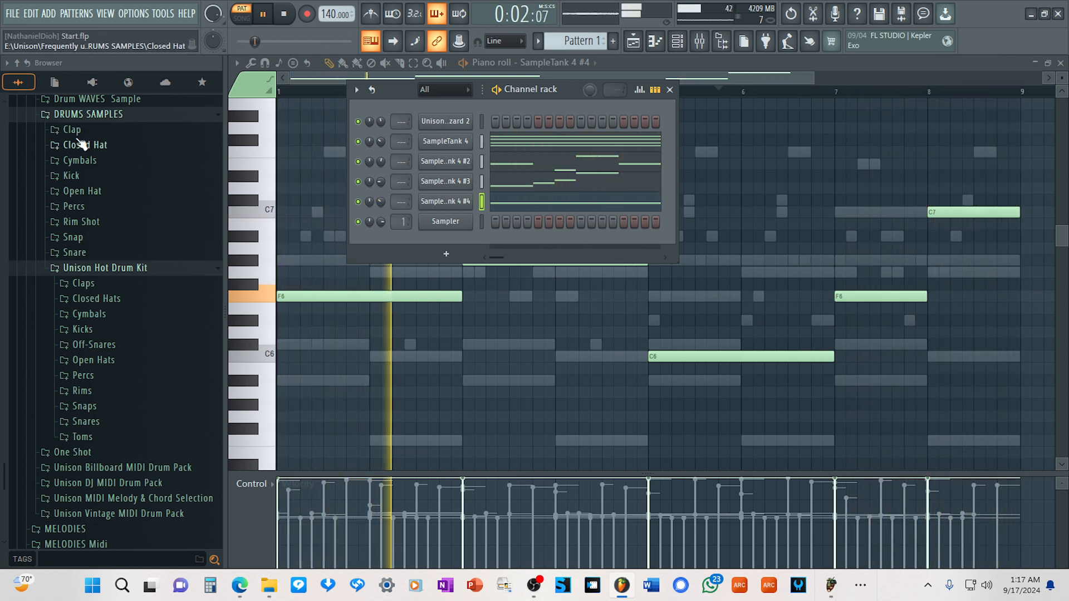
# Audition kick samples from the DRUMS SAMPLES Kick folder and add UNISON_KICK_Auto as a new channel above the others.
pyautogui.click(71, 177)
pyautogui.click(123, 146)
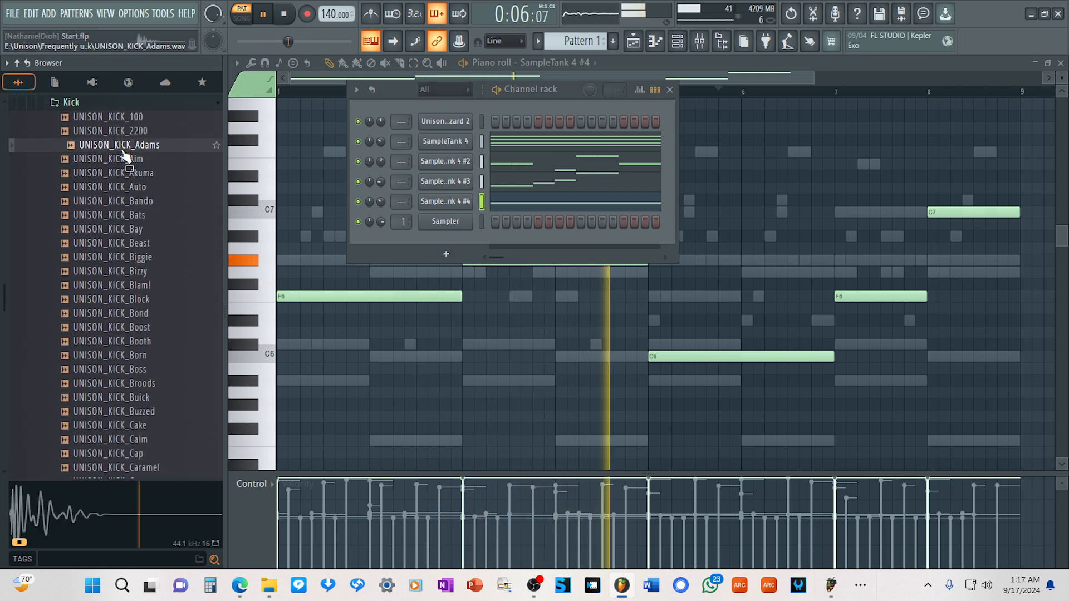
pyautogui.click(127, 133)
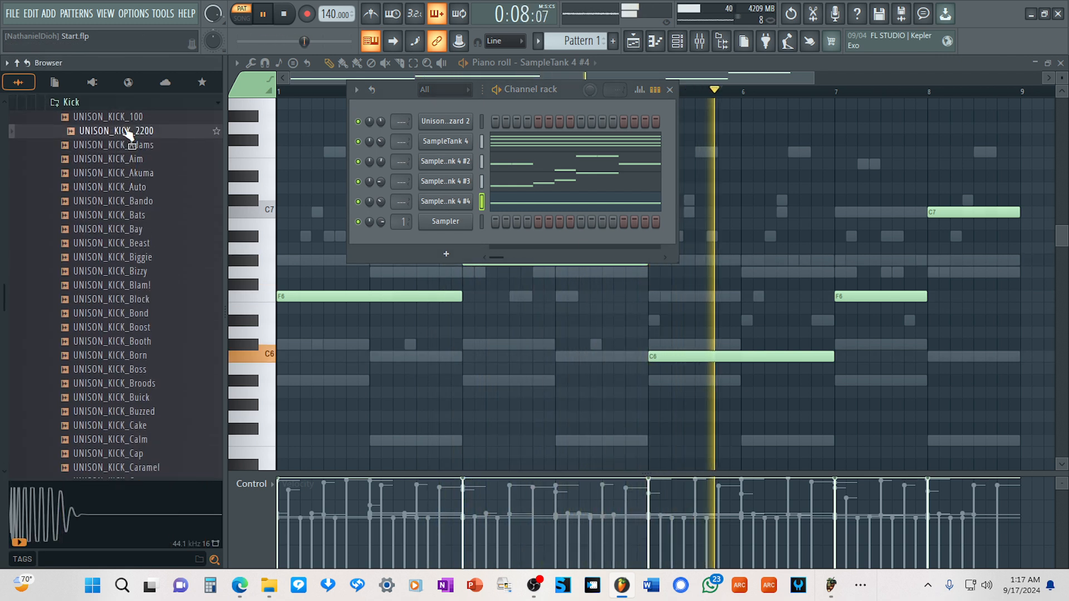
pyautogui.click(131, 174)
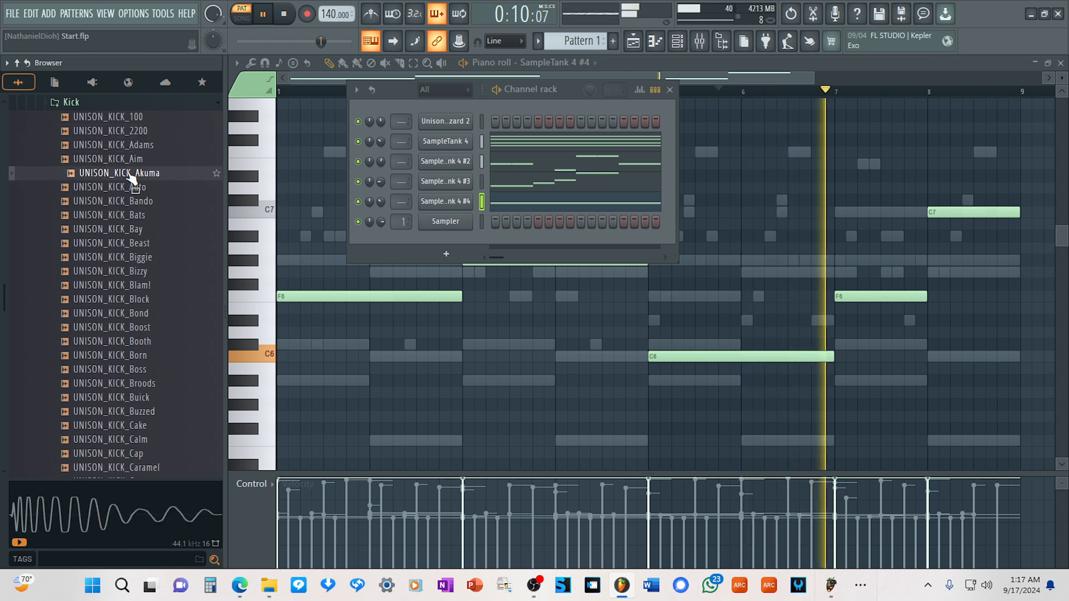
pyautogui.press('Up')
pyautogui.press('Up')
pyautogui.click(135, 188)
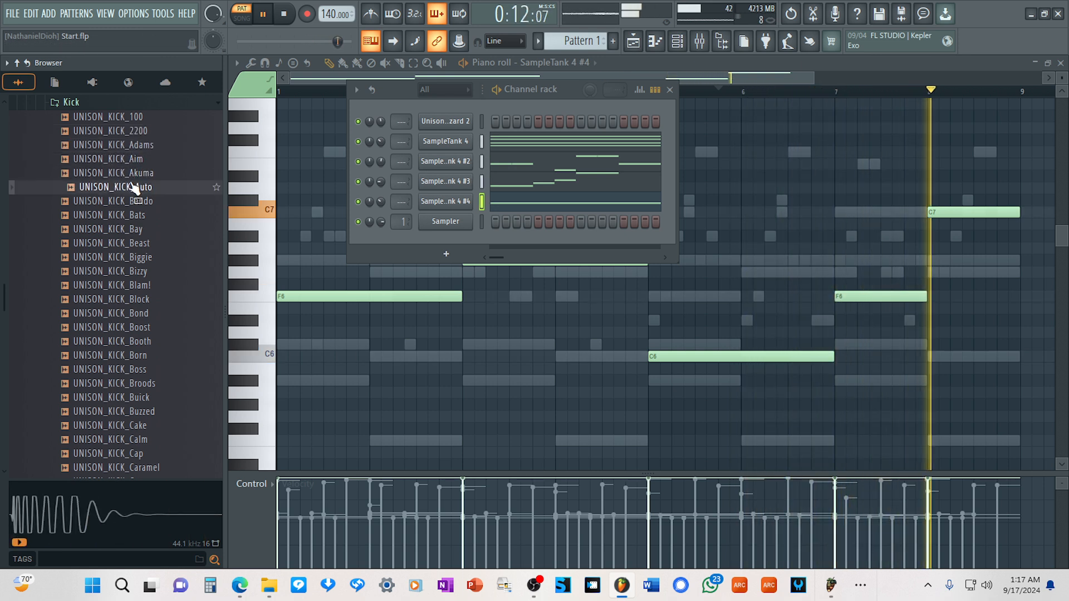
pyautogui.moveTo(137, 187); pyautogui.dragTo(247, 151)
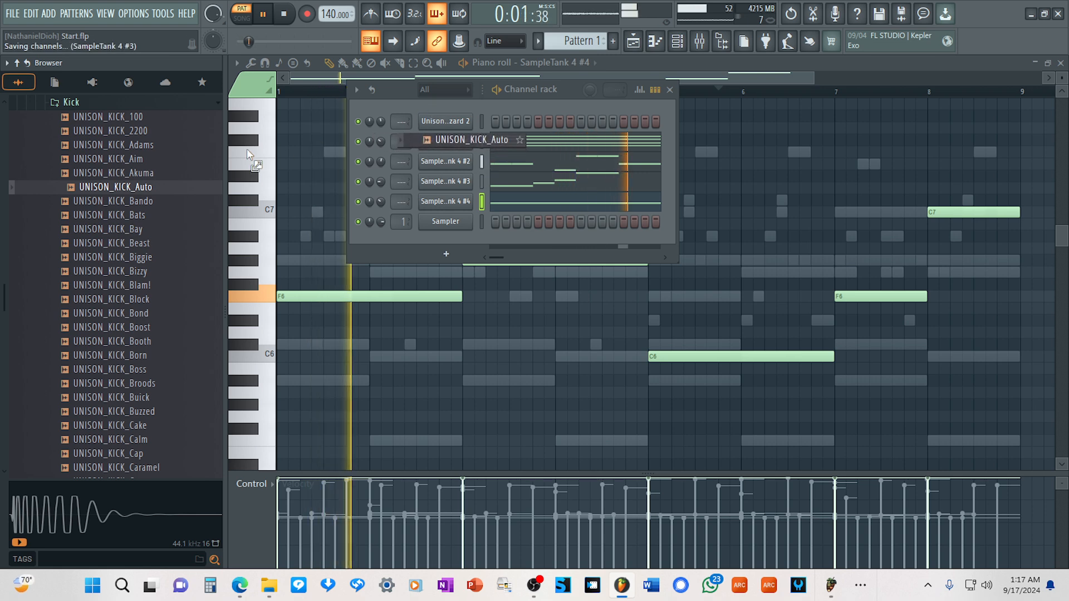
# Audition samples in the Clap folder and add UNISON_CLAP_Angel and UNISON_CLAP_Beast as channels below the kick.
pyautogui.click(80, 106)
pyautogui.scroll(2, 86, 139)
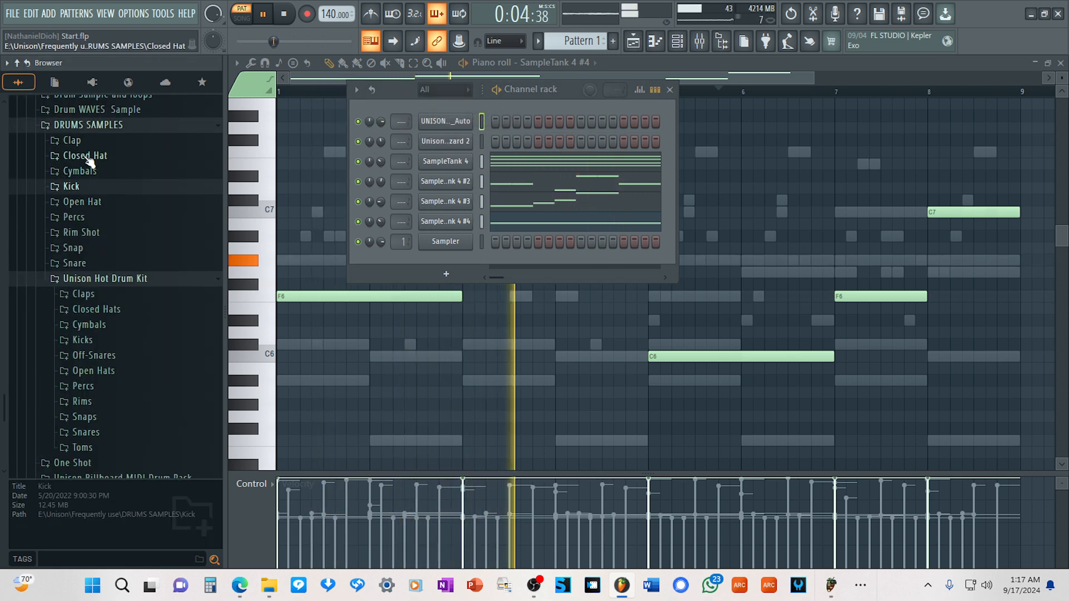
pyautogui.click(73, 140)
pyautogui.click(118, 132)
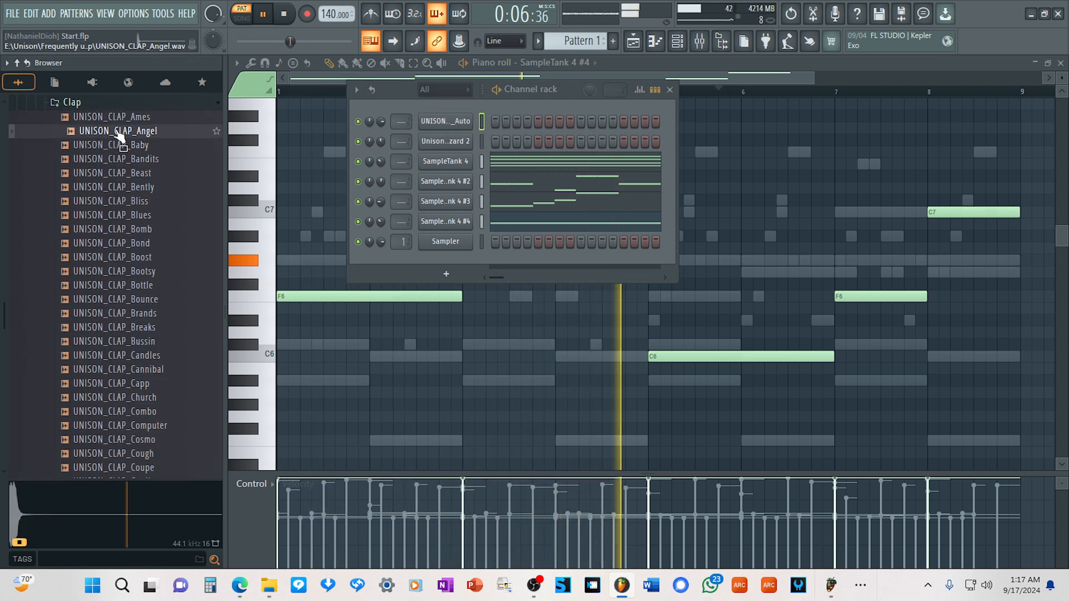
pyautogui.moveTo(119, 138); pyautogui.dragTo(445, 130)
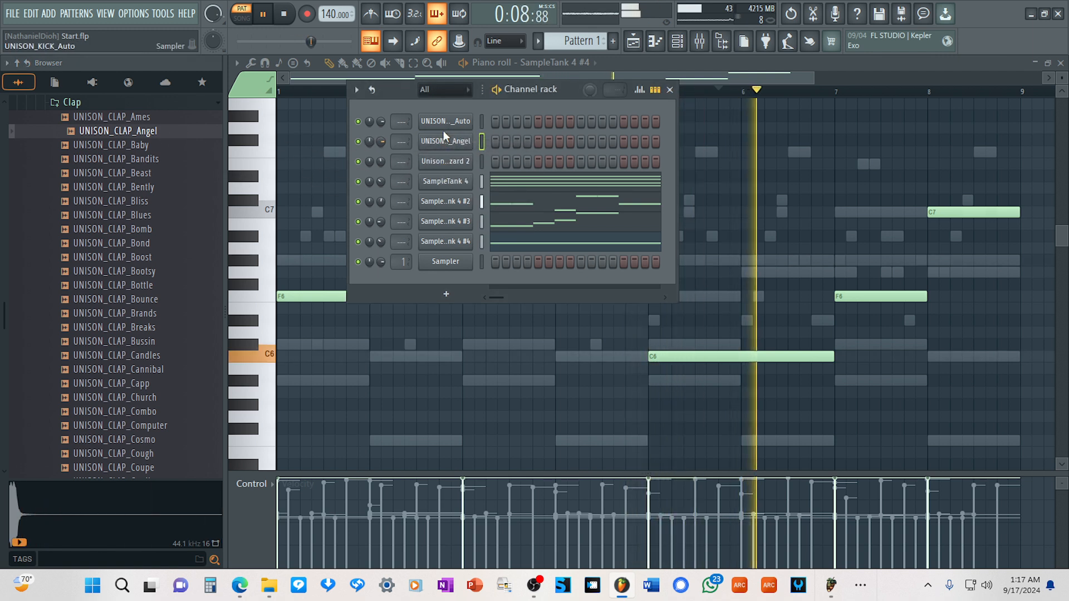
pyautogui.click(132, 173)
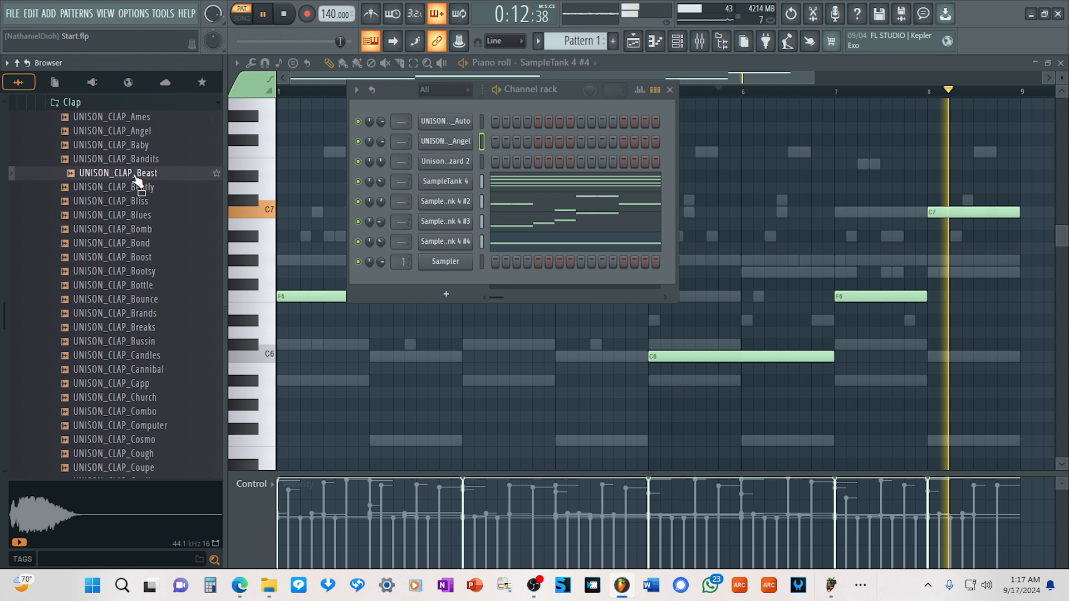
pyautogui.moveTo(135, 181); pyautogui.dragTo(443, 162)
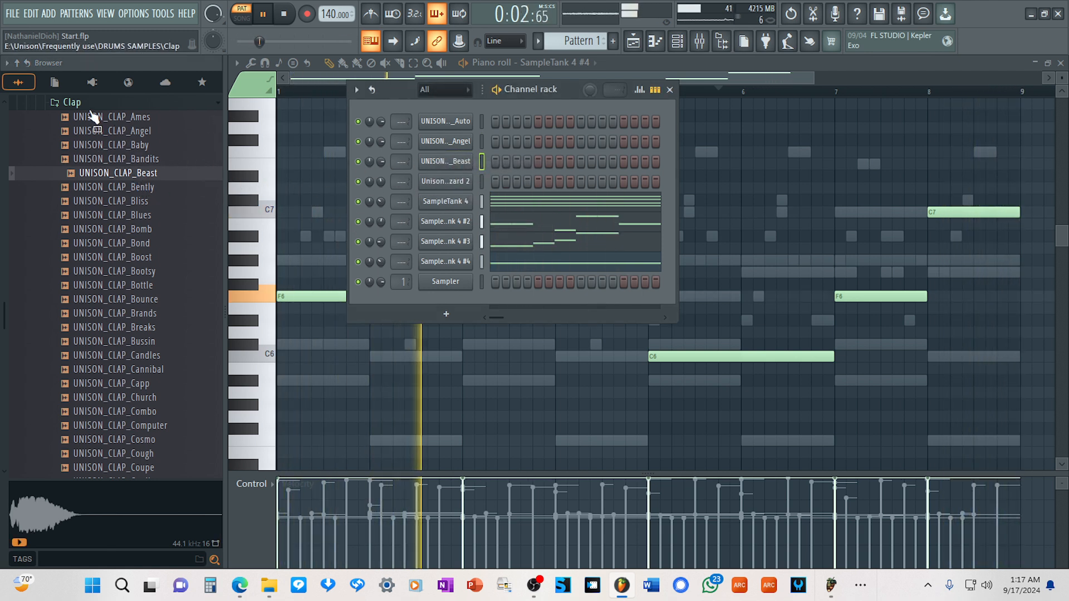
# Audition samples in the Closed Hat folder and add UNISON_CLSDHAT_Ballas as a channel below the claps.
pyautogui.click(71, 103)
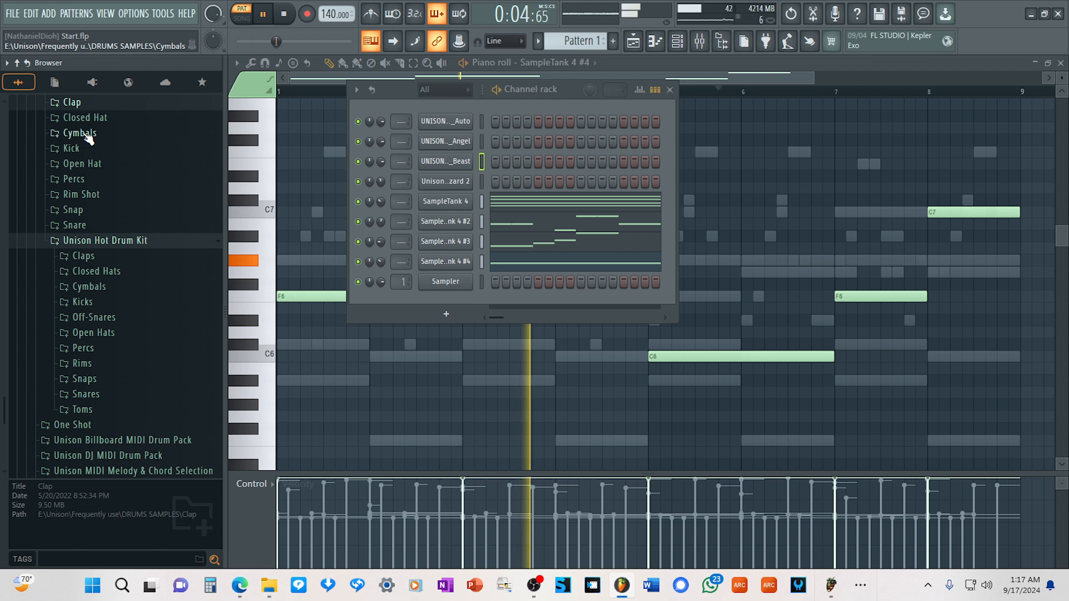
pyautogui.scroll(2, 88, 167)
pyautogui.click(88, 203)
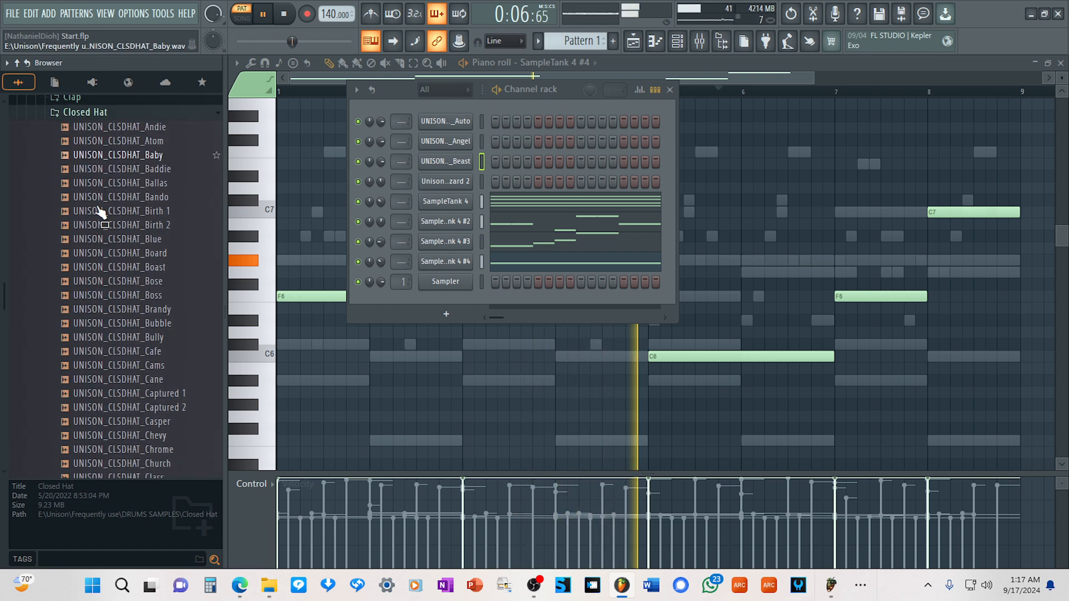
pyautogui.click(139, 160)
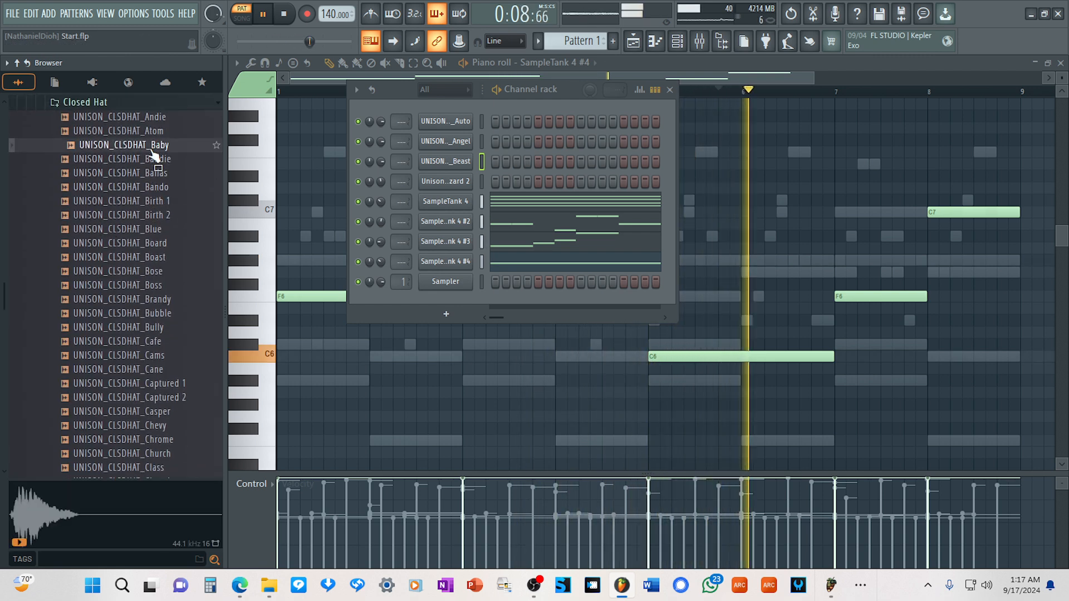
pyautogui.click(157, 173)
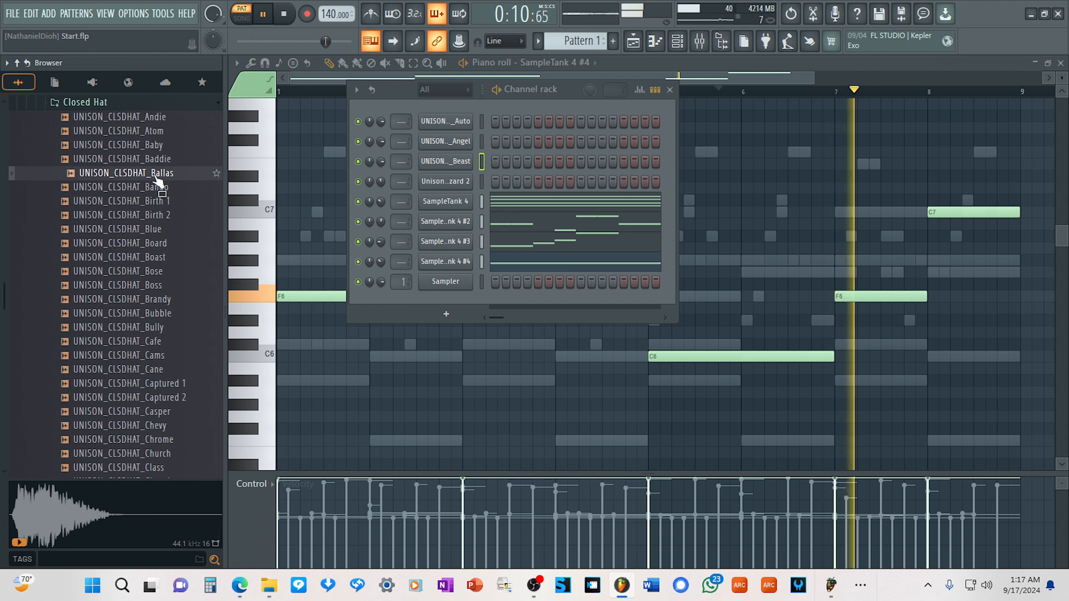
pyautogui.click(157, 201)
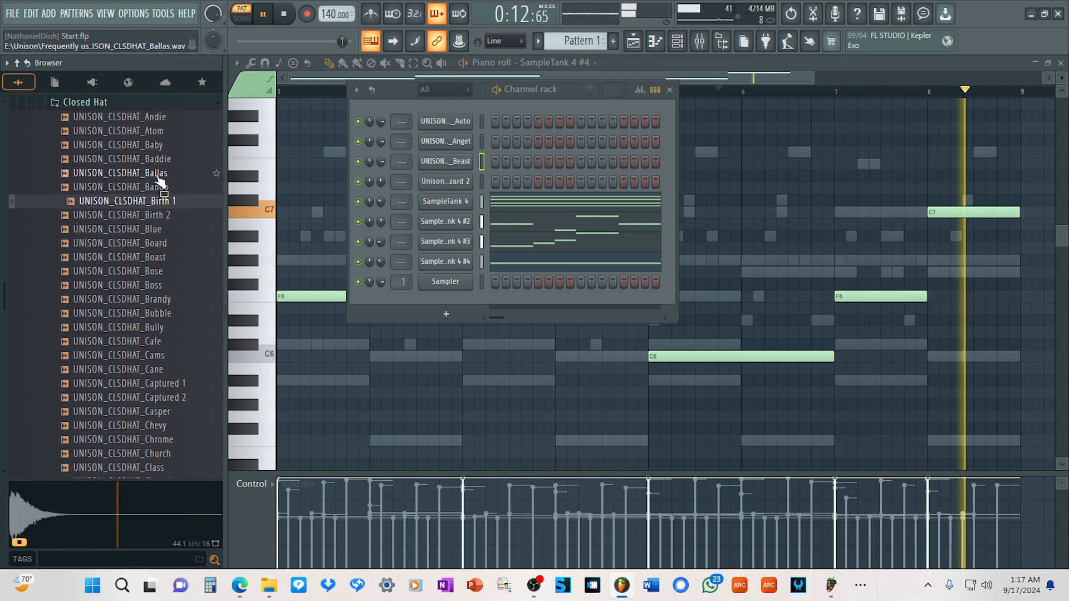
pyautogui.click(161, 175)
pyautogui.moveTo(164, 181); pyautogui.dragTo(218, 181)
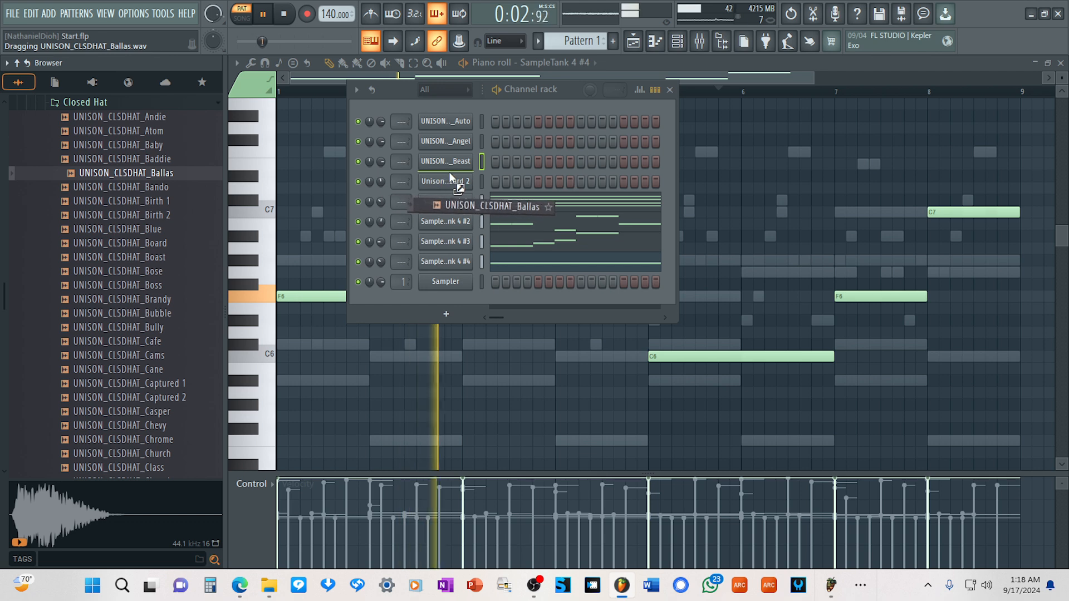
pyautogui.moveTo(451, 176); pyautogui.dragTo(453, 170)
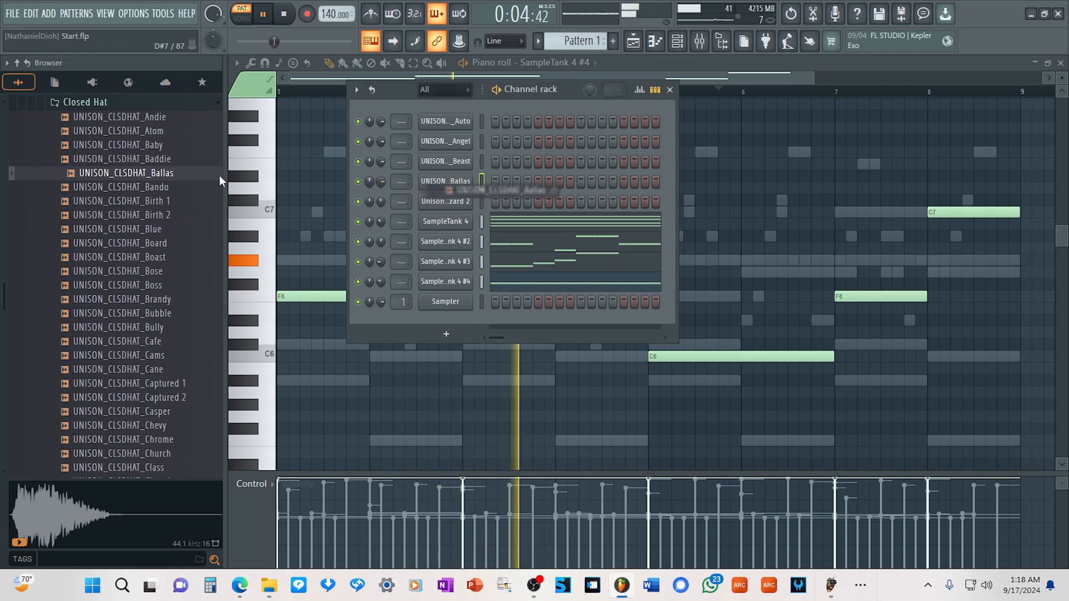
# Audition samples in the Cymbals folder and add UNISON_CYMBAL_Danger as a channel below the closed hat.
pyautogui.click(92, 103)
pyautogui.click(79, 118)
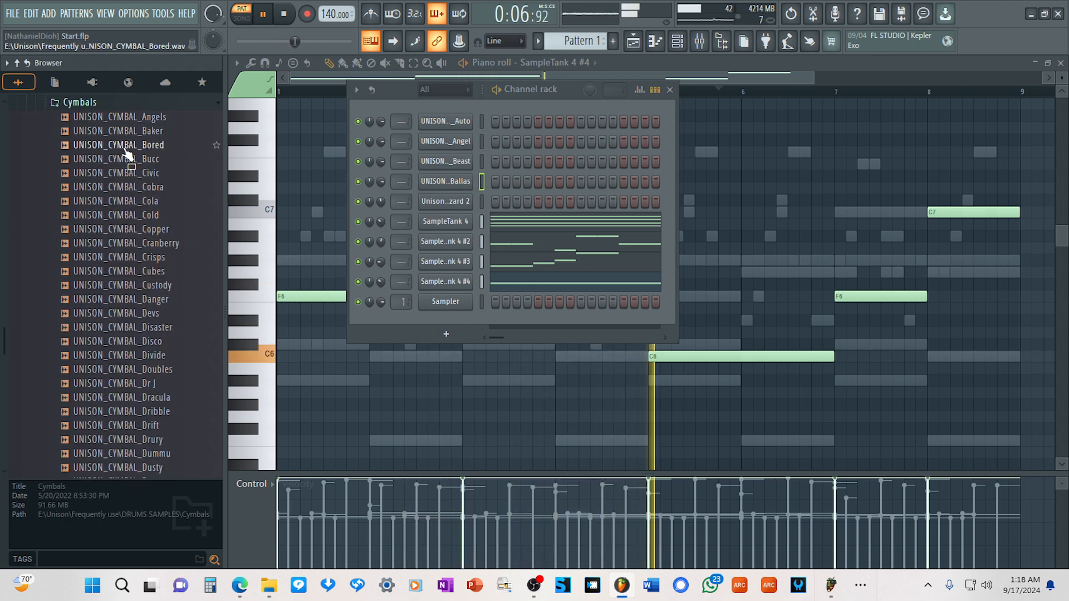
pyautogui.click(119, 145)
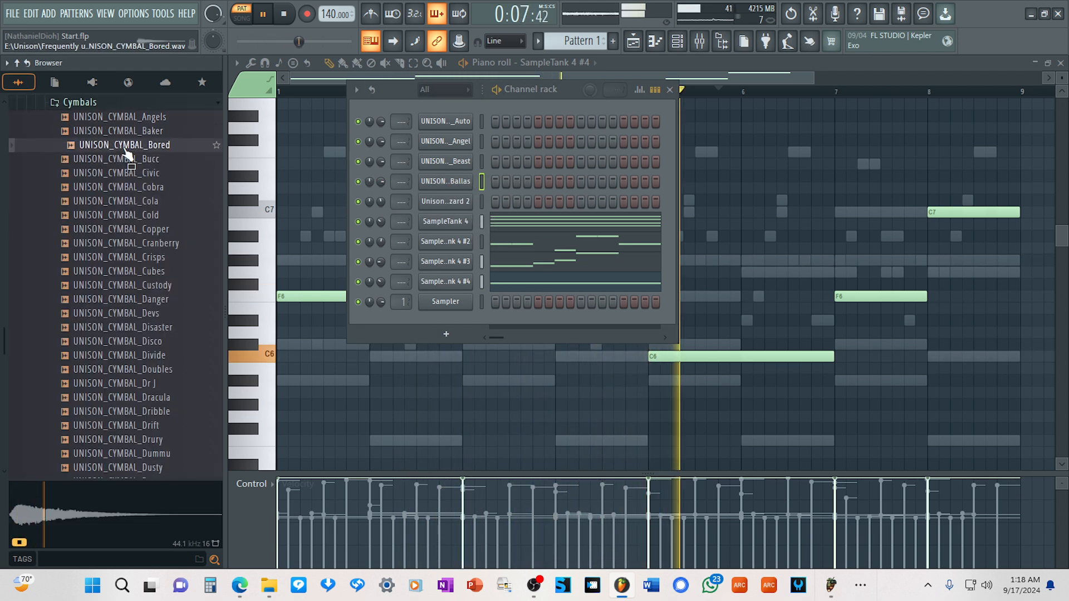
pyautogui.click(135, 187)
pyautogui.click(161, 233)
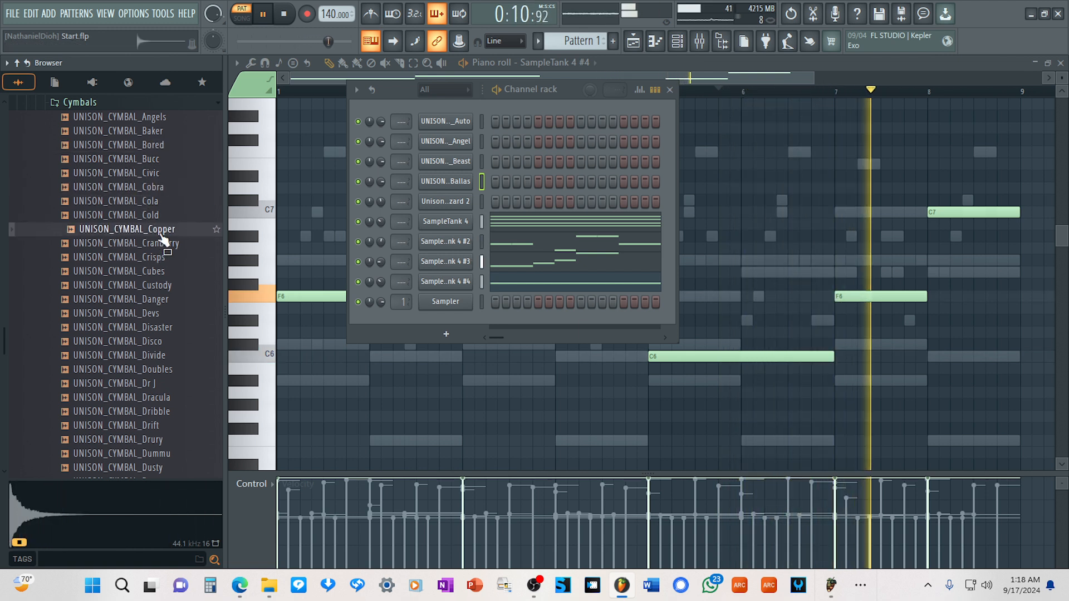
pyautogui.click(165, 244)
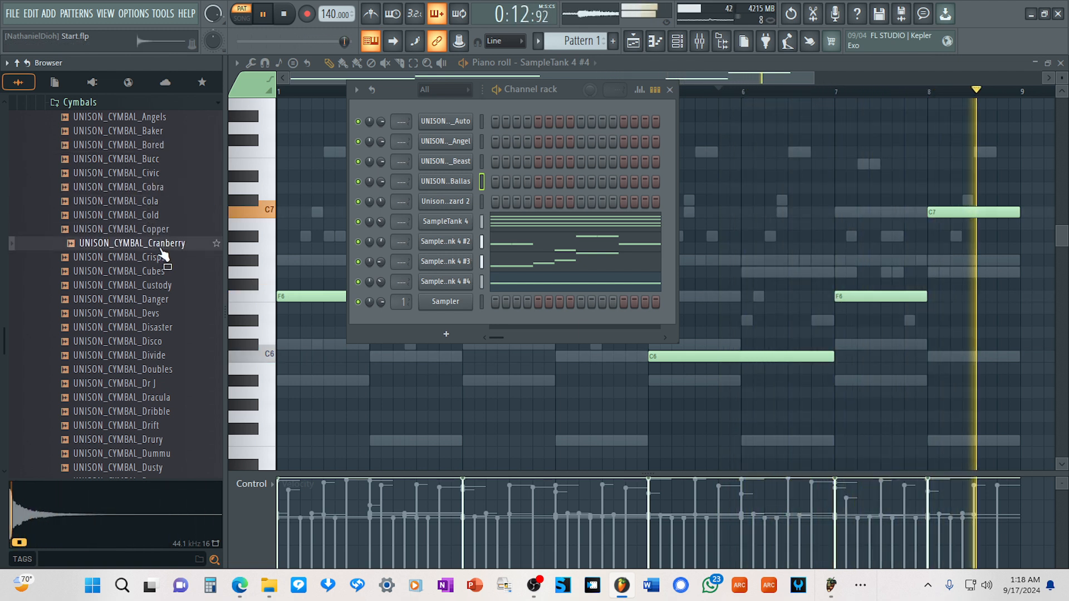
pyautogui.click(163, 271)
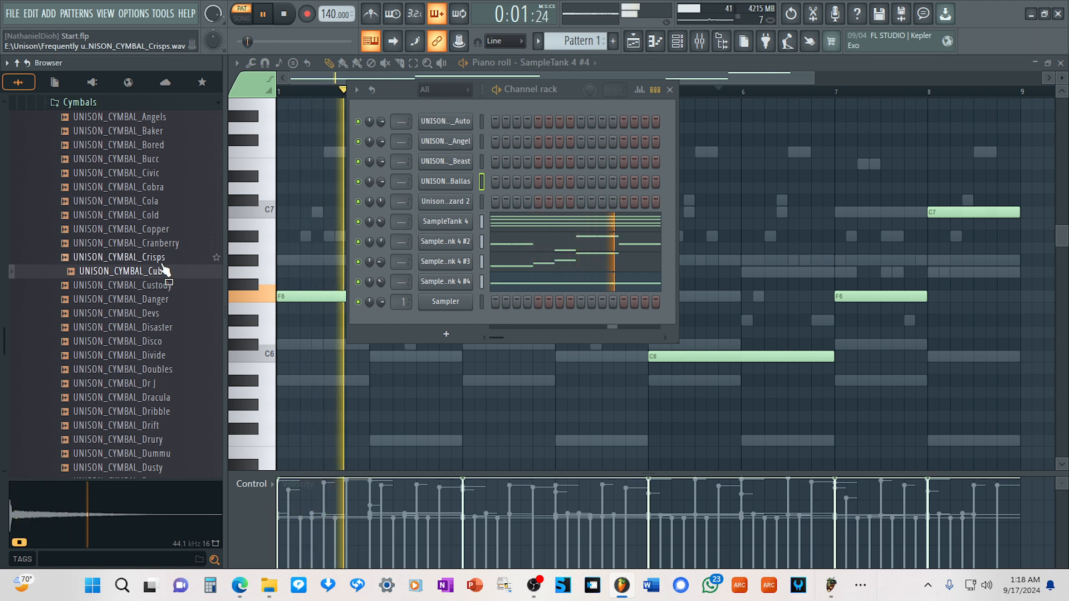
pyautogui.click(160, 263)
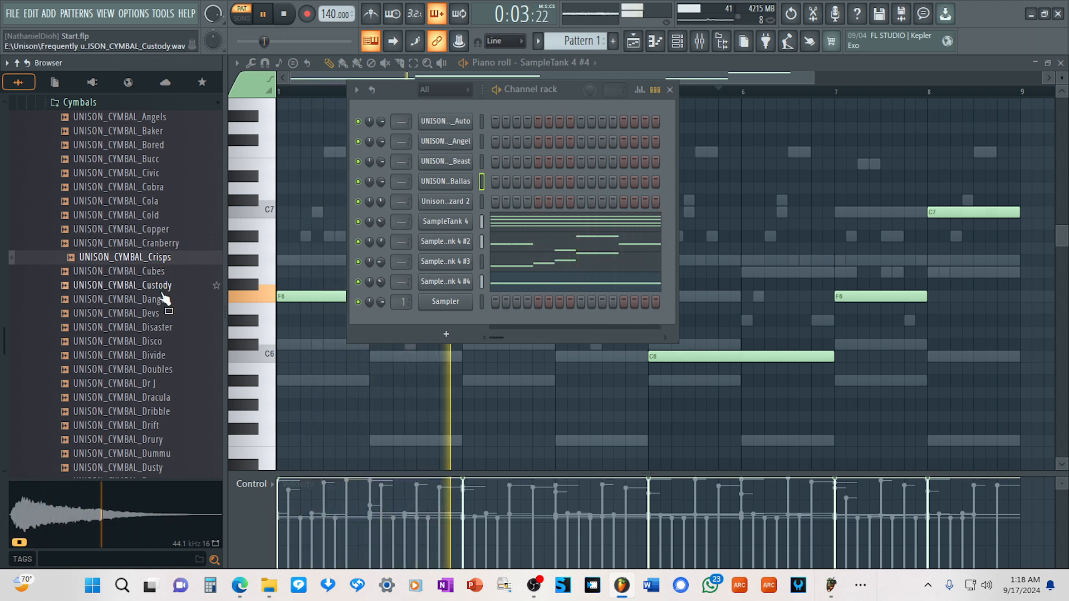
pyautogui.click(163, 293)
pyautogui.click(157, 305)
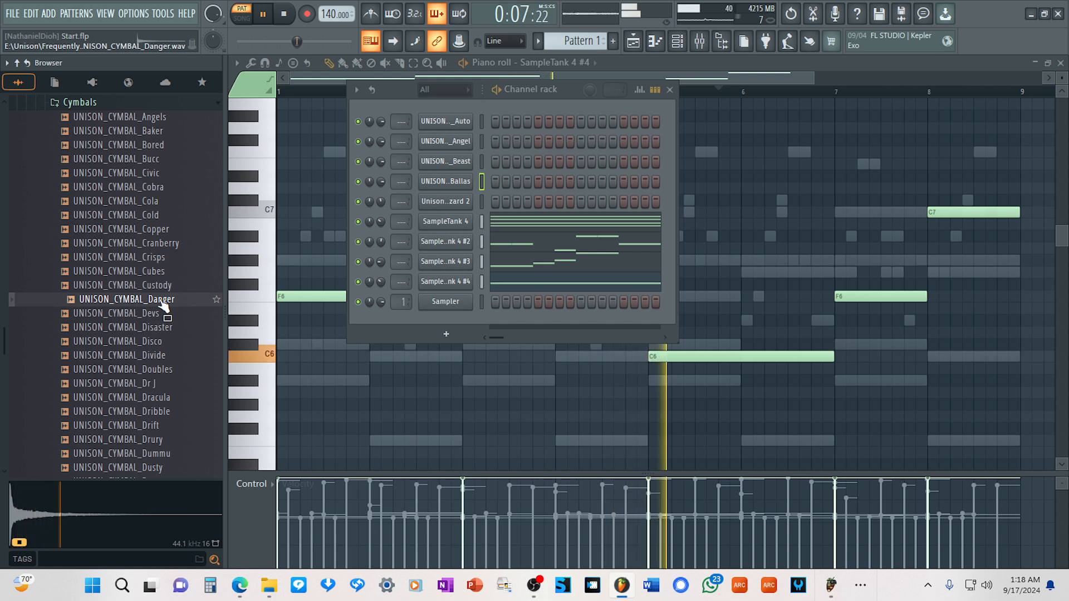
pyautogui.moveTo(162, 304); pyautogui.dragTo(465, 202)
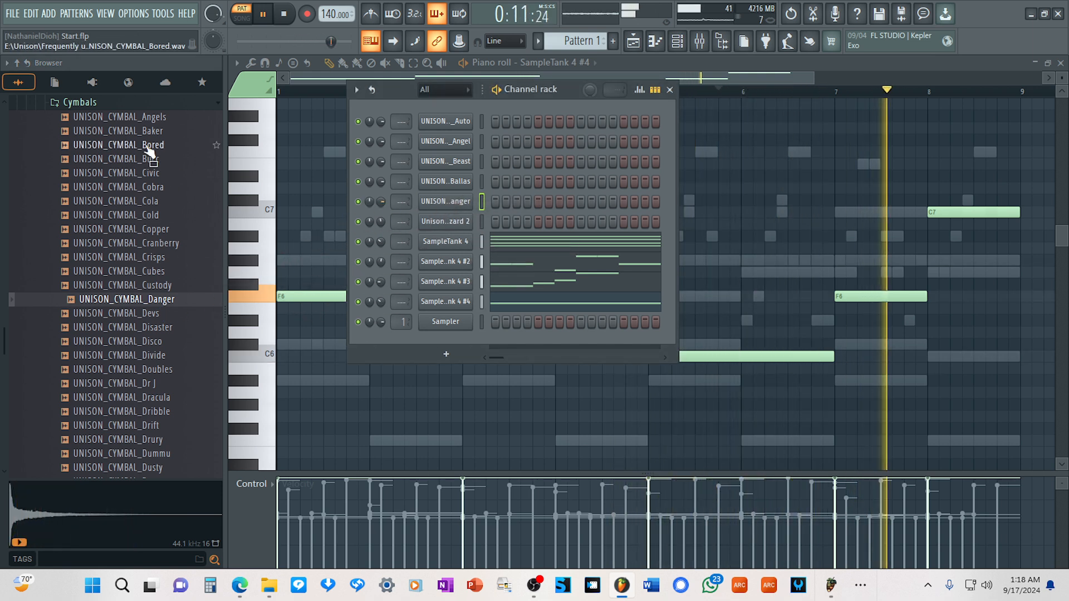
# Add UNISON_OPENHAT_Bet from the Open Hat folder as a channel between the closed hat and the cymbal.
pyautogui.click(78, 102)
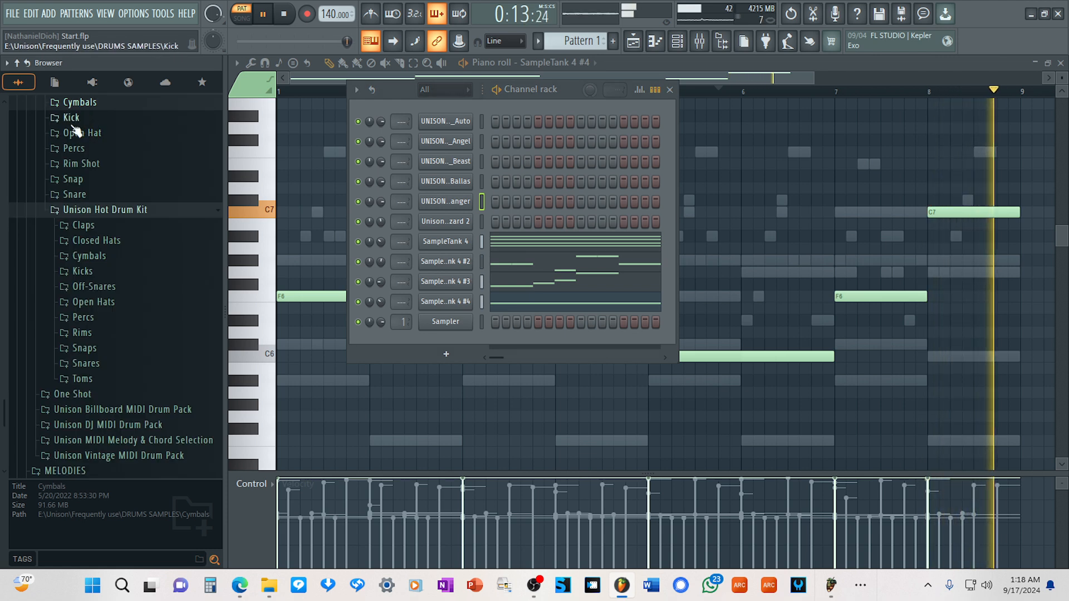
pyautogui.click(78, 133)
pyautogui.click(127, 145)
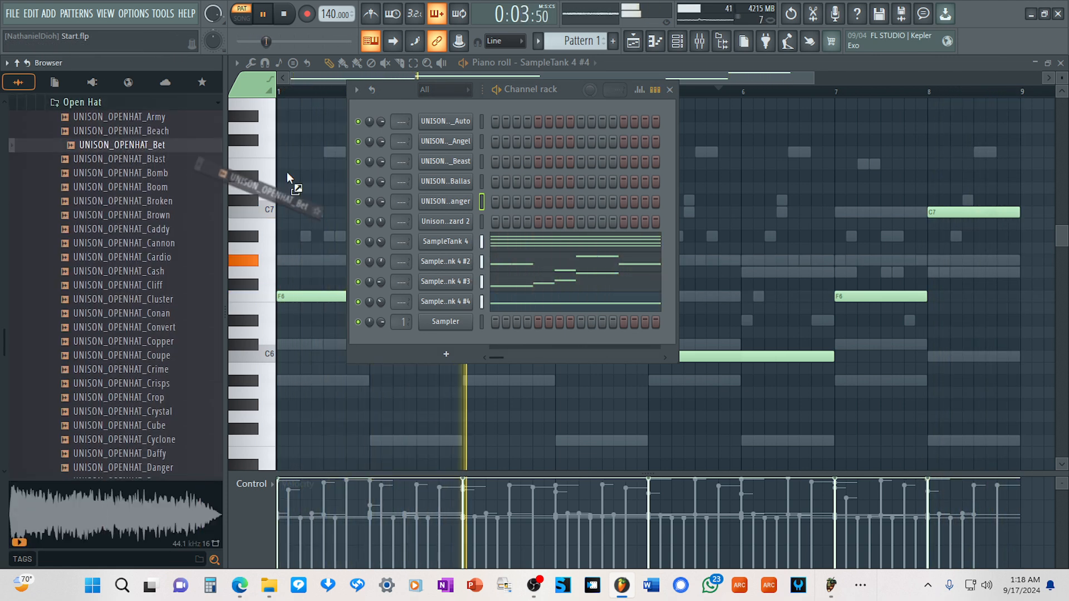
pyautogui.moveTo(399, 194); pyautogui.dragTo(455, 192)
# Audition samples in the Percs folder and add UNISON_PERC_Animal as a channel below the cymbal.
pyautogui.click(107, 103)
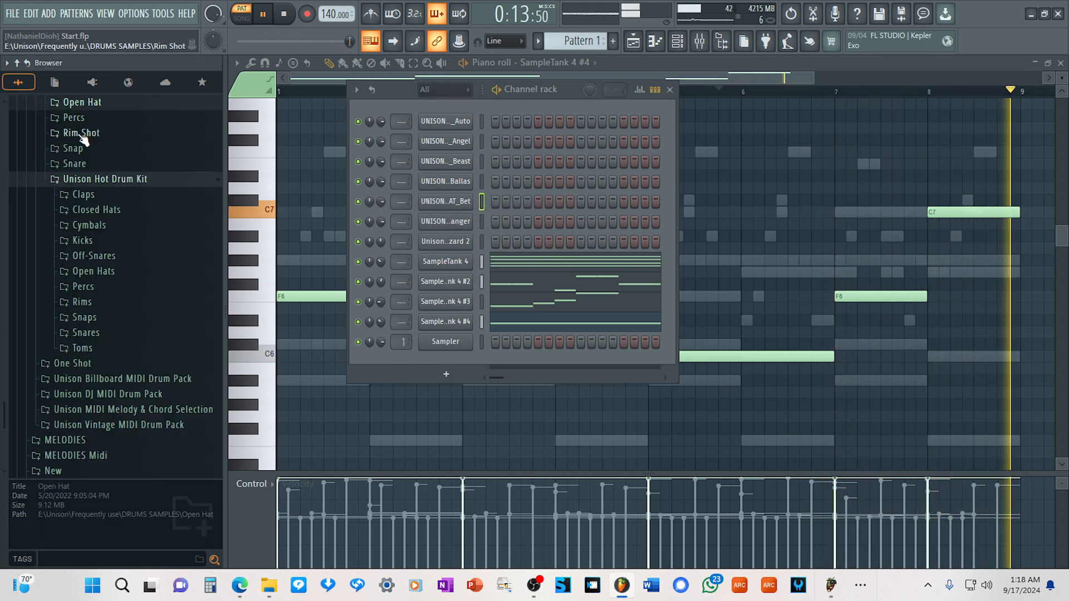
pyautogui.click(75, 118)
pyautogui.click(133, 160)
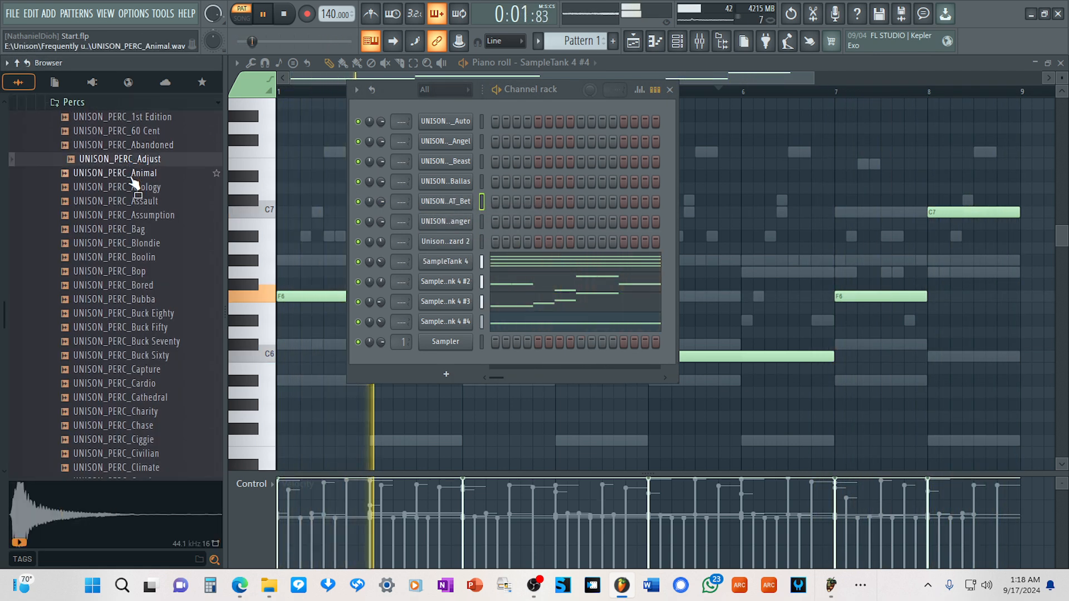
pyautogui.click(132, 176)
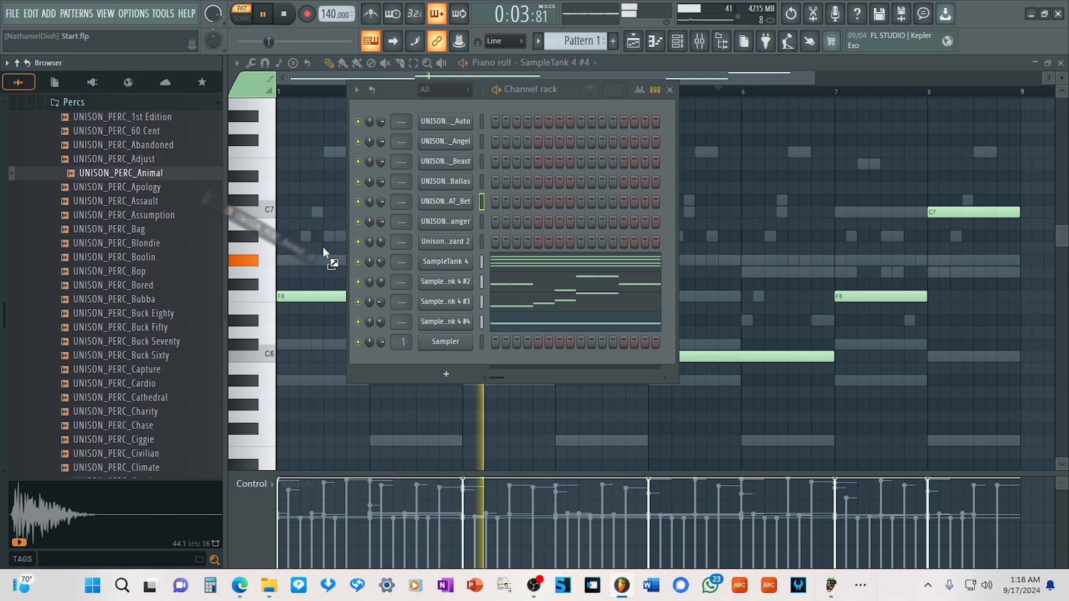
pyautogui.moveTo(459, 236); pyautogui.dragTo(452, 238)
# Audition more percussion samples, including Apology and Murda, and add UNISON_PERC_OG as a channel below the Animal percussion.
pyautogui.click(140, 191)
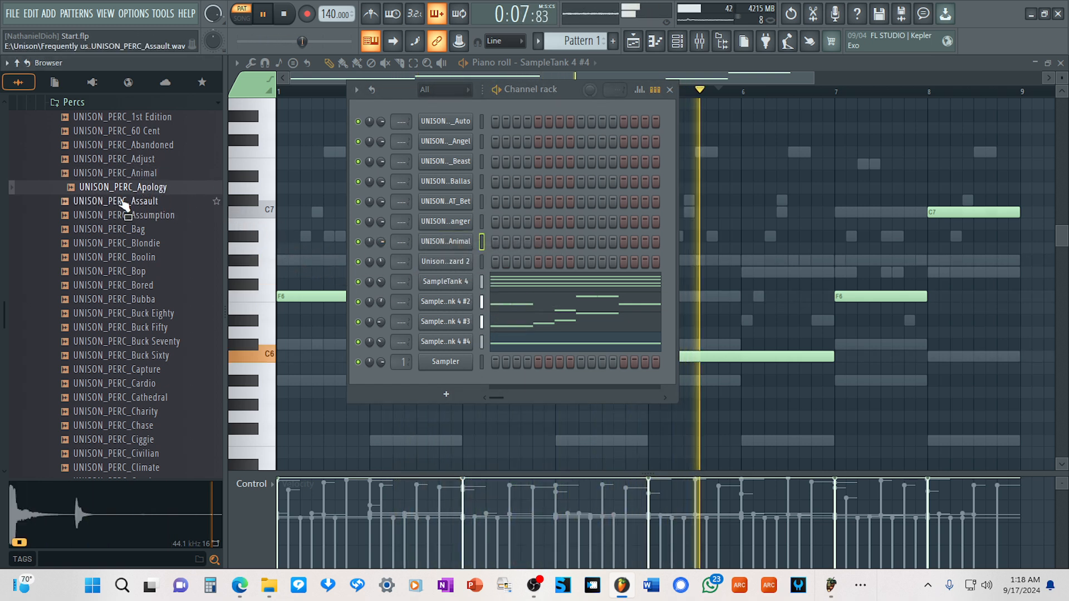
pyautogui.click(124, 203)
pyautogui.scroll(-9, 105, 300)
pyautogui.scroll(-8, 106, 308)
pyautogui.click(109, 315)
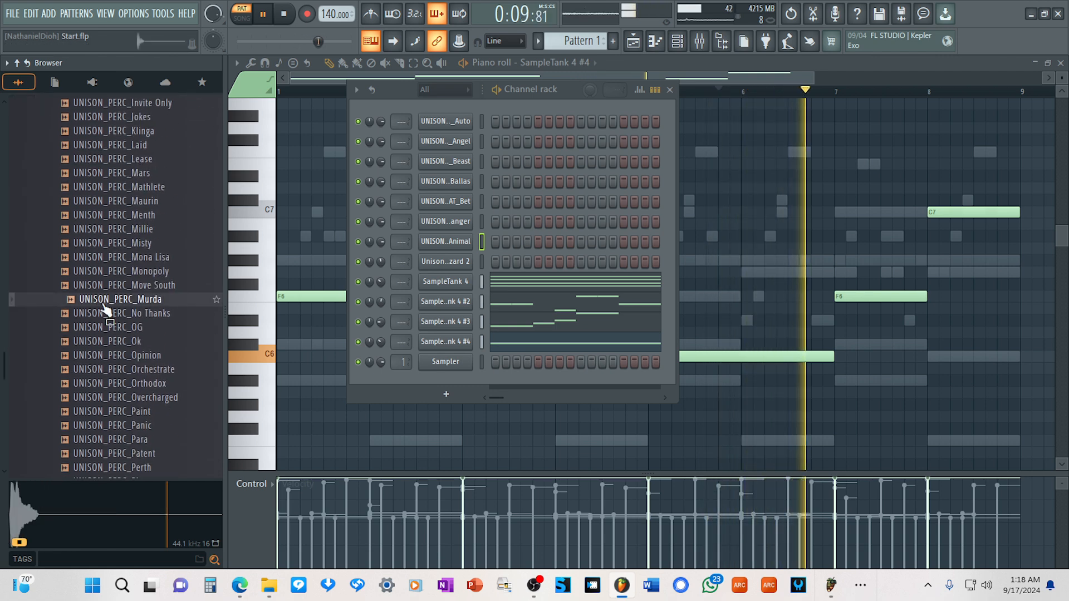
pyautogui.click(136, 328)
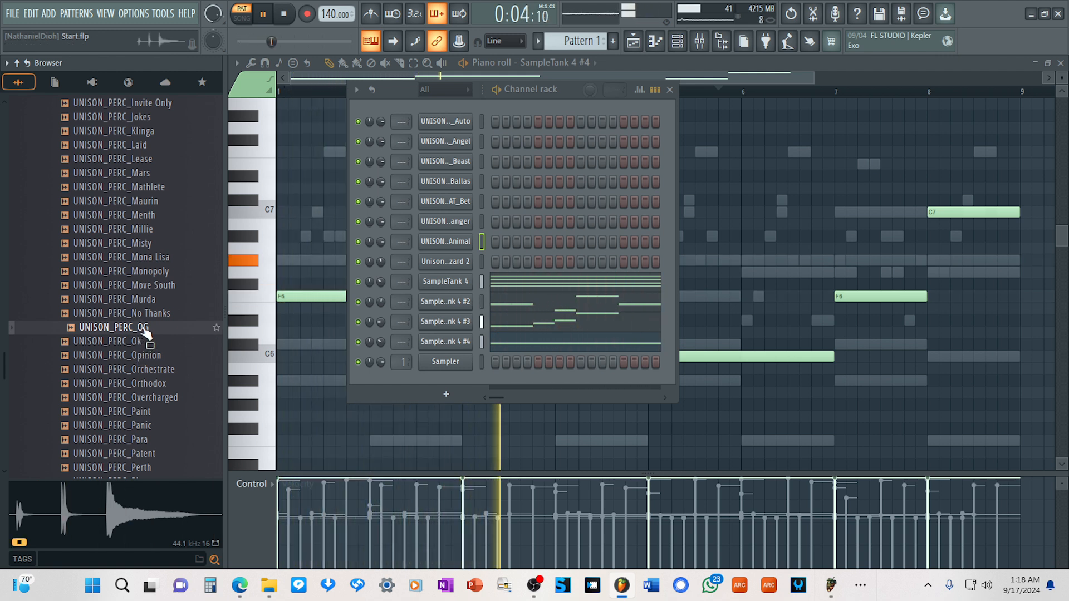
pyautogui.moveTo(451, 277); pyautogui.dragTo(457, 255)
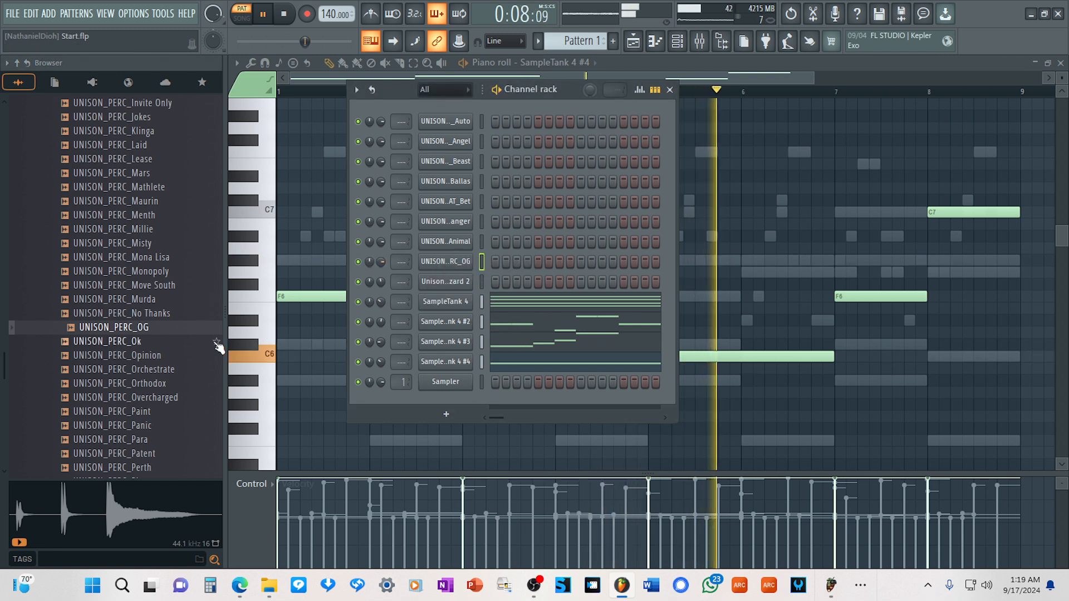
# Audition more percussion samples, including Orthodox and Orchestrate, and add UNISON_PERC_Para as a channel between the Beast and Ballas channels.
pyautogui.click(133, 384)
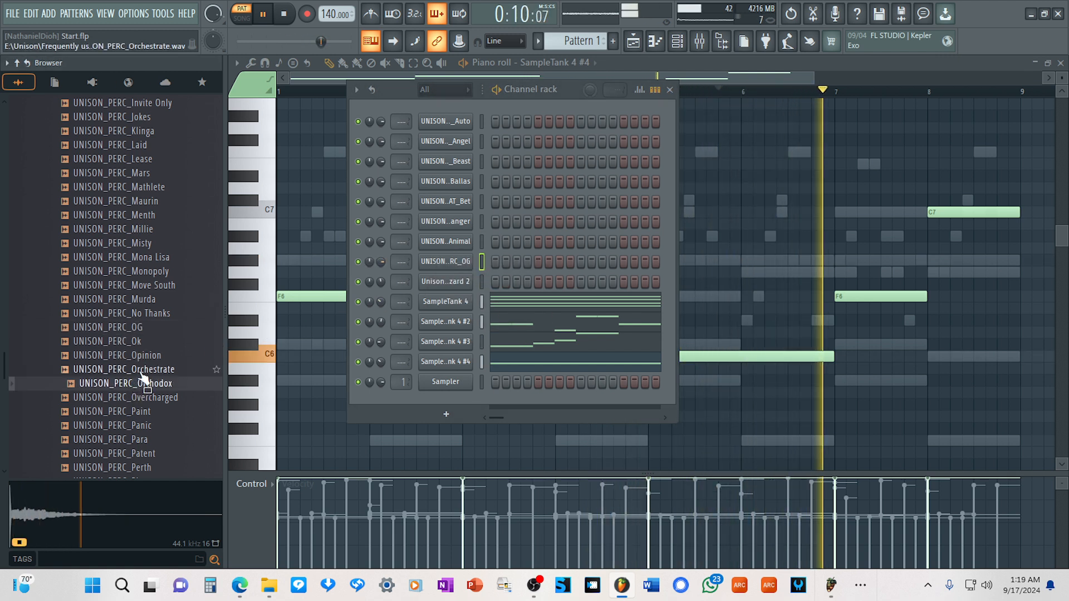
pyautogui.click(142, 373)
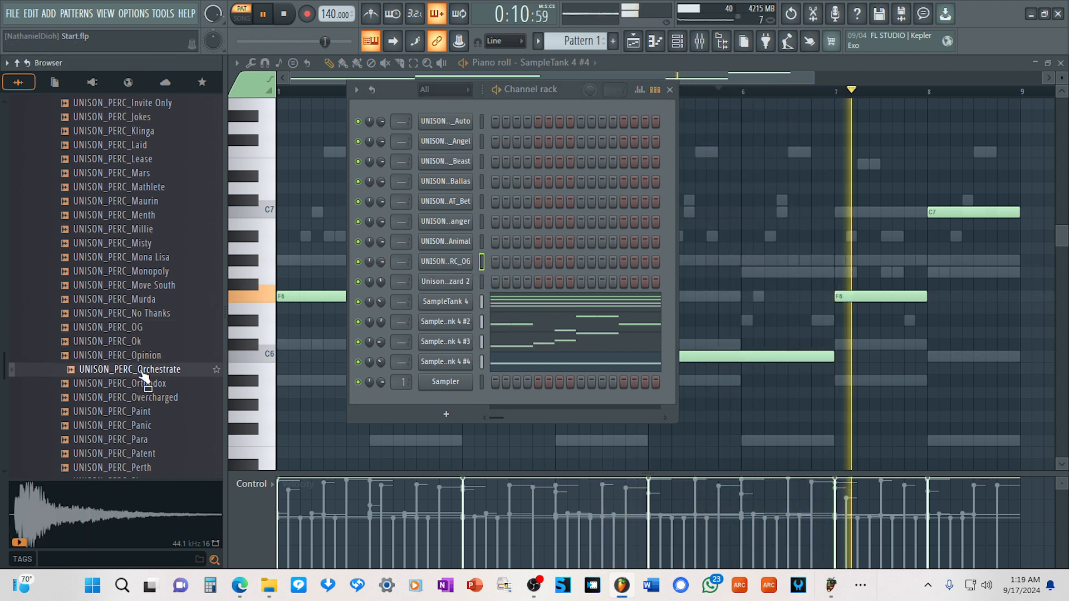
pyautogui.click(147, 439)
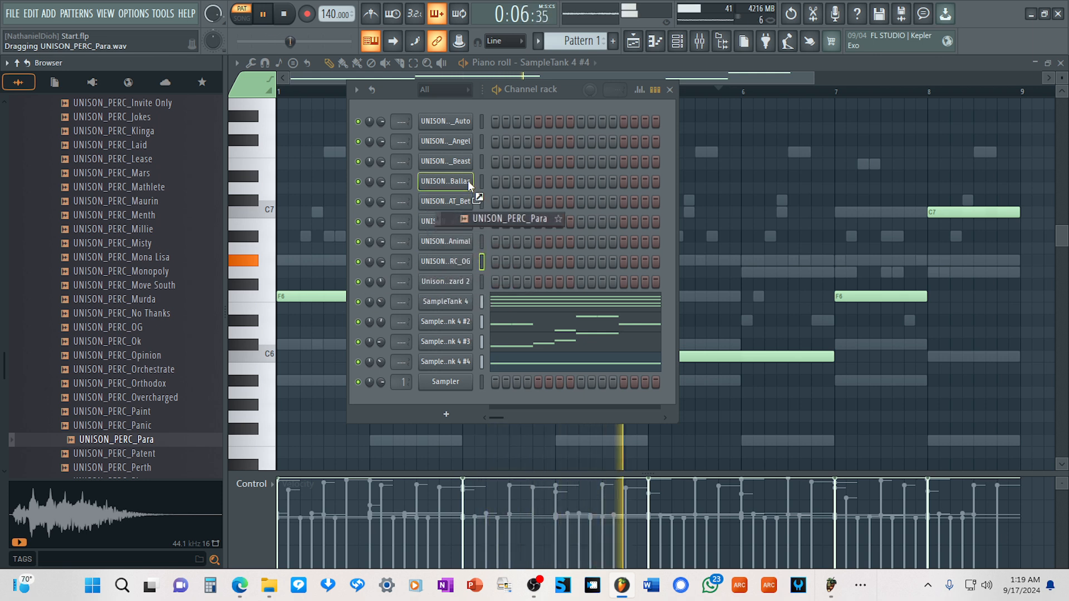
pyautogui.moveTo(469, 182); pyautogui.dragTo(464, 170)
# Audition samples in the Rim Shot folder and add UNISON_RIMSHOT_Anthem as a channel below the OG percussion.
pyautogui.scroll(15, 67, 158)
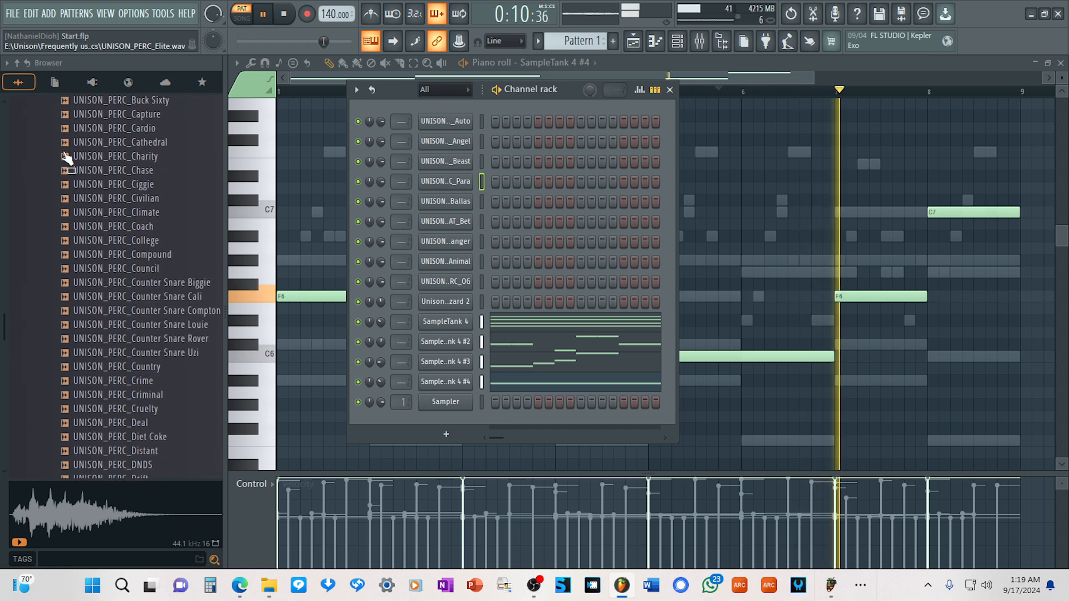
pyautogui.scroll(8, 67, 159)
pyautogui.click(78, 271)
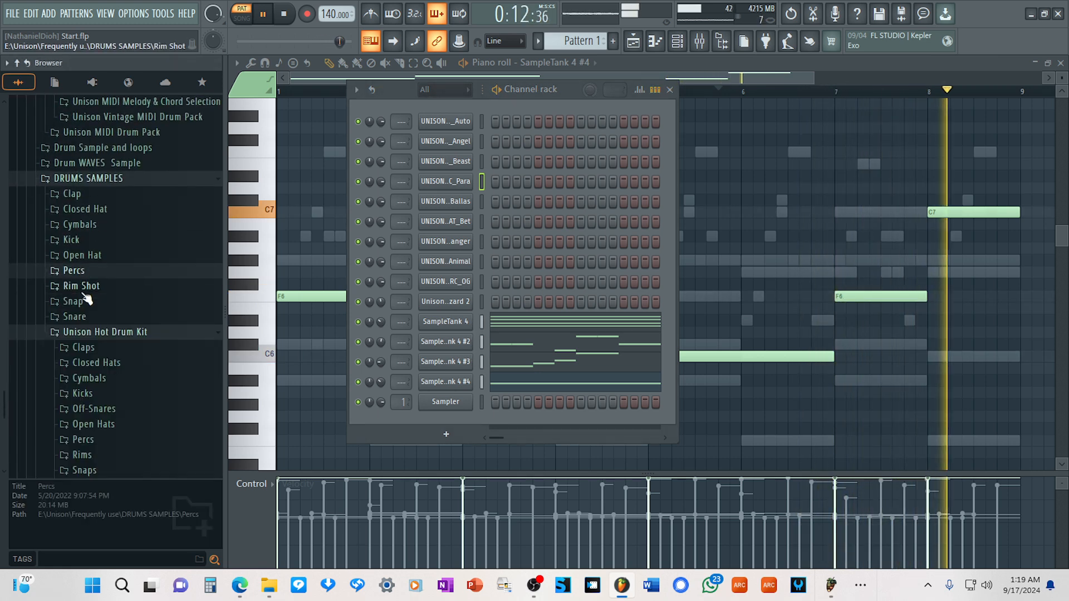
pyautogui.click(82, 285)
pyautogui.scroll(3, 84, 240)
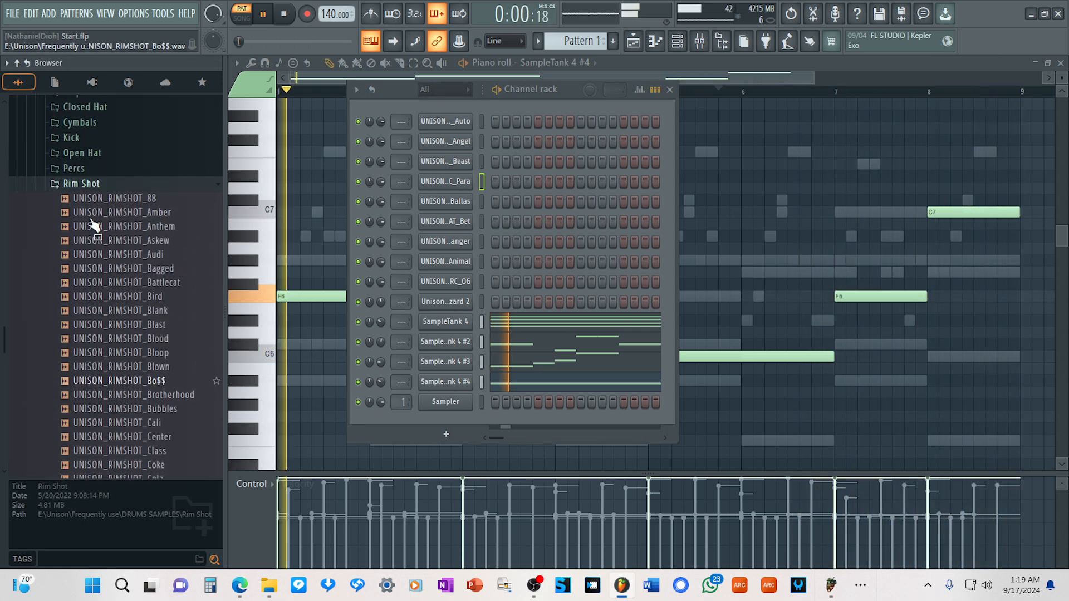
pyautogui.click(142, 216)
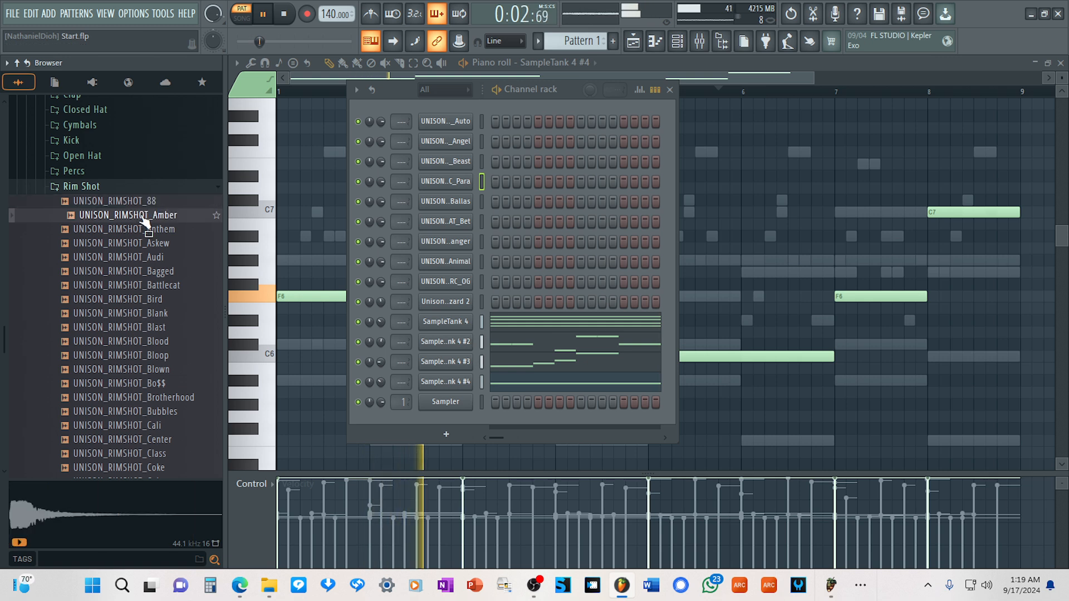
pyautogui.click(148, 229)
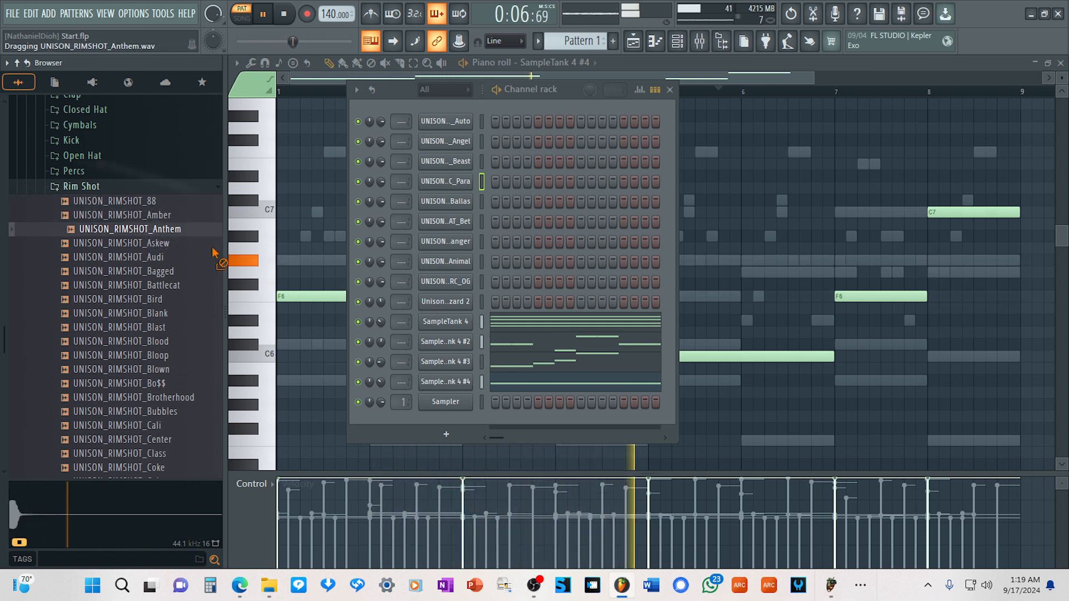
pyautogui.moveTo(442, 302); pyautogui.dragTo(450, 294)
# Add UNISON_RIMSHOT_88 as a channel between the Beast and Para channels and collapse the Rim Shot folder.
pyautogui.click(150, 203)
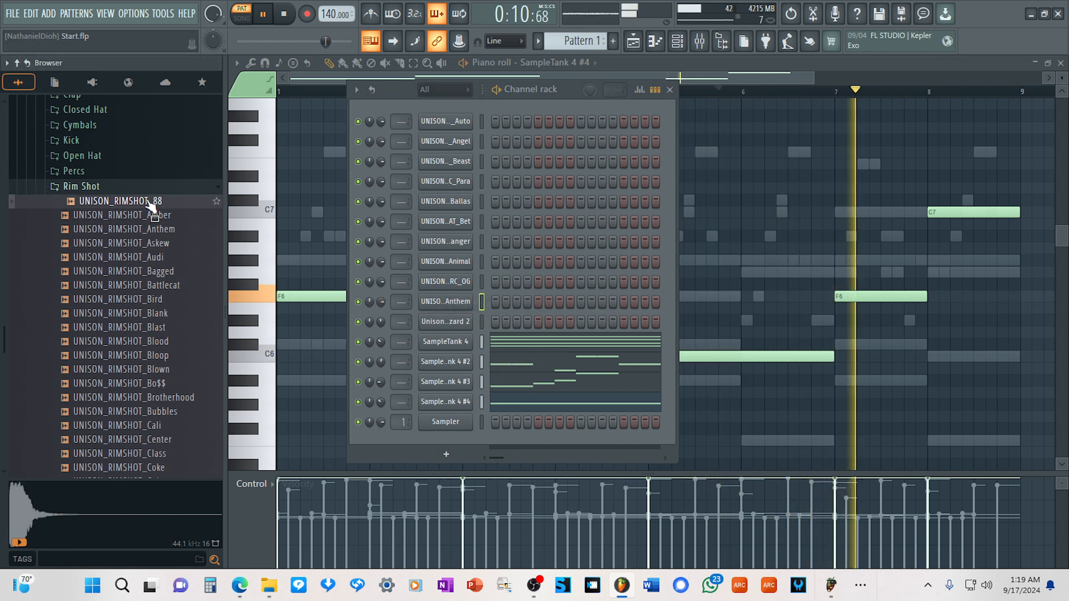
pyautogui.moveTo(150, 203); pyautogui.dragTo(464, 173)
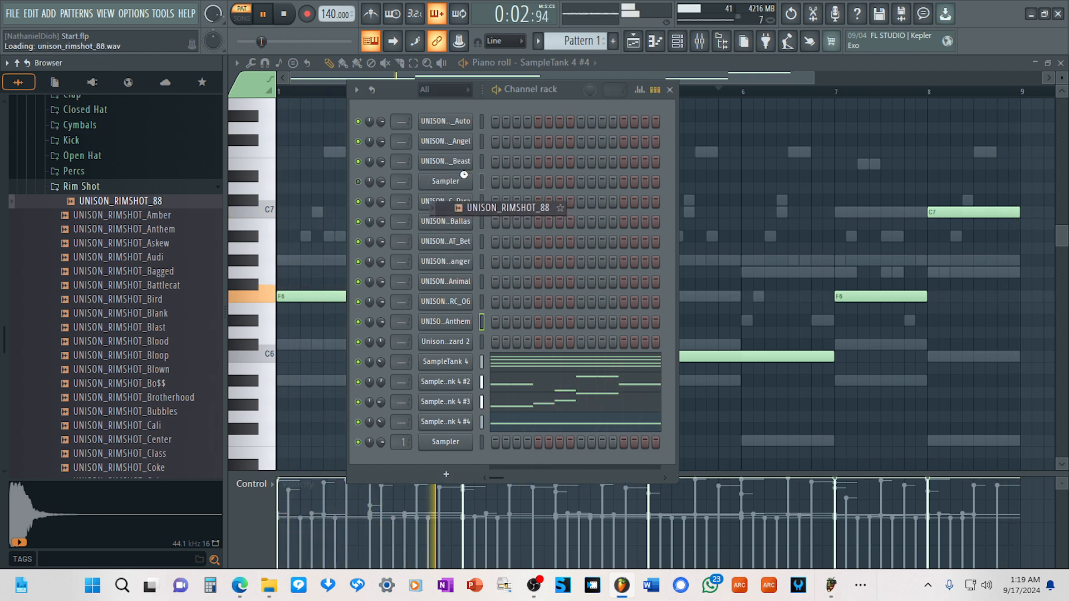
pyautogui.click(81, 186)
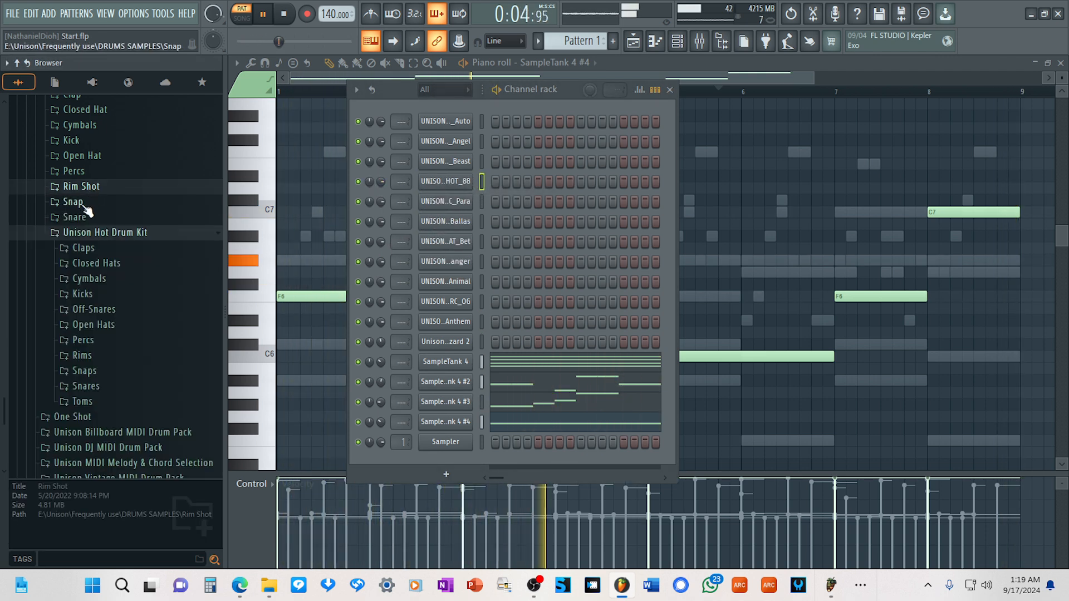
# Audition samples in the Snap folder and add UNISON_SNAP_Height as a channel between the 88 rimshot and the Para percussion.
pyautogui.click(78, 202)
pyautogui.click(95, 204)
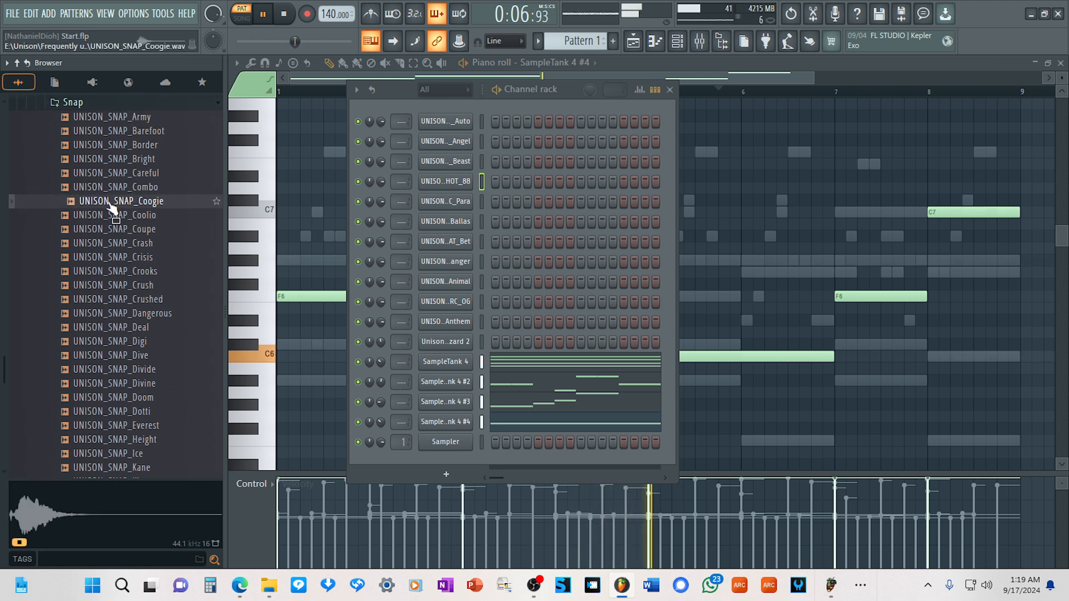
pyautogui.click(118, 188)
pyautogui.click(126, 173)
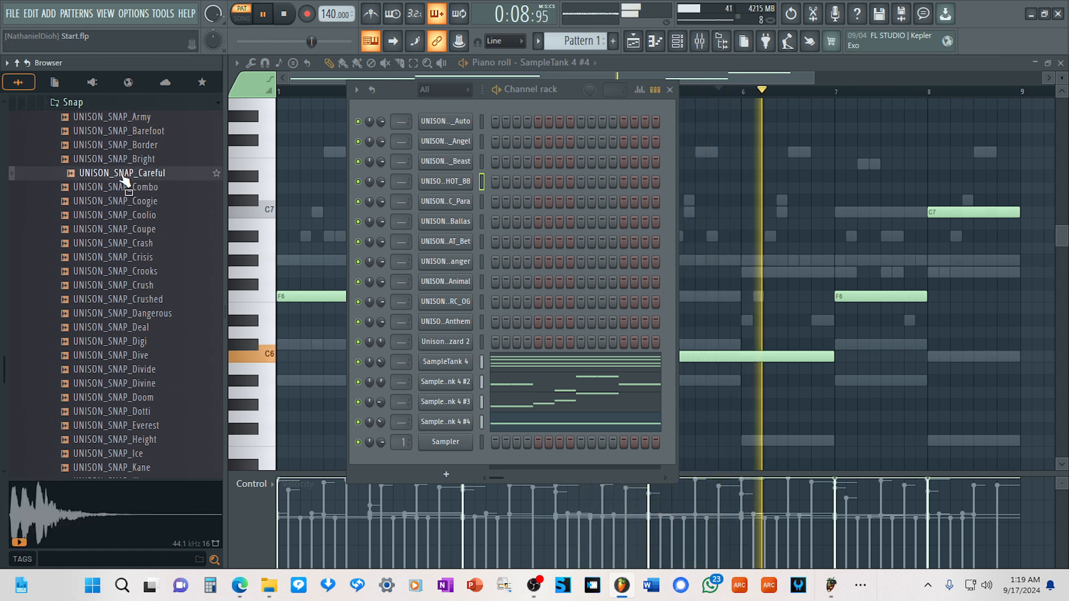
pyautogui.click(134, 161)
pyautogui.click(138, 172)
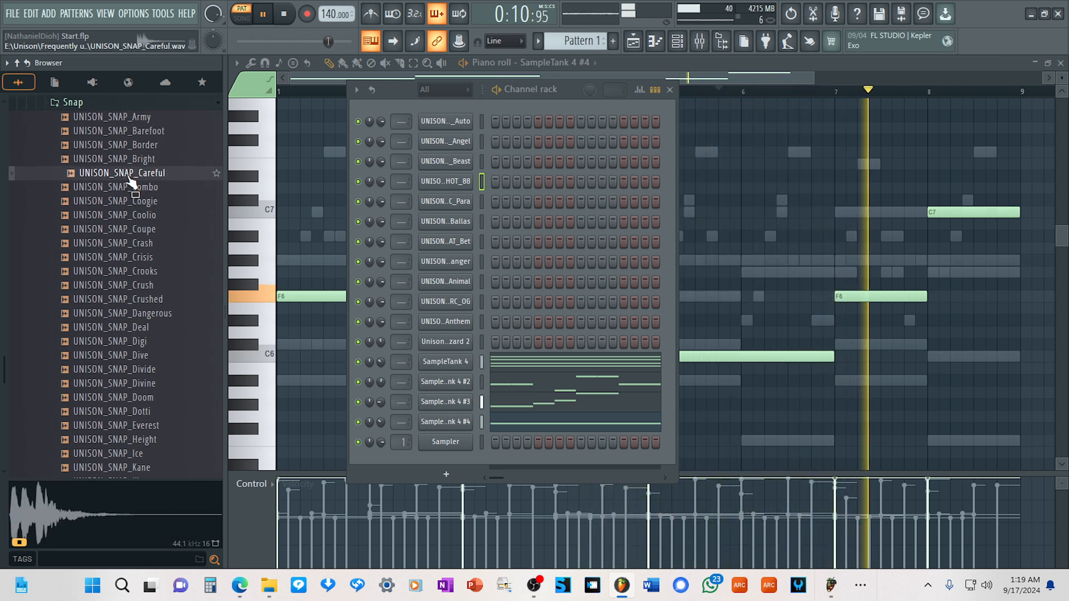
pyautogui.click(146, 131)
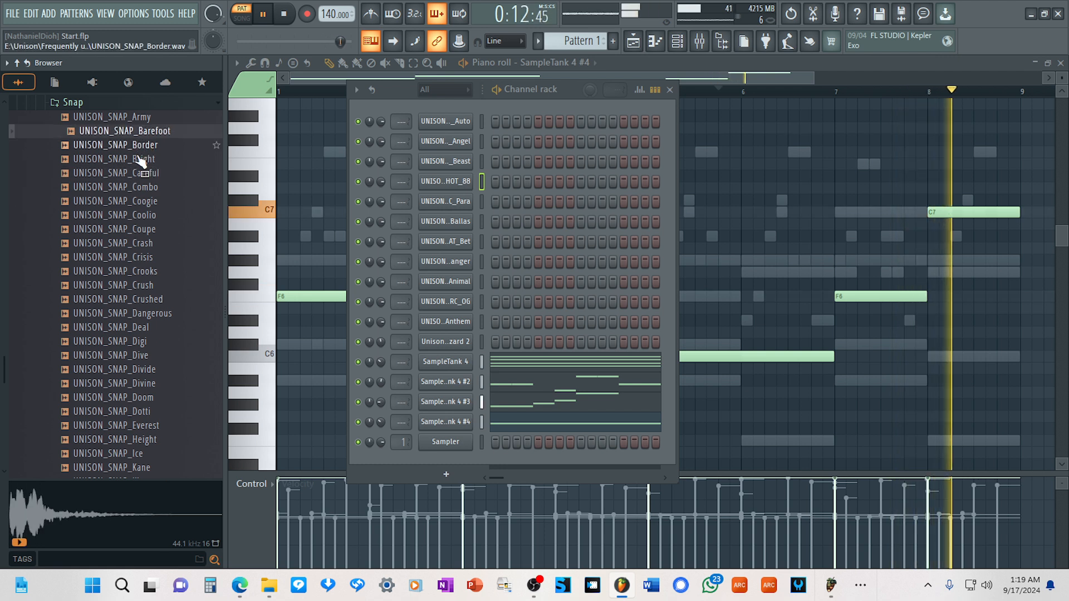
pyautogui.click(141, 397)
pyautogui.scroll(-2, 142, 389)
pyautogui.click(142, 342)
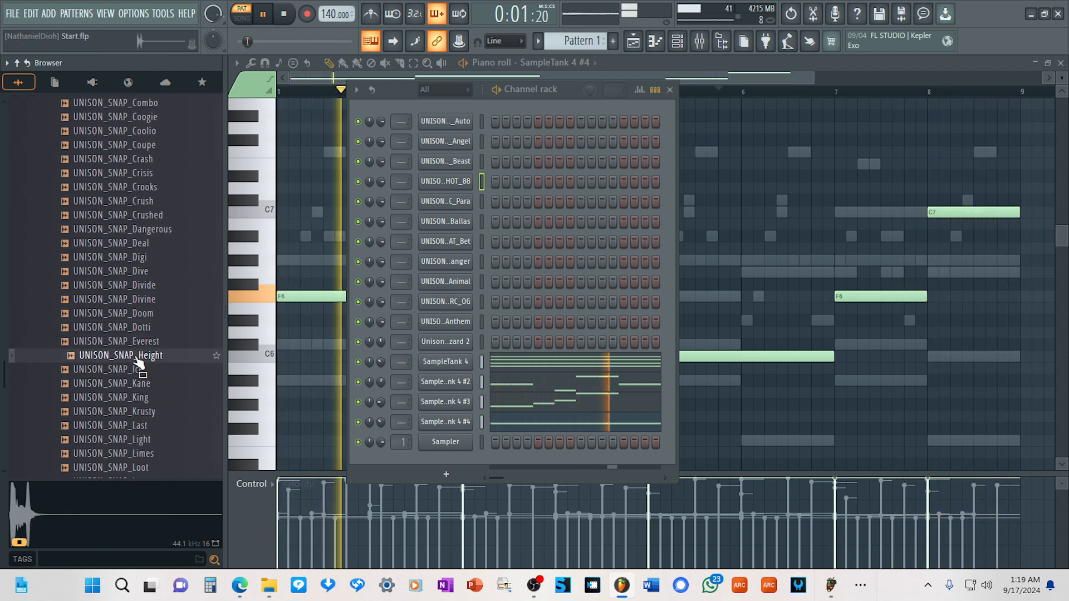
pyautogui.click(142, 361)
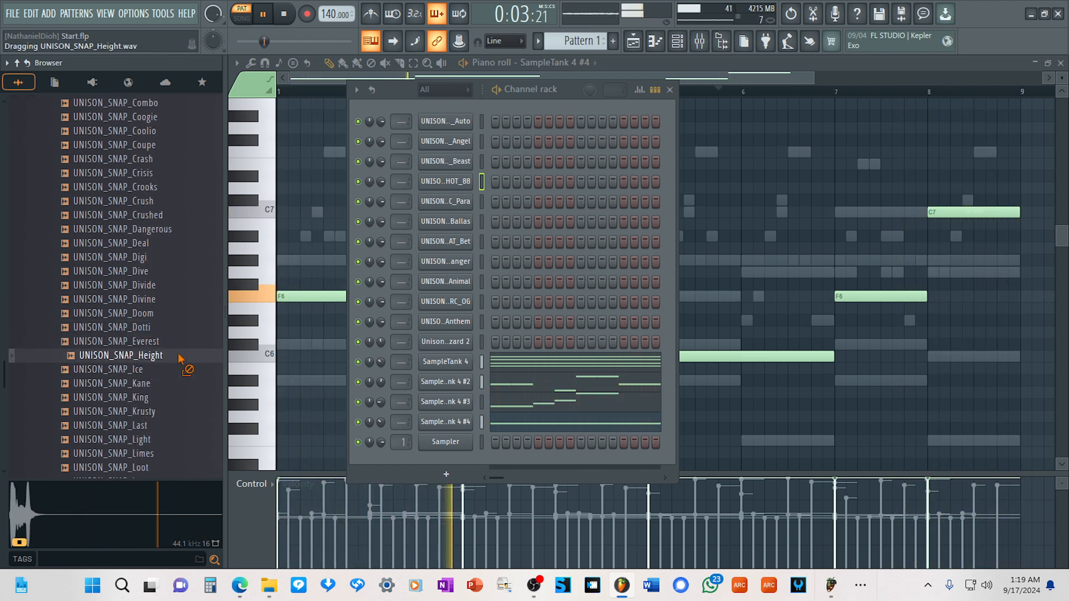
pyautogui.moveTo(452, 216); pyautogui.dragTo(462, 198)
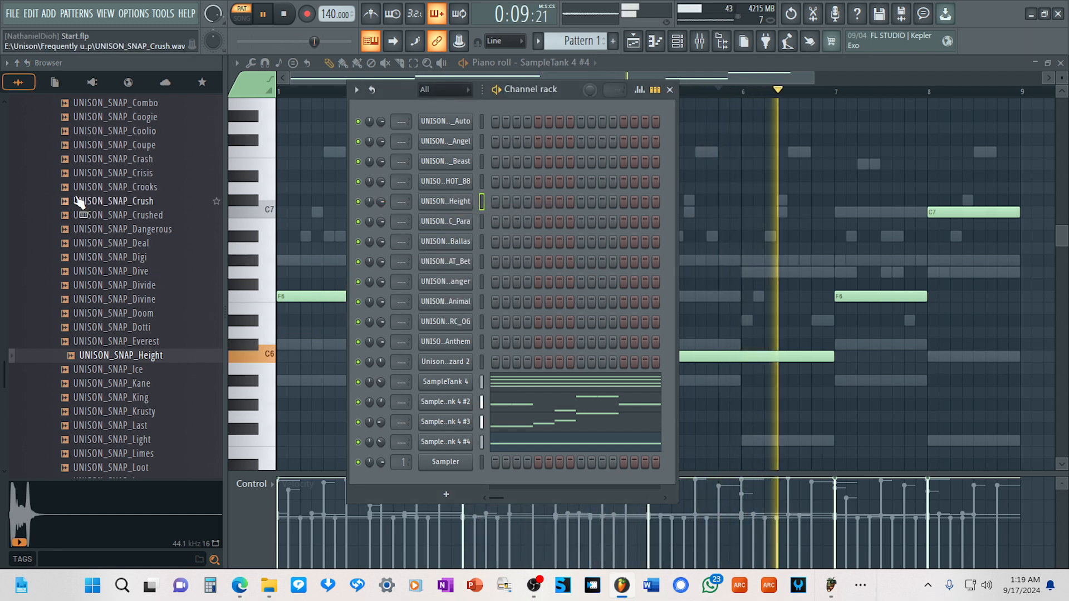
# Audition samples in the Snare folder, including 007 and AMG, and add UNISON_SNARE_Astro as a channel below the Anthem rimshot.
pyautogui.scroll(4, 79, 201)
pyautogui.click(79, 271)
pyautogui.scroll(-3, 87, 266)
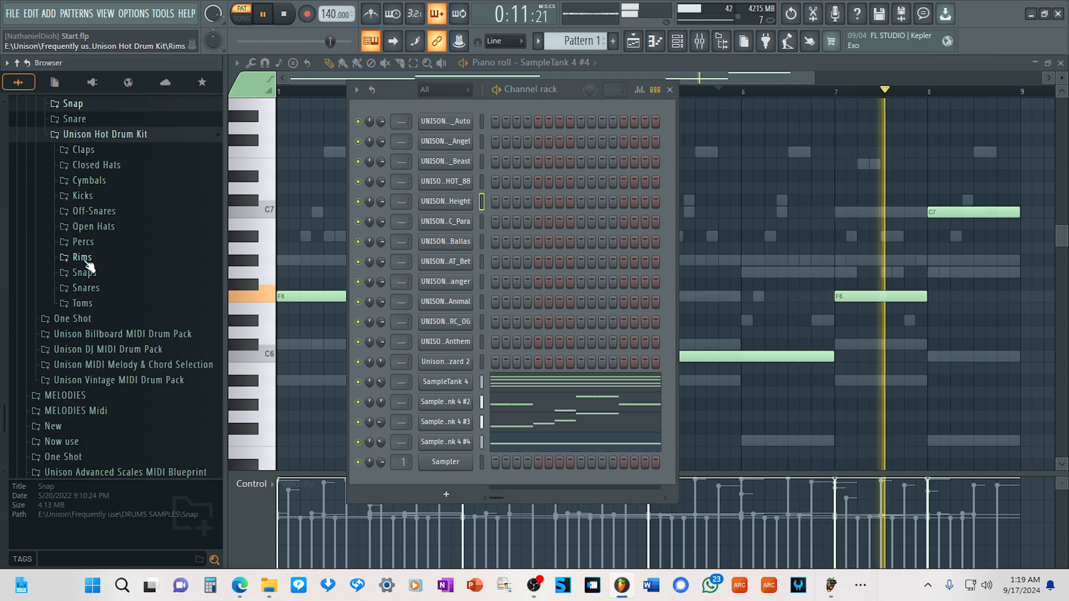
pyautogui.click(74, 118)
pyautogui.moveTo(98, 131); pyautogui.dragTo(102, 143)
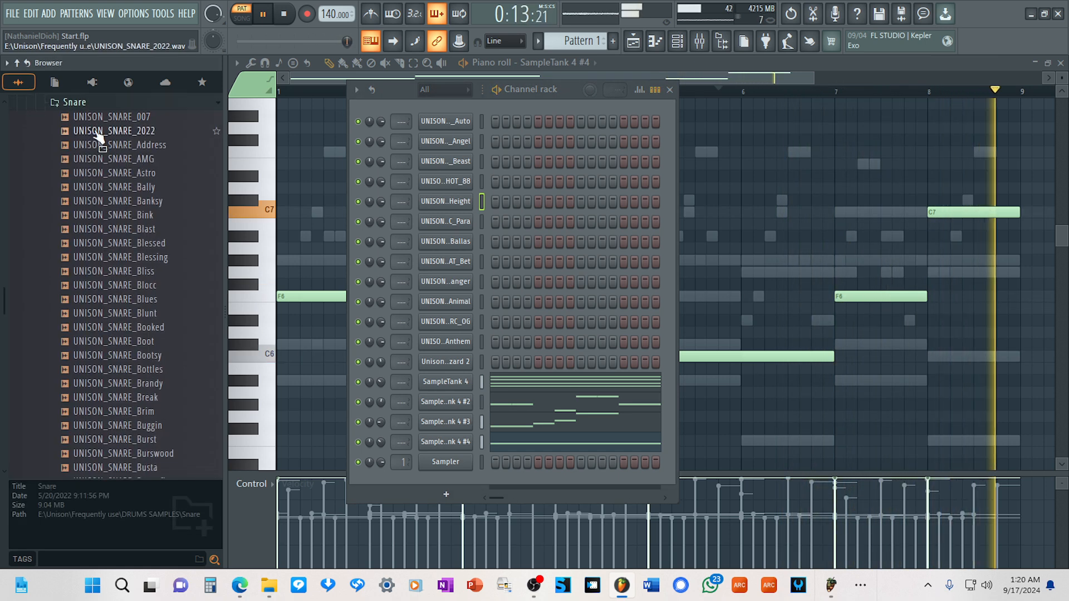
pyautogui.click(97, 133)
pyautogui.click(113, 118)
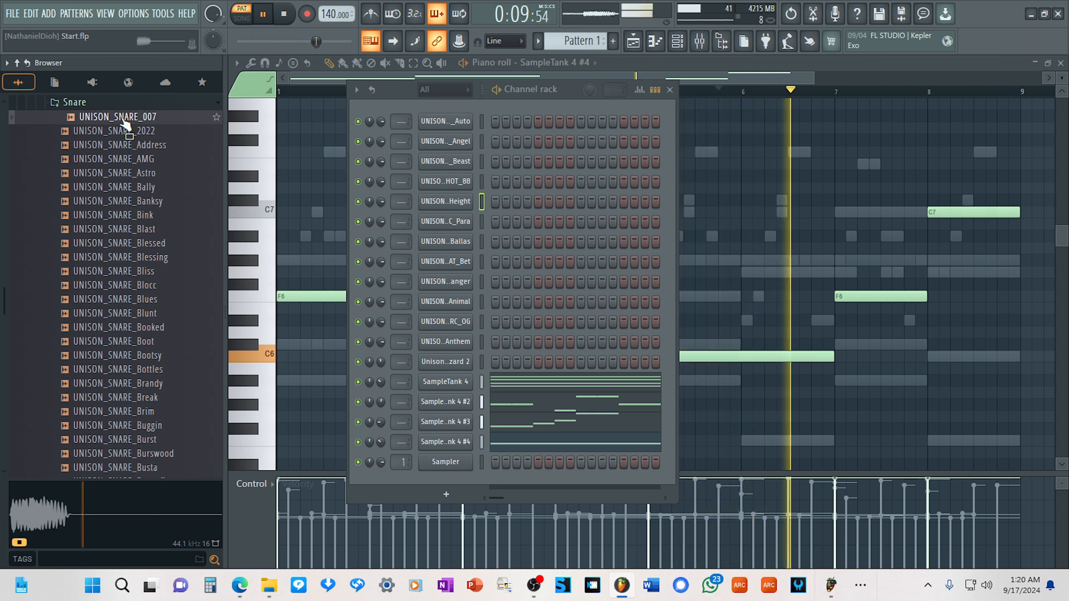
pyautogui.click(128, 144)
pyautogui.click(130, 161)
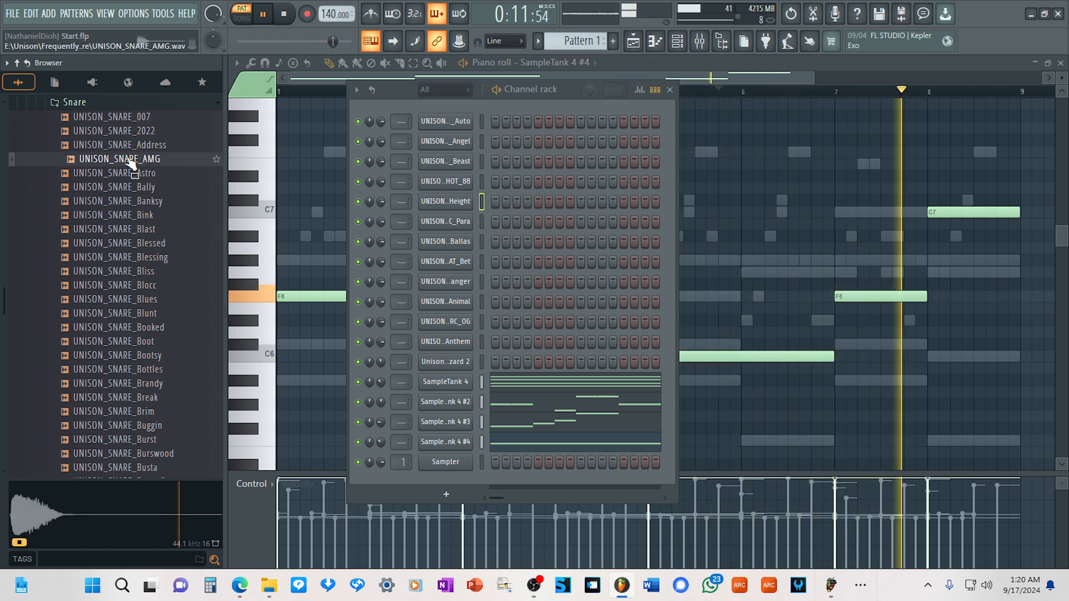
pyautogui.click(133, 173)
pyautogui.moveTo(136, 173); pyautogui.dragTo(440, 351)
# Add UNISON_SNARE_Blocc as a channel between the Auto and Angel channels and collapse the Snare folder.
pyautogui.click(133, 300)
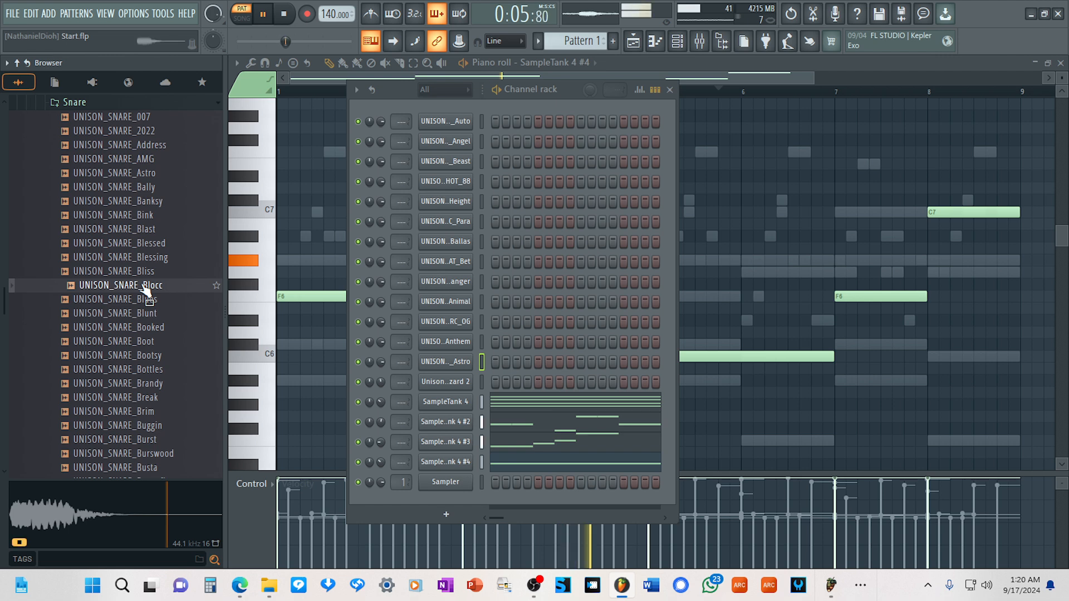
pyautogui.moveTo(141, 287); pyautogui.dragTo(442, 137)
pyautogui.scroll(5, 69, 278)
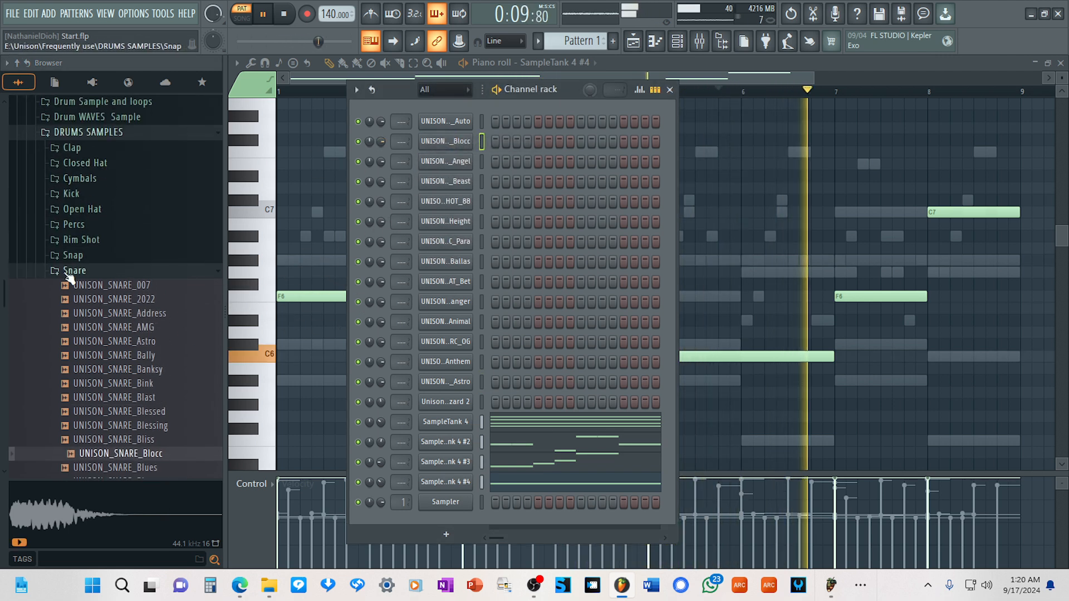
pyautogui.click(70, 271)
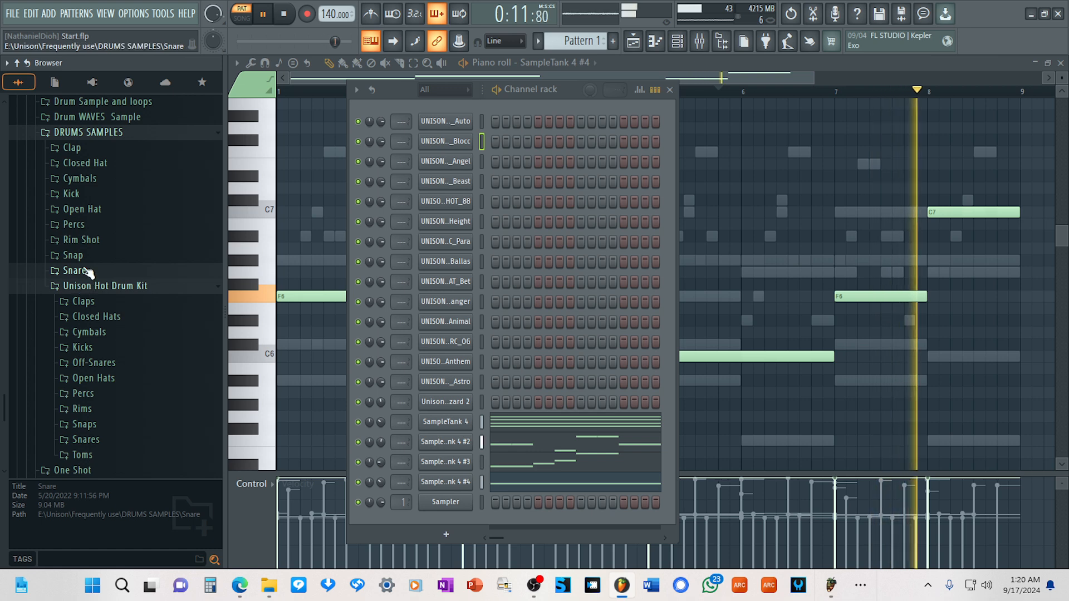
# Open the 808 sample subfolder within the Frequently use folder's 808 collection.
pyautogui.scroll(10, 89, 271)
pyautogui.scroll(-5, 89, 272)
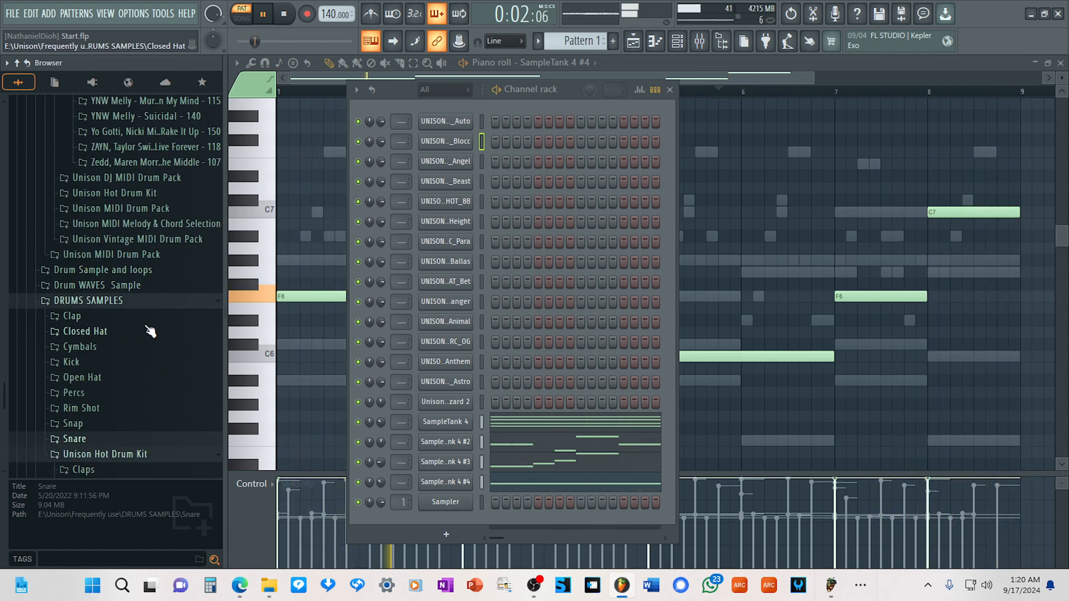
pyautogui.scroll(20, 152, 330)
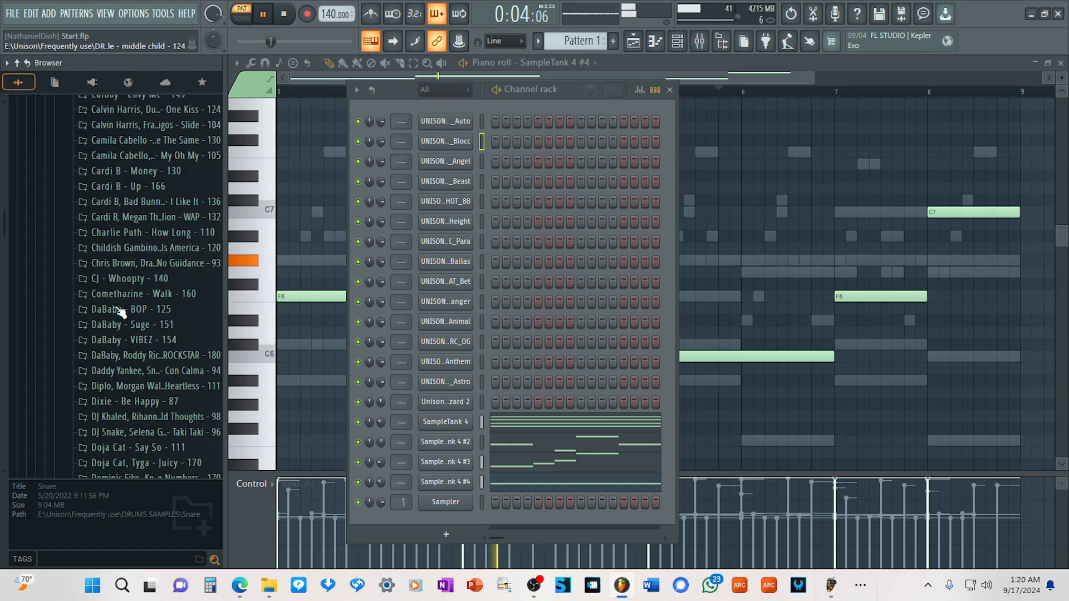
pyautogui.scroll(15, 128, 279)
pyautogui.scroll(-12, 119, 282)
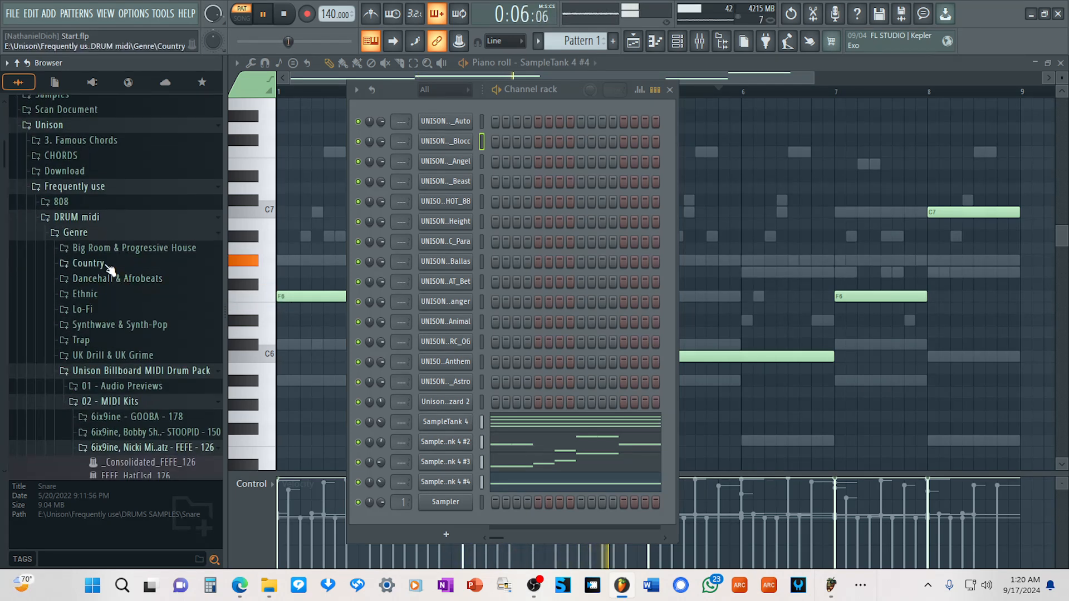
pyautogui.click(72, 206)
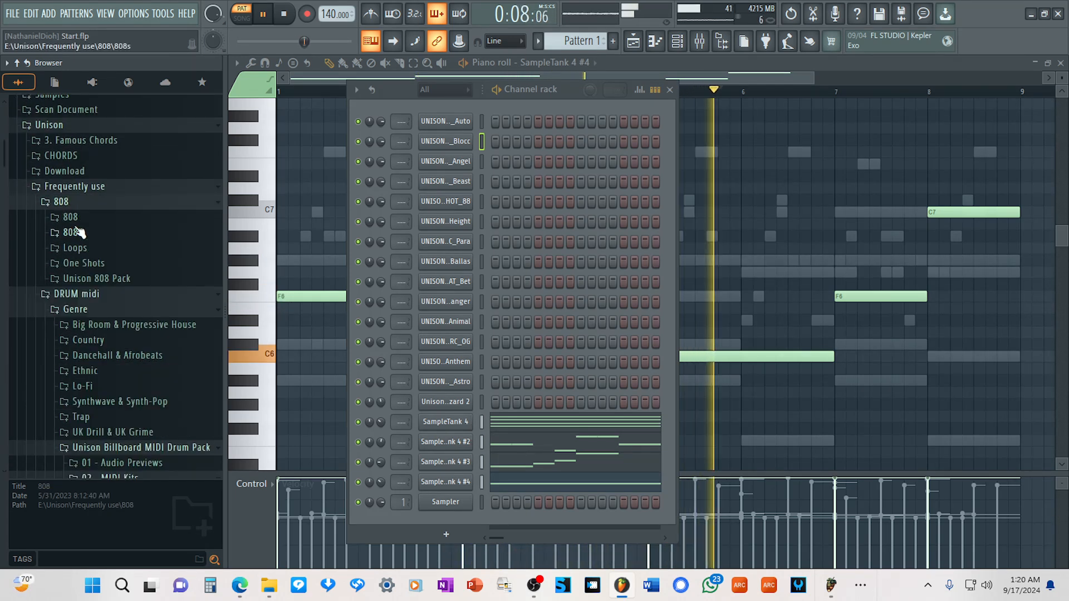
pyautogui.click(72, 220)
# Audition the 808 samples from 2U through Ape and add UNISON_808_Ape (C) as a channel between Auto and Blocc.
pyautogui.click(143, 162)
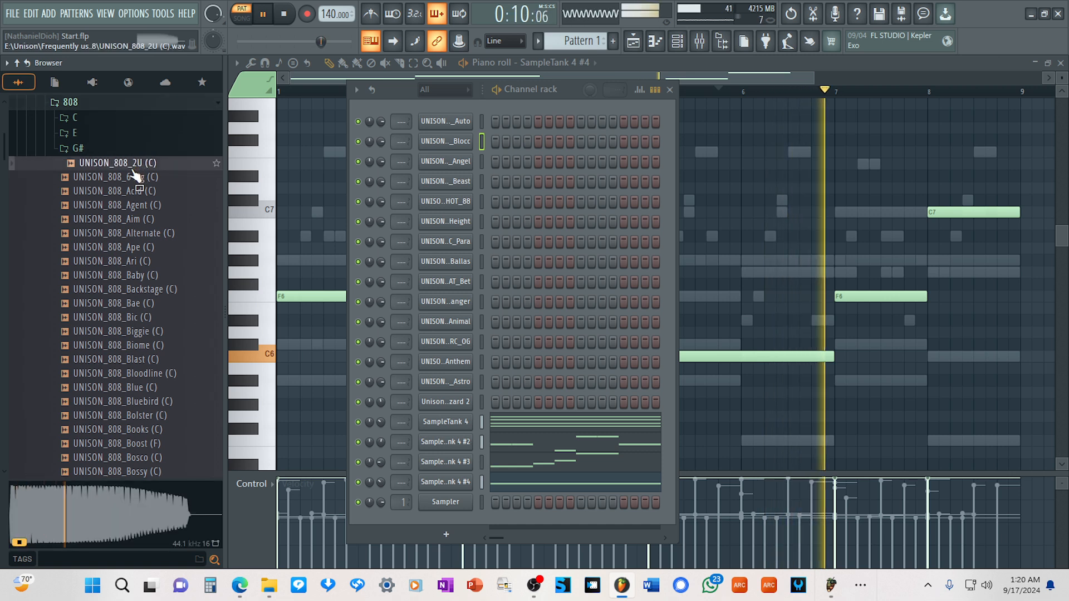
pyautogui.press('Down')
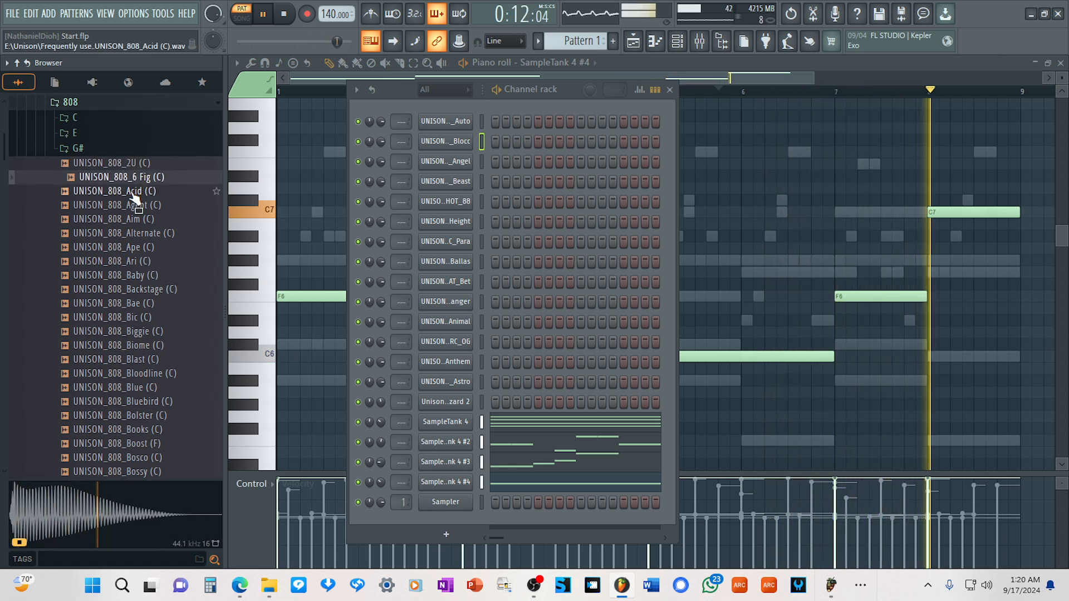
pyautogui.press('Down')
pyautogui.press('Down')
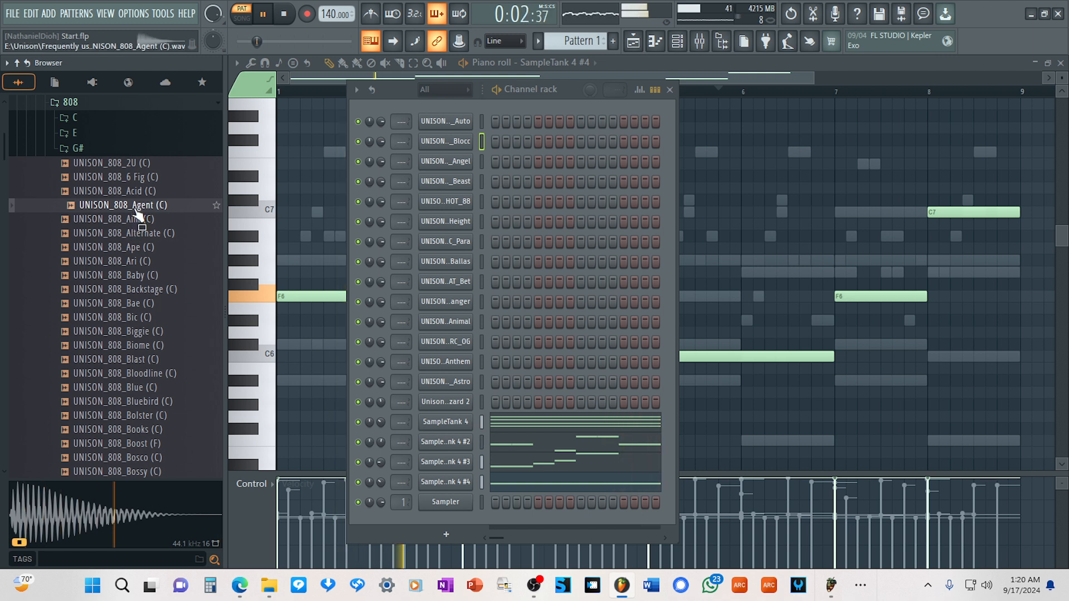
pyautogui.press('Down')
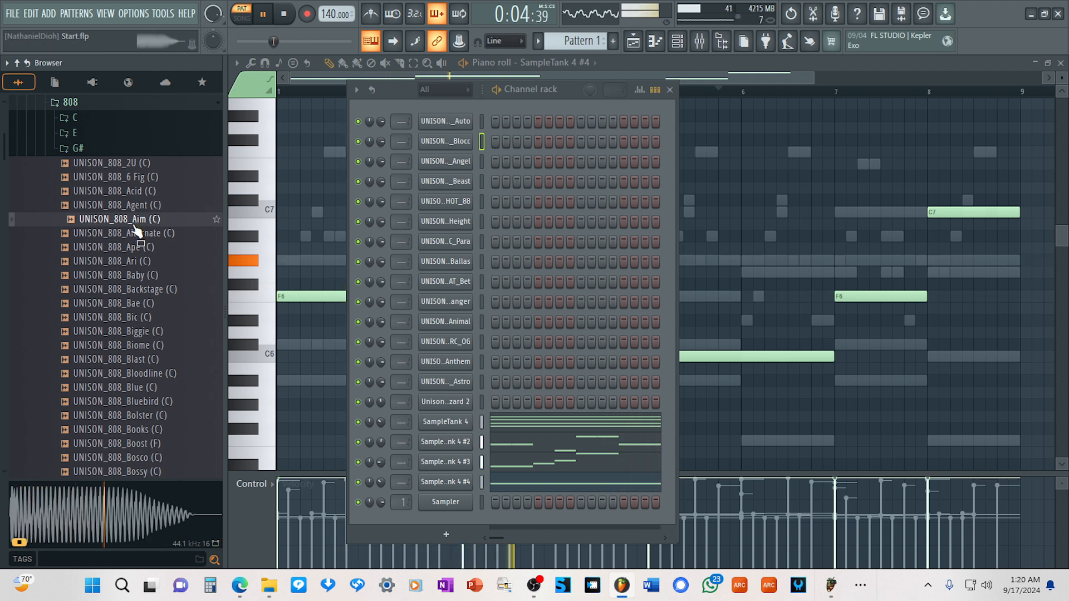
pyautogui.press('Down')
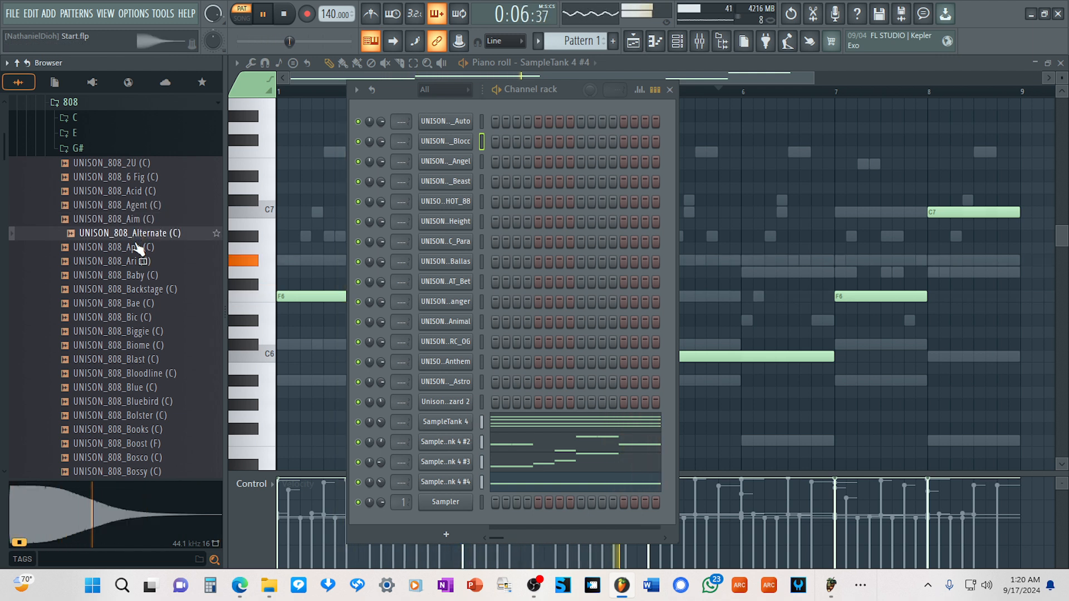
pyautogui.press('Down')
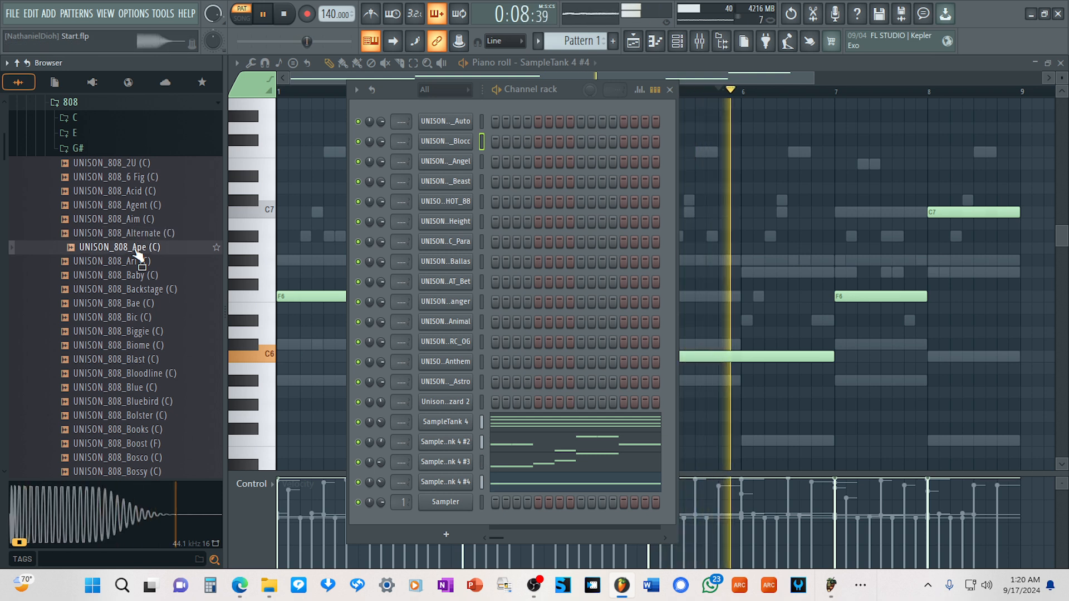
pyautogui.moveTo(138, 251); pyautogui.dragTo(453, 135)
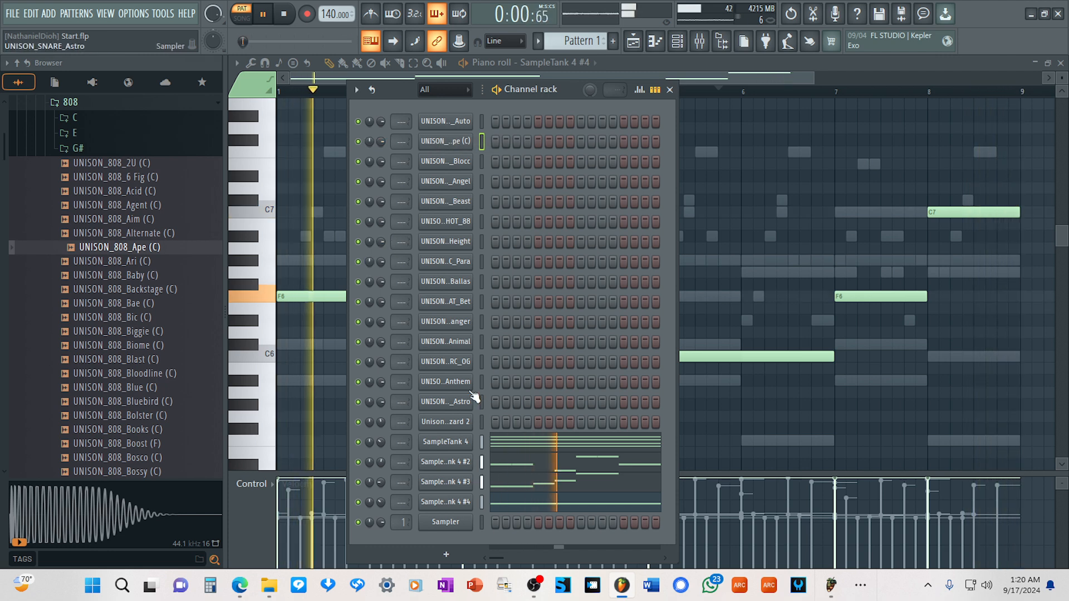
# Collapse the 808 folder and load the FEFE_Kick_126 MIDI onto the Auto channel and FEFE_Snare_126 onto the Blocc snare channel.
pyautogui.click(70, 102)
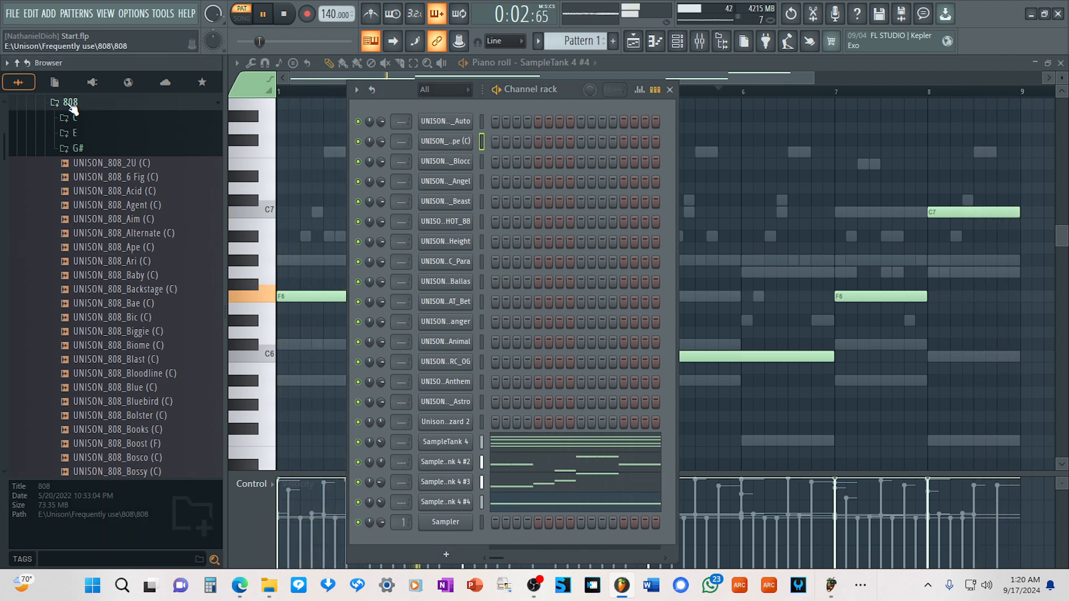
pyautogui.scroll(-5, 98, 231)
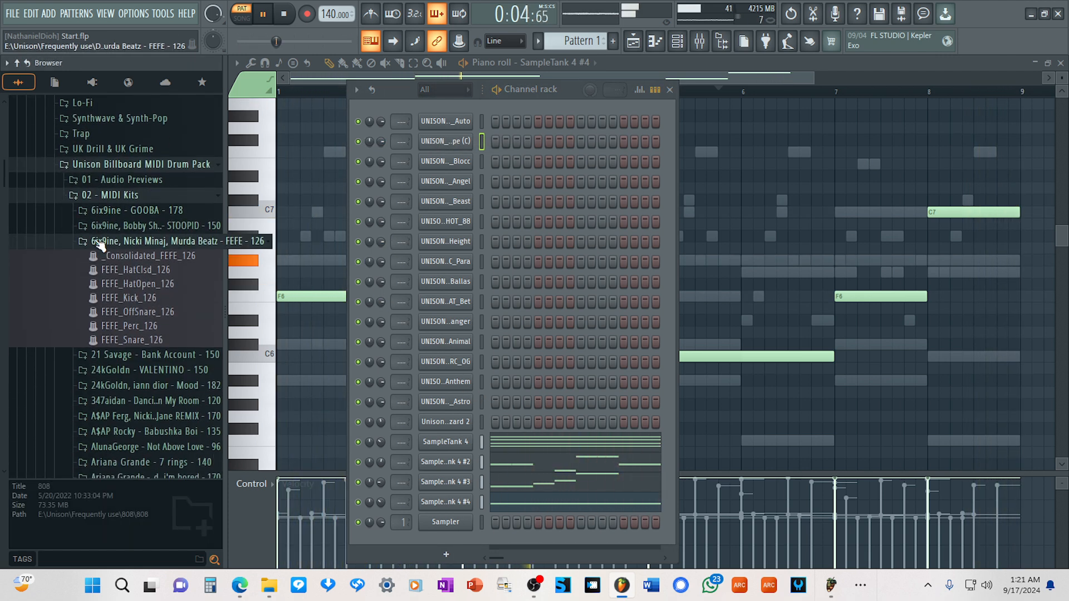
pyautogui.moveTo(98, 242); pyautogui.dragTo(98, 246)
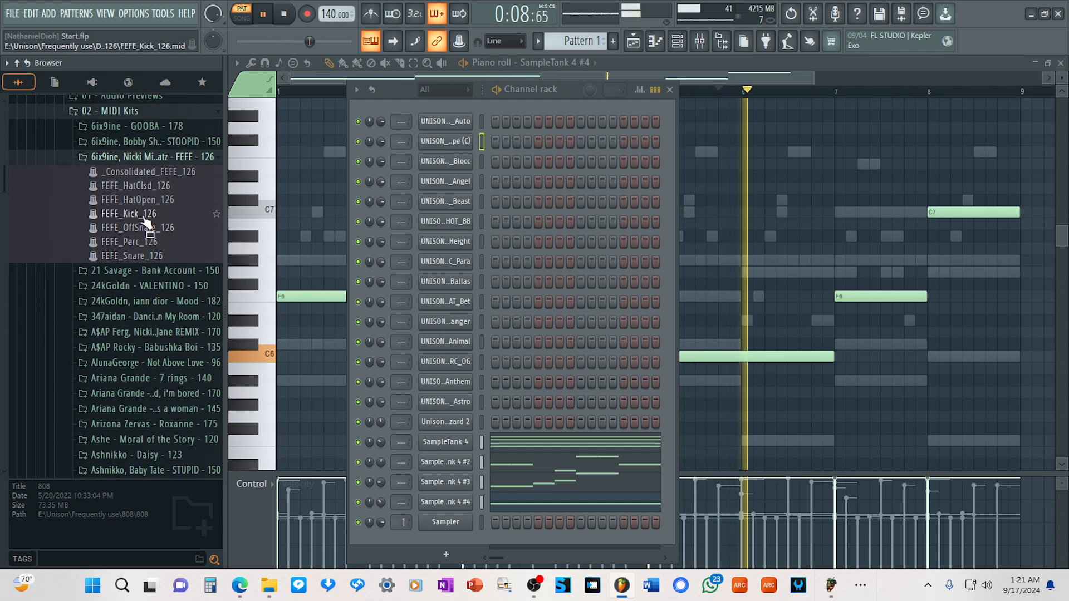
pyautogui.moveTo(144, 218); pyautogui.dragTo(460, 121)
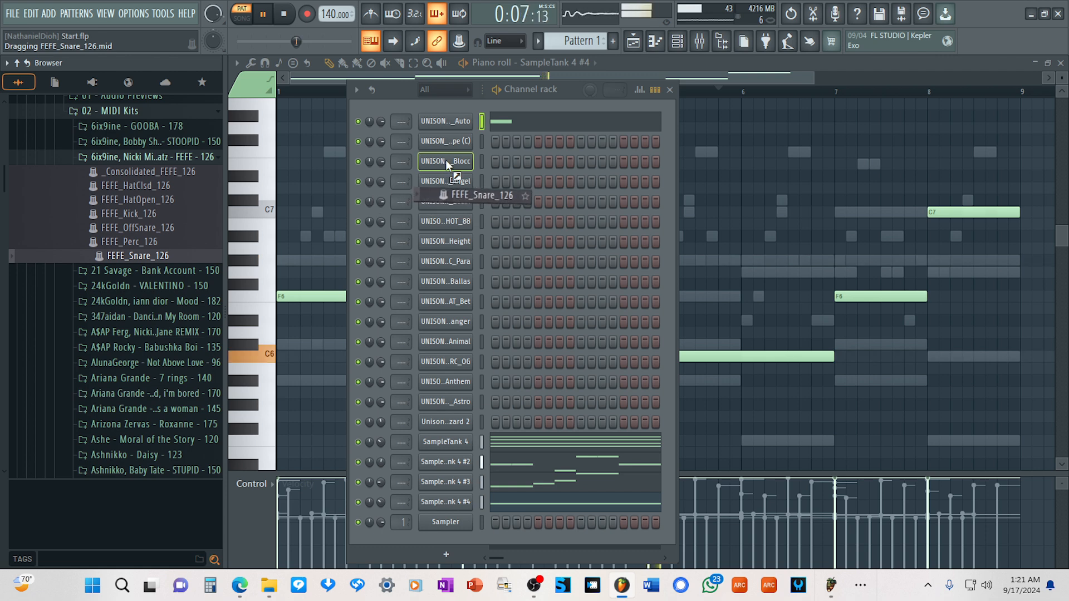
pyautogui.moveTo(446, 159); pyautogui.dragTo(445, 160)
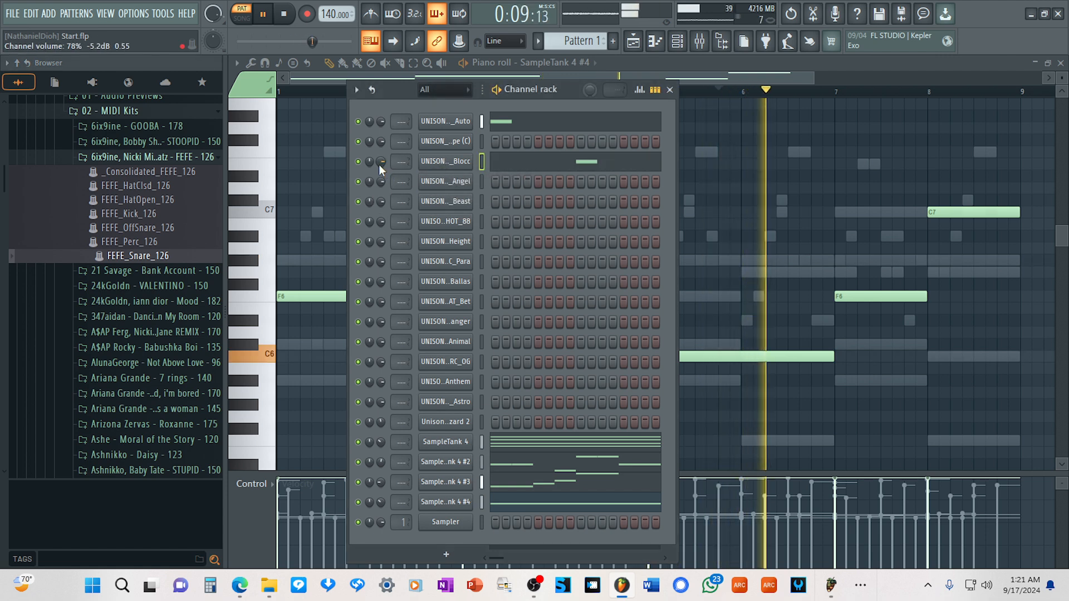
# Save the project and lower the Blocc snare channel's volume.
pyautogui.click(12, 13)
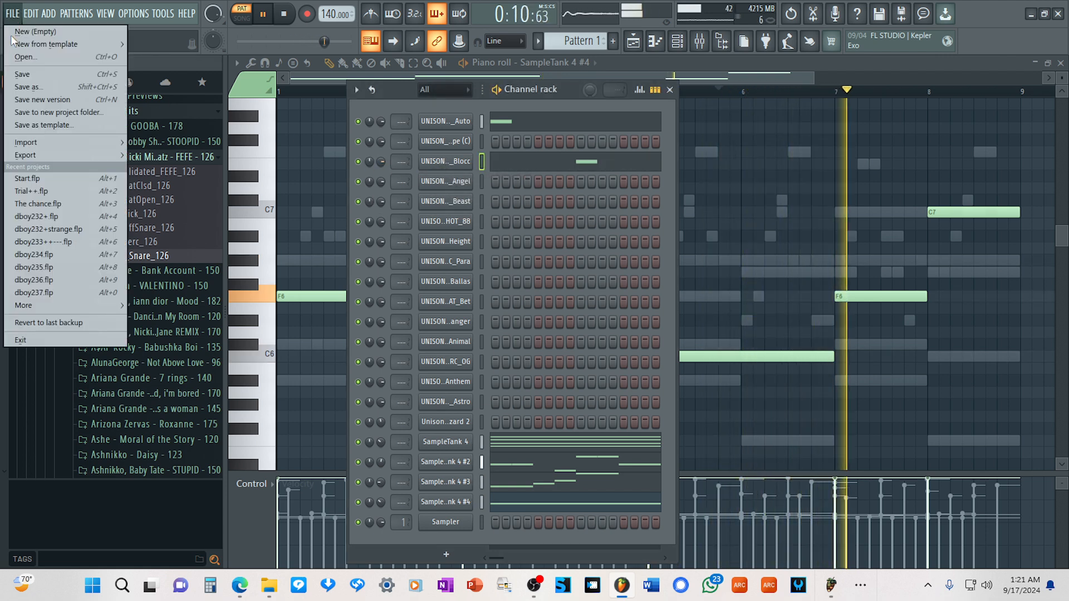
pyautogui.click(25, 74)
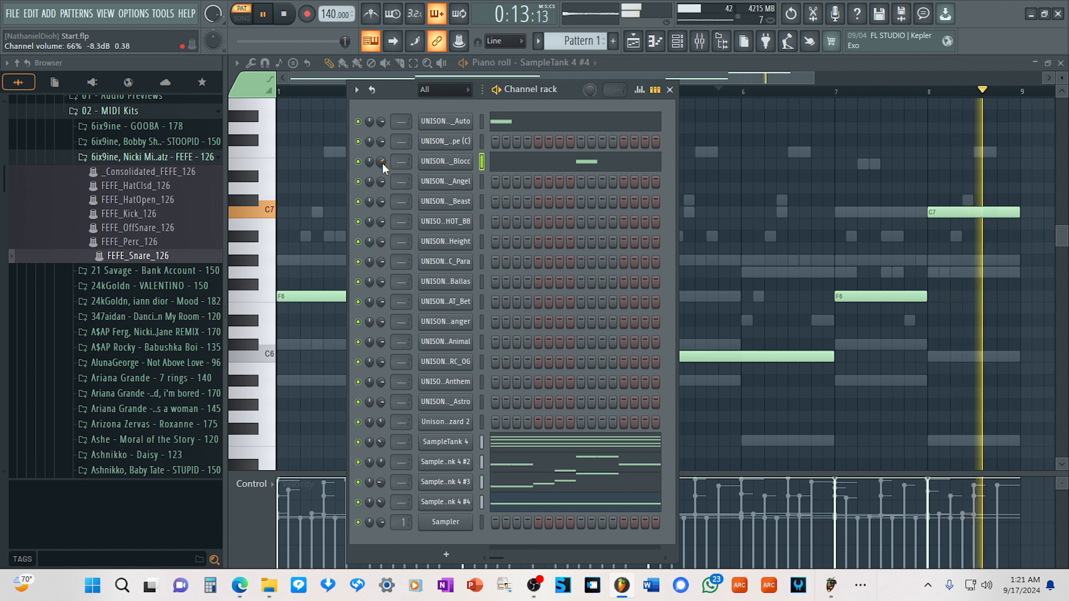
pyautogui.scroll(-5, 382, 162)
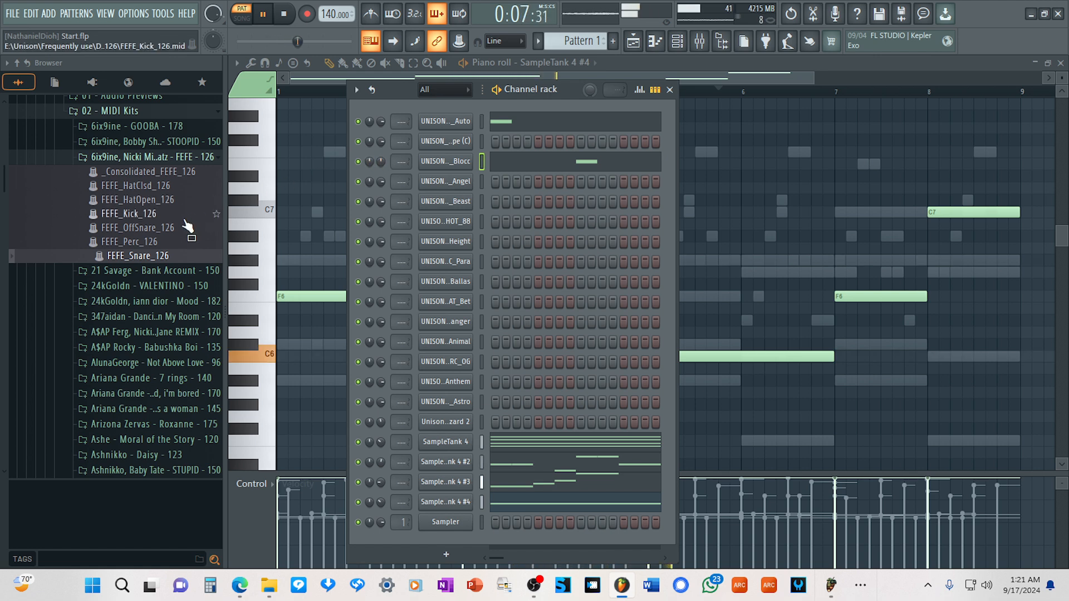
# Copy the Blocc snare channel's notes to the Angel clap channel and lower the Angel channel's volume to 44%.
pyautogui.rightClick(459, 161)
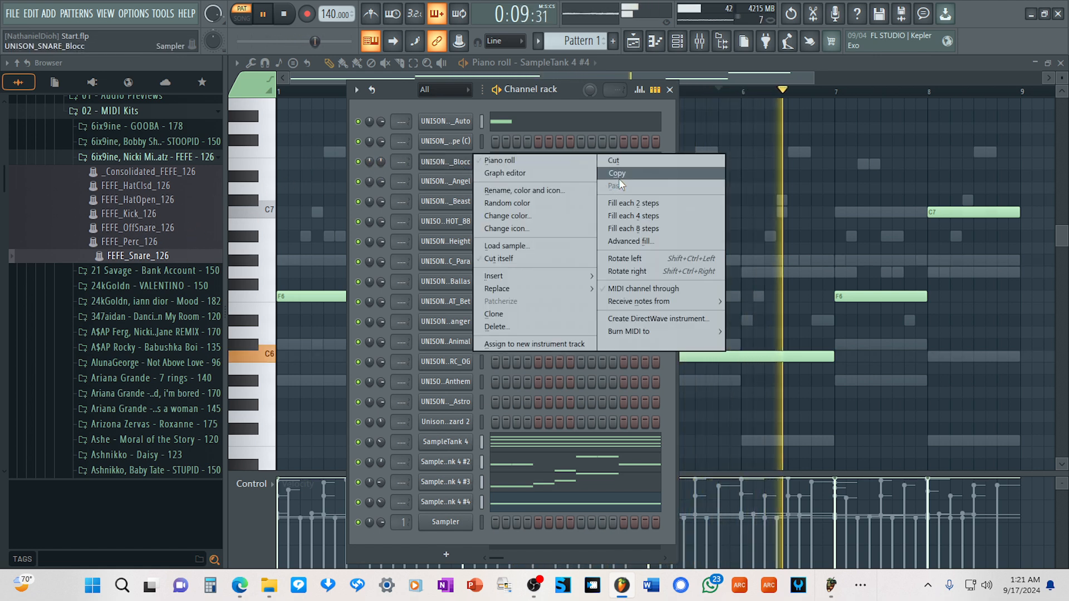
pyautogui.click(617, 173)
pyautogui.rightClick(452, 181)
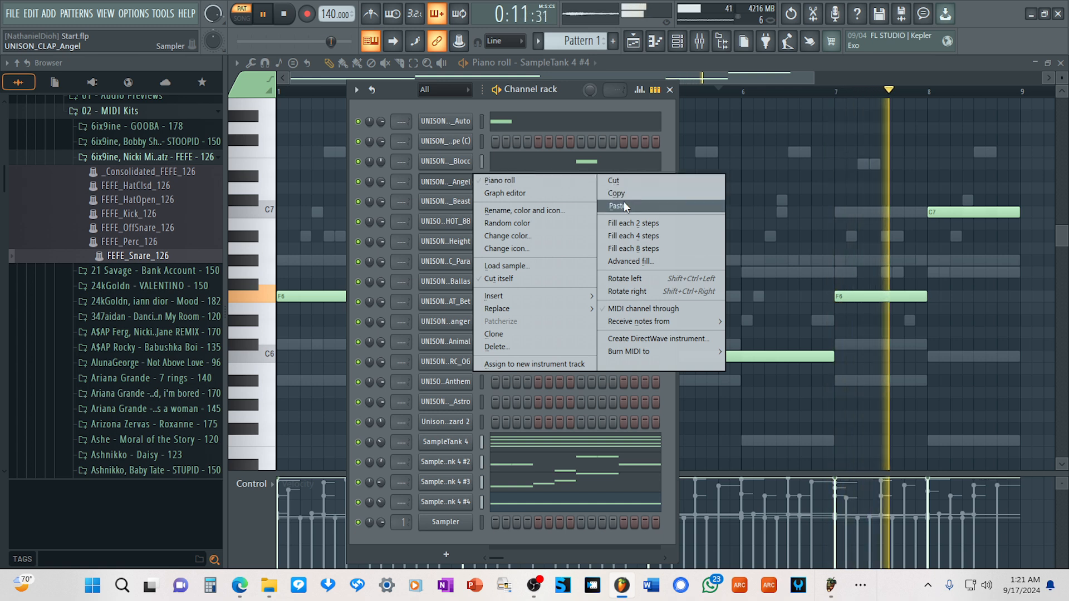
pyautogui.click(623, 206)
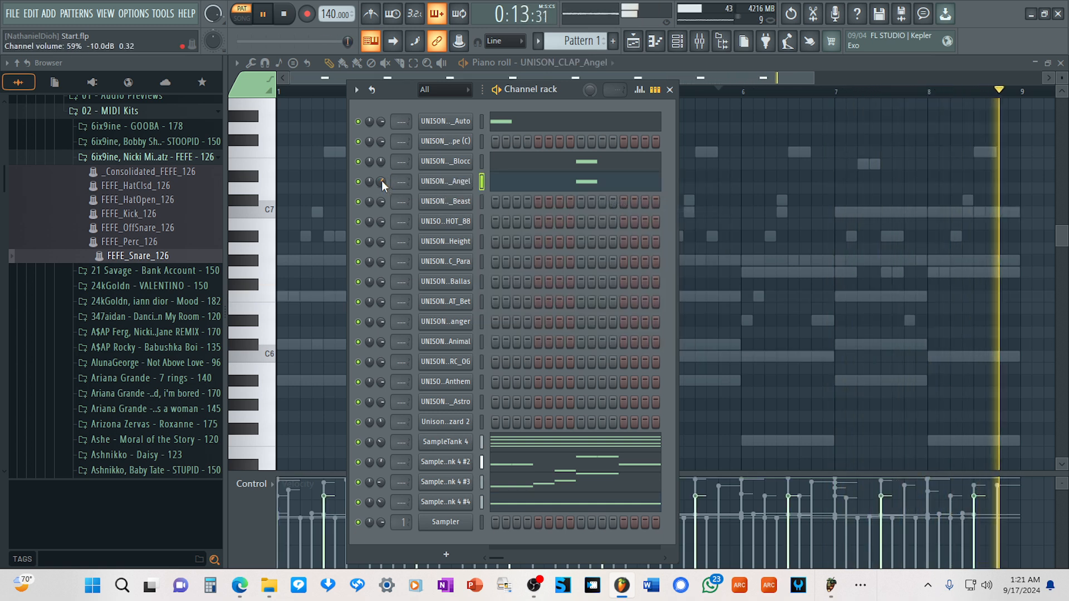
pyautogui.scroll(-4, 382, 181)
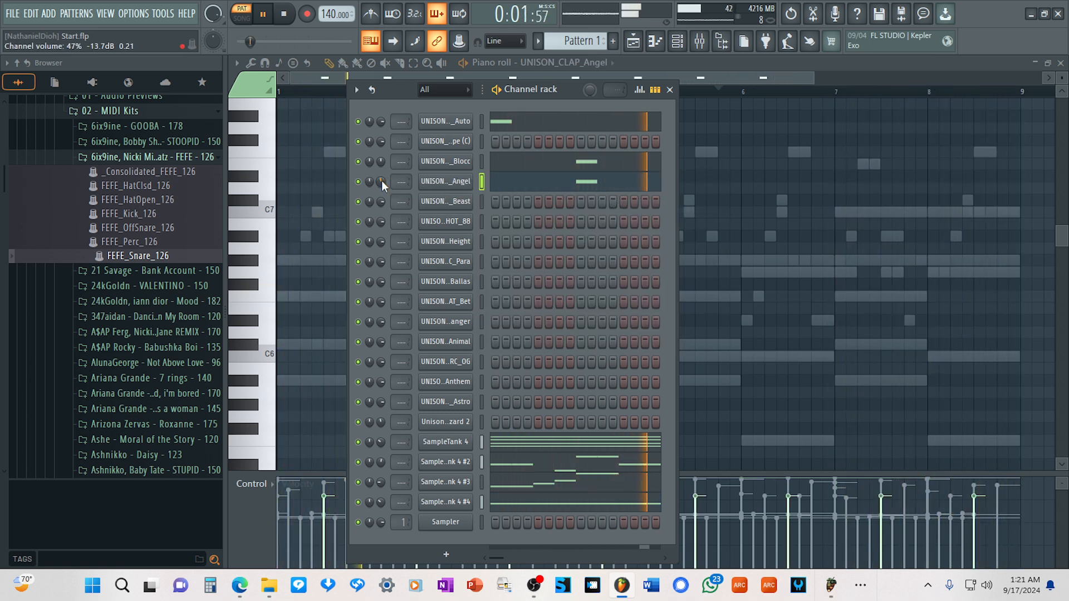
pyautogui.scroll(-1, 382, 180)
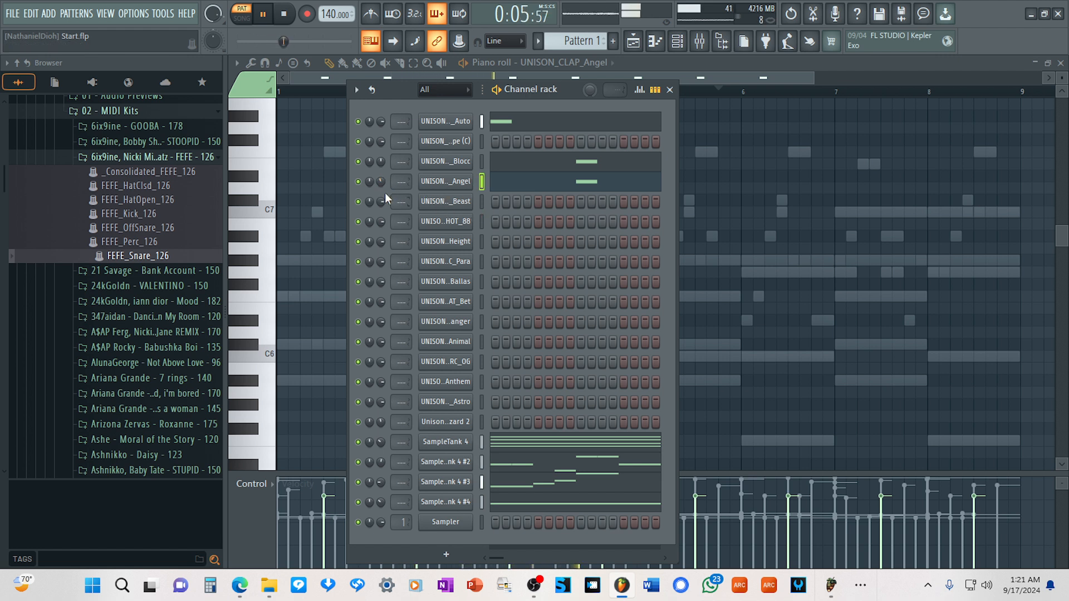
pyautogui.scroll(1, 380, 161)
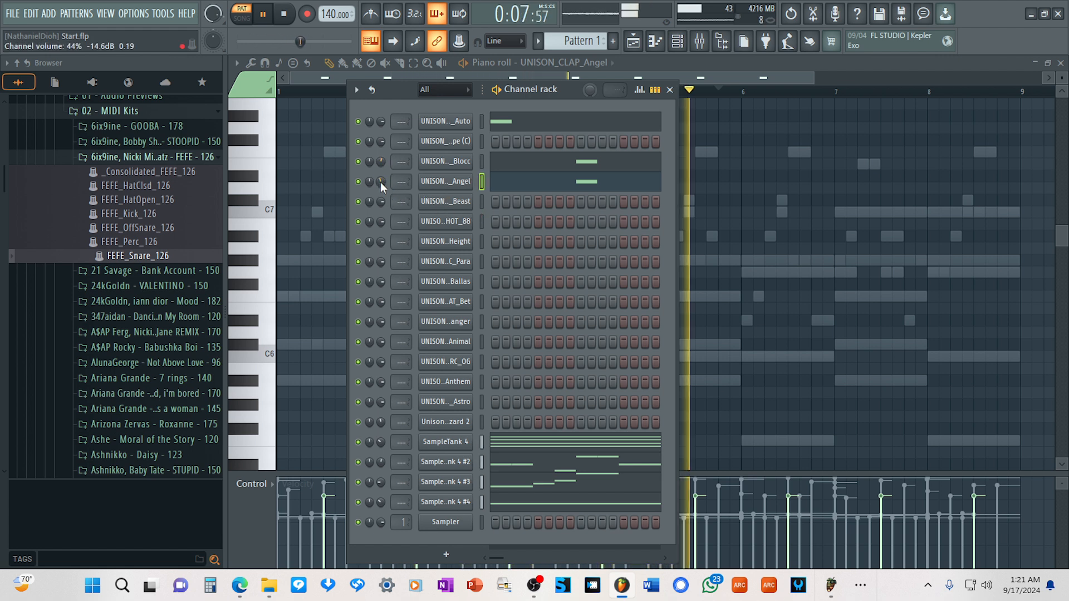
# Paste the copied snare notes into the Beast clap channel and rebalance the volumes of the Angel and Beast claps.
pyautogui.rightClick(478, 200)
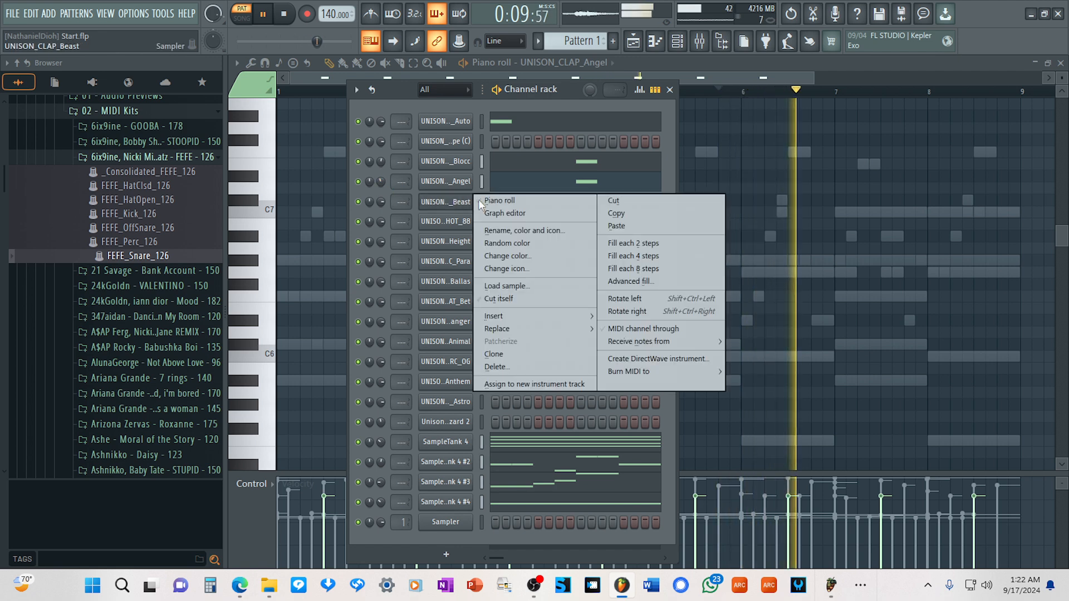
pyautogui.click(630, 228)
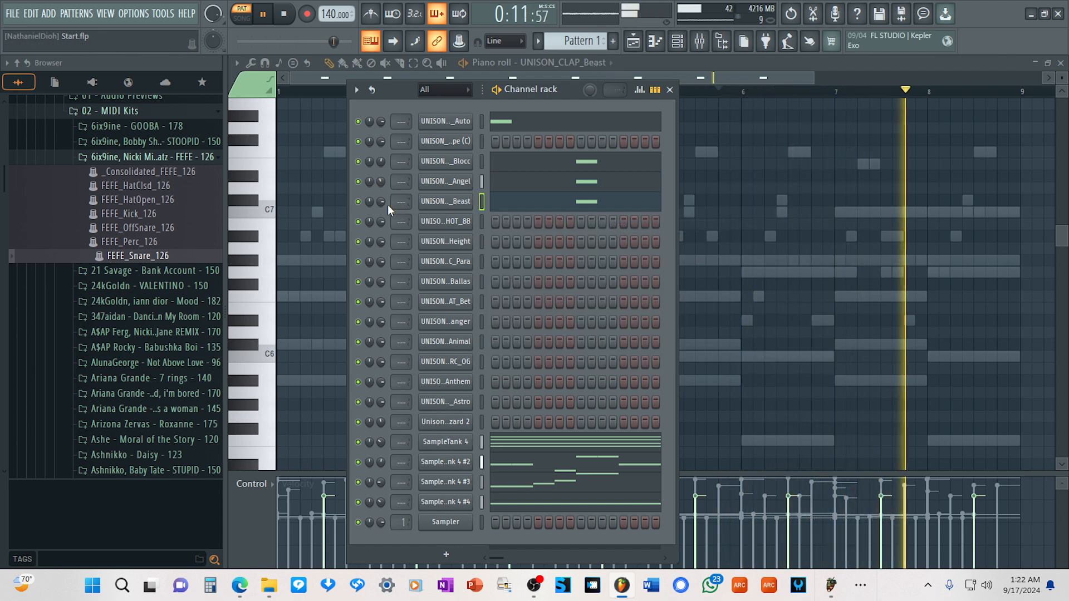
pyautogui.scroll(-10, 379, 201)
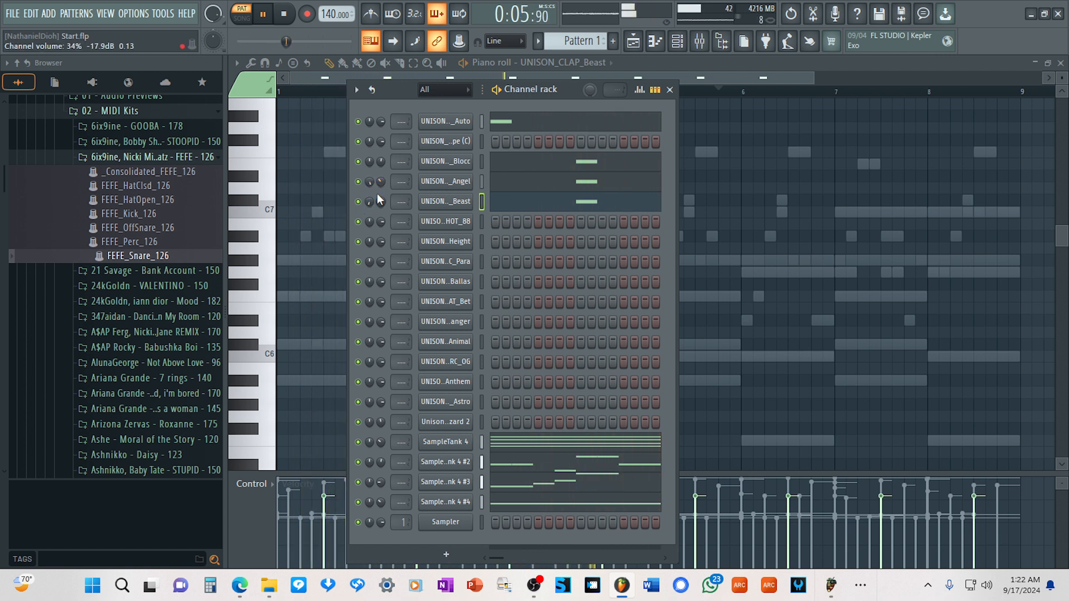
pyautogui.scroll(6, 379, 200)
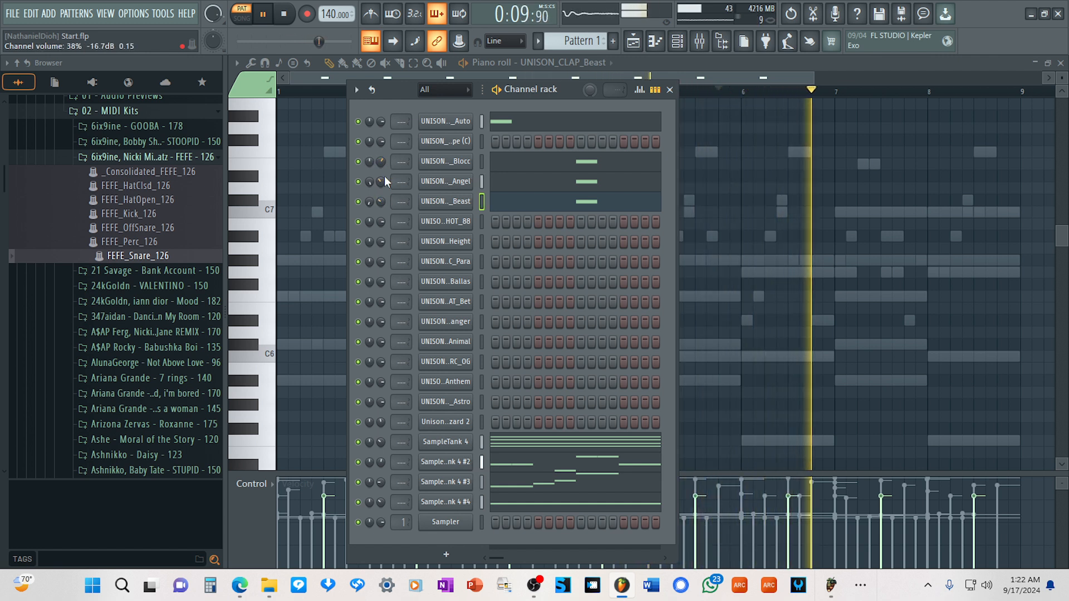
pyautogui.scroll(-8, 381, 200)
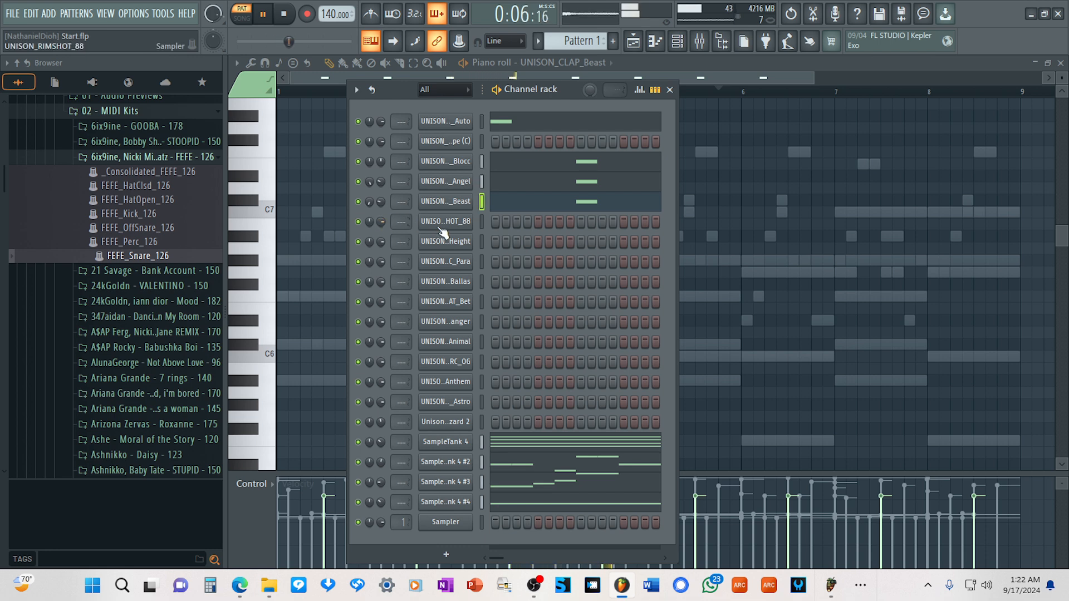
# Paste the copied snare notes into the 88 rimshot channel and lower its volume to 44%.
pyautogui.rightClick(459, 221)
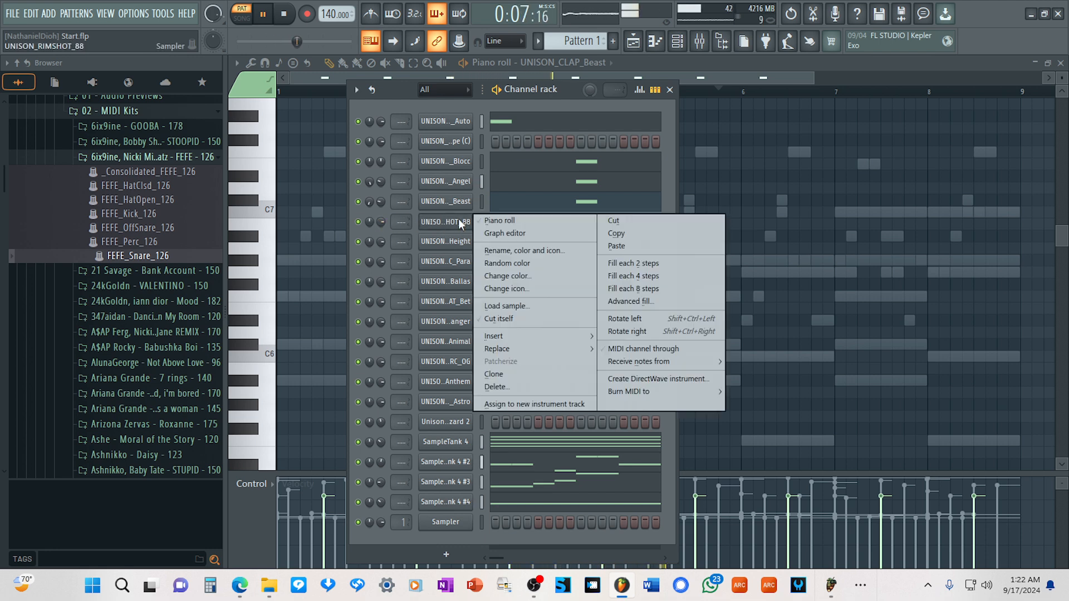
pyautogui.click(614, 246)
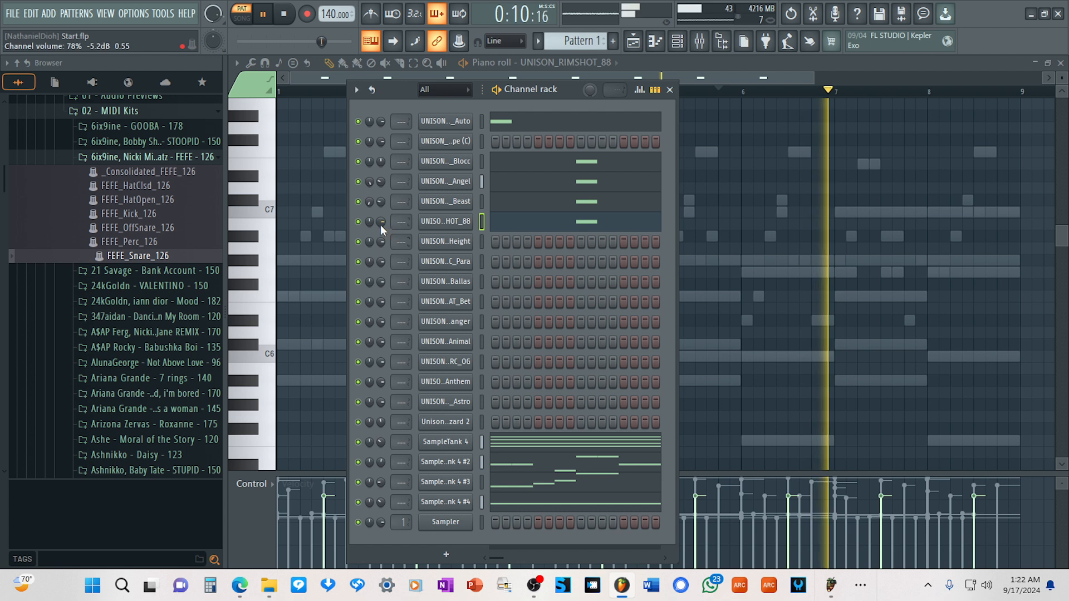
pyautogui.scroll(-10, 381, 223)
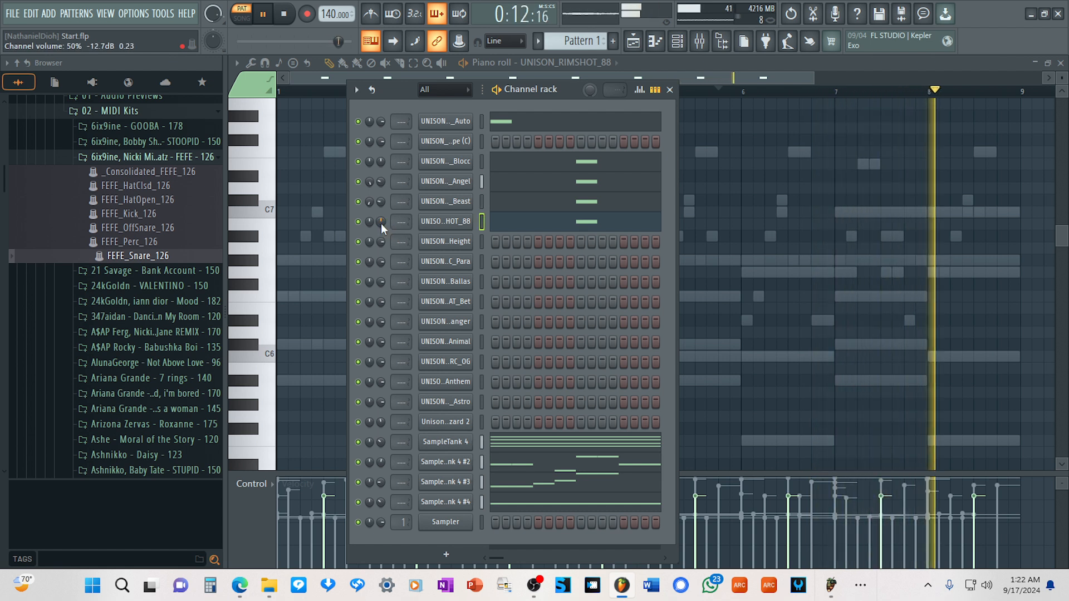
pyautogui.scroll(-3, 381, 223)
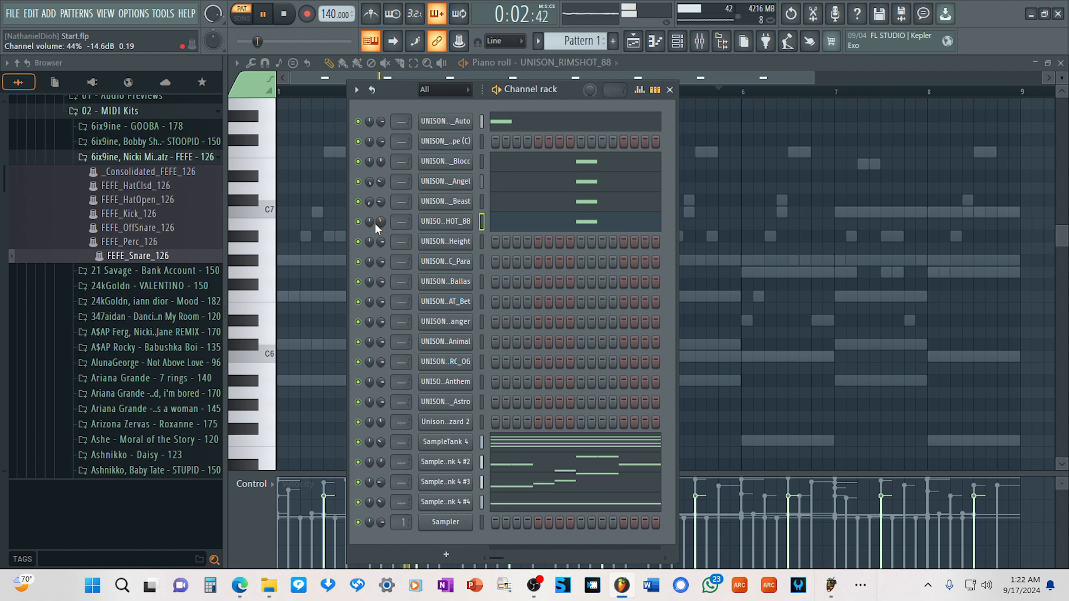
# Paste the copied snare notes into the Height snap channel and lower its volume to 56%.
pyautogui.click(445, 241)
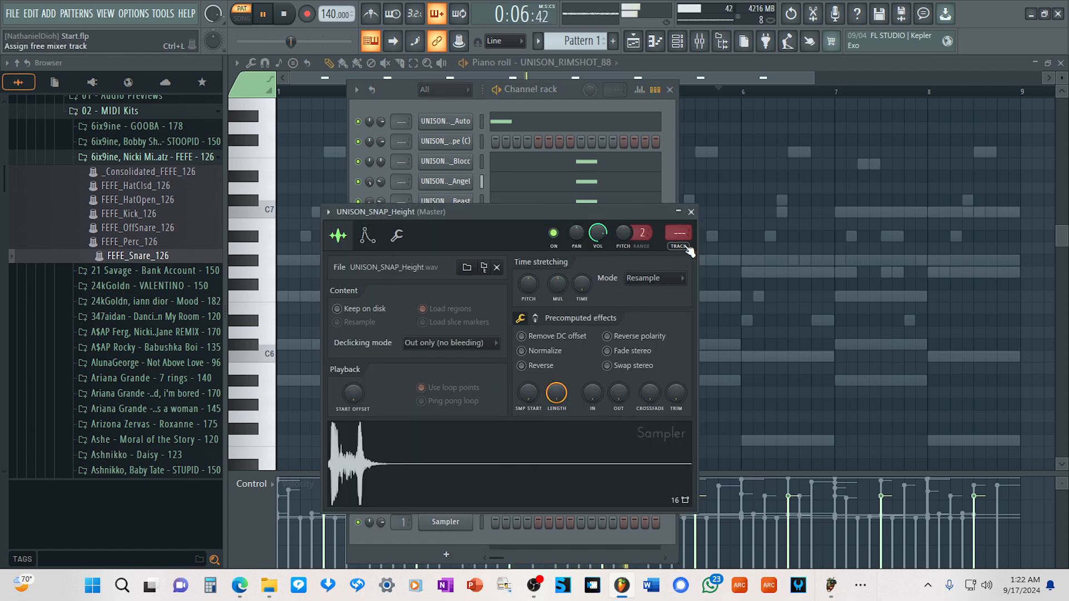
pyautogui.click(692, 211)
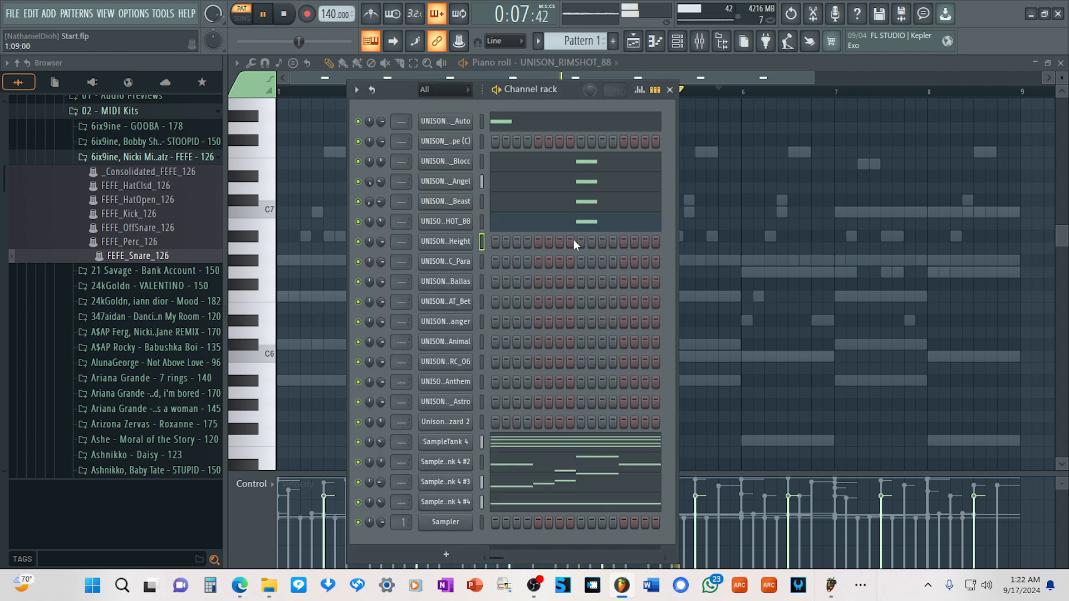
pyautogui.rightClick(448, 248)
pyautogui.click(621, 265)
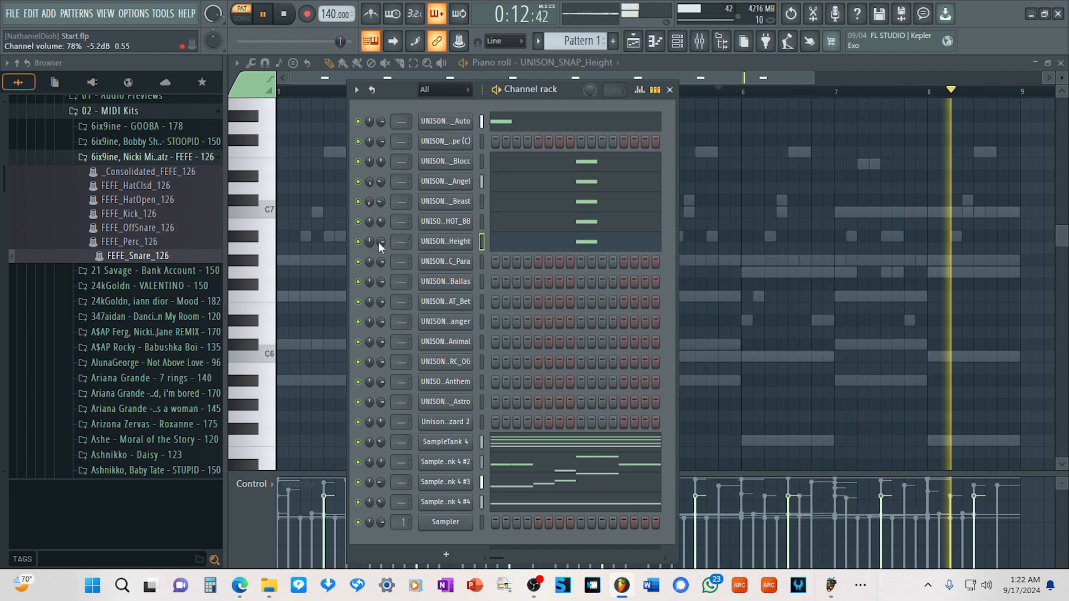
pyautogui.scroll(-5, 382, 241)
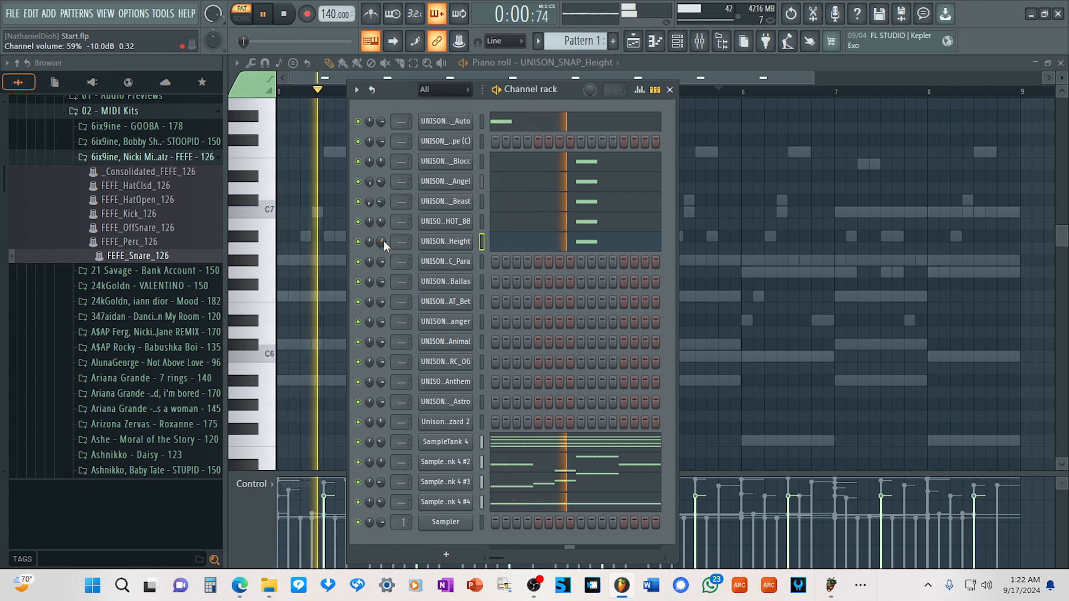
pyautogui.scroll(-1, 383, 240)
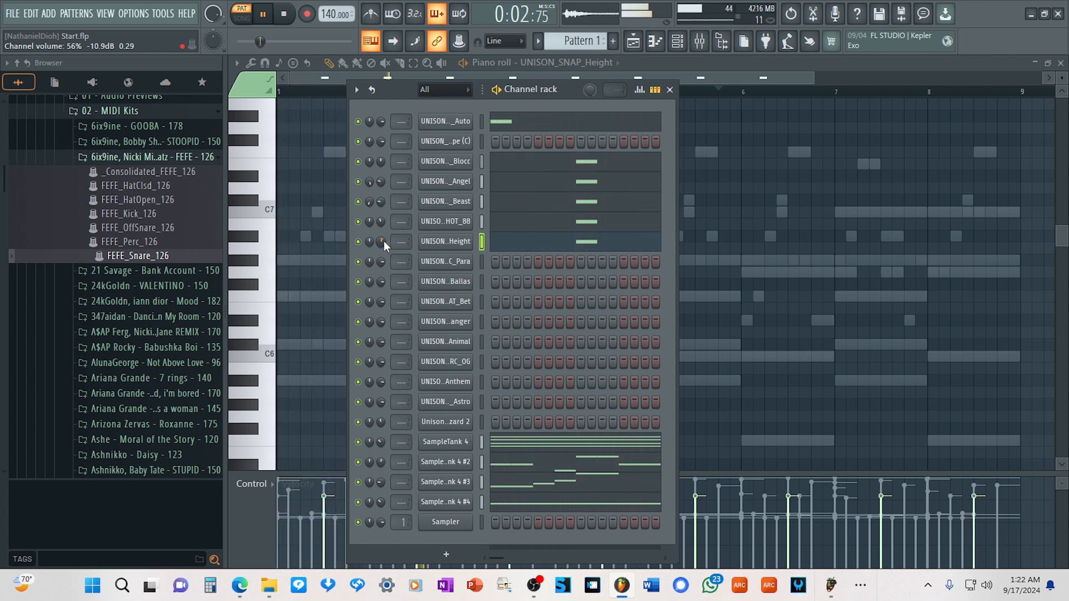
# Lower the Height snap channel's volume to 50% and audition the Para percussion sample.
pyautogui.scroll(-2, 382, 241)
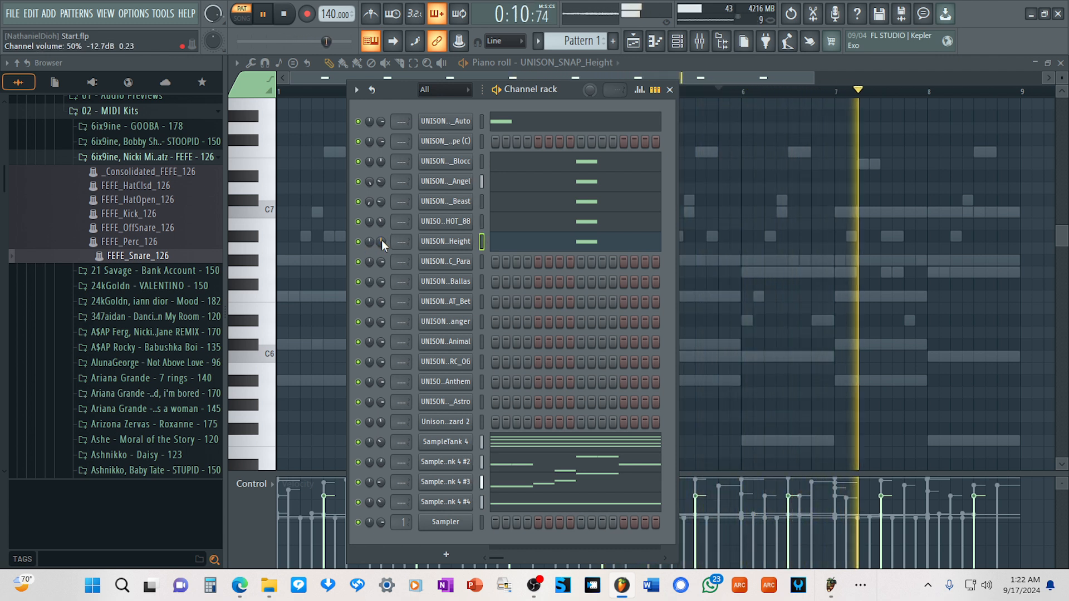
pyautogui.click(424, 269)
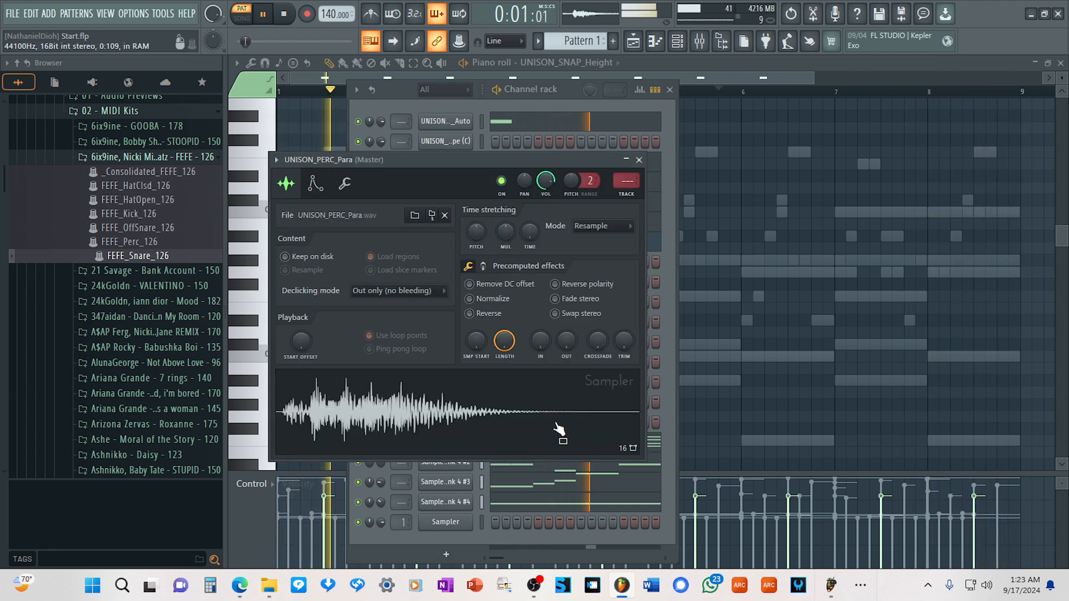
pyautogui.click(639, 161)
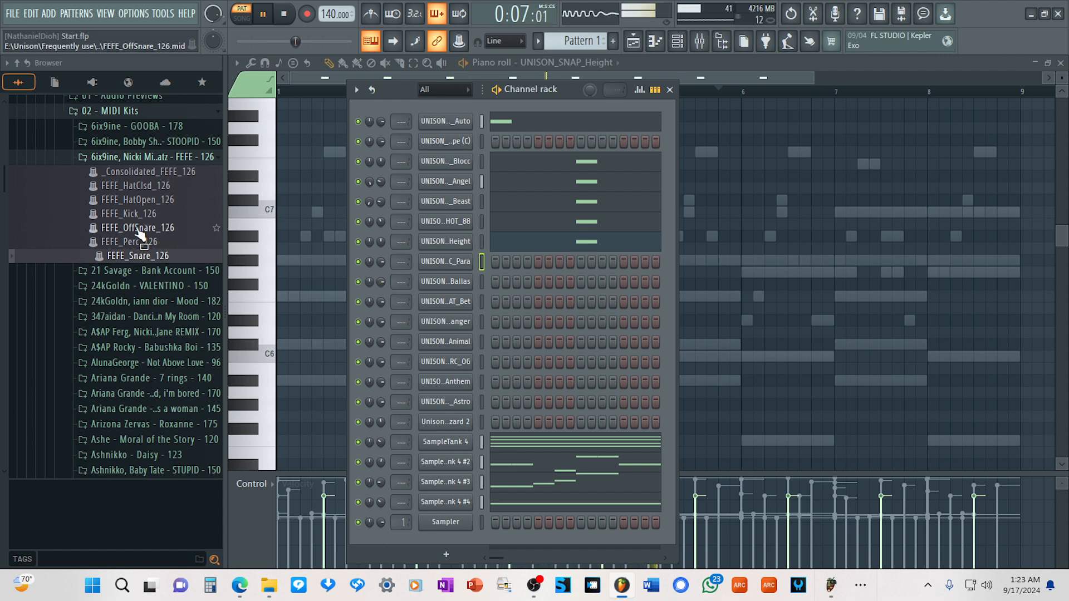
# Load the FEFE_OffSnare_126 pattern onto the Astro snare channel and lower its volume to 56%.
pyautogui.moveTo(139, 234); pyautogui.dragTo(452, 406)
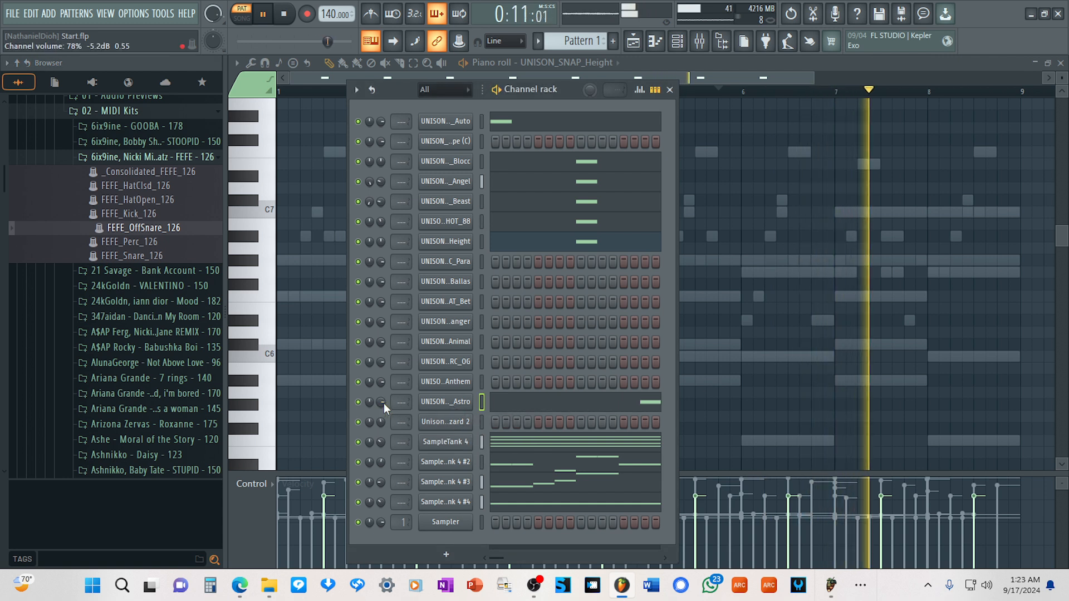
pyautogui.scroll(-4, 382, 401)
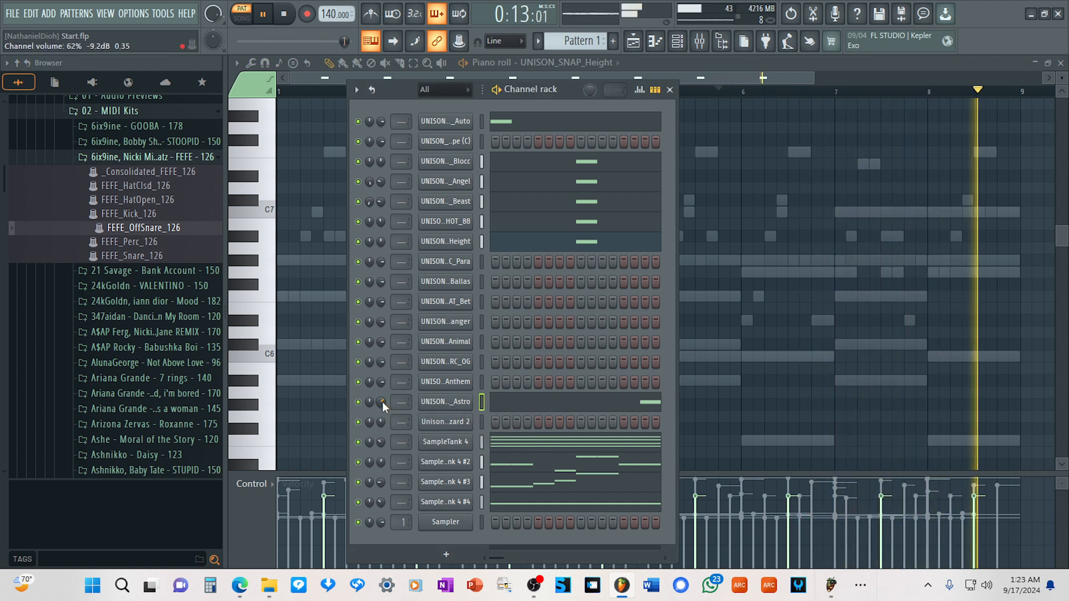
pyautogui.scroll(-2, 382, 402)
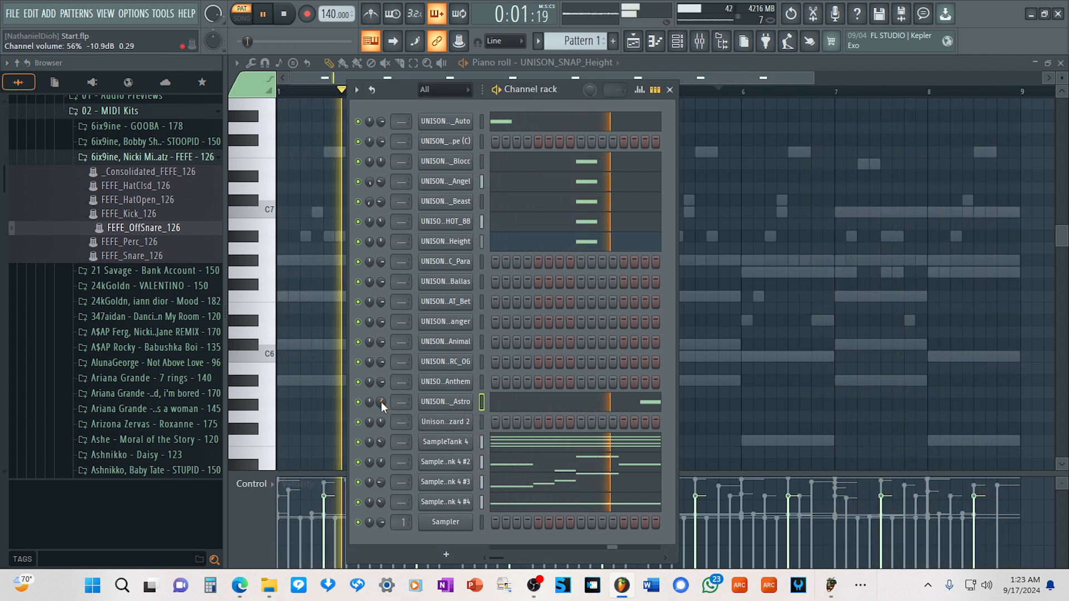
# Add a C5 note near the start of bar 6 to the Astro snare and lower the channel's volume to 47%.
pyautogui.click(601, 402)
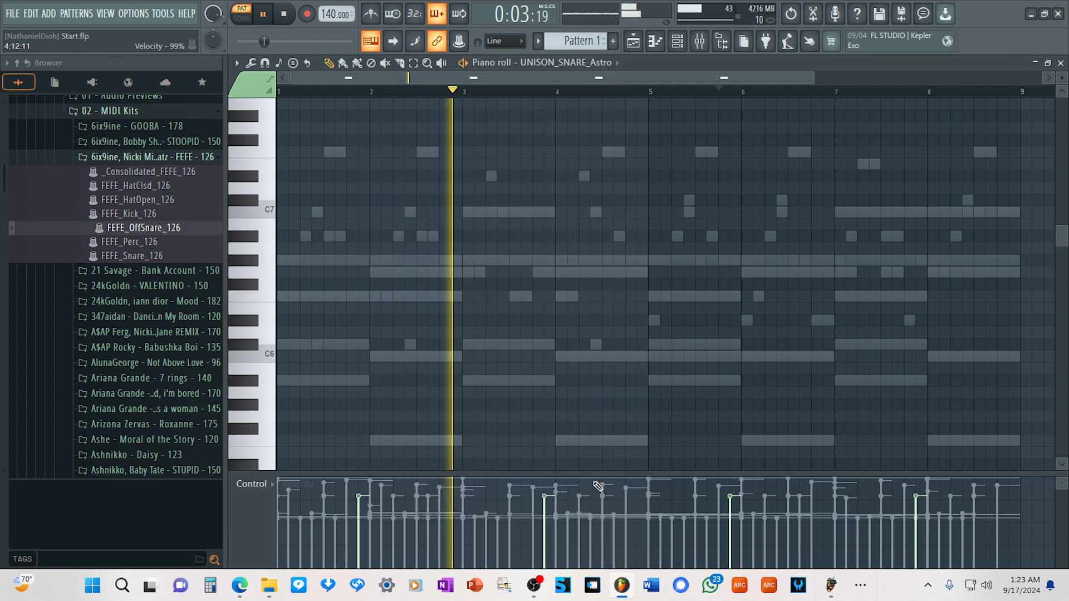
pyautogui.scroll(-5, 534, 362)
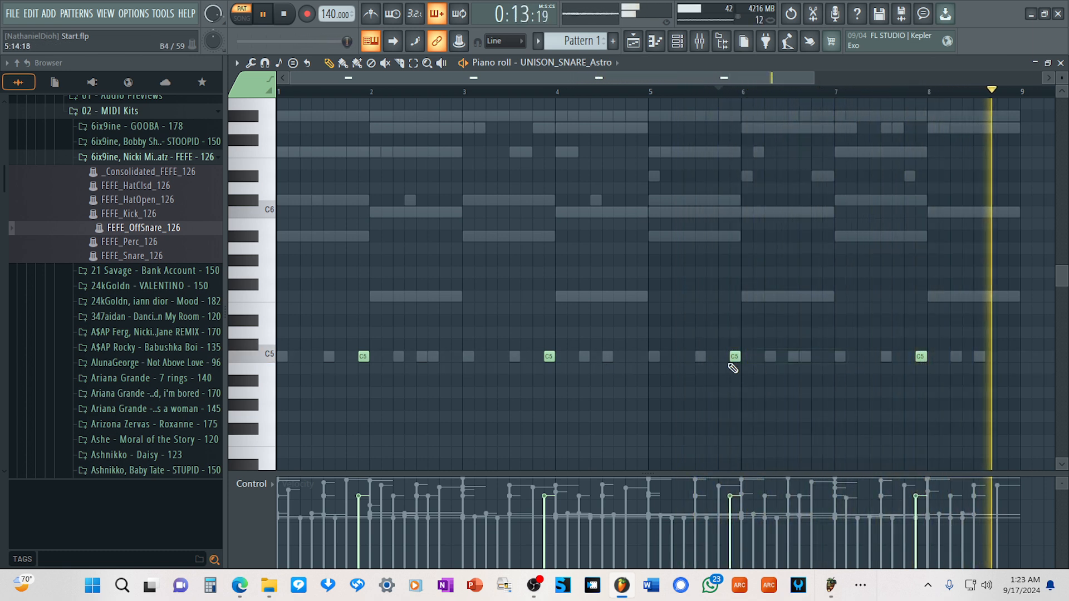
pyautogui.click(756, 357)
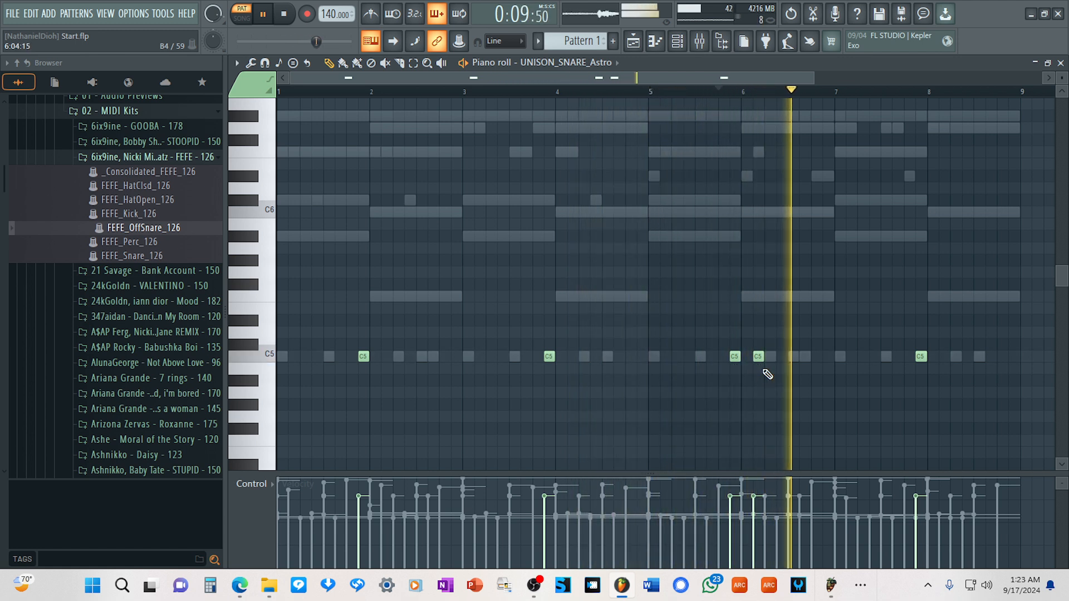
pyautogui.click(677, 42)
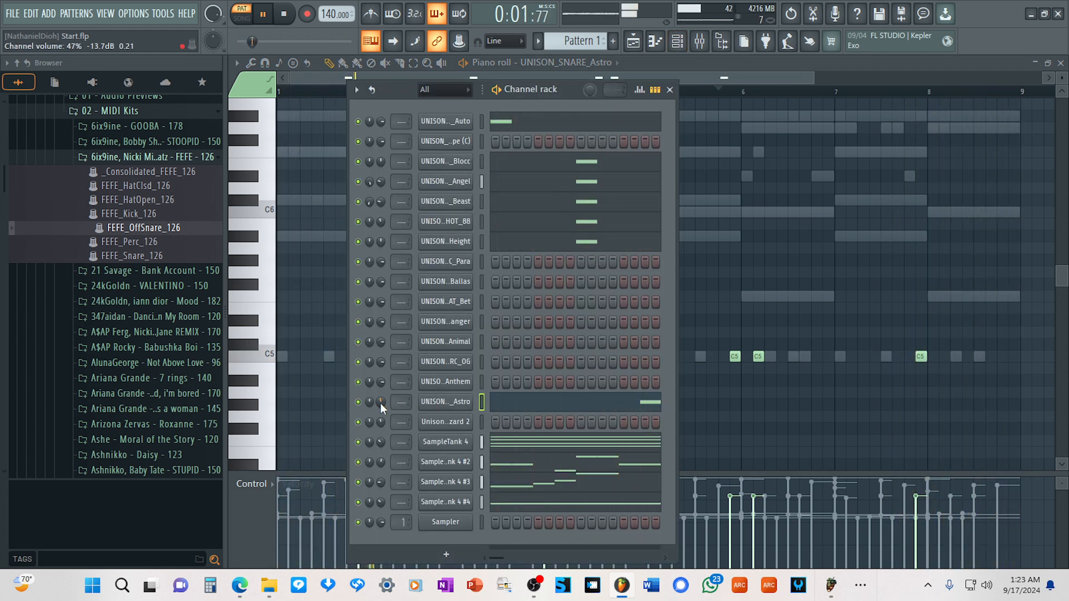
# Audition the Danger cymbal and Bet open hat samples.
pyautogui.click(460, 324)
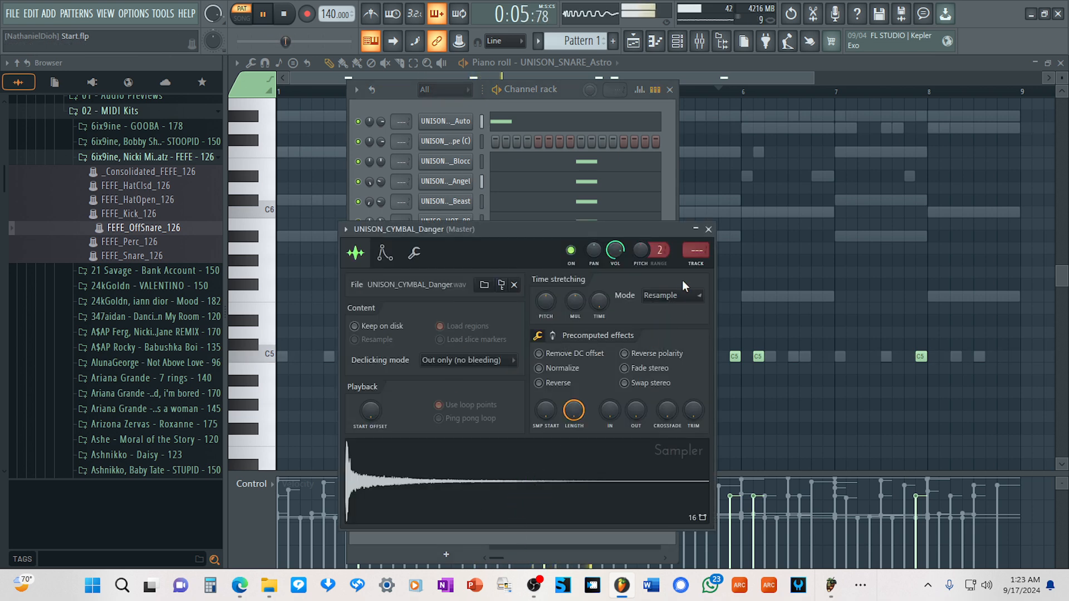
pyautogui.click(708, 229)
pyautogui.click(459, 303)
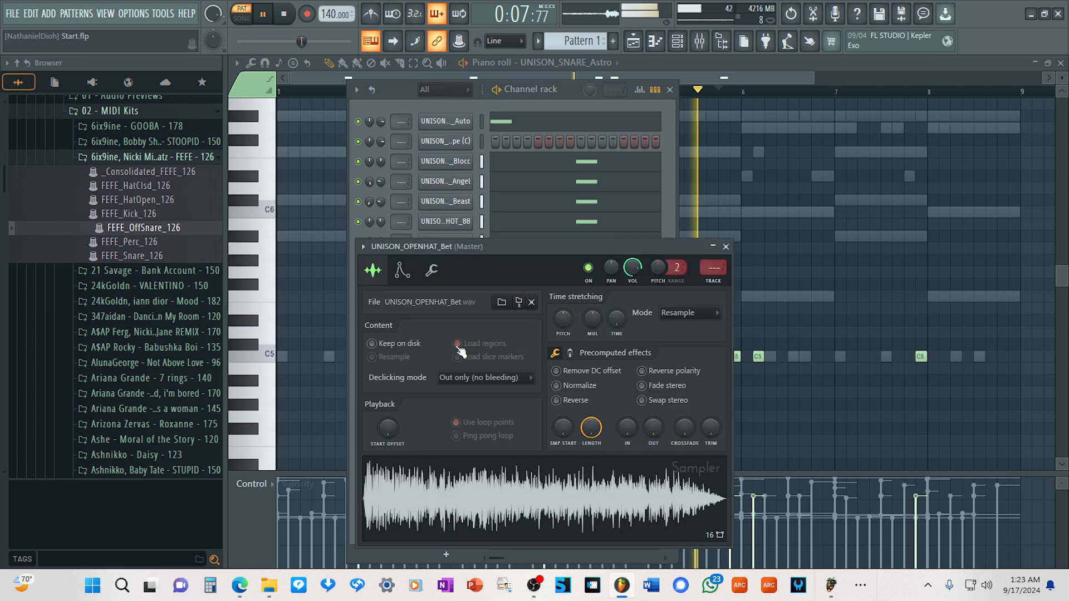
pyautogui.click(726, 245)
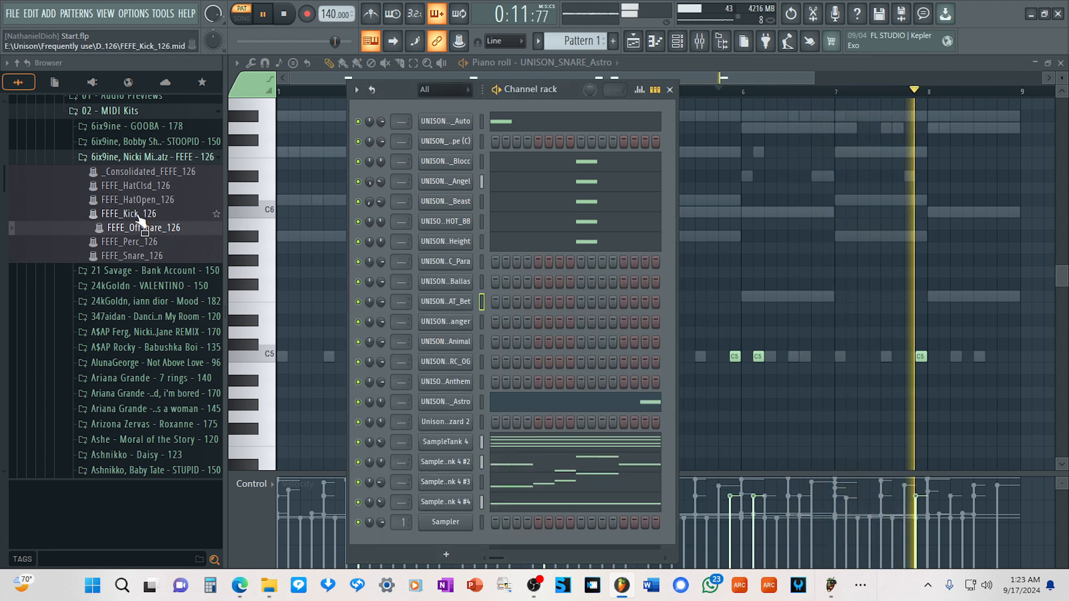
# Load the FEFE_HatOpen_126 pattern onto the Bet open hat channel and lower its volume to about 28%.
pyautogui.moveTo(146, 200); pyautogui.dragTo(384, 304)
pyautogui.scroll(-5, 381, 301)
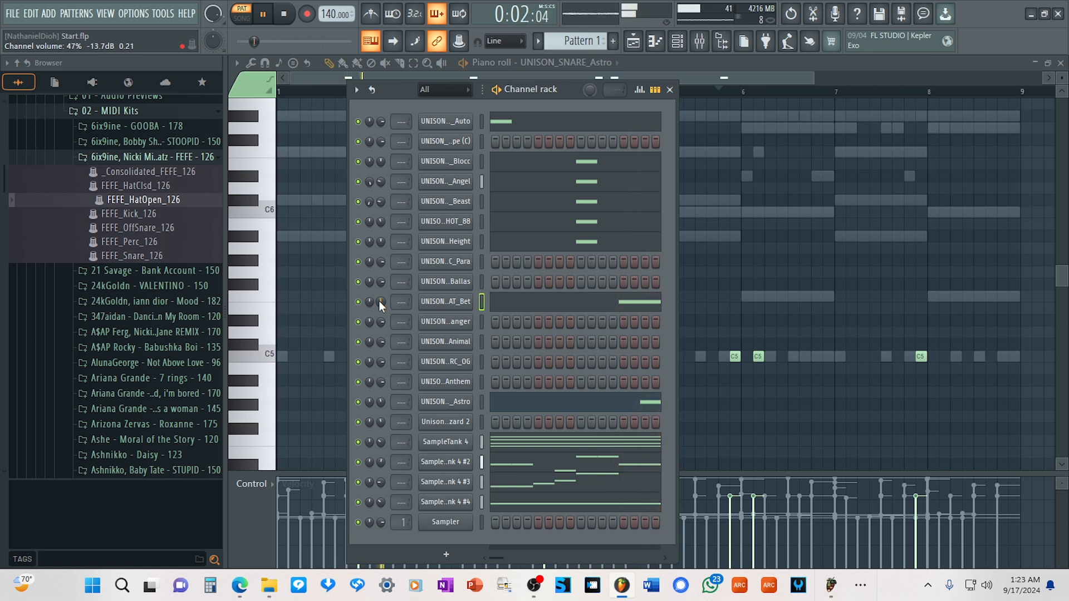
pyautogui.scroll(-1, 381, 302)
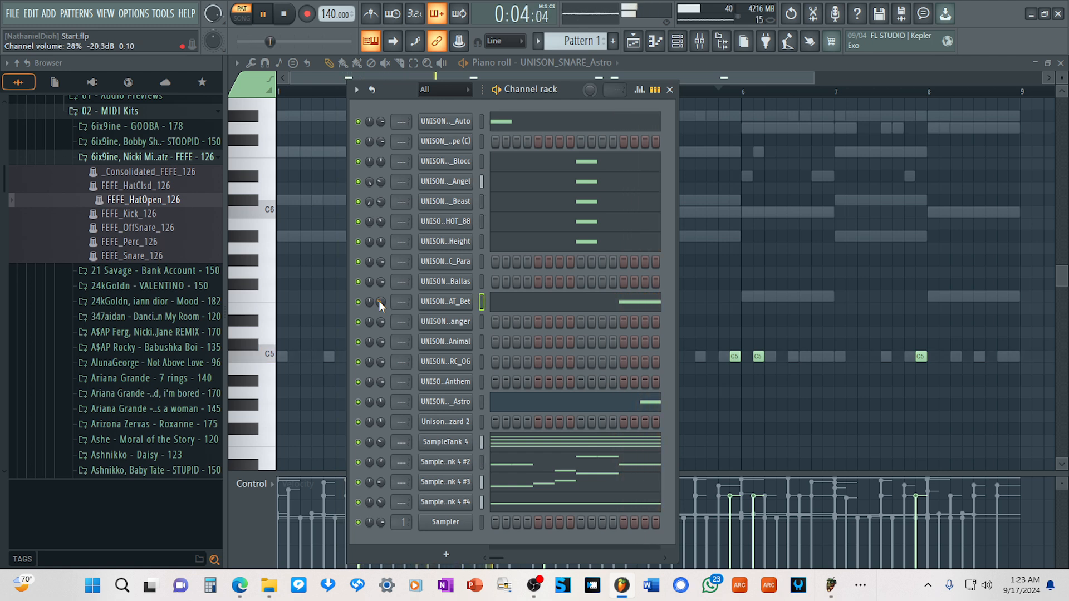
pyautogui.scroll(-2, 379, 302)
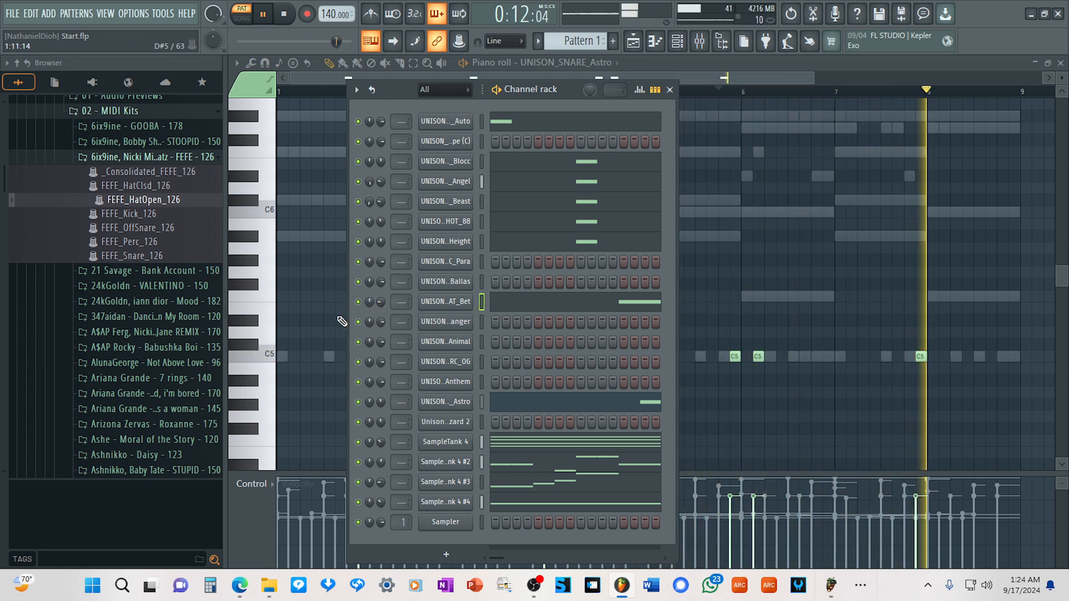
# Play the pattern back and restart it from the beginning to check the drum layers.
pyautogui.press('space')
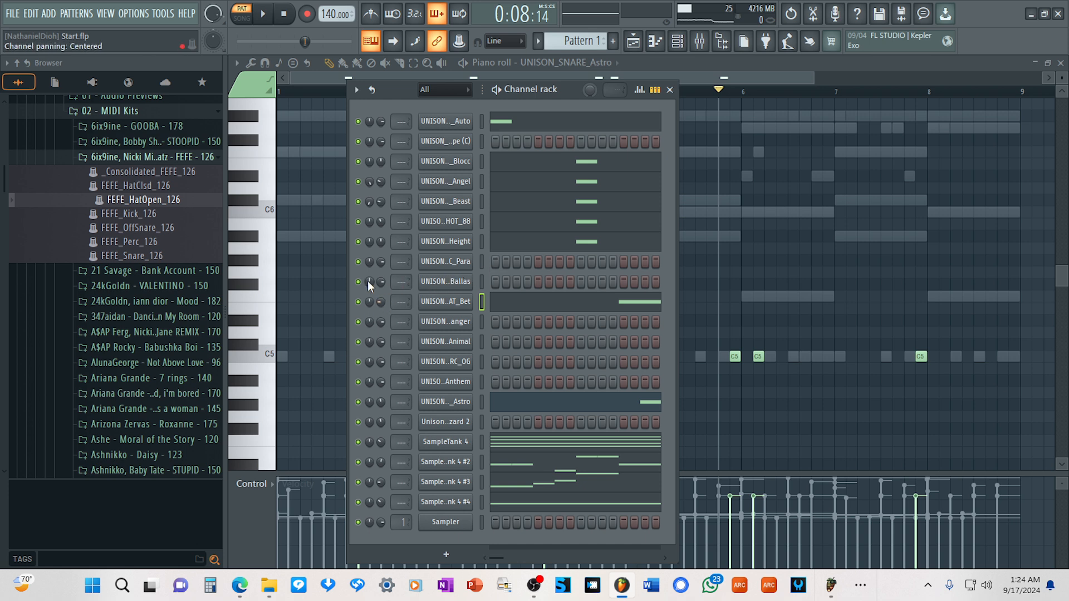
pyautogui.press('space')
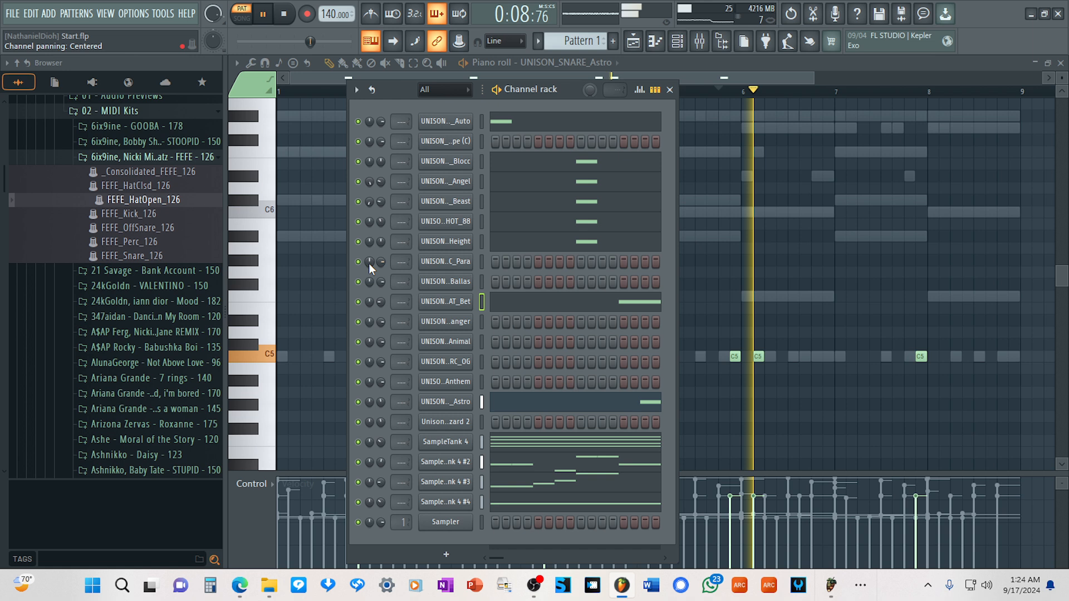
pyautogui.click(283, 15)
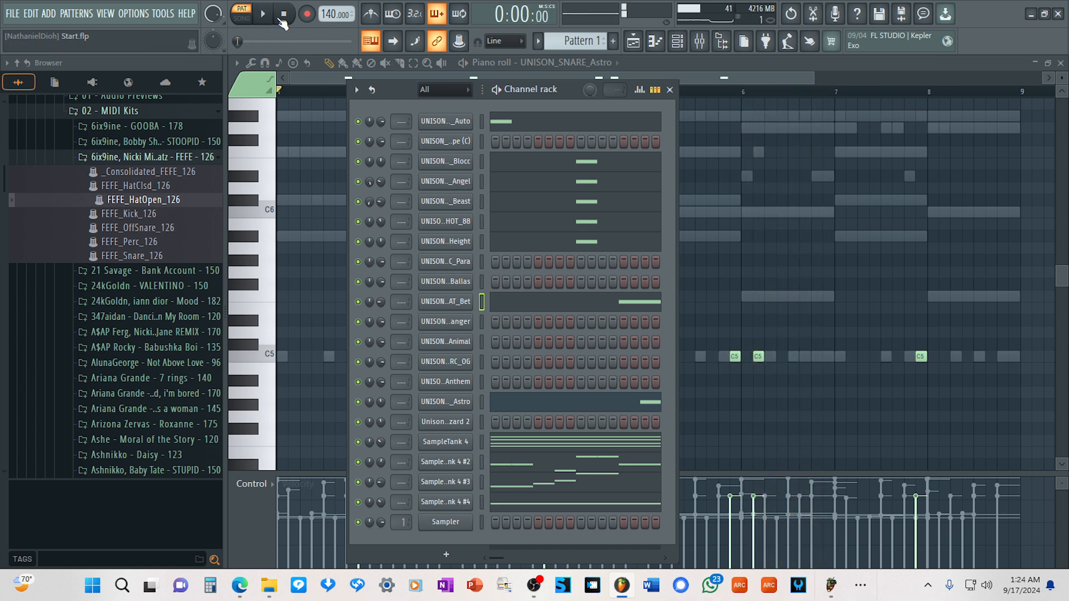
pyautogui.press('space')
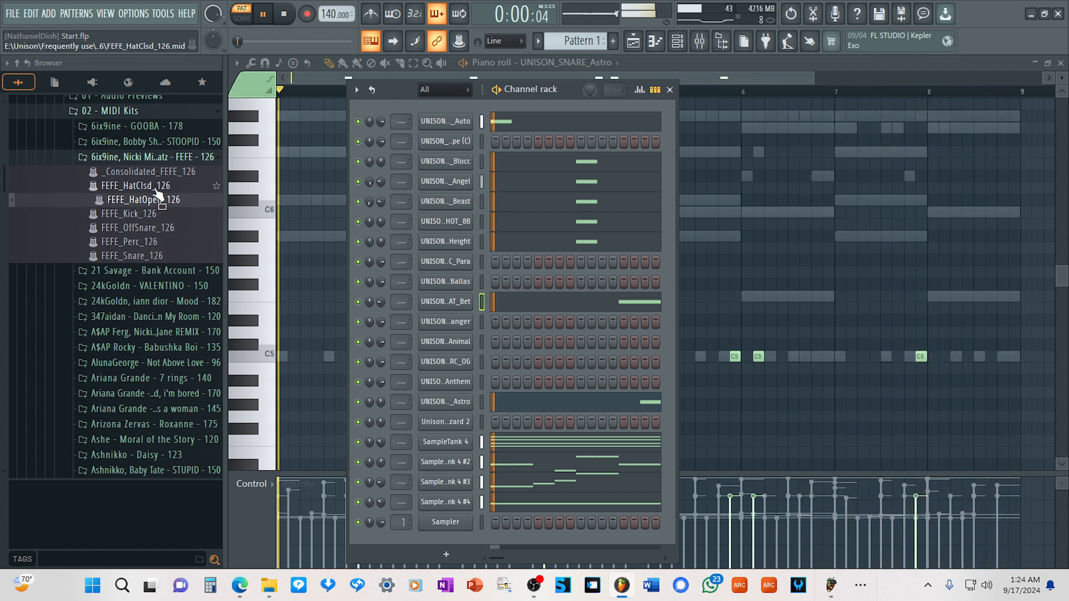
# Load the FEFE_HatClsd_126 pattern onto the Ballas closed hat channel and delete its notes in the first four bars.
pyautogui.moveTo(155, 188); pyautogui.dragTo(455, 280)
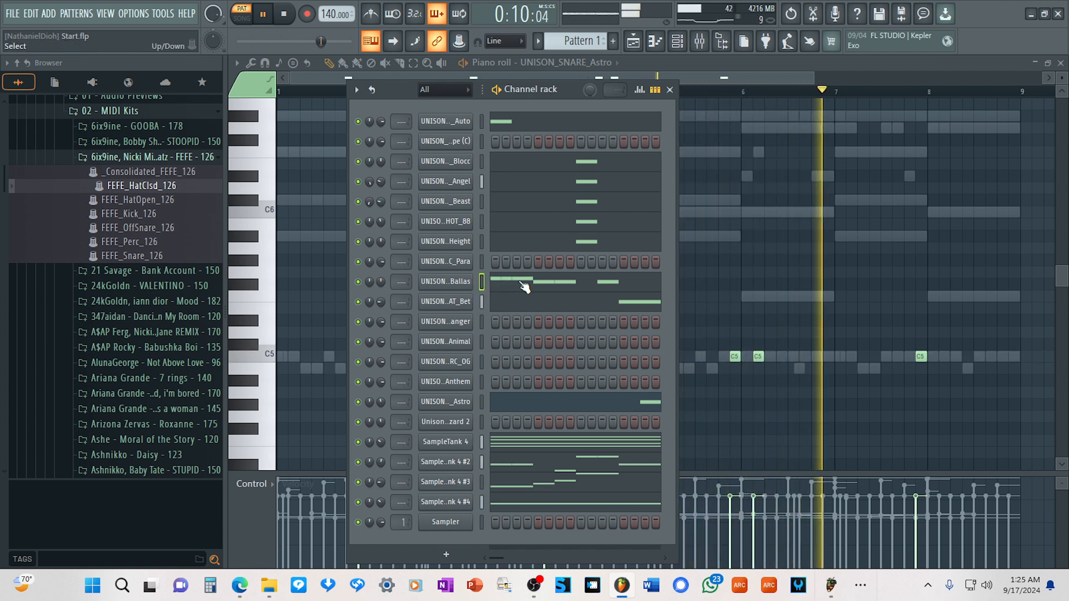
pyautogui.click(561, 285)
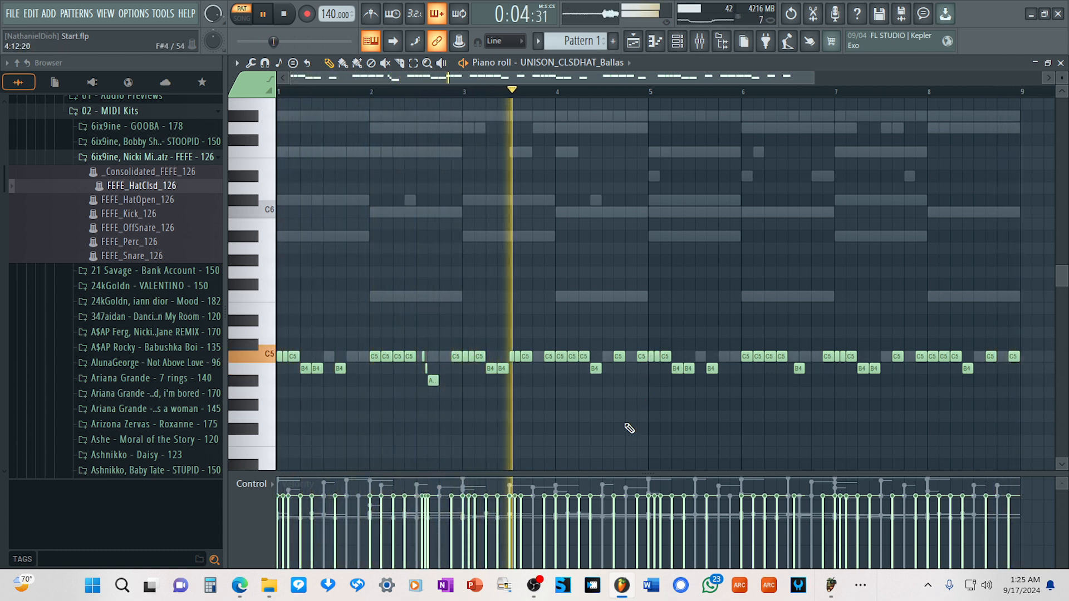
pyautogui.moveTo(643, 421); pyautogui.dragTo(282, 340)
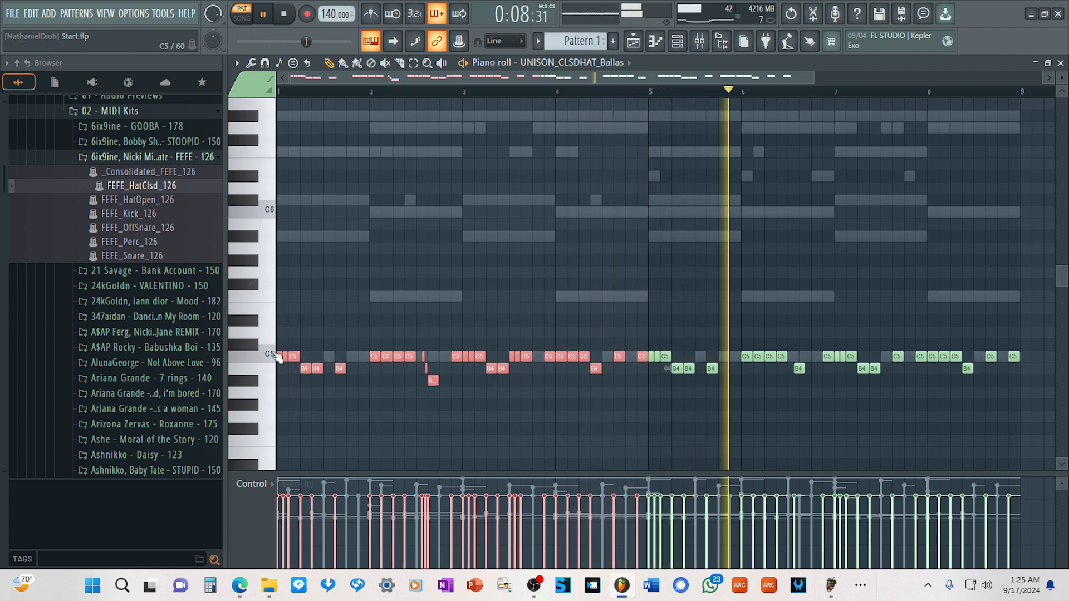
pyautogui.press('Delete')
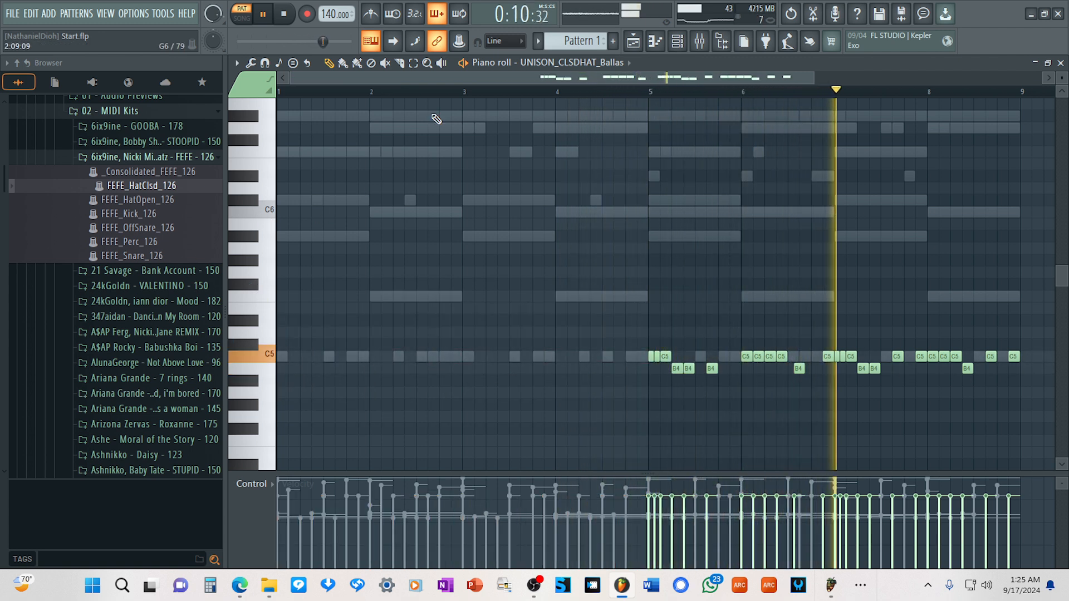
# Stop playback and fill the Ballas closed hat channel every 4 steps.
pyautogui.press('space')
pyautogui.click(678, 44)
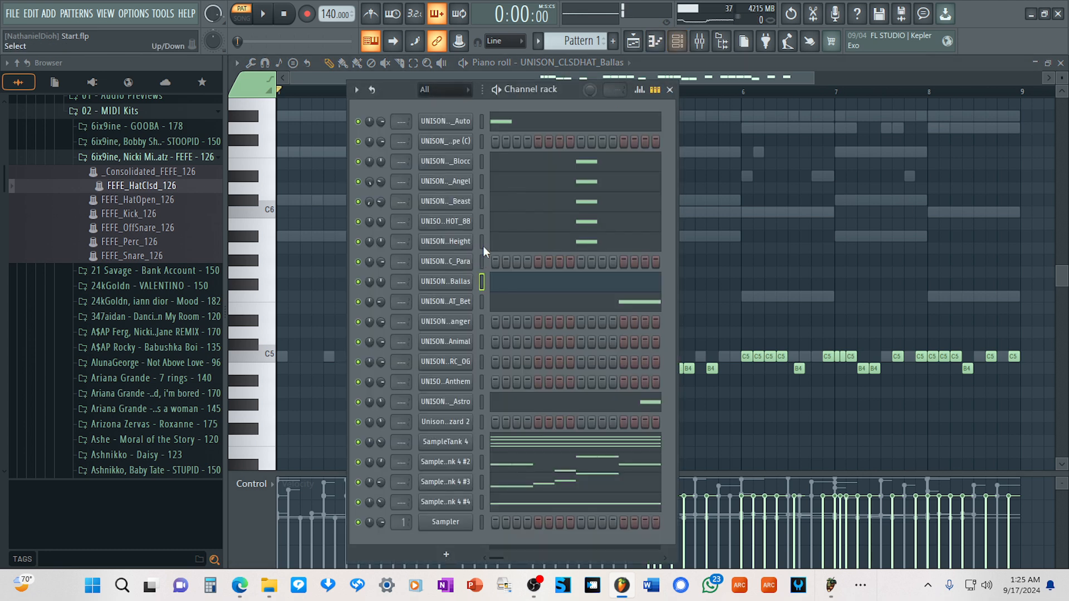
pyautogui.rightClick(458, 282)
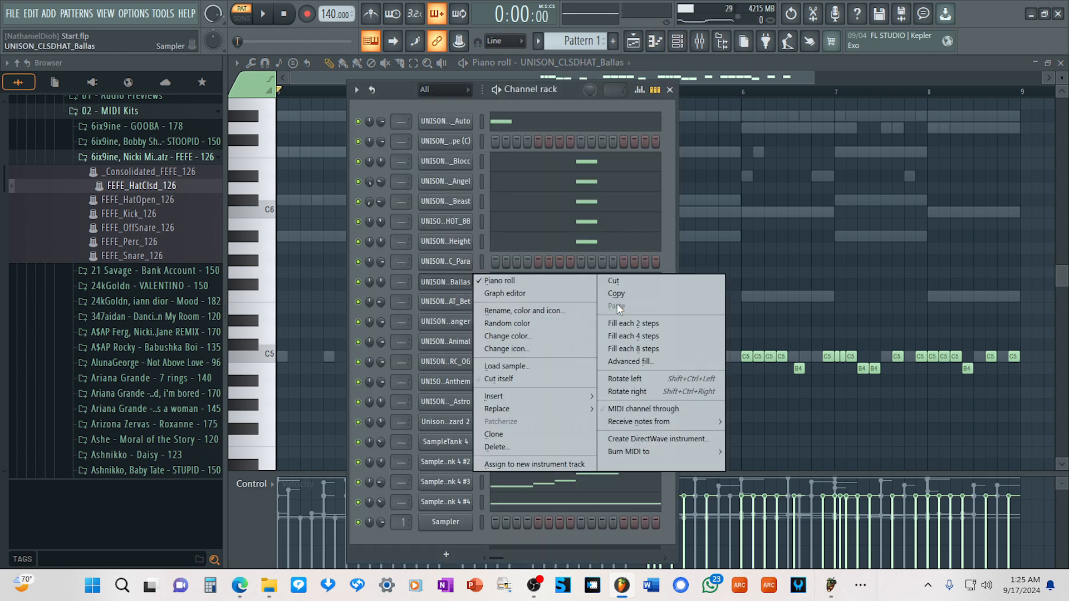
pyautogui.click(641, 337)
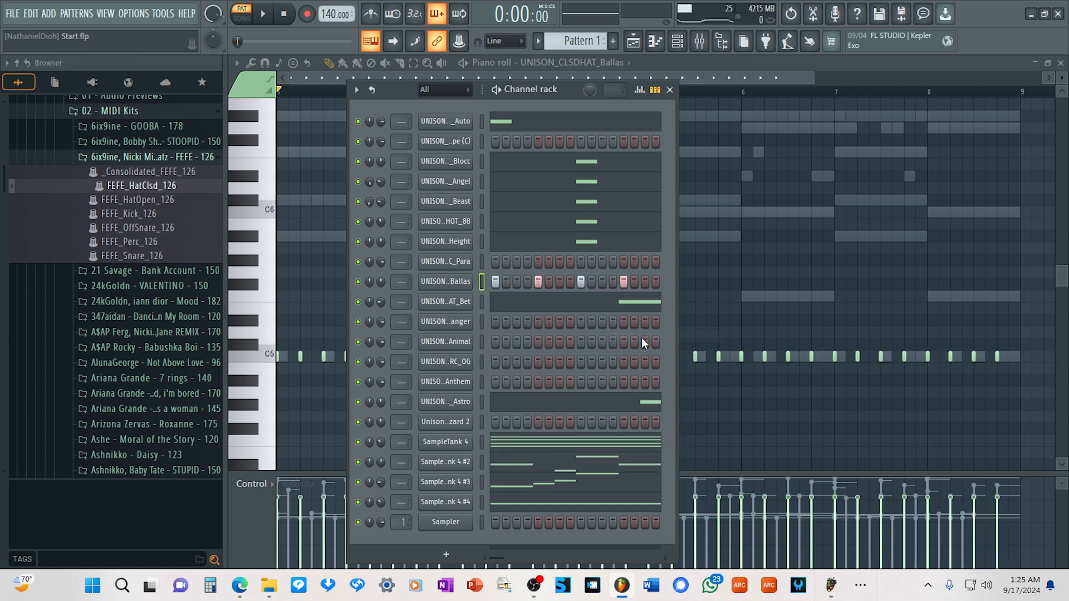
# Try filling the Bet open hat channel every 2 steps and listen to the result.
pyautogui.rightClick(464, 304)
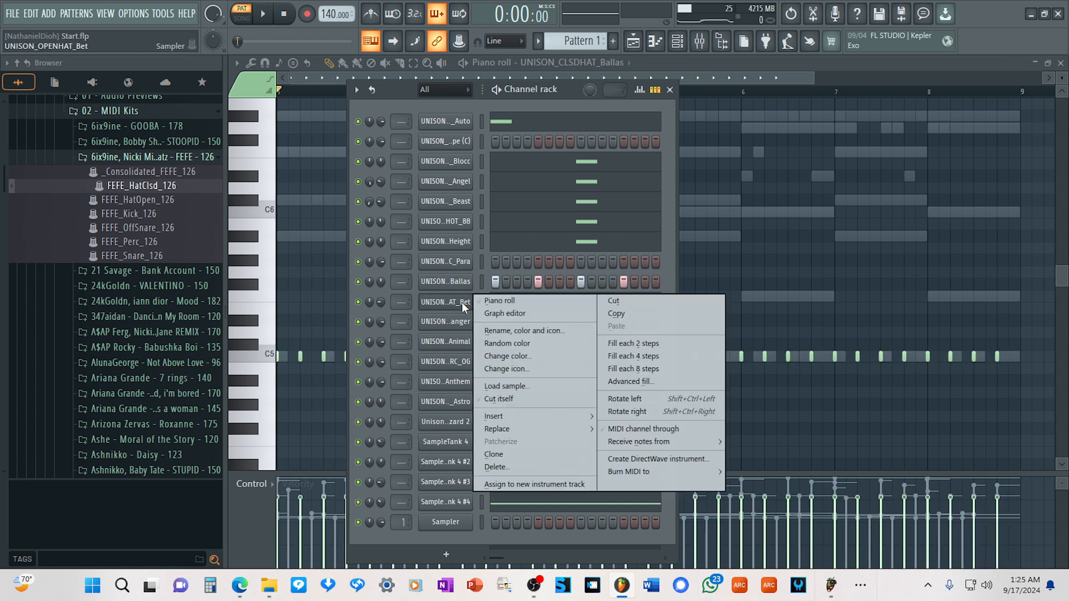
pyautogui.click(628, 344)
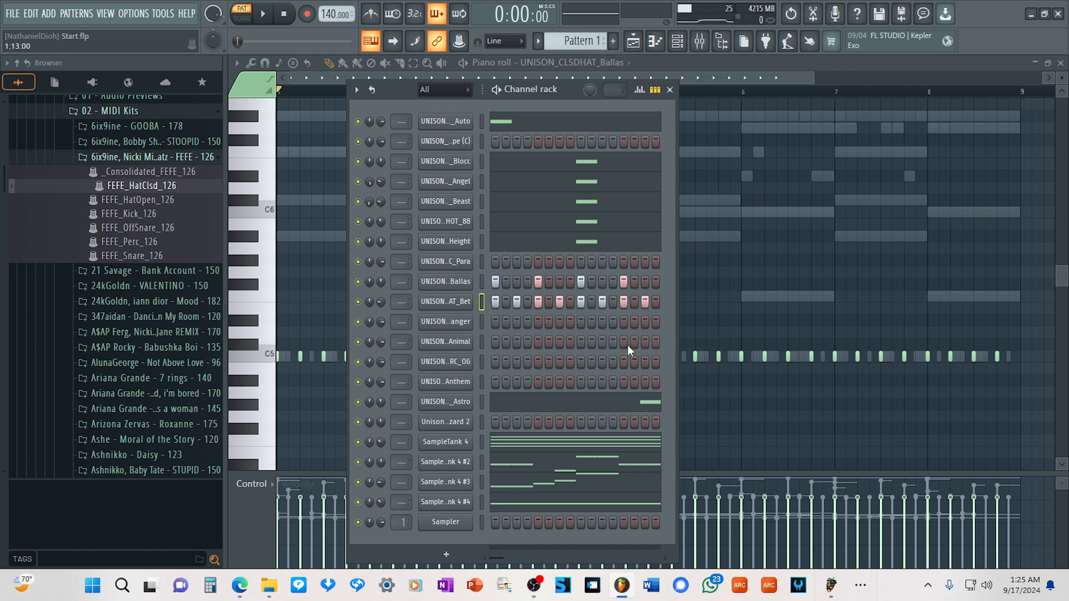
pyautogui.press('space')
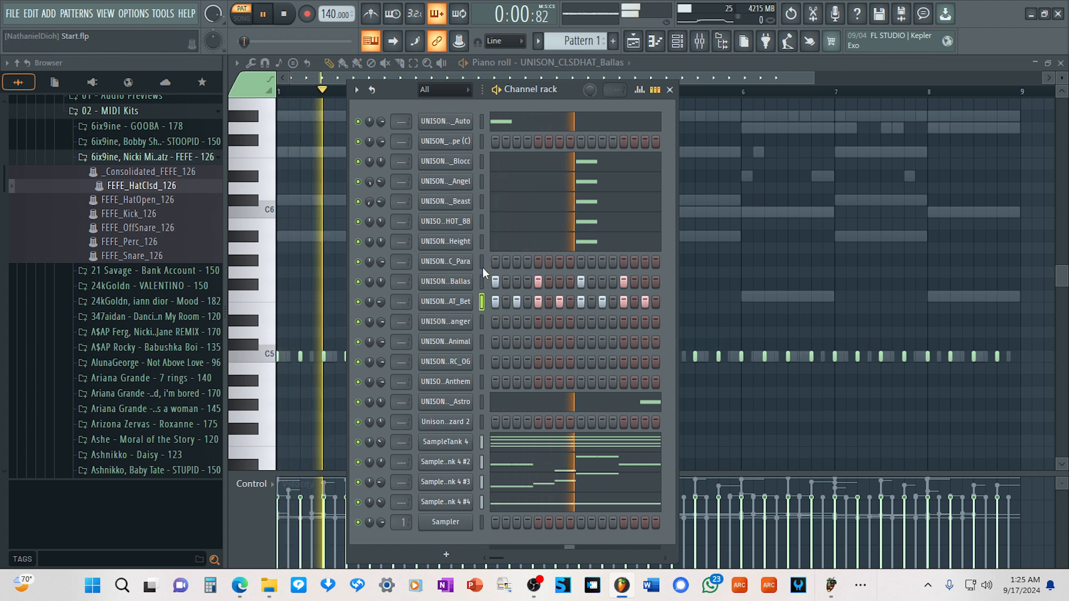
pyautogui.press('space')
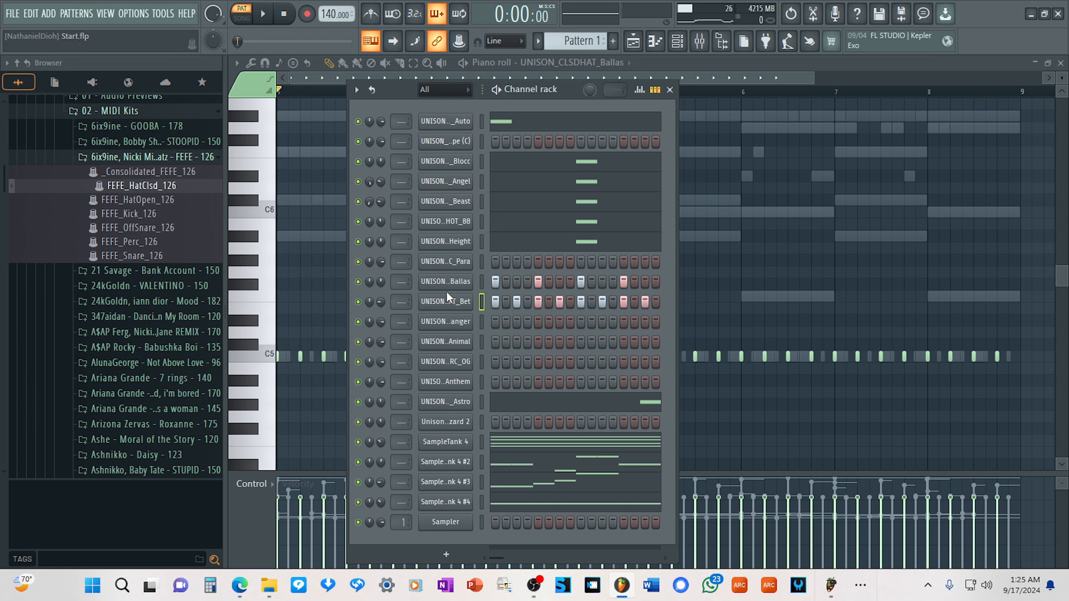
# Load the FEFE_HatOpen_126 pattern onto the Bet open hat channel again and close its sampler window.
pyautogui.click(446, 307)
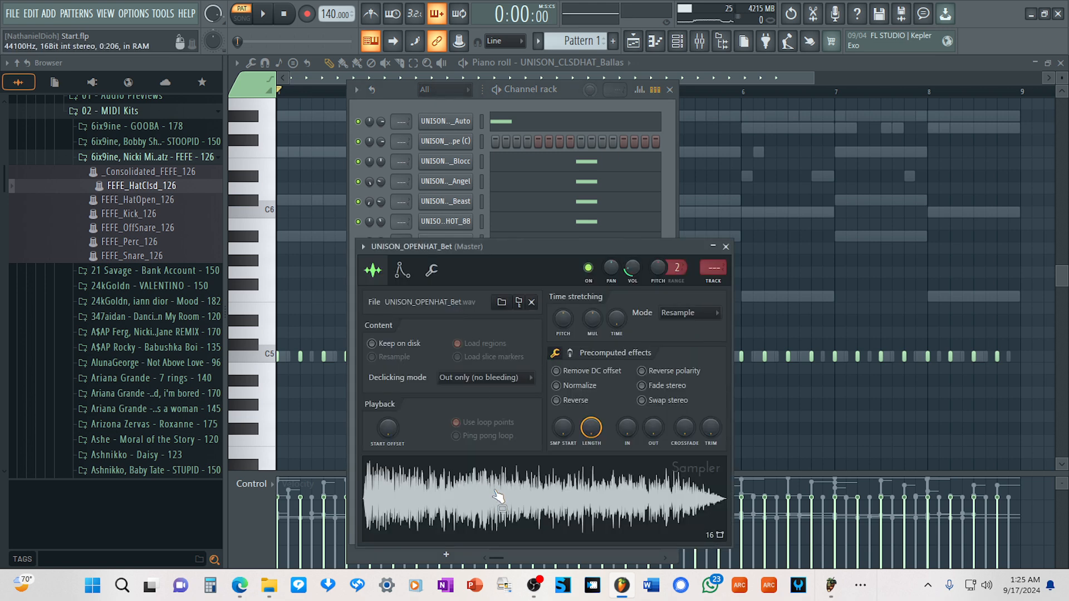
pyautogui.moveTo(144, 199); pyautogui.dragTo(453, 281)
pyautogui.click(725, 246)
# Open the Ballas closed hat channel in the piano roll and listen to its fill of every 4 steps.
pyautogui.rightClick(472, 278)
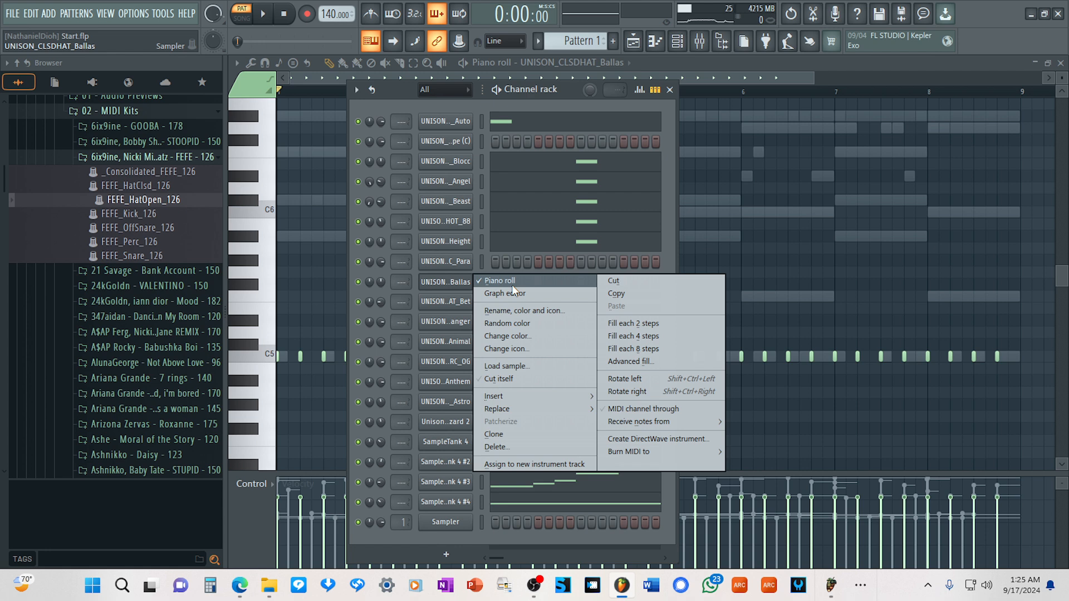
pyautogui.click(637, 336)
pyautogui.rightClick(448, 281)
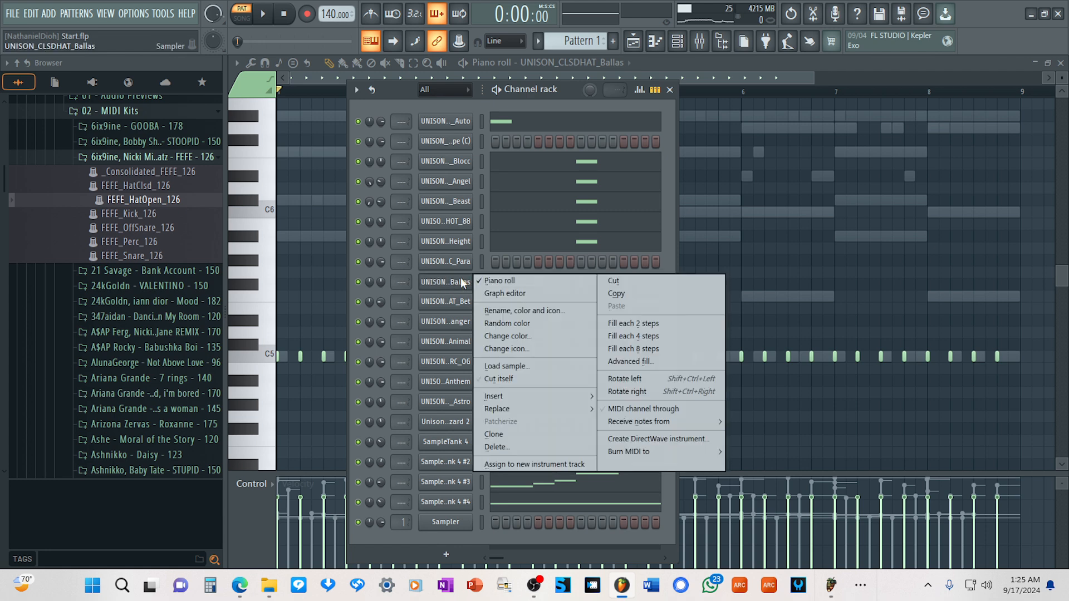
pyautogui.click(499, 277)
pyautogui.rightClick(447, 282)
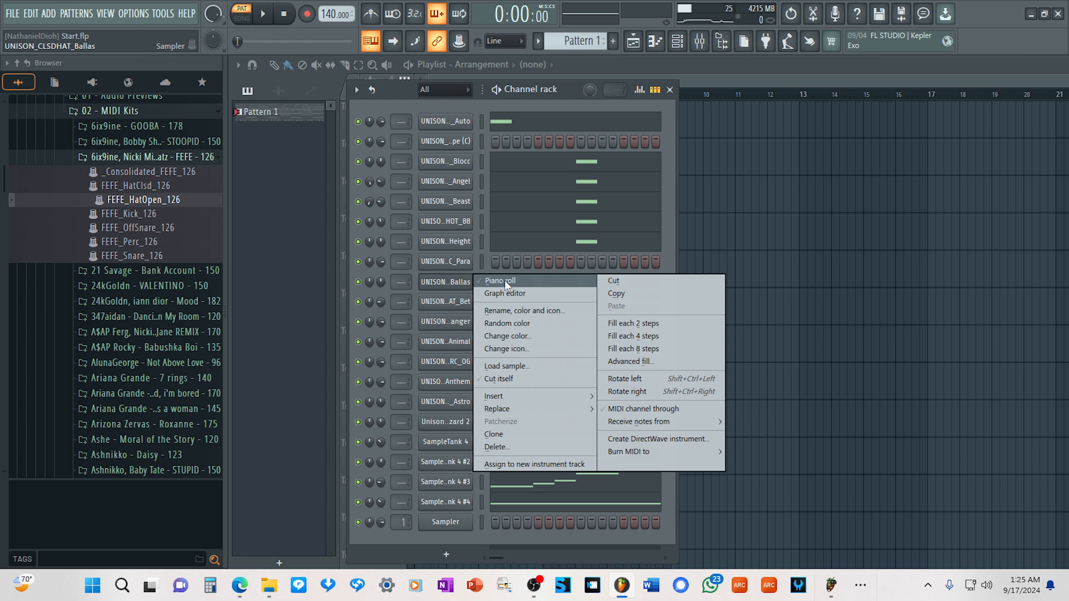
pyautogui.click(504, 279)
pyautogui.press('space')
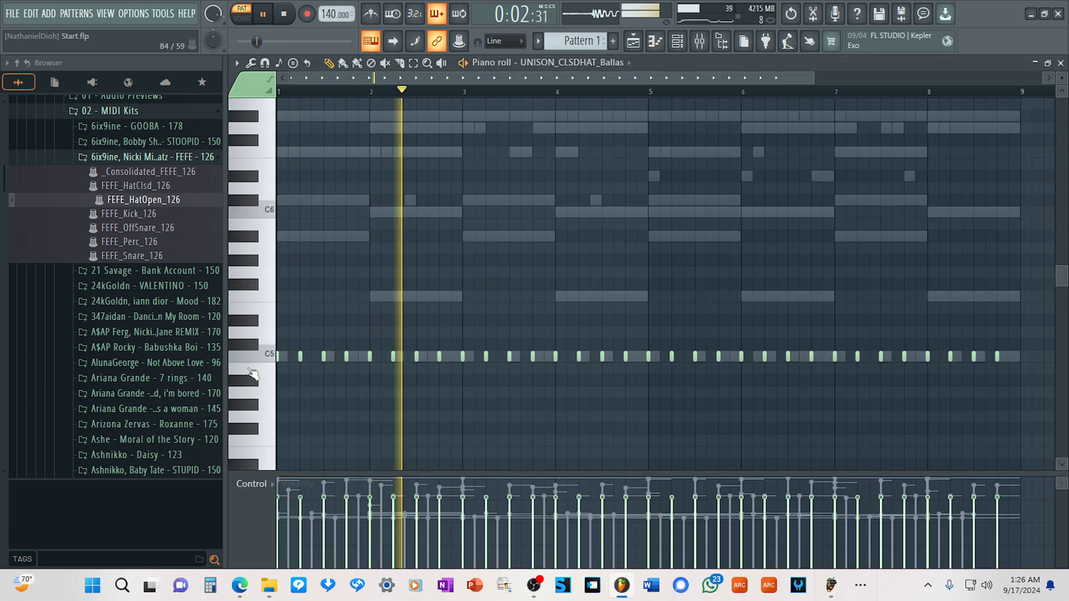
pyautogui.press('space')
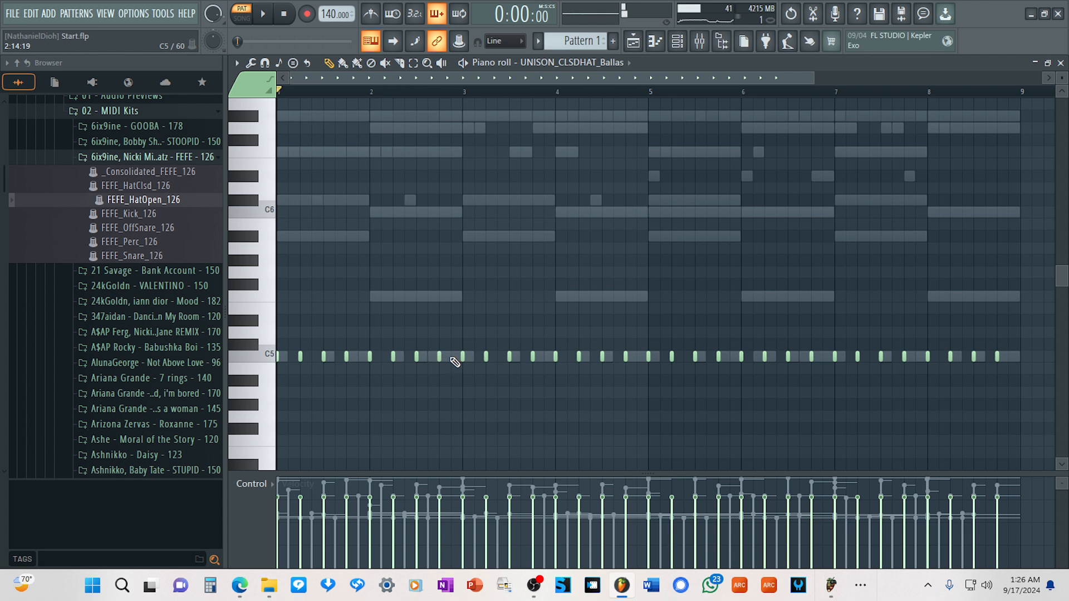
pyautogui.click(454, 359)
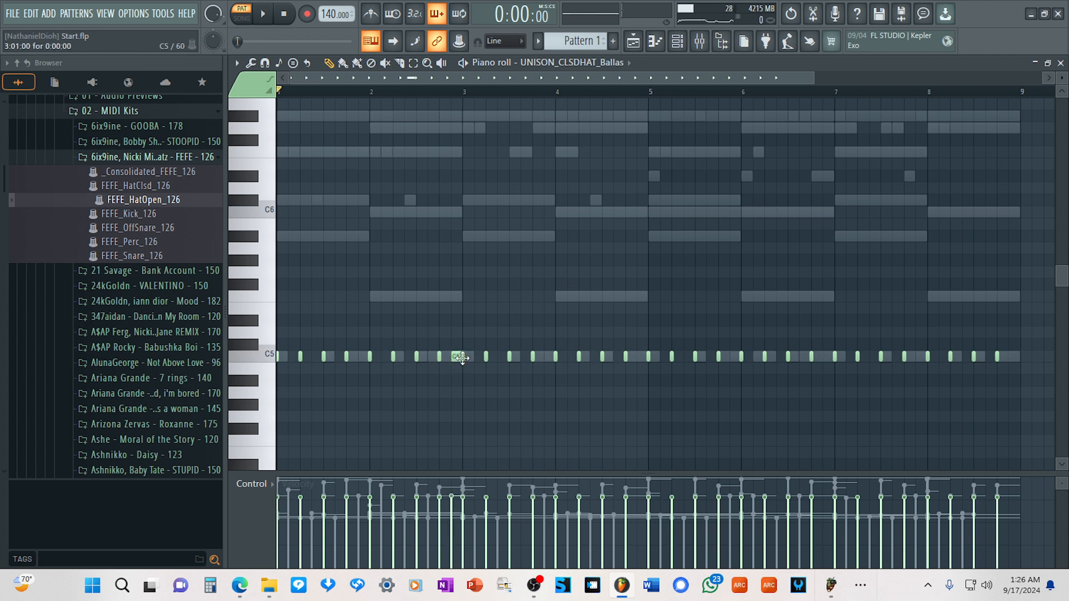
pyautogui.rightClick(457, 359)
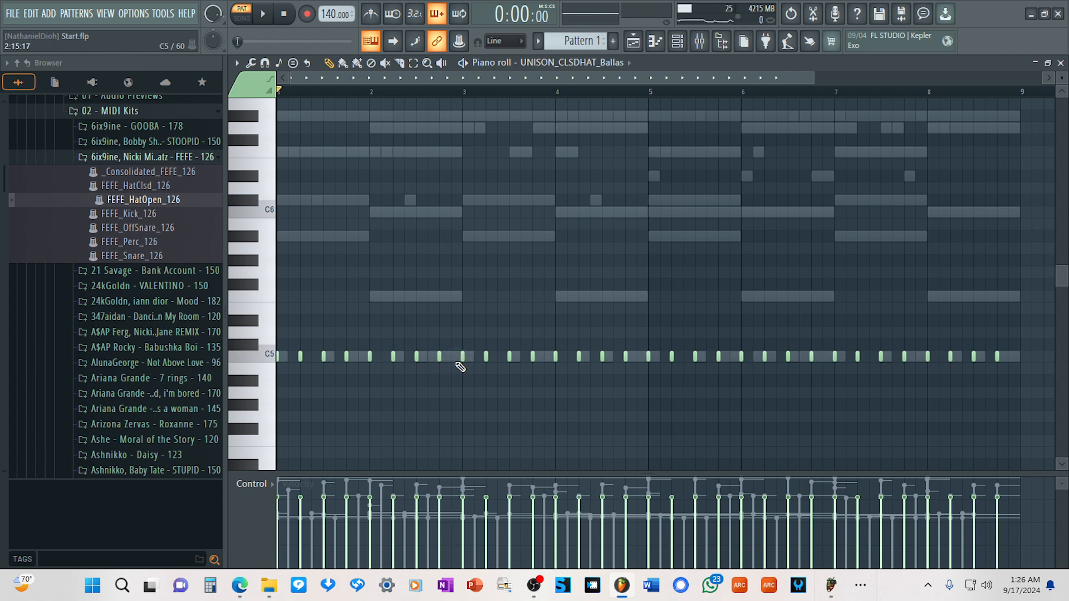
pyautogui.moveTo(1023, 396); pyautogui.dragTo(277, 281)
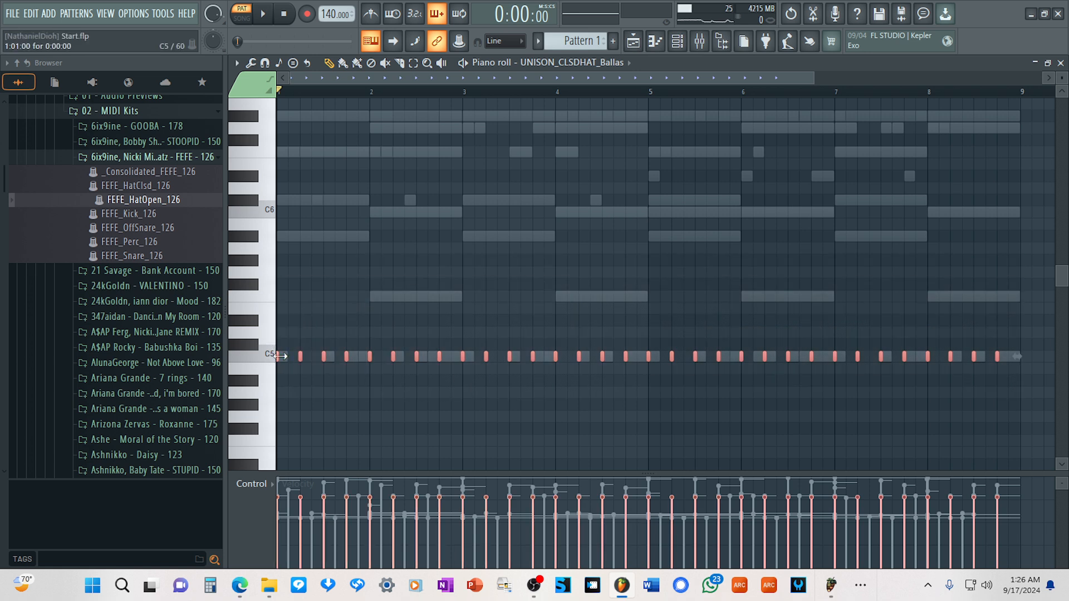
pyautogui.click(281, 356)
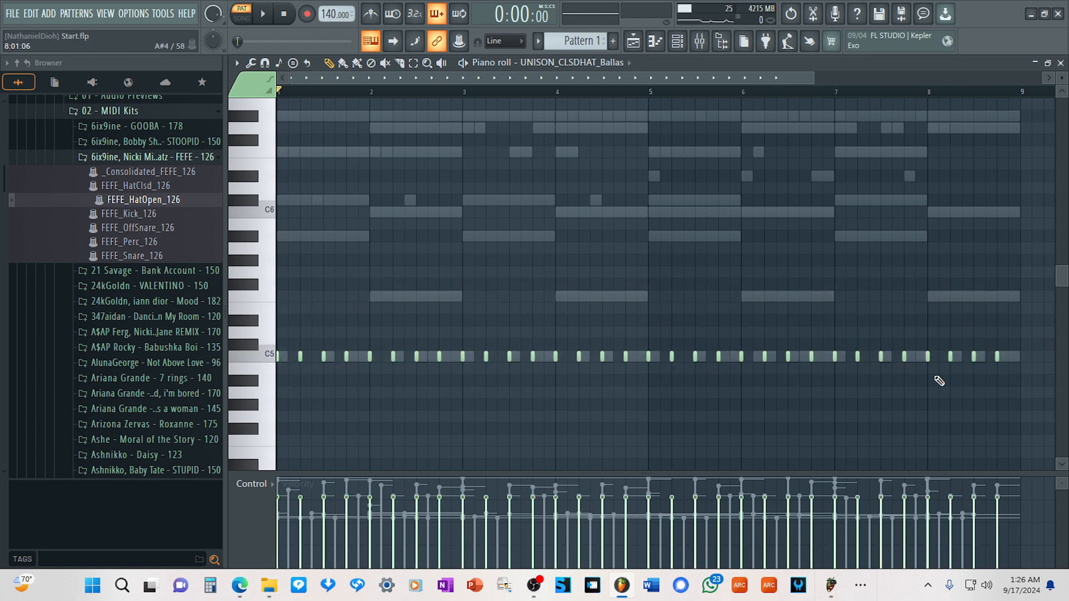
# Select all the Ballas closed hat notes, lengthen them to 2 steps each, and clear the selection.
pyautogui.moveTo(1018, 388); pyautogui.dragTo(249, 380)
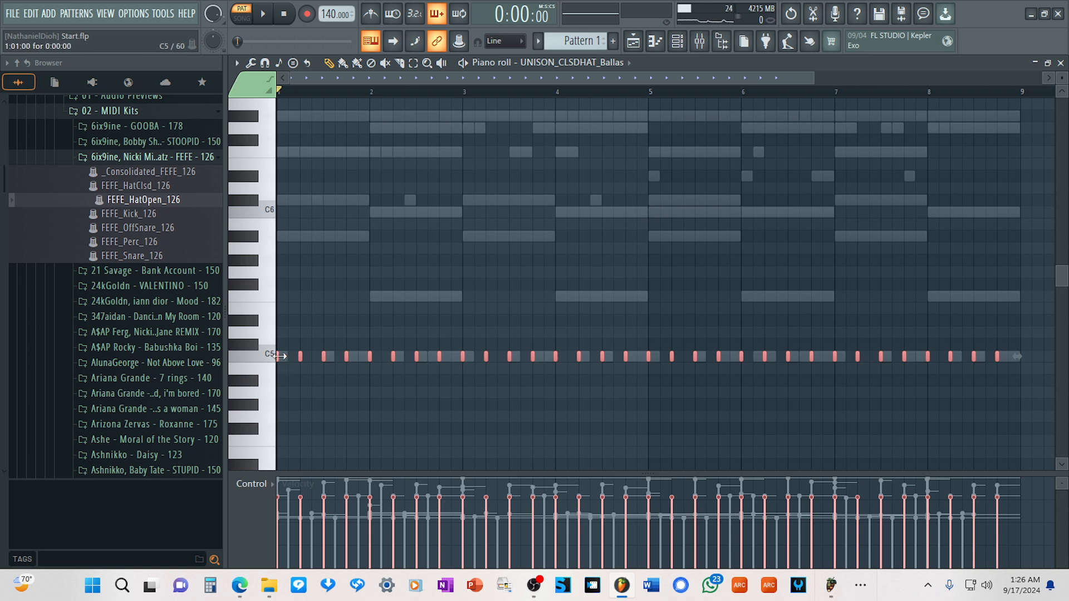
pyautogui.moveTo(278, 357); pyautogui.dragTo(290, 356)
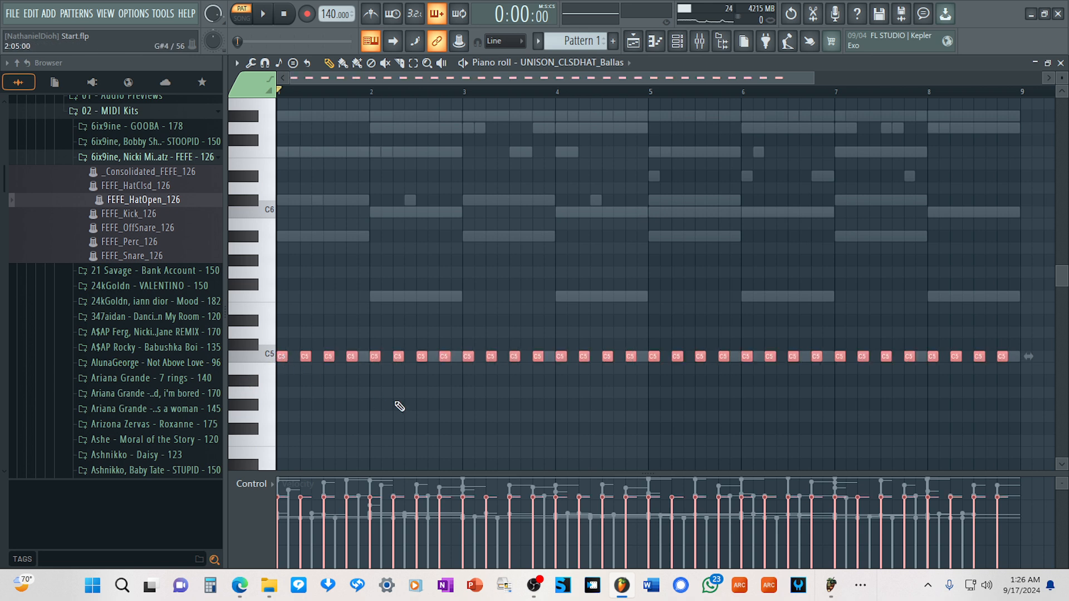
pyautogui.click(398, 404)
# During playback, add extra C5 closed hat notes between existing ones in bars 1, 3 and 4, and stop playback.
pyautogui.press('space')
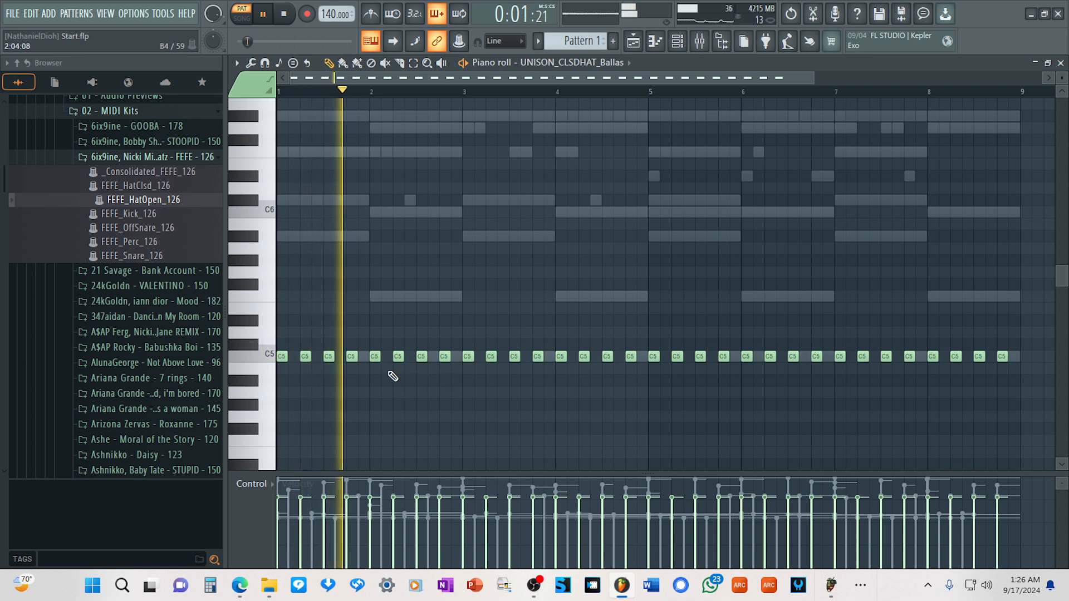
pyautogui.click(365, 357)
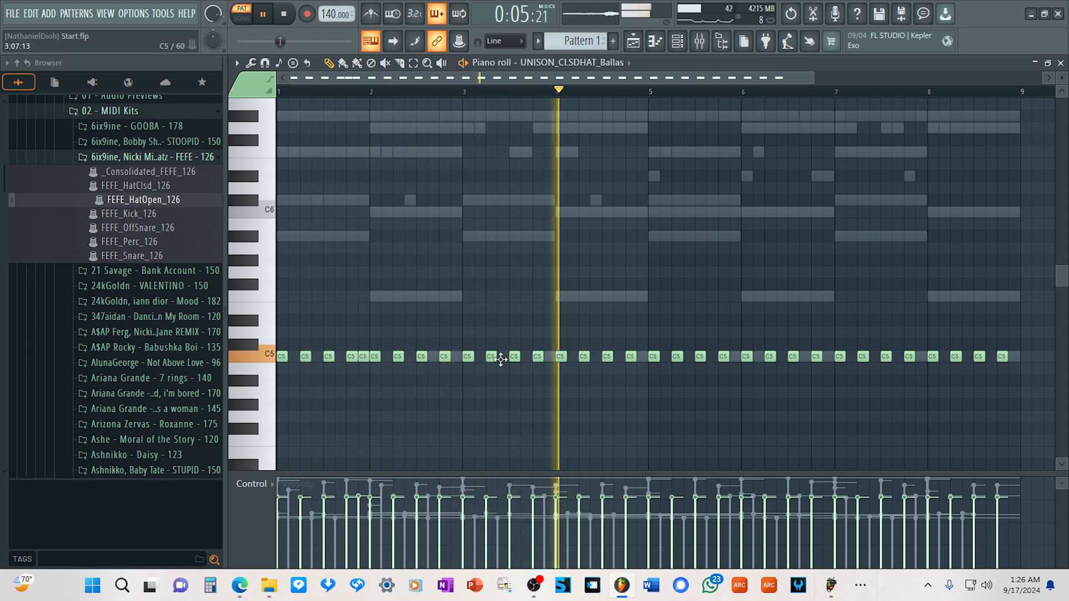
pyautogui.click(500, 357)
pyautogui.click(595, 357)
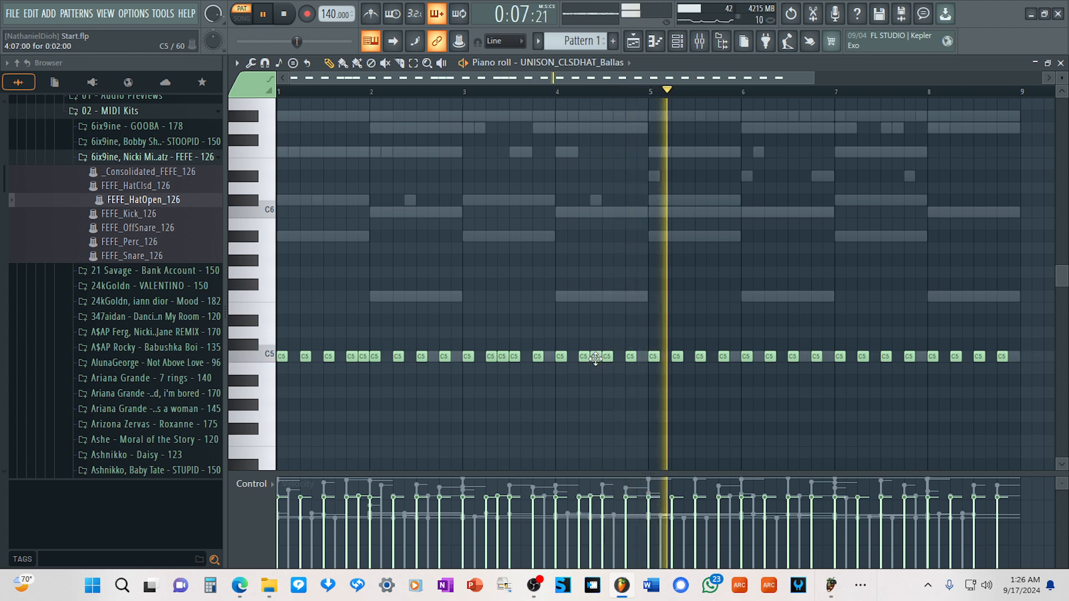
pyautogui.press('space')
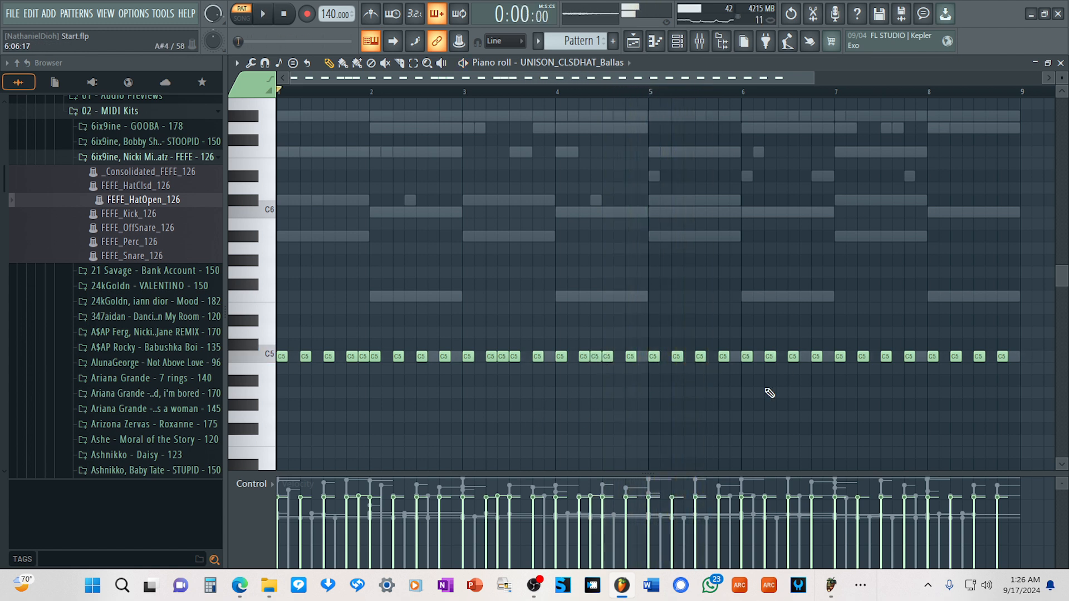
# Delete the closed hat notes from the end of bar 6 through bar 8, leaving one in bar 7.
pyautogui.rightClick(1001, 357)
pyautogui.rightClick(978, 357)
pyautogui.rightClick(955, 357)
pyautogui.rightClick(931, 357)
pyautogui.rightClick(909, 357)
pyautogui.rightClick(862, 357)
pyautogui.rightClick(840, 357)
pyautogui.rightClick(816, 357)
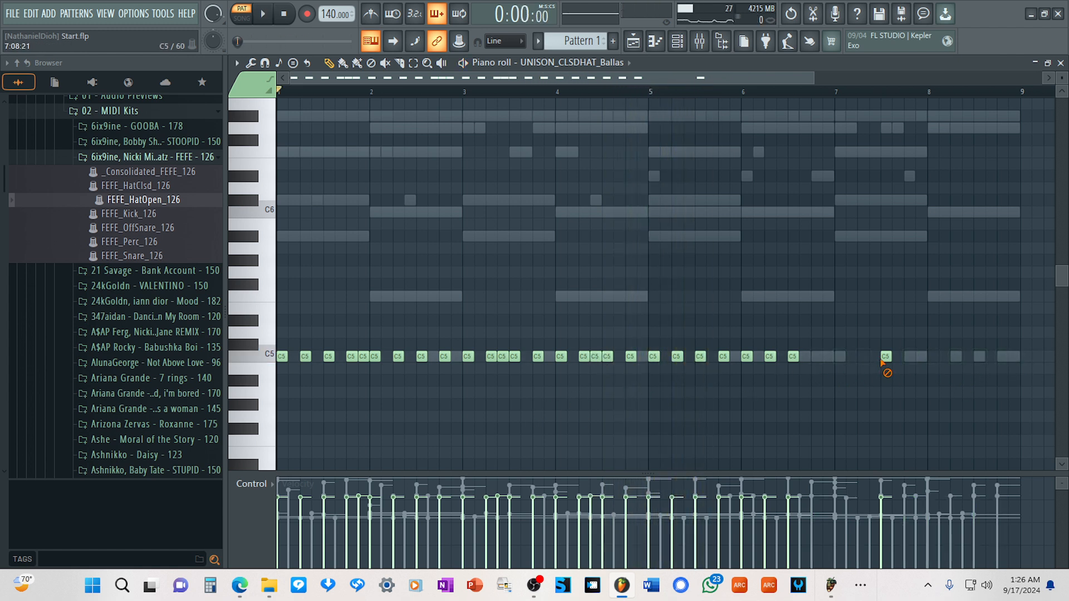
# Try pasting the copied closed hat pattern with the notes from bar 5 onward selected, and undo the paste.
pyautogui.moveTo(1034, 396); pyautogui.dragTo(654, 276)
pyautogui.hotkey('ctrl', 'v')
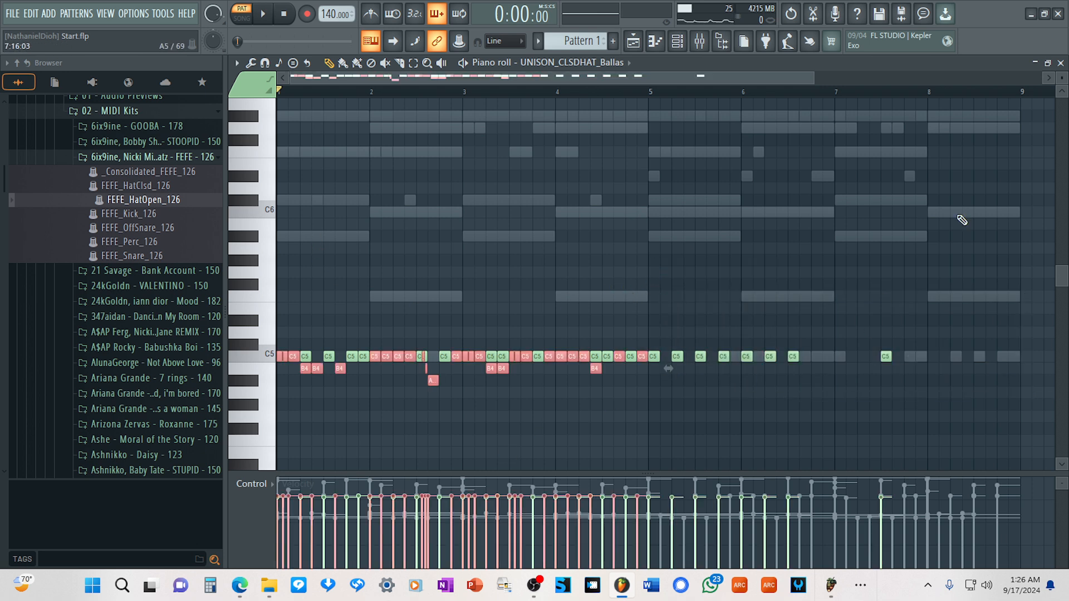
pyautogui.hotkey('ctrl', 'z')
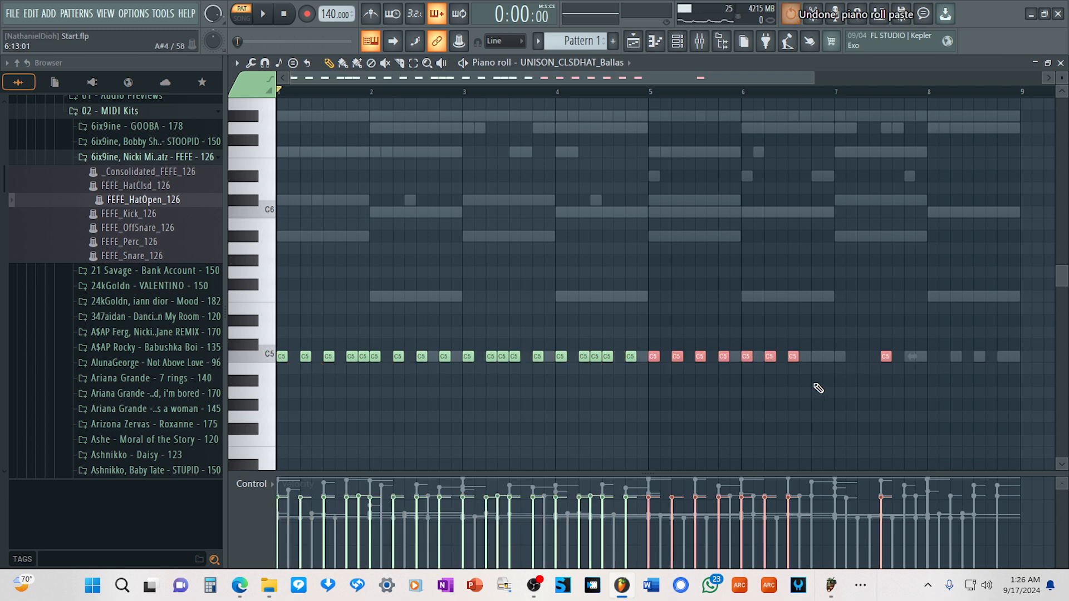
pyautogui.moveTo(885, 356)
pyautogui.mouseDown()
pyautogui.moveTo(817, 363)
pyautogui.moveTo(901, 362)
pyautogui.mouseUp()
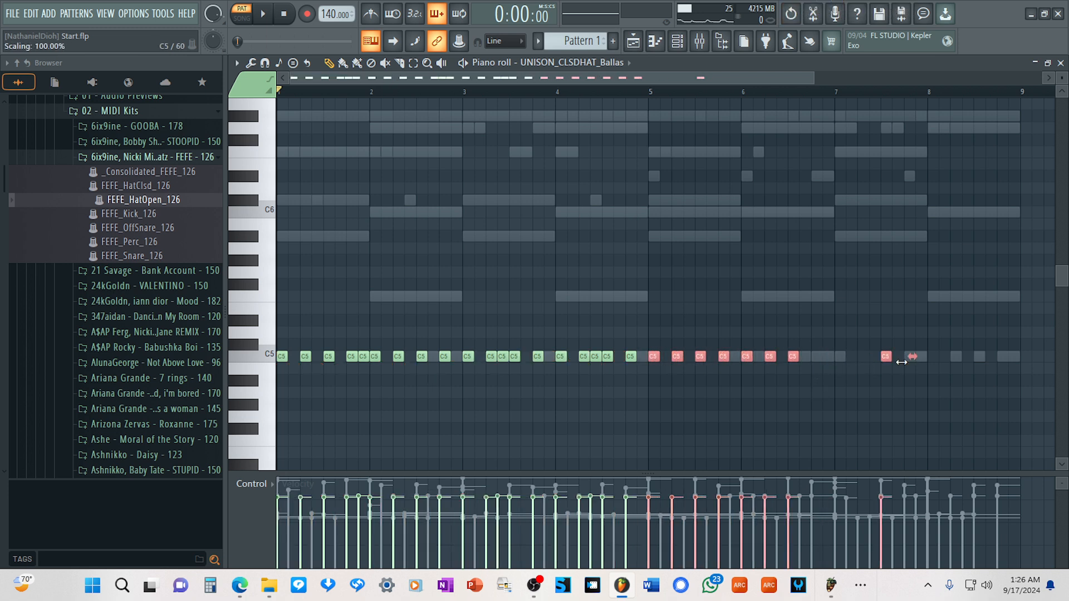
pyautogui.hotkey('ctrl', 'z')
pyautogui.hotkey('ctrl', 'z')
pyautogui.hotkey('ctrl', 'z')
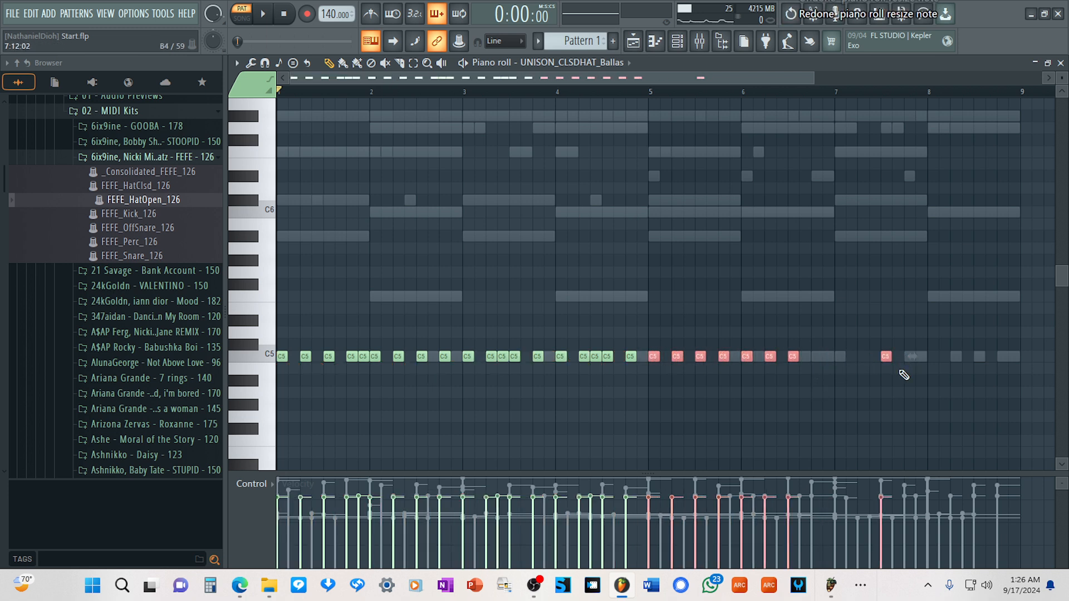
# Delete the remaining closed hat notes in bars 5, 6 and 7.
pyautogui.rightClick(886, 357)
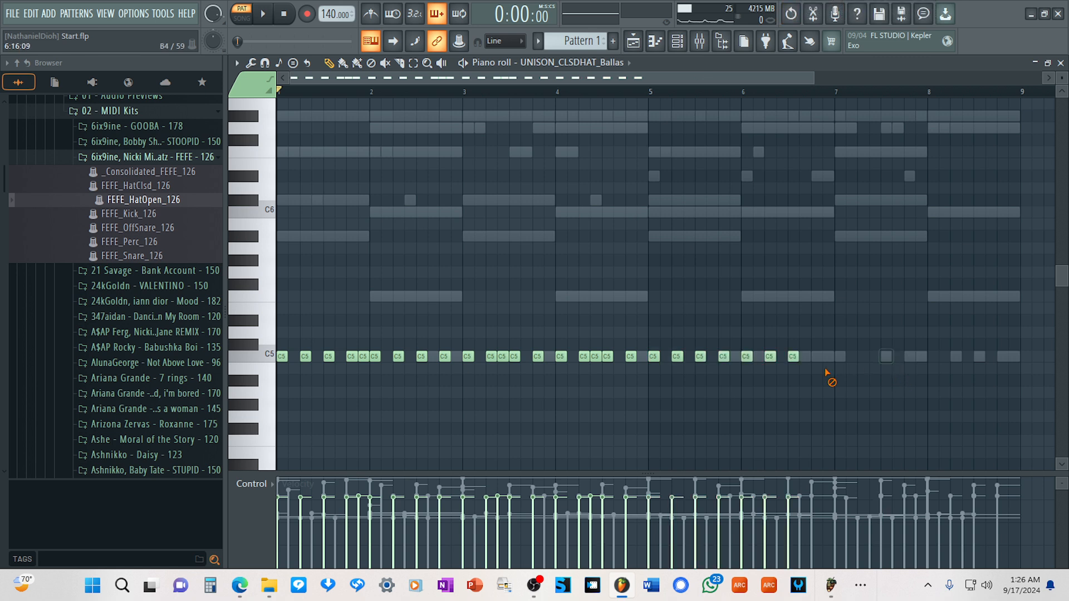
pyautogui.rightClick(653, 356)
pyautogui.rightClick(677, 357)
pyautogui.rightClick(700, 357)
pyautogui.rightClick(723, 356)
pyautogui.rightClick(747, 357)
pyautogui.rightClick(770, 357)
pyautogui.rightClick(792, 356)
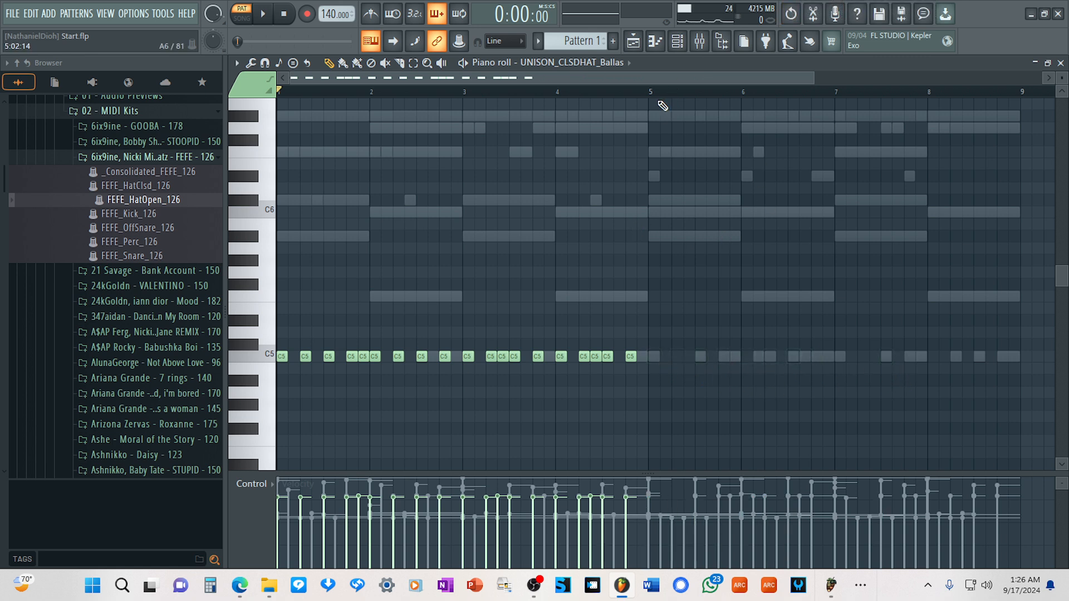
# Paste the copied closed hat pattern into bars 5 to 8 and play the pattern from the start.
pyautogui.moveTo(652, 95); pyautogui.dragTo(1025, 141)
pyautogui.hotkey('ctrl', 'v')
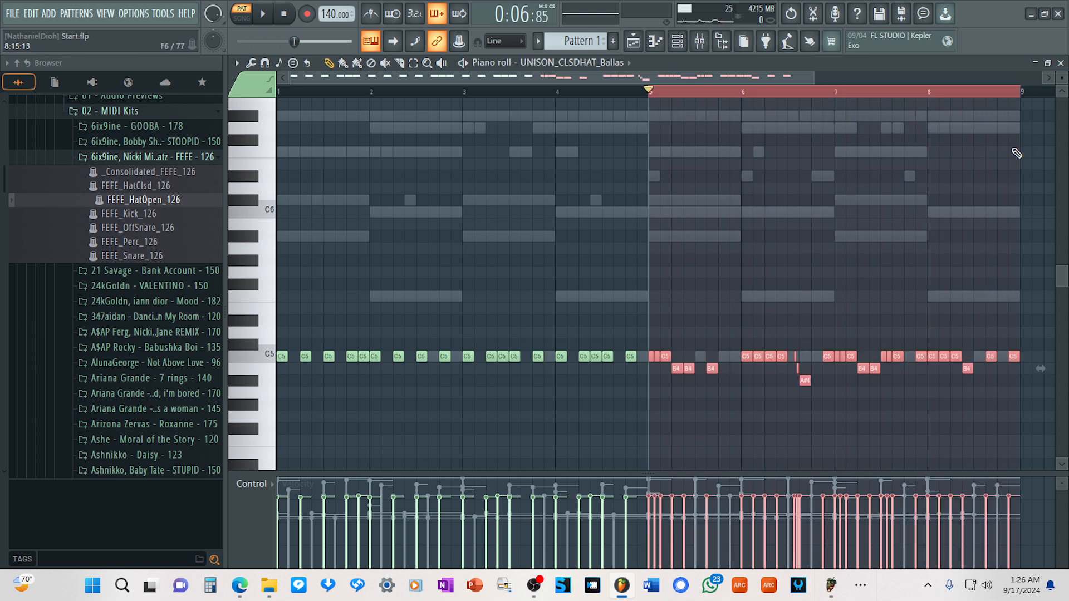
pyautogui.click(671, 93)
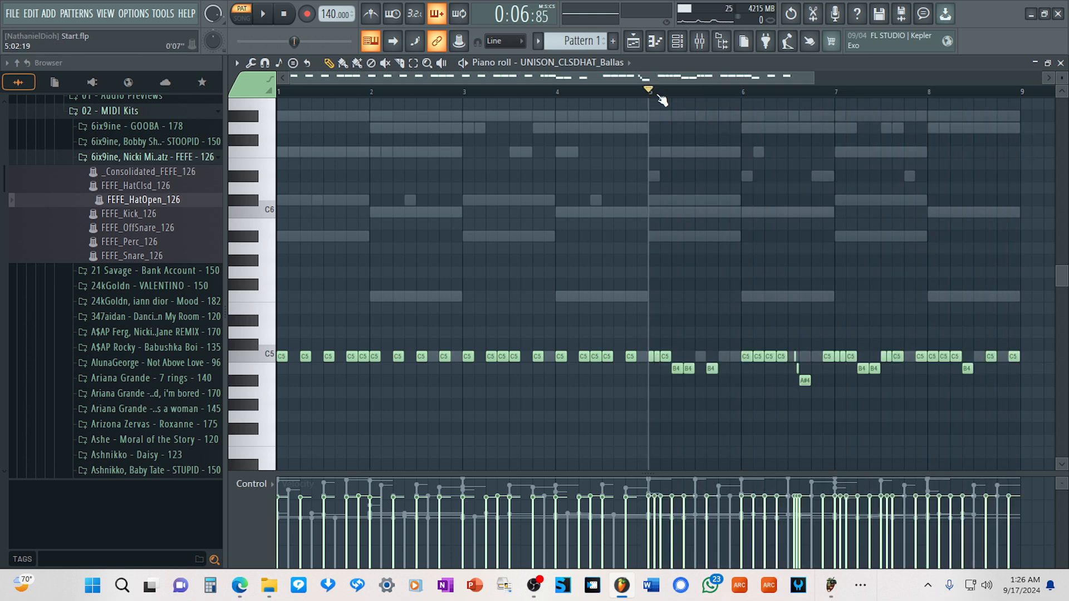
pyautogui.click(284, 14)
pyautogui.click(263, 14)
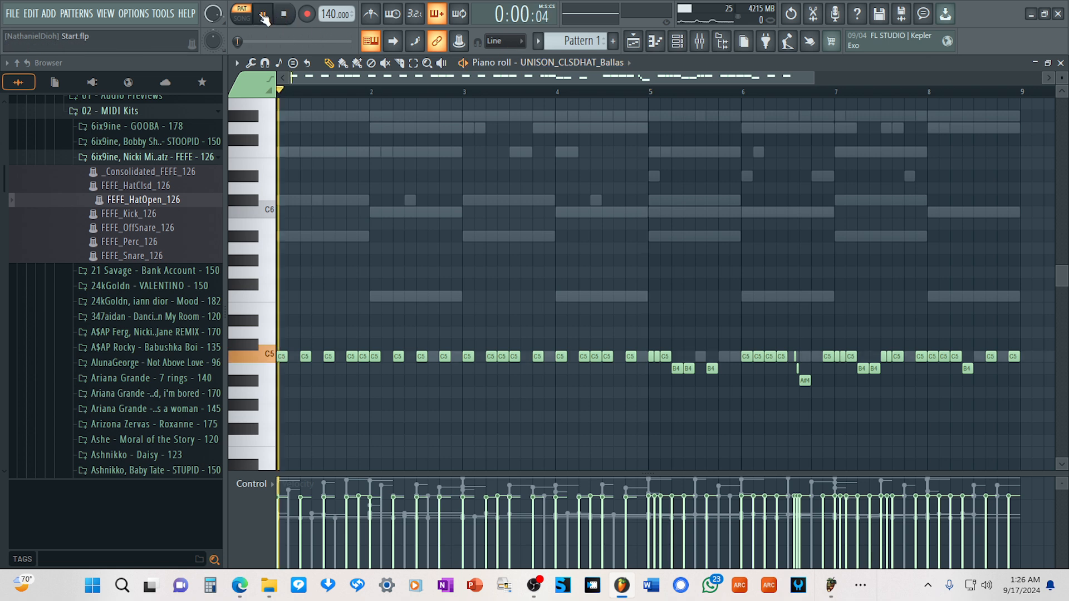
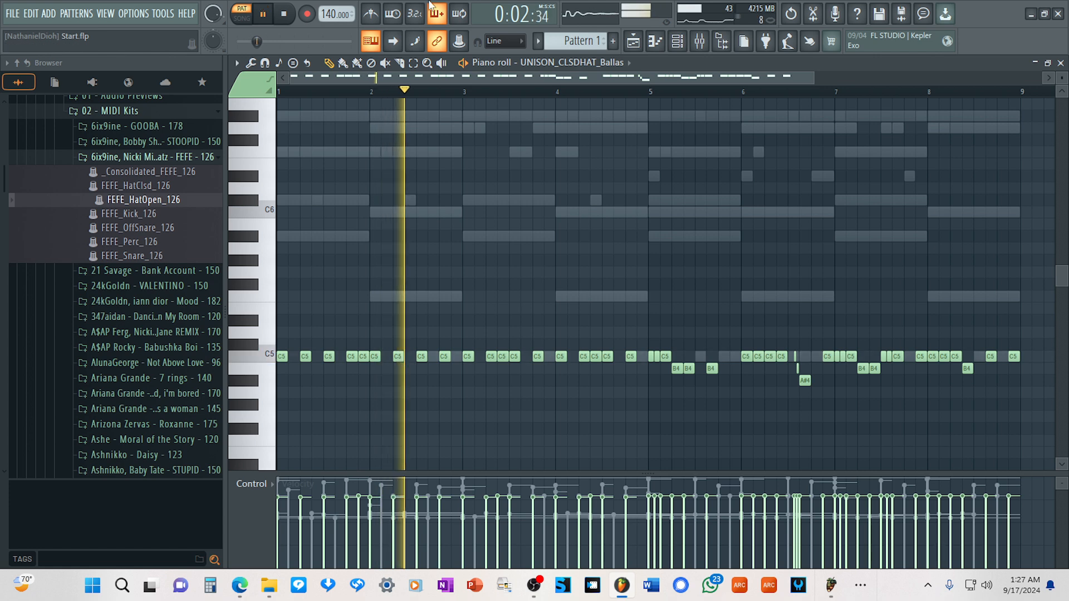
# Load the FEFE_Perc_126 MIDI pattern onto the UNISON_PERC_Animal channel and open that channel's piano roll.
pyautogui.click(678, 42)
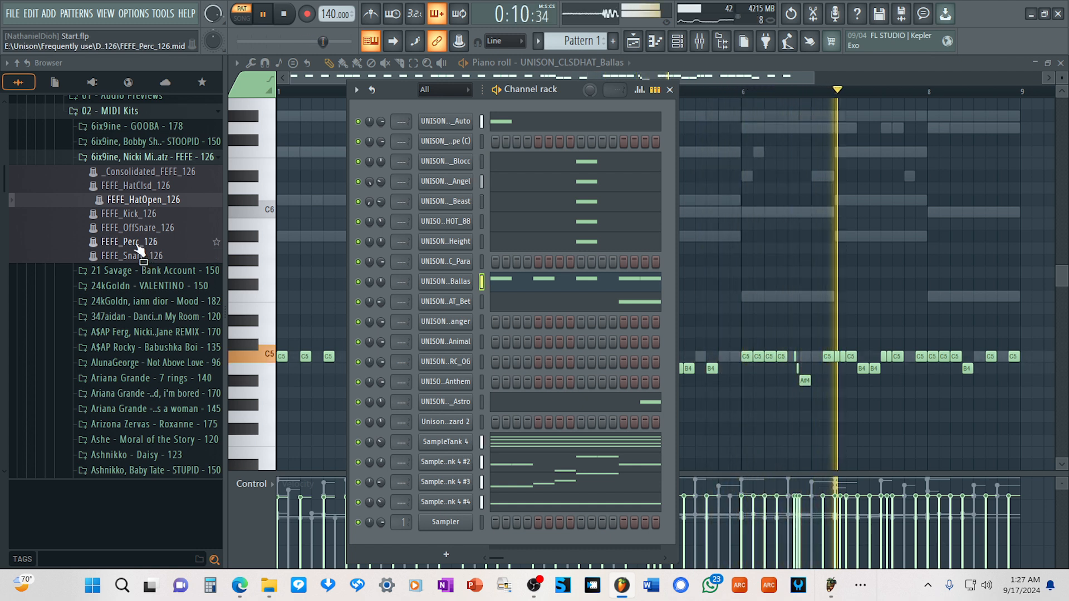
pyautogui.moveTo(138, 245); pyautogui.dragTo(451, 342)
pyautogui.rightClick(449, 343)
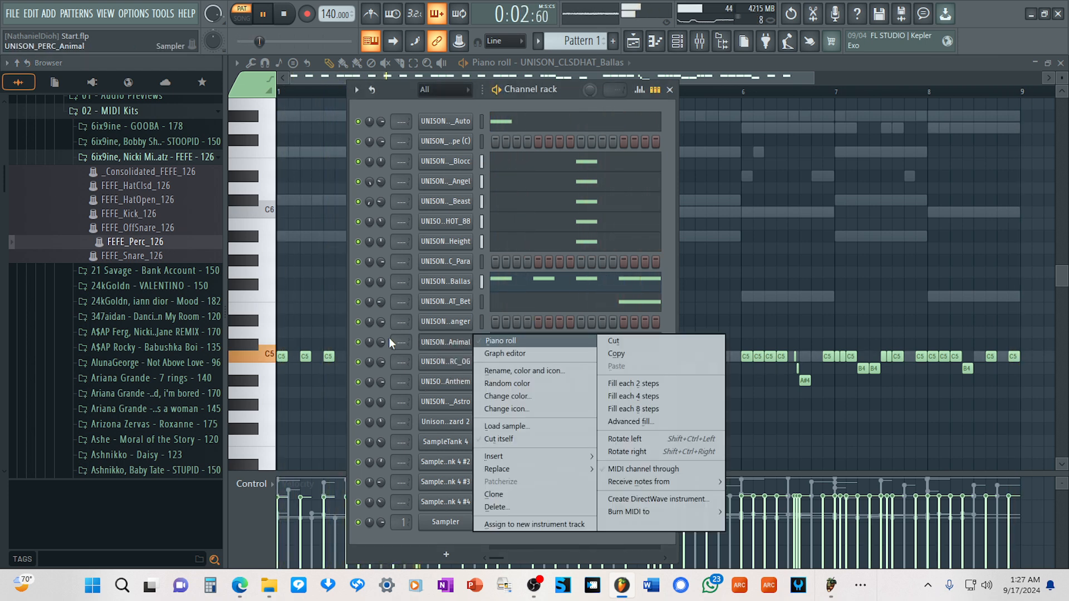
pyautogui.click(518, 341)
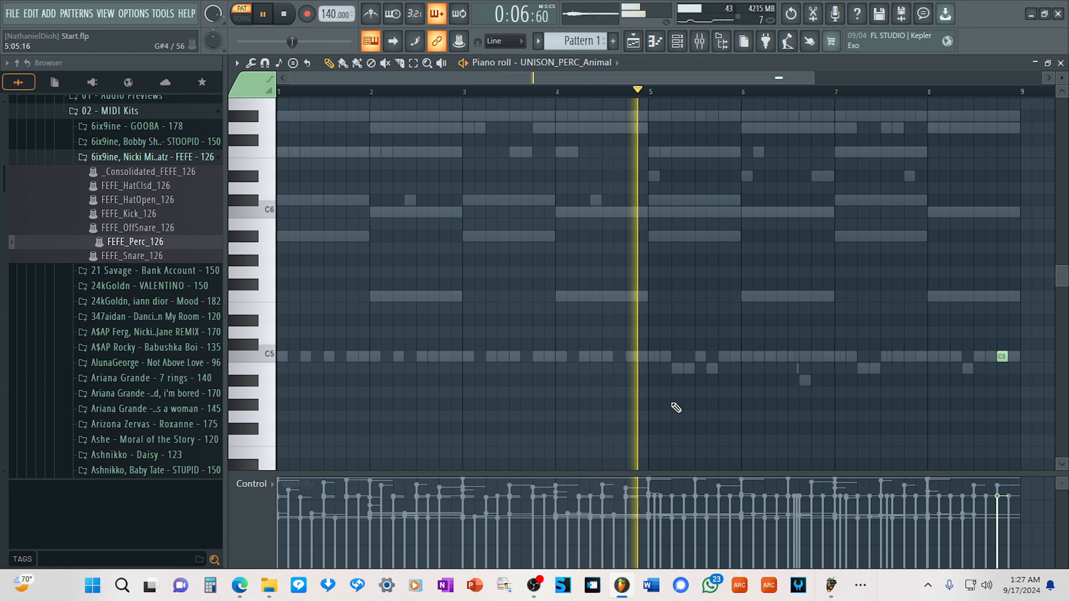
# Place C5 notes late in bars 2 and 6 and before the middle of bar 5, and delete the note in bar 8.
pyautogui.click(694, 356)
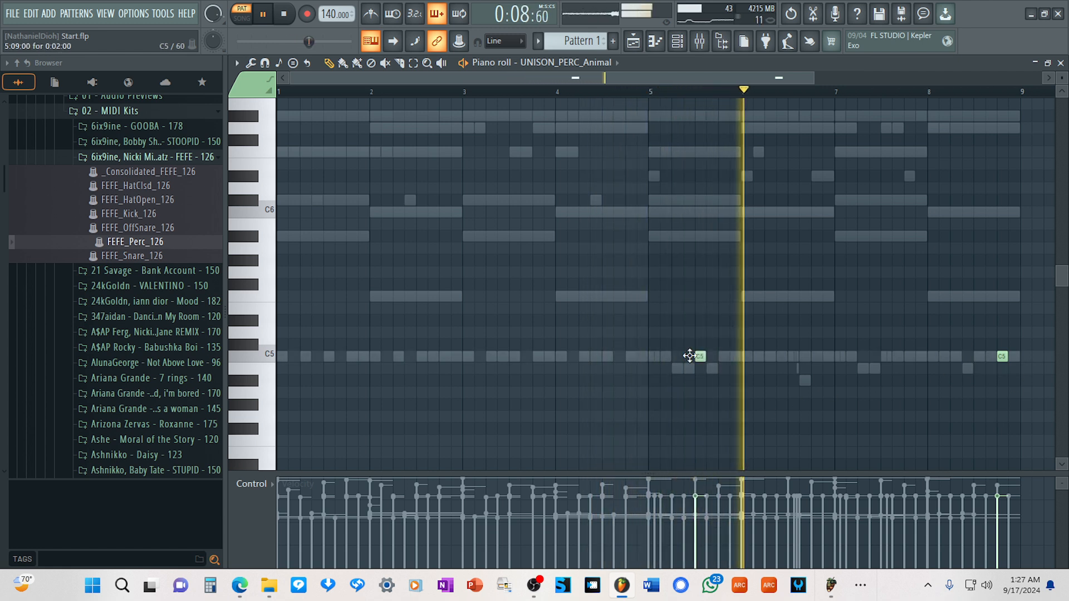
pyautogui.moveTo(700, 356); pyautogui.dragTo(688, 357)
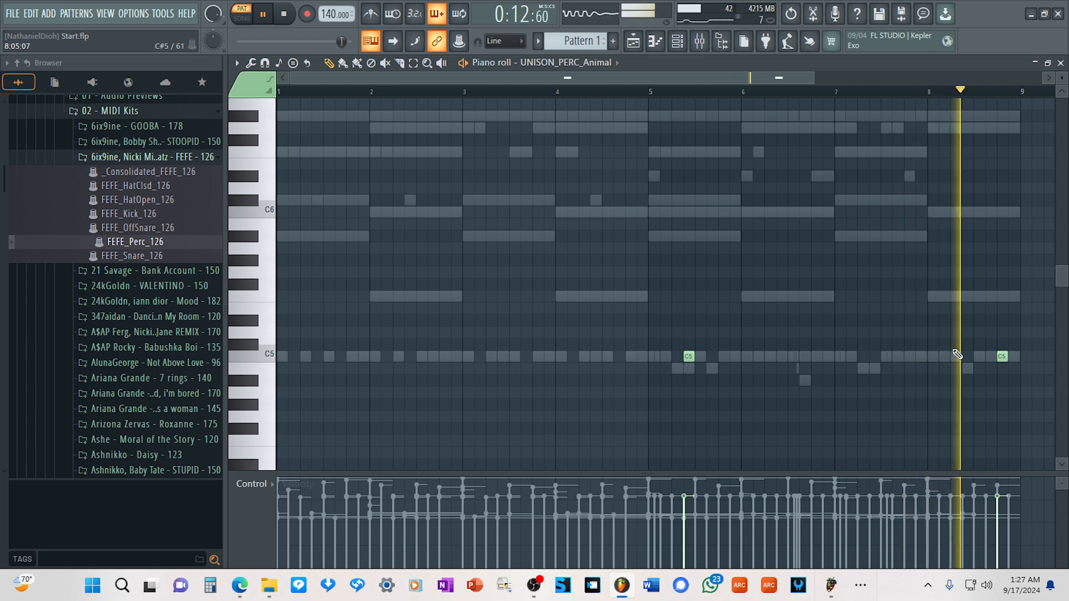
pyautogui.rightClick(1002, 356)
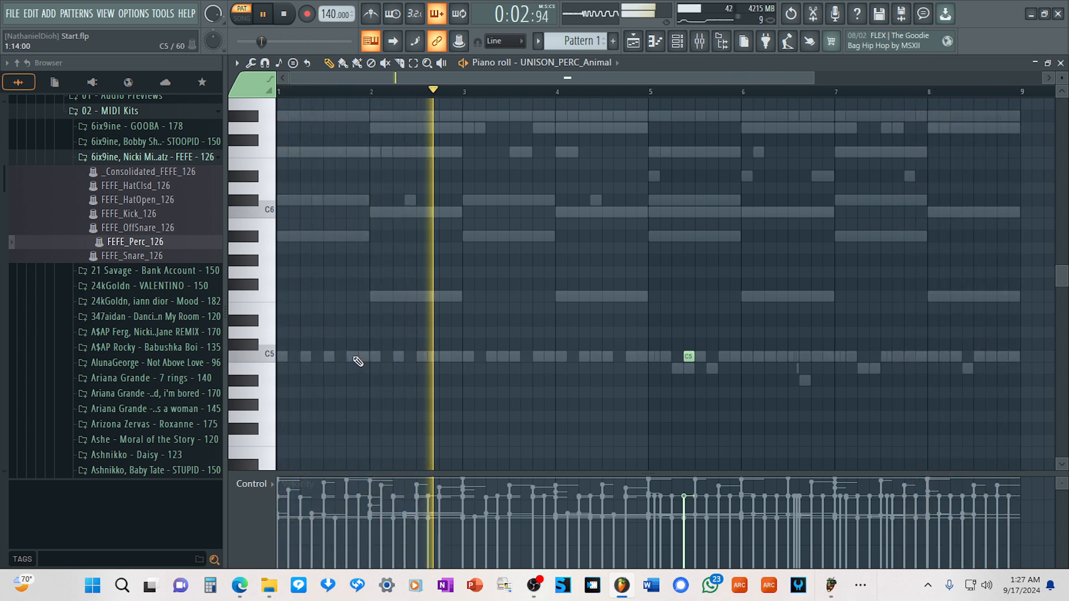
pyautogui.click(452, 356)
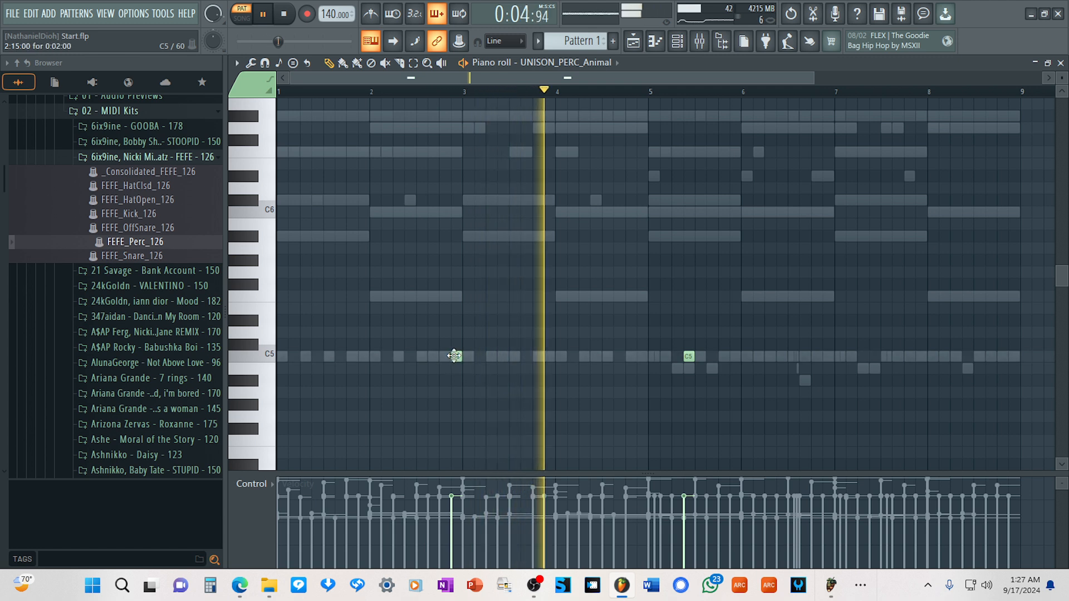
pyautogui.moveTo(452, 359); pyautogui.dragTo(444, 359)
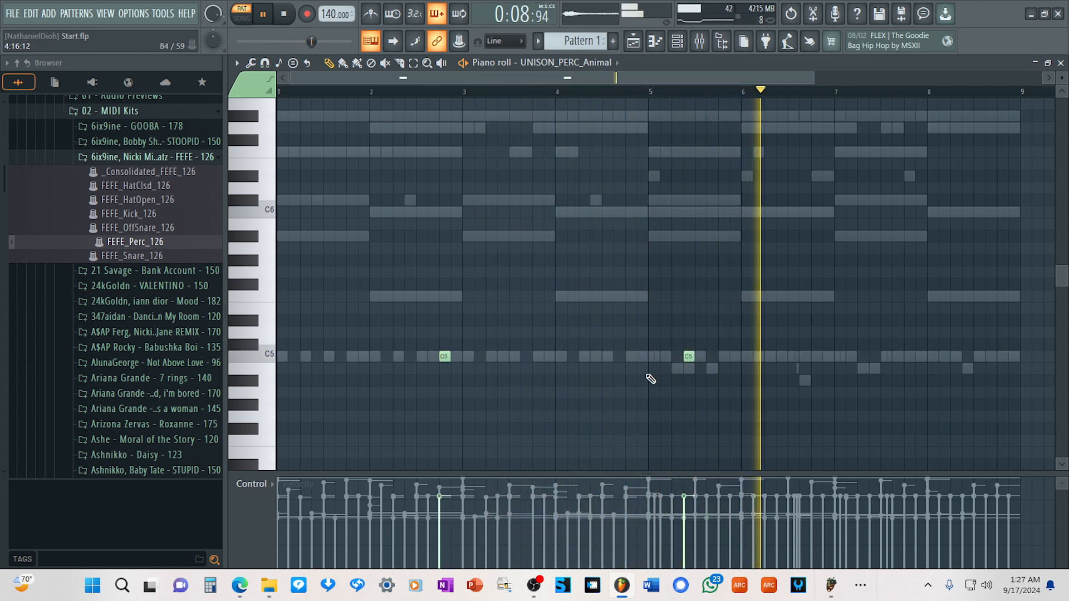
pyautogui.click(816, 357)
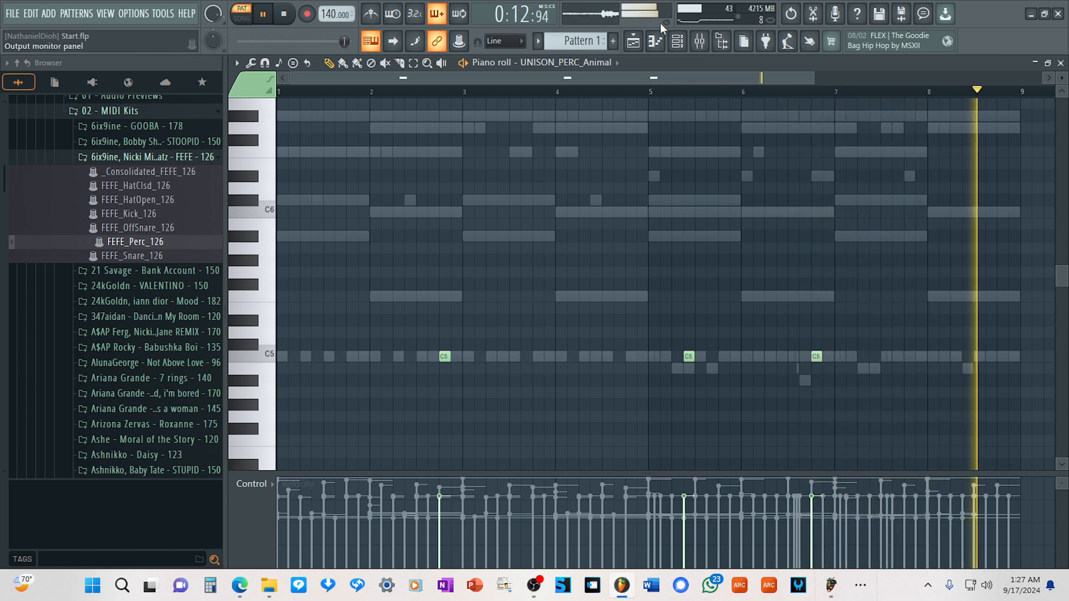
# Open the piano roll of UNISON_PERC_OG and place C5 notes on the second beat of bars 2 and 6.
pyautogui.click(684, 44)
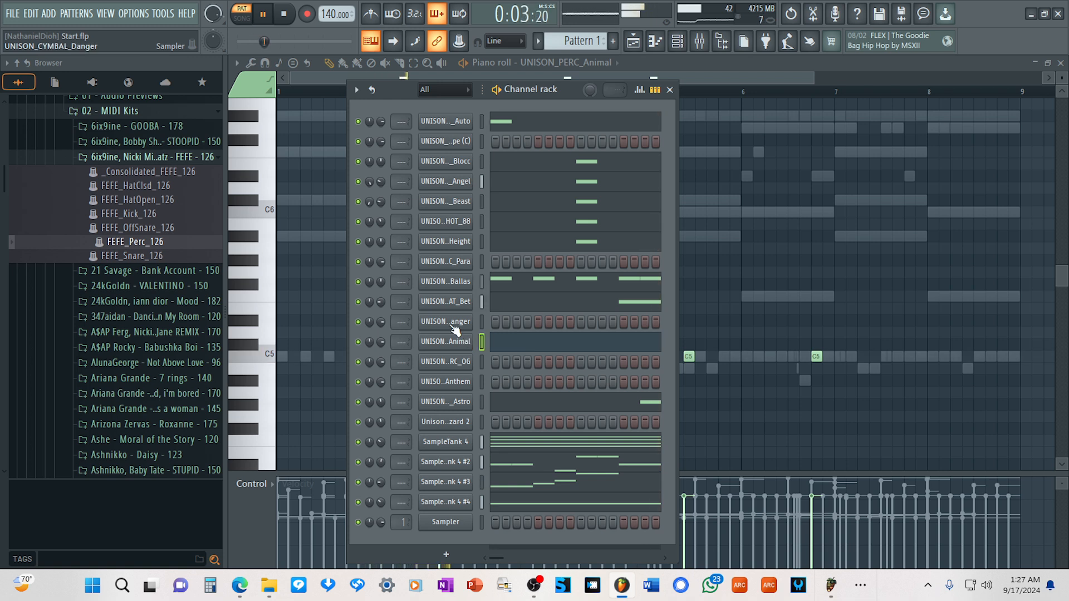
pyautogui.rightClick(458, 363)
pyautogui.click(499, 360)
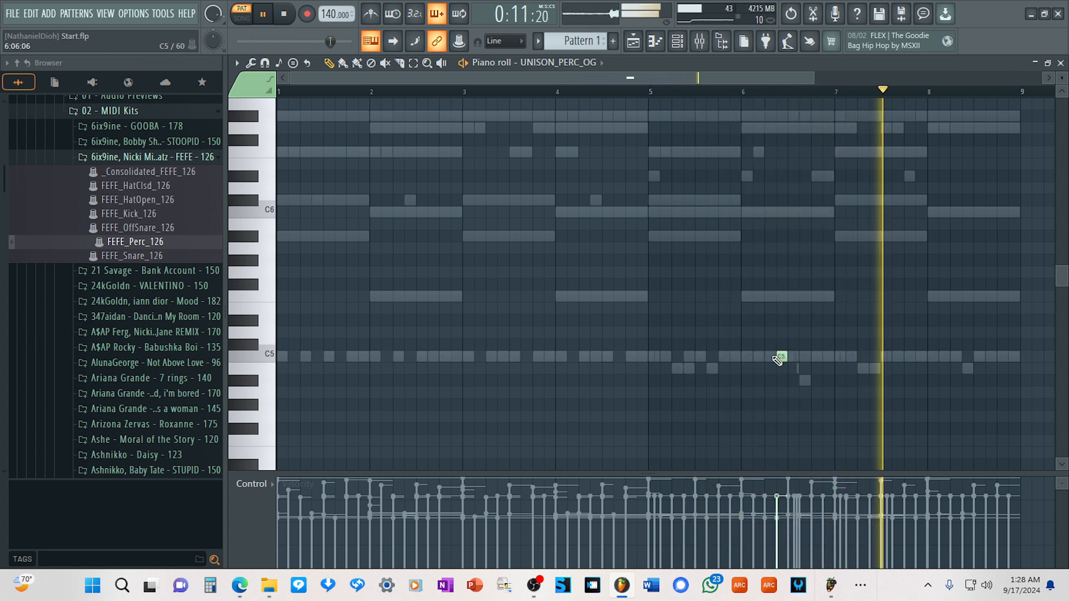
pyautogui.moveTo(777, 360); pyautogui.dragTo(766, 360)
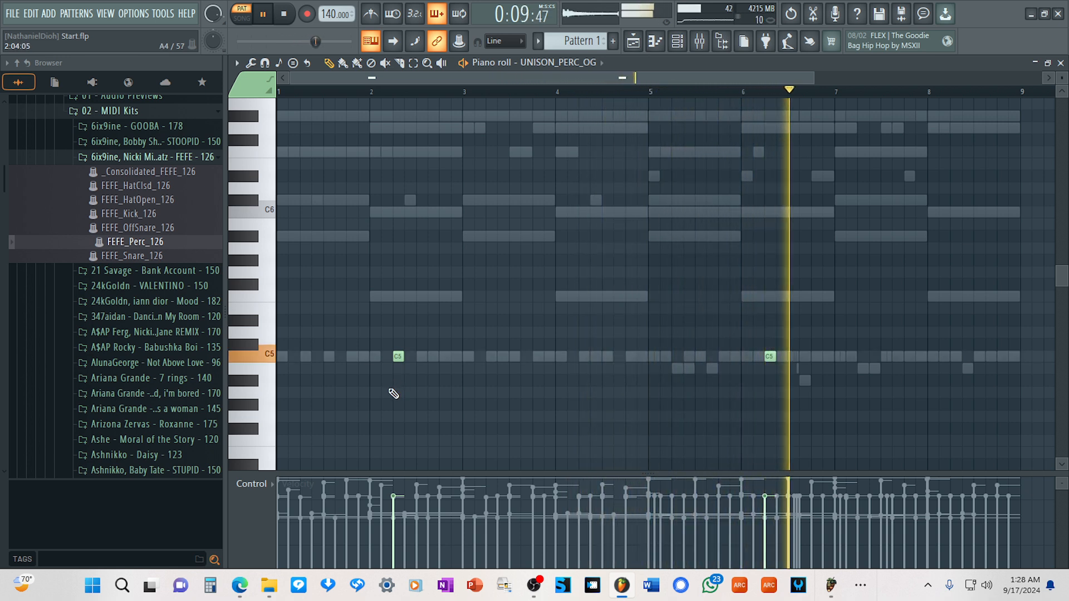
# Try the UNISON_PERC_OG notes in bars 2 and 6 half a beat earlier, and return them to the second beat.
pyautogui.moveTo(769, 355); pyautogui.dragTo(759, 358)
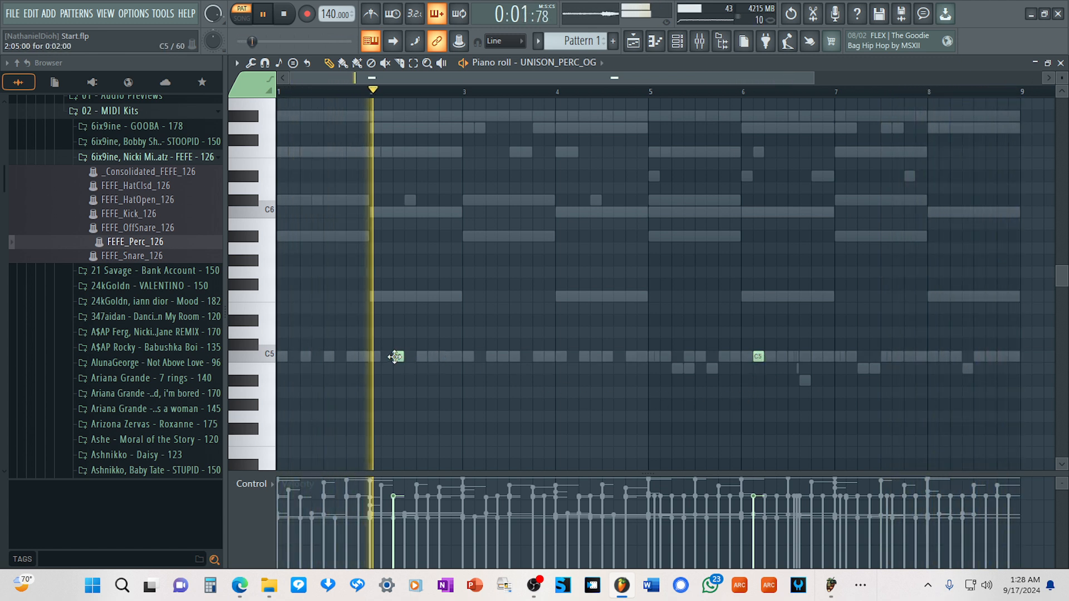
pyautogui.moveTo(396, 356); pyautogui.dragTo(390, 358)
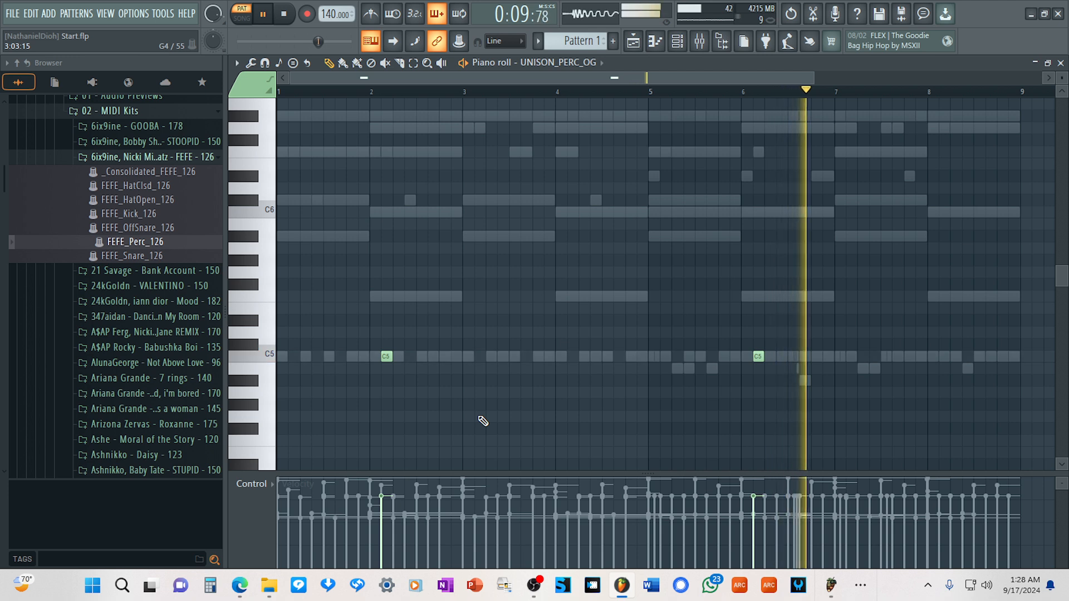
pyautogui.click(803, 380)
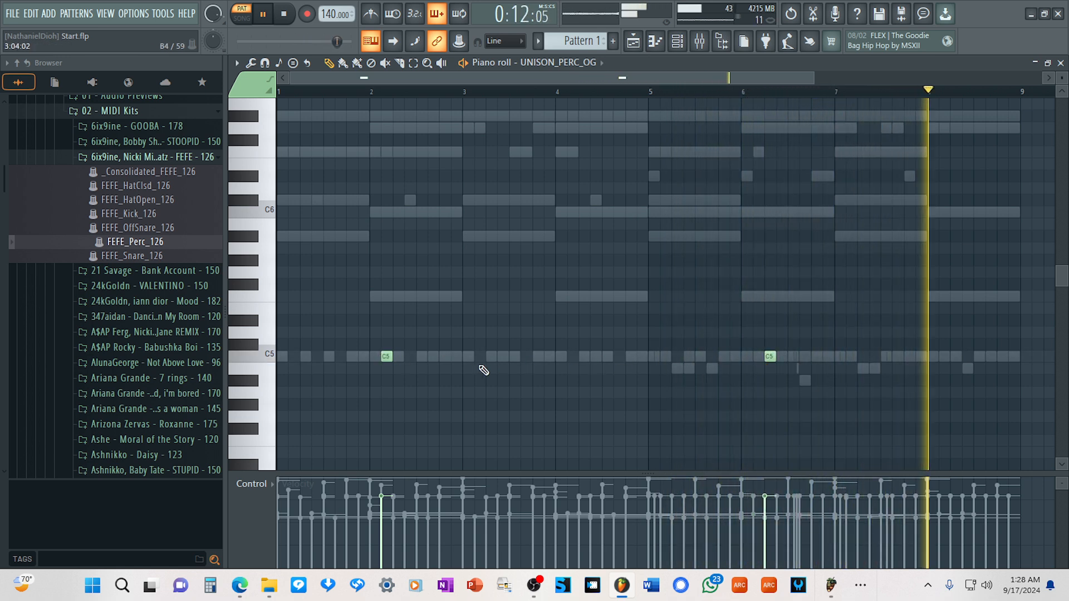
pyautogui.moveTo(385, 359); pyautogui.dragTo(394, 360)
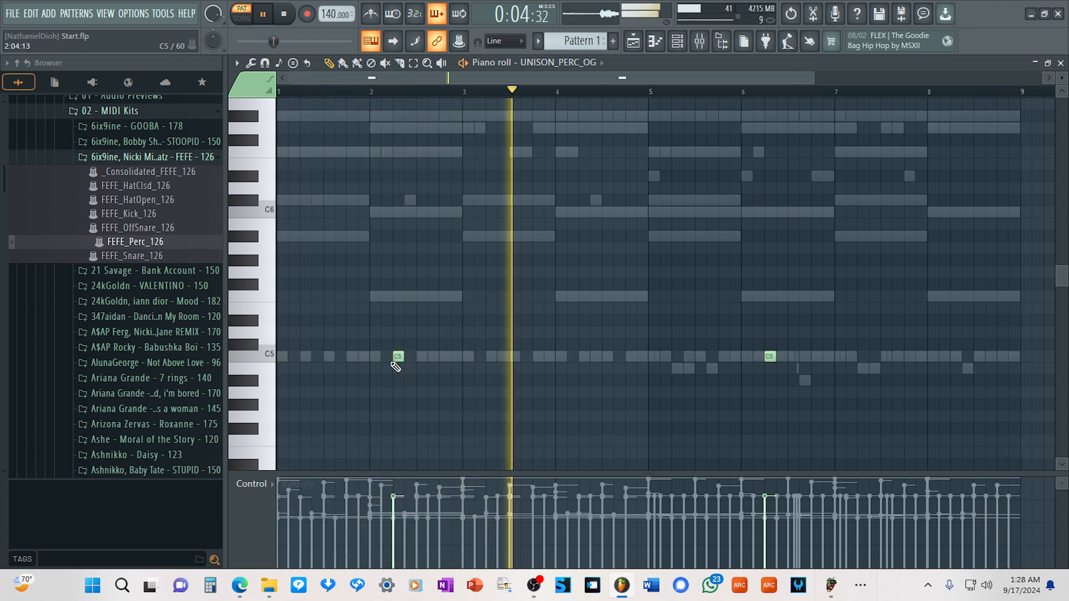
# Open the piano roll of UNISON_RIMSHOT_Anthem and audition its C5 sound.
pyautogui.click(679, 42)
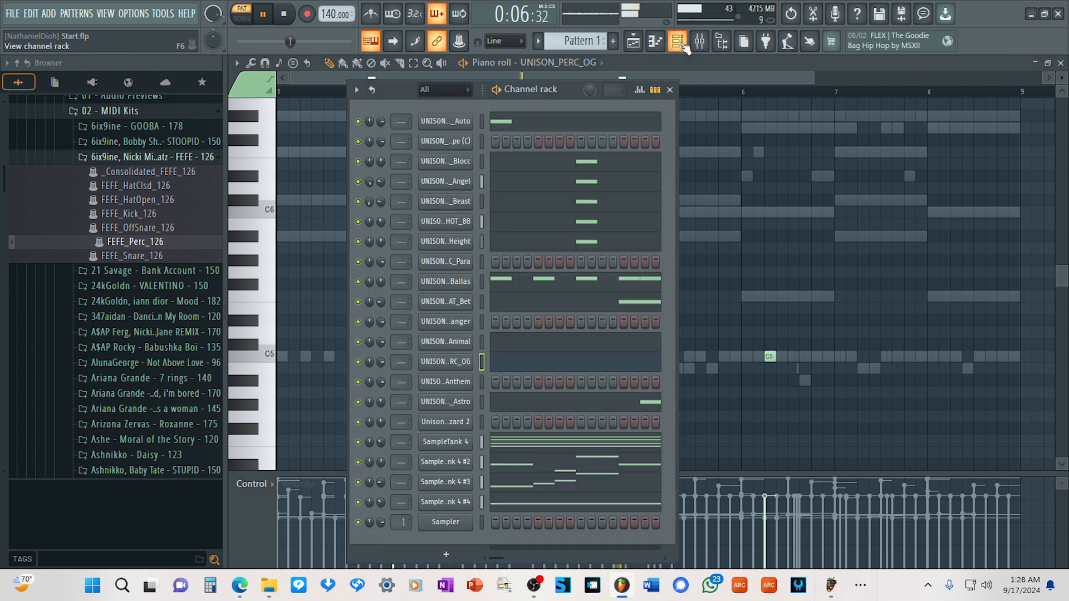
pyautogui.rightClick(466, 382)
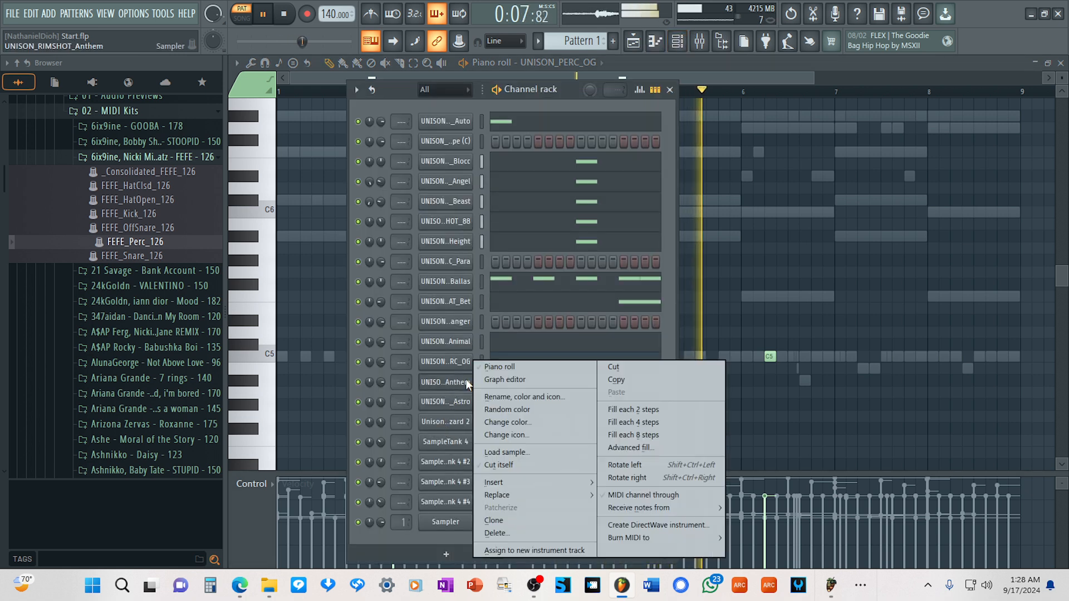
pyautogui.click(506, 366)
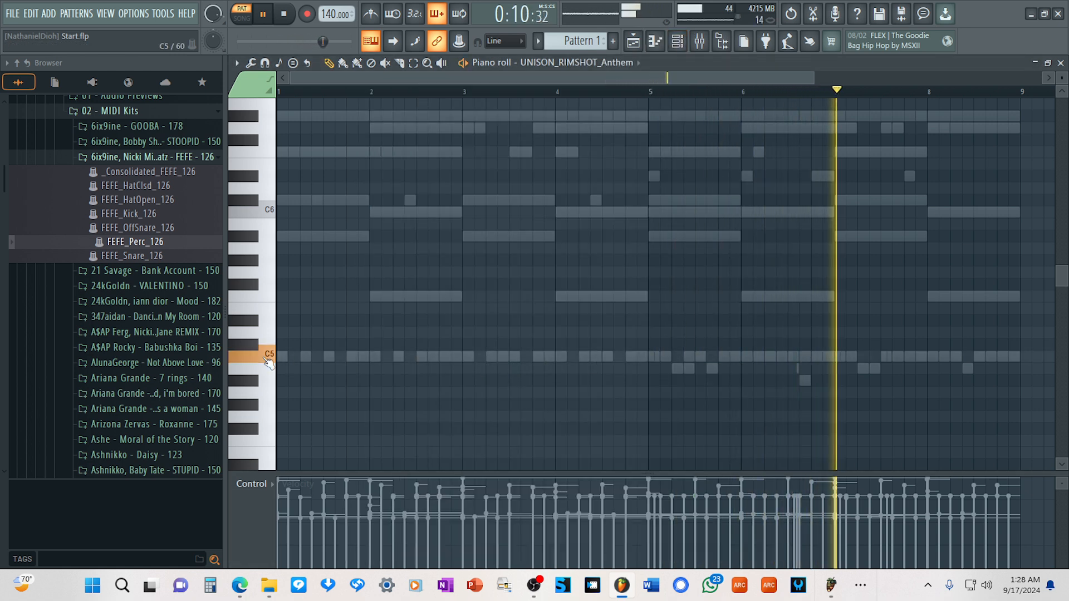
# Lower the UNISON_PERC_Animal channel volume to about 34% while the pattern plays.
pyautogui.click(684, 44)
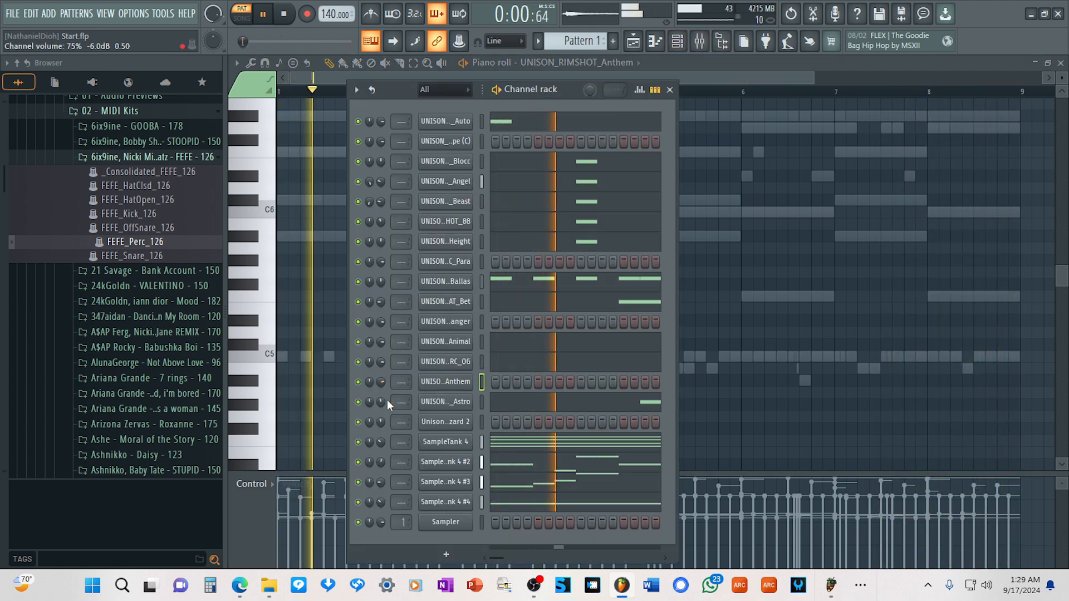
pyautogui.scroll(-4, 381, 361)
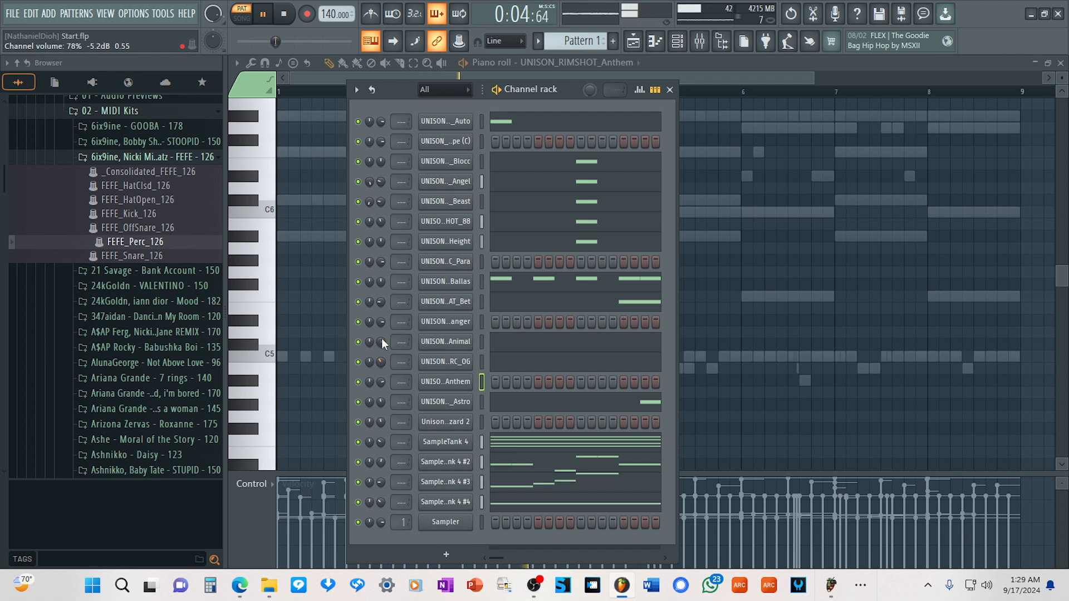
pyautogui.scroll(-4, 385, 343)
pyautogui.scroll(-3, 385, 343)
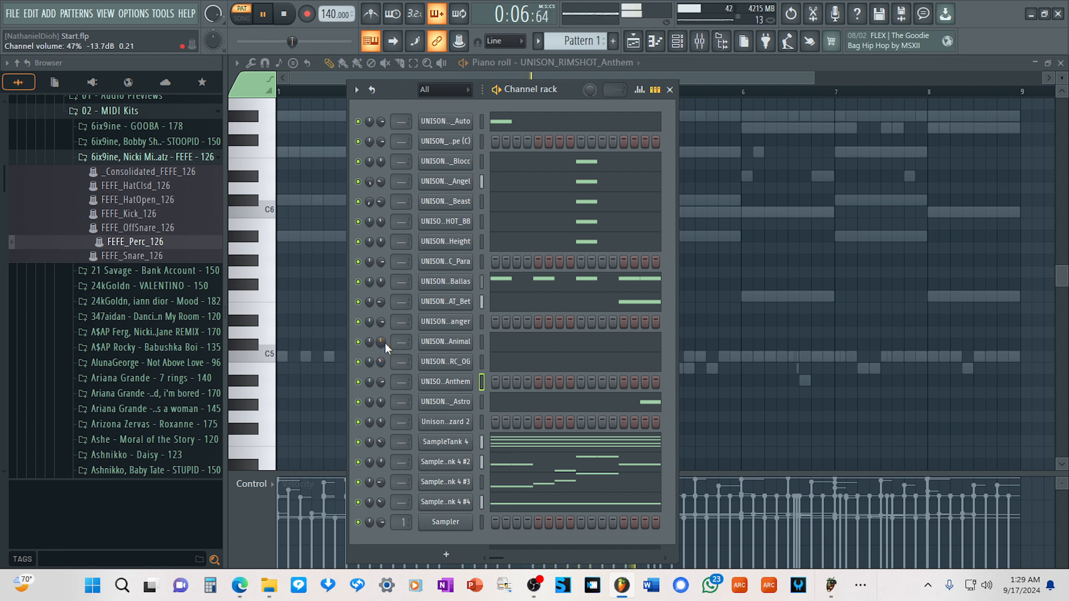
pyautogui.scroll(-1, 385, 343)
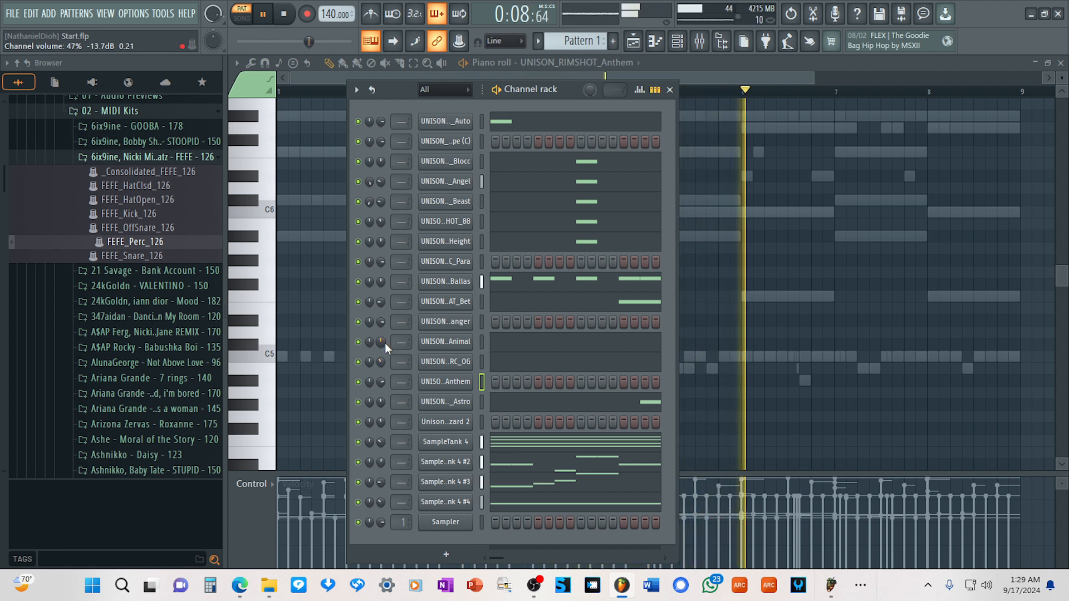
pyautogui.scroll(-4, 383, 343)
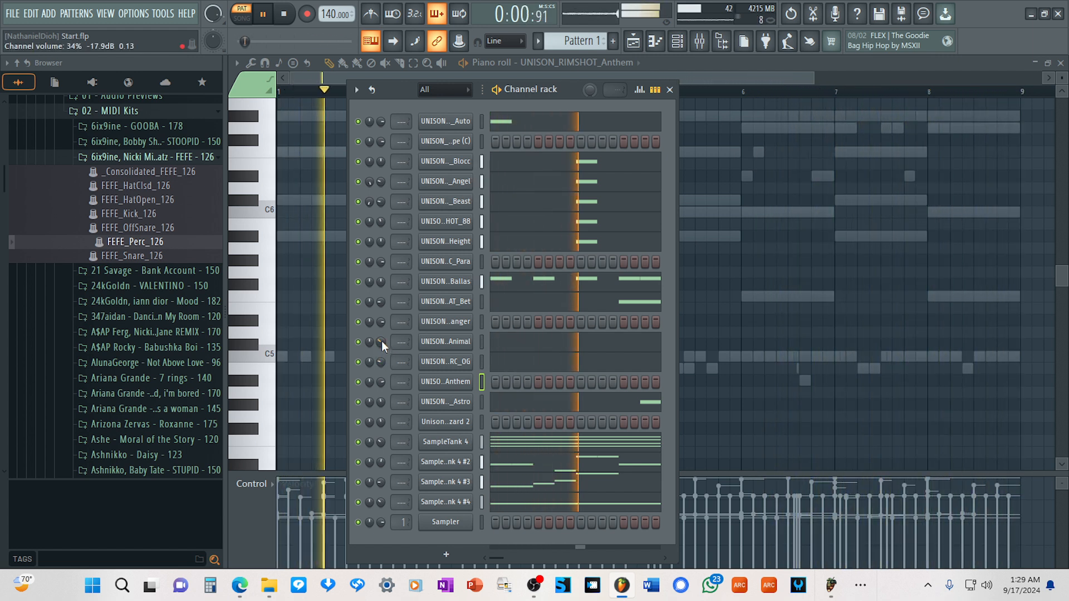
pyautogui.scroll(3, 382, 340)
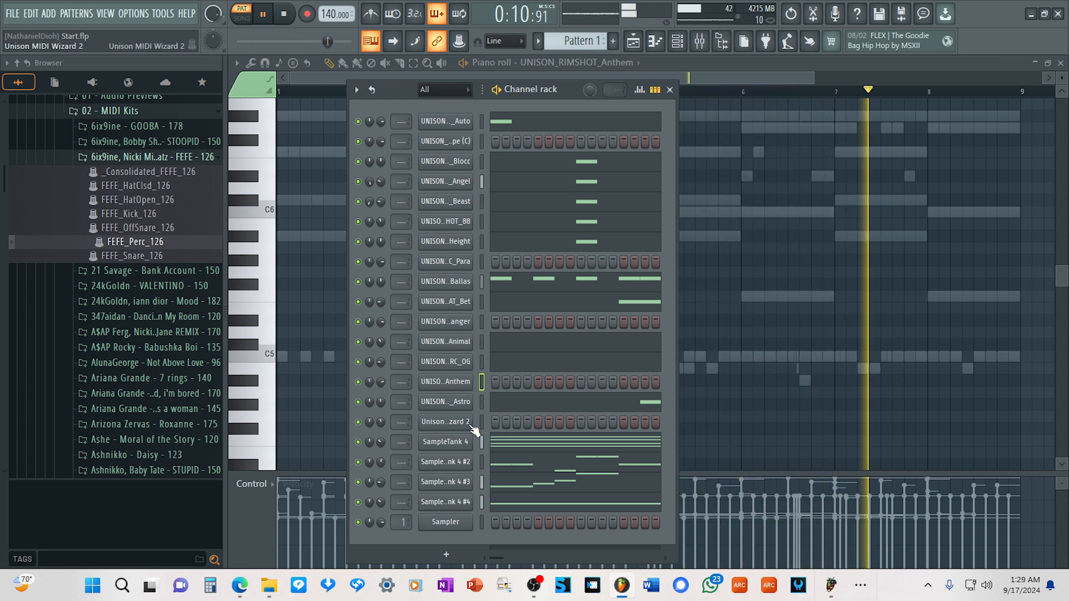
# Place pairs of adjacent C5 notes in the UNISON_RIMSHOT_Anthem piano roll, near the middle of bar 3 and at the end of bar 6.
pyautogui.rightClick(464, 383)
pyautogui.click(262, 365)
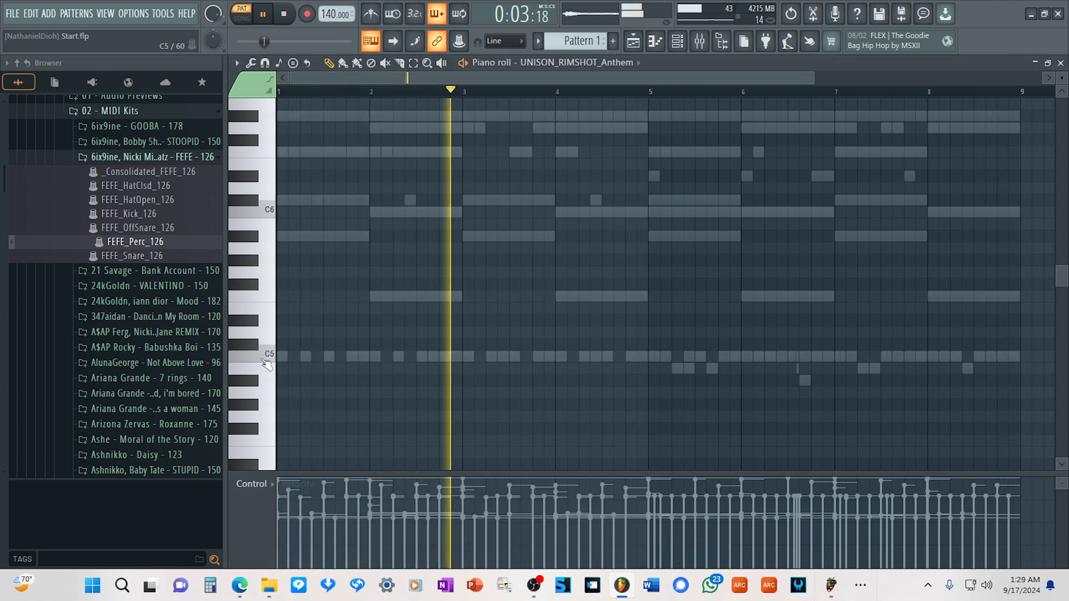
pyautogui.click(502, 357)
pyautogui.click(513, 357)
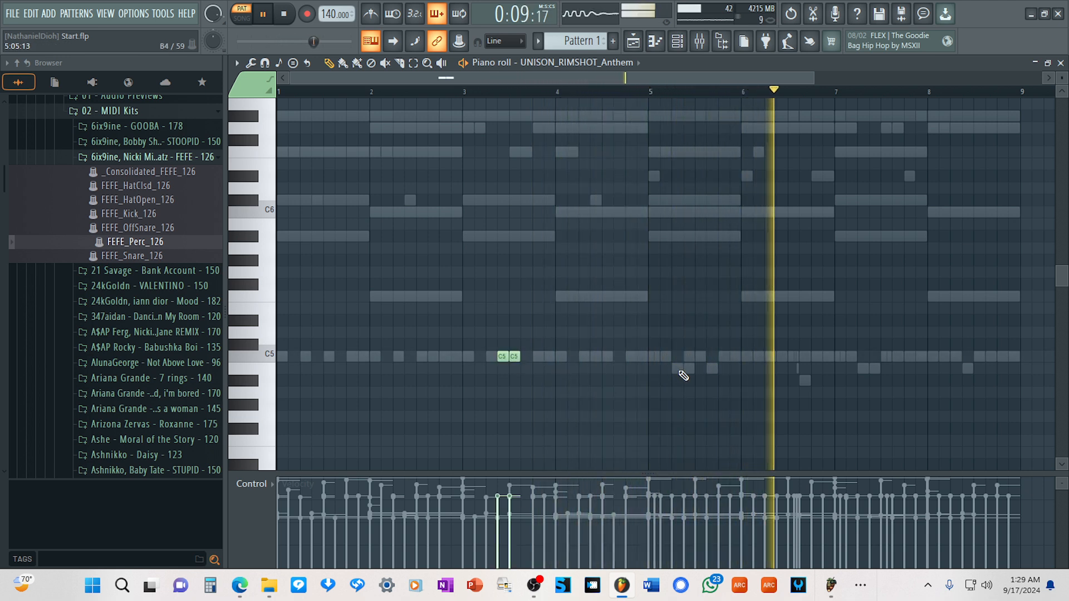
pyautogui.click(813, 356)
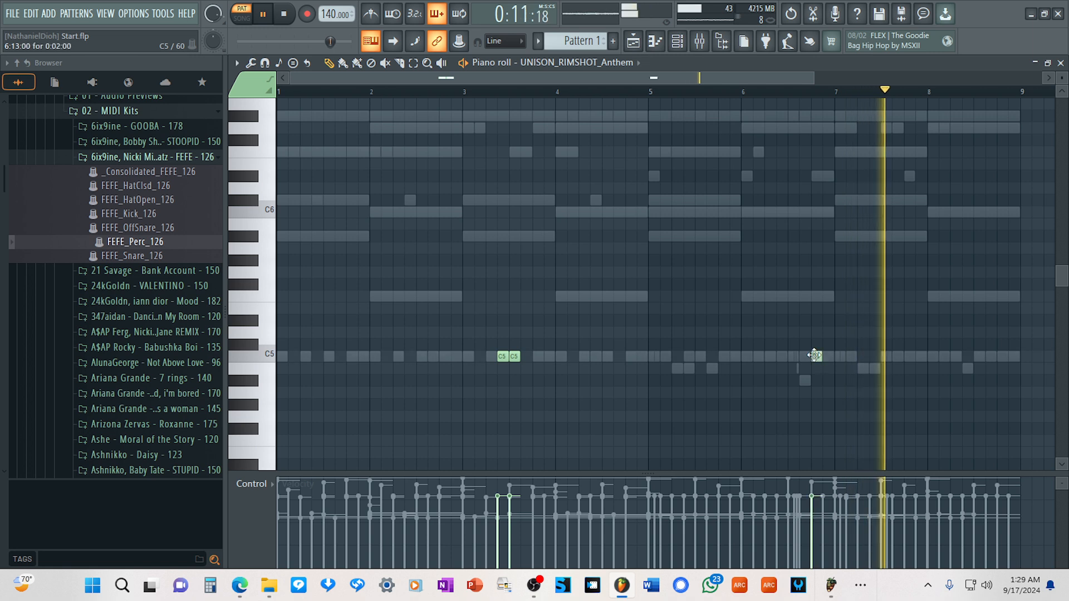
pyautogui.click(828, 357)
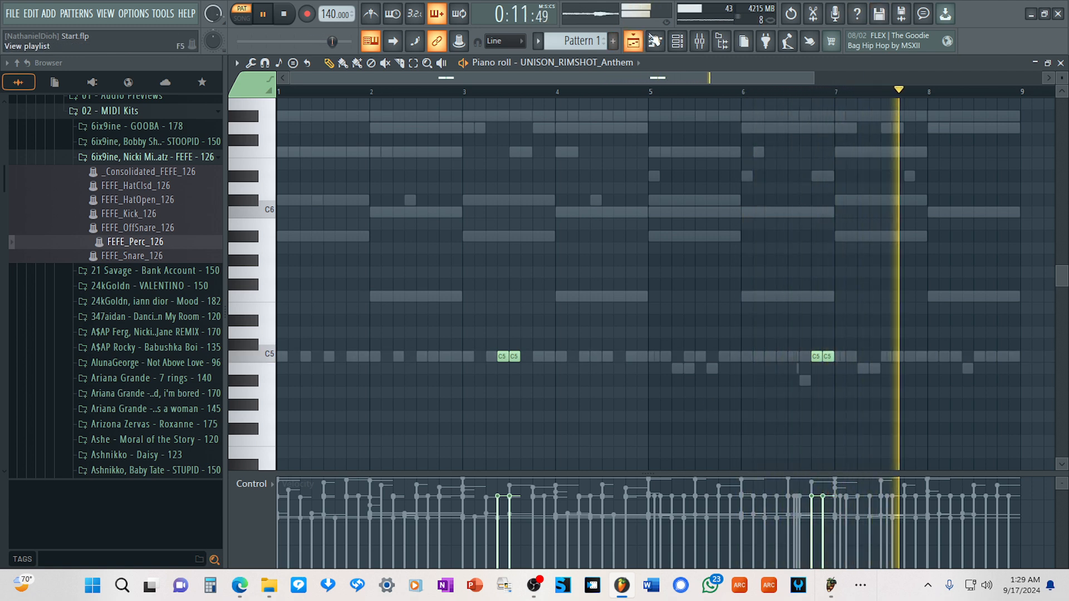
# Lower the UNISON_RIMSHOT_Anthem channel volume to about 34% and mute the UNISON_PERC_OG channel.
pyautogui.press('F6')
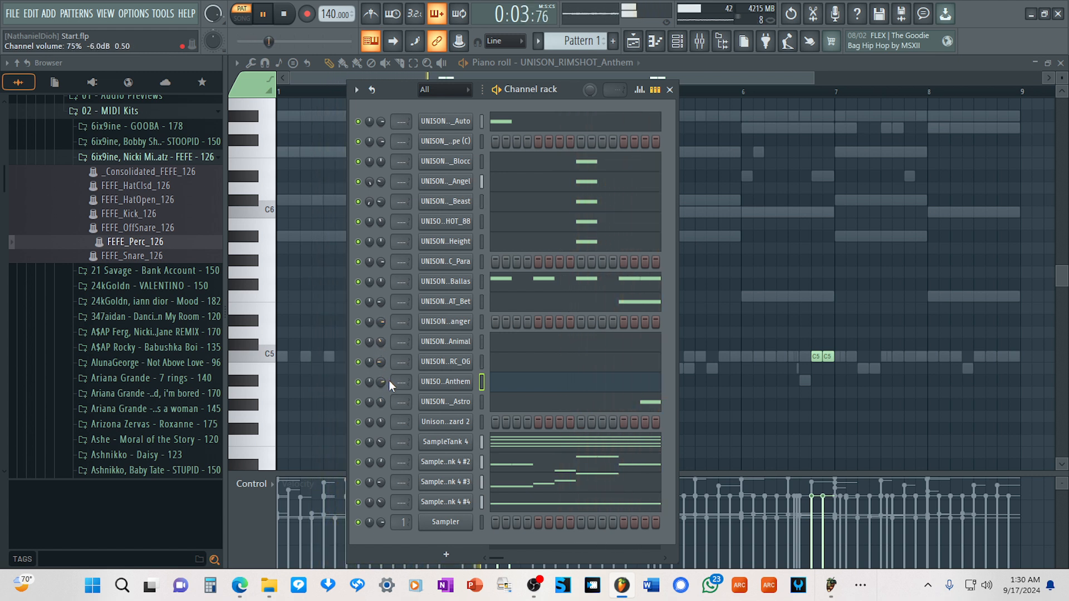
pyautogui.moveTo(381, 381); pyautogui.dragTo(380, 388)
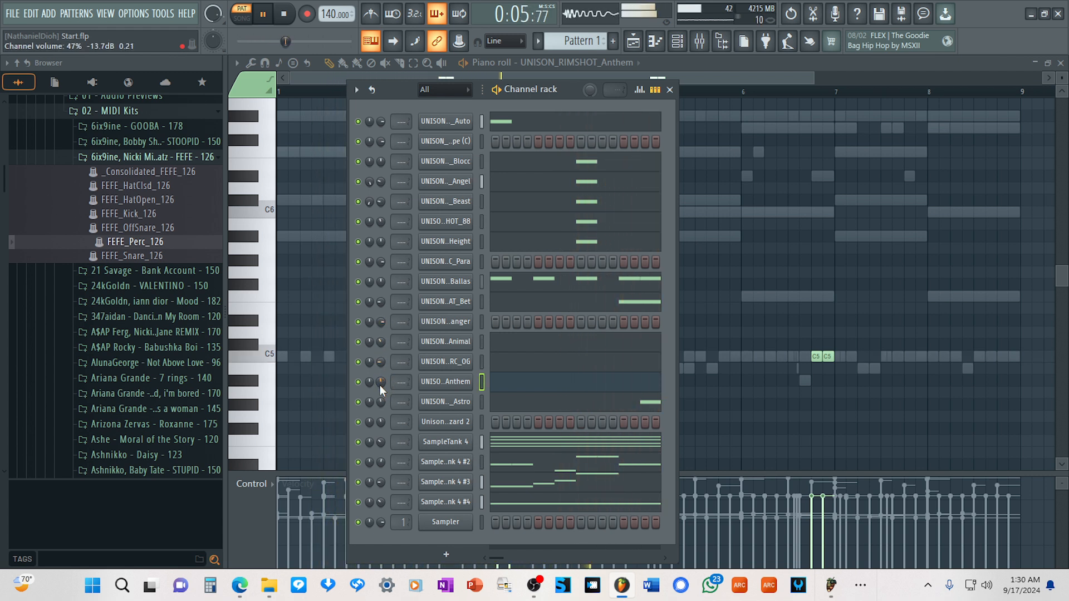
pyautogui.scroll(-4, 381, 381)
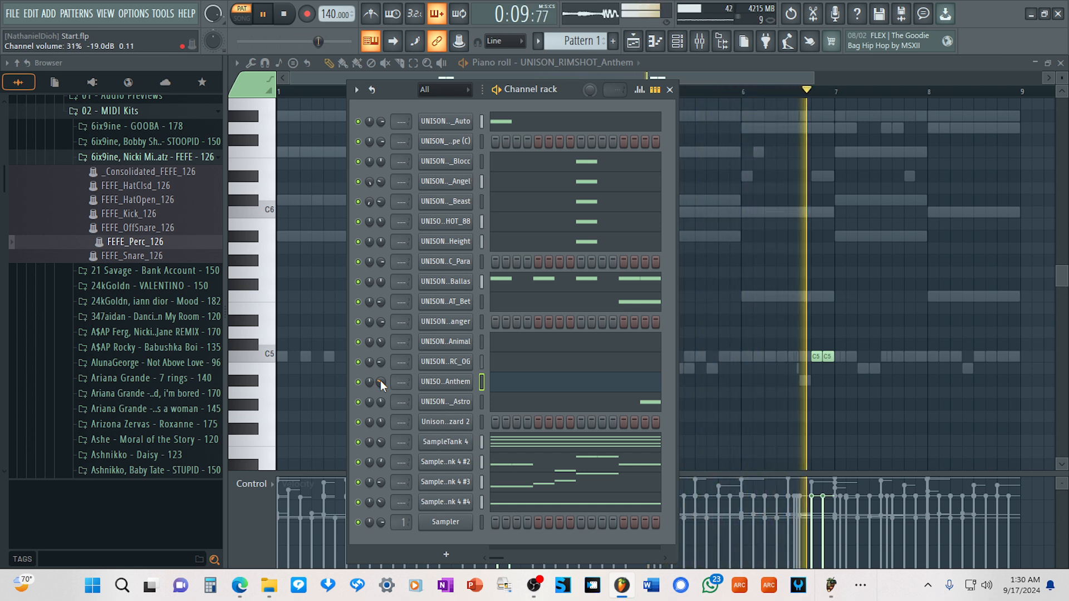
pyautogui.scroll(2, 380, 382)
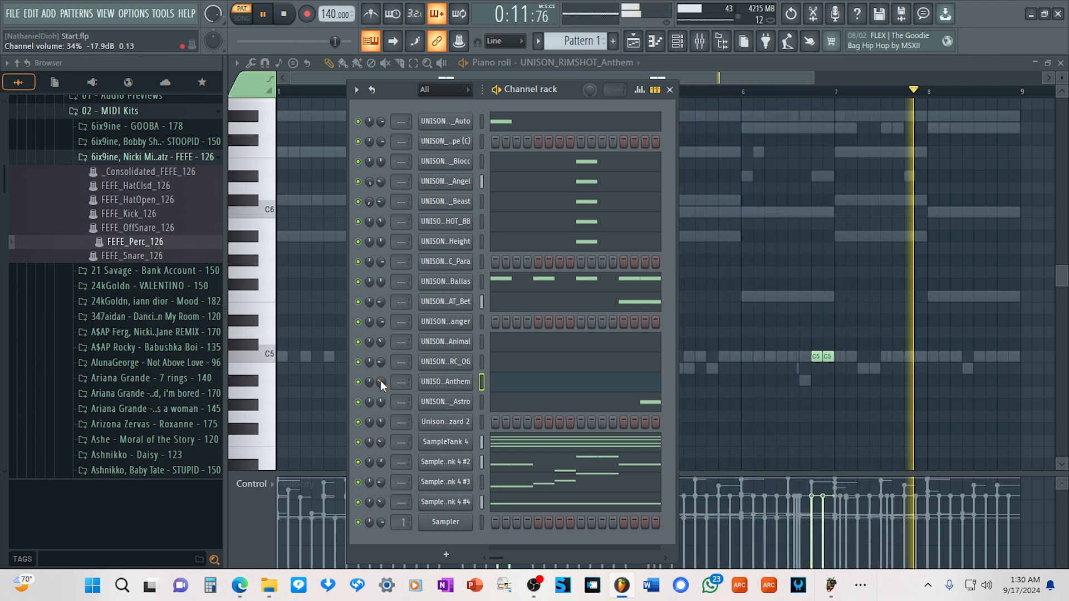
pyautogui.scroll(2, 381, 382)
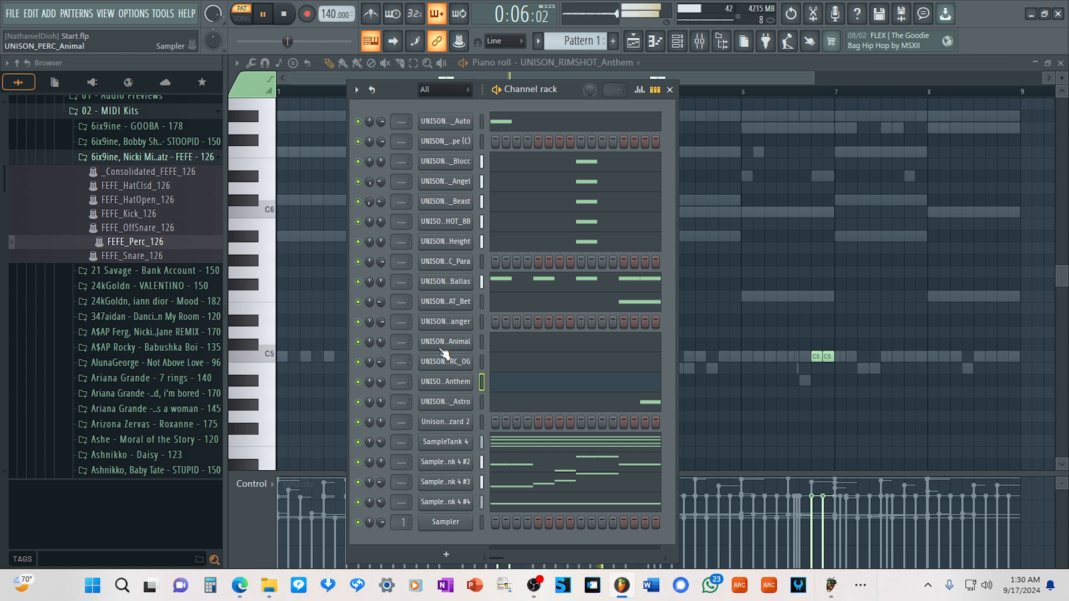
pyautogui.click(358, 362)
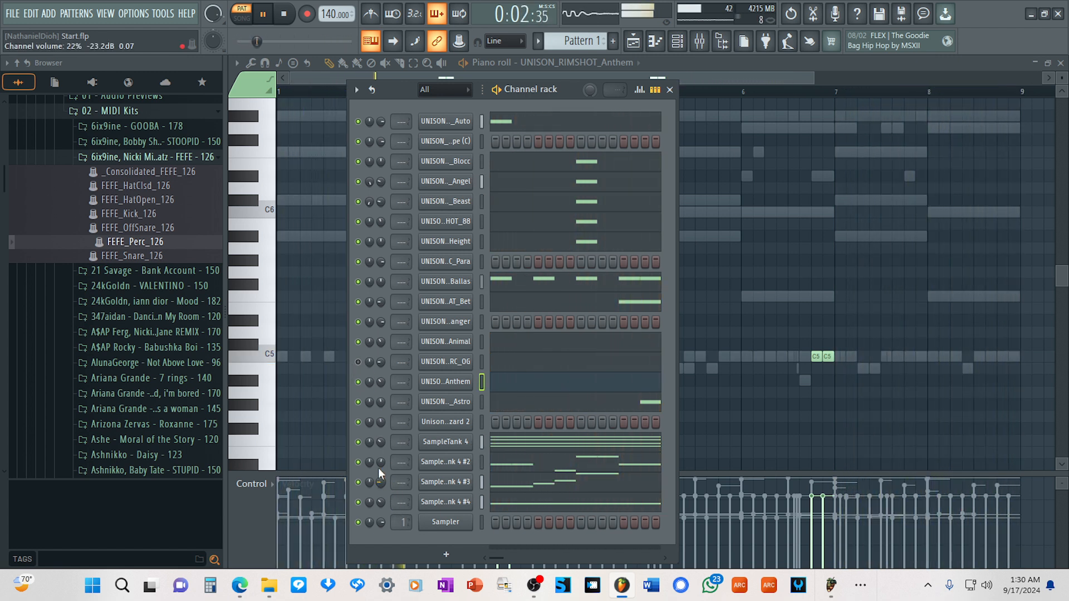
# Place a C5 and a C6 note at the same position near the end of bar 8 in the UNISON_CYMBAL_Danger piano roll.
pyautogui.rightClick(456, 321)
pyautogui.click(492, 322)
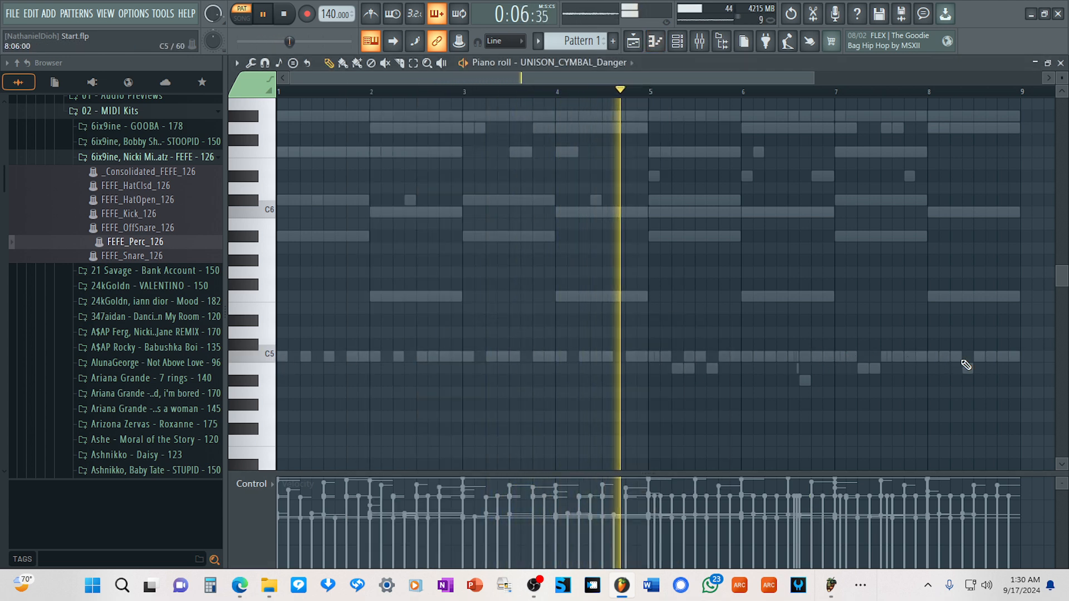
pyautogui.click(1002, 356)
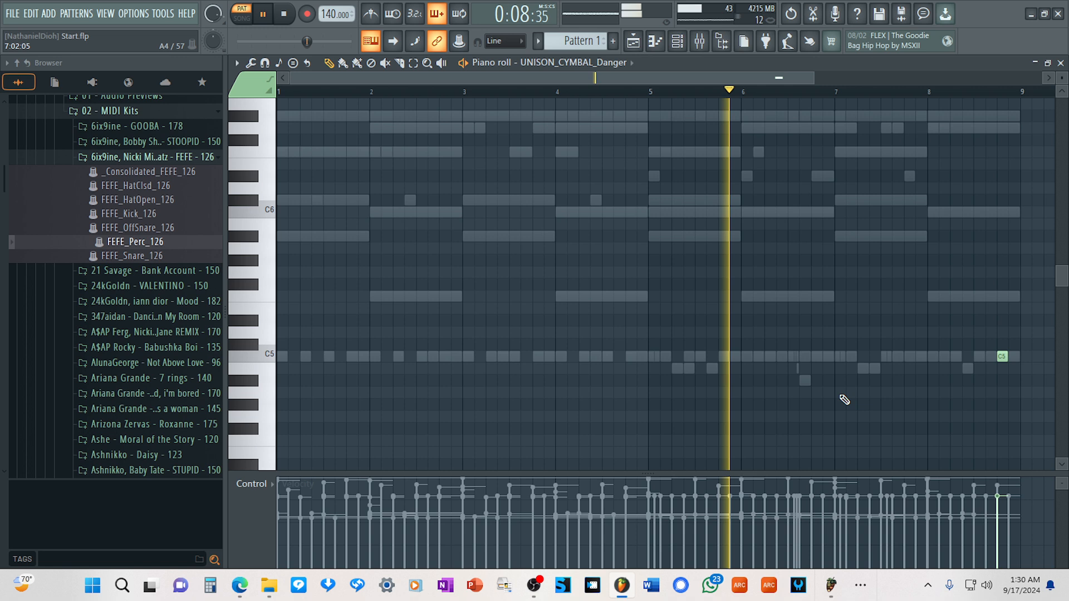
pyautogui.click(1006, 212)
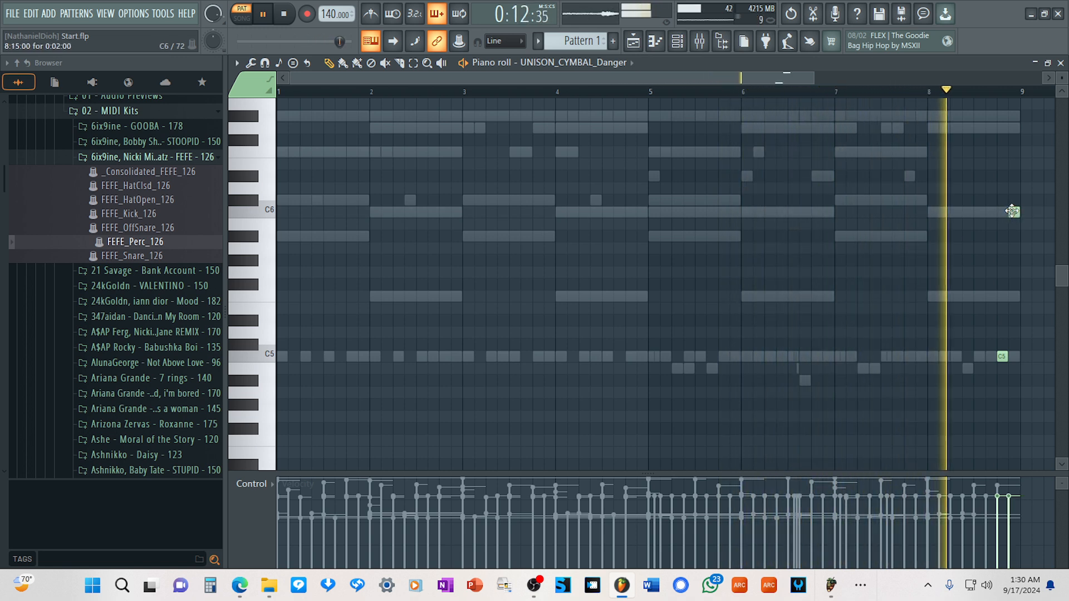
pyautogui.moveTo(1013, 212); pyautogui.dragTo(1002, 213)
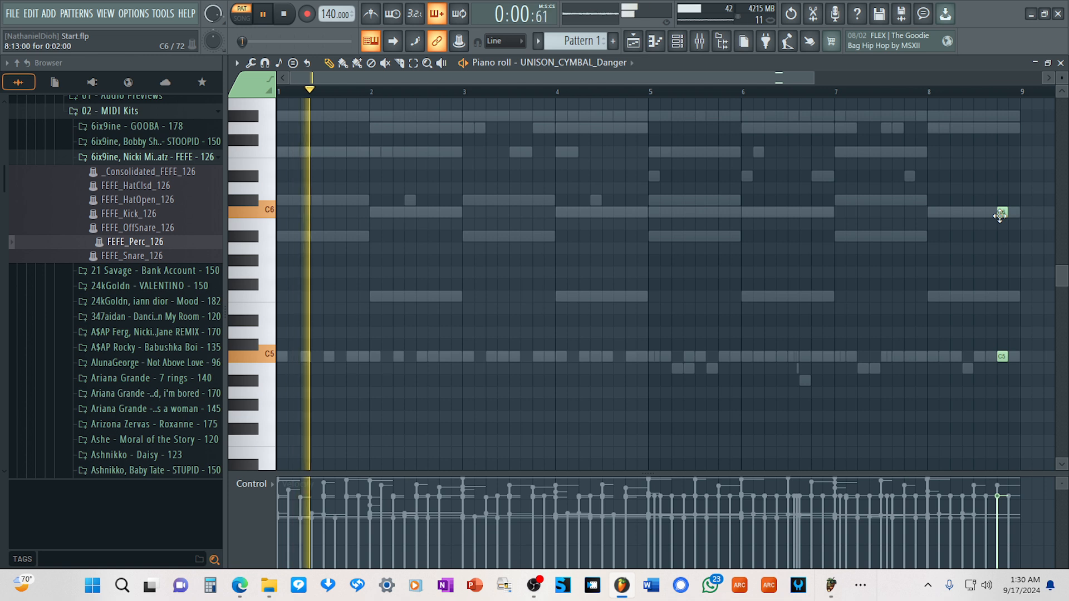
# Adjust the UNISON_CYMBAL_Danger channel volume during playback, collapse the 02 - MIDI Kits folder and stop the pattern.
pyautogui.click(680, 41)
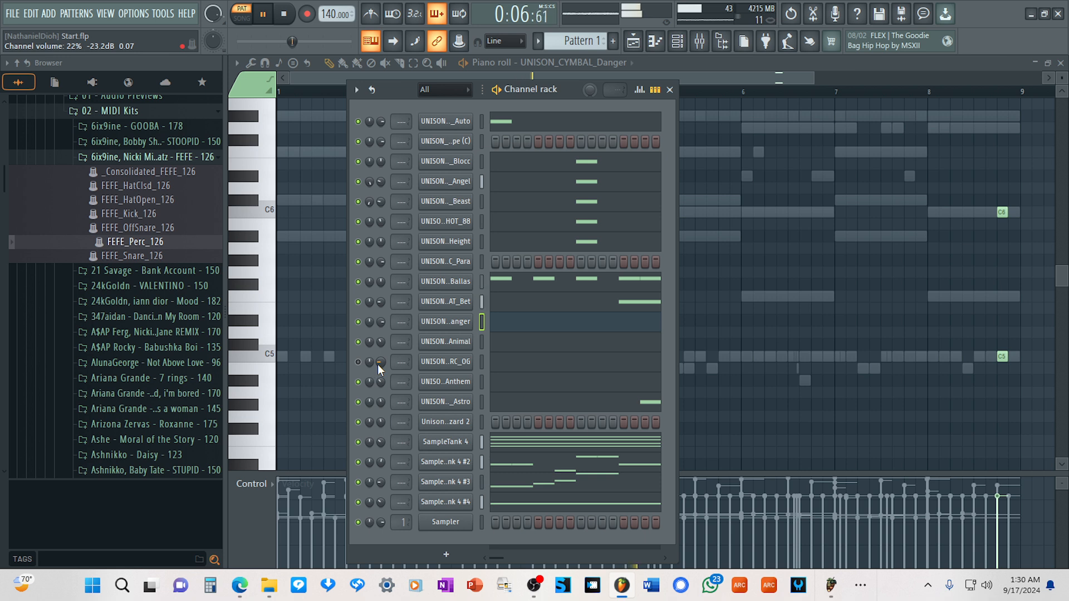
pyautogui.moveTo(383, 322); pyautogui.dragTo(382, 324)
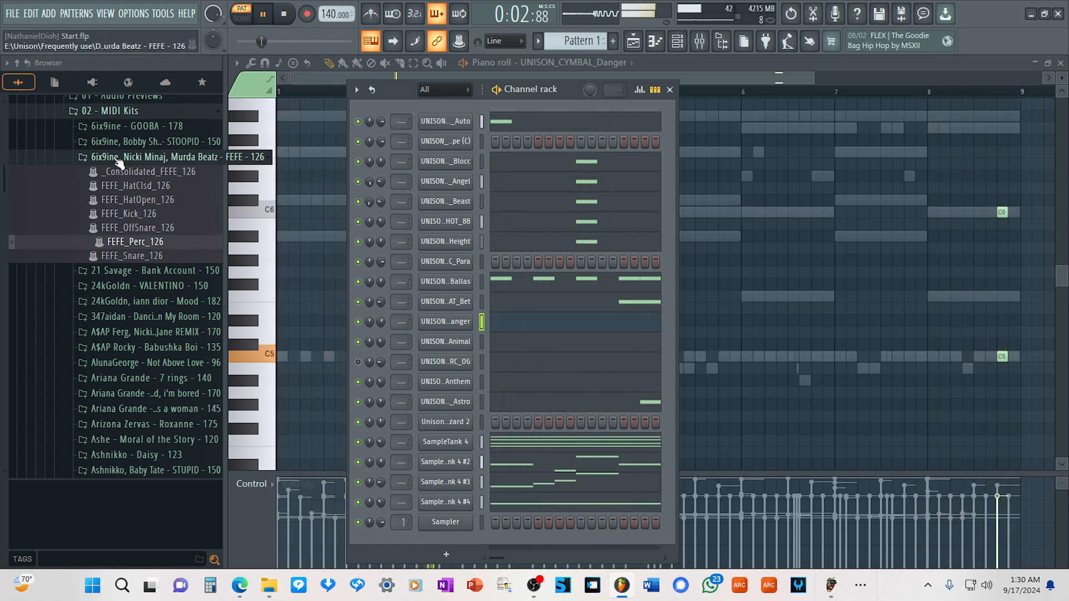
pyautogui.click(95, 111)
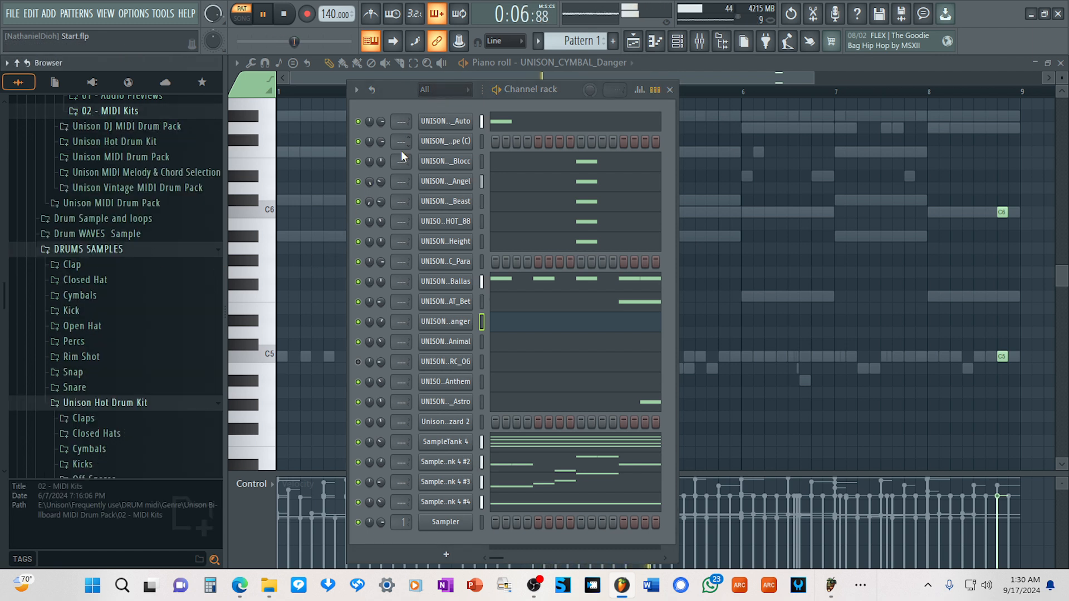
pyautogui.press('space')
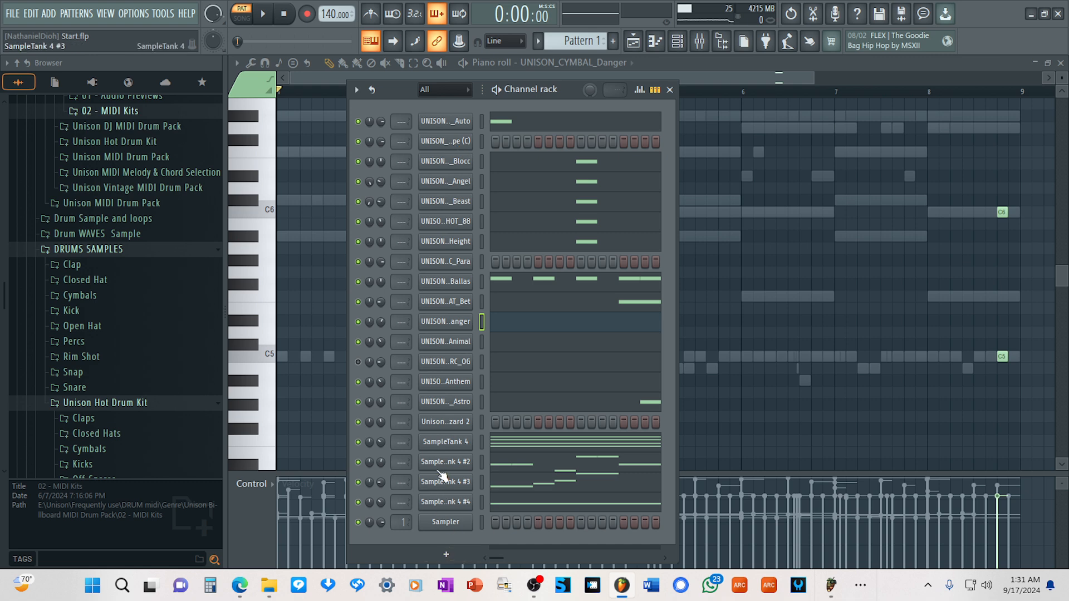
# Insert a Unison Bass Dragon instrument channel next to Unison MIDI Wizard 2 and move its window clear of the channel rack.
pyautogui.rightClick(448, 423)
pyautogui.moveTo(501, 482)
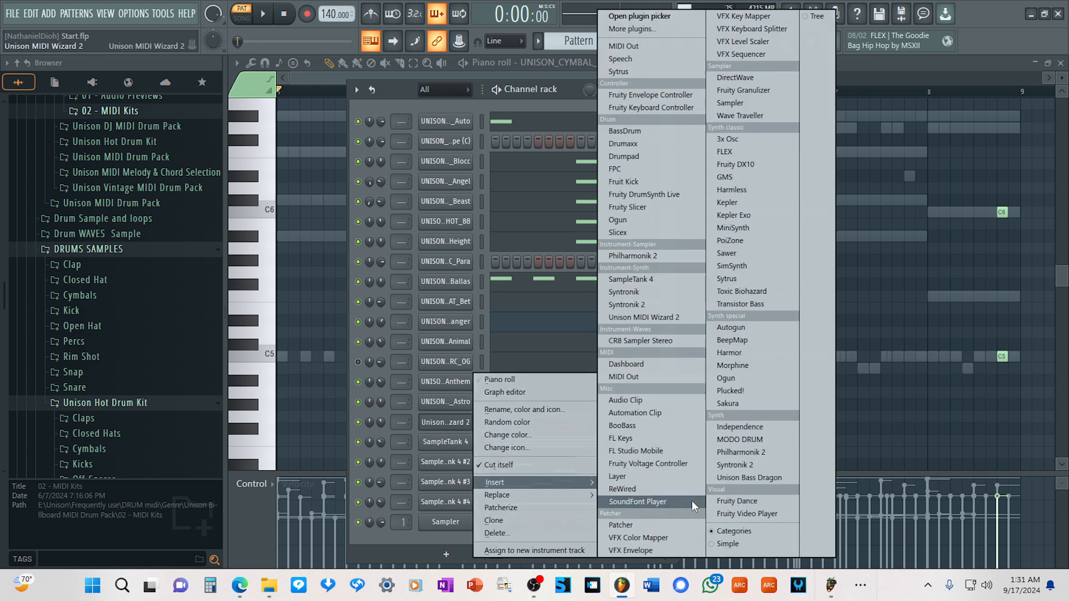
pyautogui.click(747, 478)
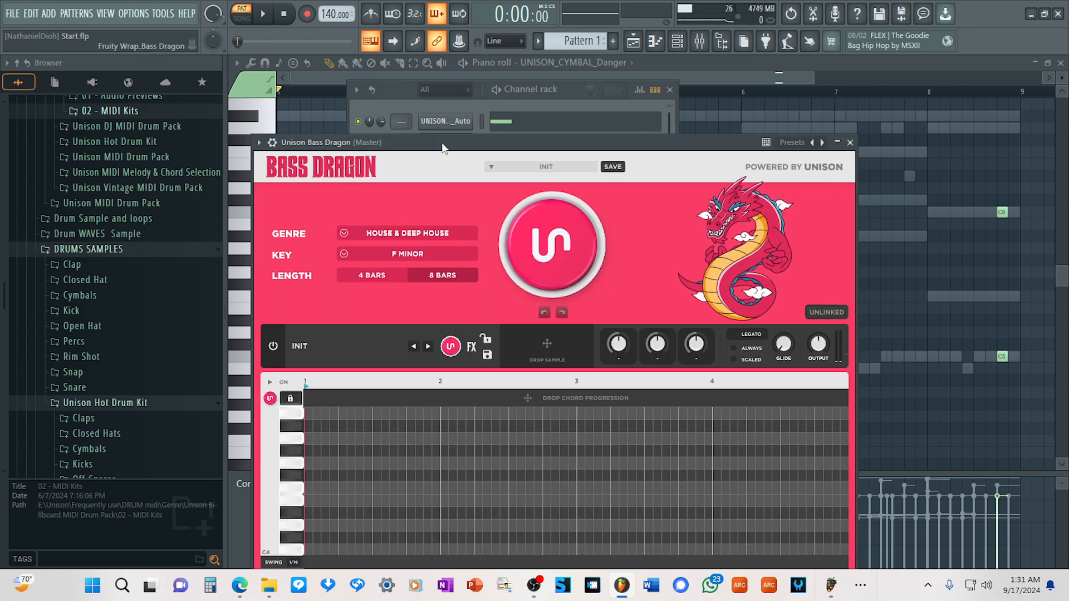
pyautogui.moveTo(442, 143); pyautogui.dragTo(688, 104)
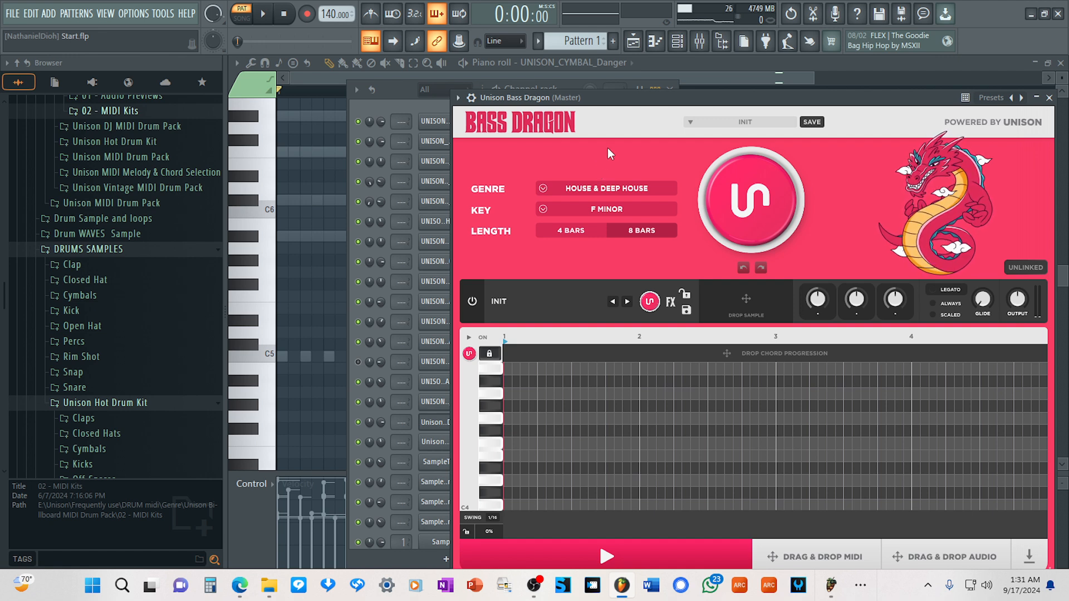
pyautogui.moveTo(678, 91); pyautogui.dragTo(766, 108)
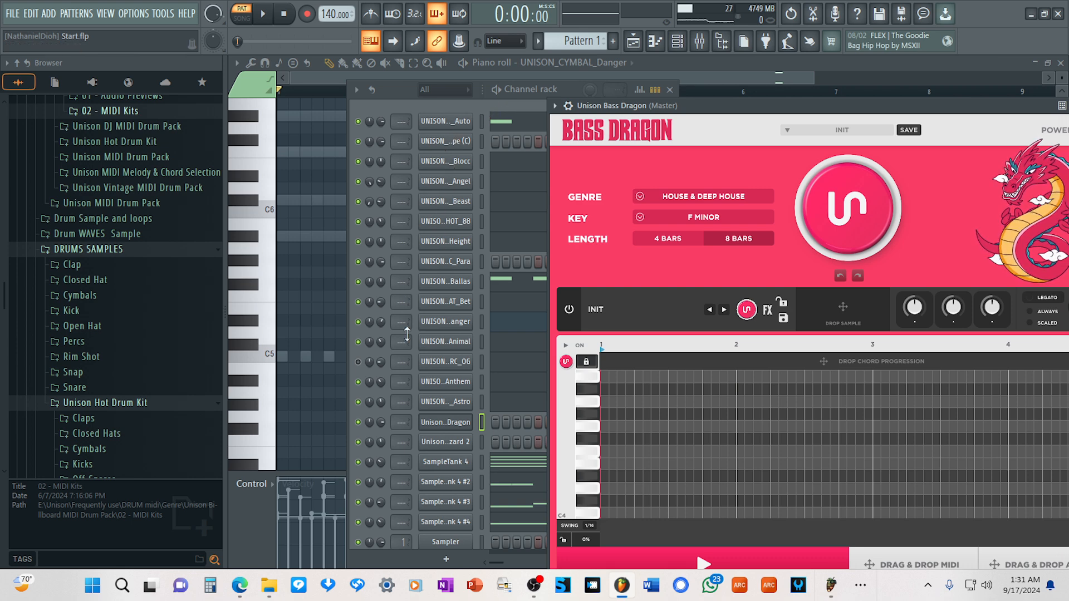
# Check the key and chord progression in Unison MIDI Wizard 2 and the chord notes in the SampleTank 4 piano roll.
pyautogui.click(453, 440)
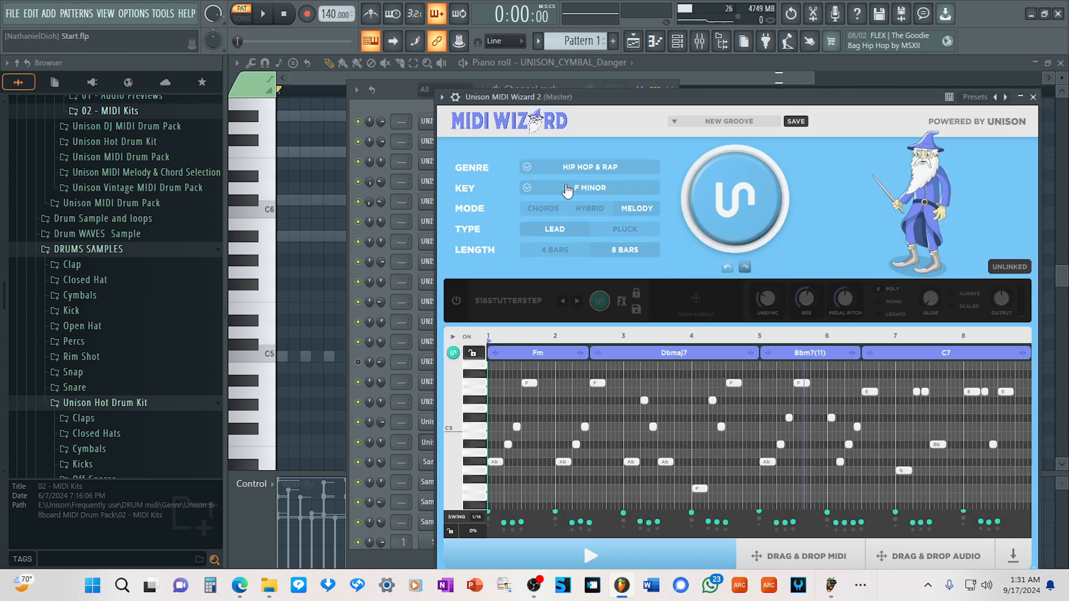
pyautogui.moveTo(613, 89); pyautogui.dragTo(669, 85)
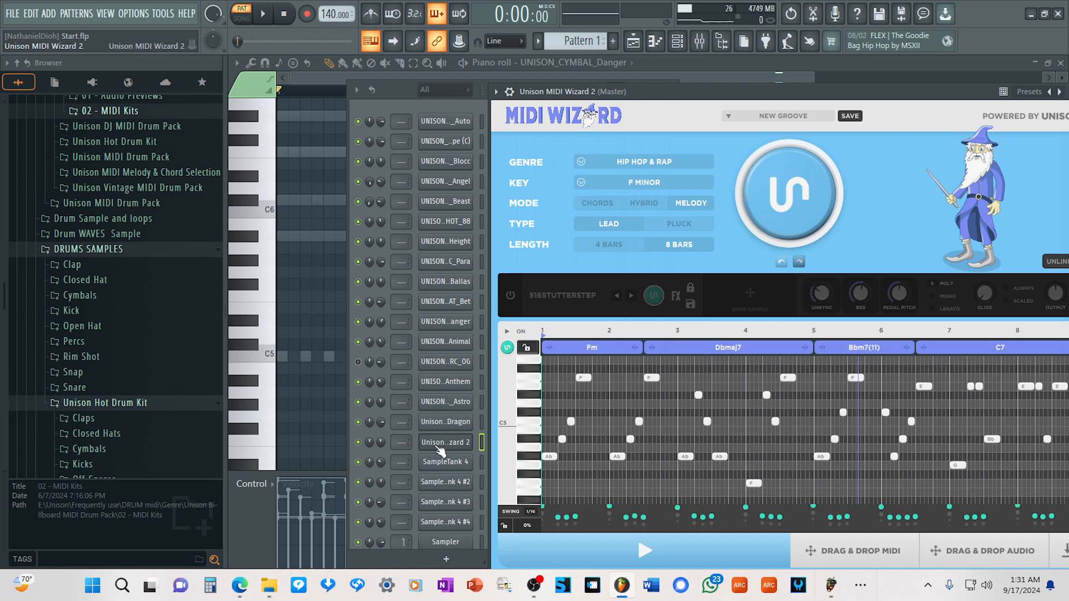
pyautogui.click(447, 423)
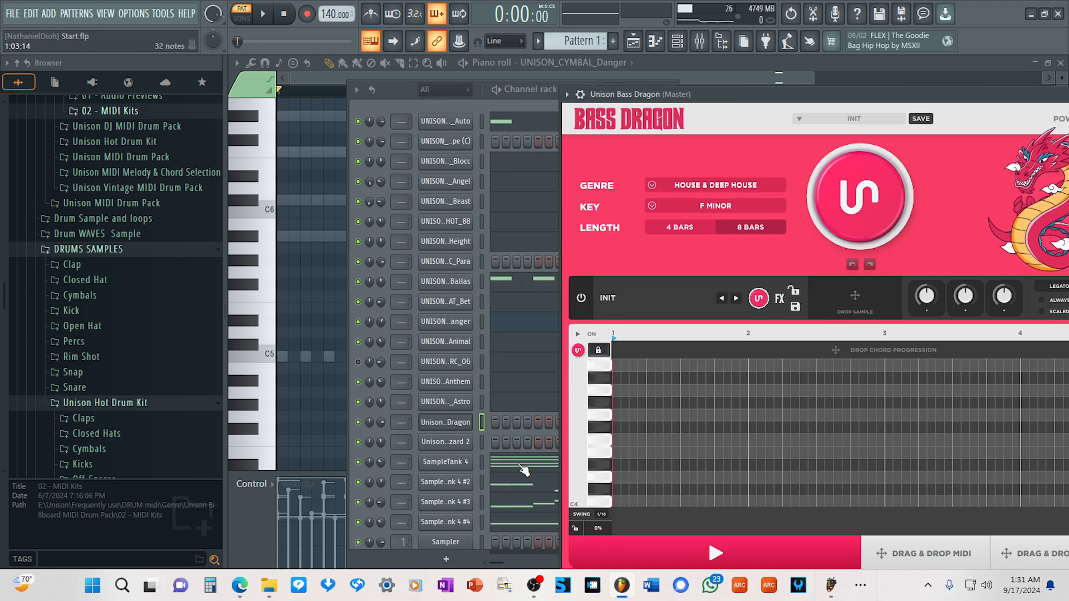
pyautogui.click(523, 471)
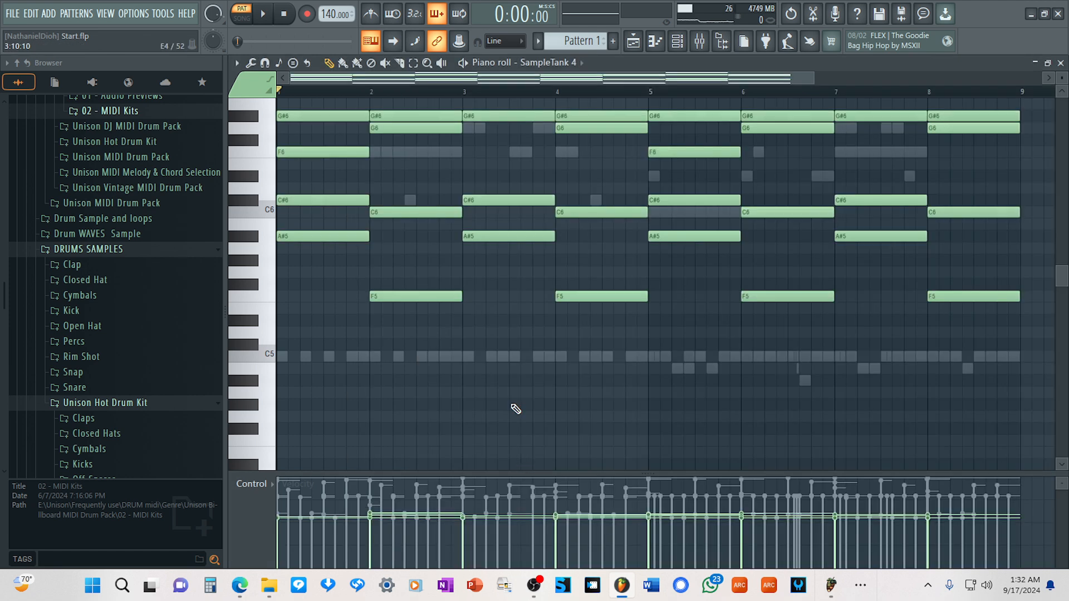
# Bring Bass Dragon back beside the piano roll and close the channel rack.
pyautogui.click(677, 45)
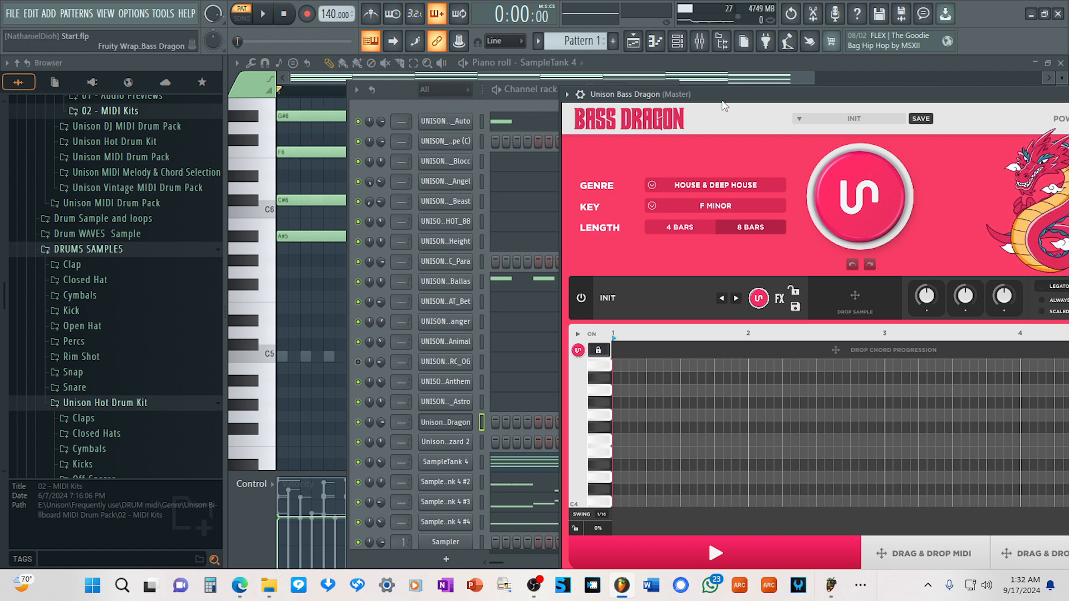
pyautogui.moveTo(724, 99); pyautogui.dragTo(680, 82)
pyautogui.click(387, 89)
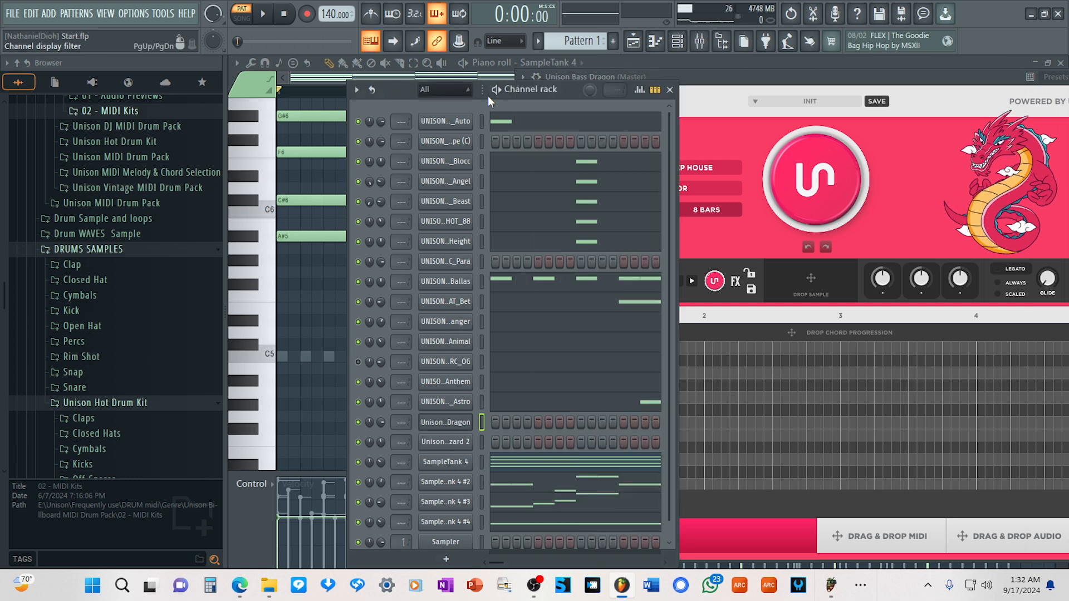
pyautogui.click(670, 90)
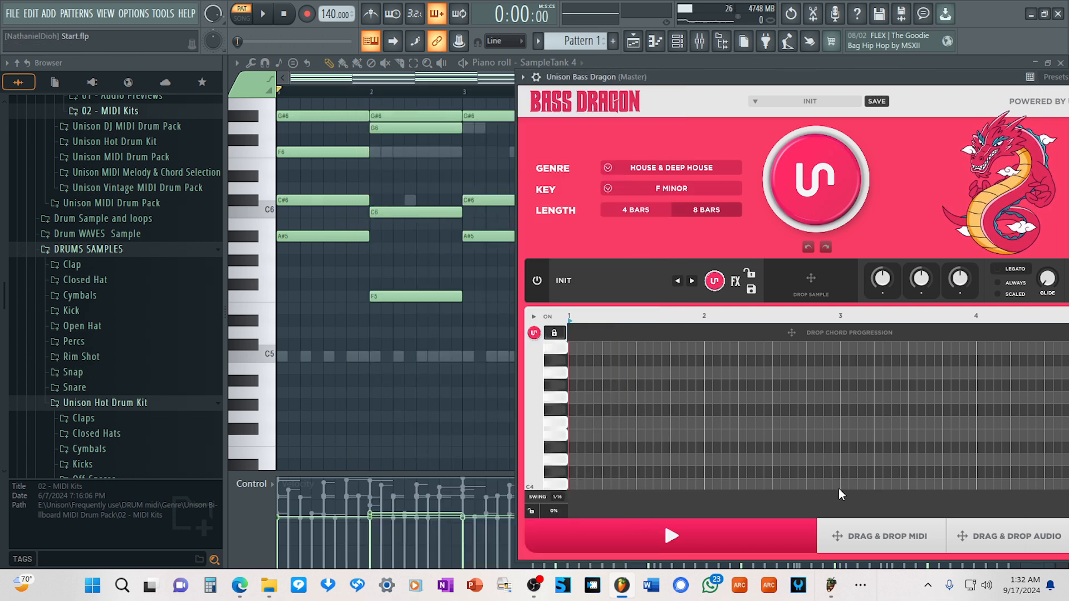
# Set the Bass Dragon genre to Trap and load the FILTH preset from the 808 sounds.
pyautogui.click(664, 174)
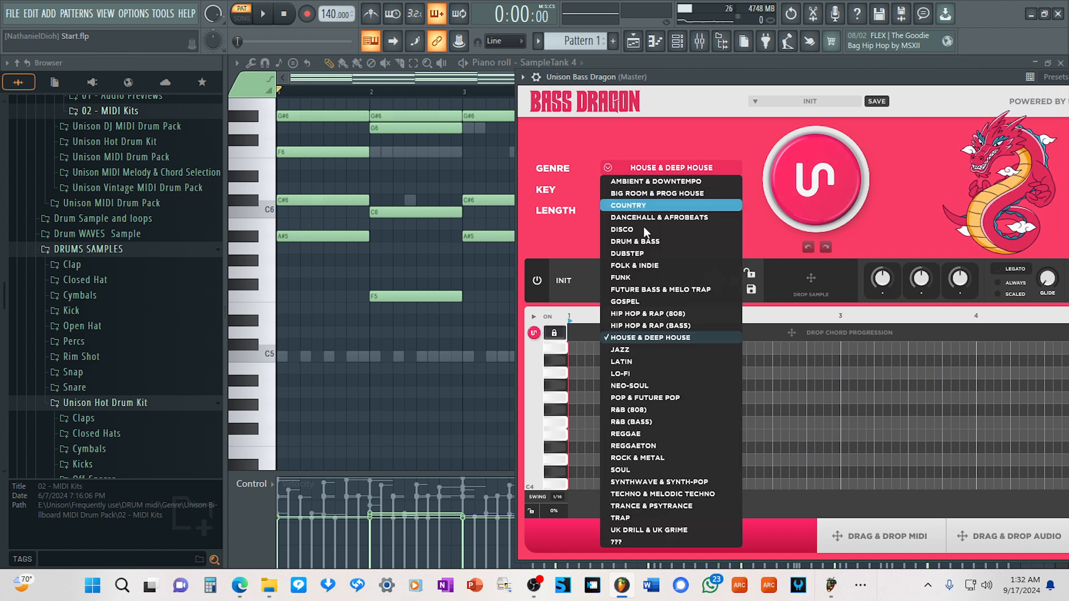
pyautogui.click(624, 520)
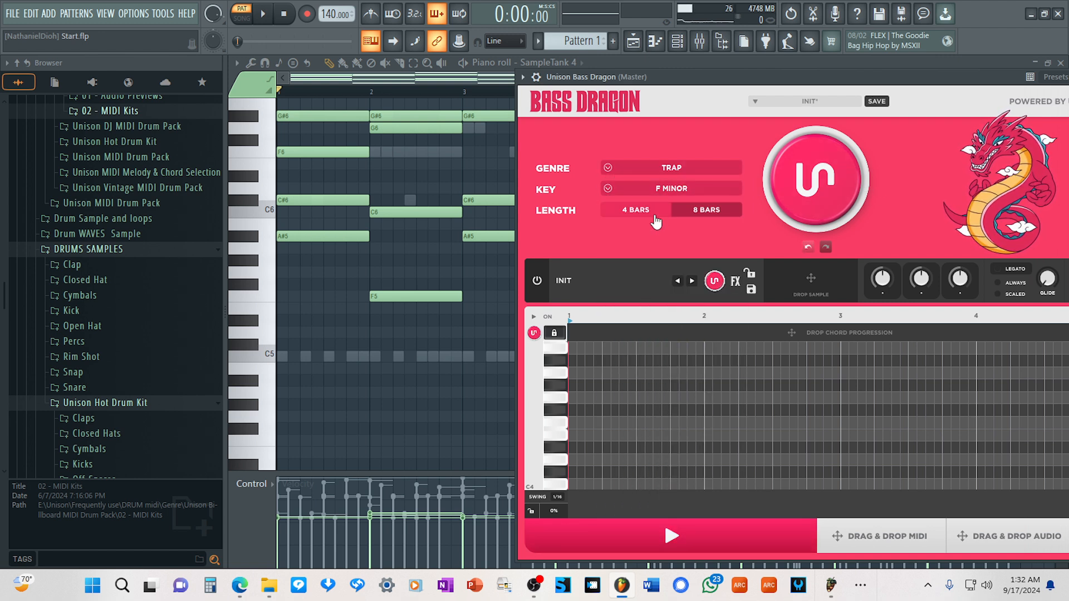
pyautogui.click(649, 282)
pyautogui.moveTo(626, 305)
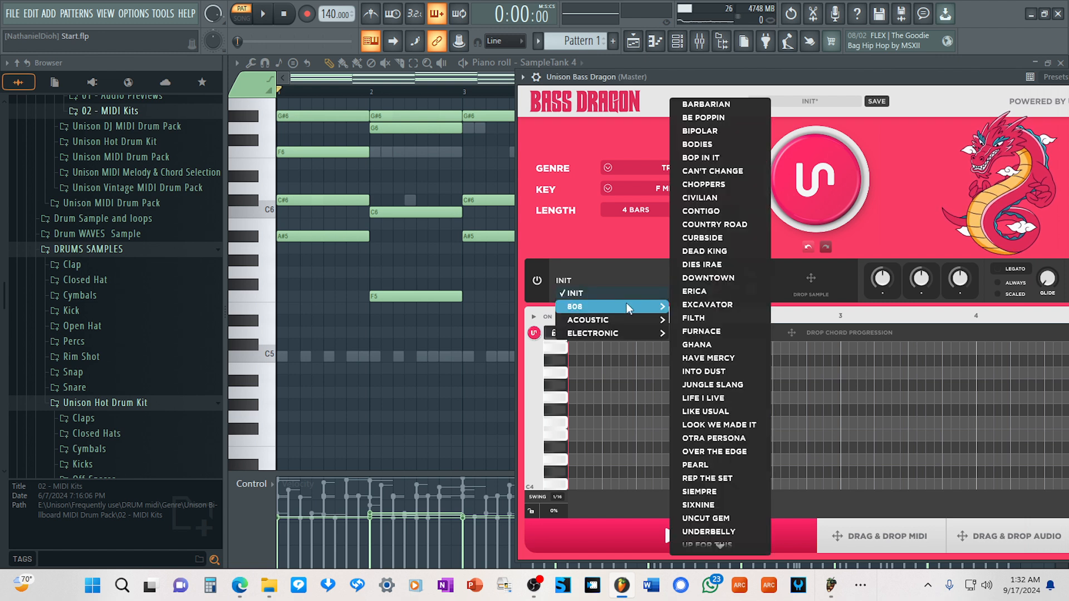
pyautogui.click(710, 321)
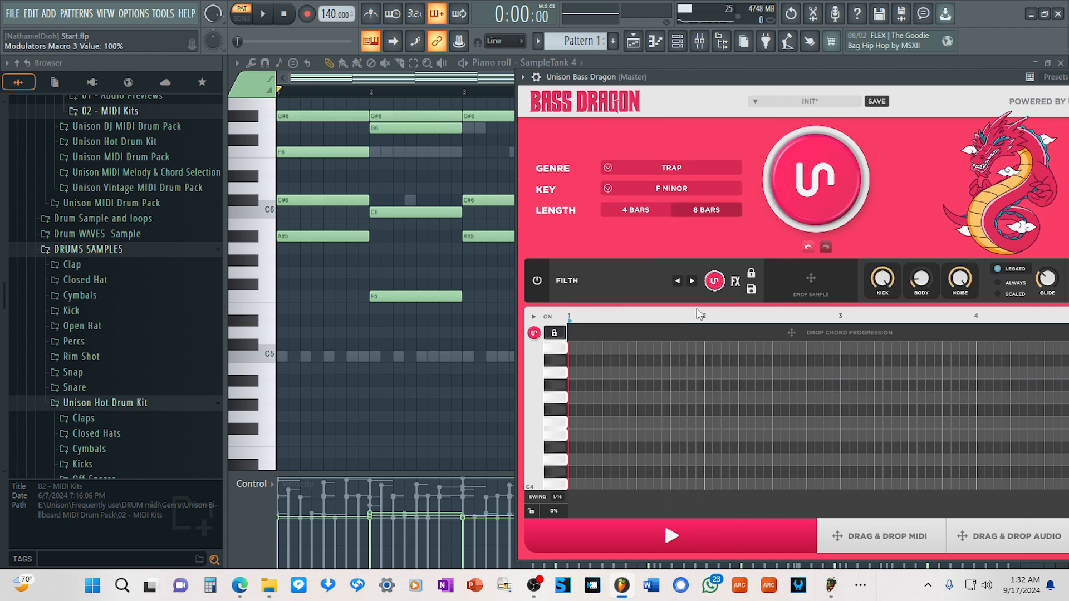
# Generate a 4-bar Trap bassline in F minor with Bass Dragon and preview it briefly.
pyautogui.click(643, 212)
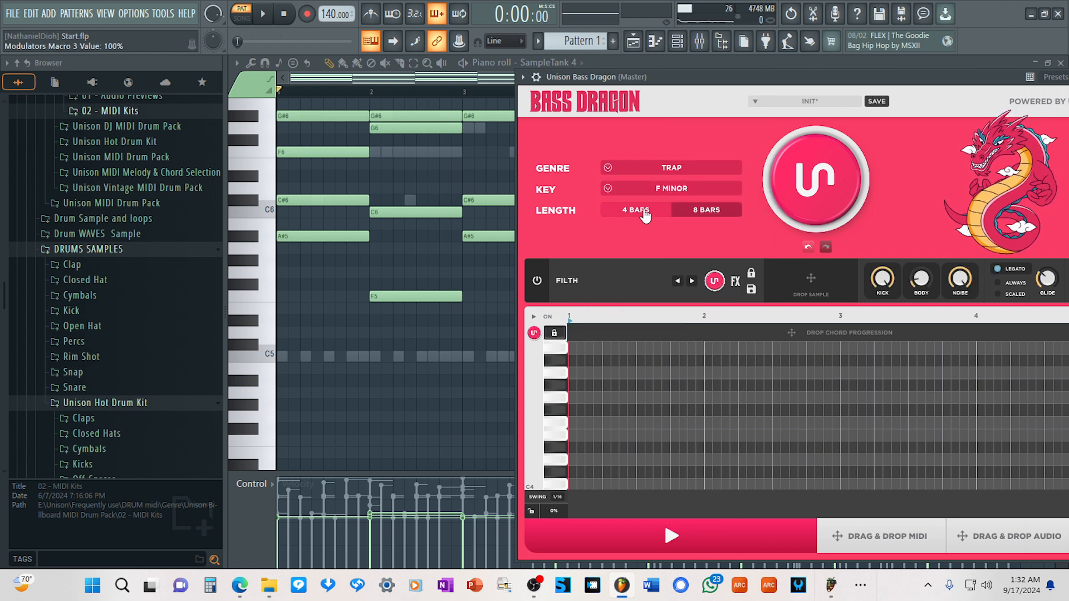
pyautogui.click(810, 191)
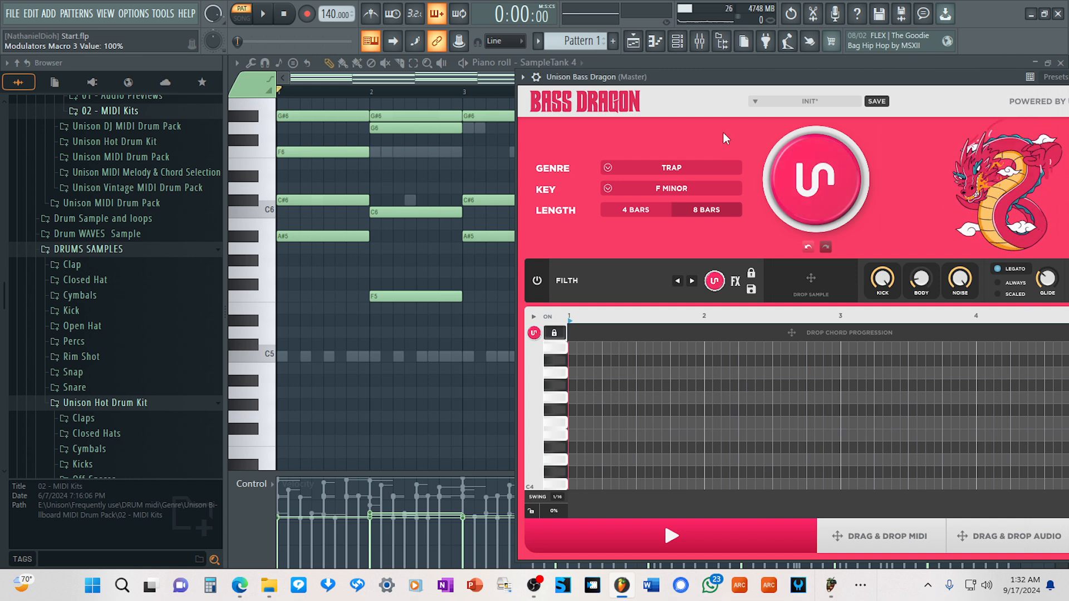
pyautogui.moveTo(714, 69); pyautogui.dragTo(667, 57)
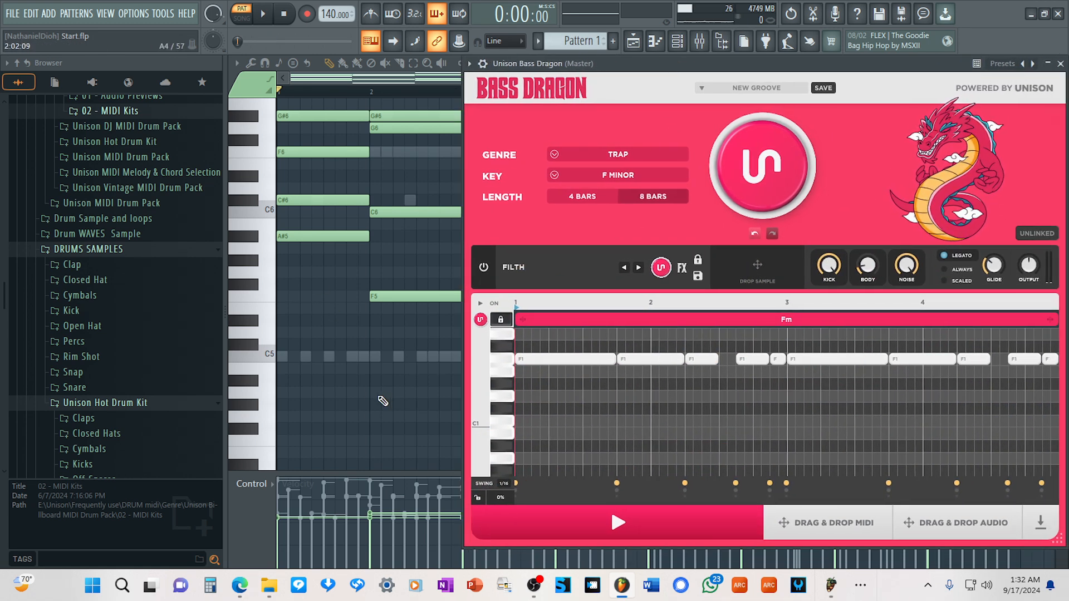
pyautogui.click(583, 524)
pyautogui.click(583, 524)
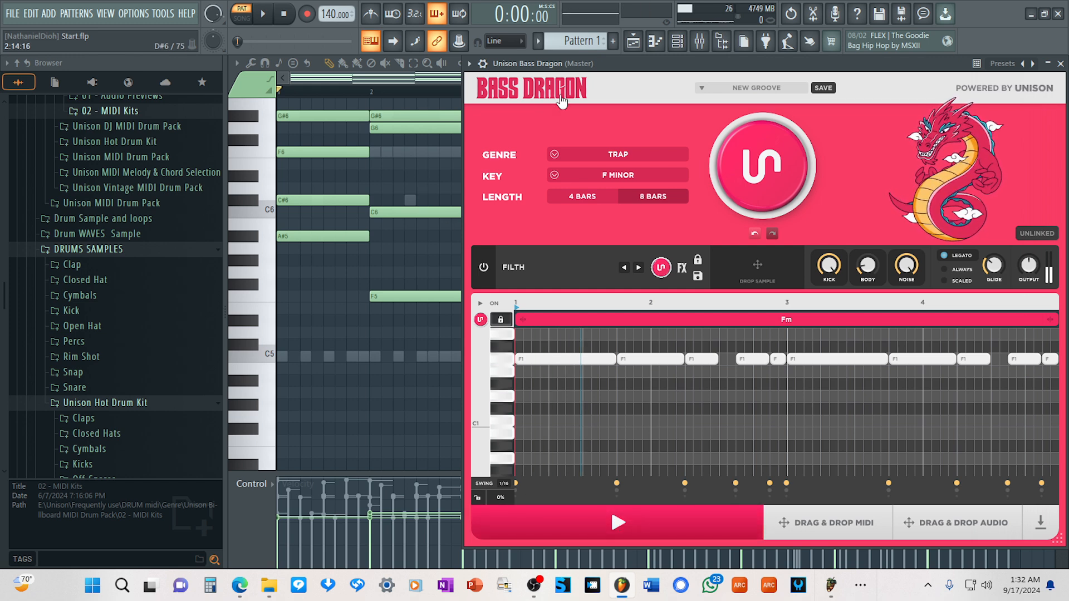
# Set the Bass Dragon bassline length to 8 bars and audition it together with the pattern.
pyautogui.click(677, 40)
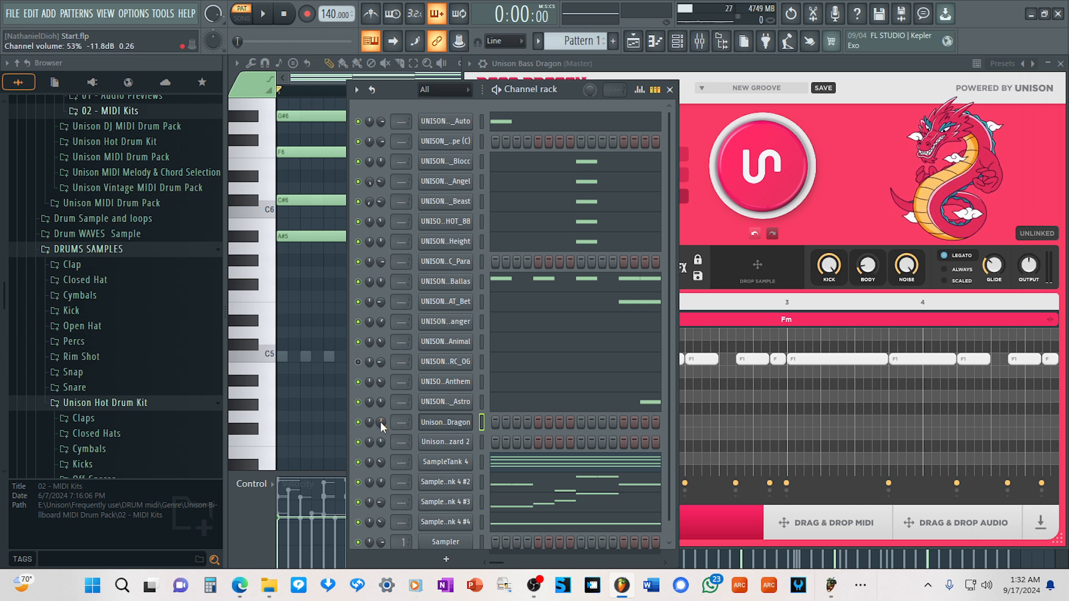
pyautogui.click(736, 64)
pyautogui.click(639, 529)
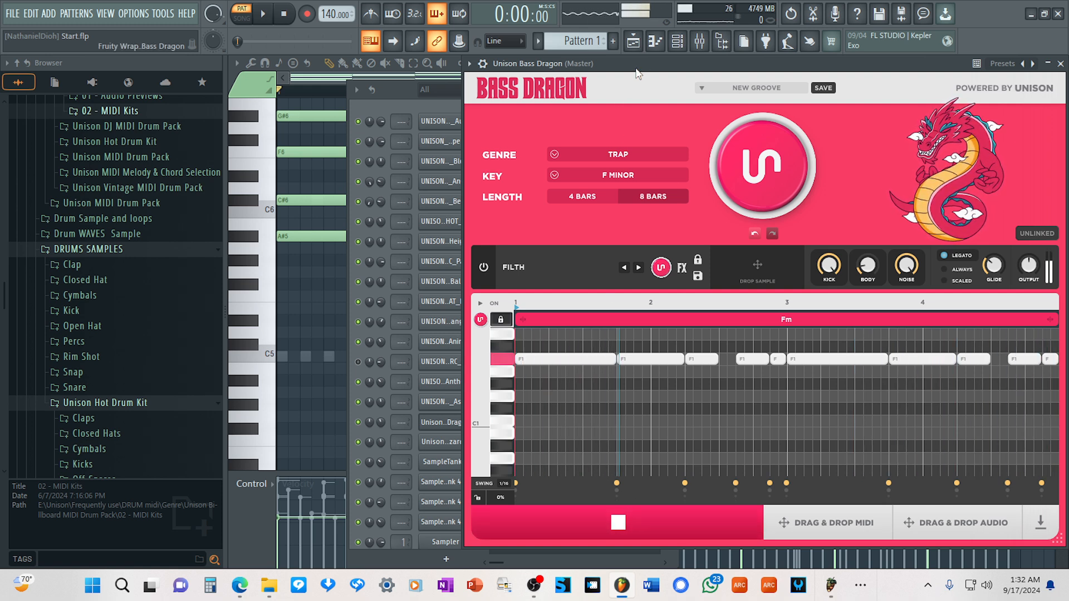
pyautogui.moveTo(646, 61); pyautogui.dragTo(699, 62)
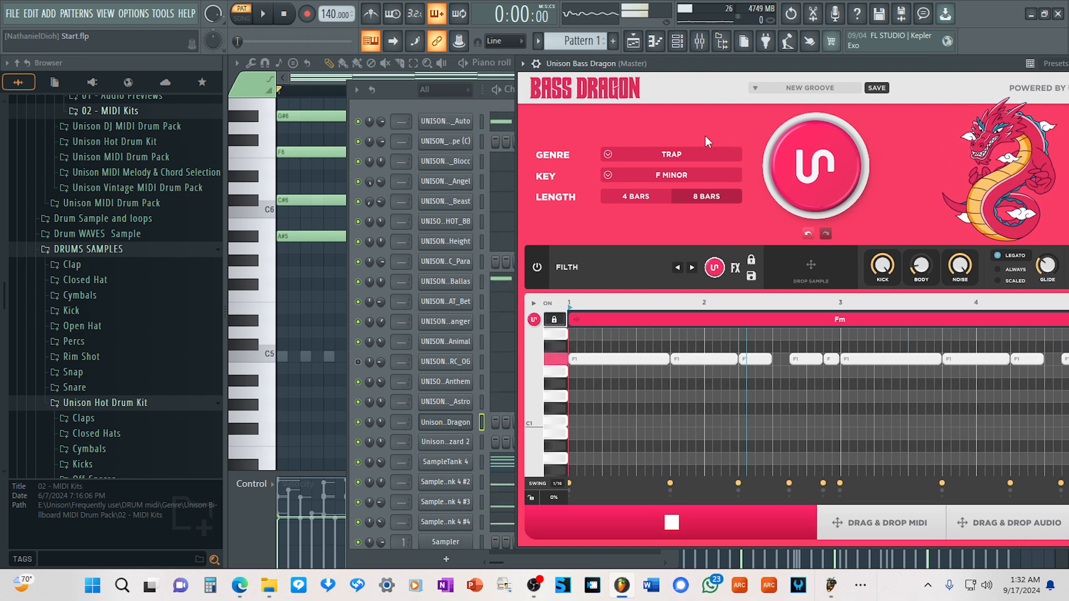
pyautogui.click(701, 197)
pyautogui.press('space')
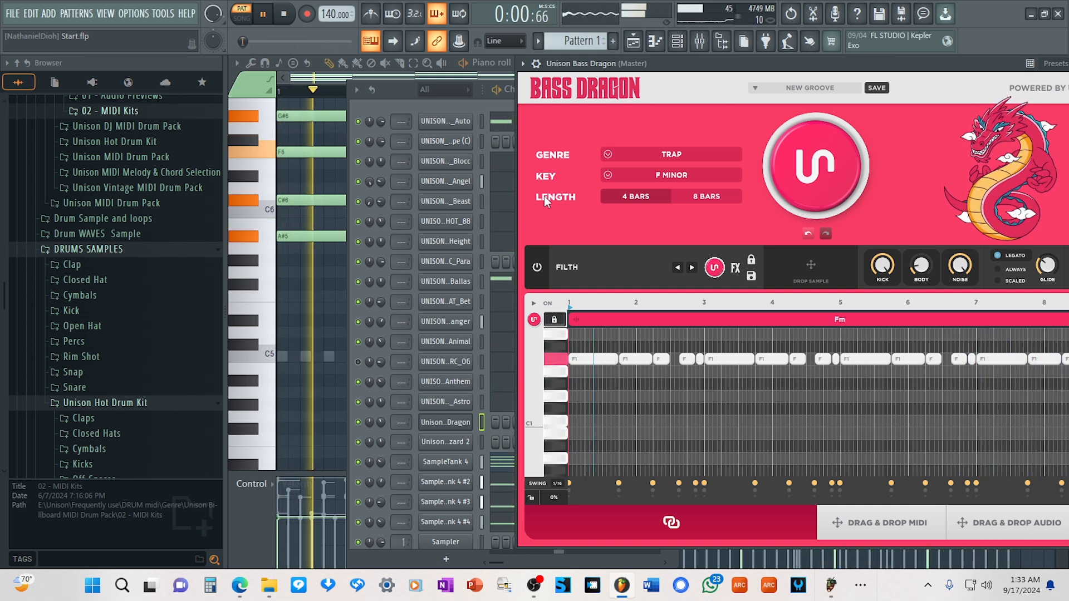
pyautogui.press('space')
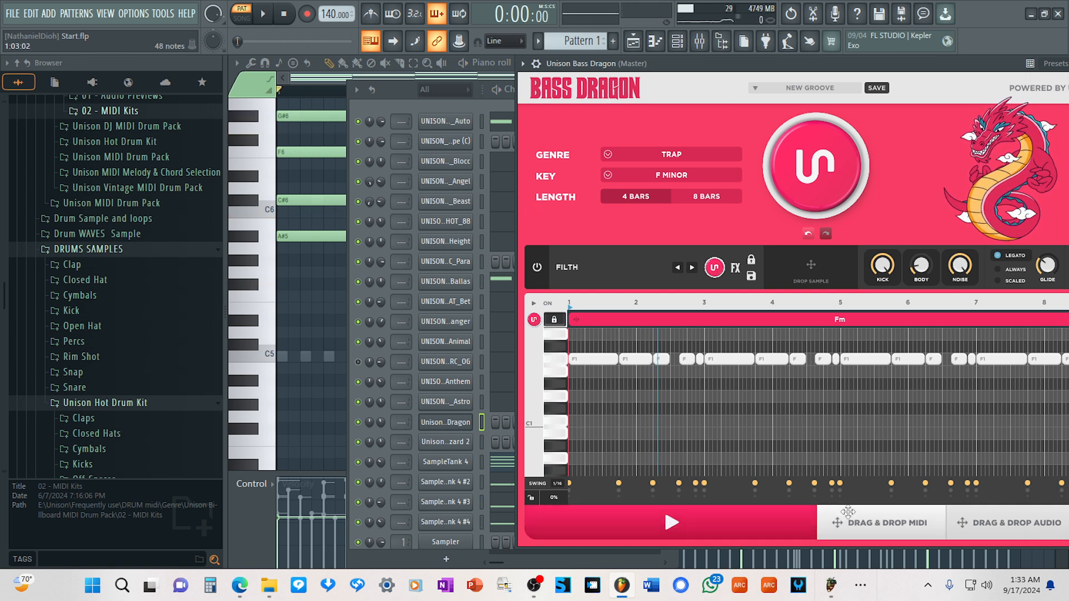
# Transfer the generated Bass Dragon MIDI onto the UNISON channel ending in "pe (C)" in the channel rack.
pyautogui.moveTo(876, 526); pyautogui.dragTo(826, 518)
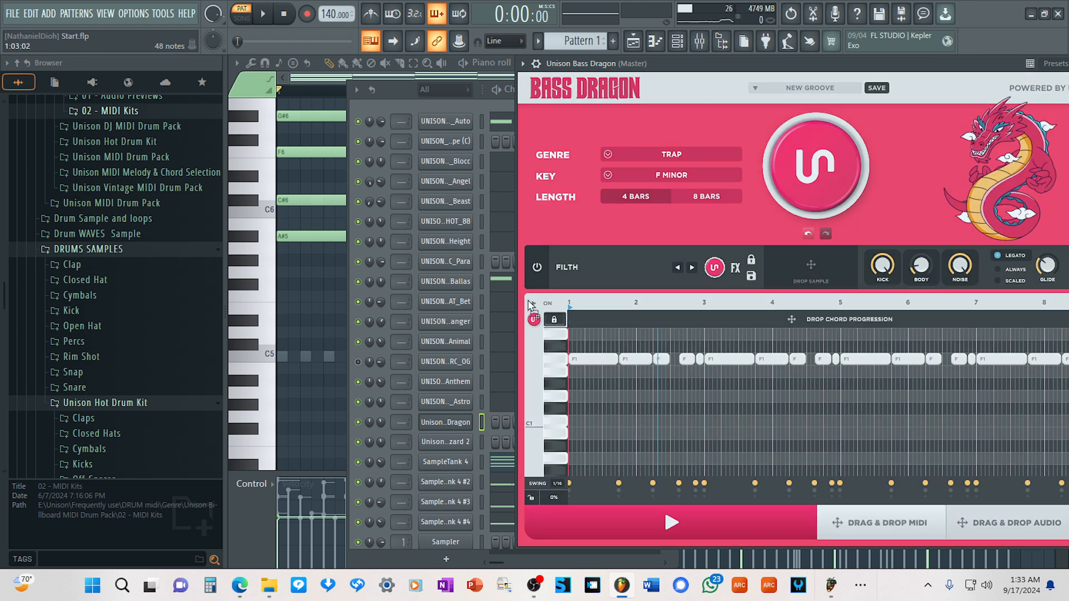
pyautogui.moveTo(530, 304); pyautogui.dragTo(450, 125)
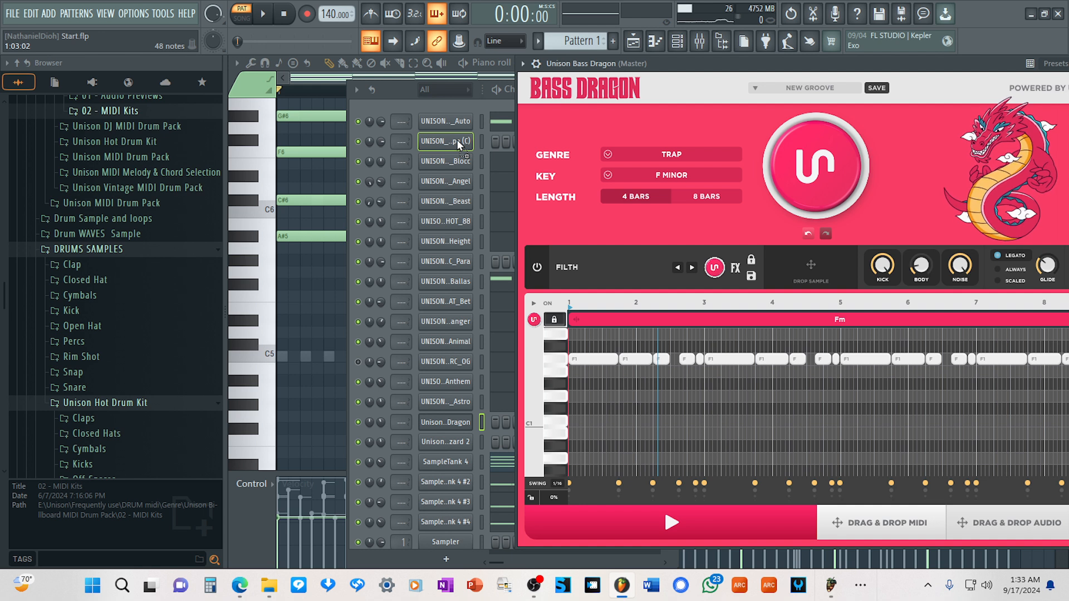
pyautogui.moveTo(456, 139); pyautogui.dragTo(456, 139)
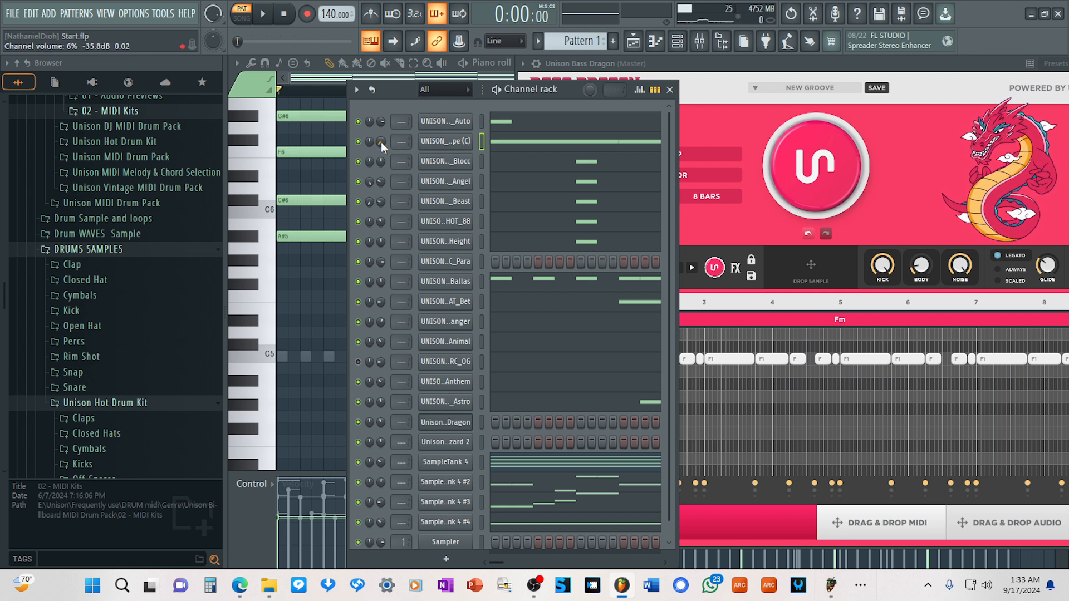
# Switch off Bass Dragon's FILTH sound and raise the UNISON_808_Ape (C) channel volume to 44% during playback.
pyautogui.click(751, 67)
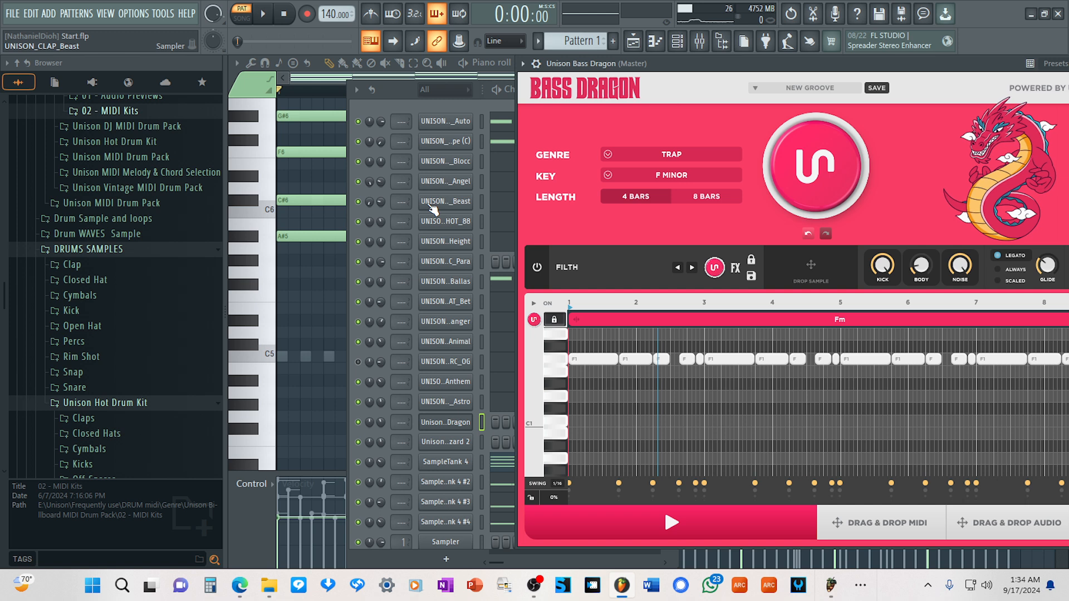
pyautogui.click(537, 268)
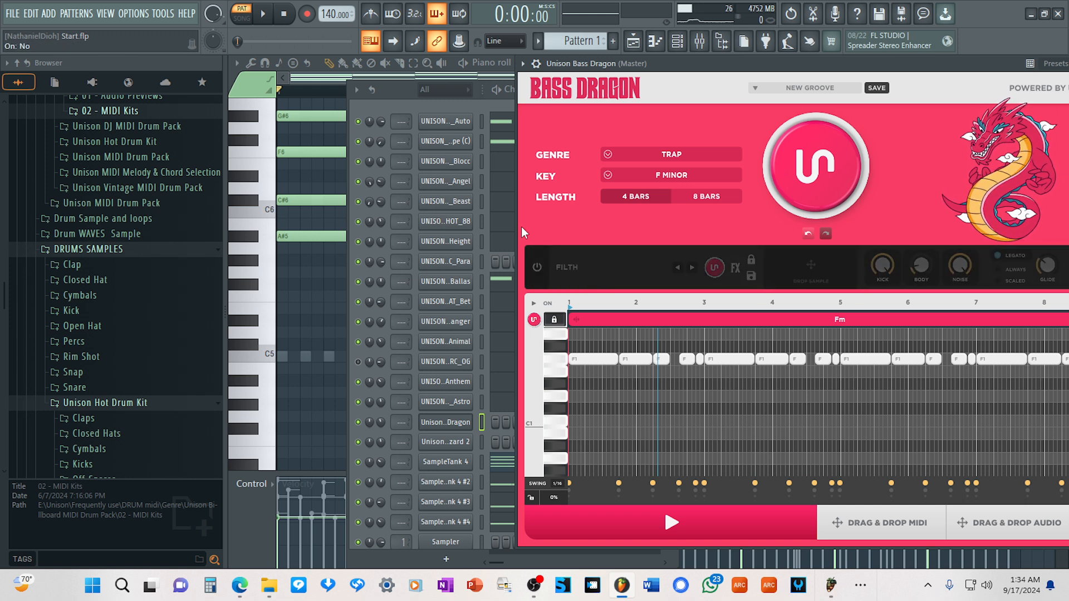
pyautogui.press('space')
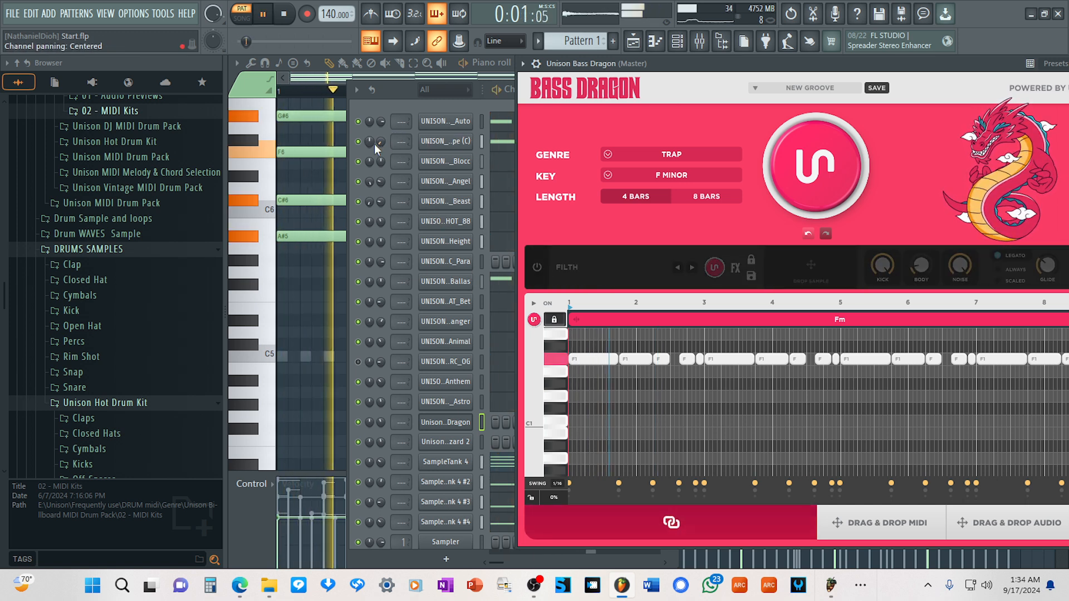
pyautogui.scroll(9, 378, 143)
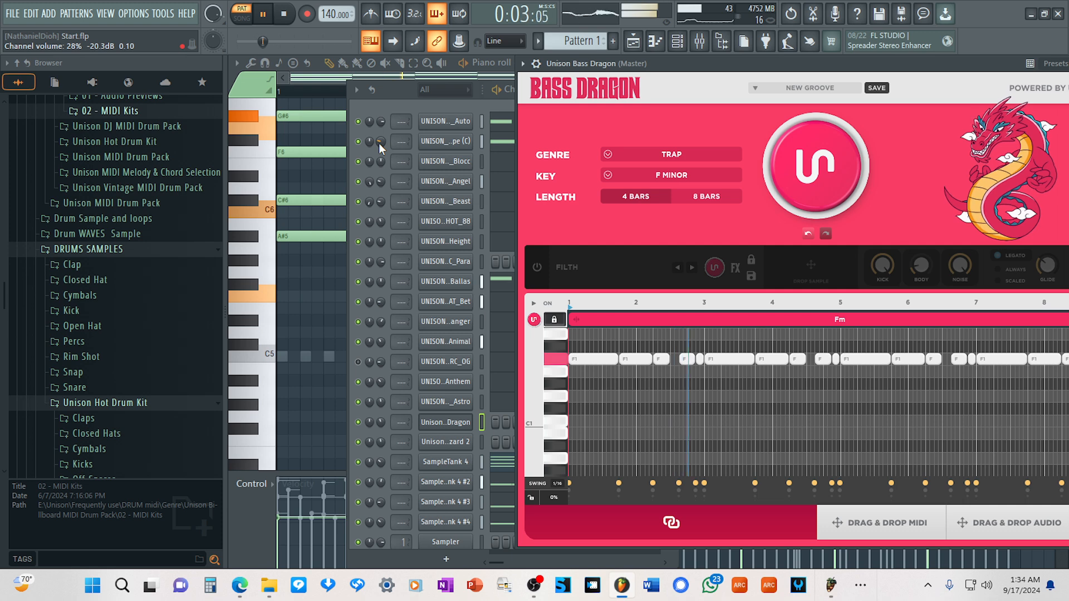
pyautogui.scroll(5, 378, 143)
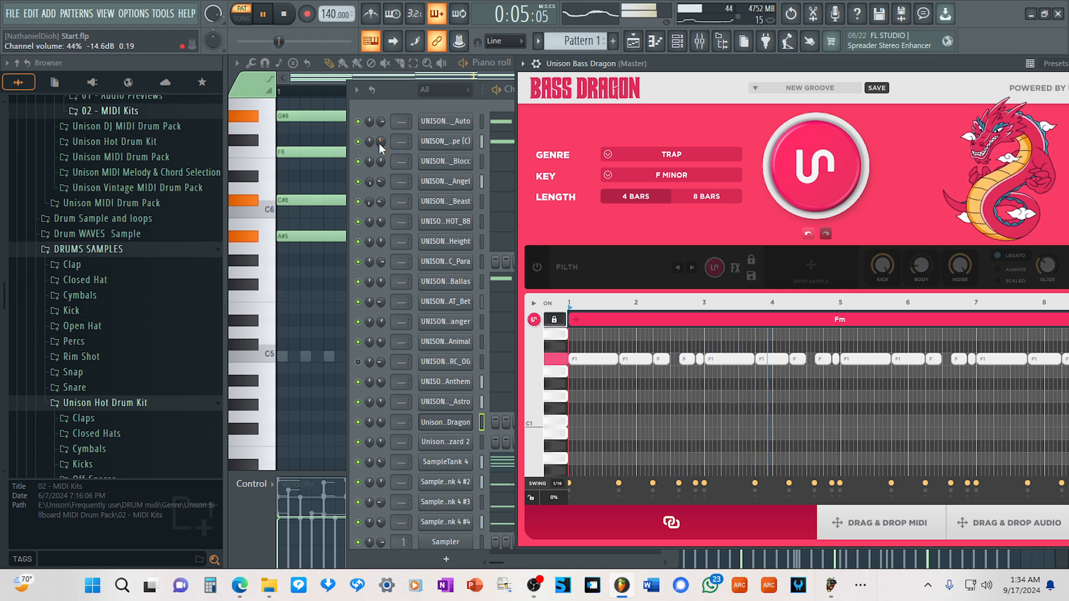
# Check the UNISON_808_Ape (C) sampler settings and examine its bassline notes in the piano roll.
pyautogui.click(444, 141)
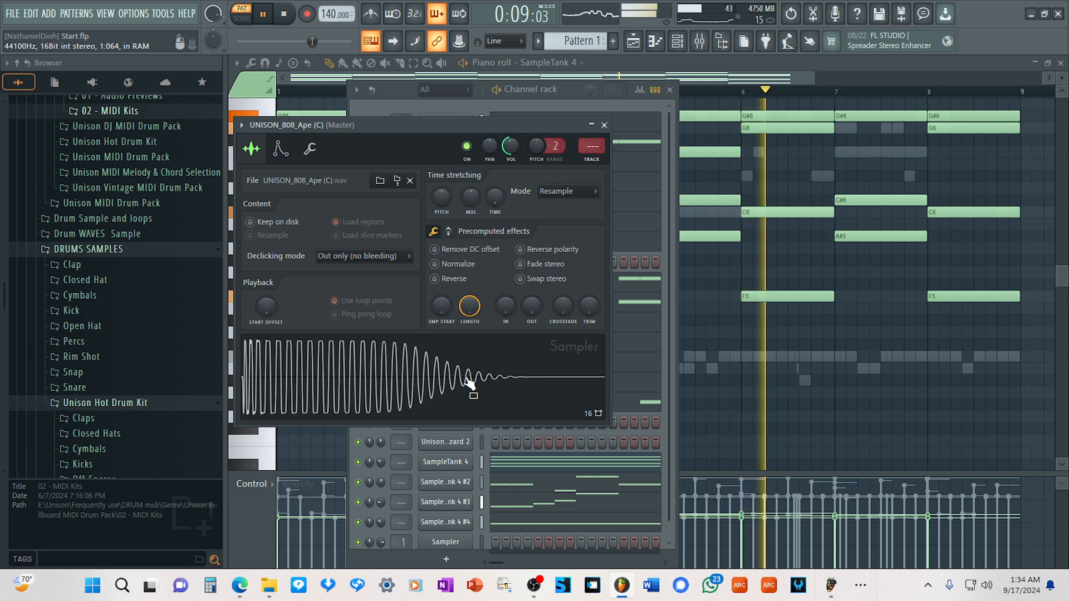
pyautogui.press('space')
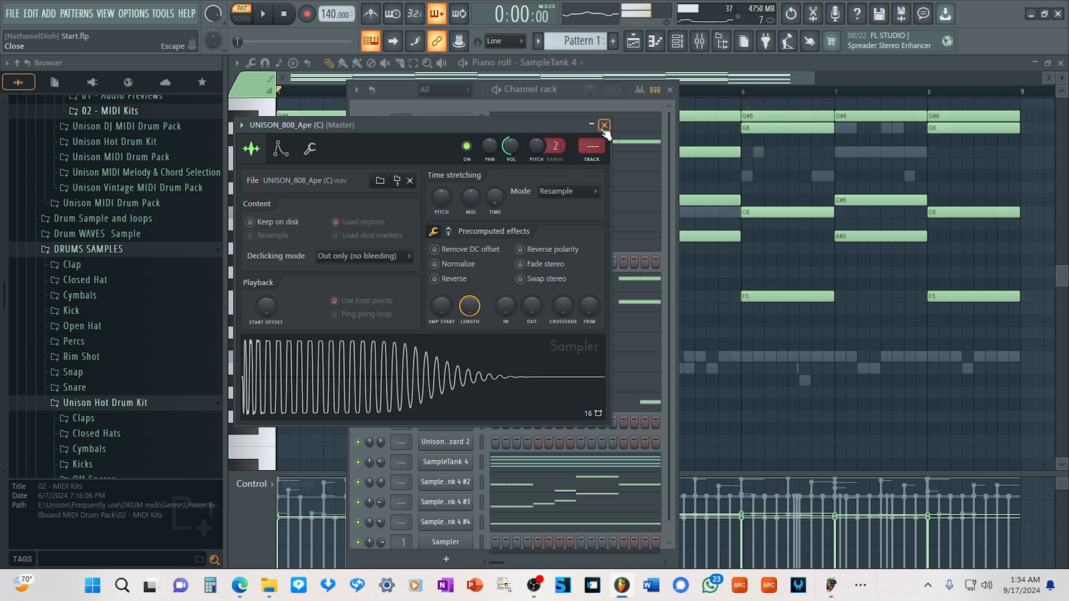
pyautogui.click(596, 109)
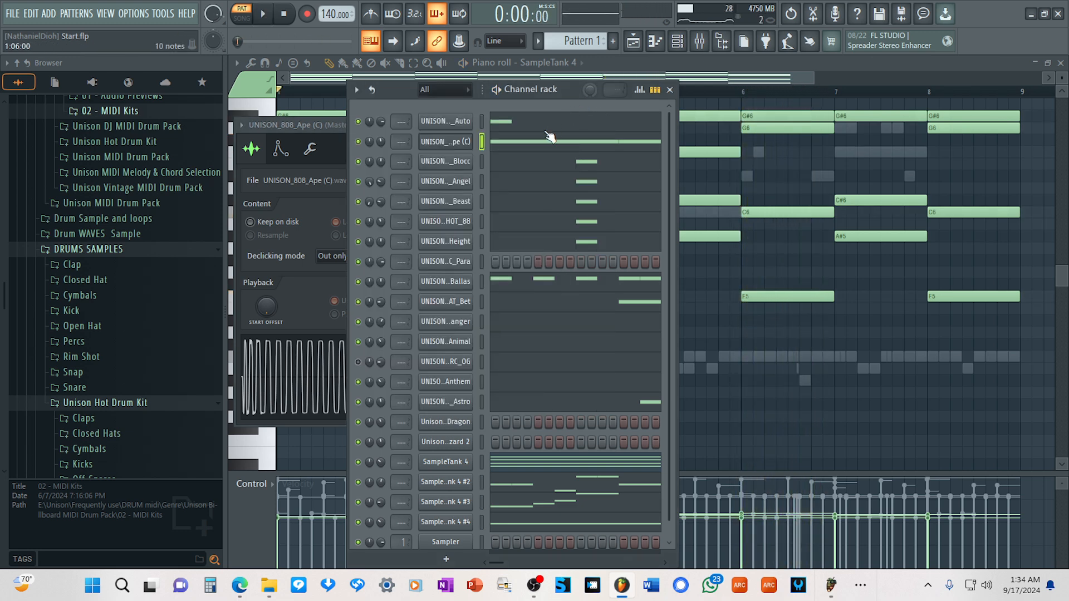
pyautogui.click(533, 145)
pyautogui.scroll(-6, 525, 234)
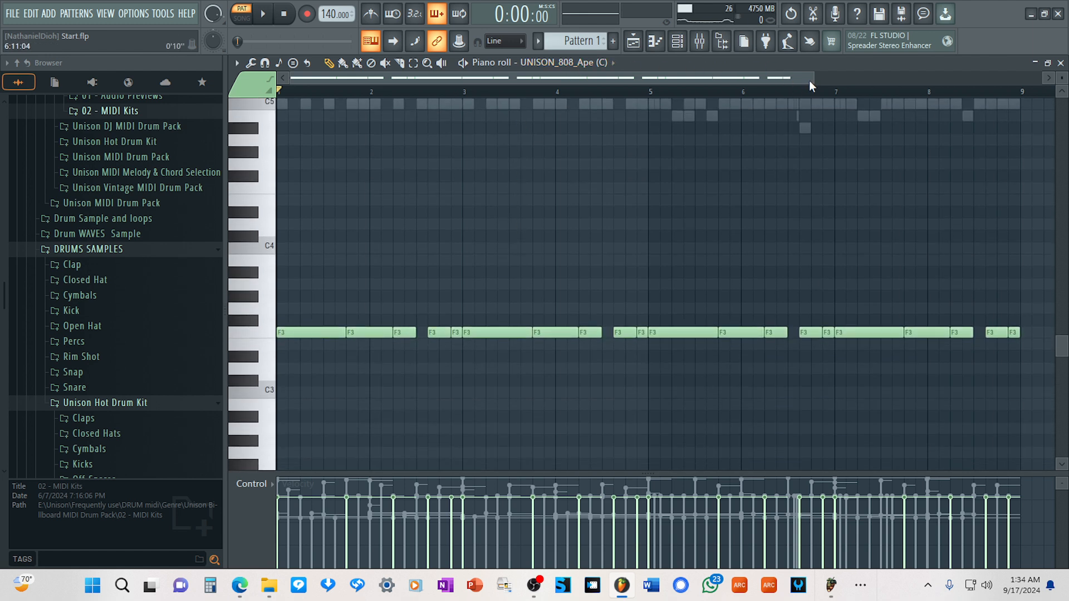
pyautogui.scroll(-2, 809, 83)
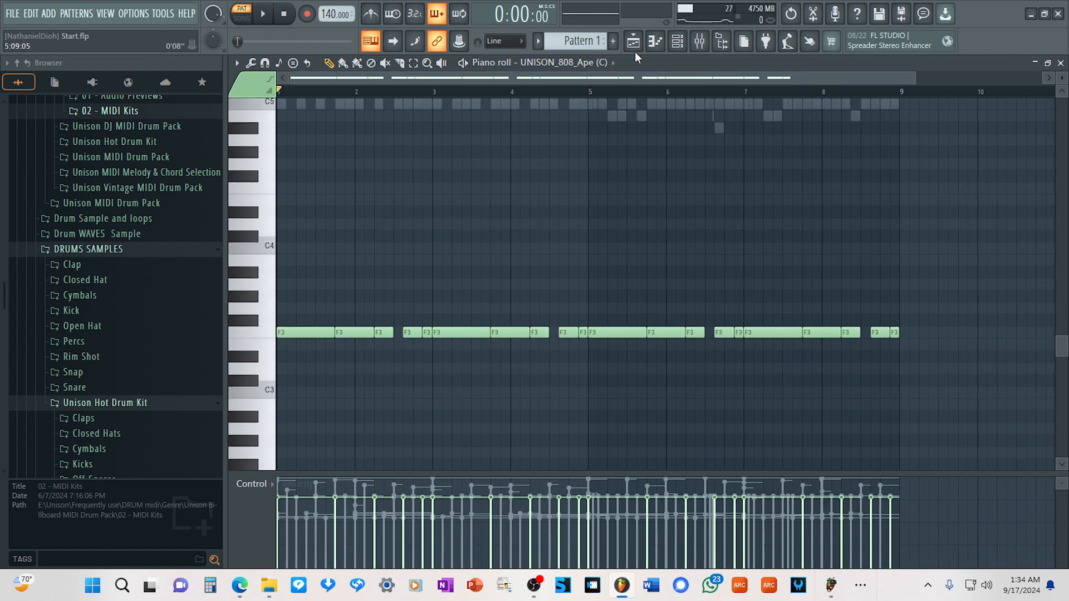
# Review the volume envelope settings of the UNISON_808_Ape (C) channel.
pyautogui.click(686, 45)
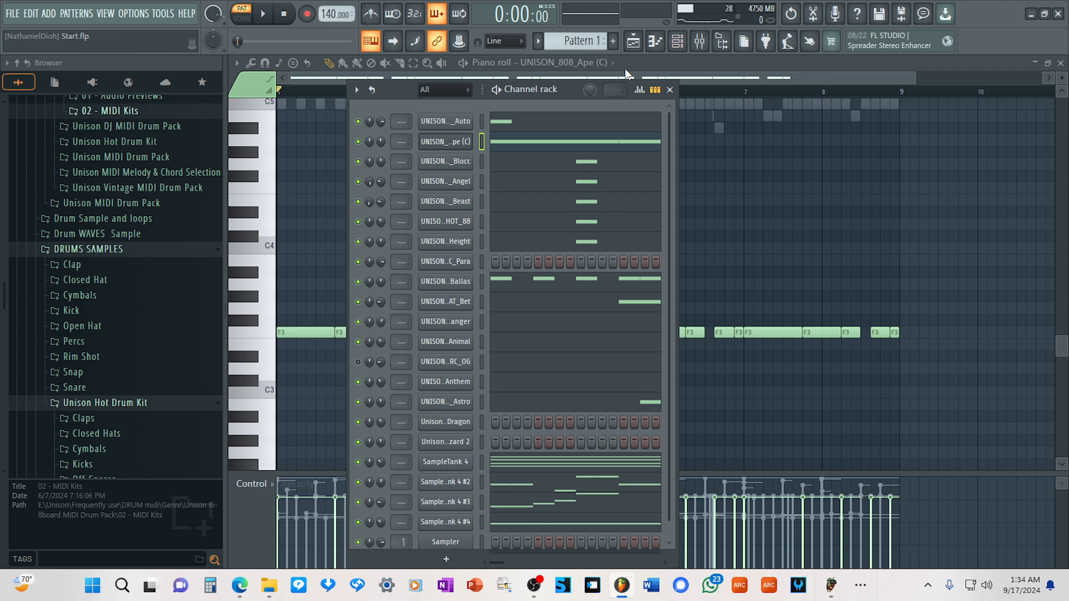
pyautogui.rightClick(454, 141)
pyautogui.press('Escape')
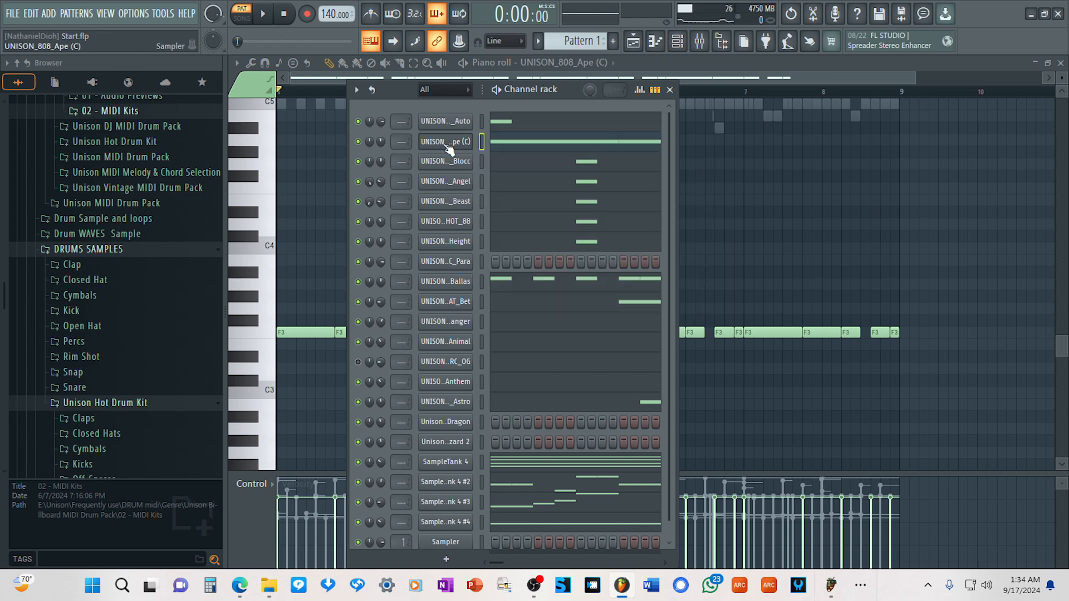
pyautogui.click(454, 141)
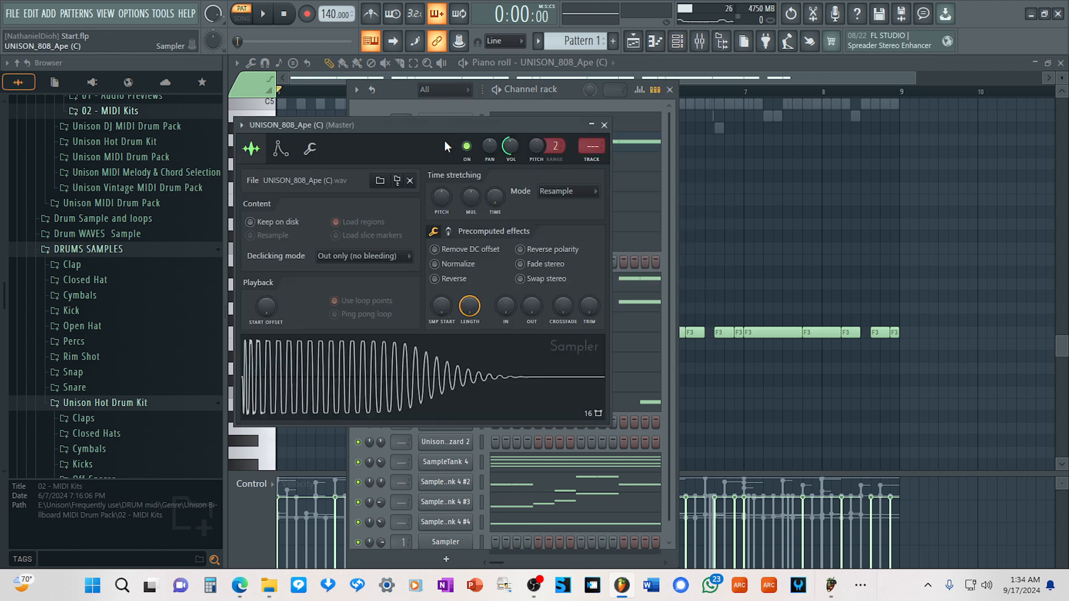
pyautogui.click(281, 149)
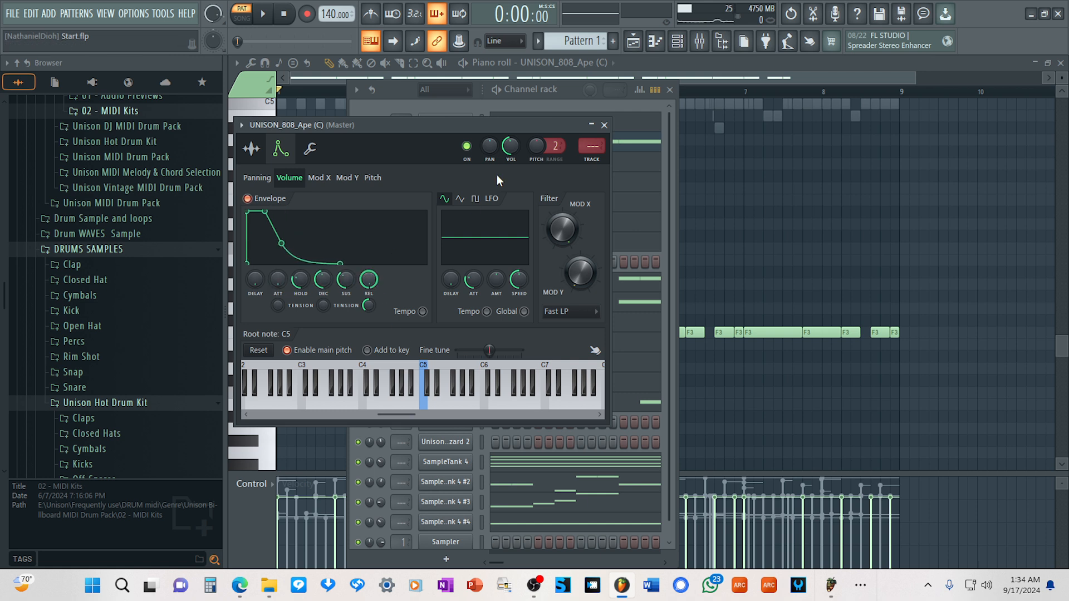
pyautogui.click(605, 125)
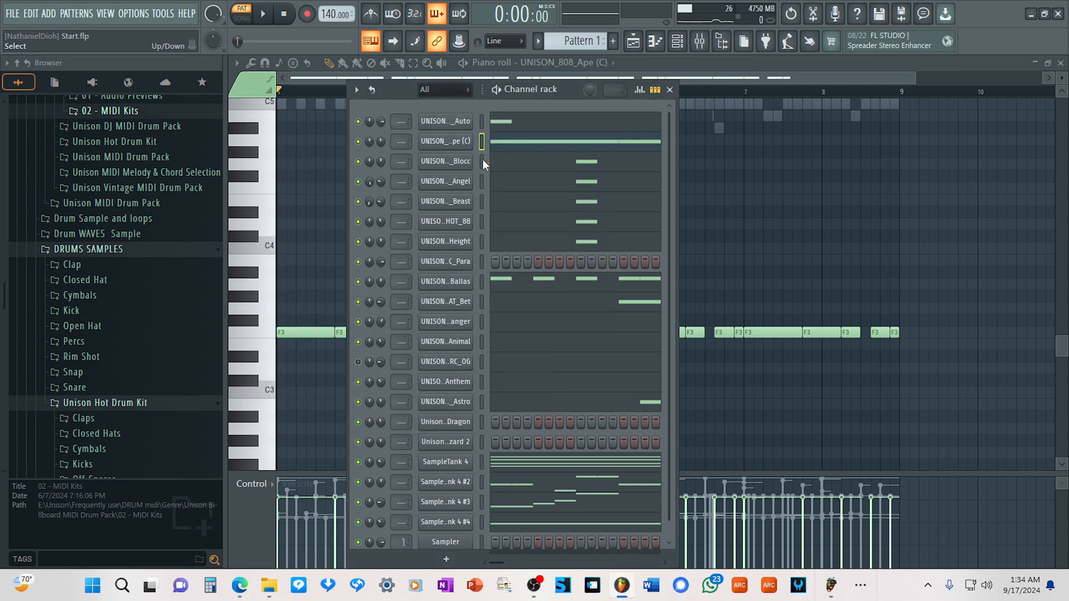
# Try the entire UNISON_808_Ape (C) bassline one octave higher during playback and restore the notes to F3.
pyautogui.press('space')
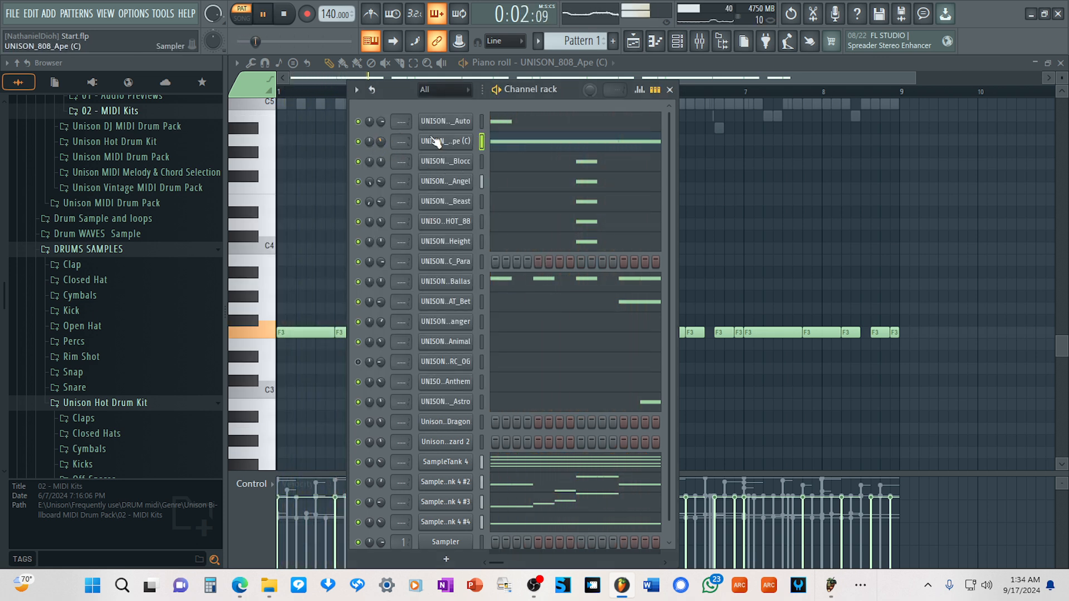
pyautogui.press('F5')
pyautogui.click(520, 146)
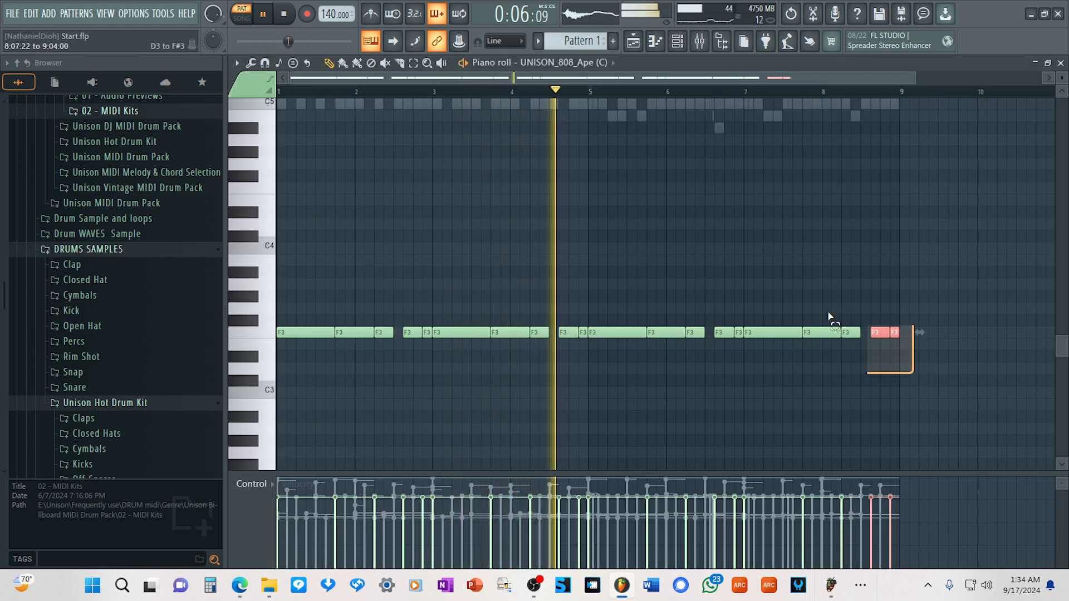
pyautogui.hotkey('ctrl', 'a')
pyautogui.hotkey('ctrl', 'Up')
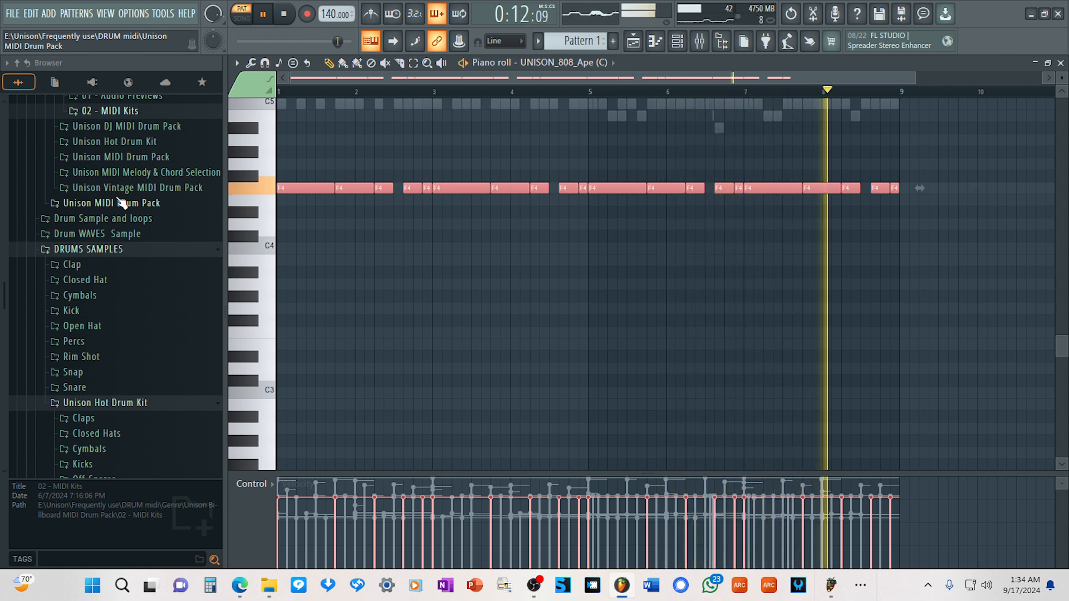
pyautogui.hotkey('ctrl', 'Down')
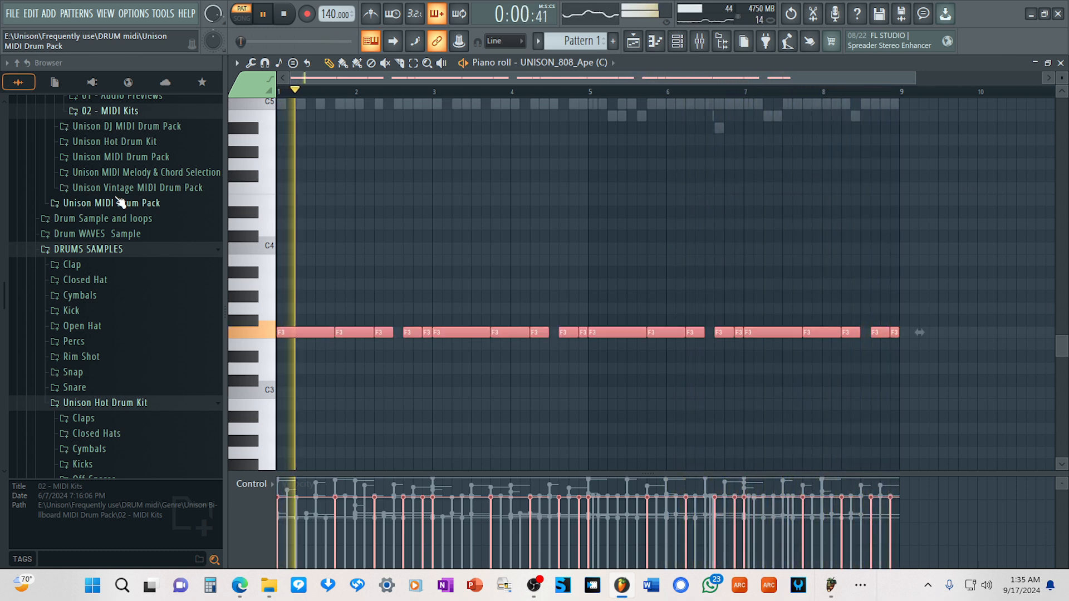
pyautogui.press('space')
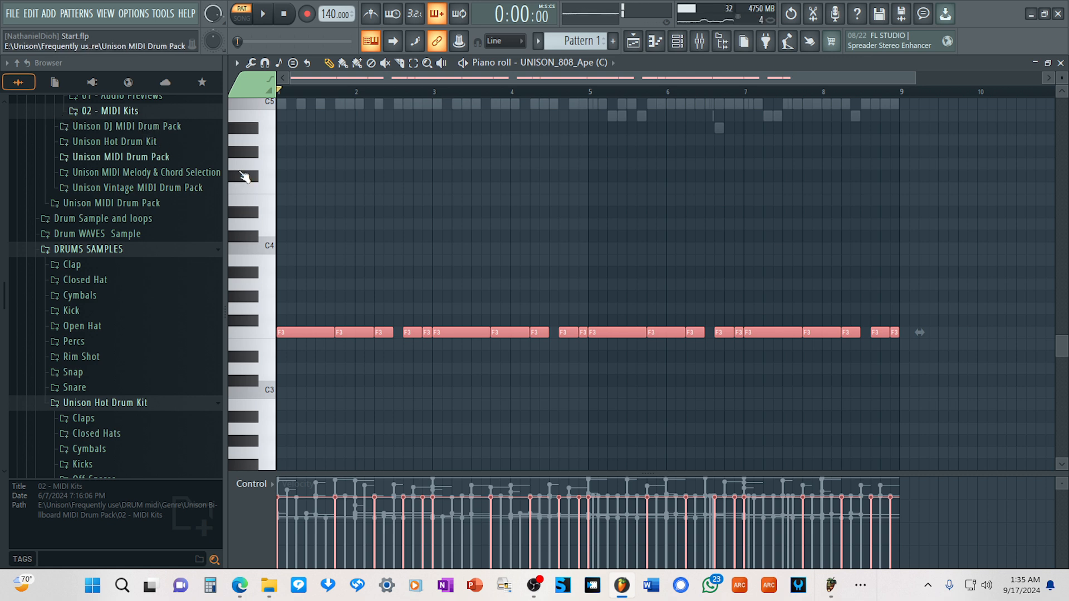
# Mute the UNISON_808_Ape (C) channel, and switch Bass Dragon's FILTH sound back on and preview its bassline.
pyautogui.click(684, 43)
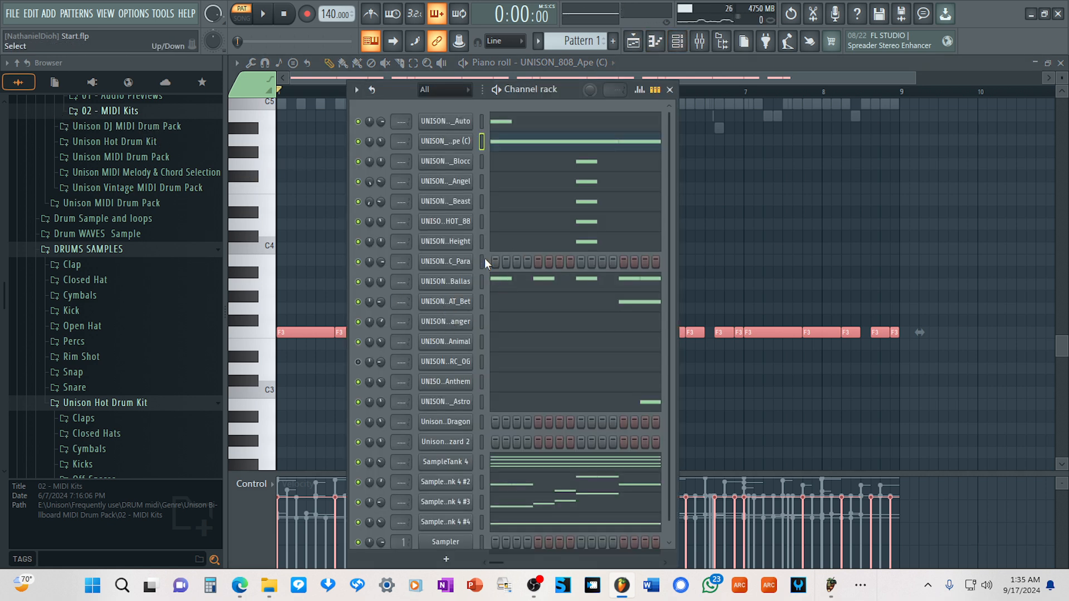
pyautogui.click(679, 47)
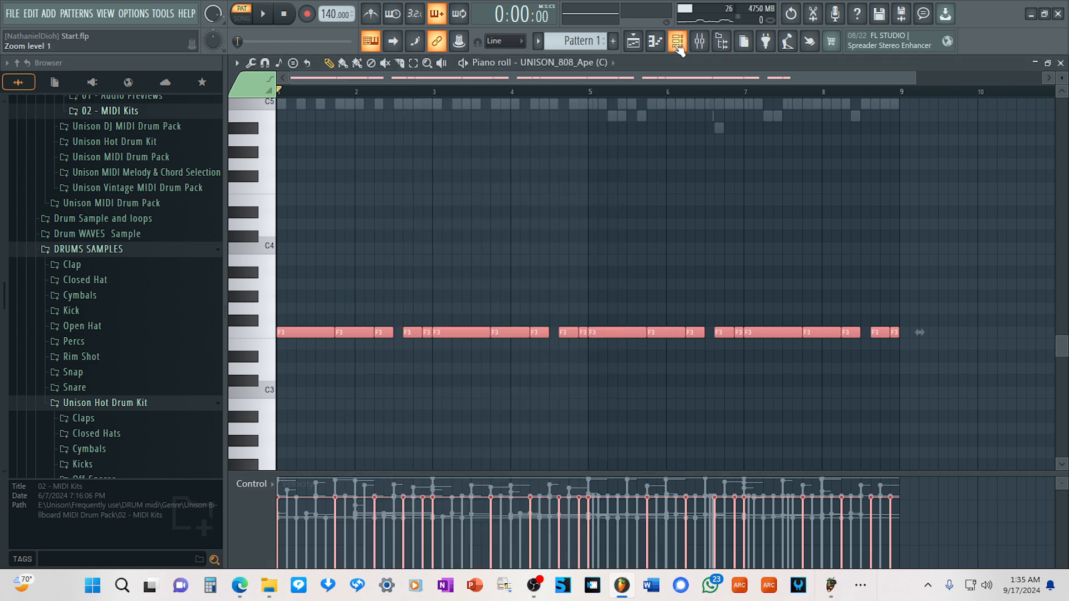
pyautogui.click(684, 49)
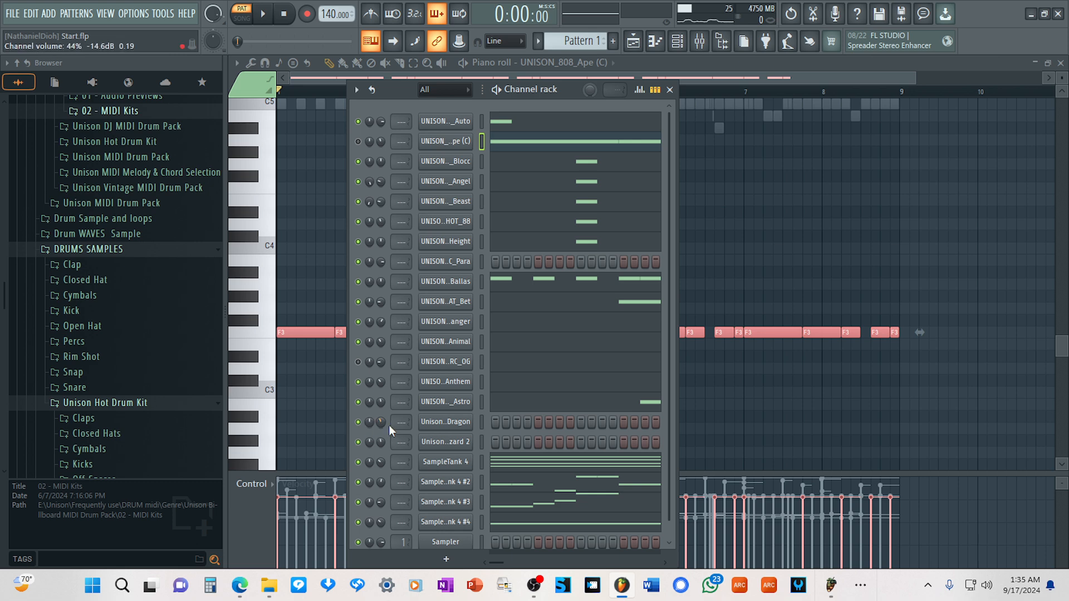
pyautogui.click(435, 422)
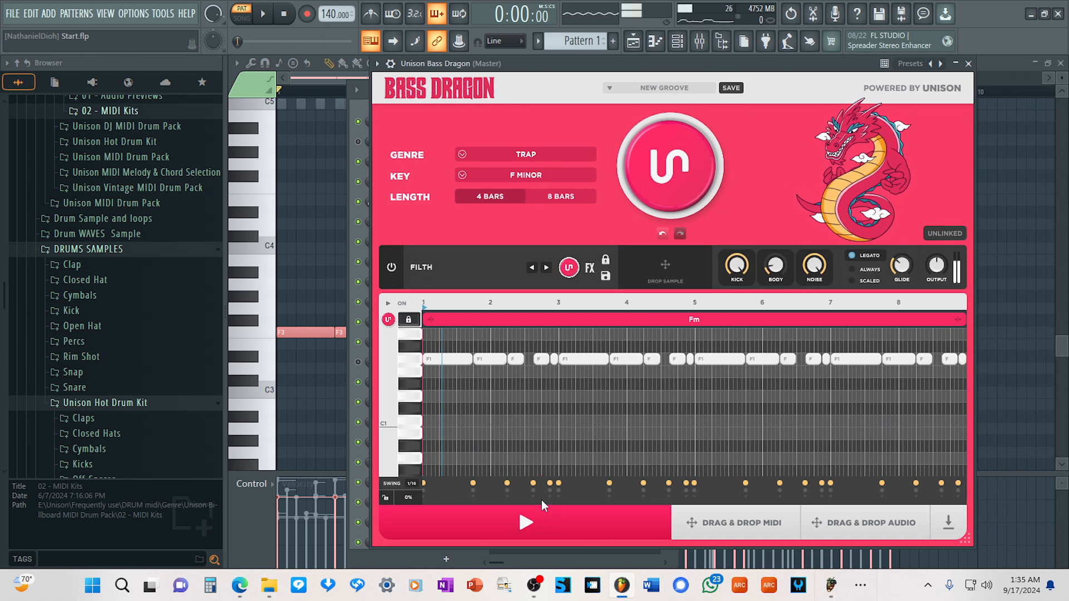
pyautogui.click(543, 523)
pyautogui.click(543, 523)
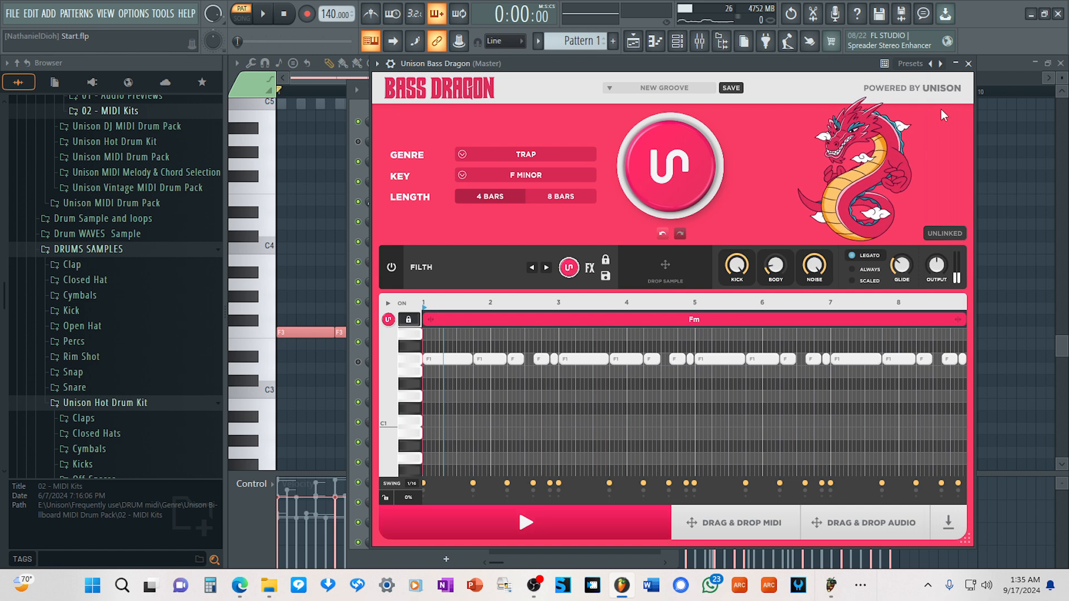
pyautogui.click(968, 63)
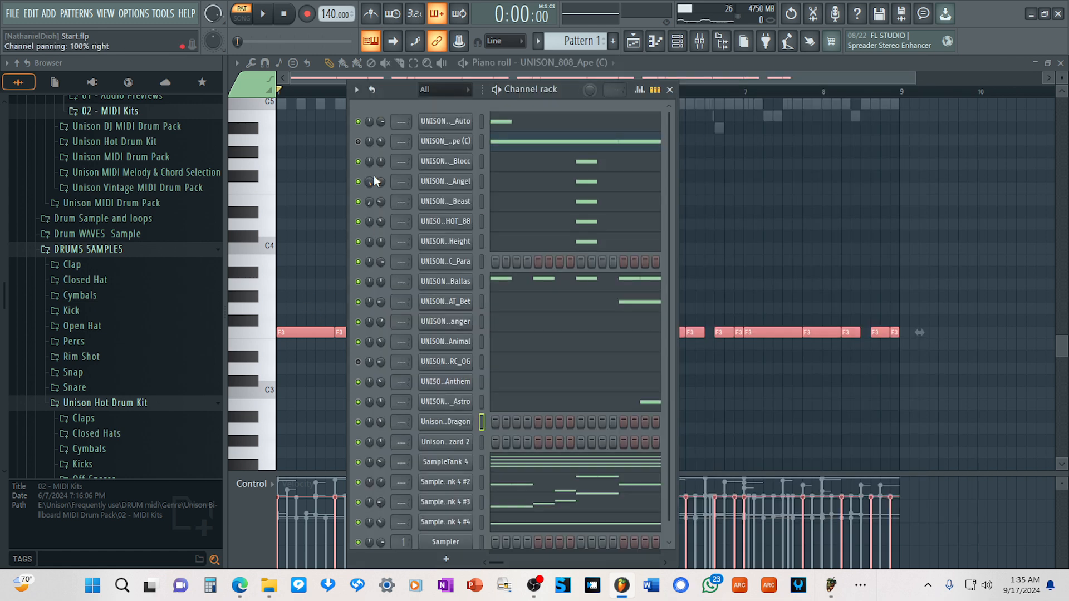
# Insert another SampleTank 4 instrument at the end of the channel rack while the pattern plays.
pyautogui.press('space')
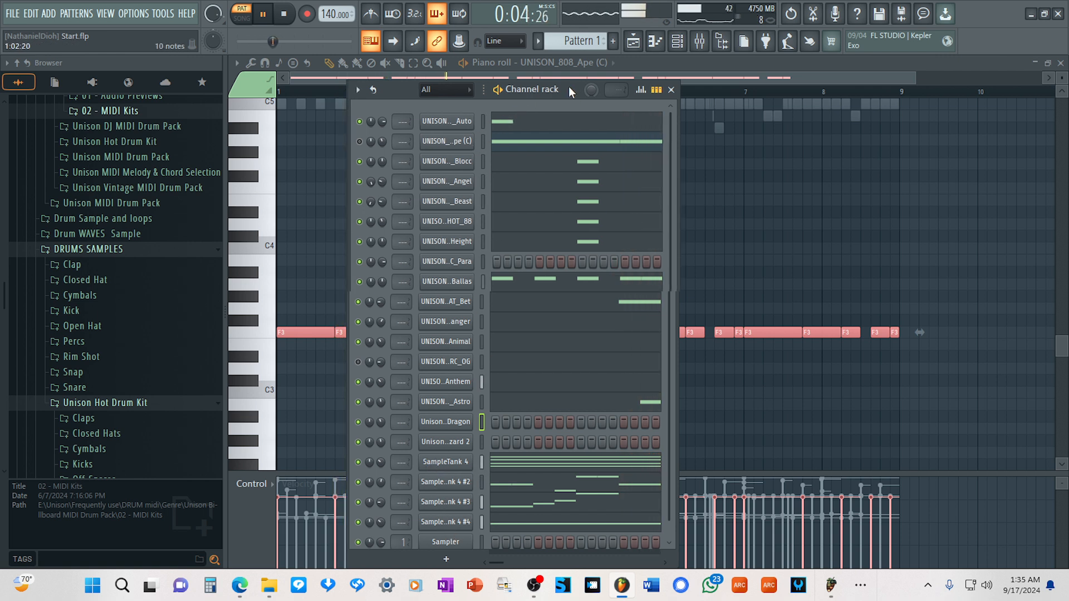
pyautogui.moveTo(569, 86); pyautogui.dragTo(581, 52)
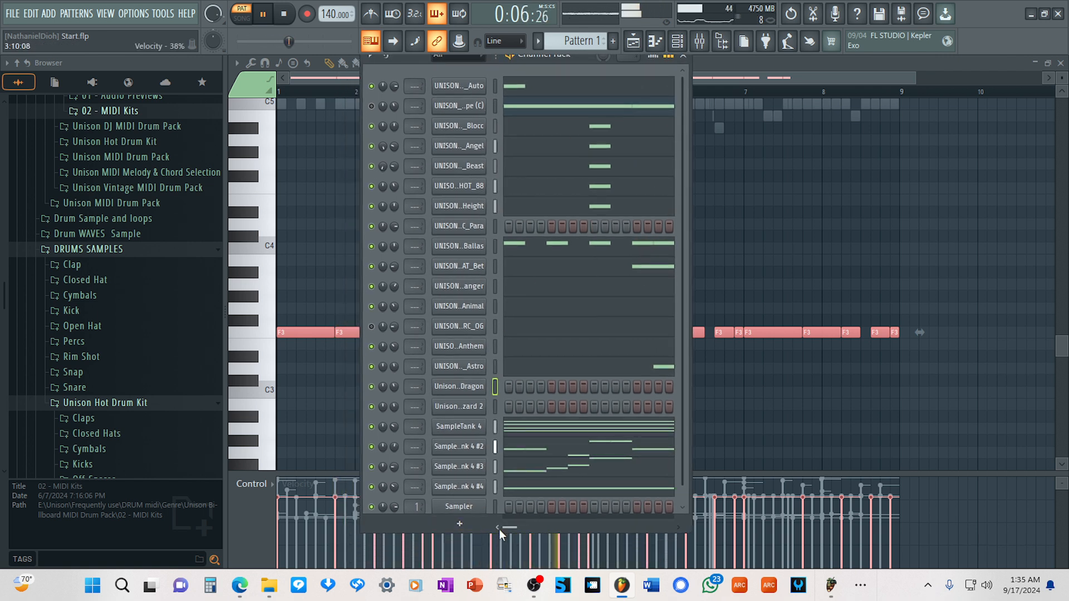
pyautogui.moveTo(500, 533); pyautogui.dragTo(499, 549)
pyautogui.click(459, 538)
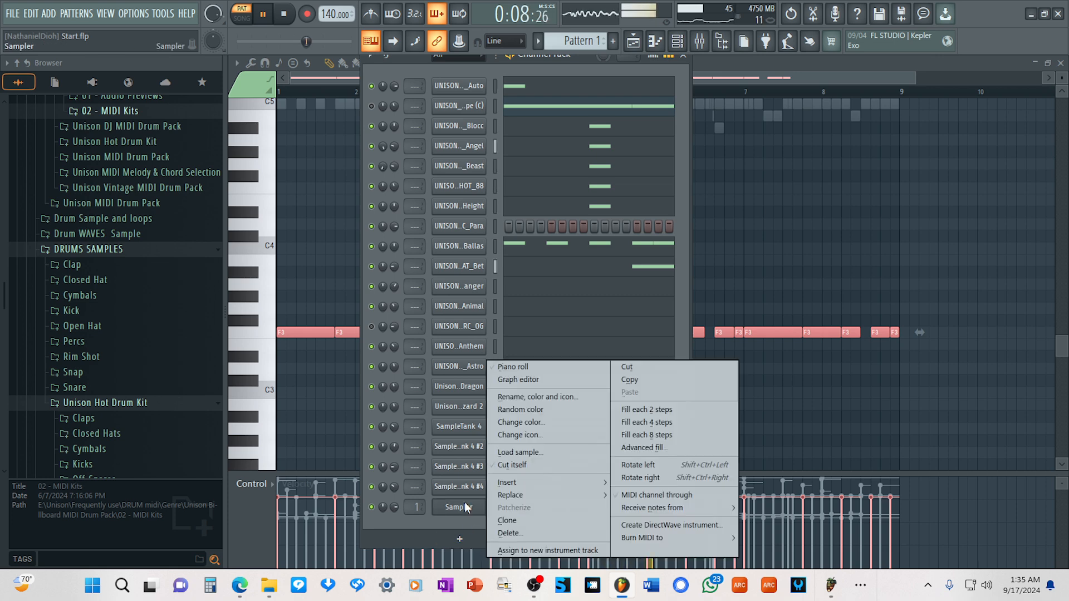
pyautogui.moveTo(577, 488)
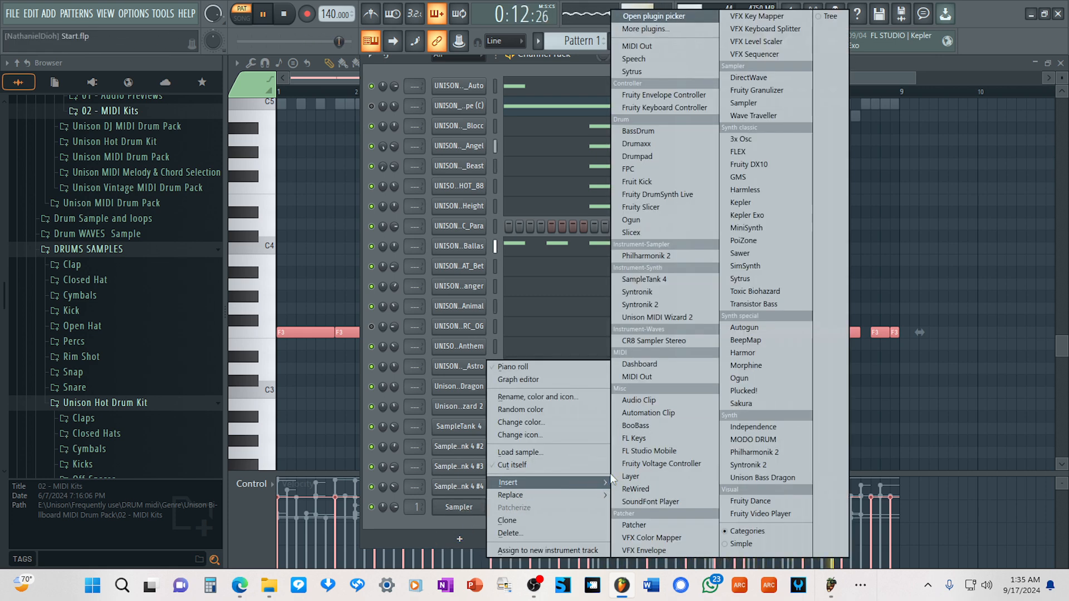
pyautogui.click(656, 277)
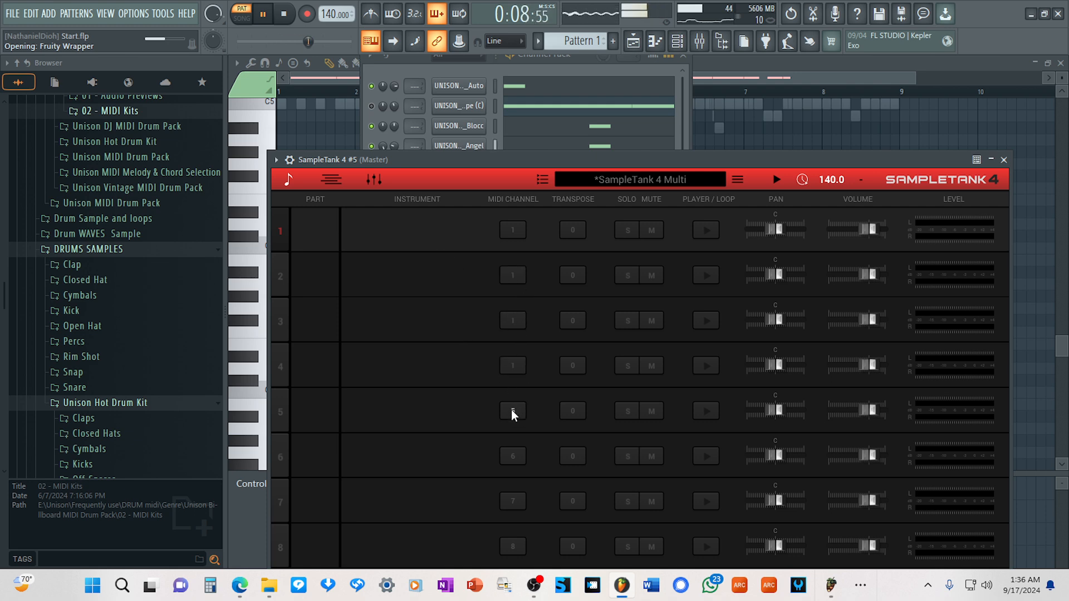
# Load the 3 Clarinets Port 3,0 sound from the Woodwinds category into the new SampleTank 4 #5 instrument.
pyautogui.click(420, 237)
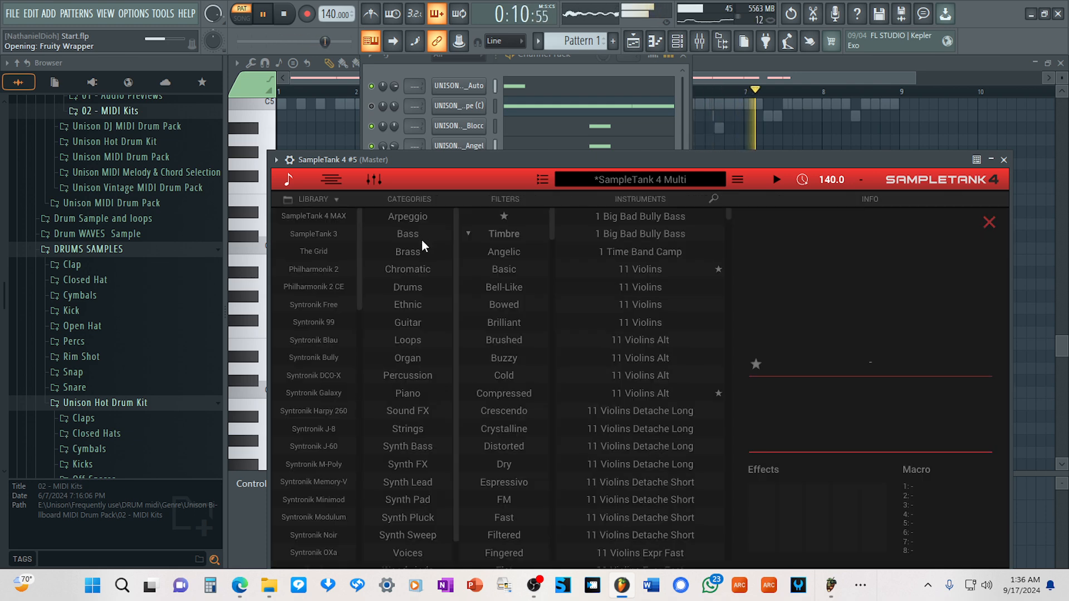
pyautogui.scroll(-1, 405, 543)
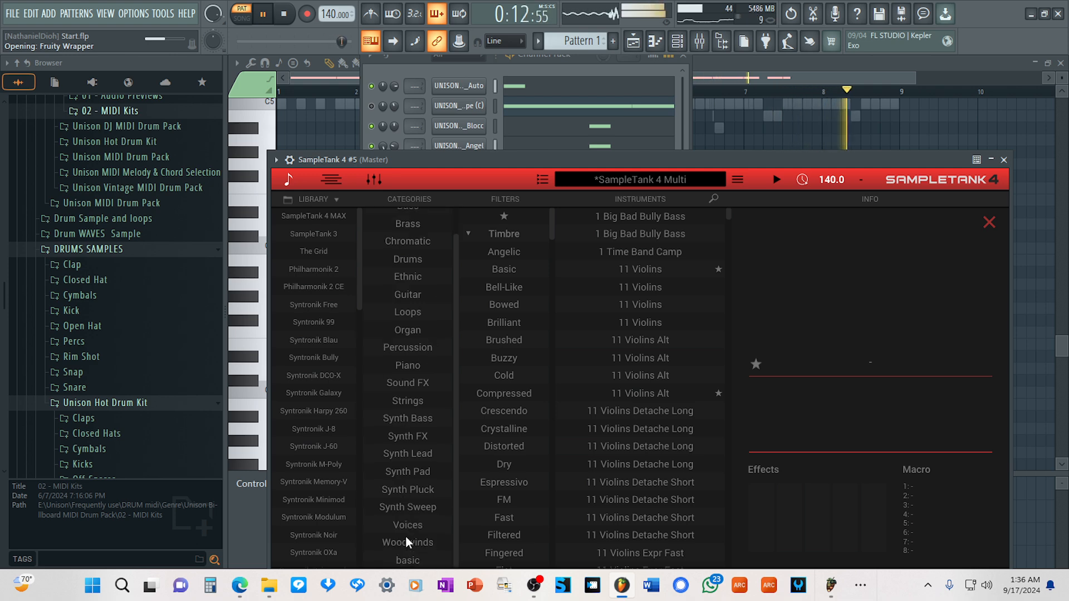
pyautogui.click(407, 542)
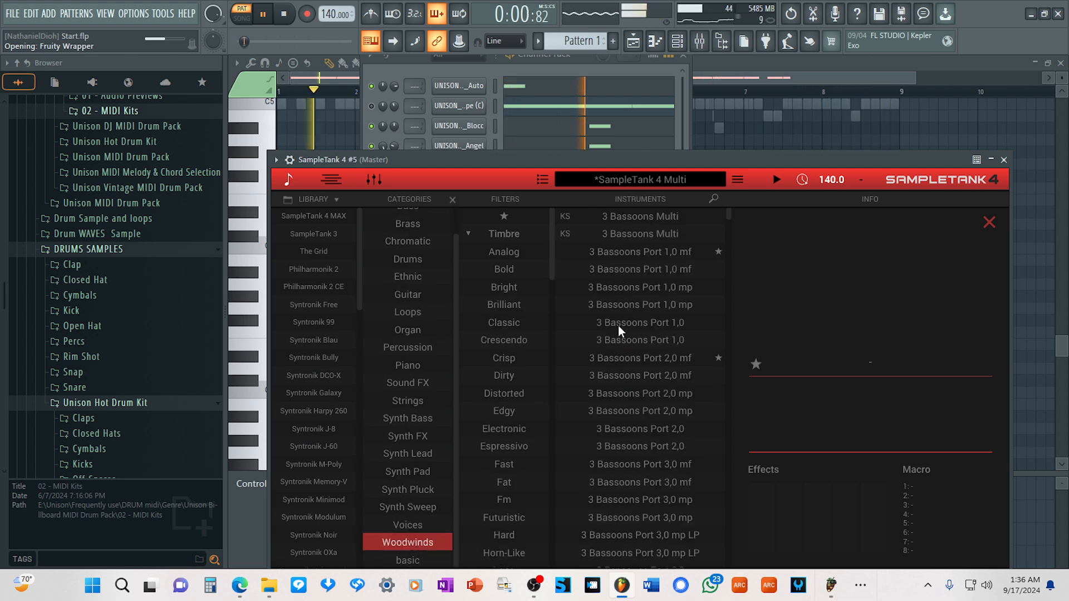
pyautogui.scroll(-10, 618, 325)
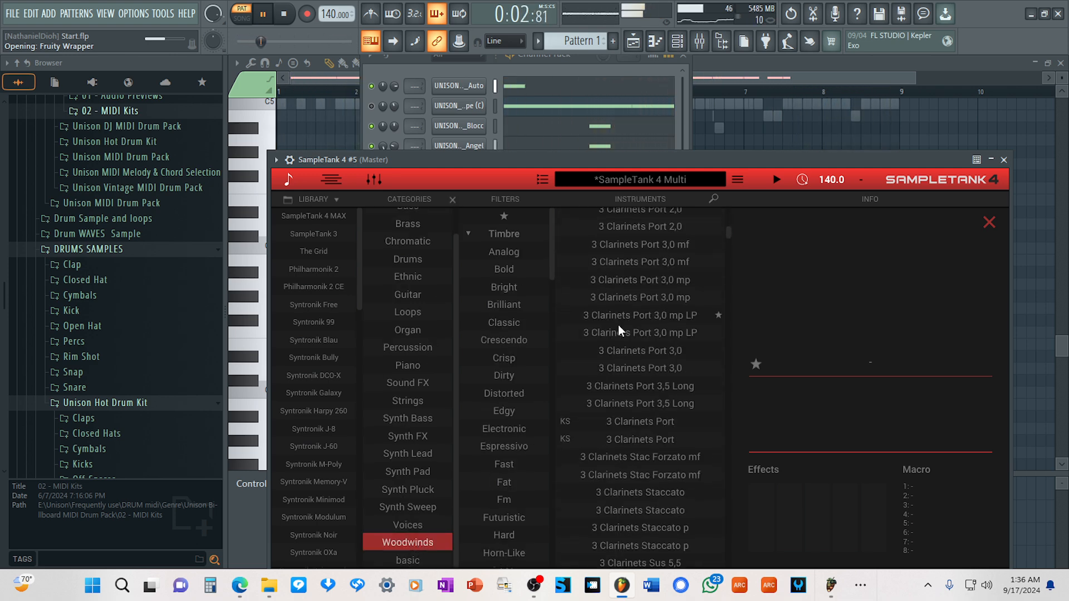
pyautogui.click(622, 352)
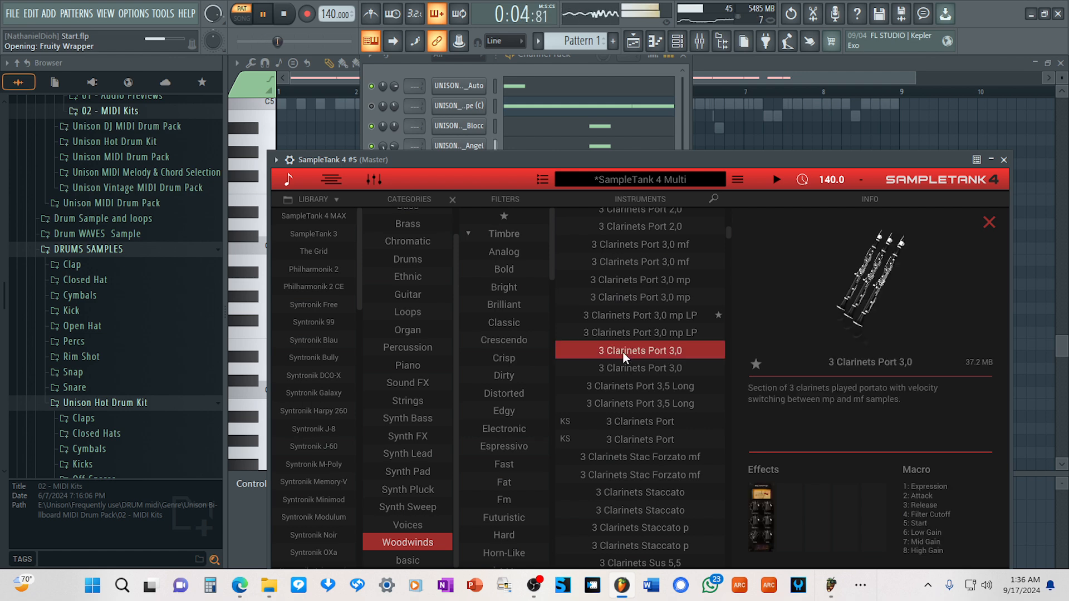
# Audition a C4 of the clarinet sound in SampleTank 4 #5's piano roll and return to the channel rack.
pyautogui.click(567, 66)
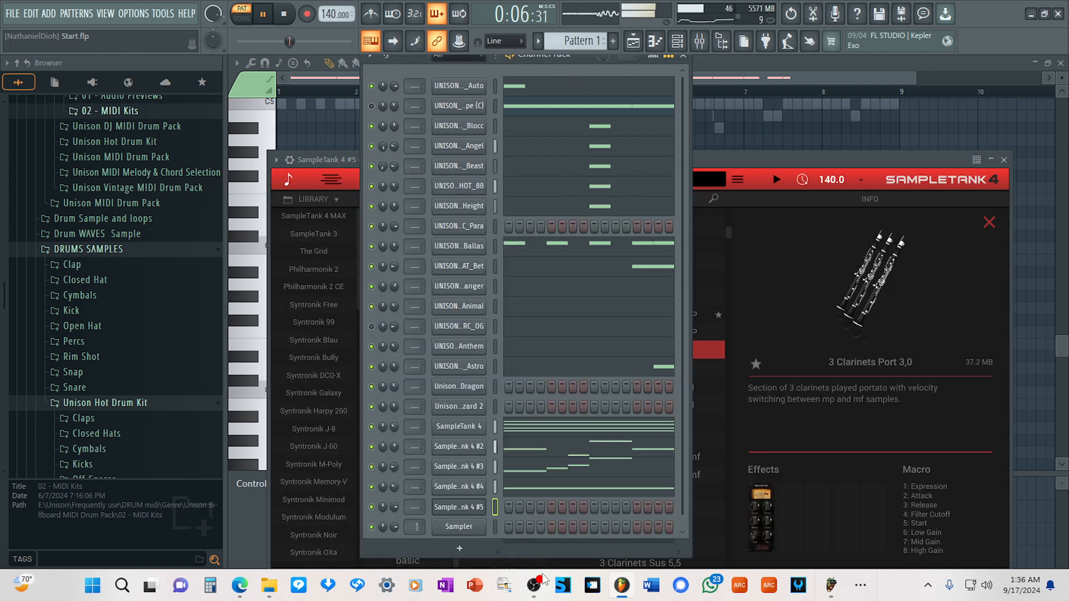
pyautogui.rightClick(474, 507)
pyautogui.click(548, 379)
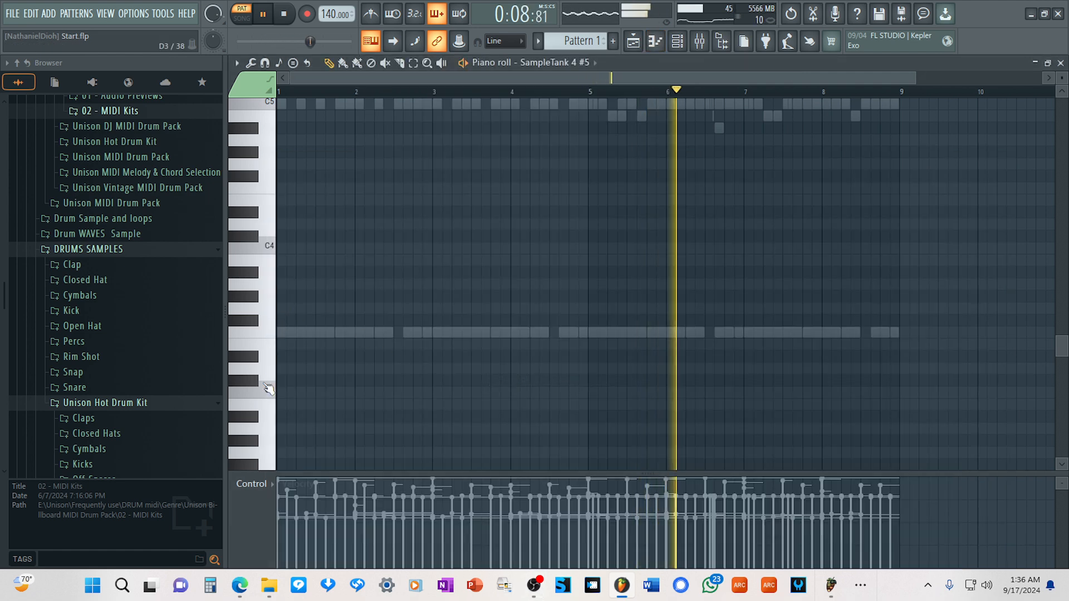
pyautogui.click(264, 252)
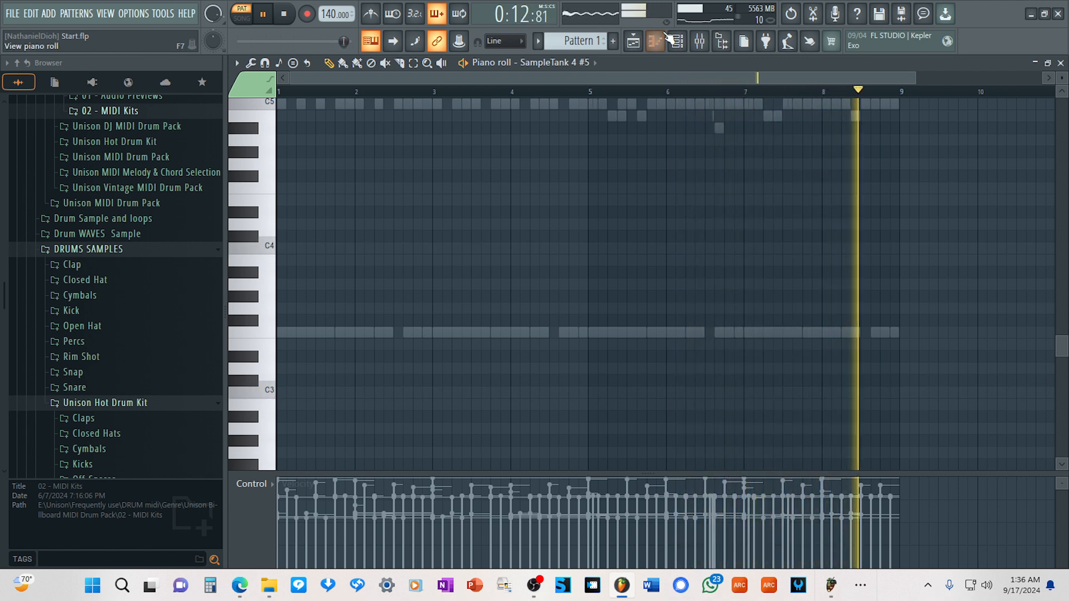
pyautogui.press('F6')
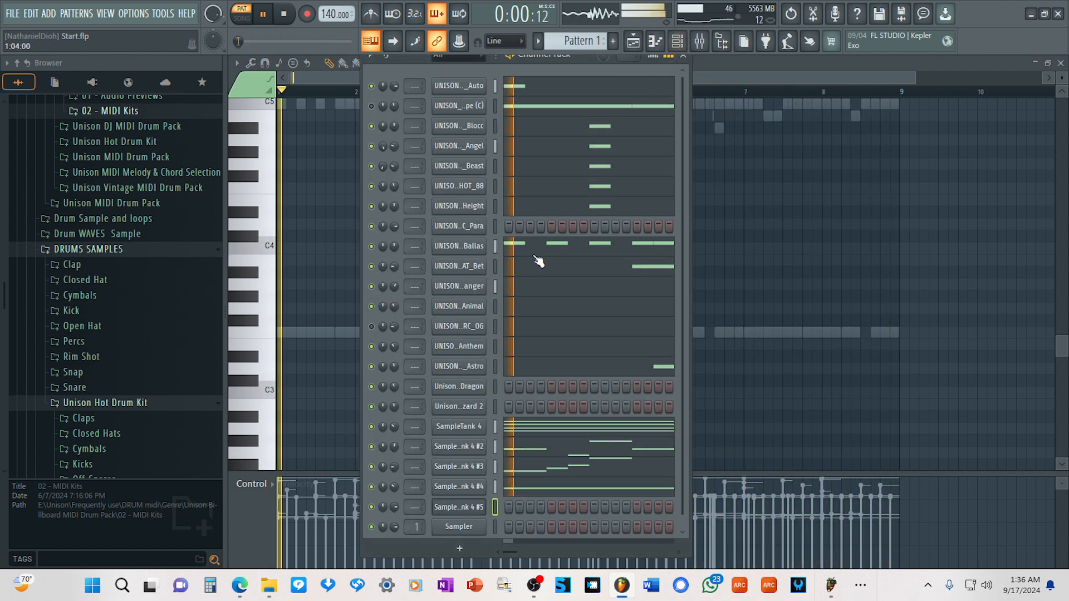
# Move the SampleTank 4 #5 window up until its keyboard is fully visible, audition notes around G3 and C4, and close it.
pyautogui.click(450, 509)
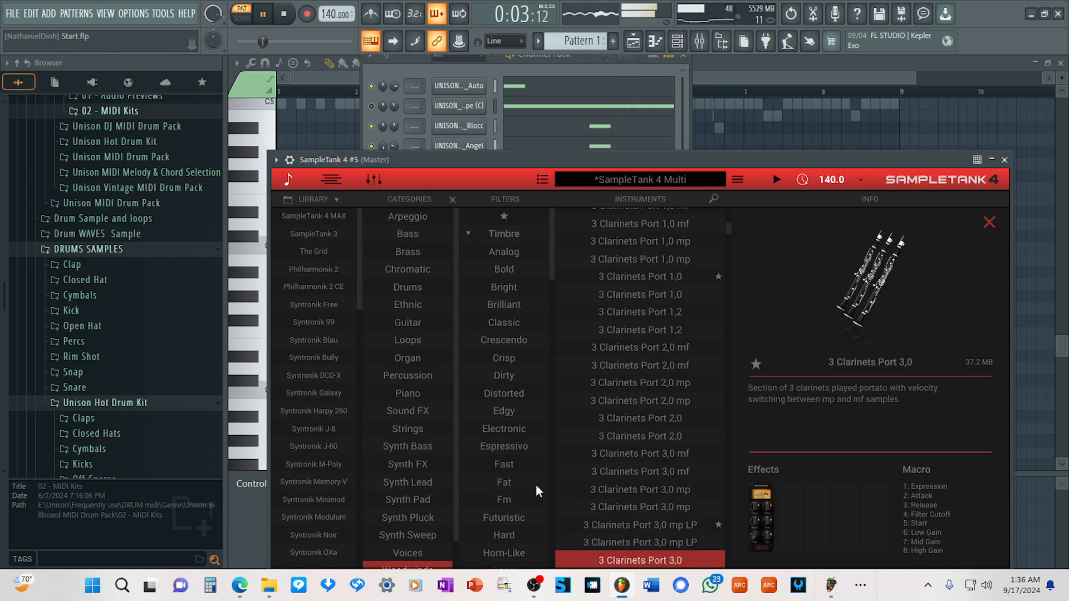
pyautogui.moveTo(597, 159); pyautogui.dragTo(592, 43)
pyautogui.click(645, 556)
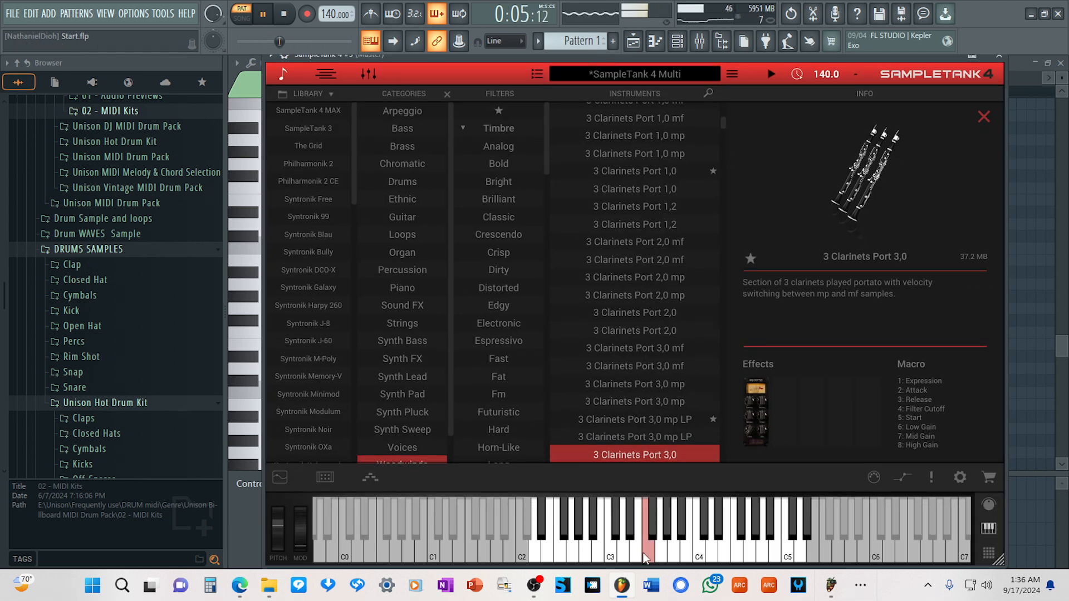
pyautogui.click(700, 557)
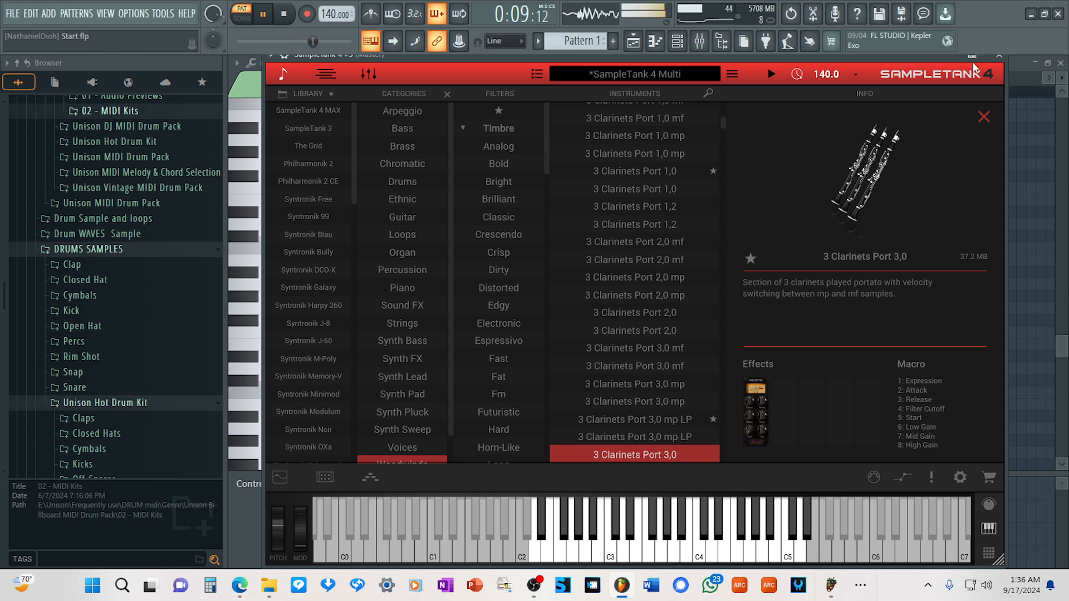
pyautogui.click(1001, 62)
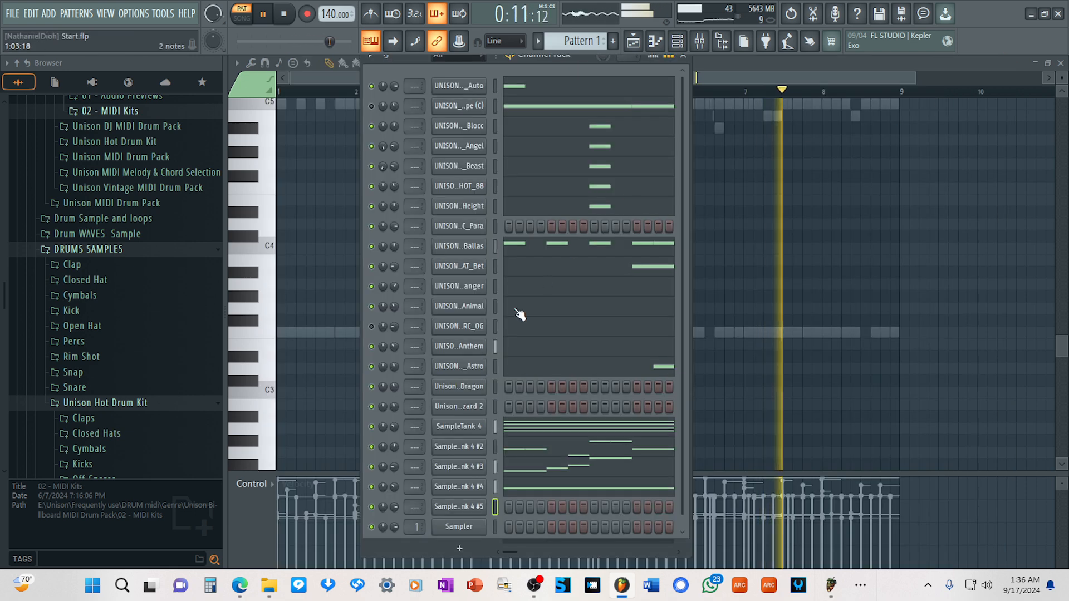
# In SampleTank 4 #5's piano roll, add two short C5 notes on the fourth beat of bars 1 and 2.
pyautogui.rightClick(453, 506)
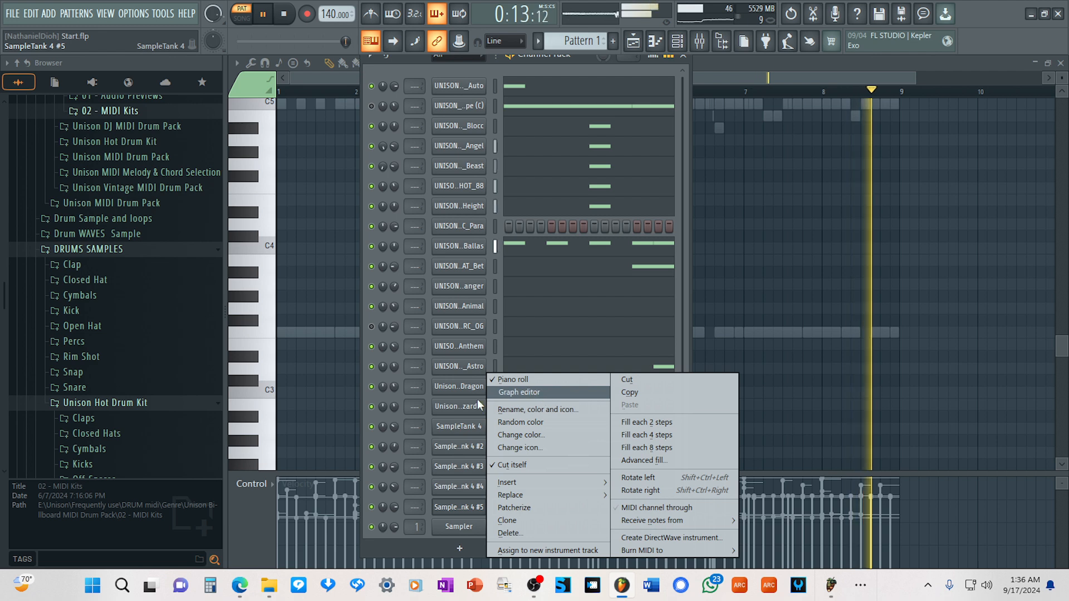
pyautogui.click(513, 379)
pyautogui.scroll(5, 265, 256)
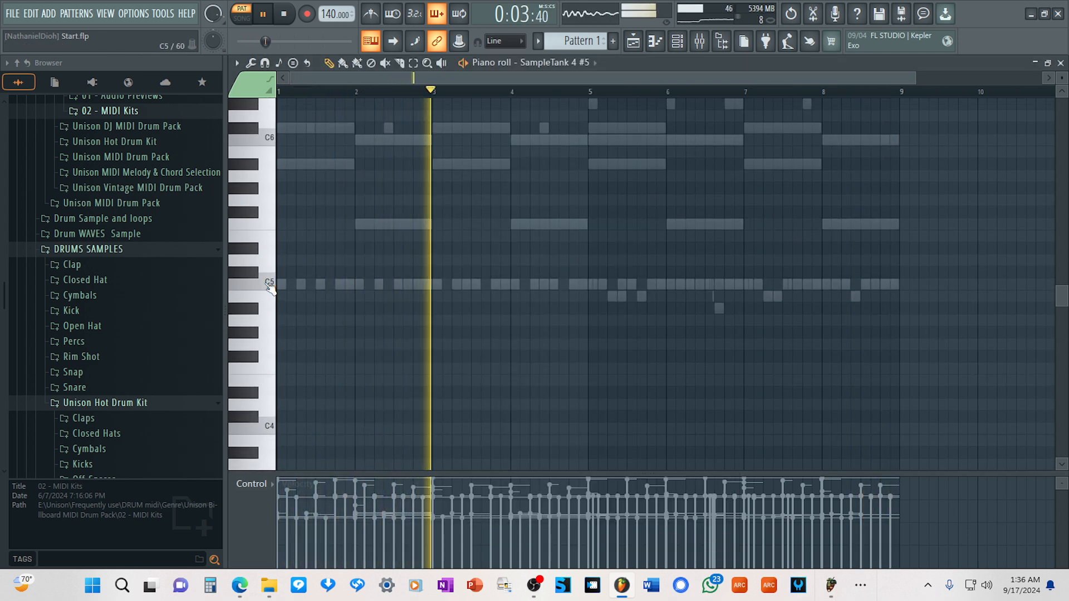
pyautogui.scroll(3, 270, 285)
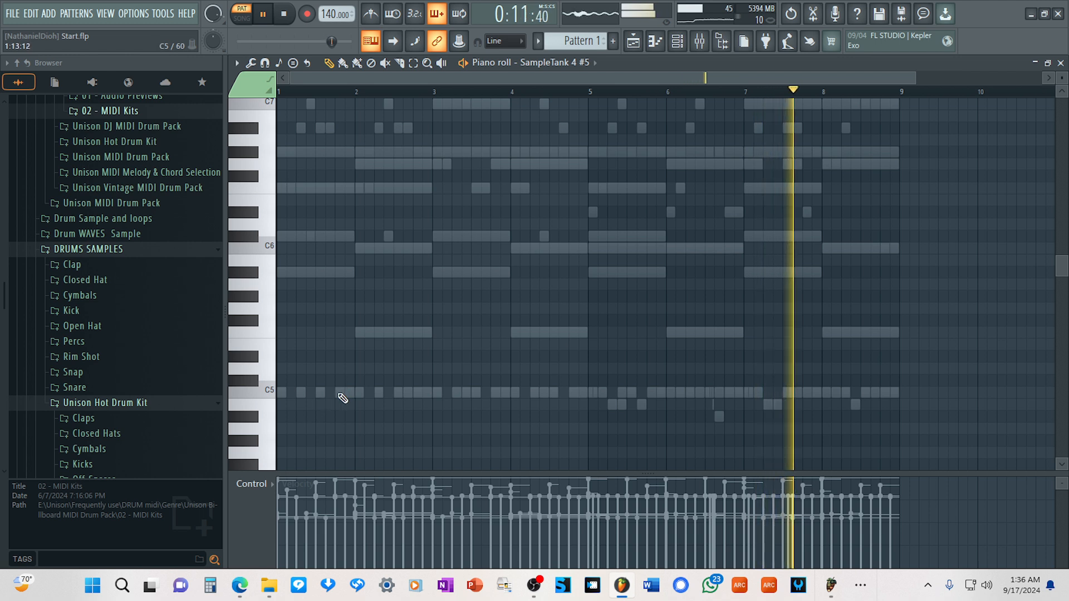
pyautogui.moveTo(338, 393); pyautogui.dragTo(356, 395)
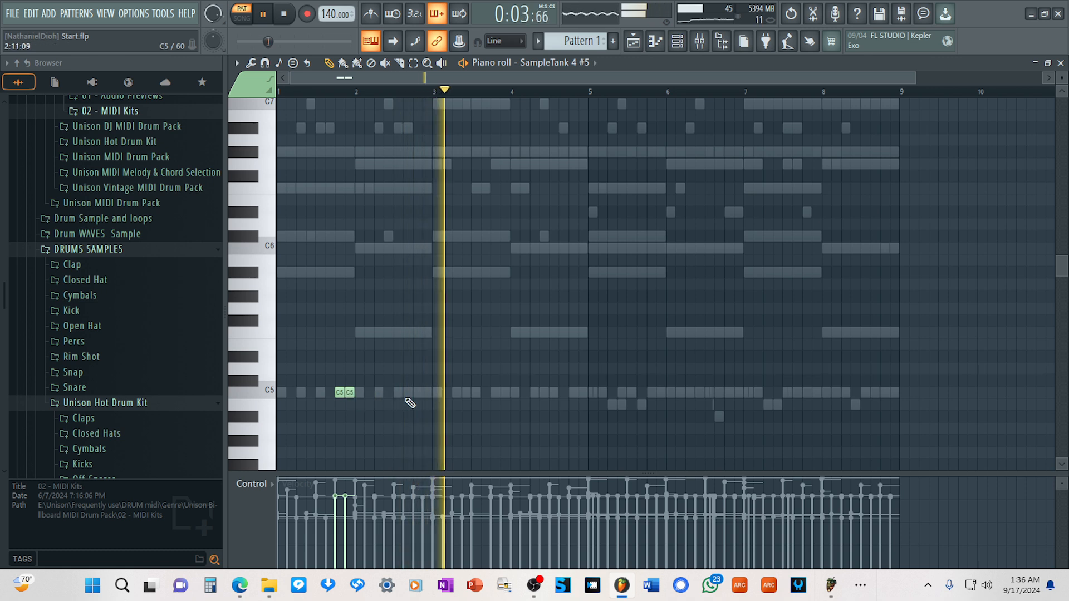
pyautogui.click(419, 394)
pyautogui.moveTo(423, 391); pyautogui.dragTo(424, 392)
# Add the same pair of short C5 notes on the fourth beat of bars 4, 6 and 8.
pyautogui.click(571, 392)
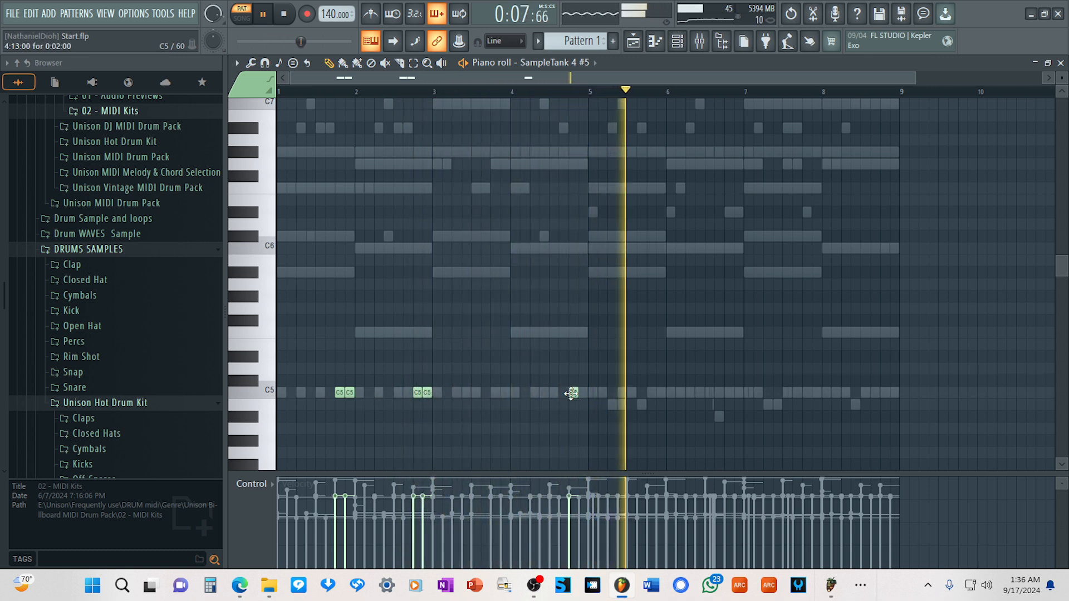
pyautogui.click(581, 395)
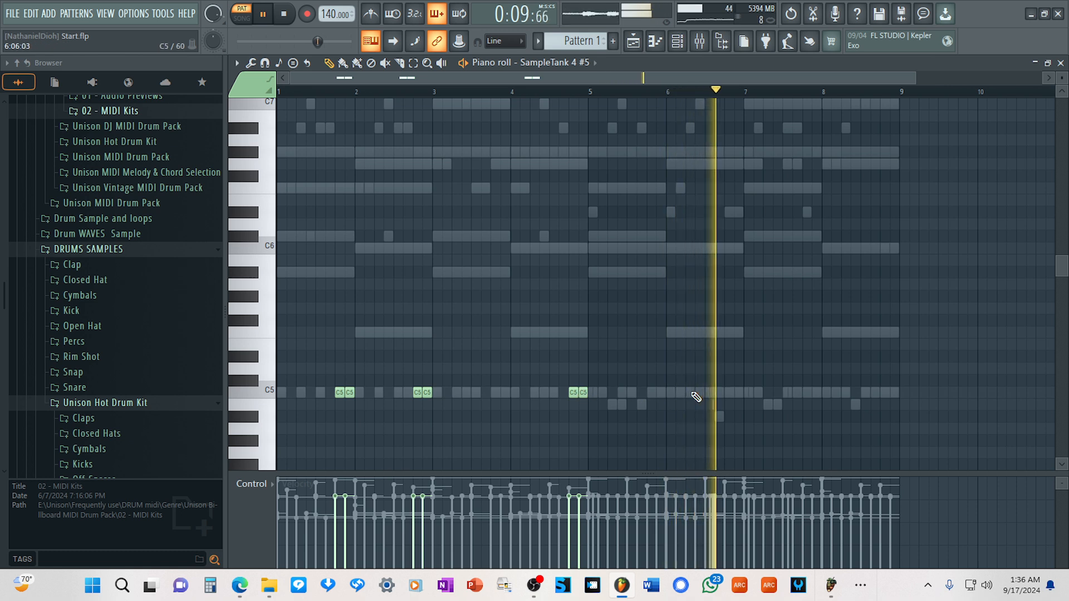
pyautogui.click(728, 393)
pyautogui.click(736, 393)
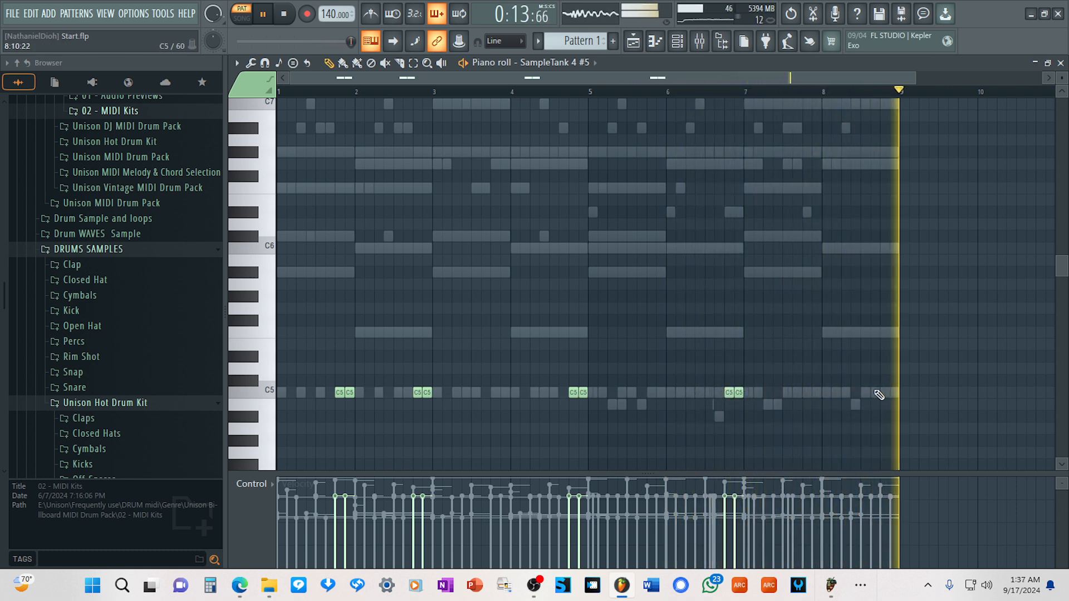
pyautogui.click(886, 393)
pyautogui.click(893, 391)
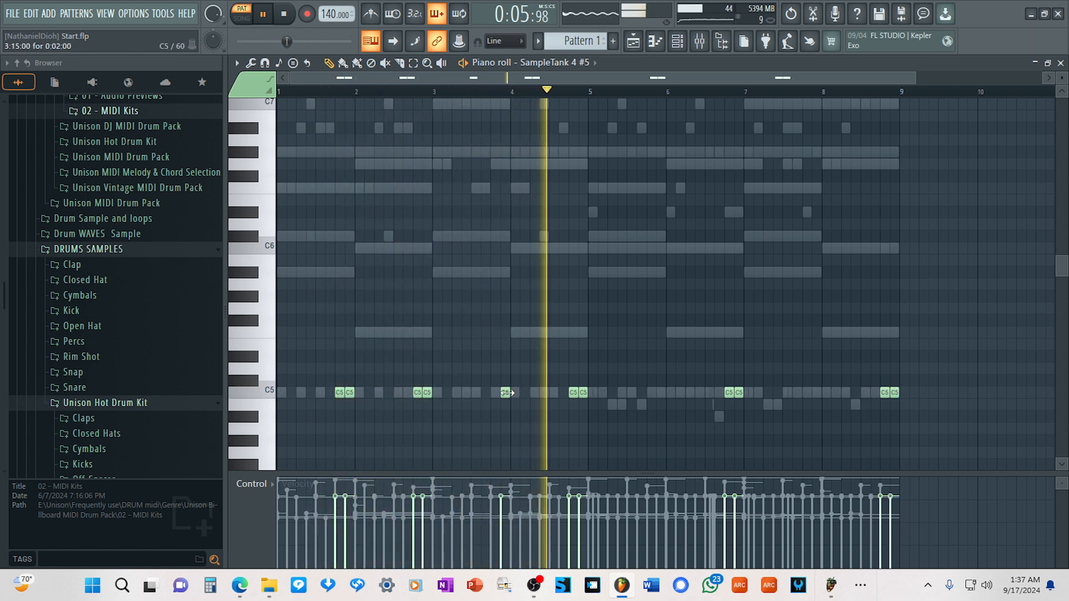
# Add short C5 note pairs on the second and fourth beats of bar 3, the fourth beat of bar 7 and the second beat of bar 2.
pyautogui.click(501, 393)
pyautogui.click(492, 393)
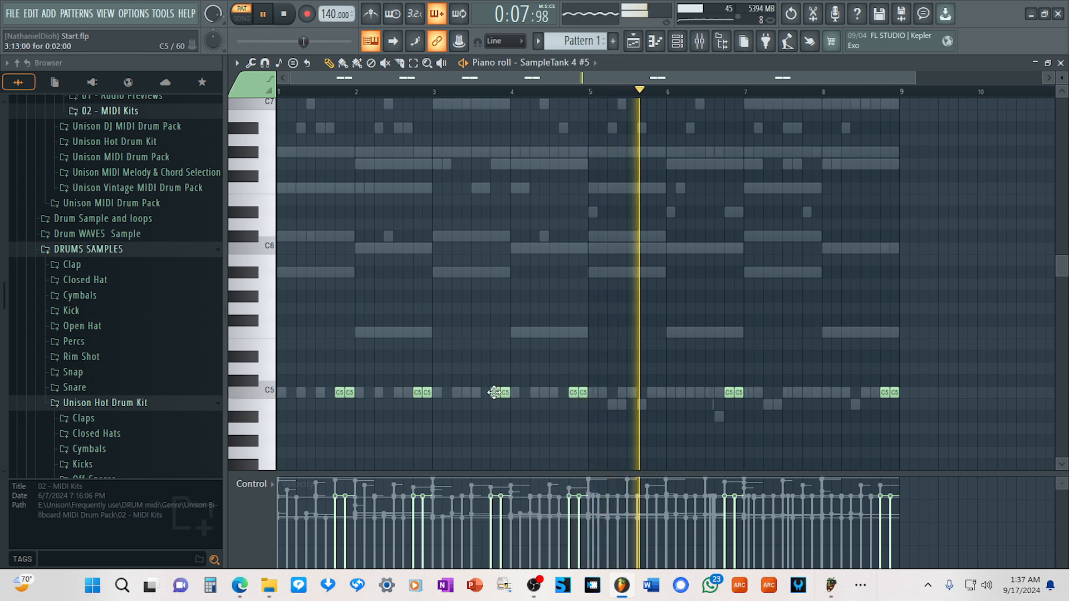
pyautogui.click(465, 393)
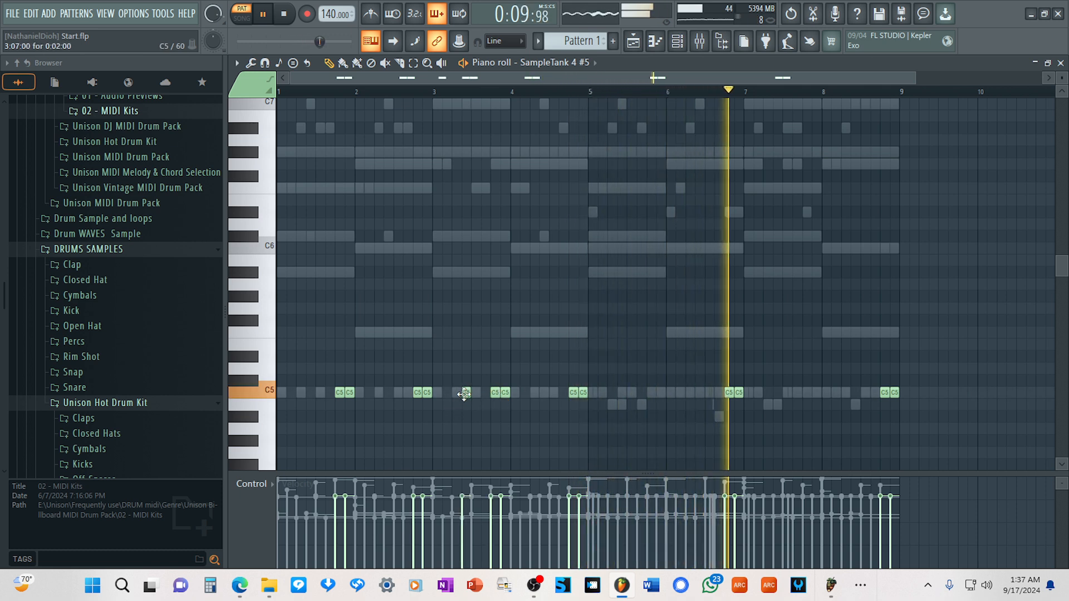
pyautogui.click(455, 393)
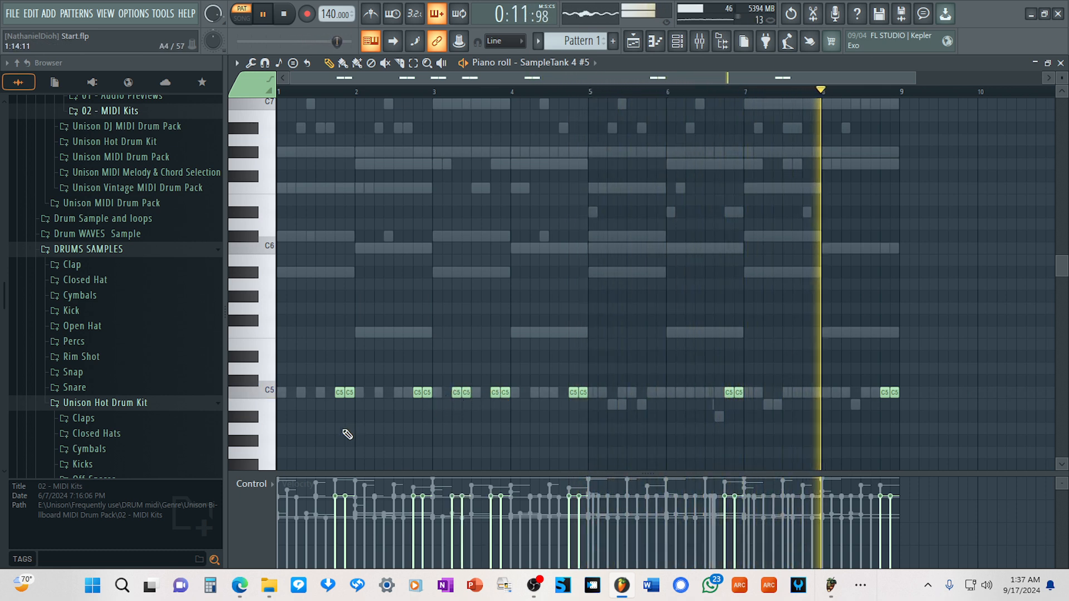
pyautogui.click(805, 396)
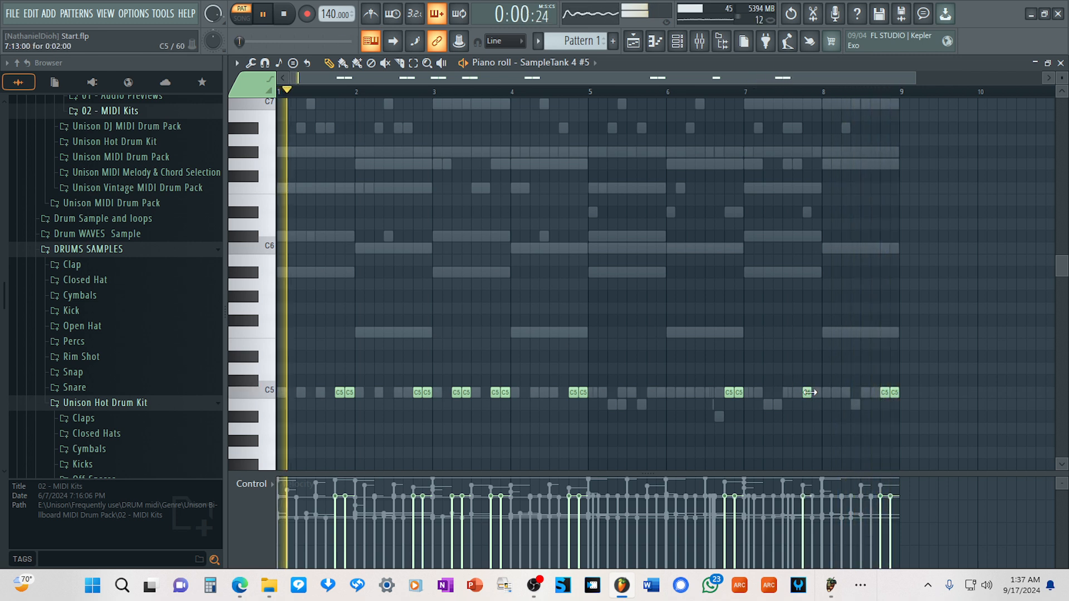
pyautogui.click(815, 394)
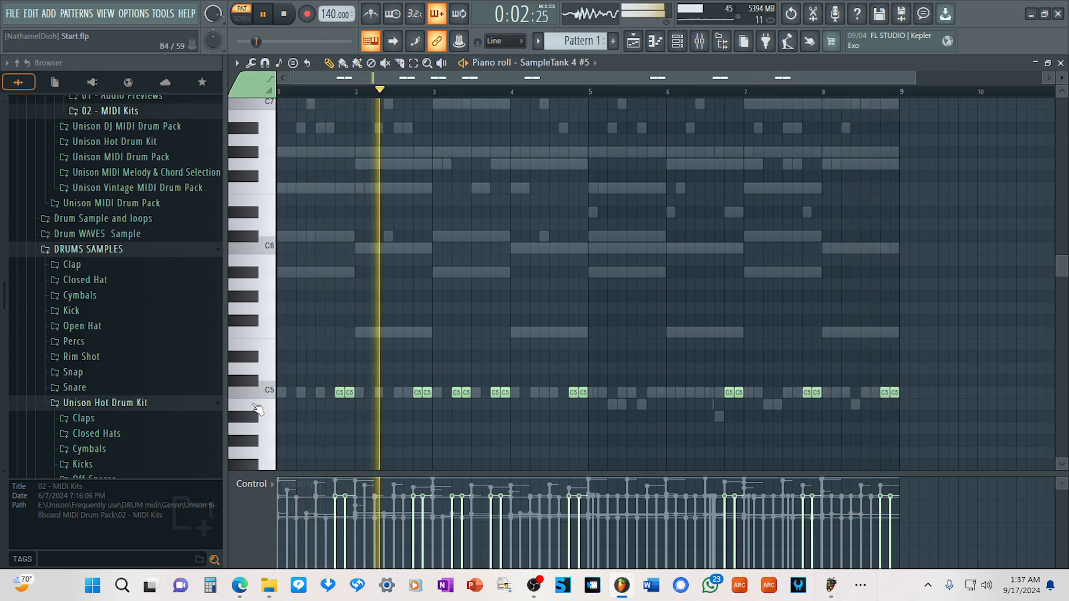
pyautogui.click(378, 395)
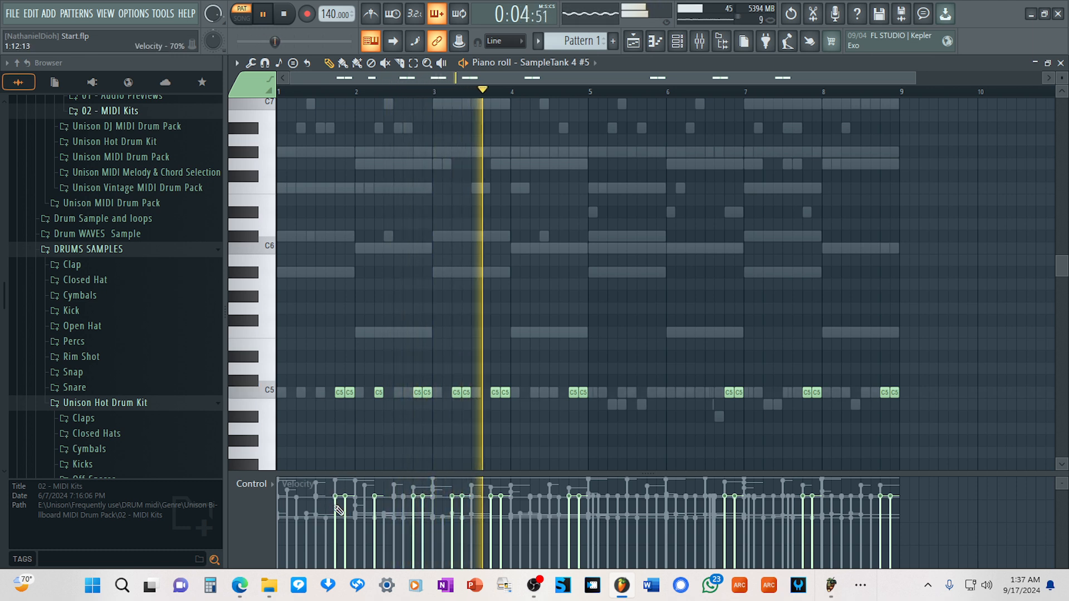
# Lower the velocity of the first note in each C5 pair across bars 1 to 4.
pyautogui.moveTo(335, 508); pyautogui.dragTo(344, 527)
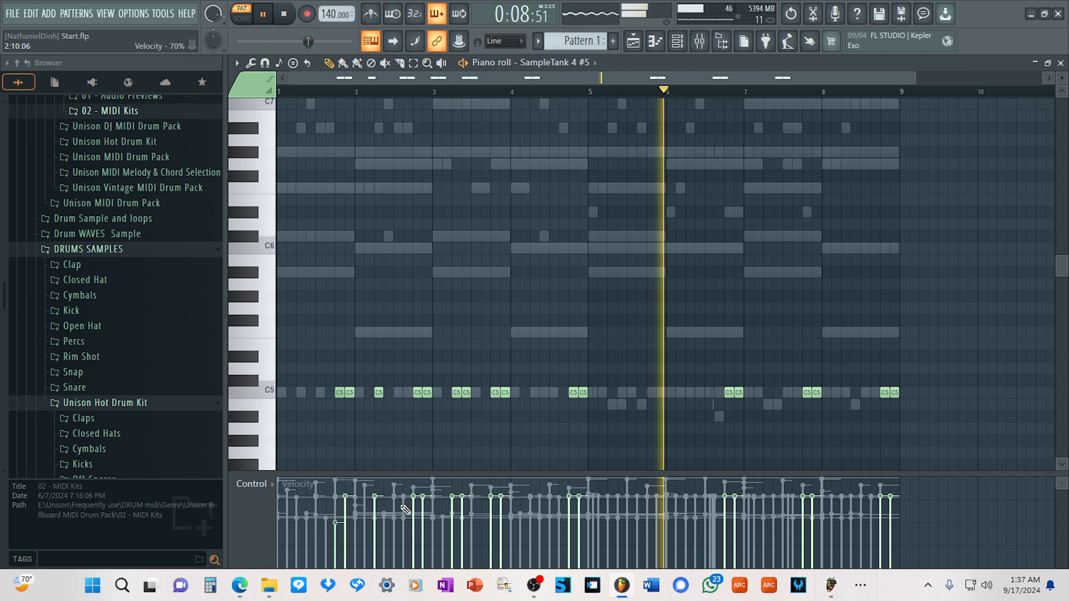
pyautogui.moveTo(415, 510)
pyautogui.mouseDown()
pyautogui.moveTo(413, 522)
pyautogui.moveTo(384, 522)
pyautogui.moveTo(382, 498)
pyautogui.mouseUp()
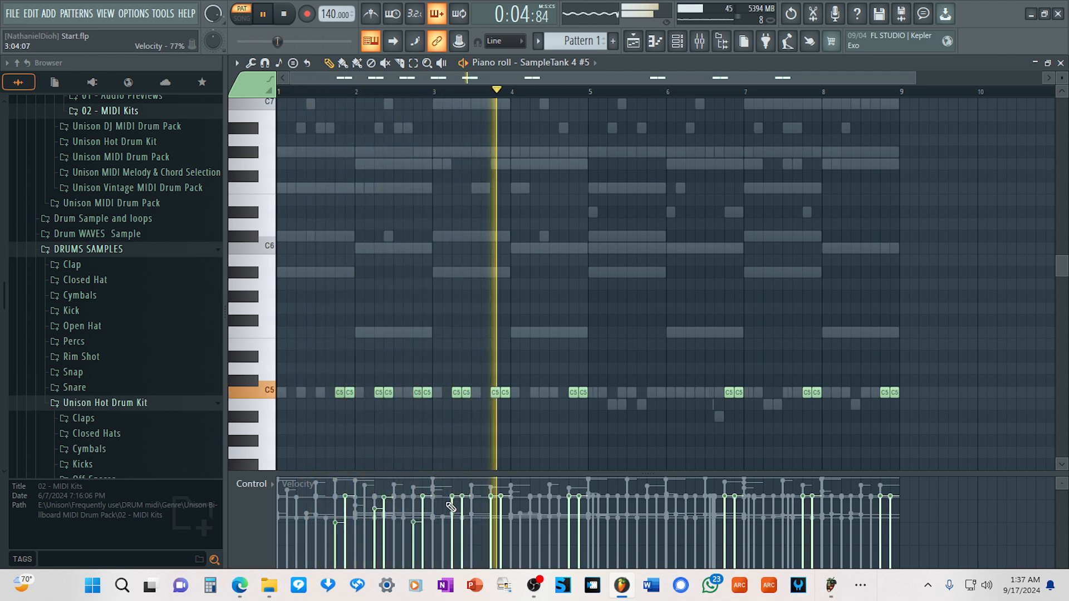
pyautogui.moveTo(453, 497)
pyautogui.mouseDown()
pyautogui.moveTo(453, 525)
pyautogui.moveTo(491, 521)
pyautogui.mouseUp()
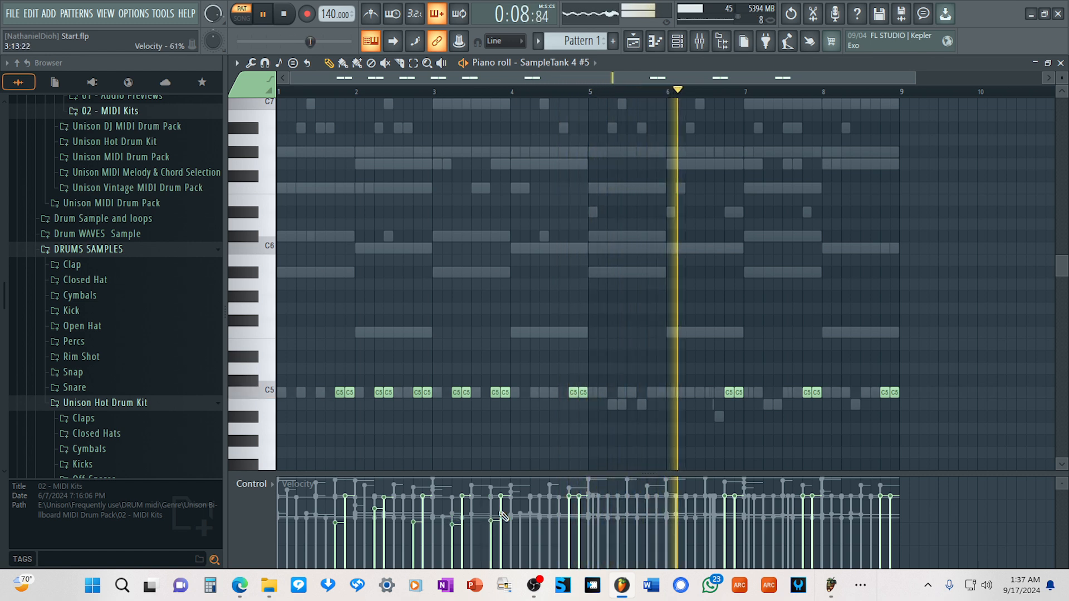
pyautogui.moveTo(569, 497); pyautogui.dragTo(569, 520)
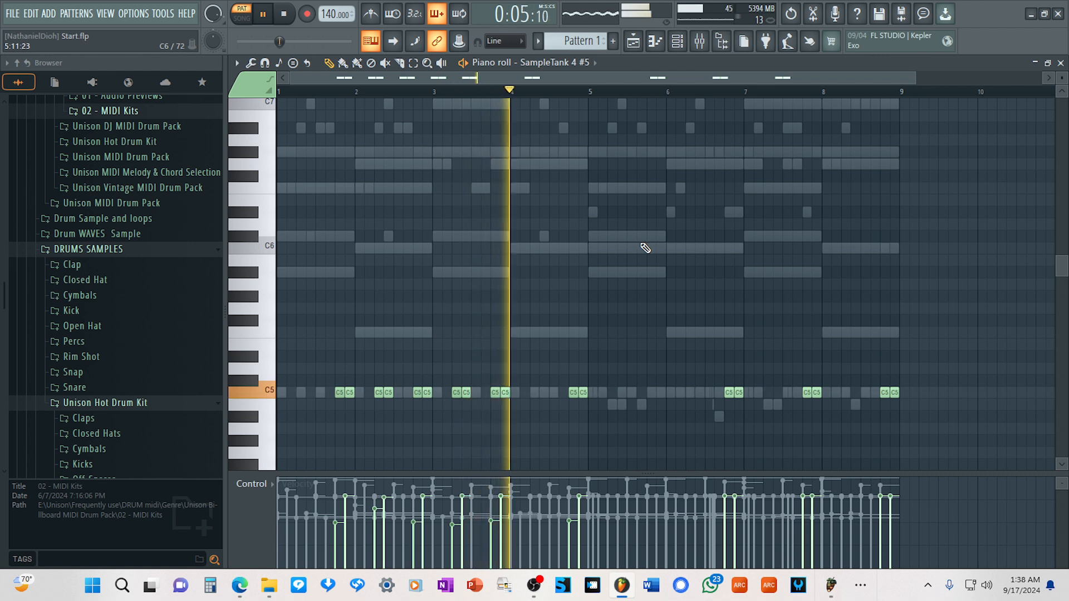
# Open the SampleTank 4 #5 channel's plugin and replace its clarinet instrument with Legato Trumphorn from the Brass category.
pyautogui.click(676, 40)
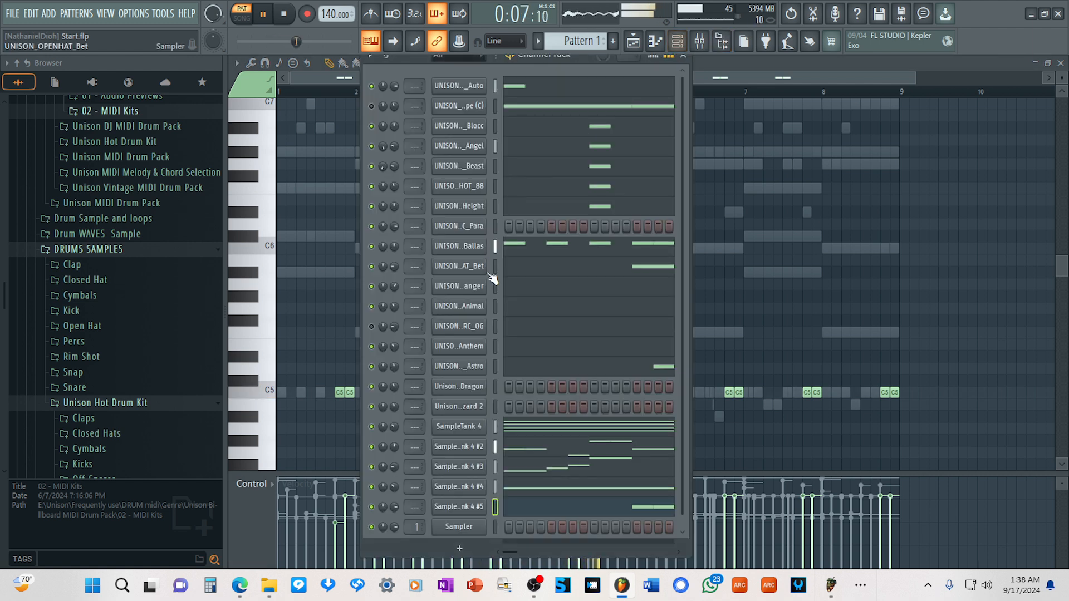
pyautogui.click(469, 508)
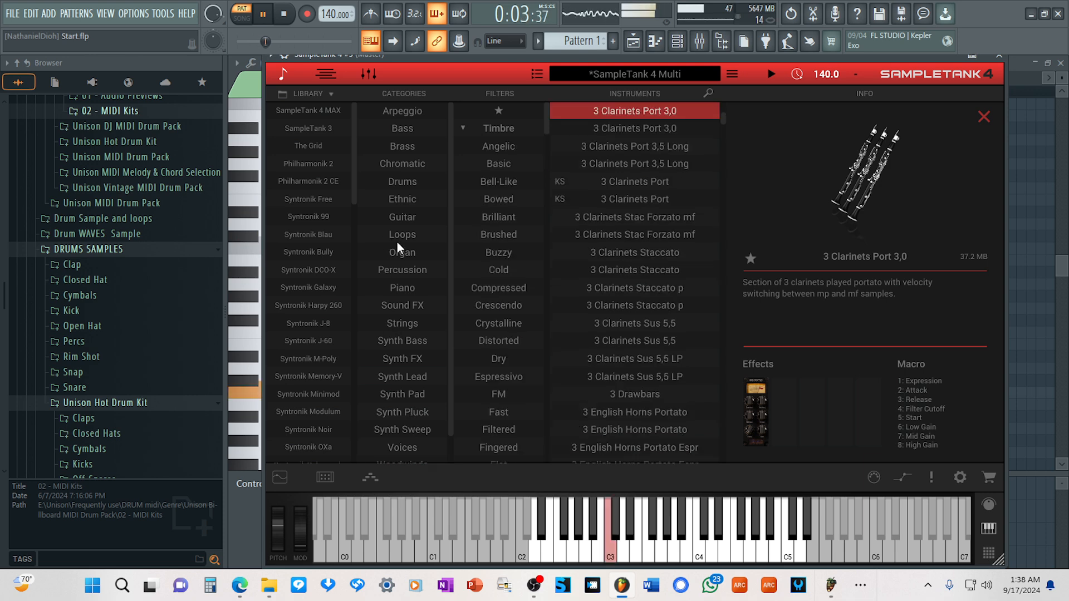
pyautogui.click(408, 146)
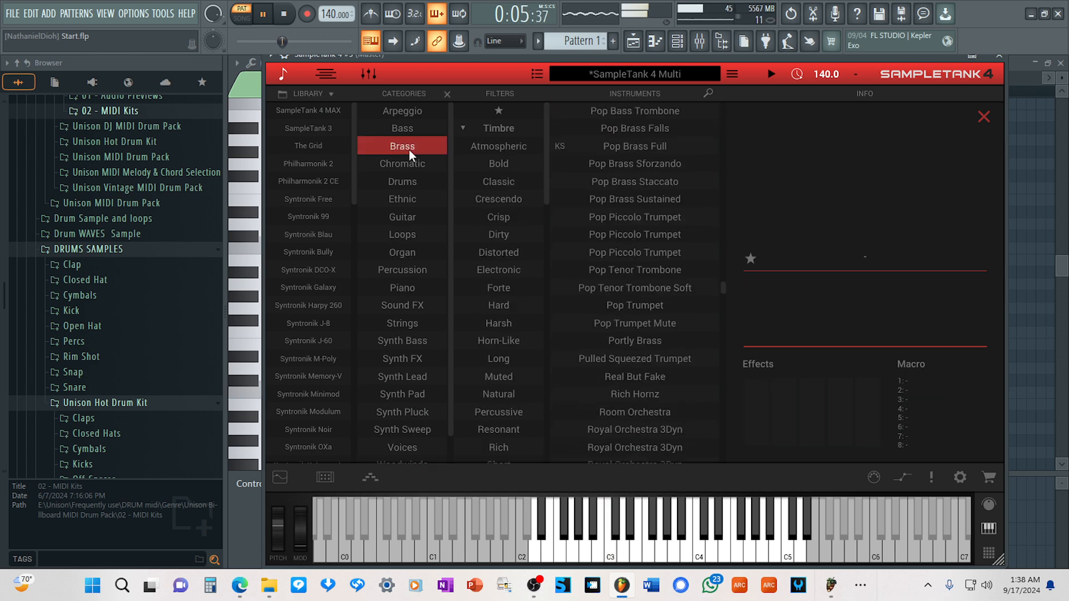
pyautogui.scroll(5, 656, 199)
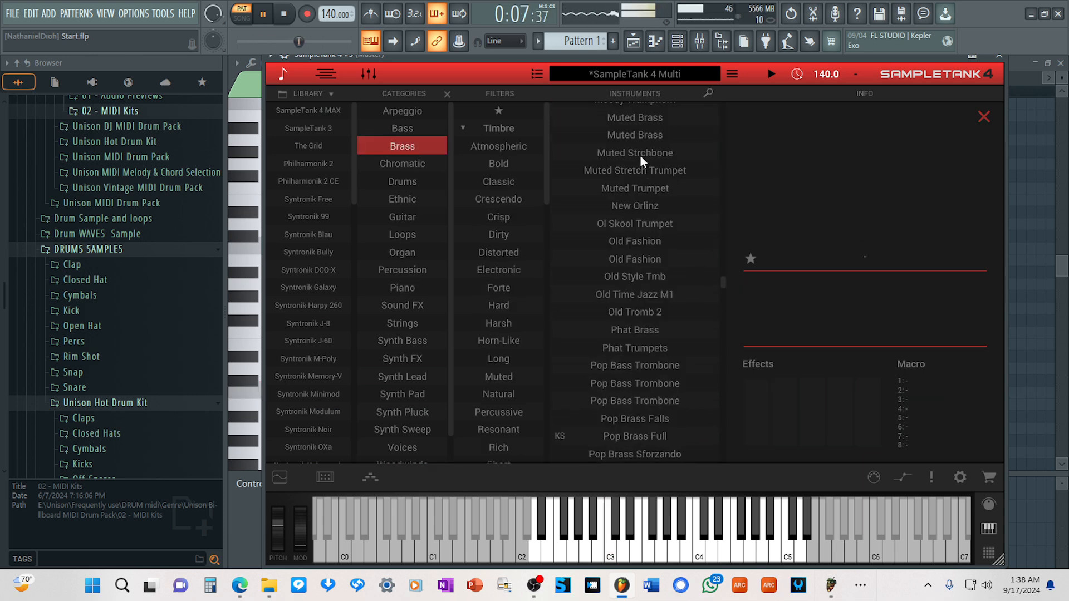
pyautogui.scroll(3, 640, 156)
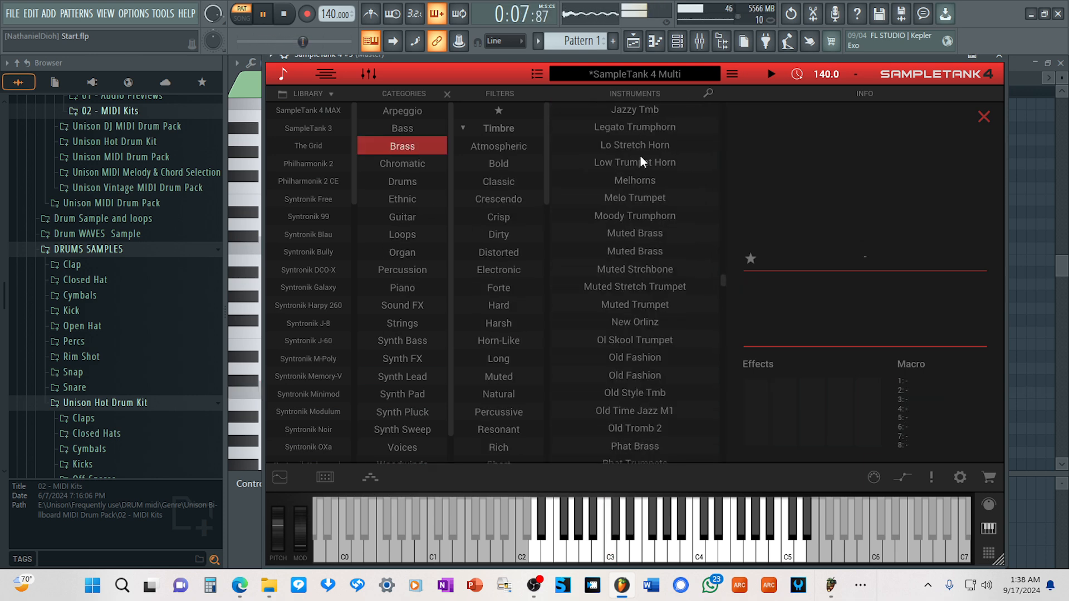
pyautogui.click(634, 127)
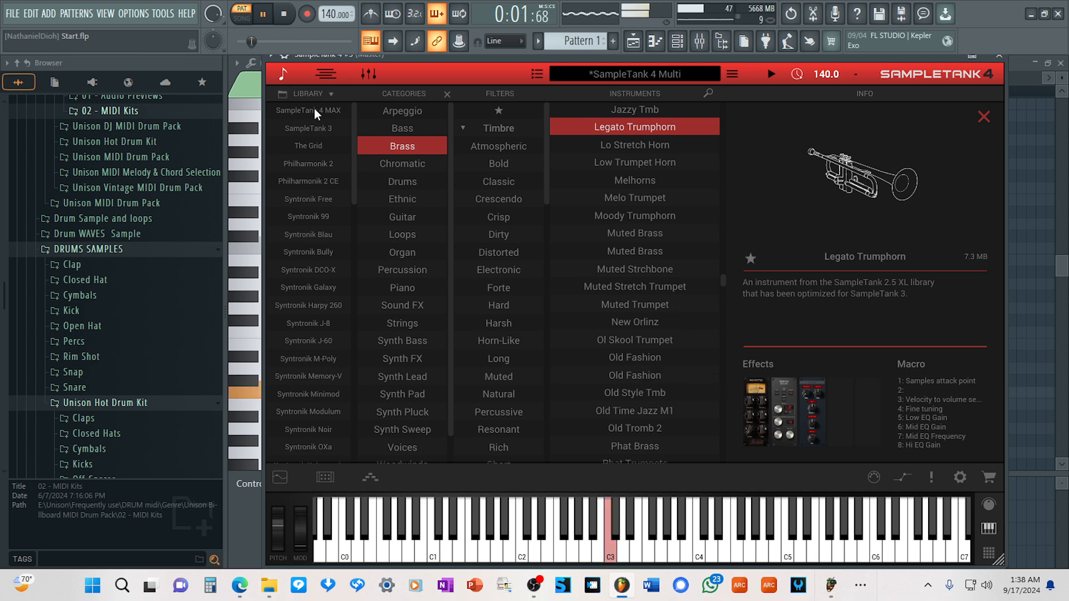
# Load Muted Brass into part 2 and Muted Trumpet into part 3, lowering the Muted Trumpet's volume to -4.24 dB.
pyautogui.click(283, 73)
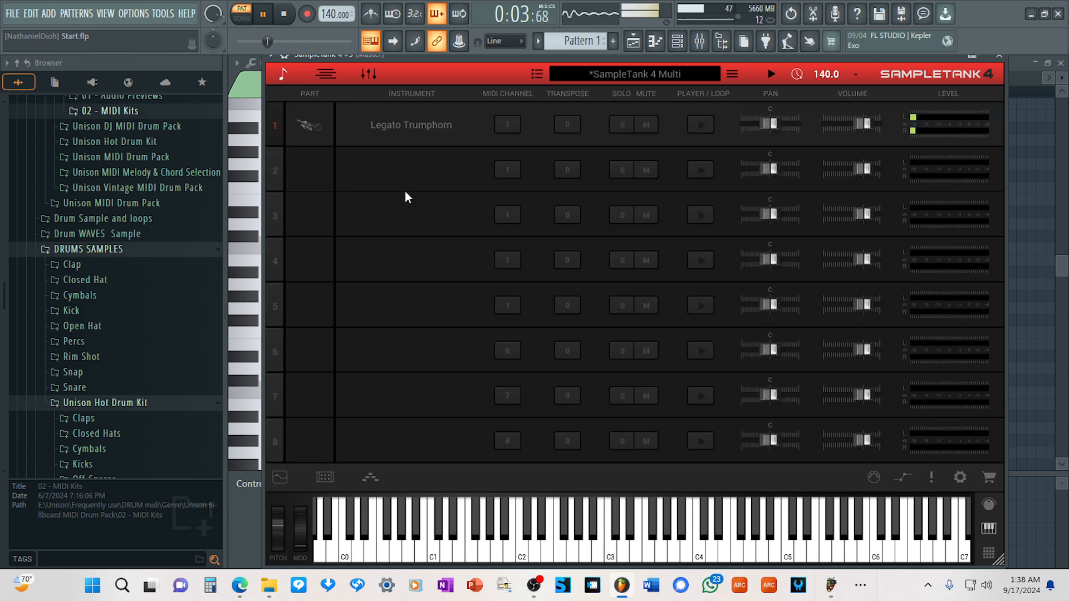
pyautogui.click(405, 169)
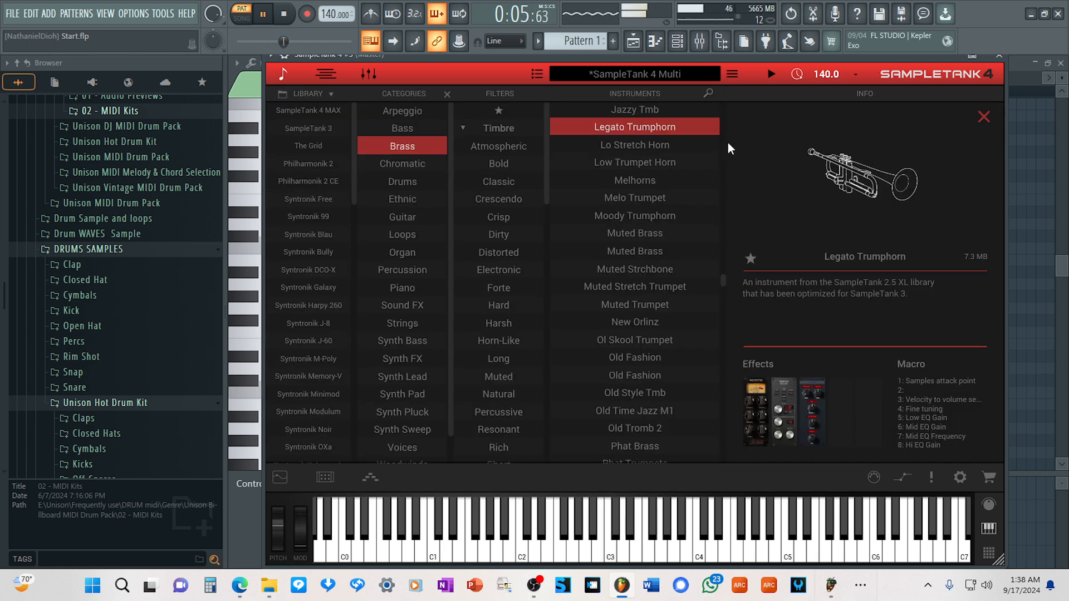
pyautogui.click(628, 233)
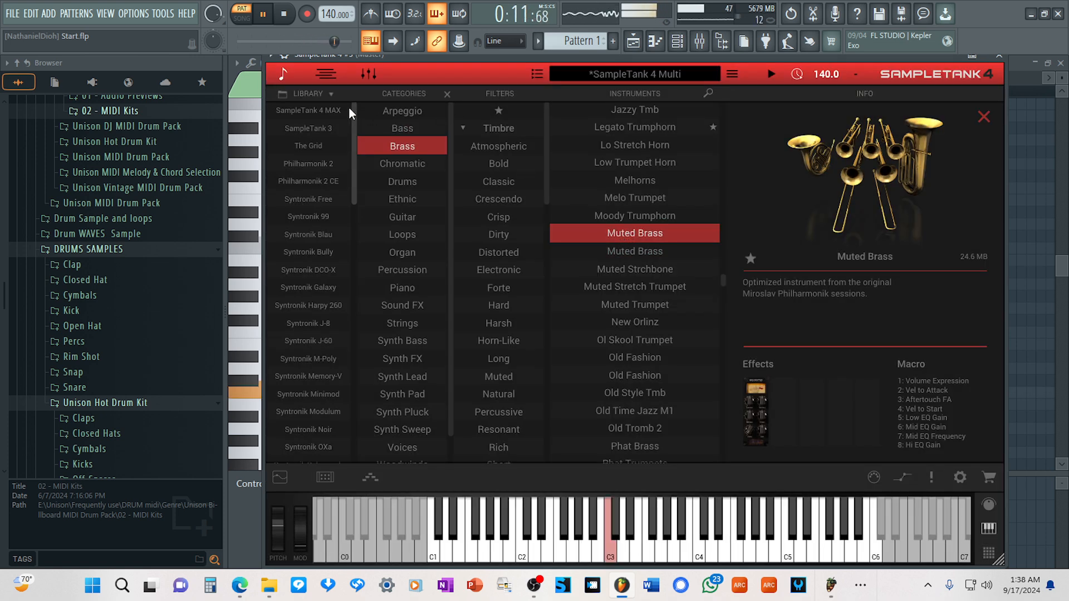
pyautogui.click(283, 75)
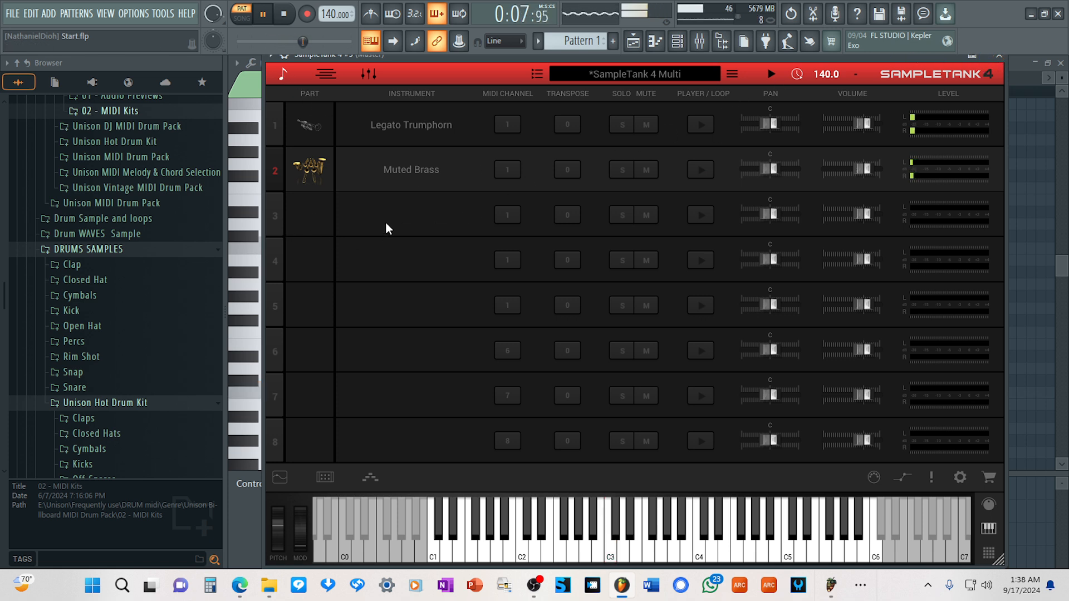
pyautogui.click(403, 216)
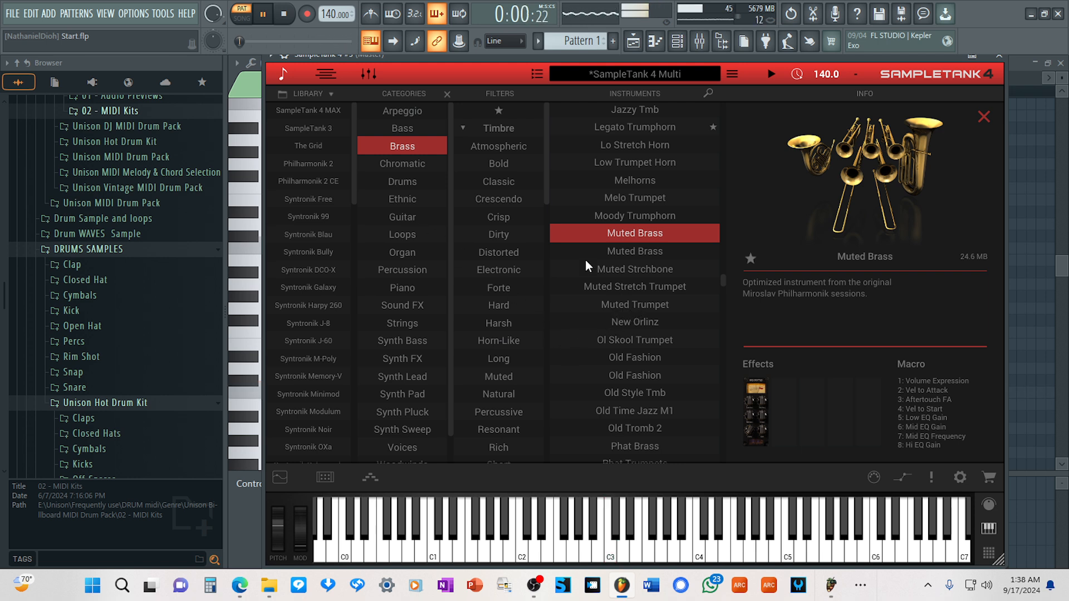
pyautogui.click(647, 306)
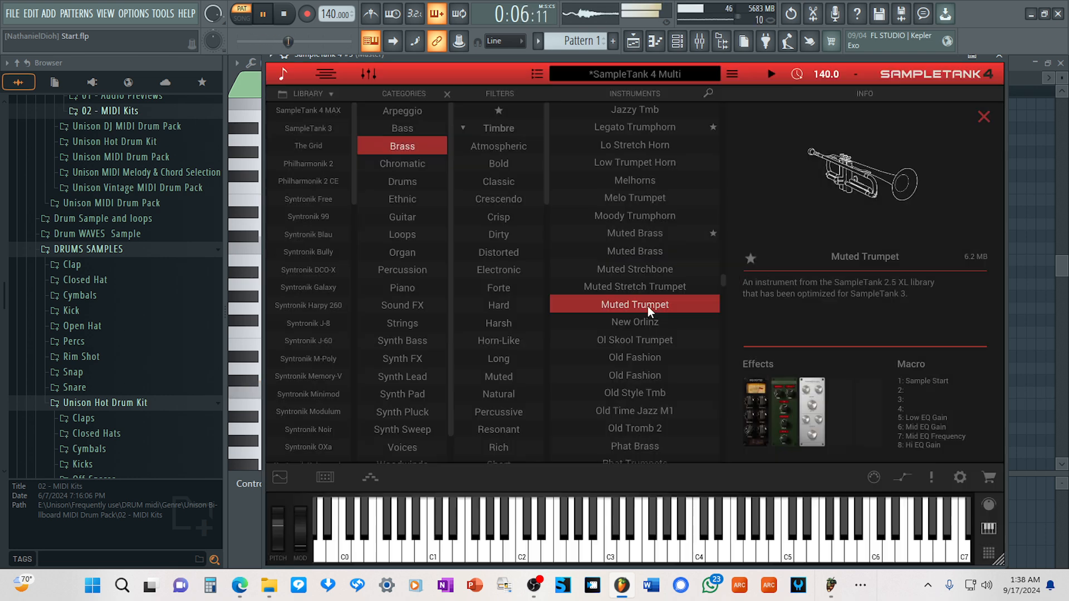
pyautogui.click(282, 77)
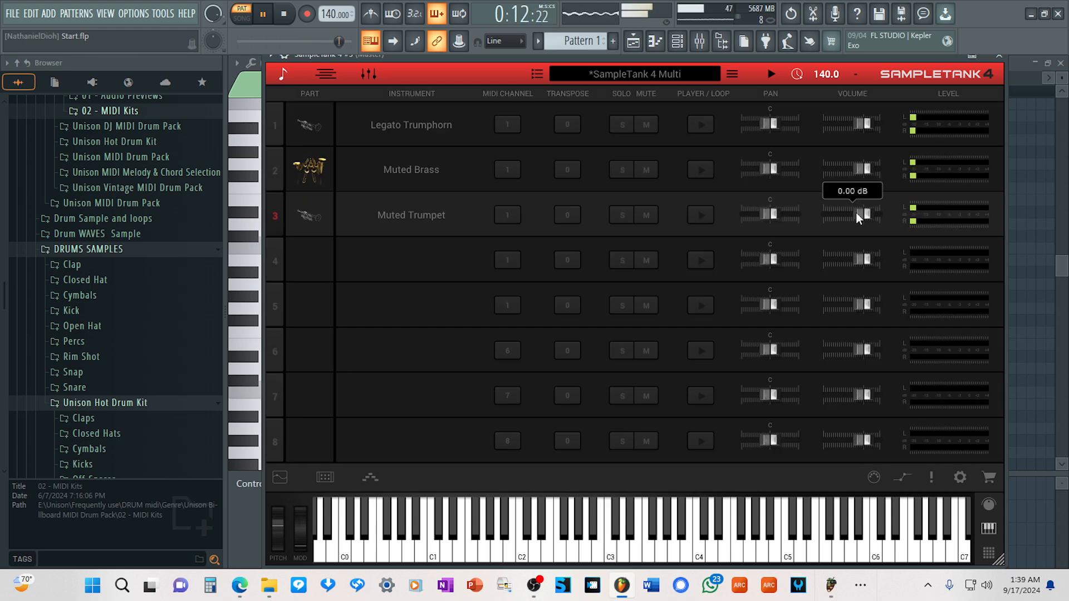
pyautogui.moveTo(856, 213); pyautogui.dragTo(851, 215)
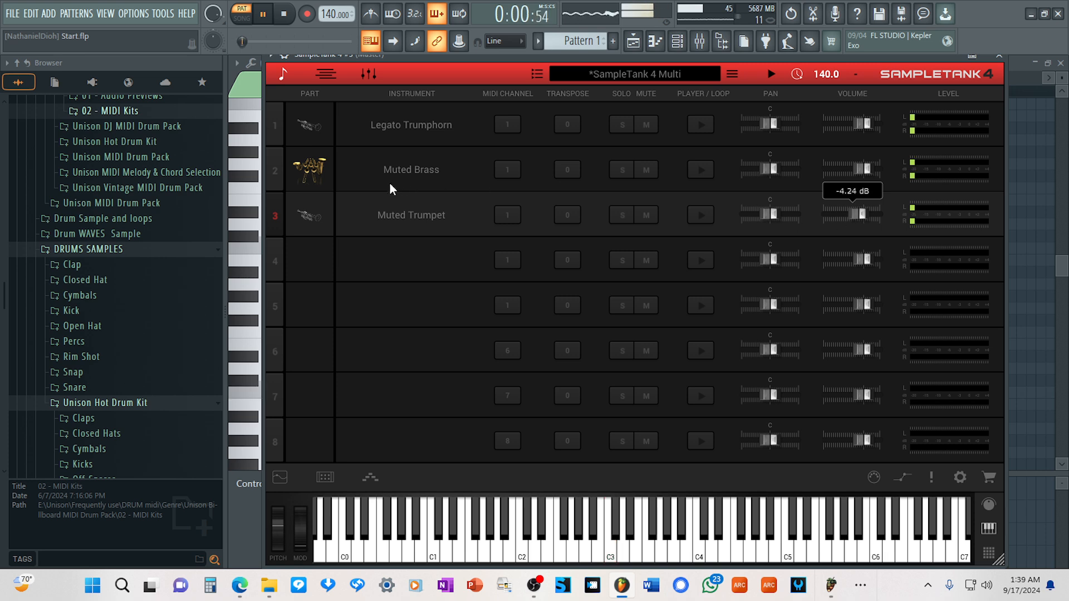
# Load Ol Skool Trumpet into part 4, mark it as a favorite and close the SampleTank 4 window.
pyautogui.click(398, 266)
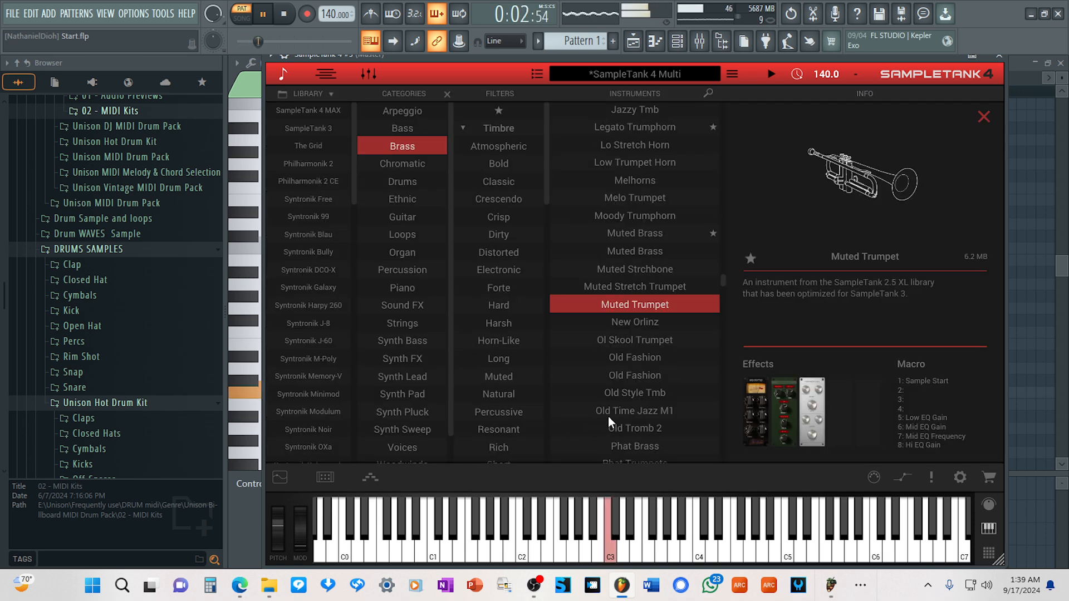
pyautogui.click(629, 341)
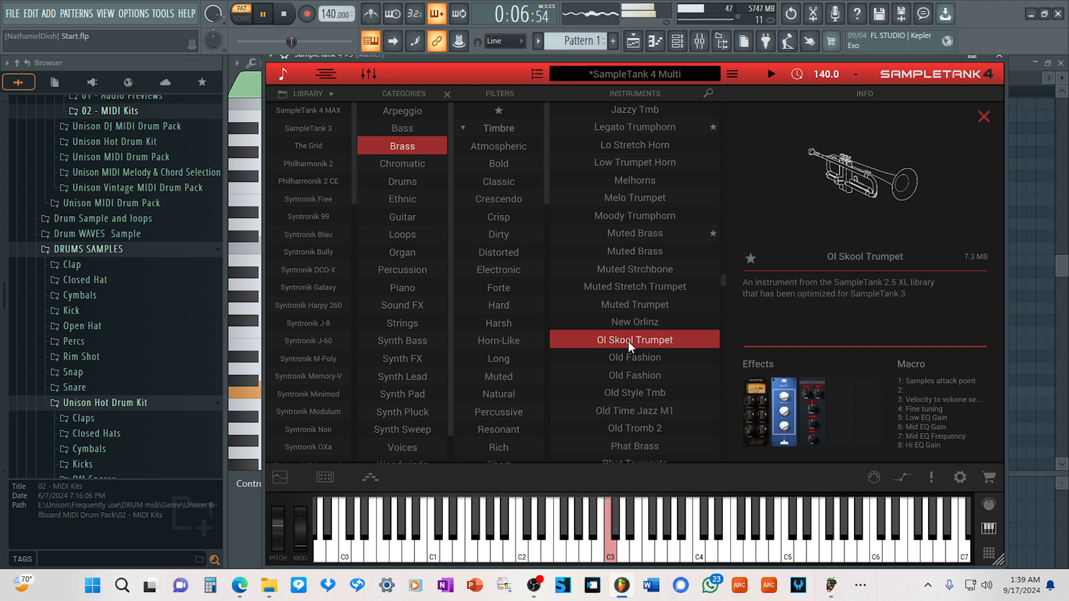
pyautogui.click(750, 259)
pyautogui.click(283, 75)
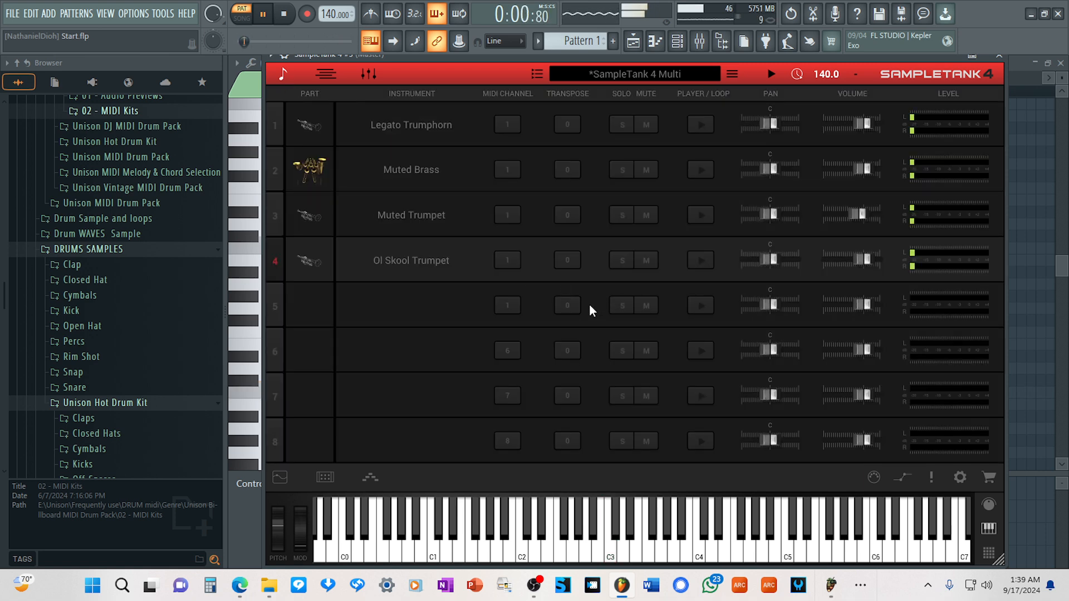
pyautogui.click(996, 52)
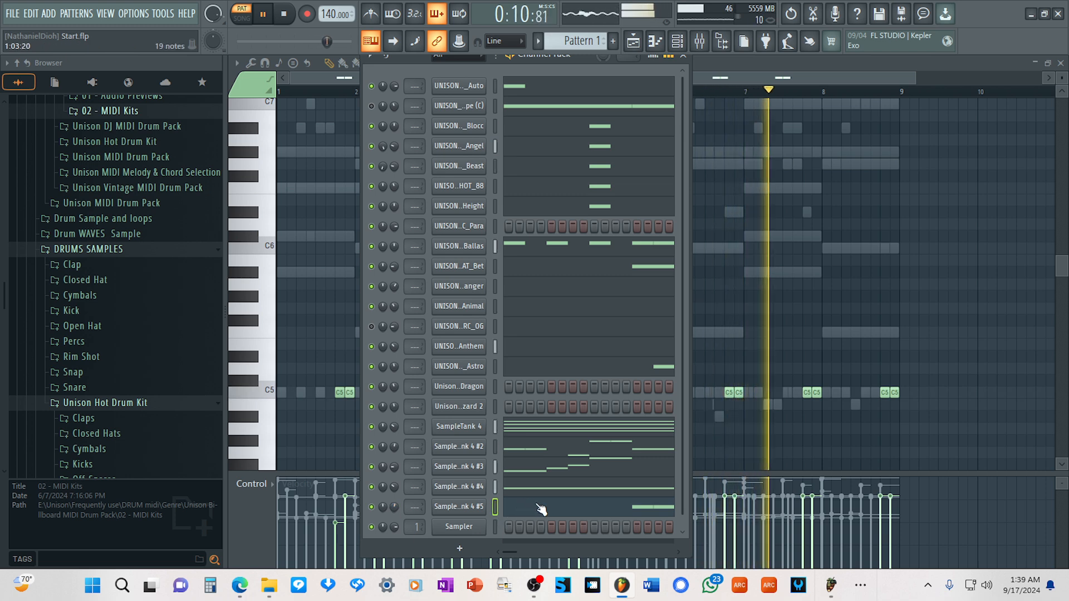
# In SampleTank 4 #5's piano roll, draw a rising C5, D5, E5, F5 run across bar 8's last two beats, deleting the fourth-beat C5 pair.
pyautogui.press('F5')
pyautogui.click(560, 502)
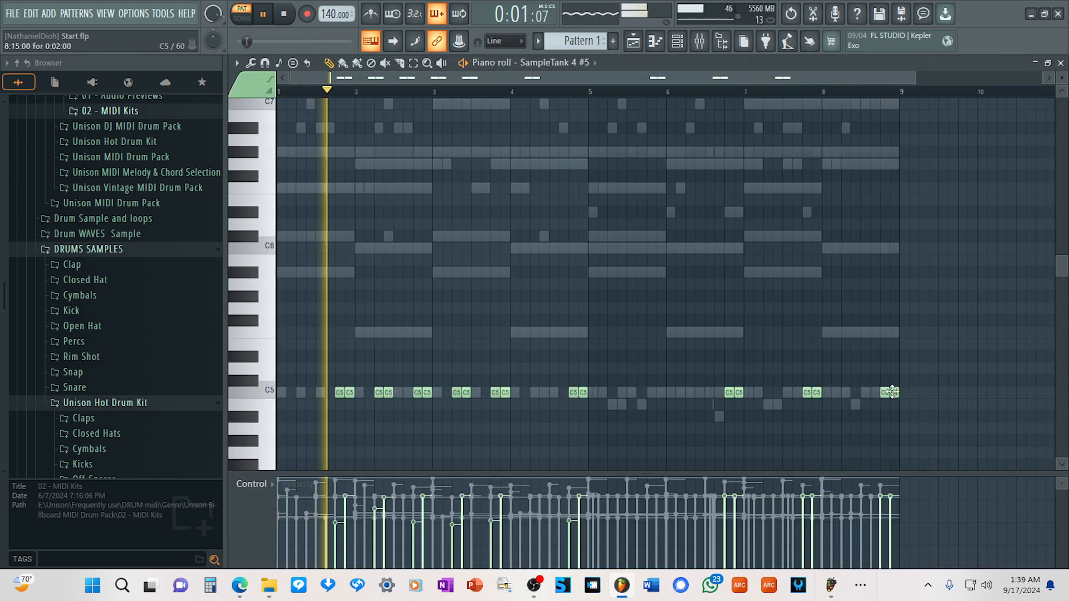
pyautogui.click(865, 392)
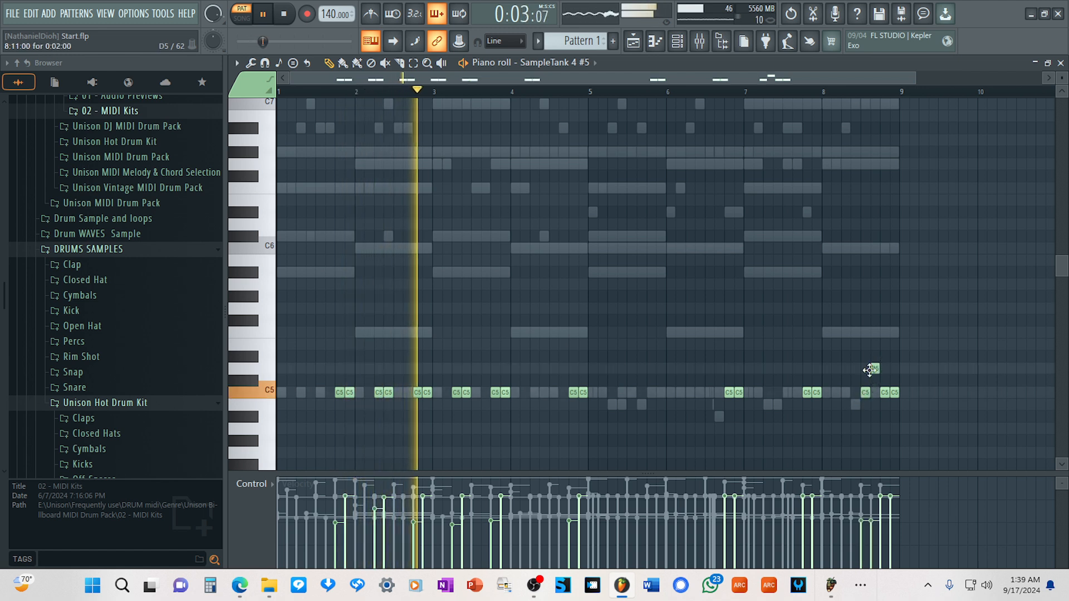
pyautogui.click(875, 368)
pyautogui.click(884, 344)
pyautogui.click(894, 332)
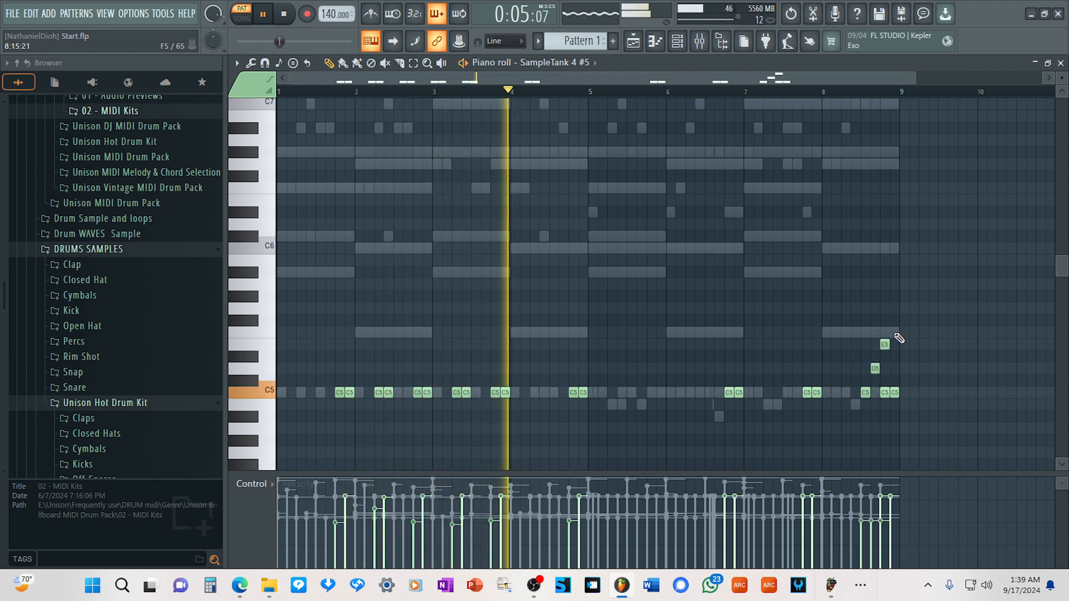
pyautogui.rightClick(894, 392)
pyautogui.rightClick(885, 392)
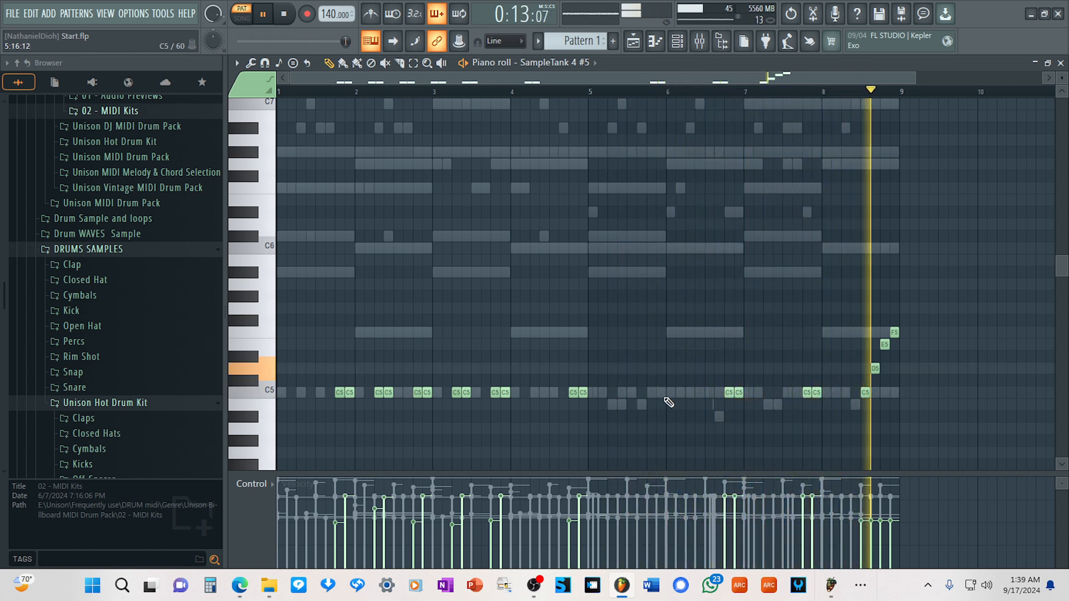
# Delete the run's F5 and E5 notes in bar 8 and move its D5 note down to C5.
pyautogui.rightClick(894, 332)
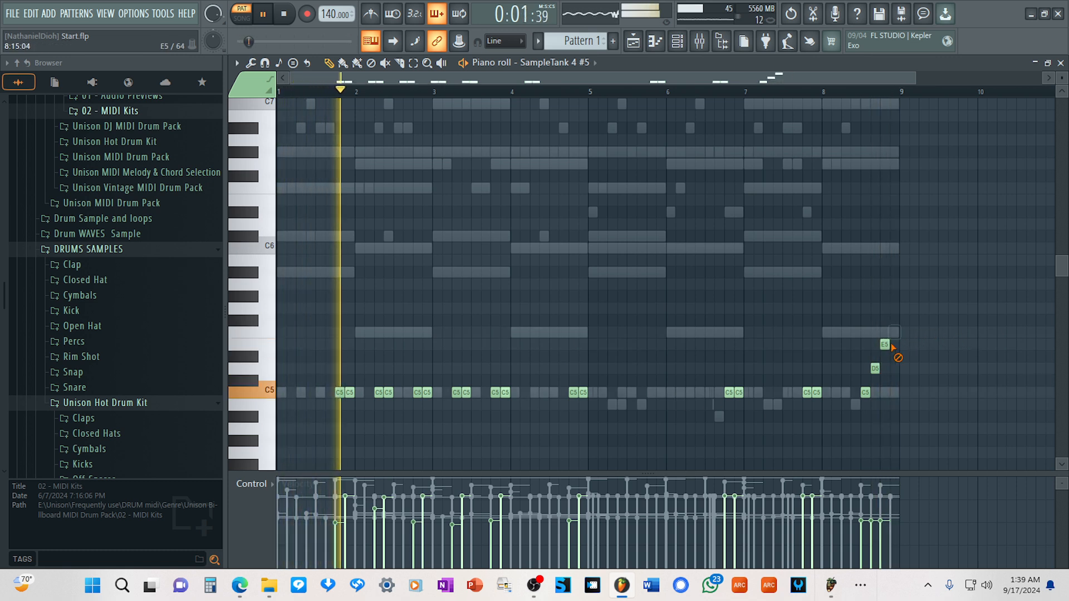
pyautogui.rightClick(884, 344)
pyautogui.moveTo(873, 368); pyautogui.dragTo(872, 393)
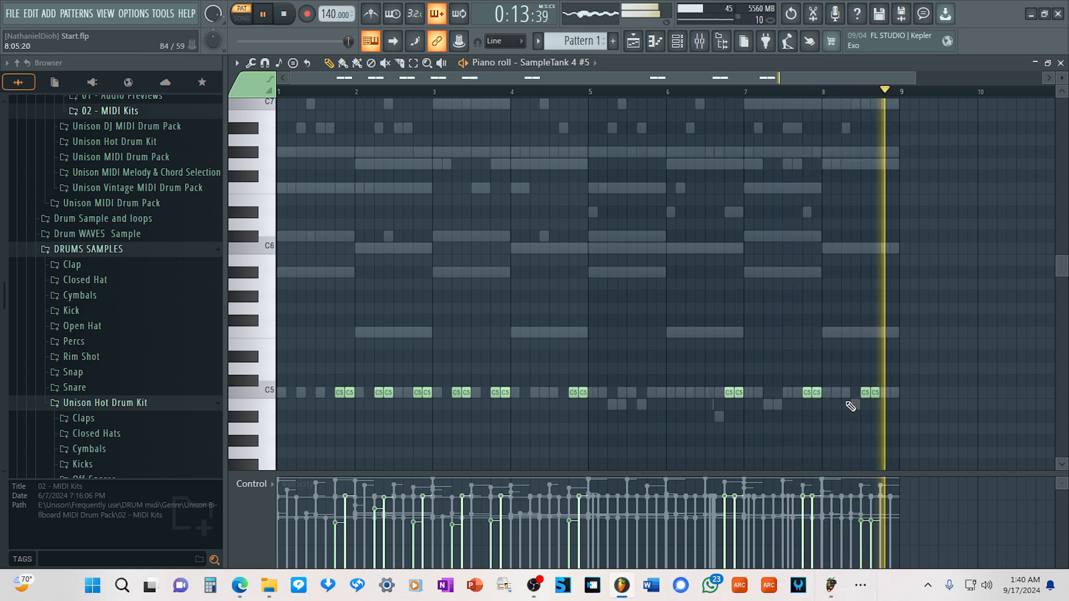
# Add one-beat F5 notes on bar 8's fourth beat, bar 4's third and bar 6's first, and in place of bar 2's last C5 pair.
pyautogui.click(883, 332)
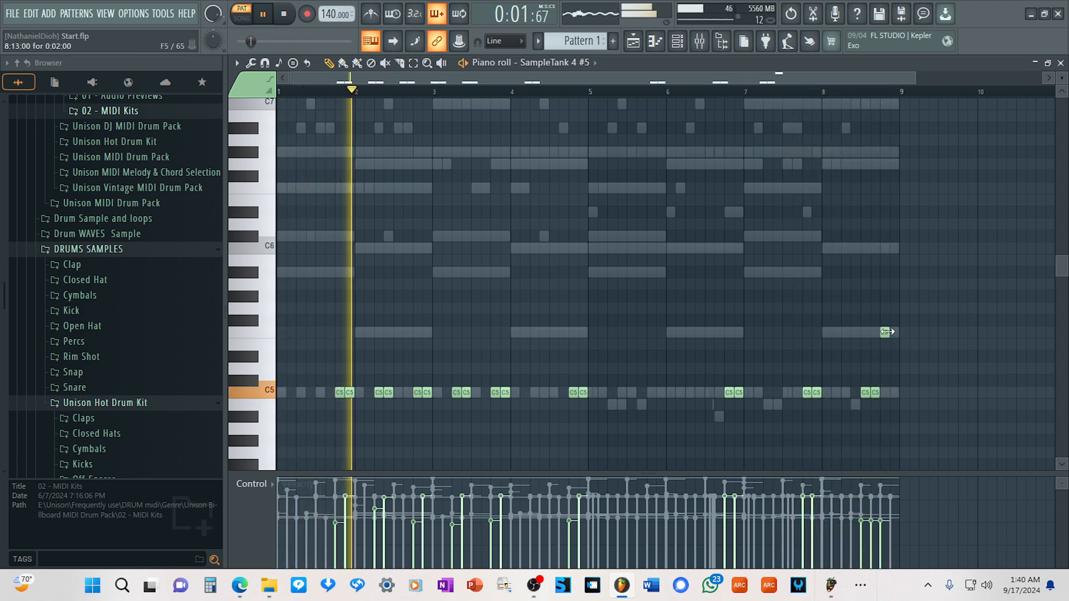
pyautogui.moveTo(886, 332); pyautogui.dragTo(898, 332)
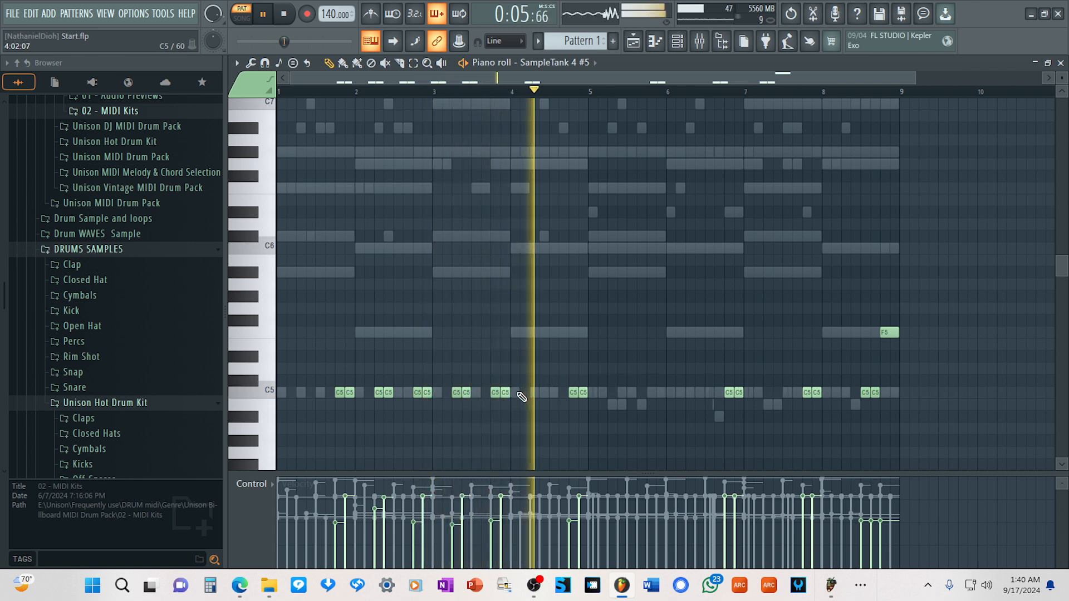
pyautogui.click(550, 333)
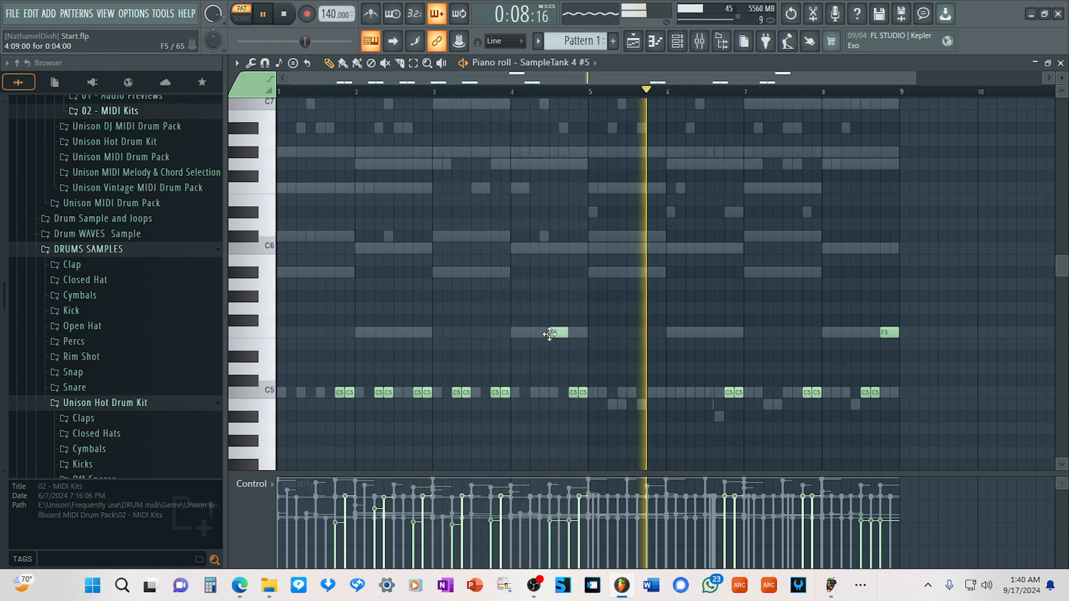
pyautogui.click(668, 332)
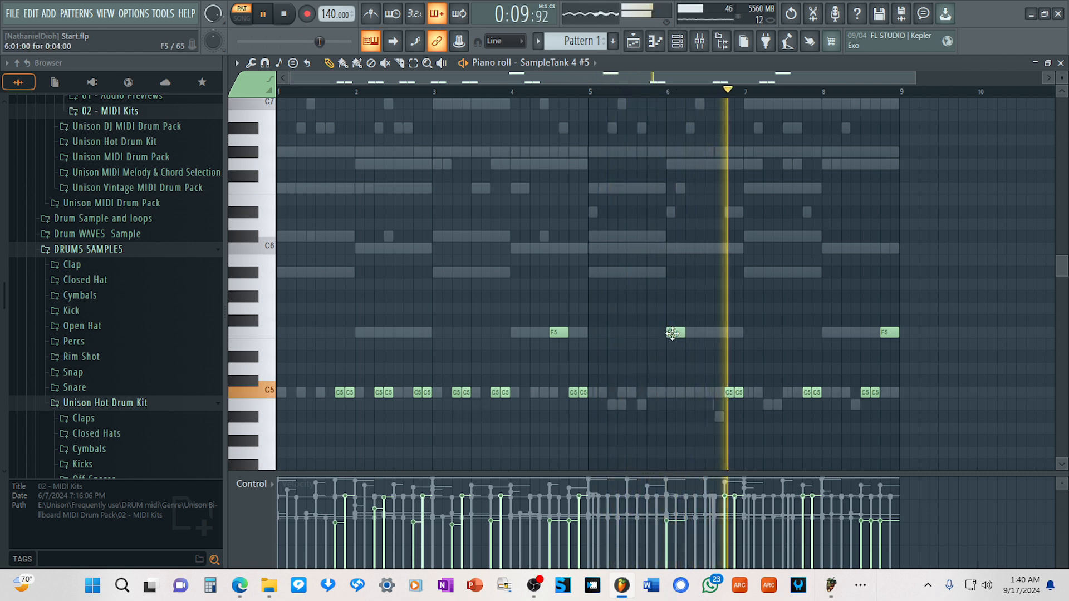
pyautogui.moveTo(671, 333)
pyautogui.mouseDown()
pyautogui.moveTo(662, 333)
pyautogui.moveTo(672, 332)
pyautogui.mouseUp()
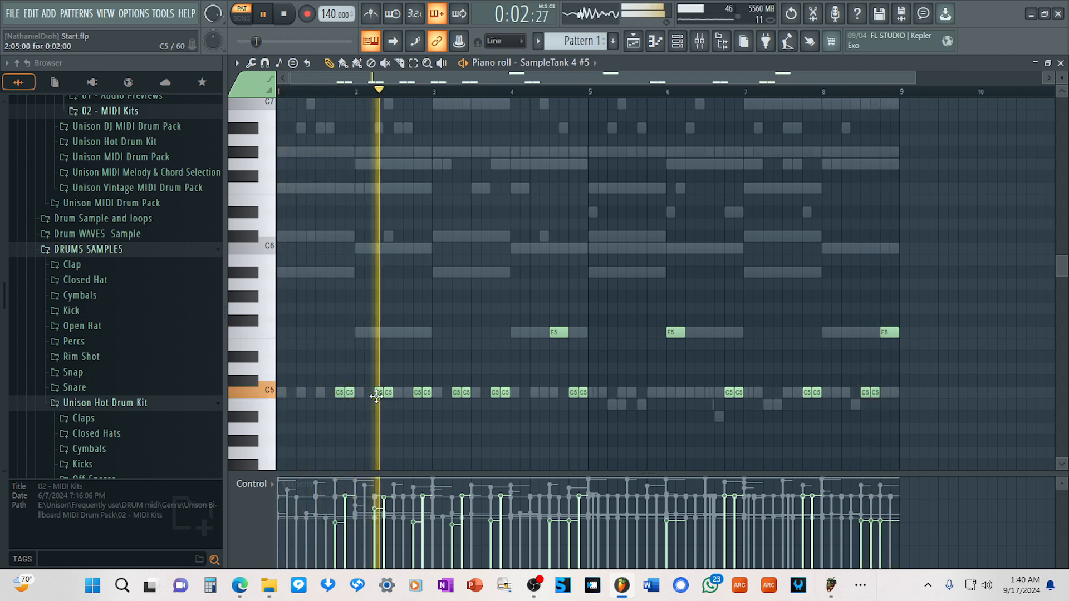
pyautogui.moveTo(415, 397); pyautogui.dragTo(414, 332)
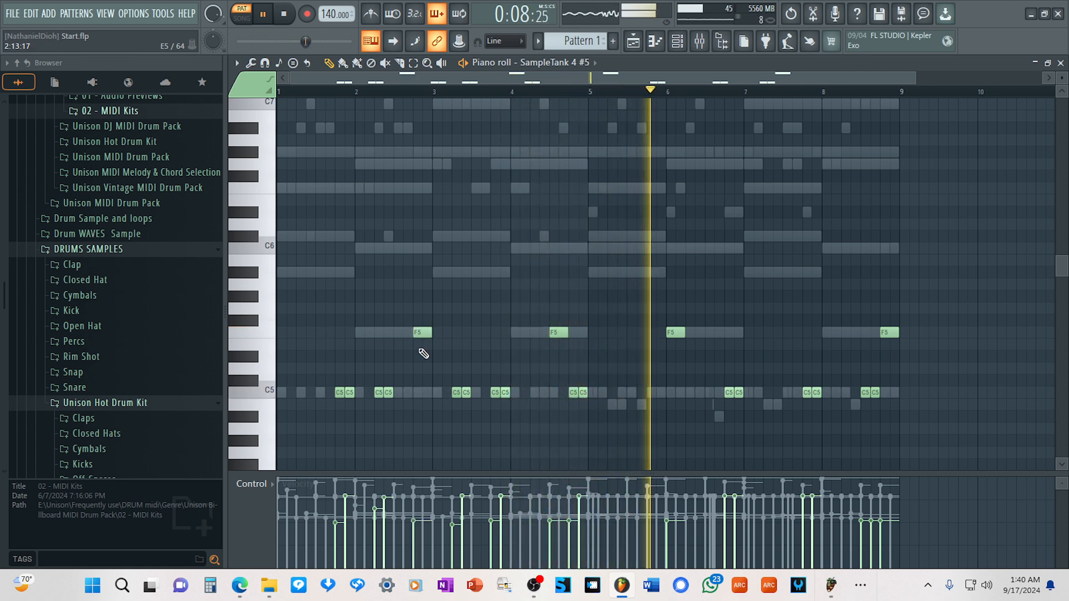
pyautogui.moveTo(677, 333)
pyautogui.mouseDown()
pyautogui.moveTo(667, 333)
pyautogui.moveTo(674, 338)
pyautogui.mouseUp()
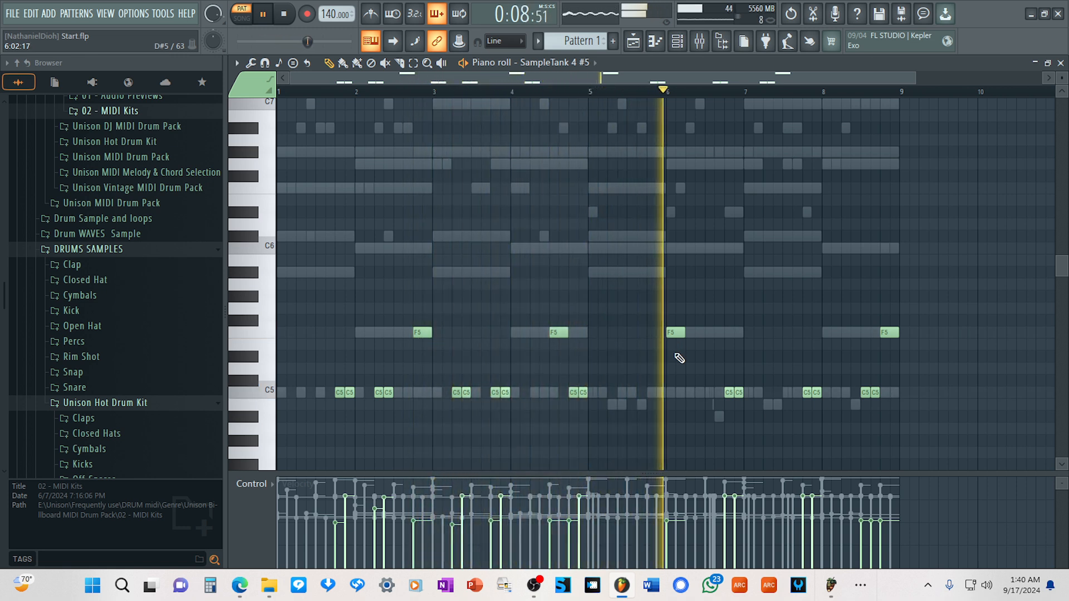
# Replace the C5 pair on bar 8's third beat with two short C5 notes on its second beat.
pyautogui.click(855, 395)
pyautogui.rightClick(876, 397)
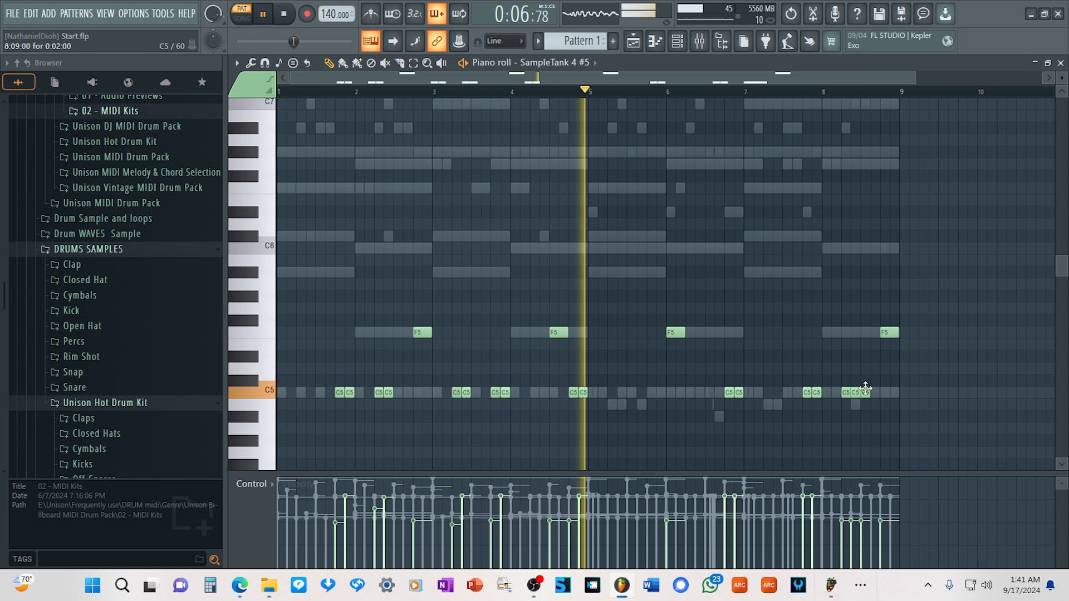
pyautogui.rightClick(866, 398)
pyautogui.rightClick(866, 398)
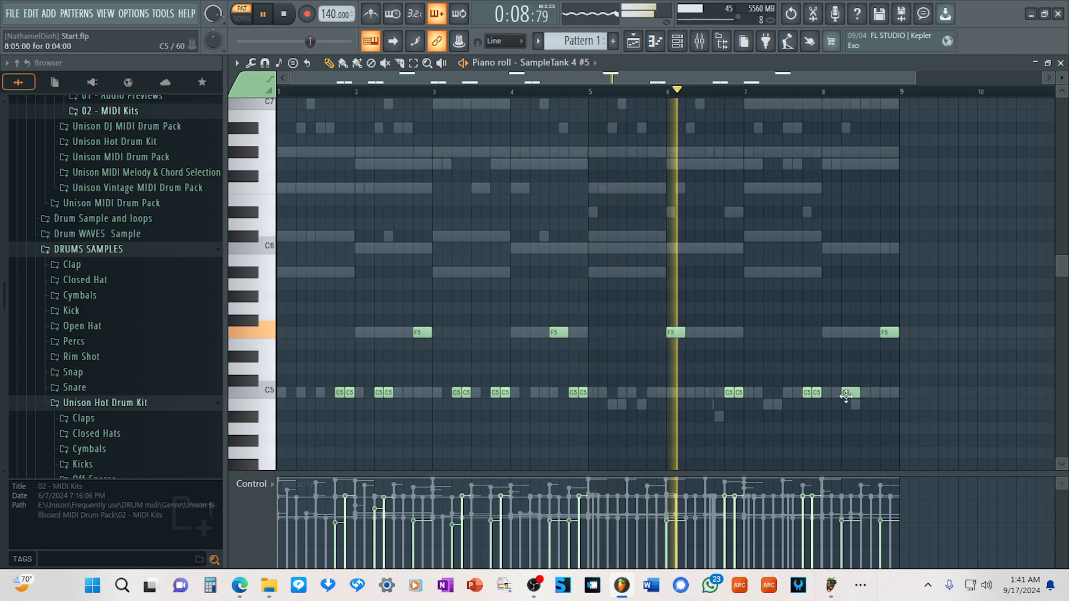
pyautogui.rightClick(846, 396)
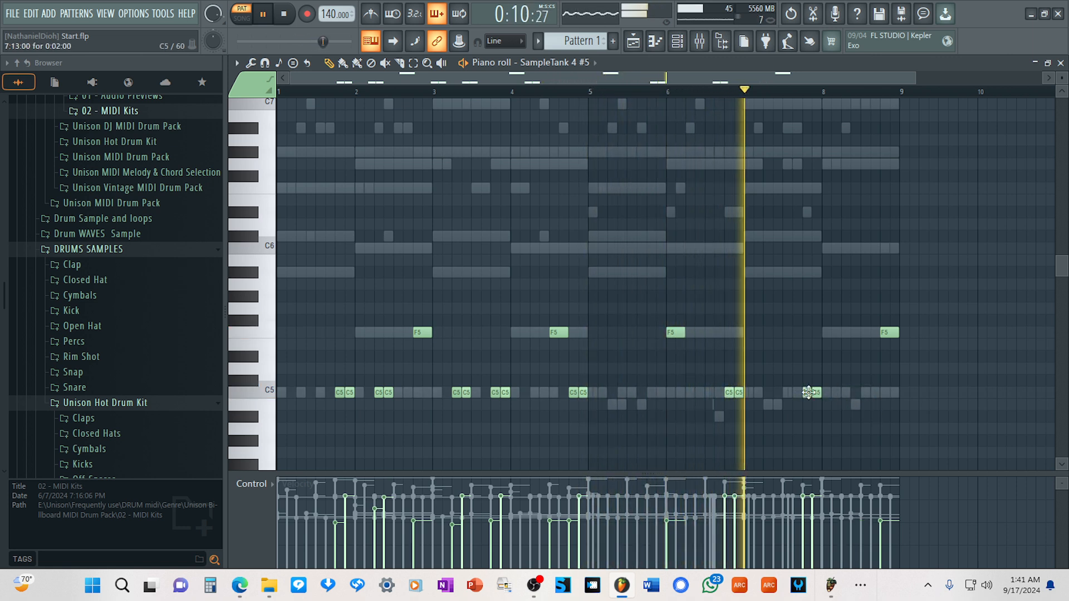
pyautogui.click(842, 392)
pyautogui.click(852, 395)
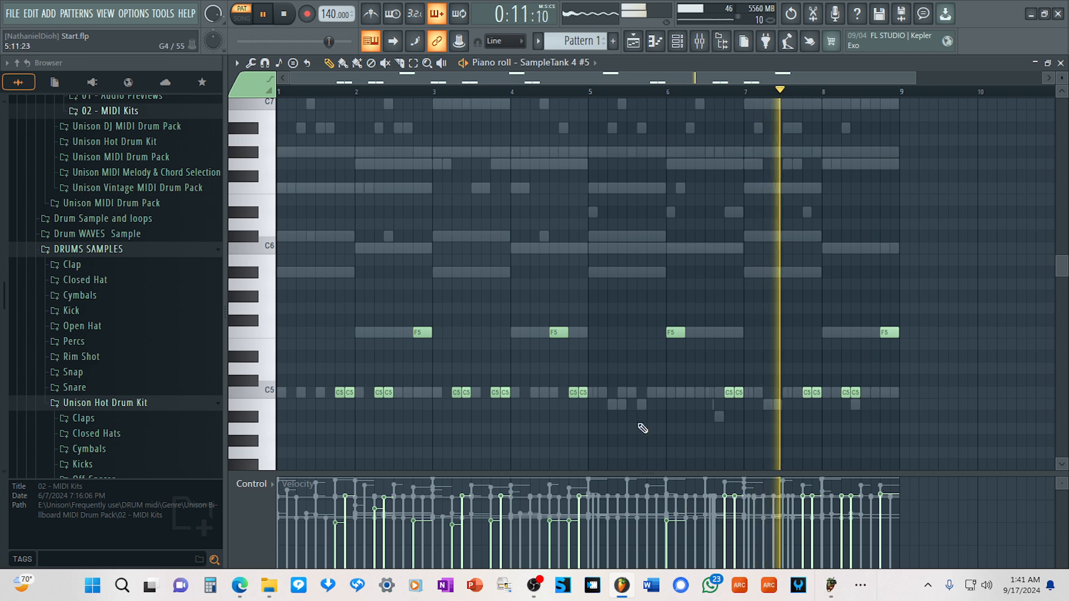
# Stop the pattern playback, check the recording status in OBS and return to FL Studio.
pyautogui.press('F6')
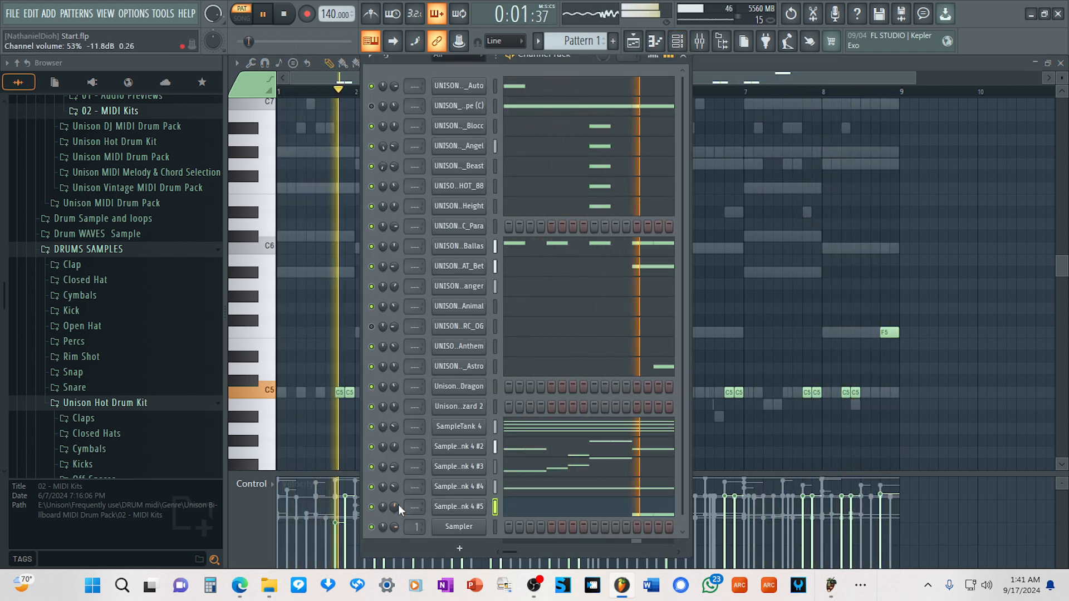
pyautogui.rightClick(458, 533)
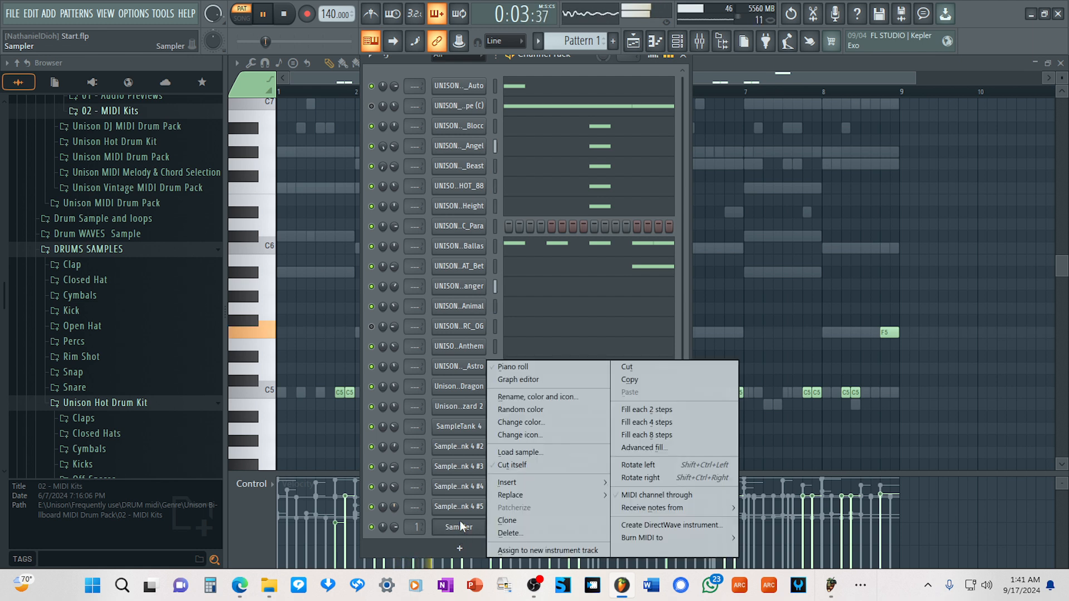
pyautogui.click(287, 16)
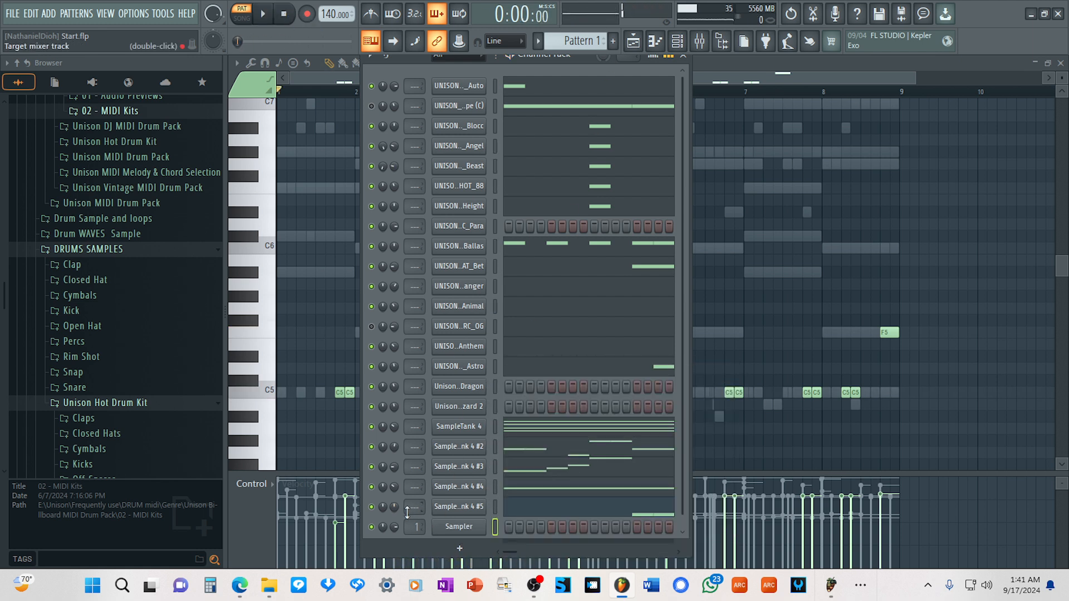
pyautogui.click(634, 44)
pyautogui.moveTo(533, 591)
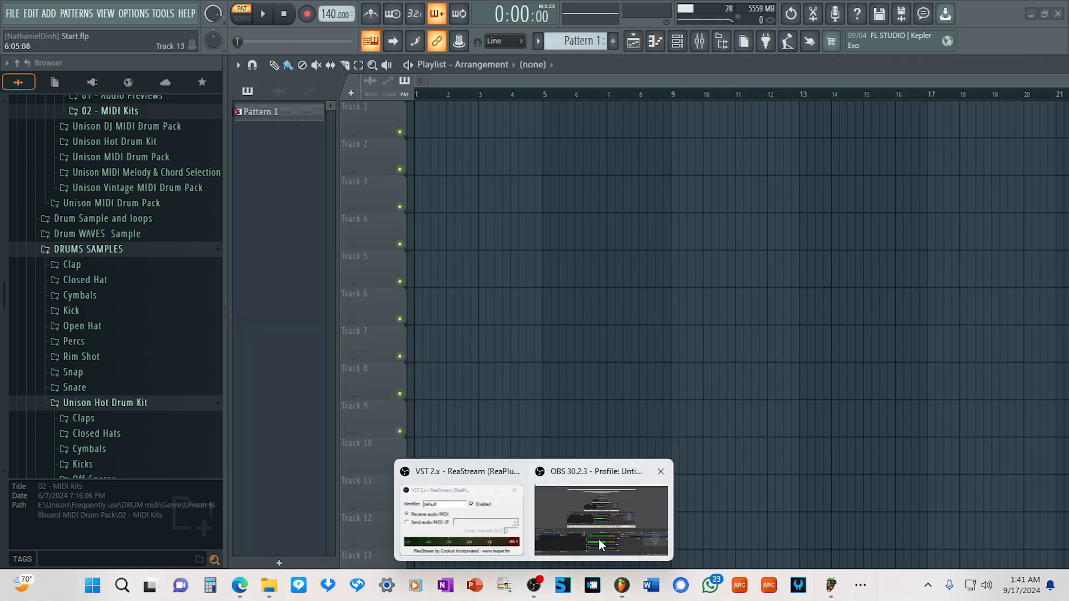
pyautogui.click(599, 536)
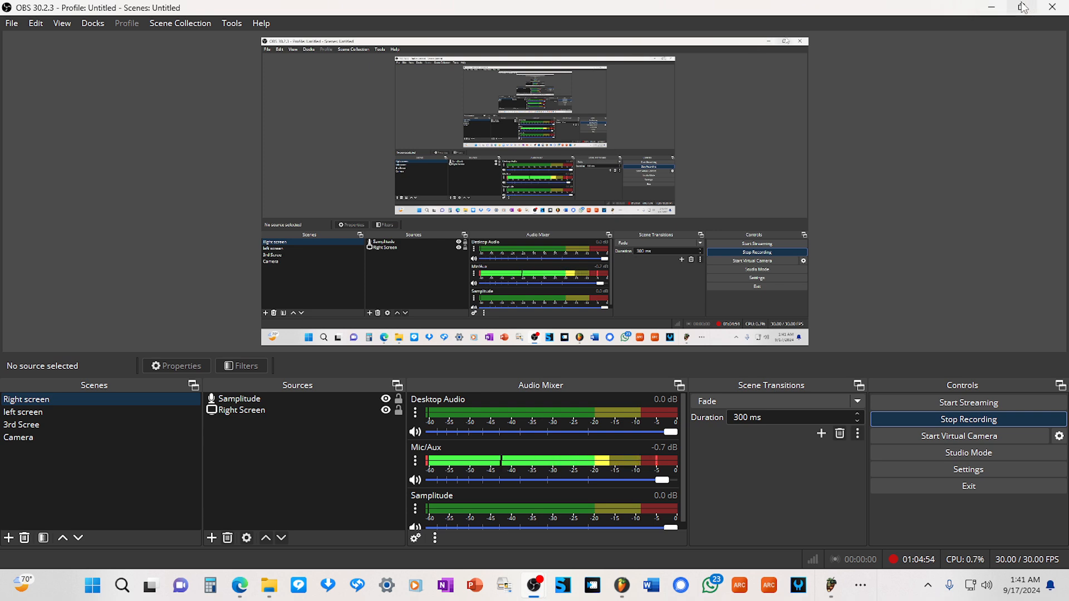
pyautogui.click(991, 8)
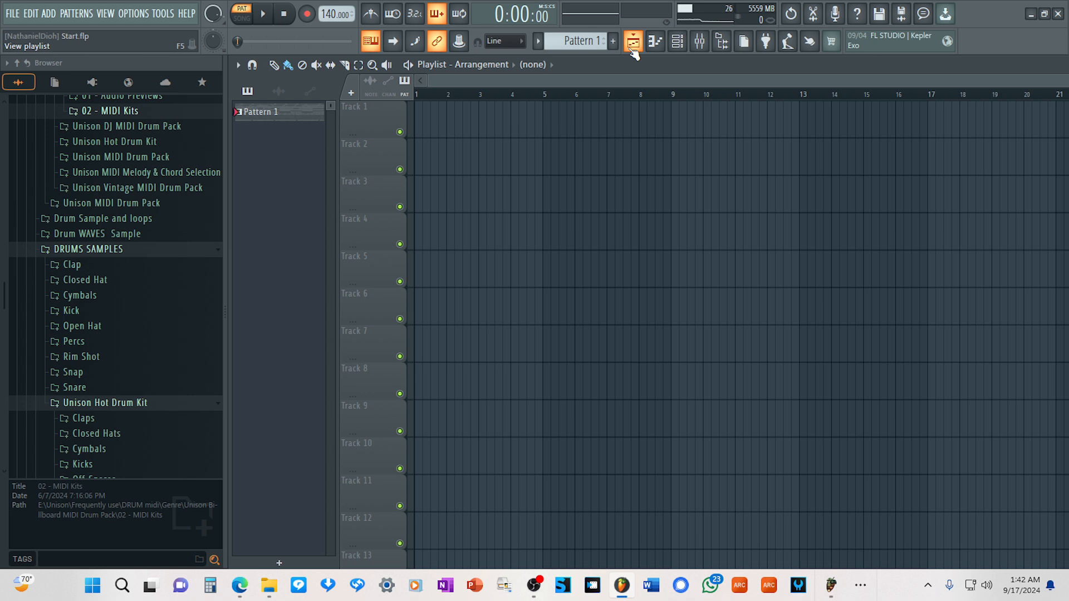
# Audition toms 1 to 5 from the Unison Hot Drum Kit and add UNISON_HOT_Tom 5 as a channel above Unison Dragon.
pyautogui.click(677, 40)
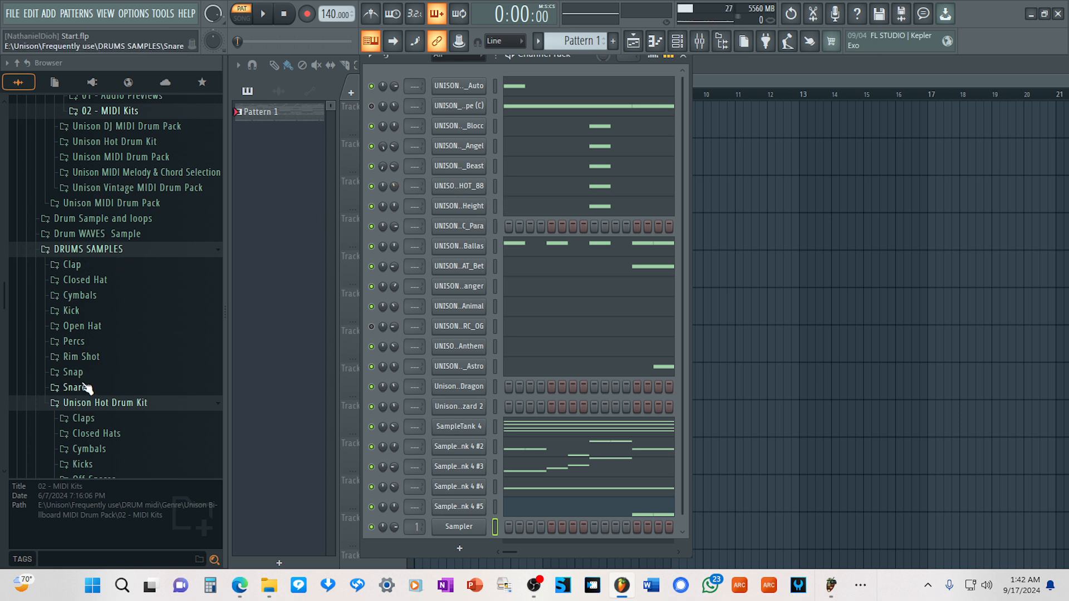
pyautogui.scroll(-2, 76, 384)
pyautogui.scroll(-2, 83, 379)
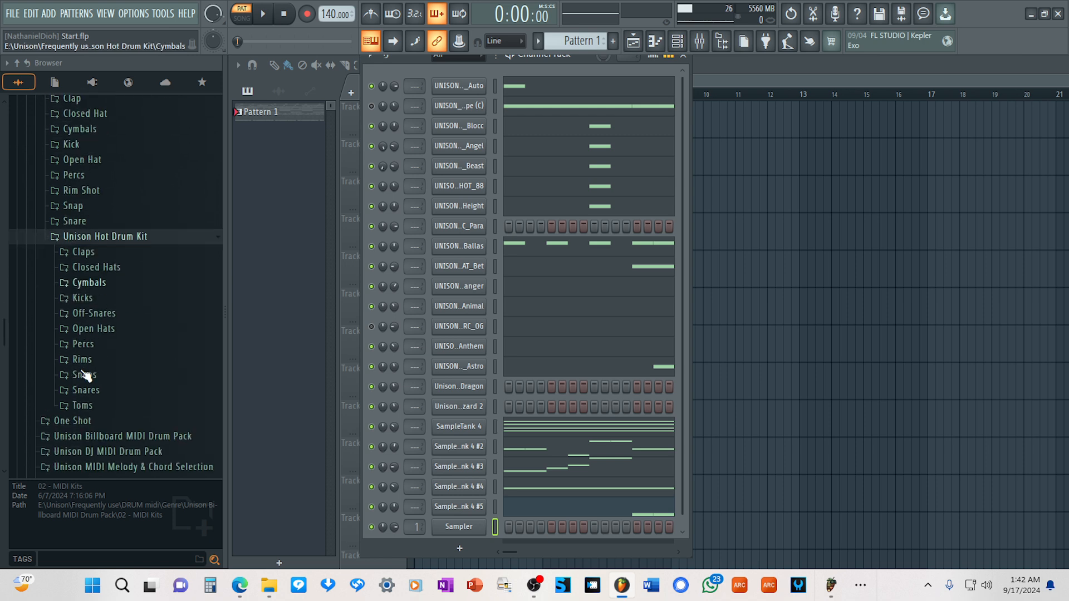
pyautogui.click(82, 403)
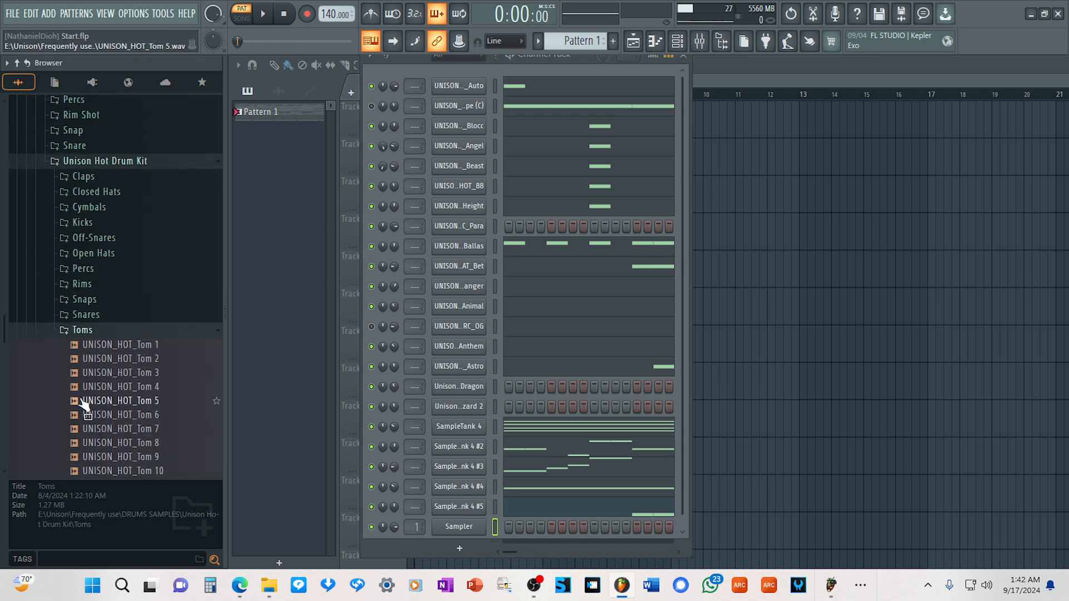
pyautogui.click(120, 345)
pyautogui.click(125, 358)
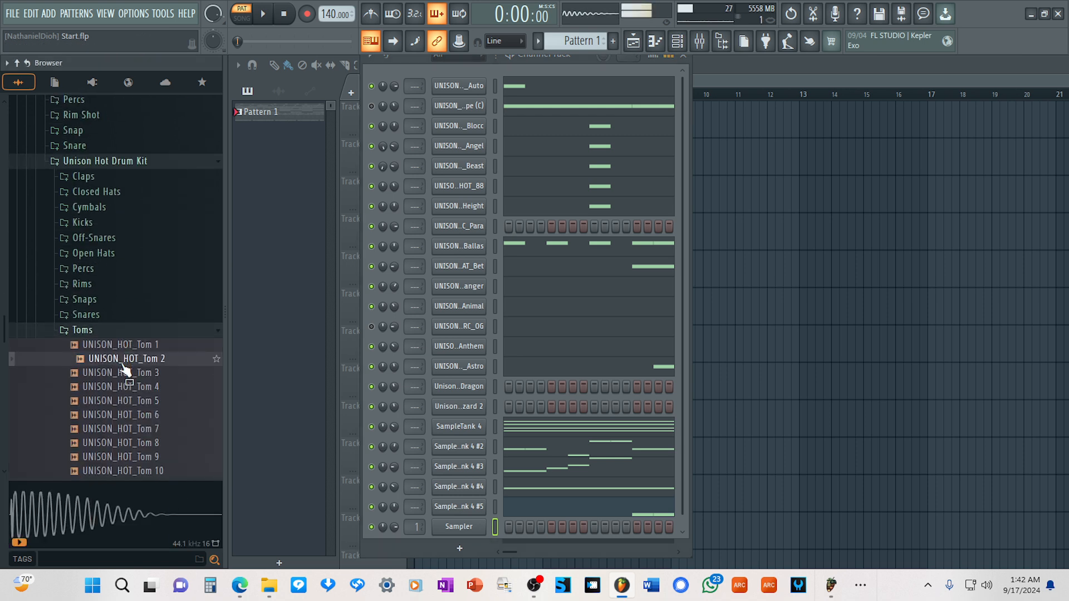
pyautogui.click(139, 373)
pyautogui.click(144, 387)
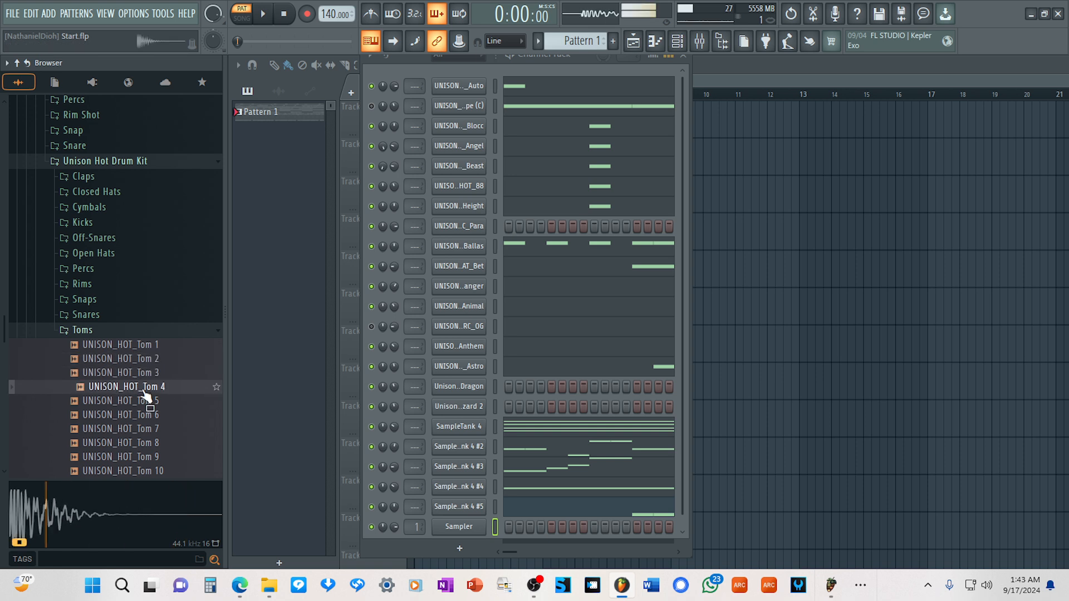
pyautogui.click(148, 401)
pyautogui.moveTo(148, 406); pyautogui.dragTo(470, 391)
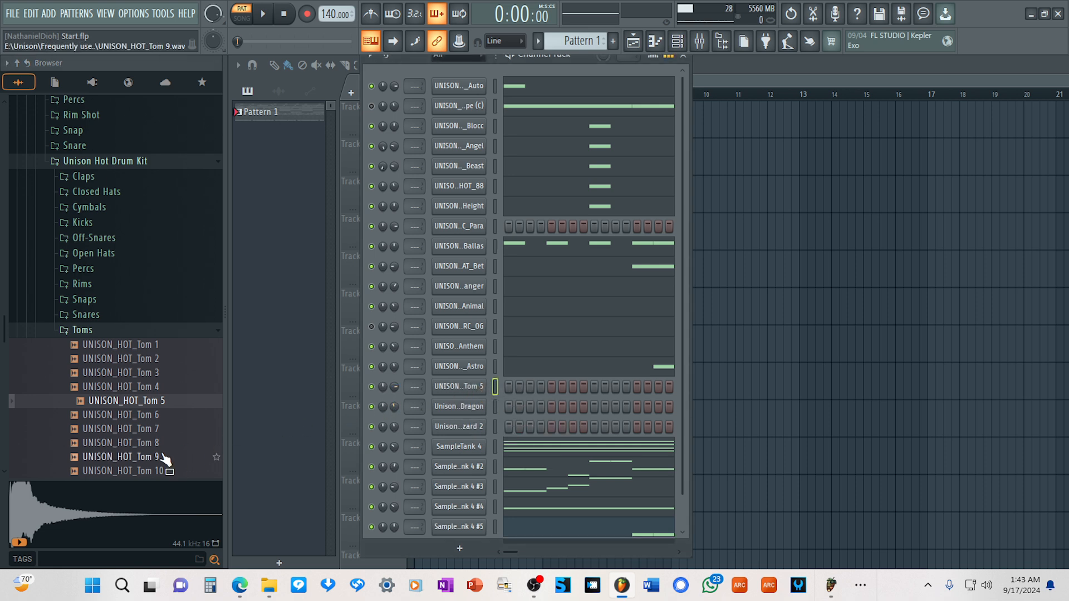
# Audition more of the kit's toms and add UNISON_HOT_Tom 3 as a channel directly above Tom 5.
pyautogui.click(152, 431)
pyautogui.click(144, 443)
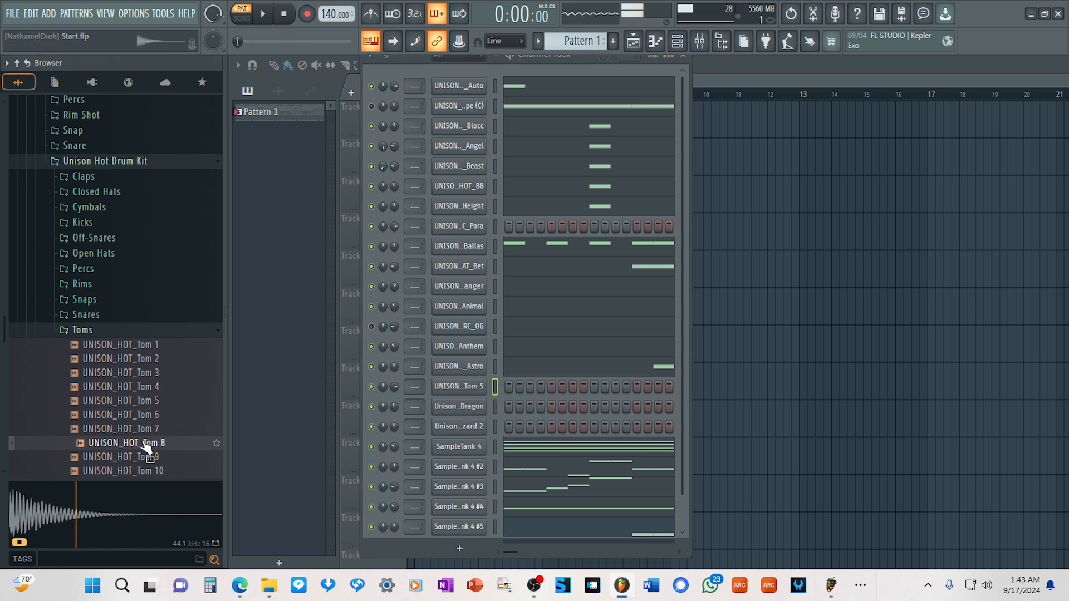
pyautogui.click(144, 456)
pyautogui.click(143, 470)
pyautogui.click(143, 400)
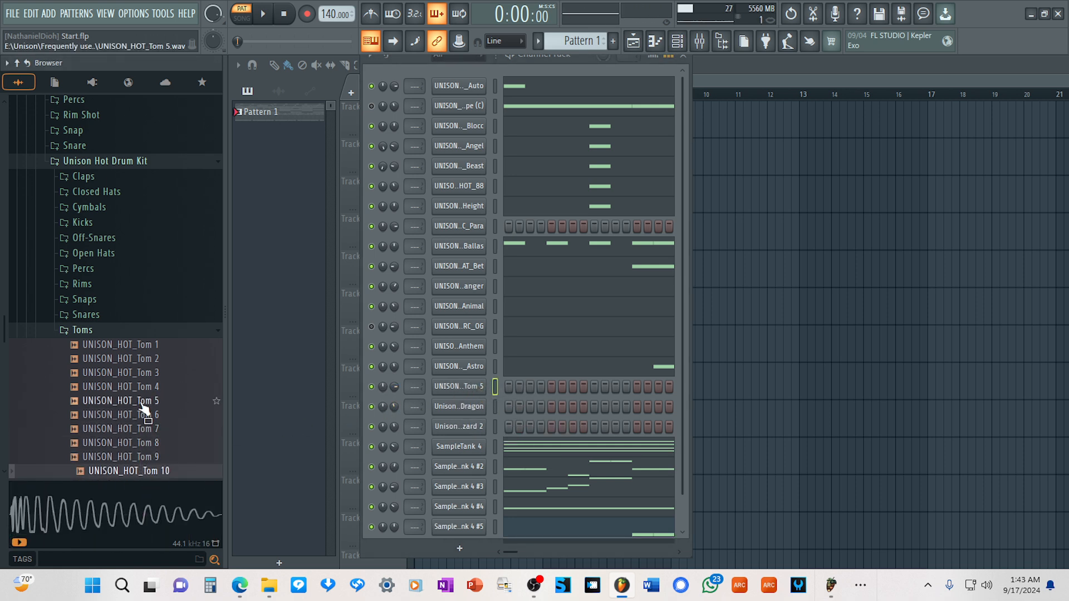
pyautogui.click(146, 387)
pyautogui.click(146, 373)
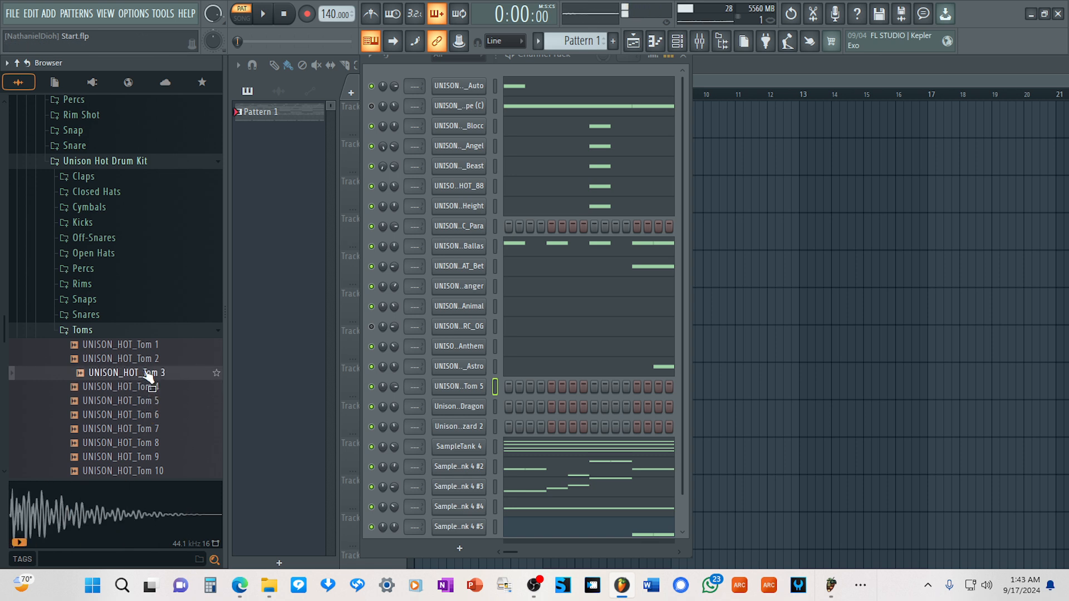
pyautogui.moveTo(145, 380); pyautogui.dragTo(475, 374)
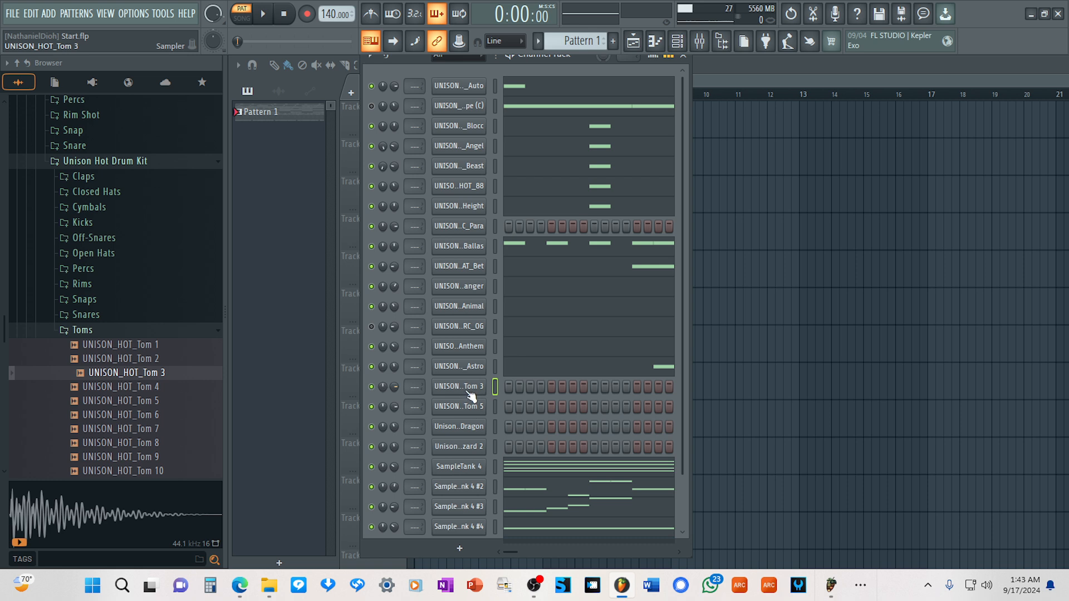
# With the pattern playing, place half-beat C5 notes on steps 1 and 7 of bar 7 in UNISON_HOT_Tom 3's piano roll.
pyautogui.press('space')
pyautogui.rightClick(469, 386)
pyautogui.click(517, 366)
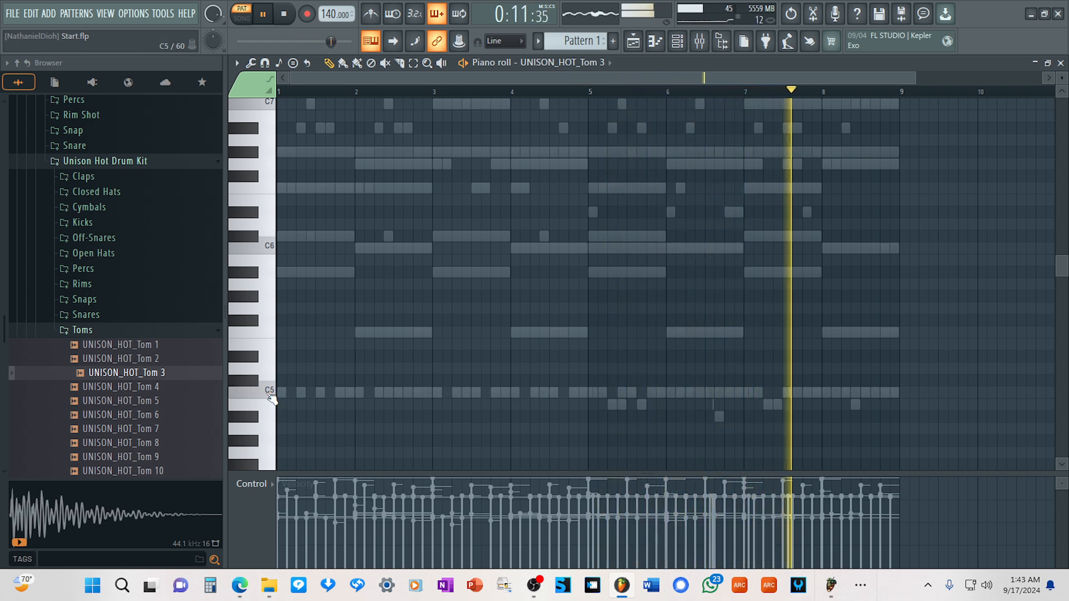
pyautogui.click(767, 393)
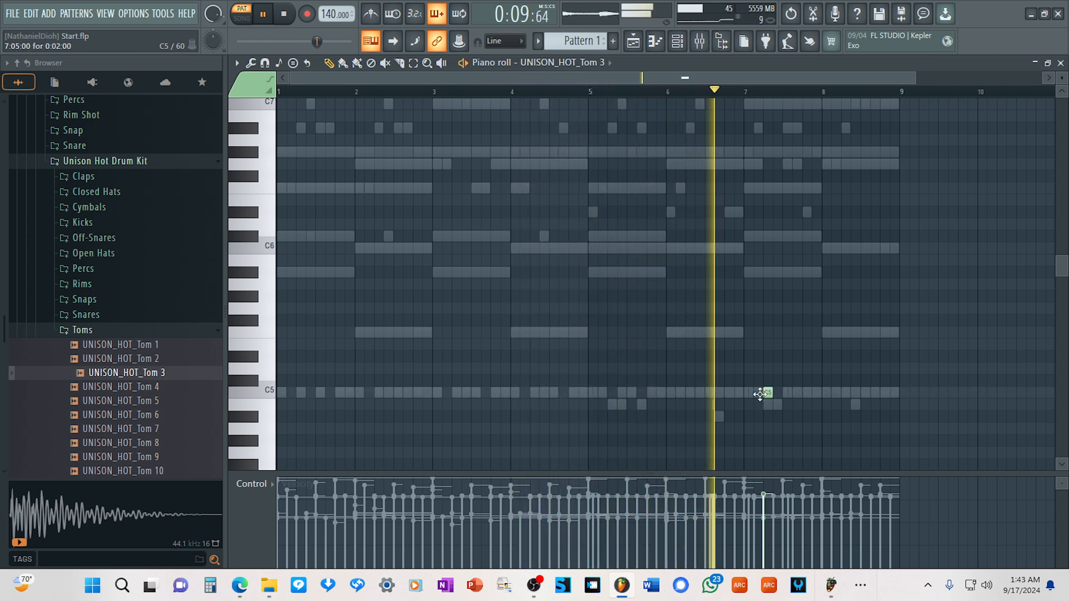
pyautogui.click(748, 393)
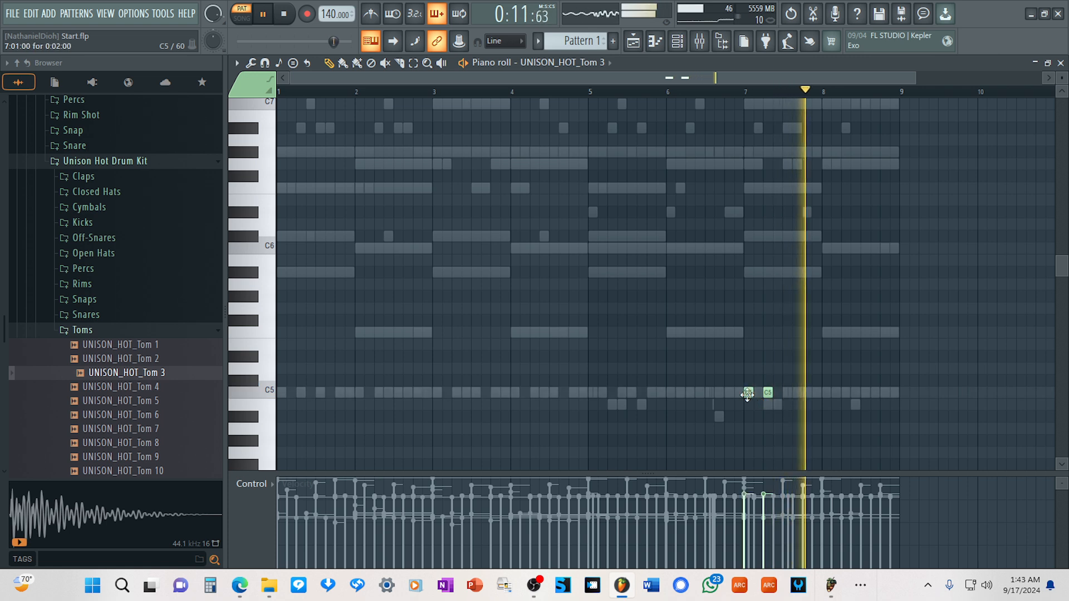
pyautogui.moveTo(765, 399); pyautogui.dragTo(774, 399)
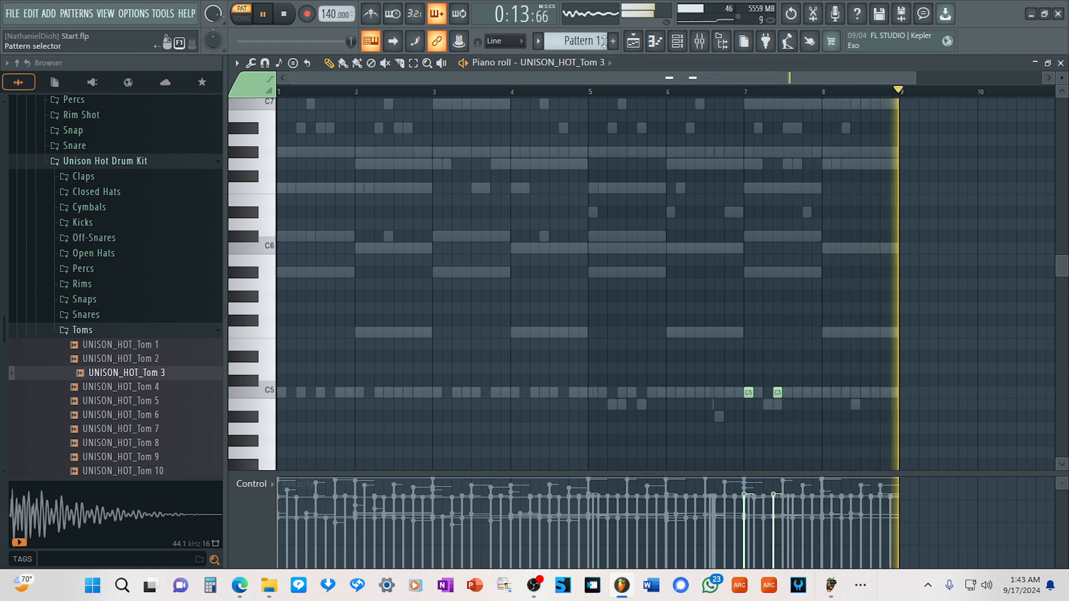
# Continue the Tom 3 fill with half-beat C5 notes on step 13 of bar 7 and steps 3 and 9 of bar 8.
pyautogui.click(618, 92)
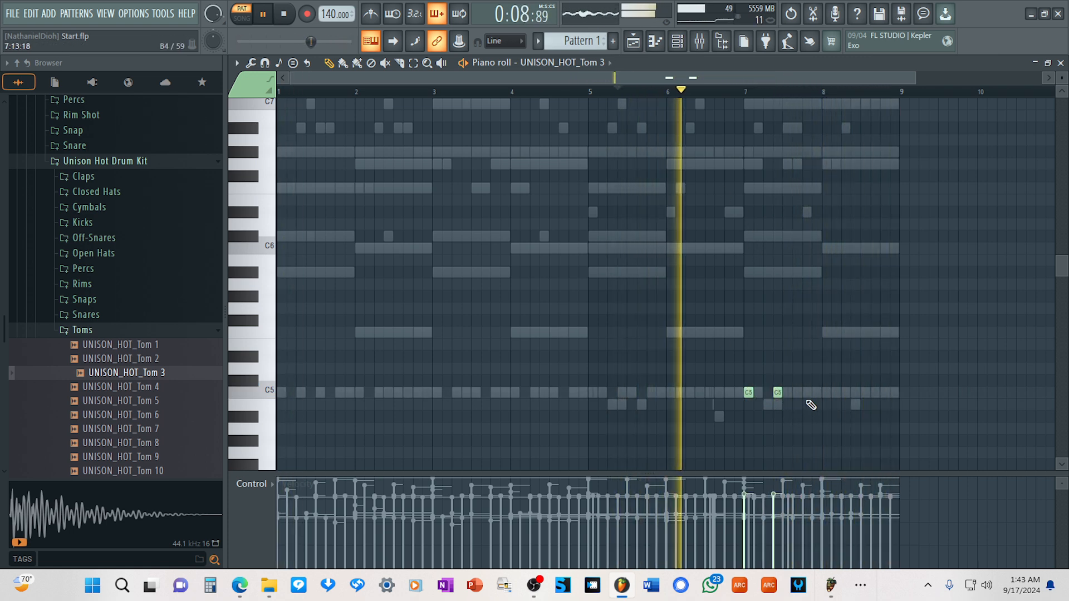
pyautogui.click(805, 393)
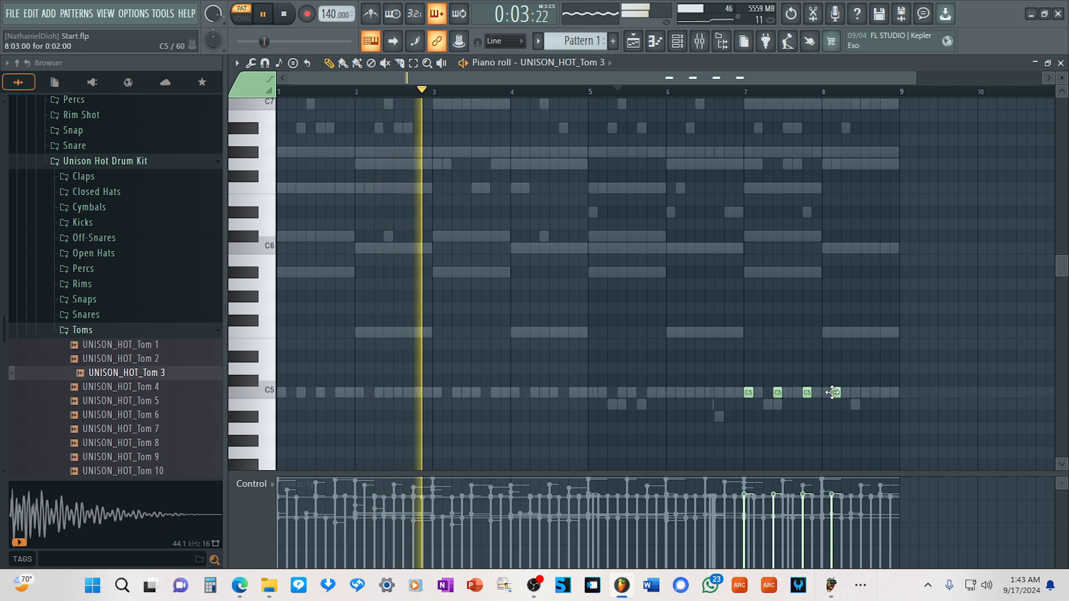
pyautogui.click(836, 393)
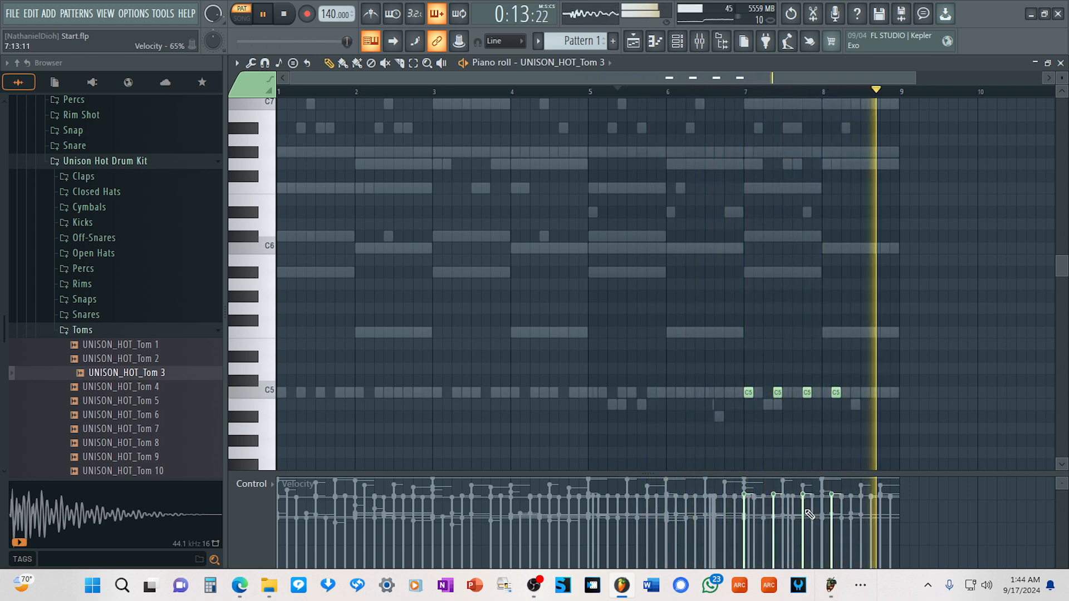
pyautogui.click(865, 393)
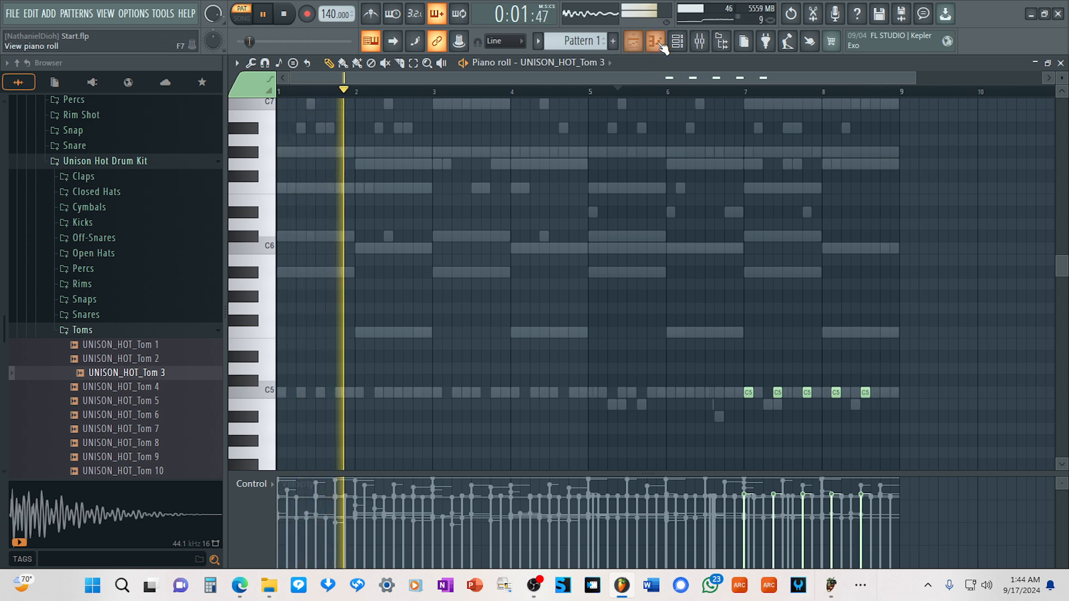
# Place one half-beat C5 note on bar 8's fourth beat in UNISON_HOT_Tom 5's piano roll.
pyautogui.press('F6')
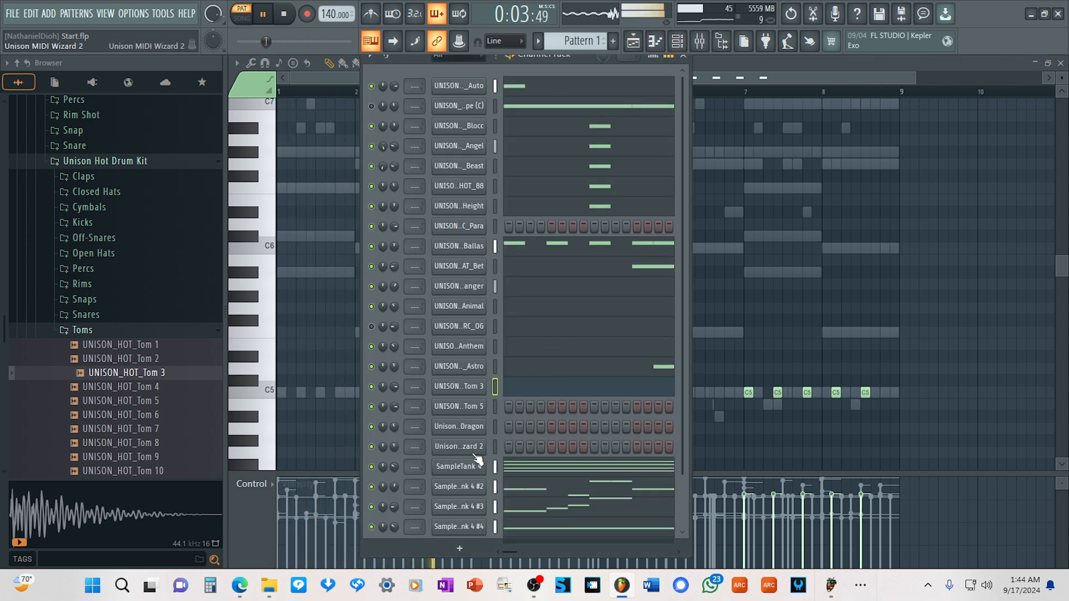
pyautogui.rightClick(479, 408)
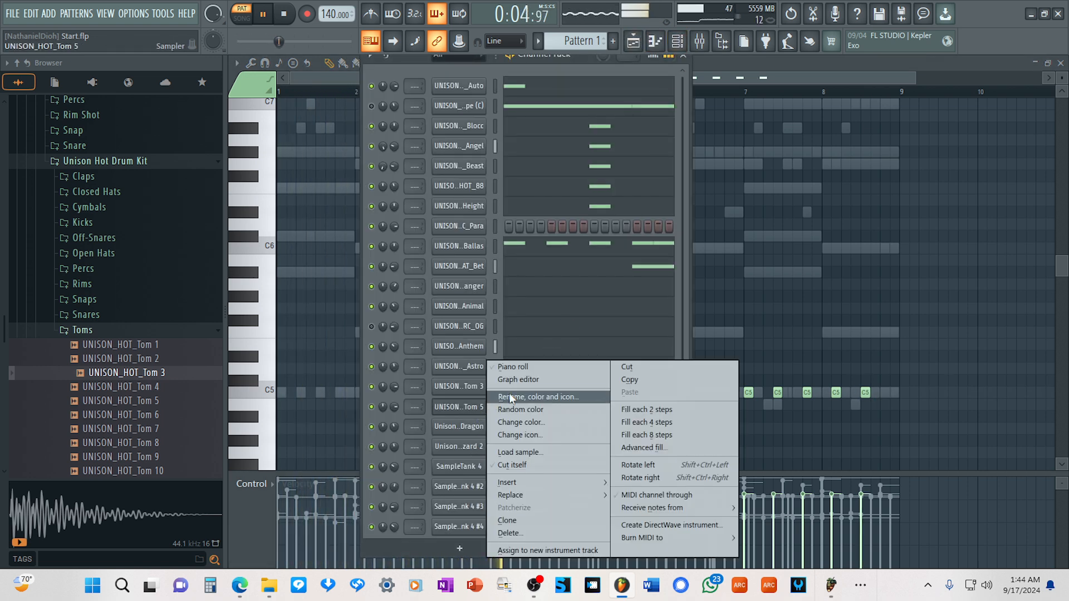
pyautogui.click(525, 367)
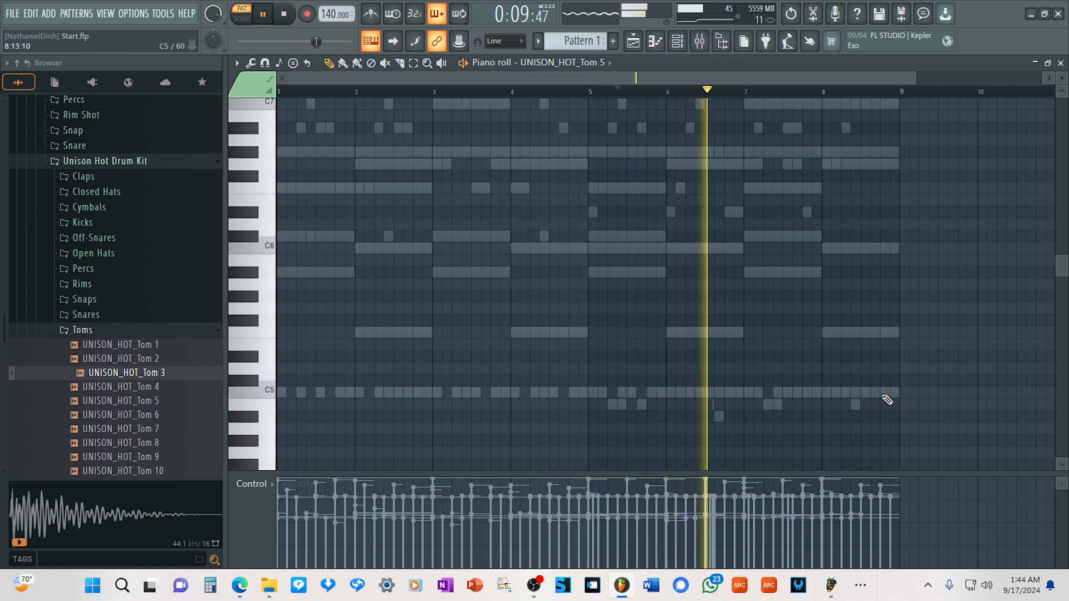
pyautogui.click(884, 393)
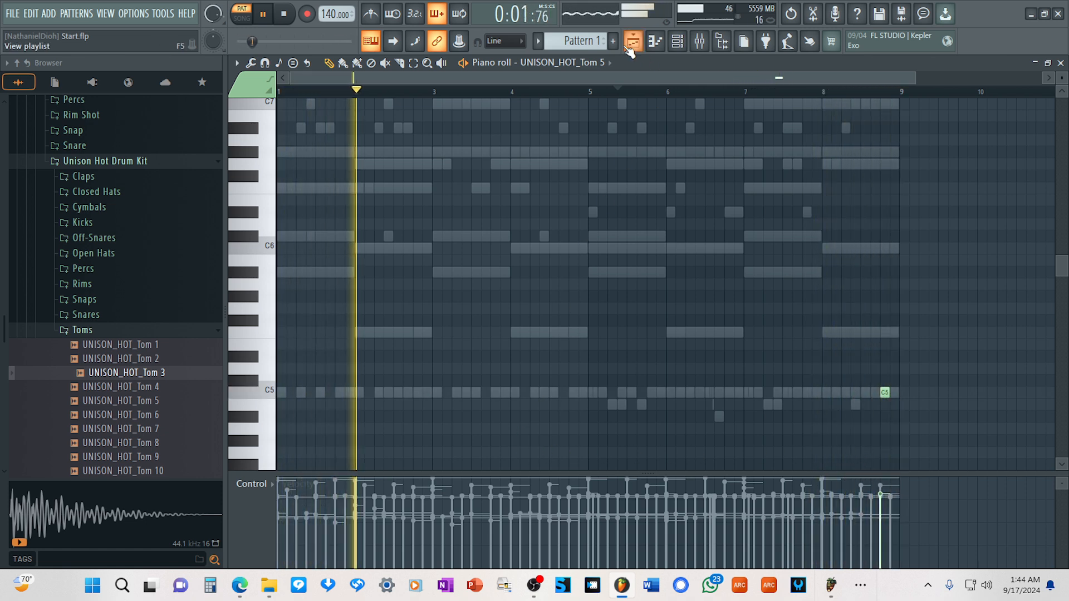
# In the channel rack, set UNISON_HOT_Tom 5's volume to about 56% and adjust the "UNISON..anger" channel's volume.
pyautogui.press('F5')
pyautogui.click(673, 43)
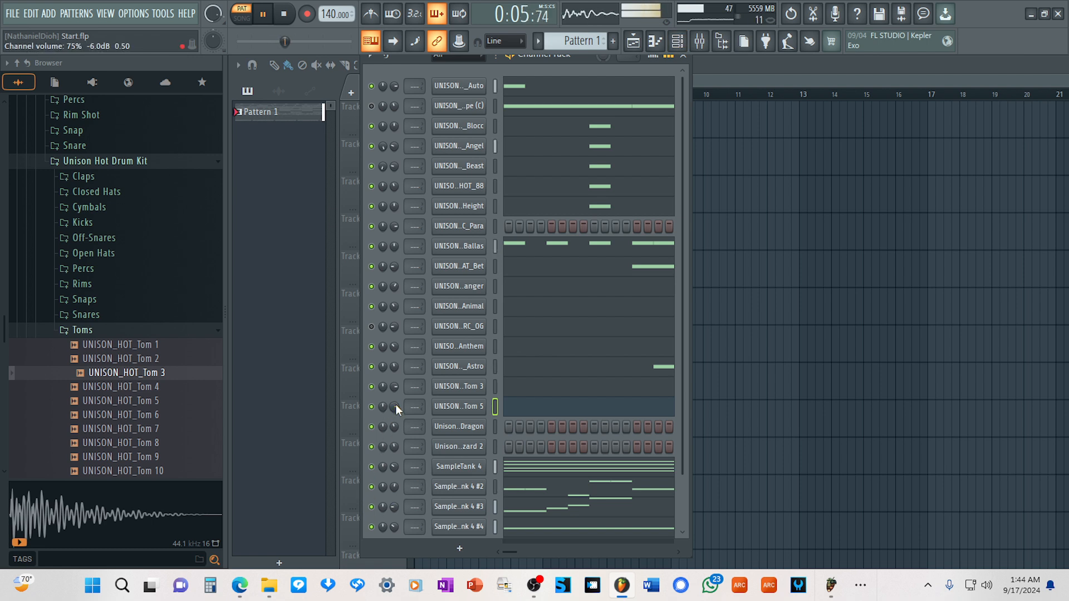
pyautogui.moveTo(395, 404); pyautogui.dragTo(394, 393)
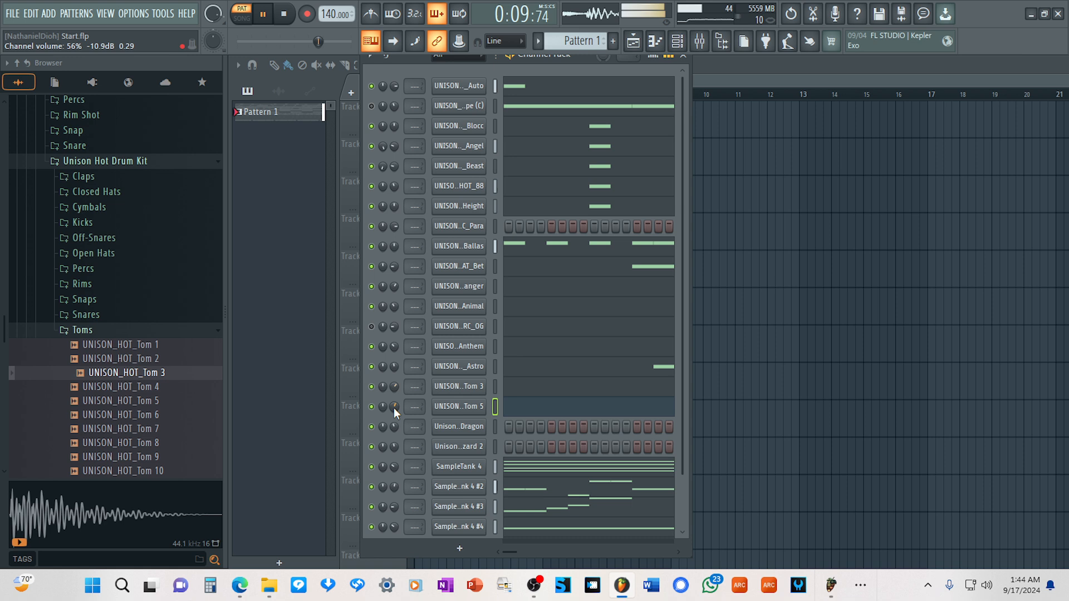
pyautogui.scroll(1, 394, 409)
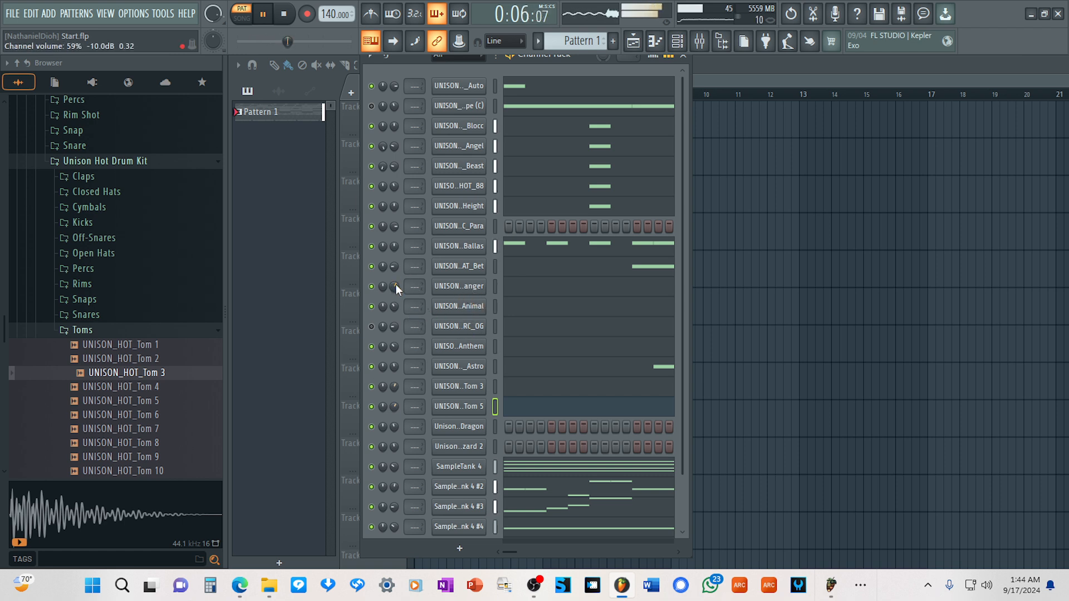
pyautogui.scroll(5, 393, 288)
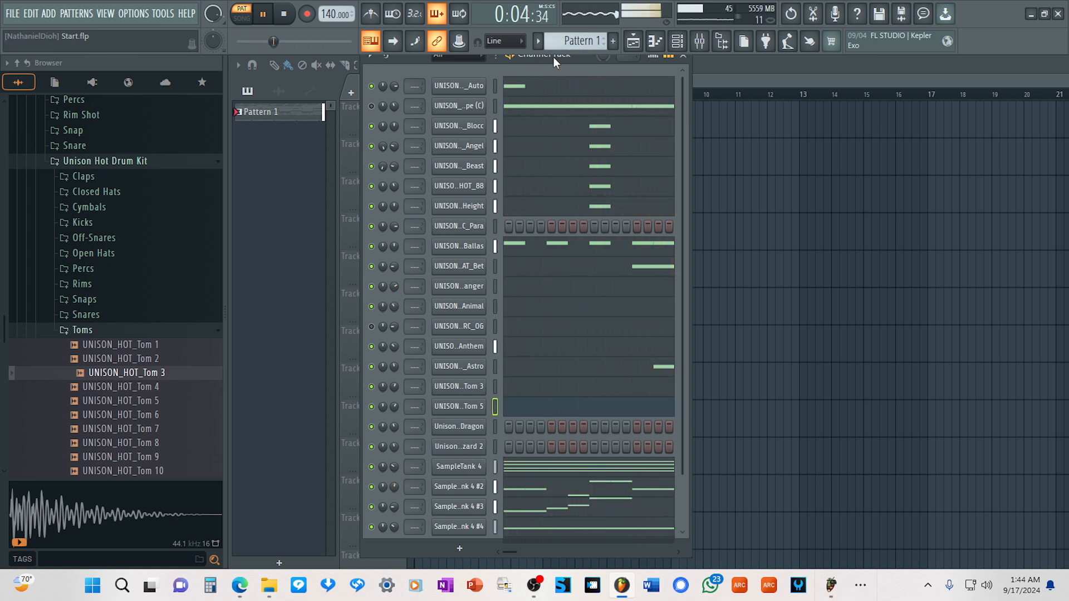
# Mute SampleTank 4 #2 to #5, both toms, and the Astro, Anthem, Animal, anger, Height and HOT_88 channels in the channel rack.
pyautogui.moveTo(285, 42); pyautogui.dragTo(304, 44)
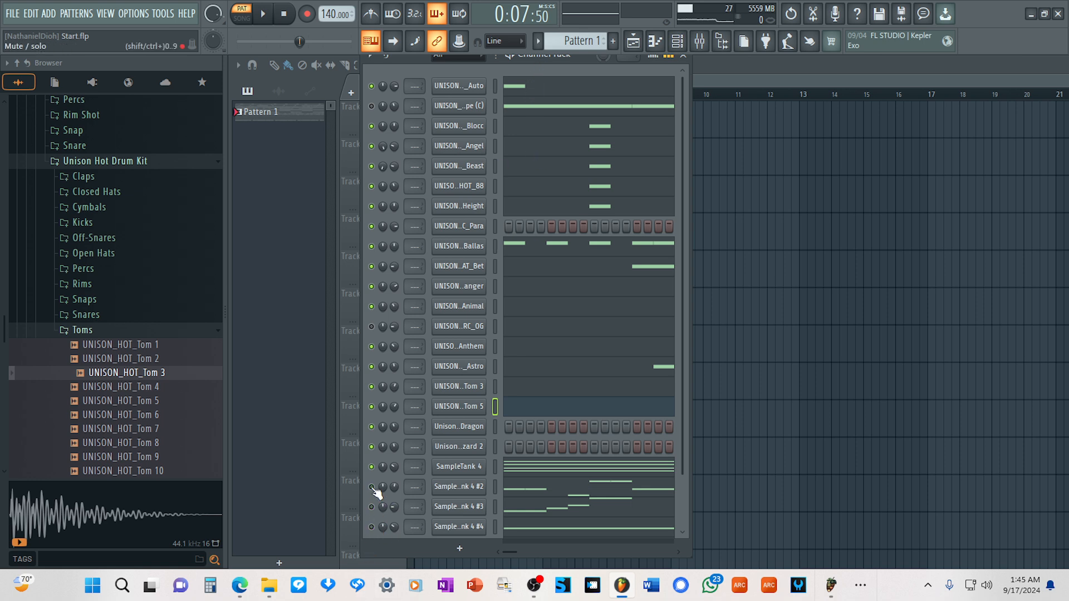
pyautogui.click(372, 407)
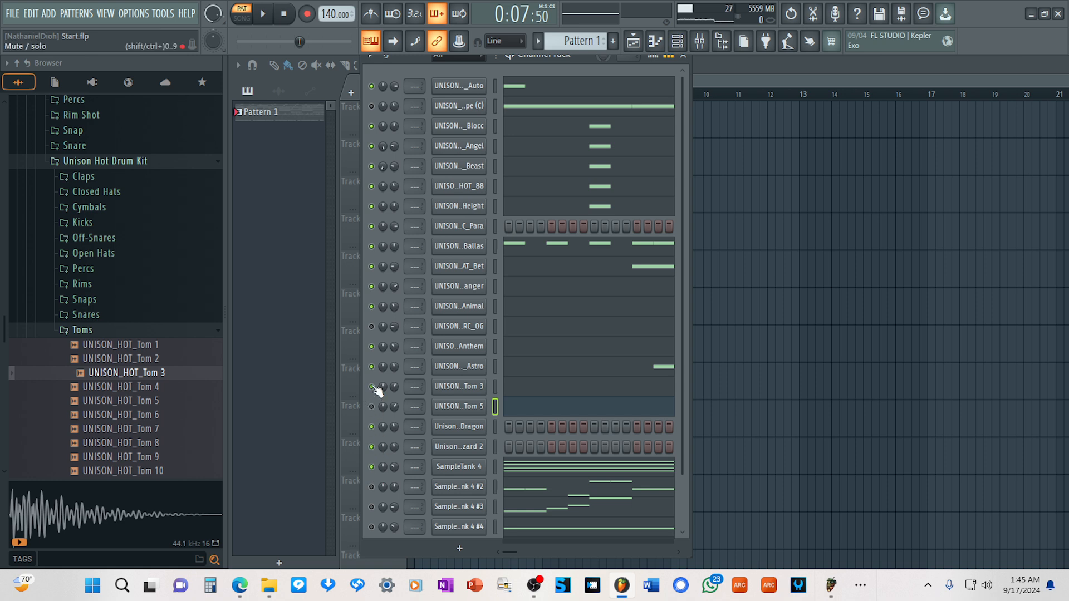
pyautogui.click(373, 348)
pyautogui.click(372, 306)
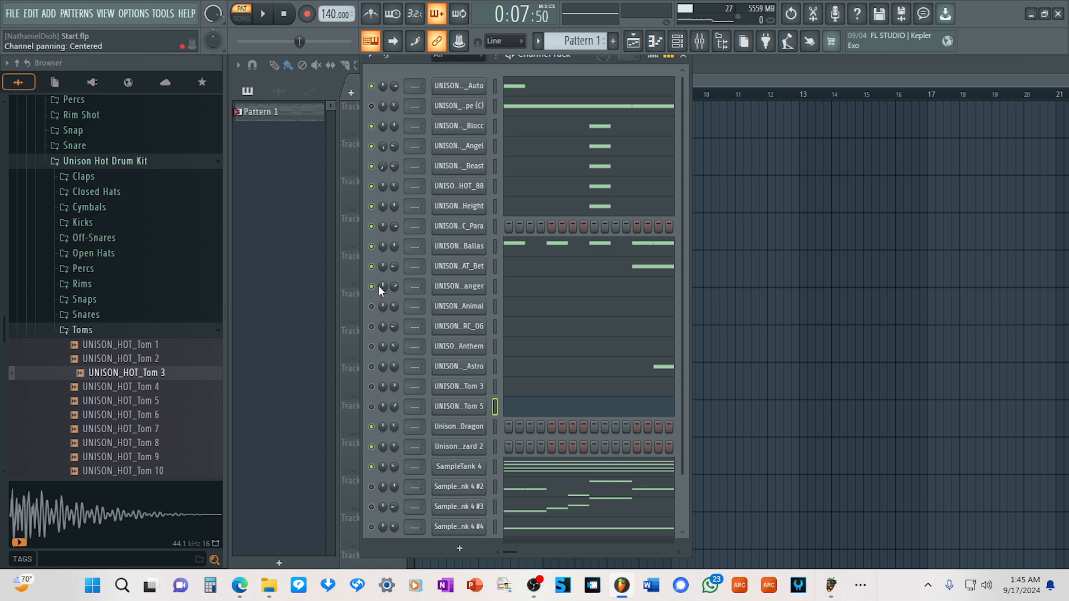
pyautogui.click(371, 285)
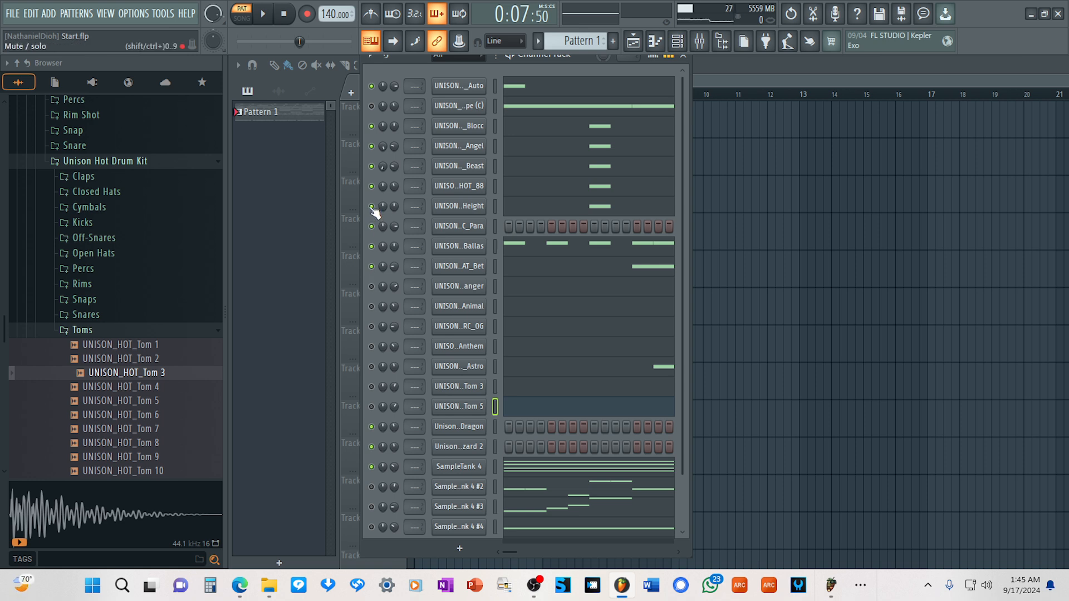
pyautogui.click(372, 189)
# Play Pattern 1 from the start to hear only the channels left unmuted, and stop playback.
pyautogui.click(284, 14)
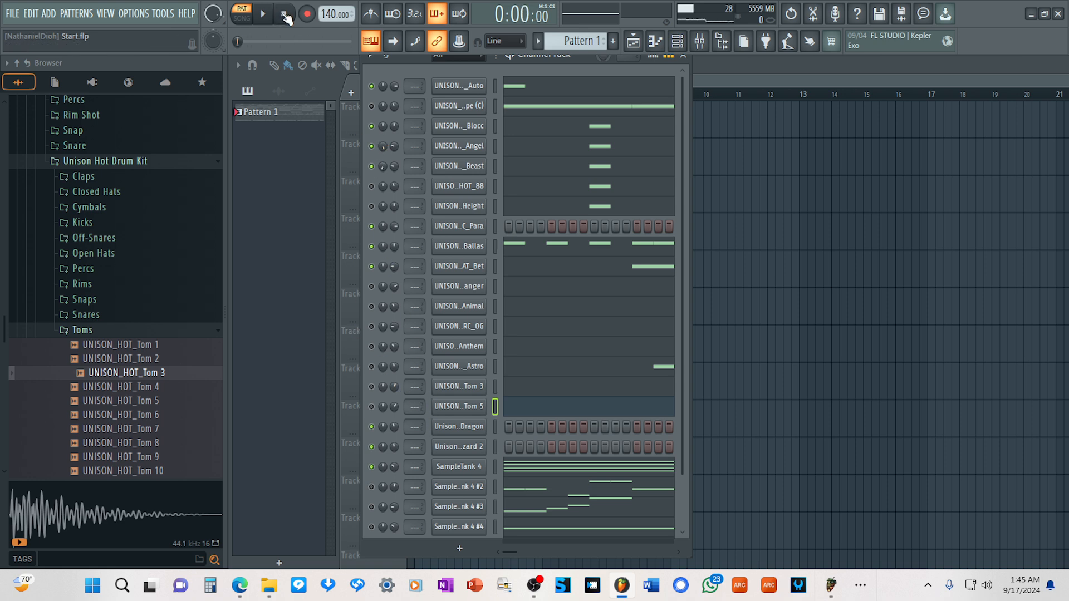
pyautogui.click(264, 15)
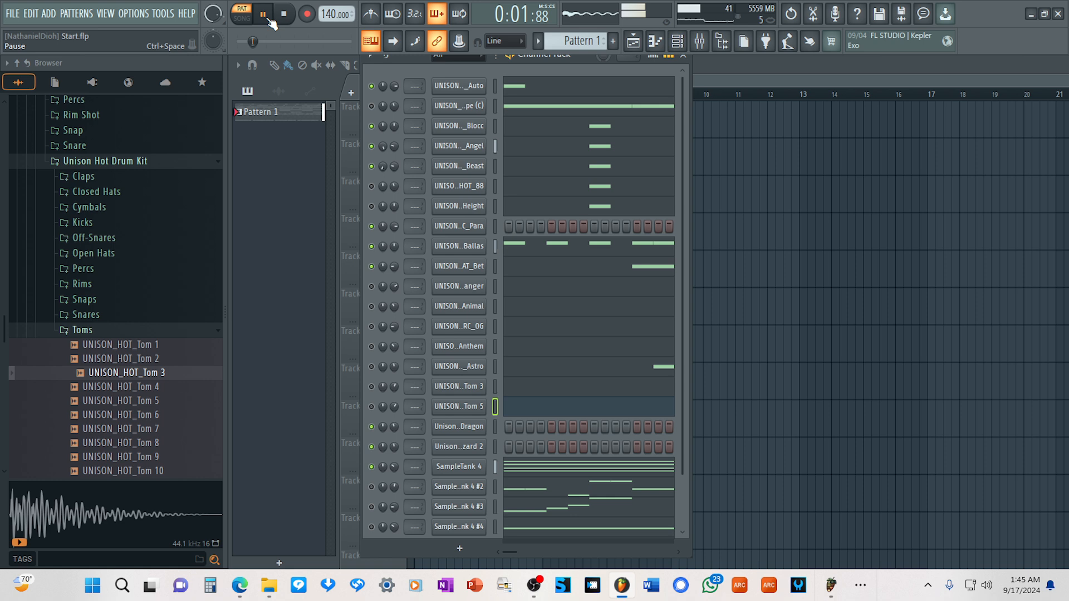
pyautogui.press('space')
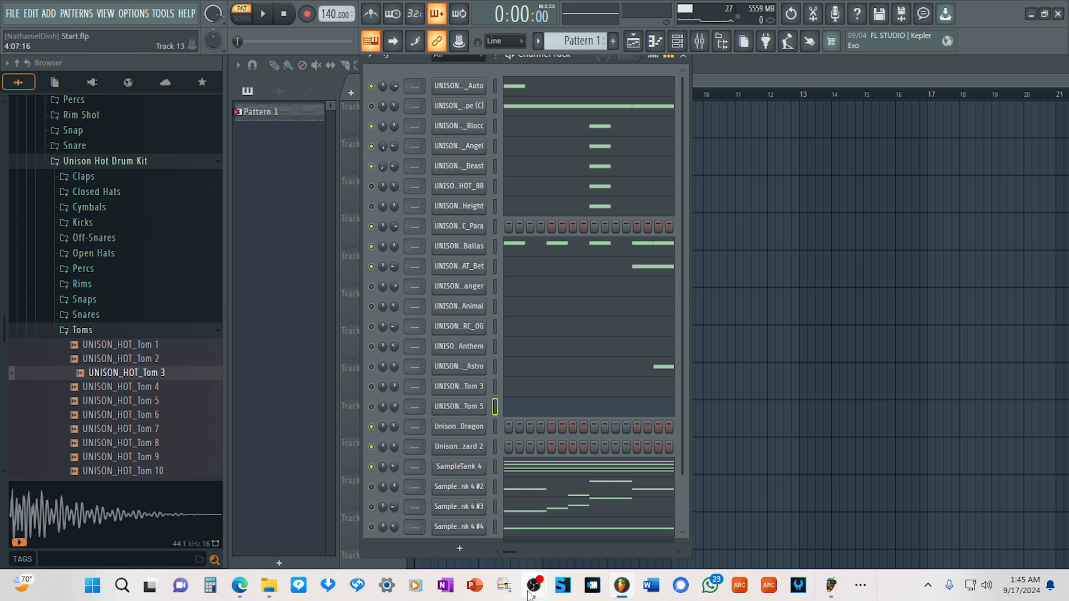
pyautogui.moveTo(680, 431); pyautogui.dragTo(690, 499)
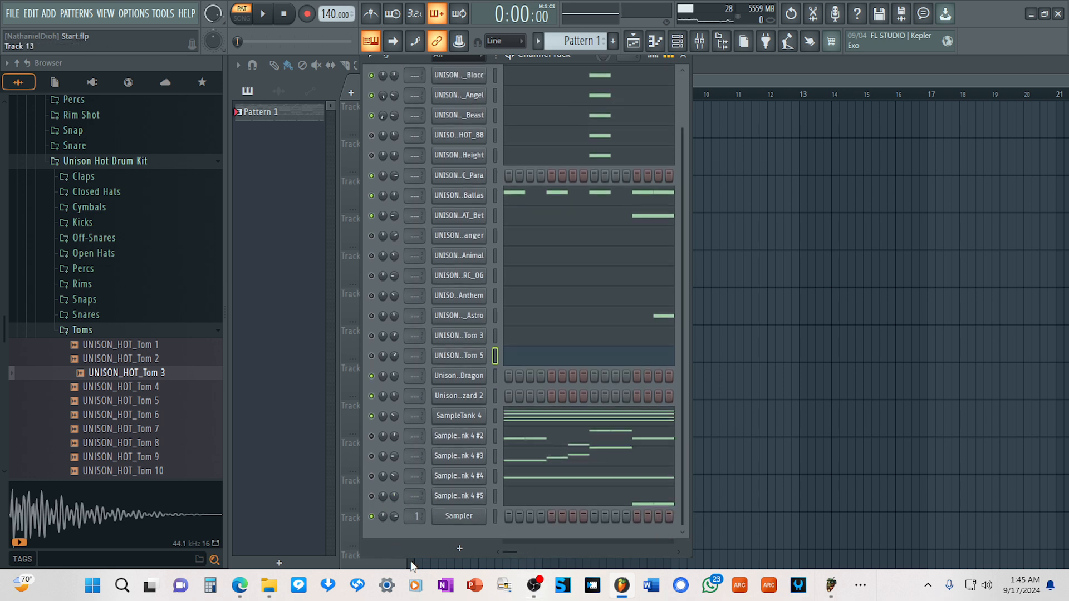
pyautogui.press('space')
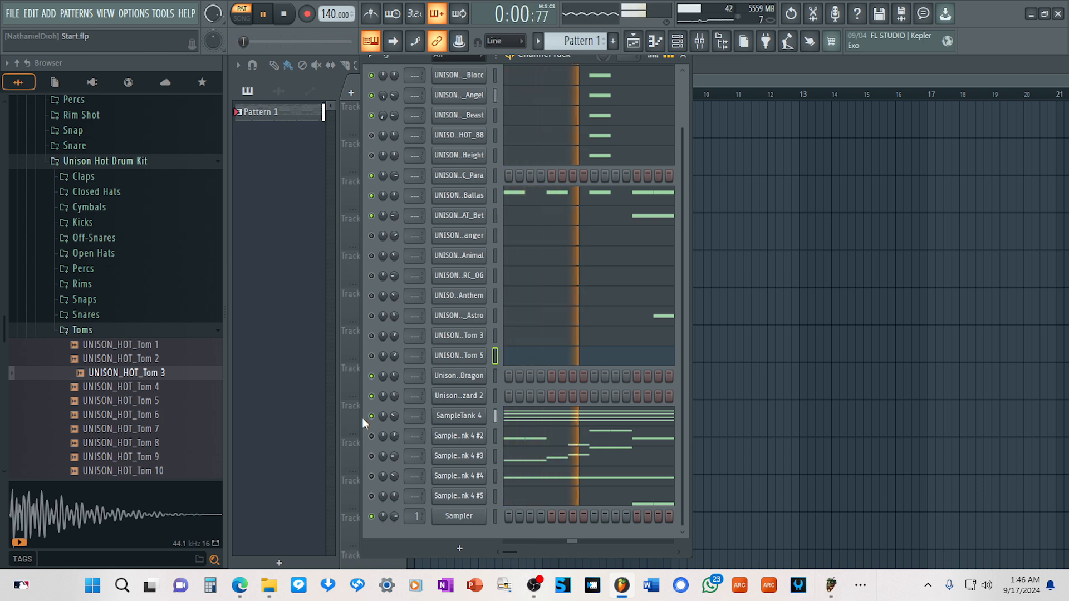
pyautogui.press('space')
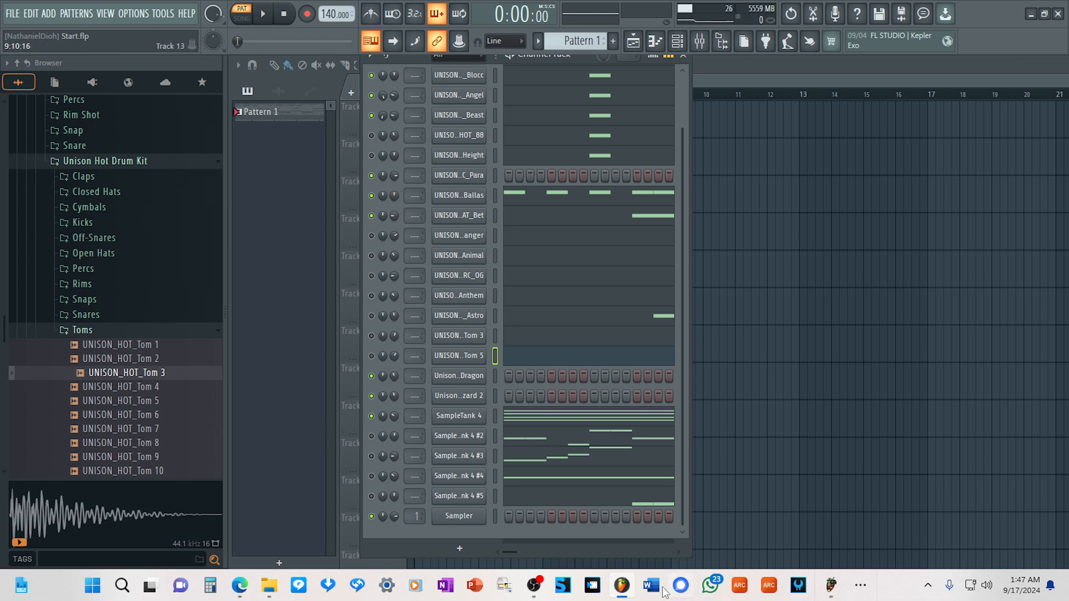
# Switch to OBS to check the running recording and return to FL Studio.
pyautogui.moveTo(538, 587)
pyautogui.click(596, 527)
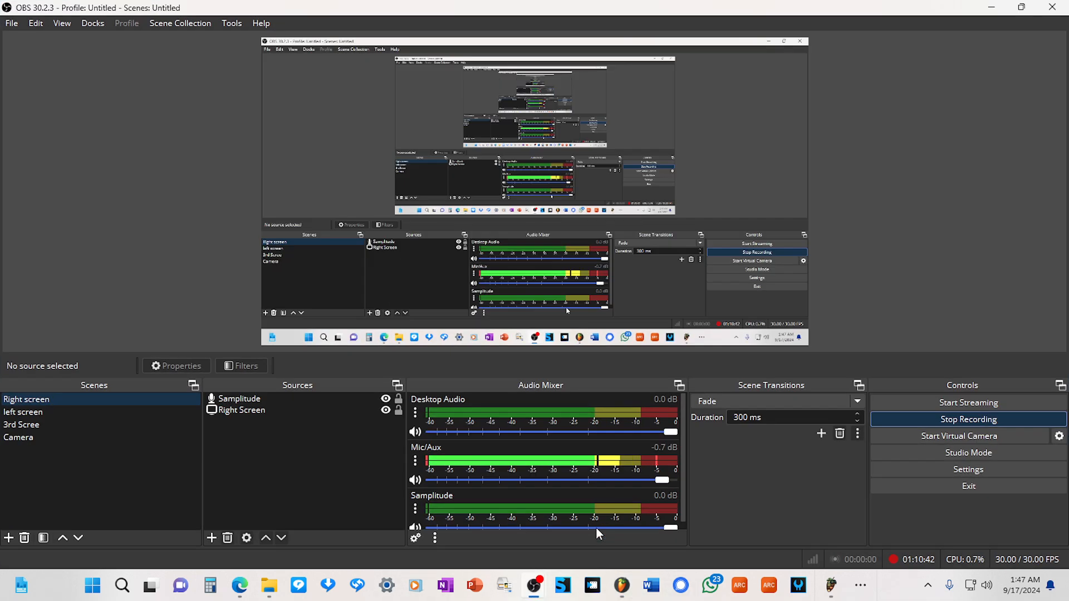
pyautogui.click(991, 7)
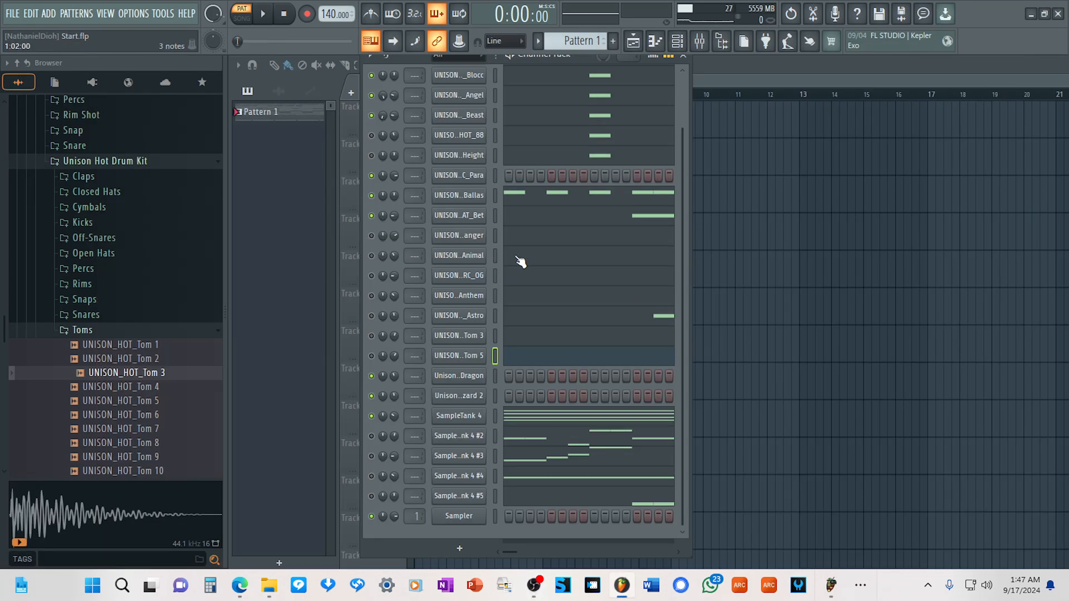
# While auditioning the pattern, unmute the HOT_88, Height, anger, Animal, Anthem and Astro channels and SampleTank 4 #2 to #5.
pyautogui.press('space')
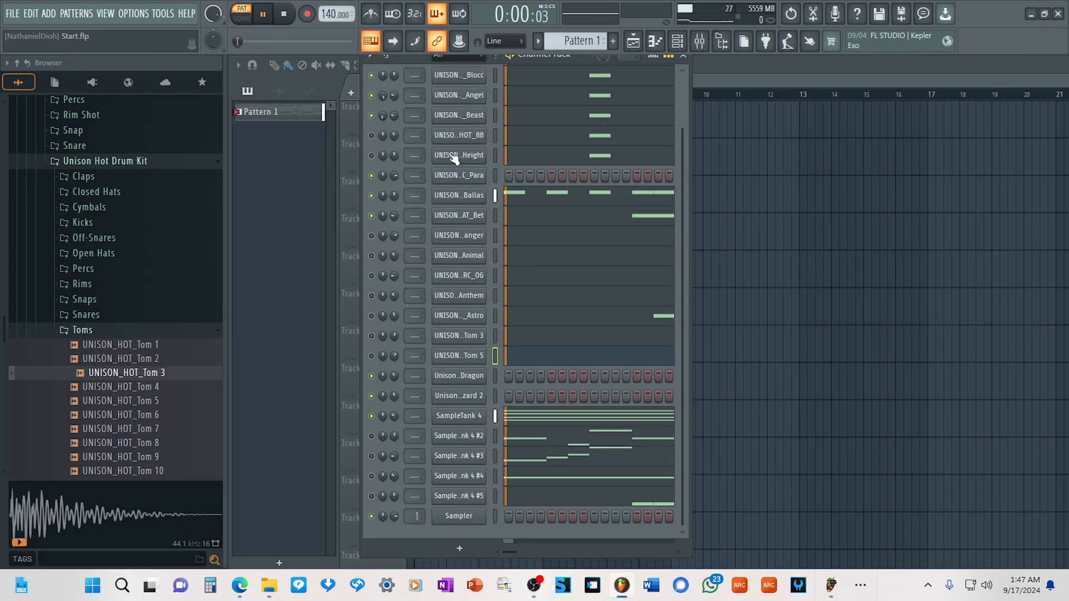
pyautogui.click(373, 276)
pyautogui.click(371, 295)
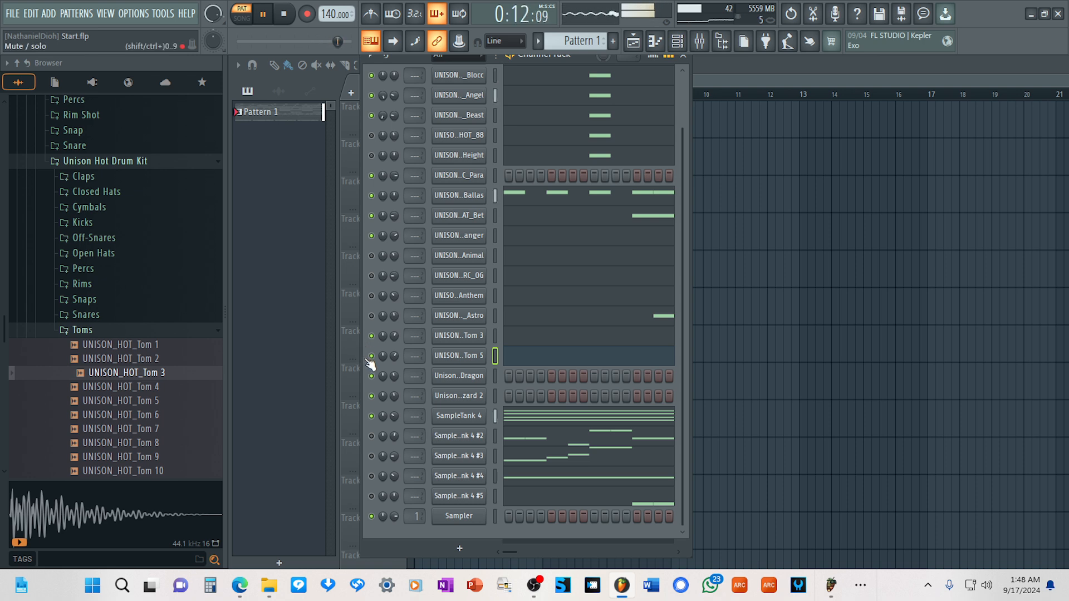
pyautogui.press('space')
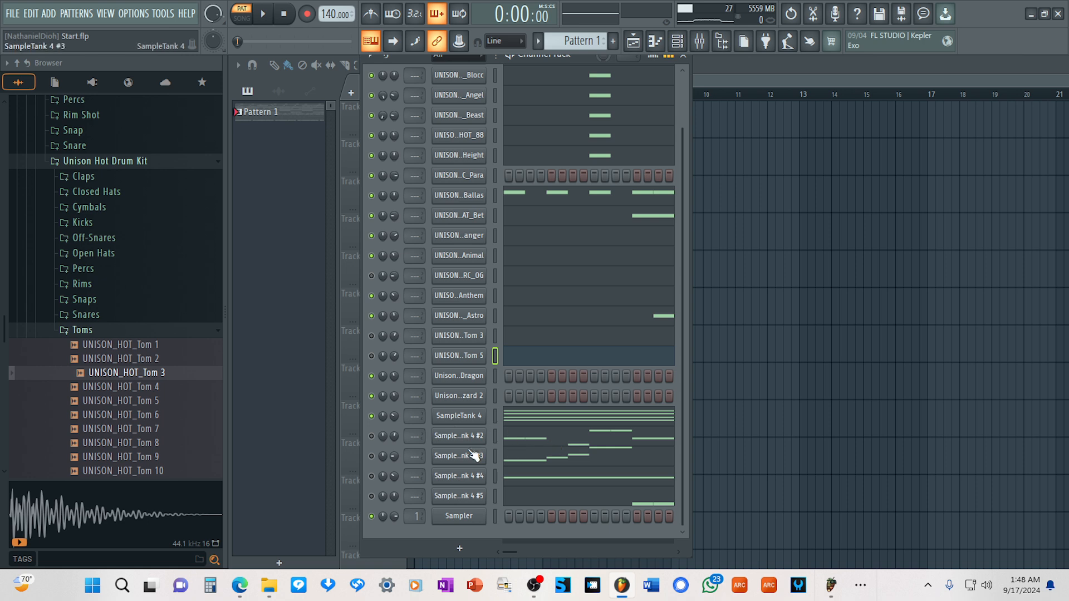
pyautogui.click(370, 445)
pyautogui.press('space')
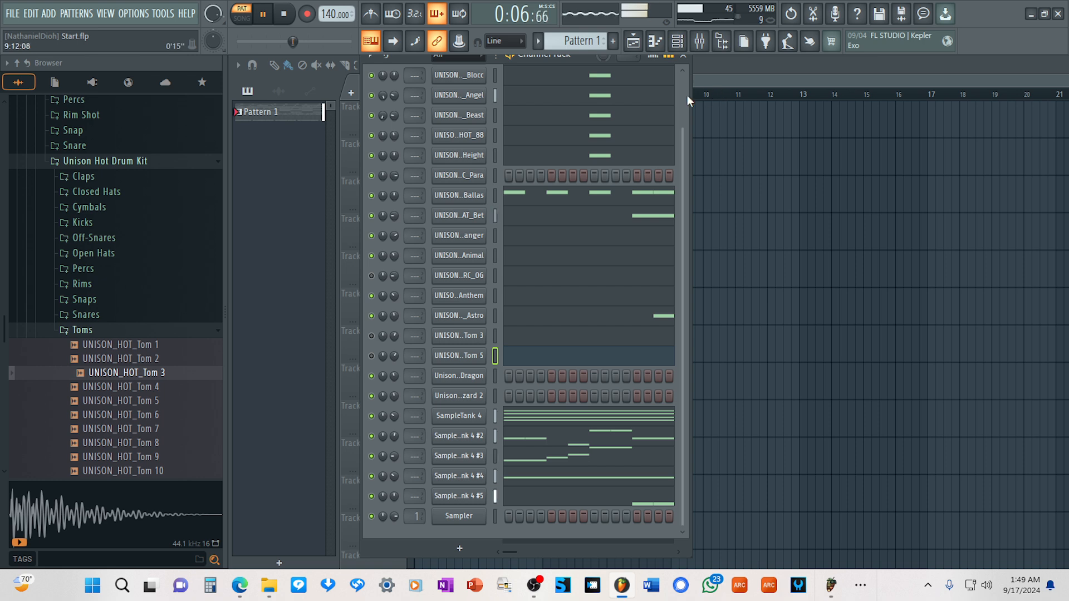
# With the pattern playing, mute the SampleTank 4 #2, #3, #4 and #5 channels.
pyautogui.scroll(2, 686, 95)
pyautogui.click(373, 86)
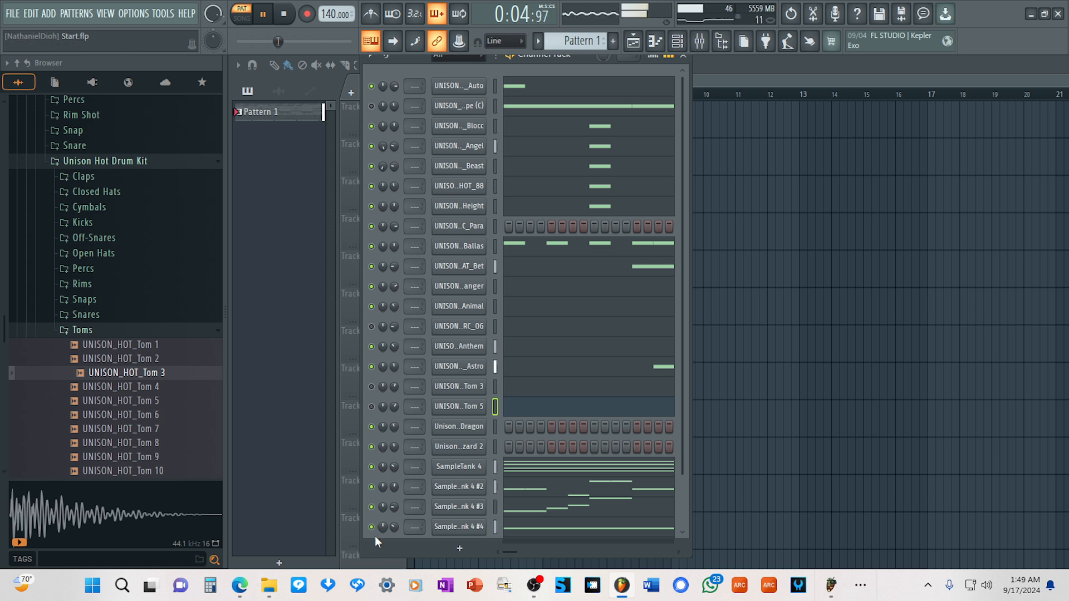
pyautogui.scroll(-3, 685, 312)
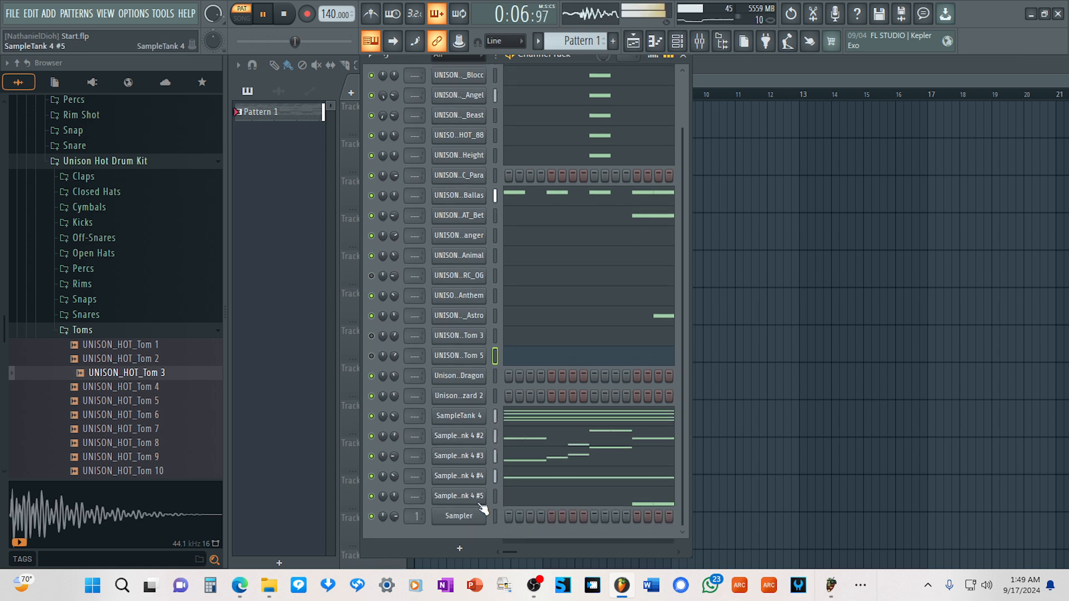
pyautogui.moveTo(373, 497); pyautogui.dragTo(374, 437)
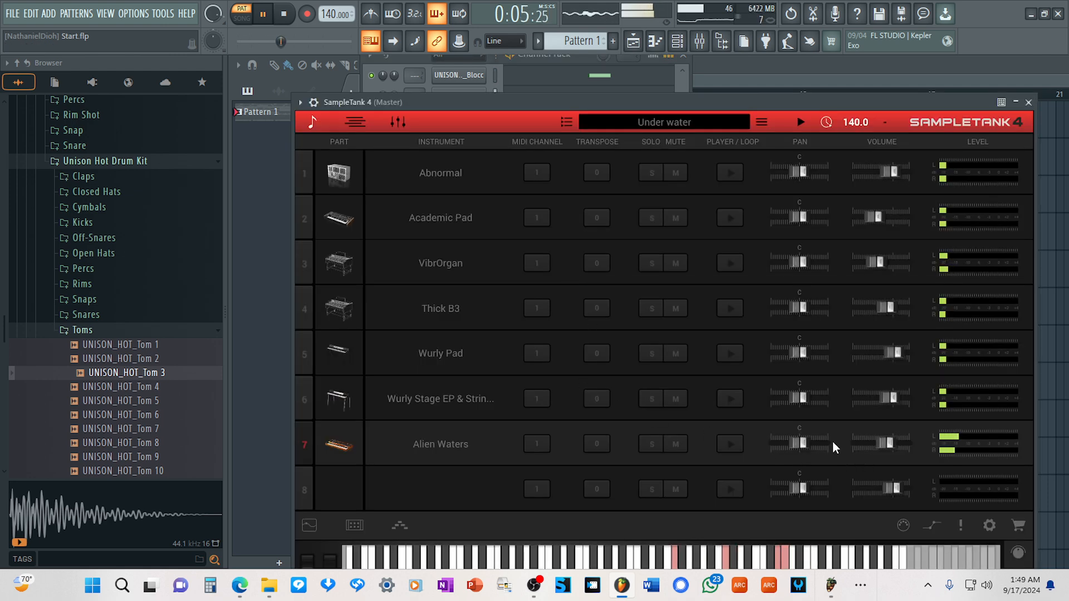
# Mute the Alien Waters, Wurly Stage EP, Wurly Pad and Thick B3 parts in SampleTank 4, and close the plugin.
pyautogui.click(684, 445)
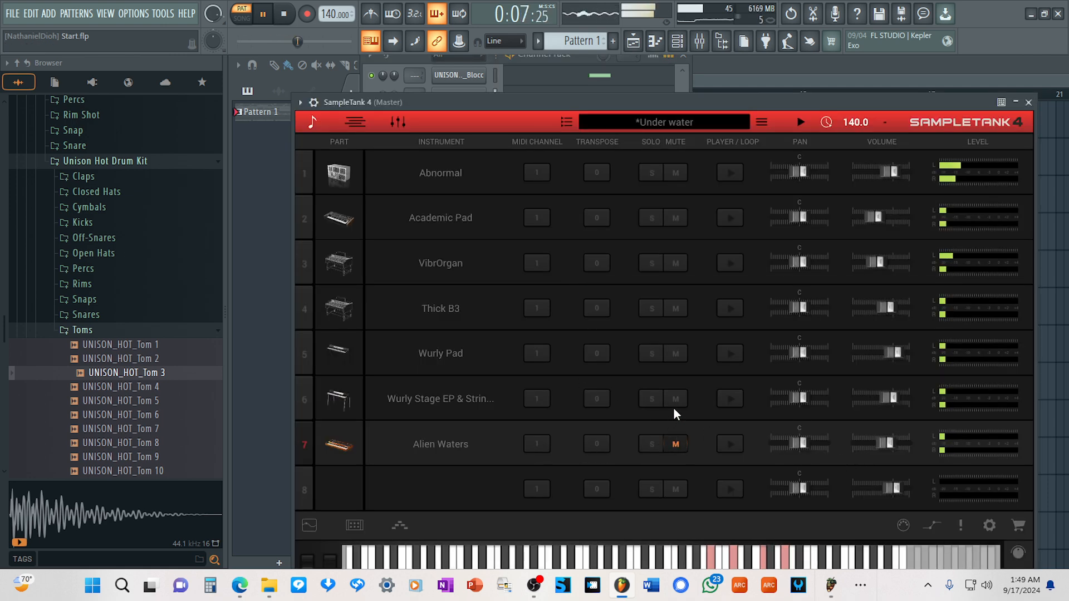
pyautogui.click(674, 401)
pyautogui.click(674, 309)
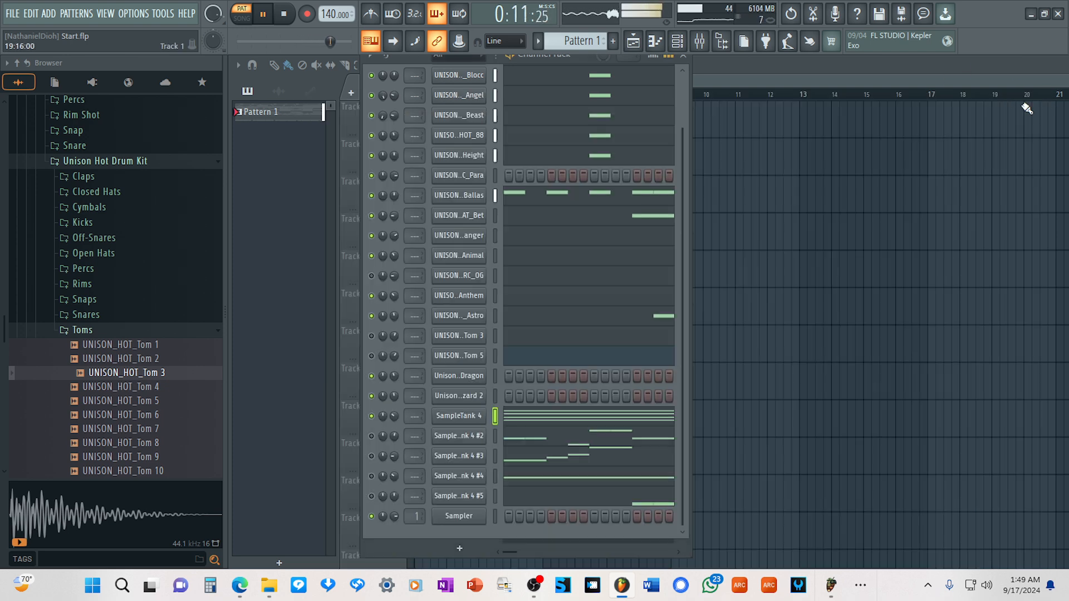
pyautogui.click(1028, 102)
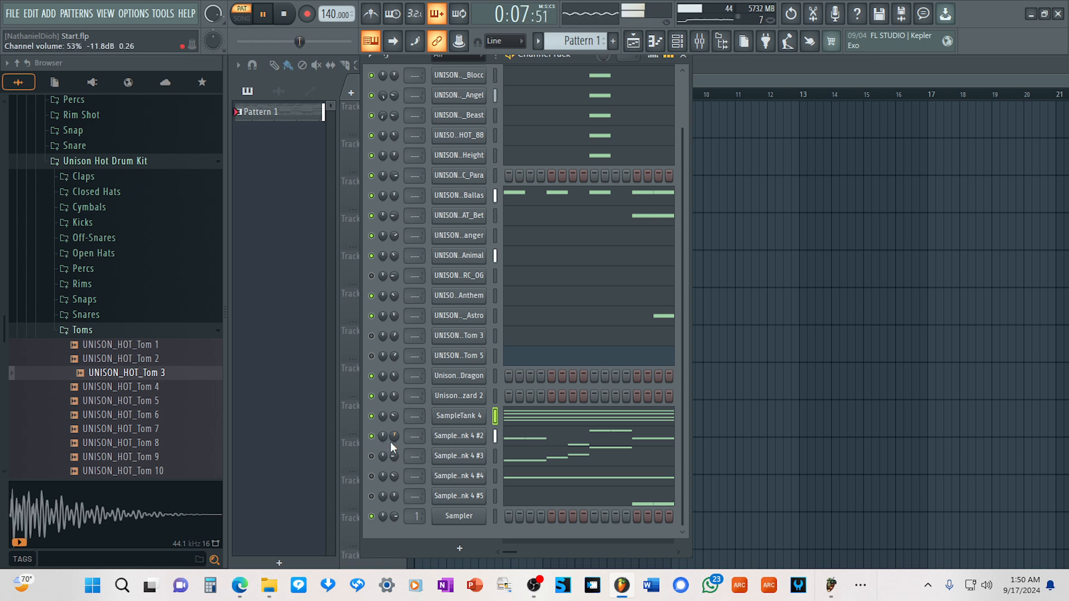
# Unmute SampleTank 4 #2 to #5 along with UNISON_HOT_Tom 5 and Tom 3 in the channel rack.
pyautogui.scroll(-3, 394, 437)
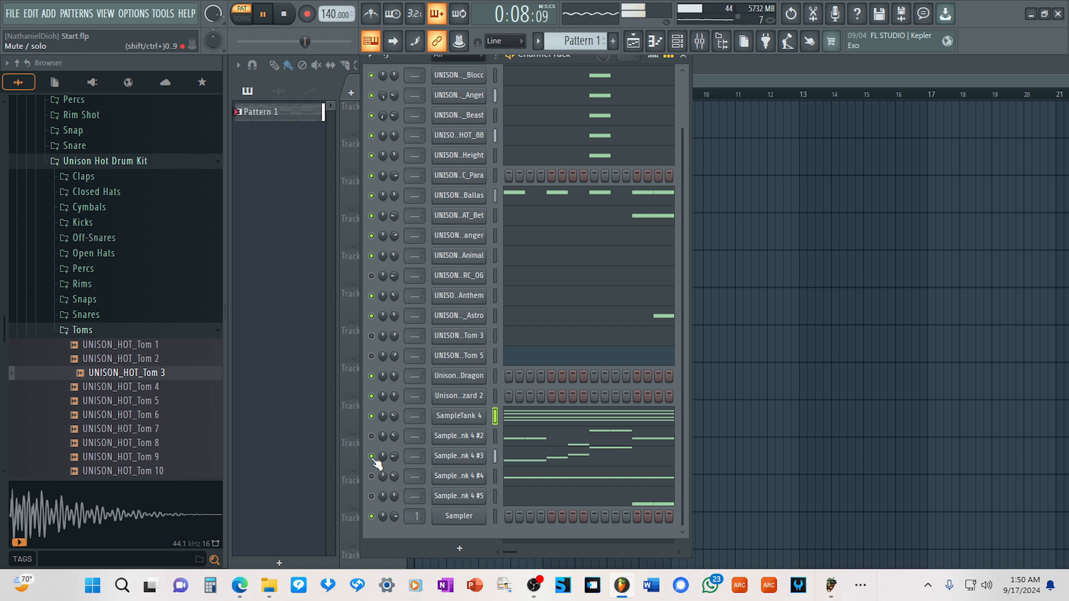
pyautogui.click(371, 355)
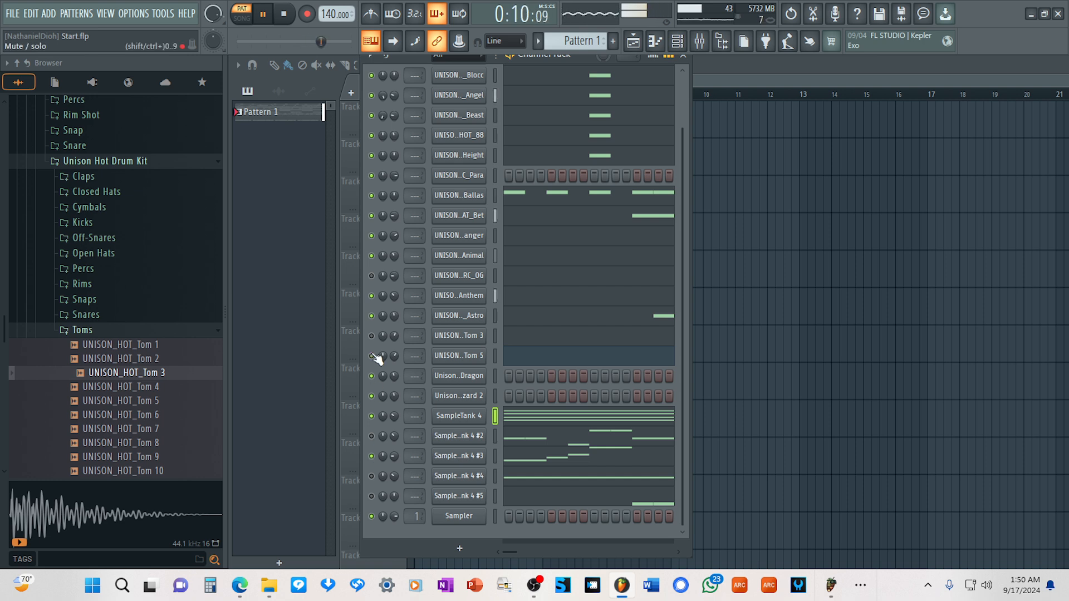
pyautogui.click(372, 336)
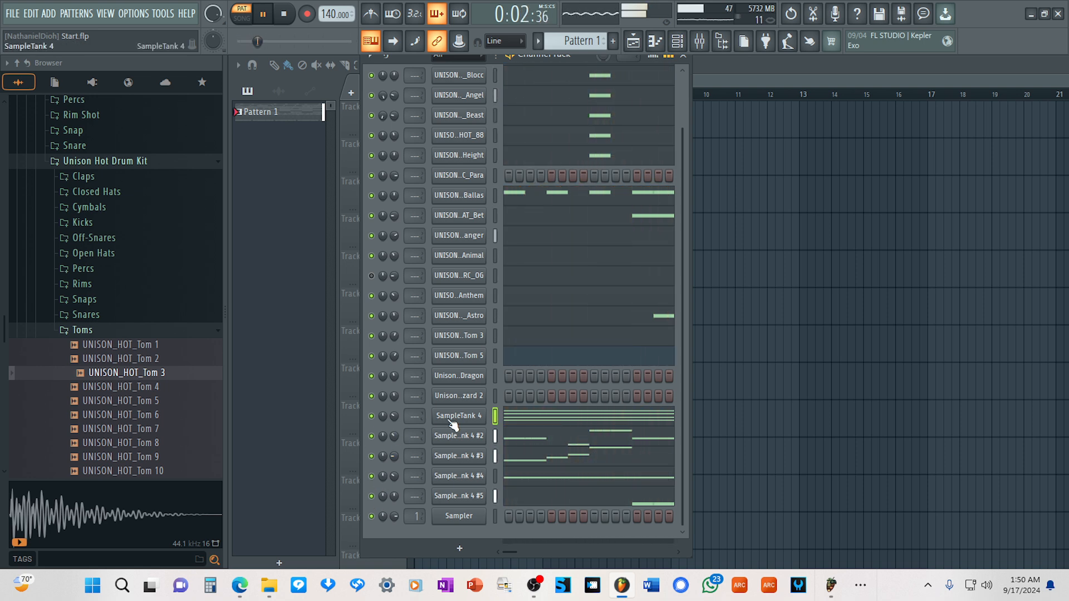
# Reopen the first SampleTank 4, unmute Thick B3, Wurly Pad, Wurly Stage EP and Alien Waters, and close the plugin.
pyautogui.rightClick(476, 416)
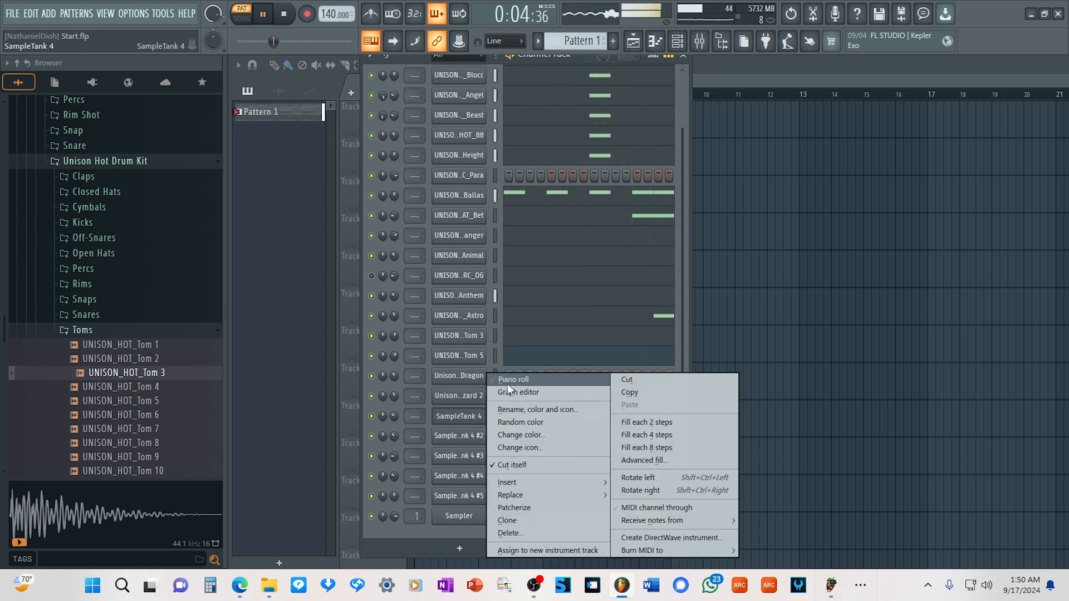
pyautogui.click(467, 418)
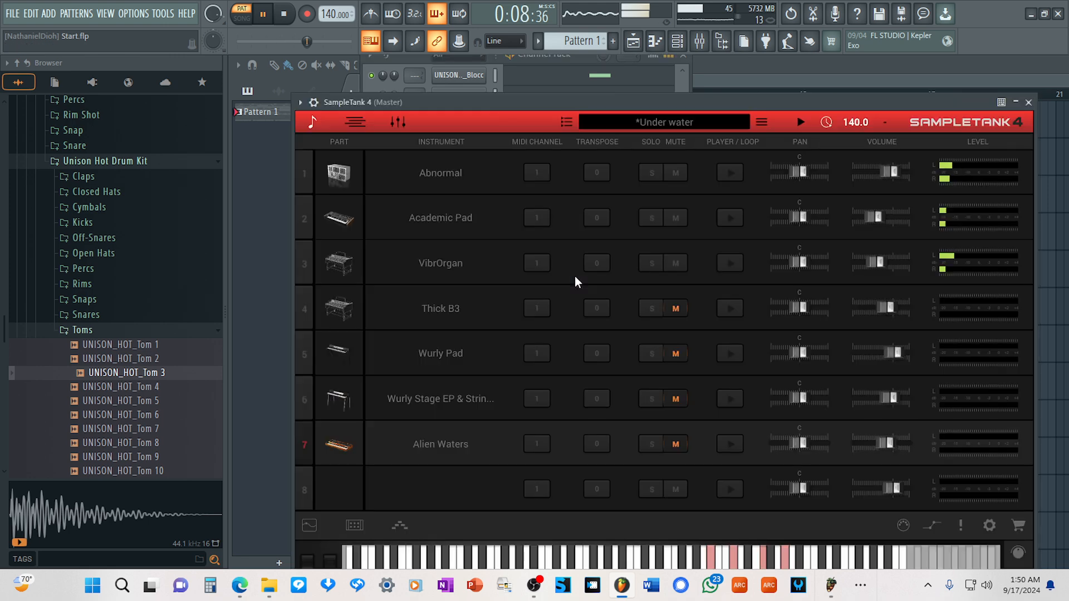
pyautogui.click(675, 354)
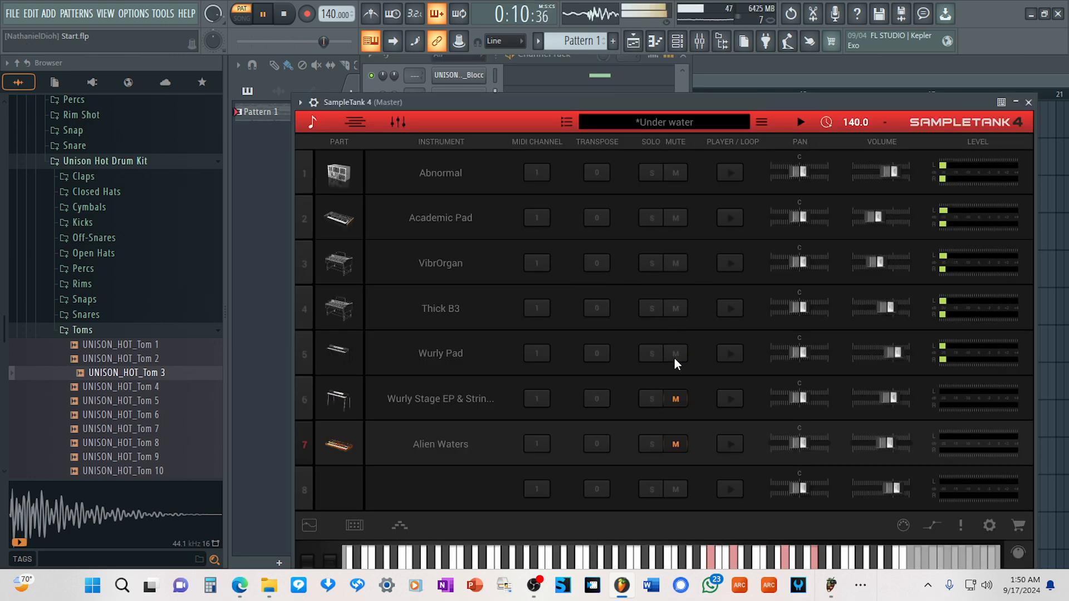
pyautogui.click(675, 398)
pyautogui.click(679, 444)
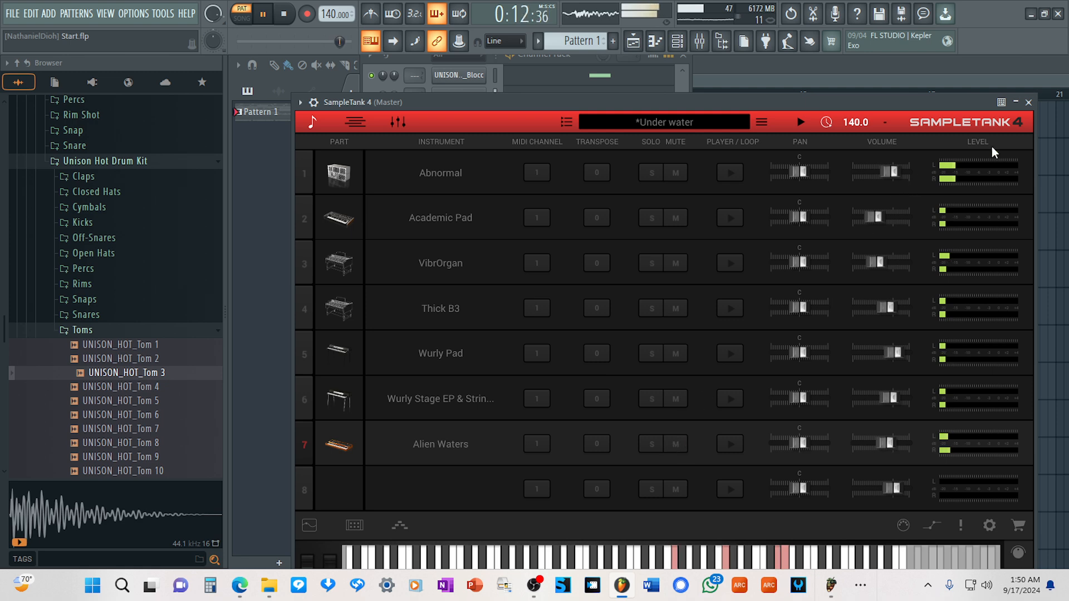
pyautogui.click(1028, 102)
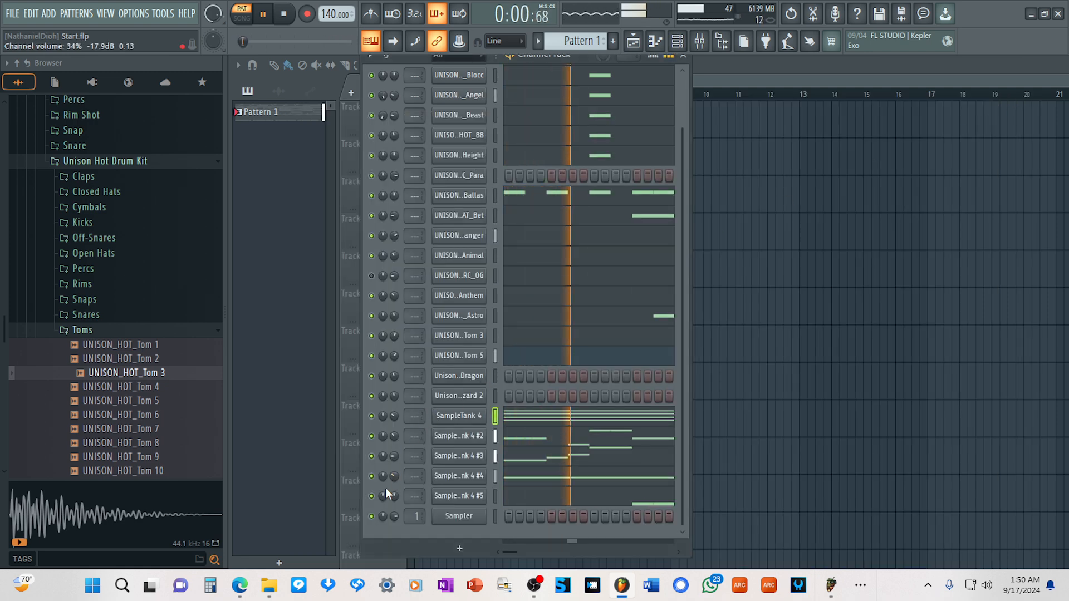
# Mute UNISON_HOT_Tom 5 and Tom 3, listen to the pattern without them, and stop playback.
pyautogui.click(371, 356)
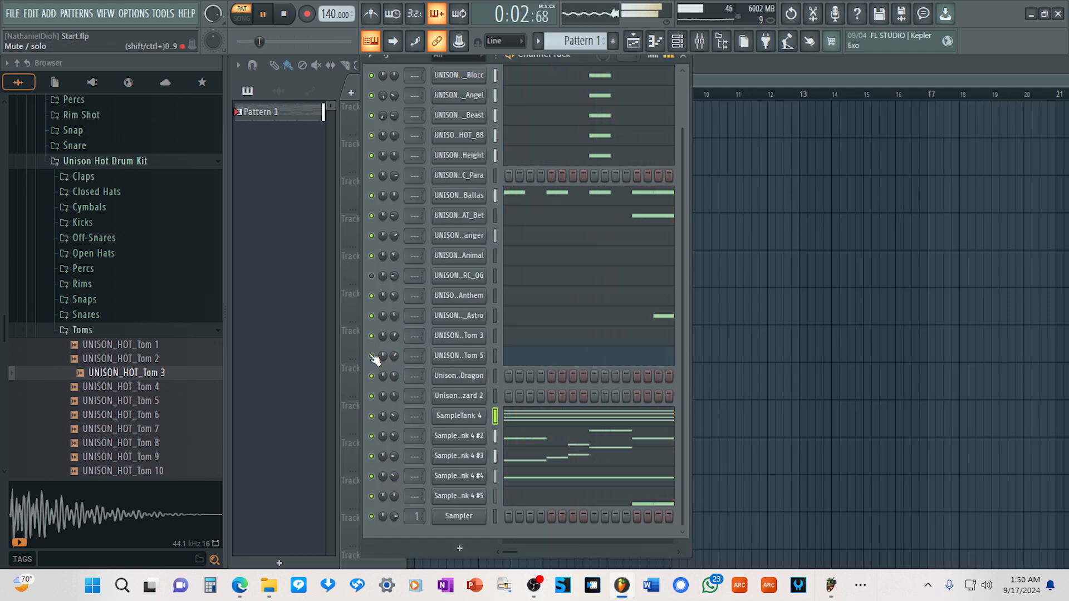
pyautogui.click(371, 336)
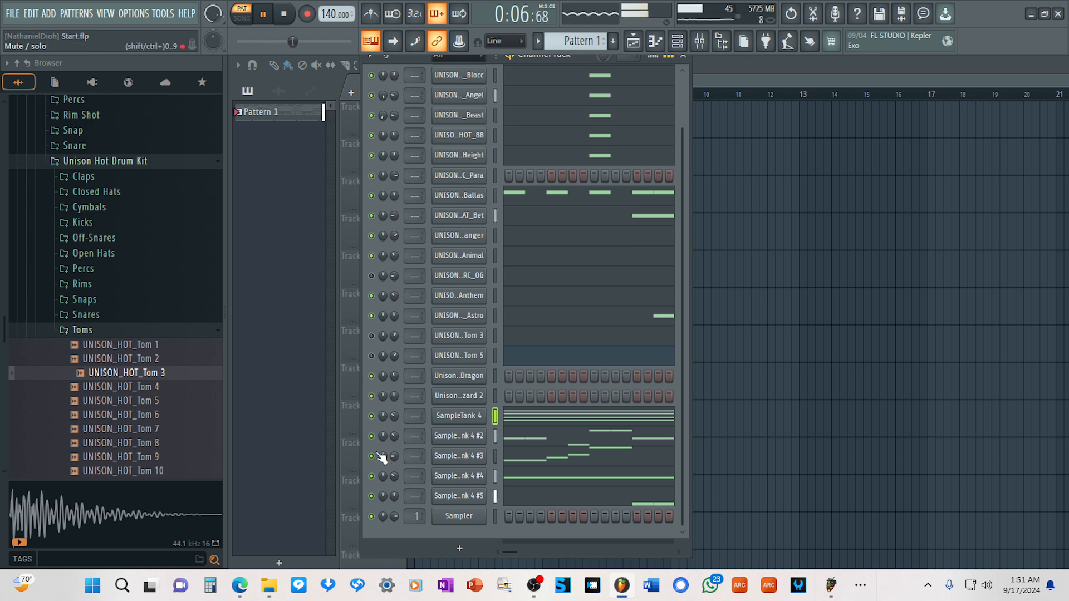
pyautogui.click(284, 14)
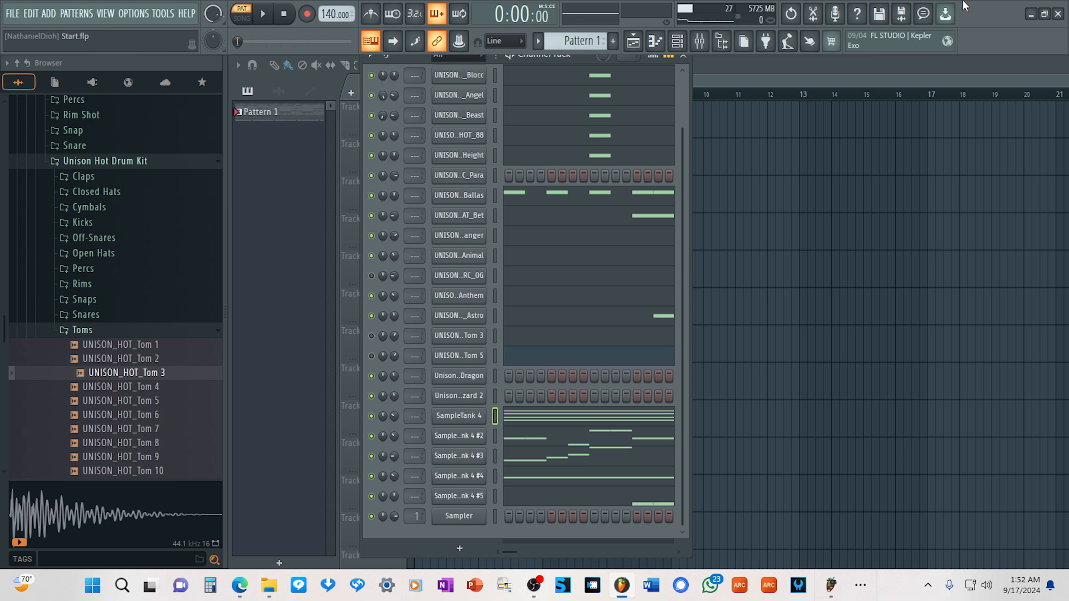
# Restart playback of Pattern 1 and unmute UNISON_HOT_Tom 5 and Tom 3.
pyautogui.press('space')
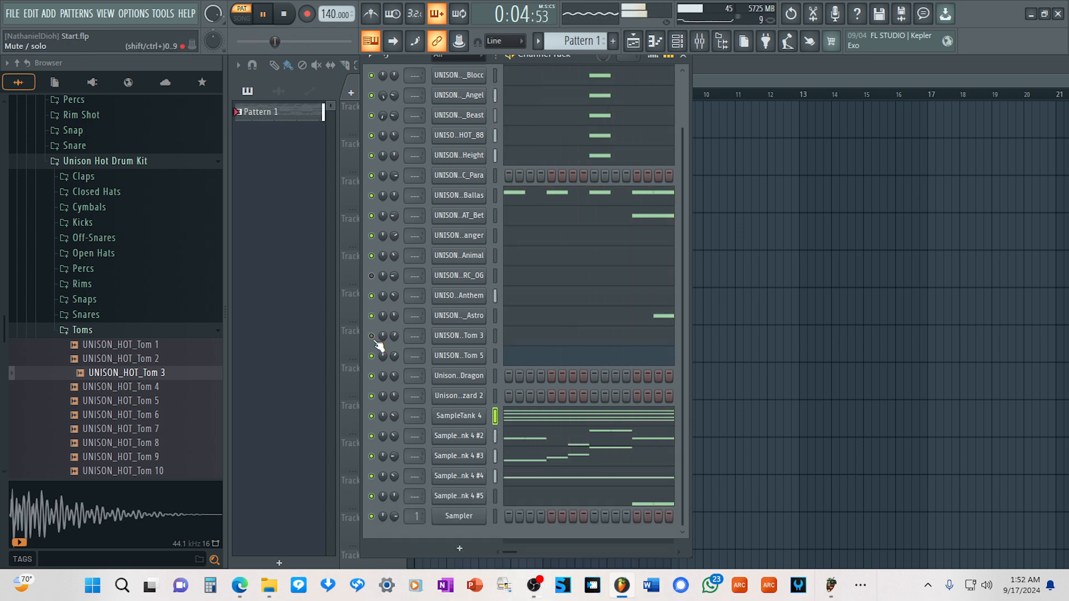
pyautogui.moveTo(534, 584)
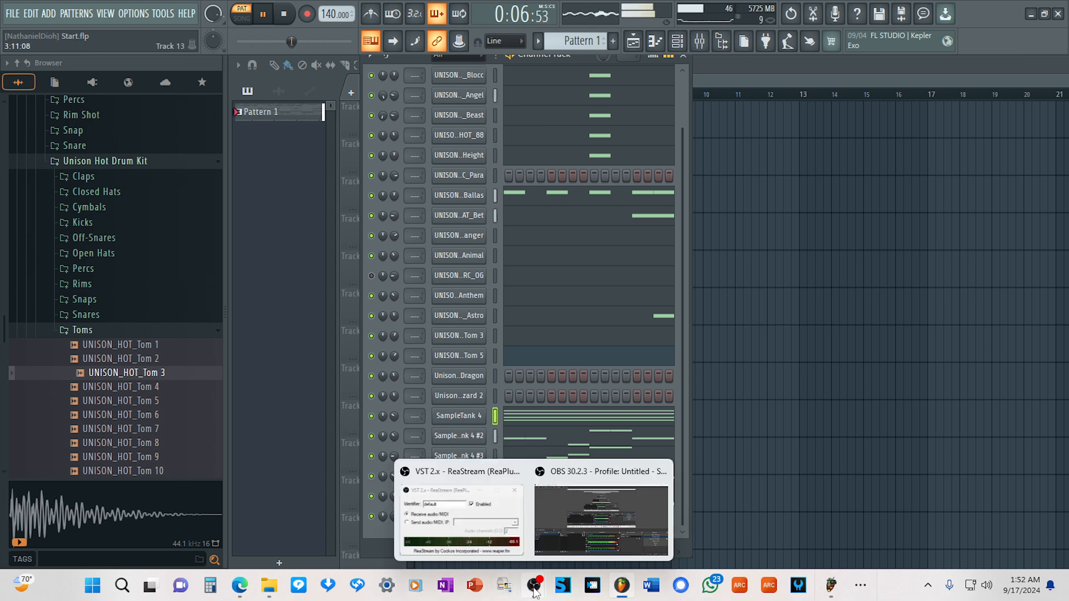